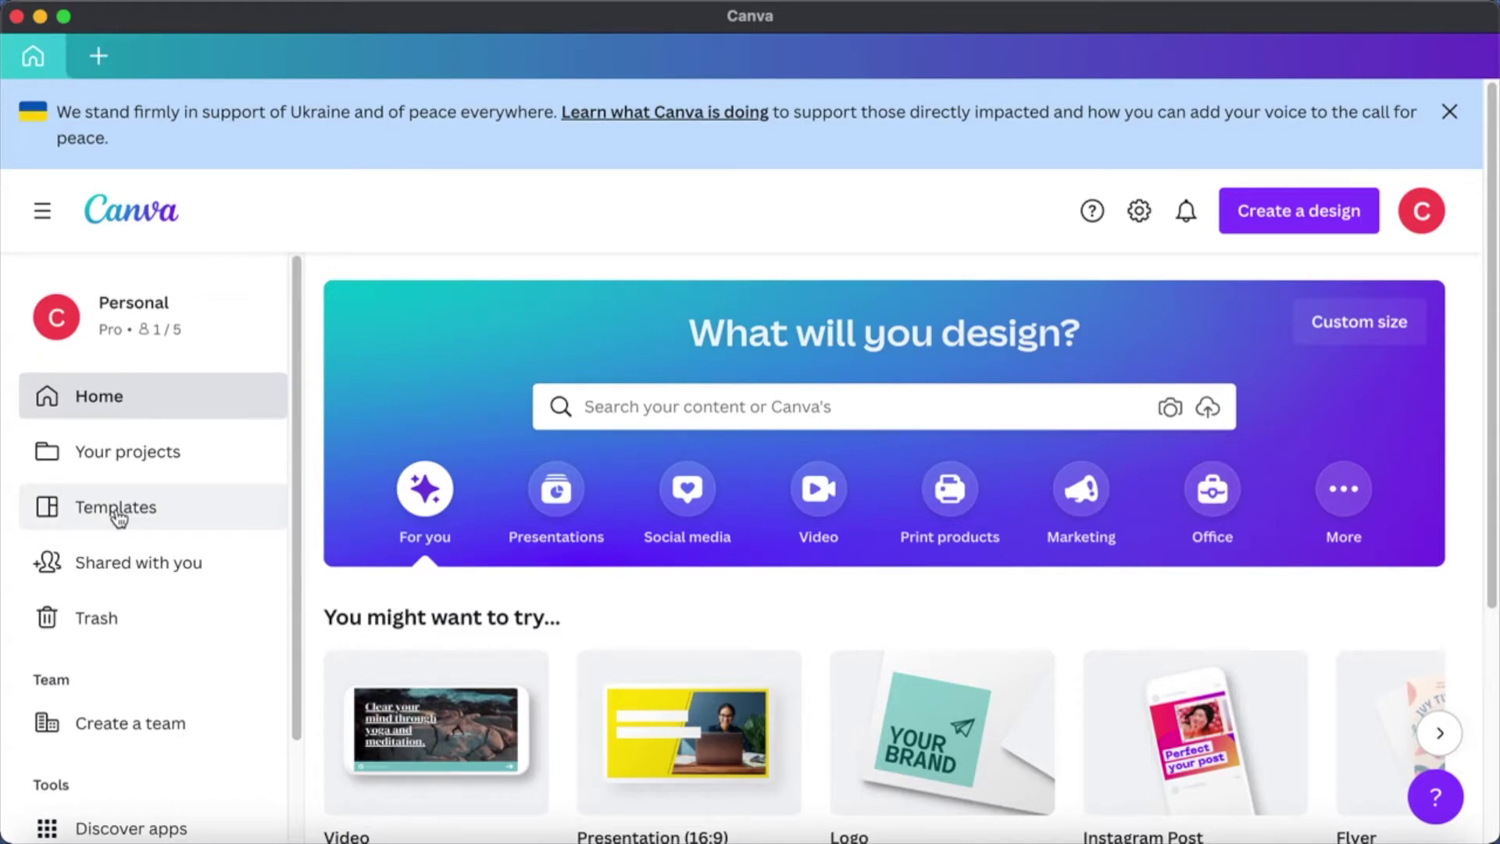
Search the template library for "sticker" and browse the designs.
left_click(115, 509)
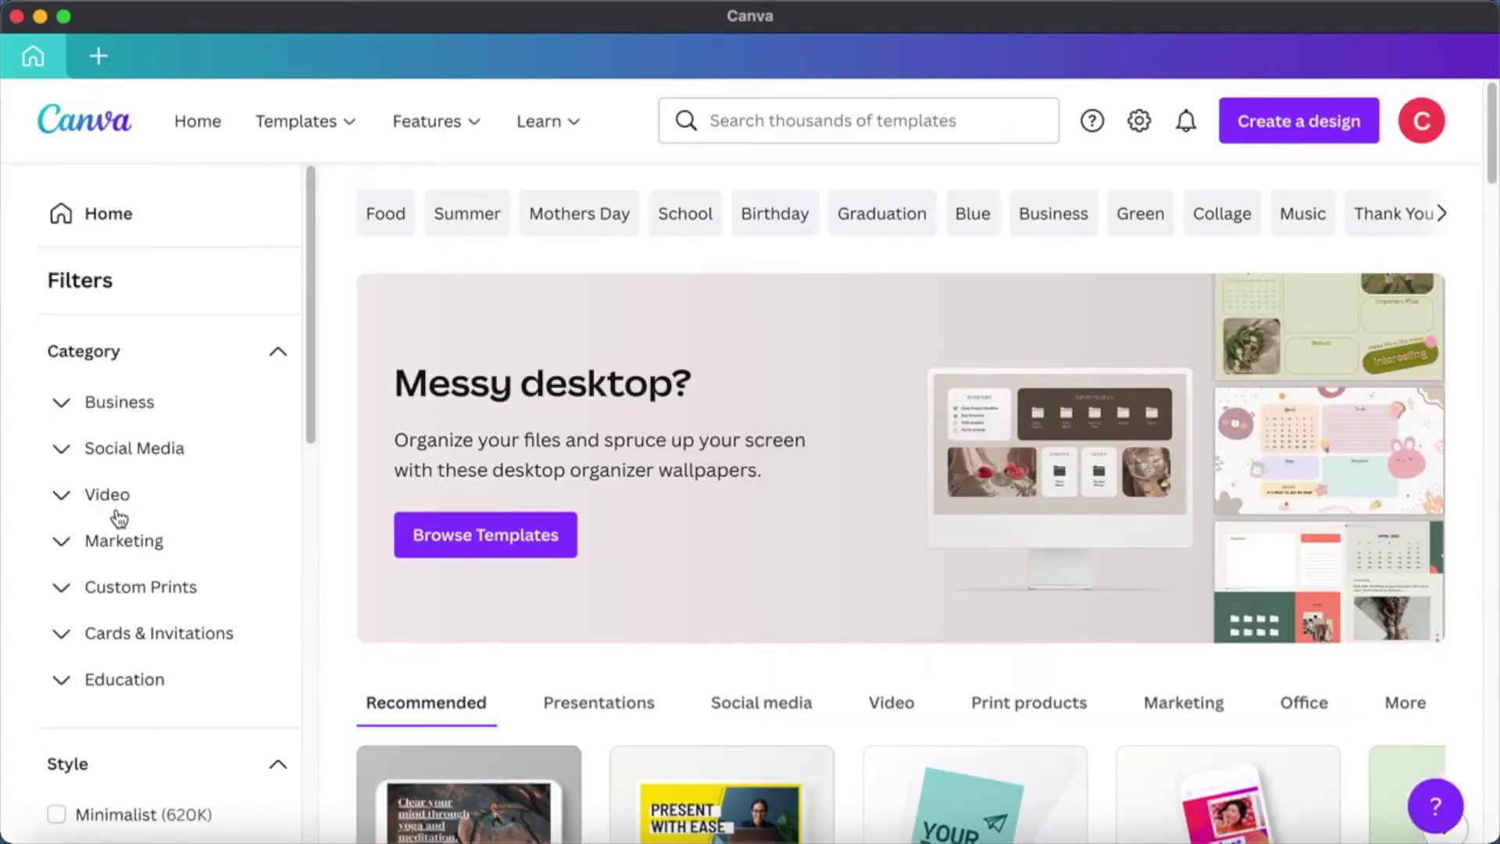
left_click(772, 122)
type("sticker")
key("Return")
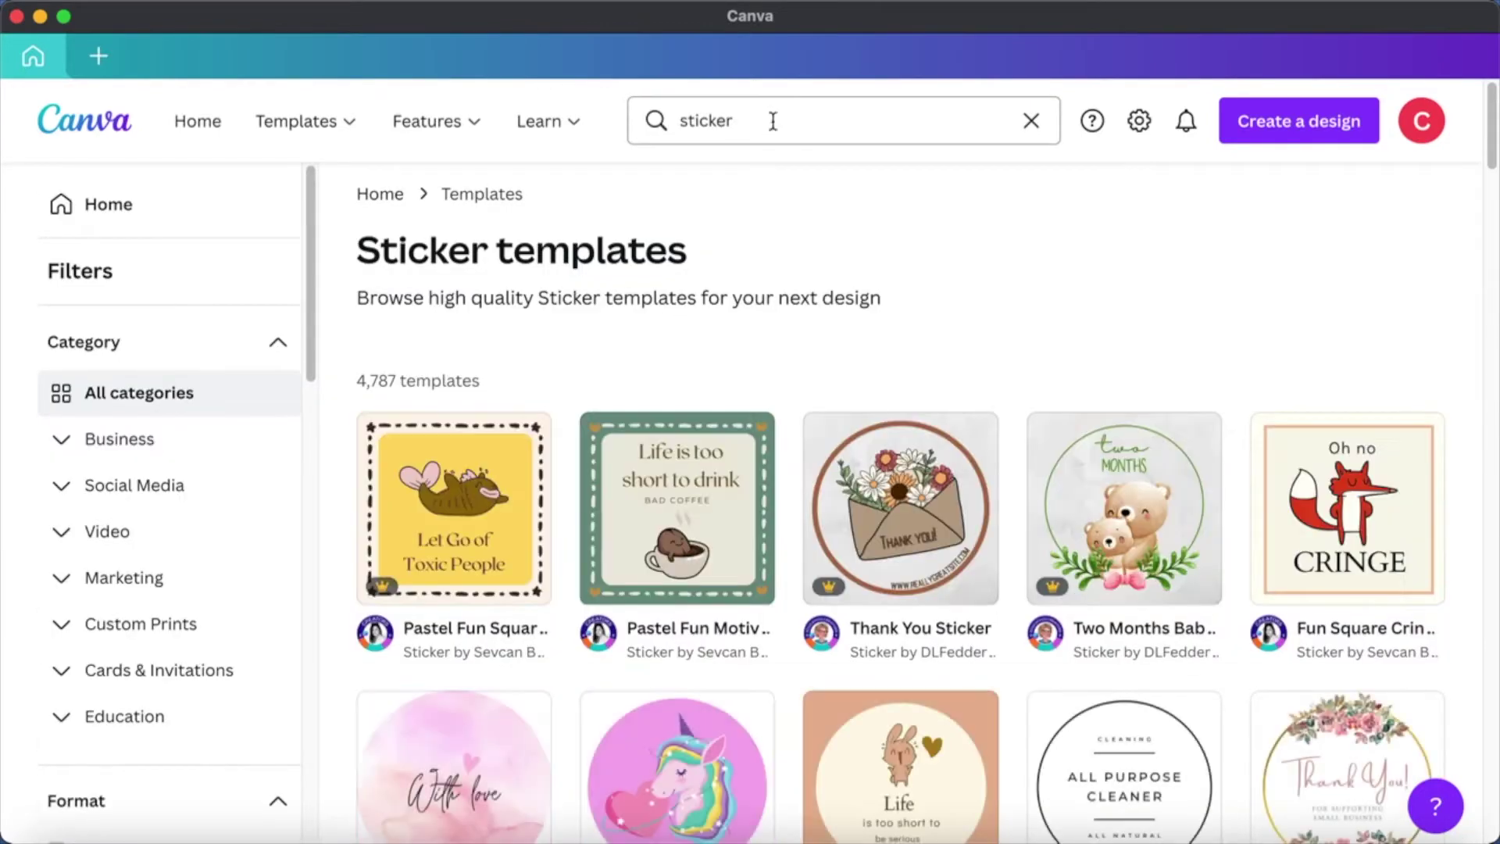
scroll(743, 664, "down", 1)
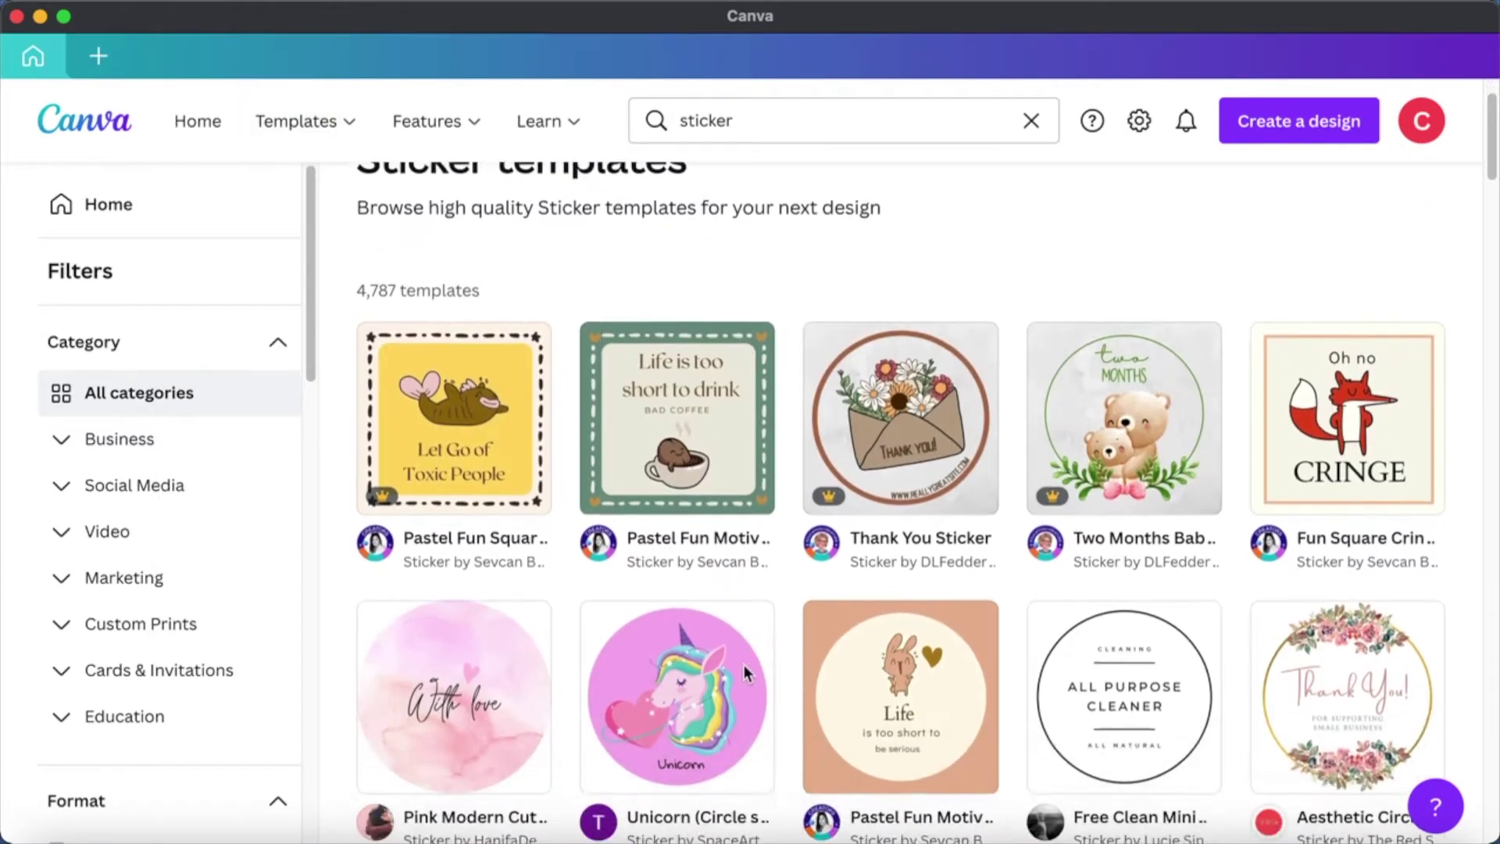
scroll(743, 664, "down", 5)
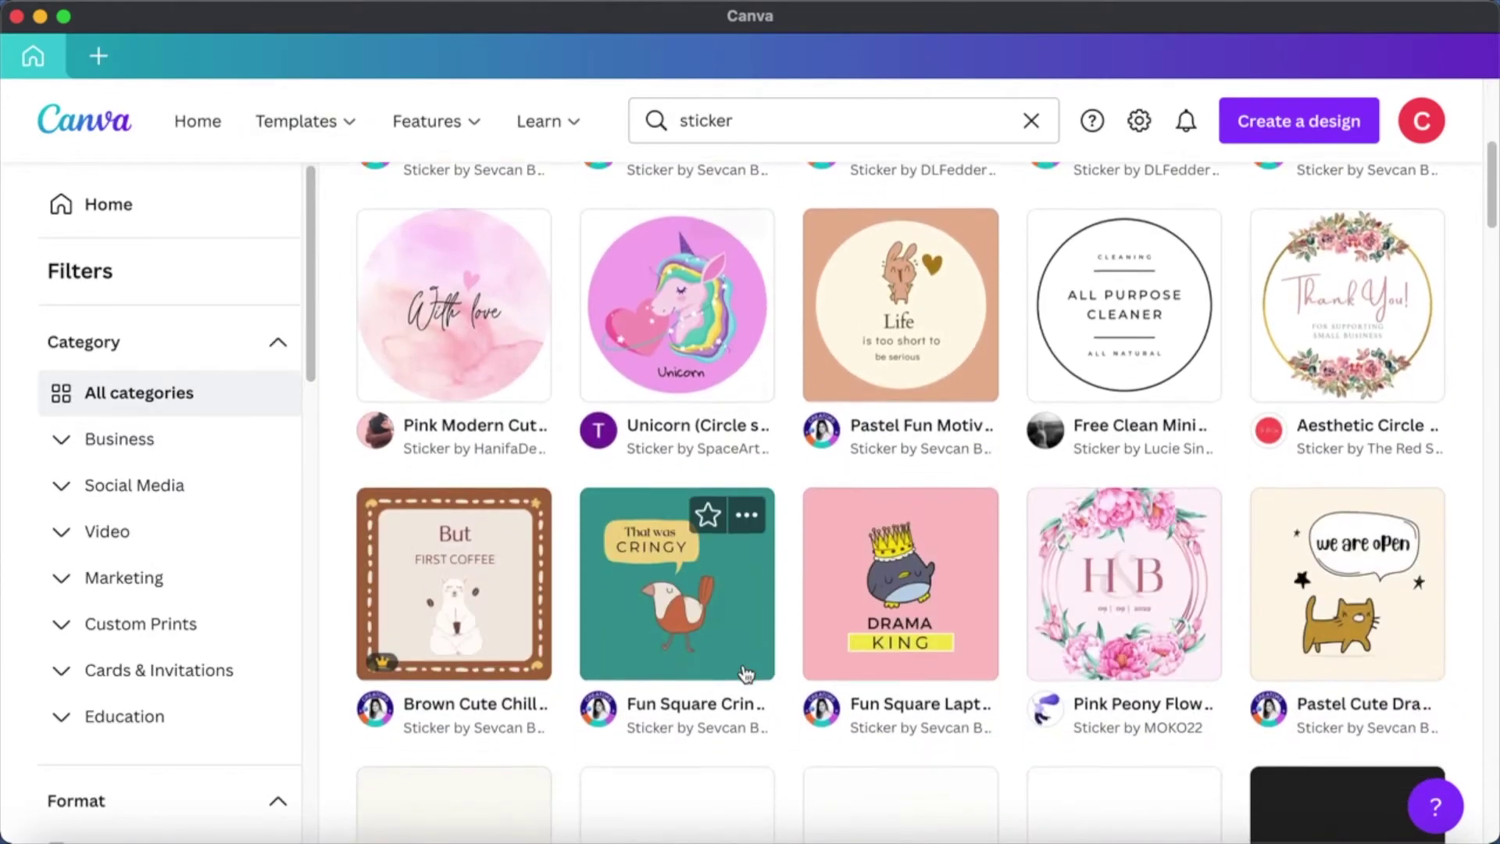
scroll(746, 673, "down", 5)
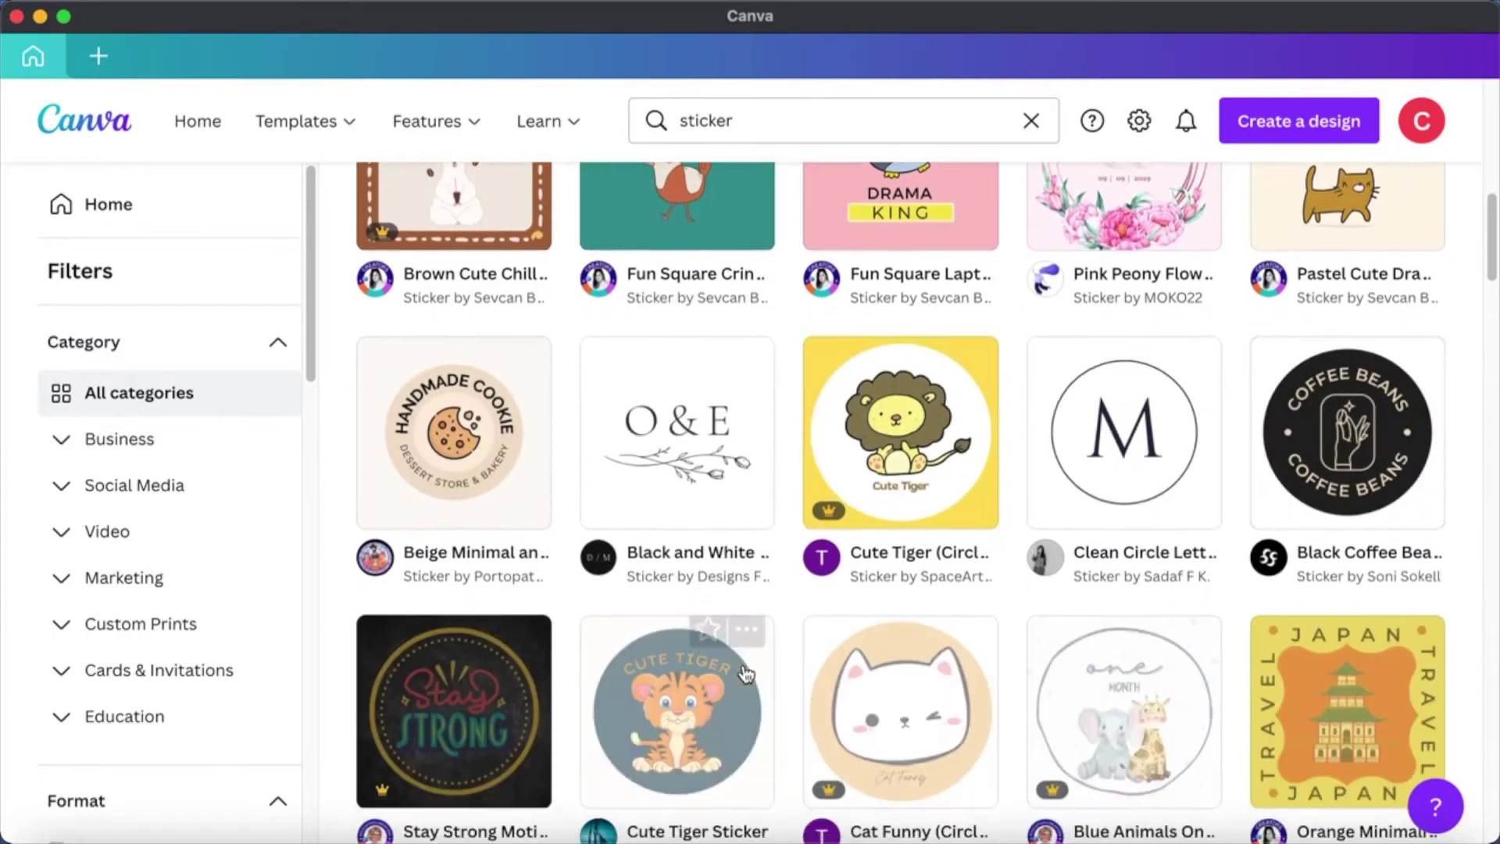
scroll(746, 673, "down", 2)
scroll(156, 647, "down", 1)
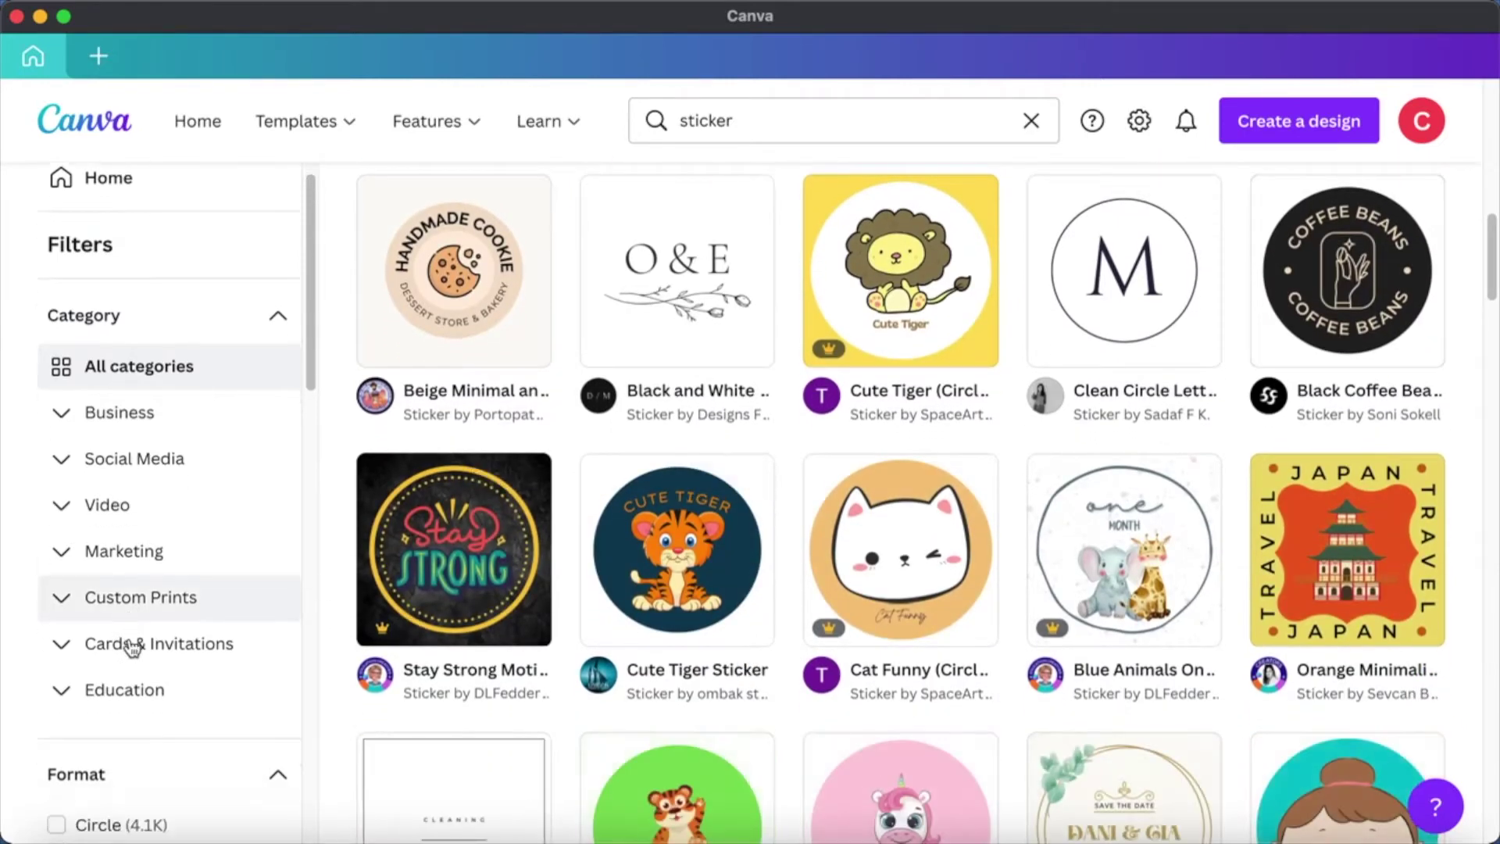
Try filtering the sticker templates by the Circle format, look through them, and clear that filter.
scroll(131, 645, "down", 7)
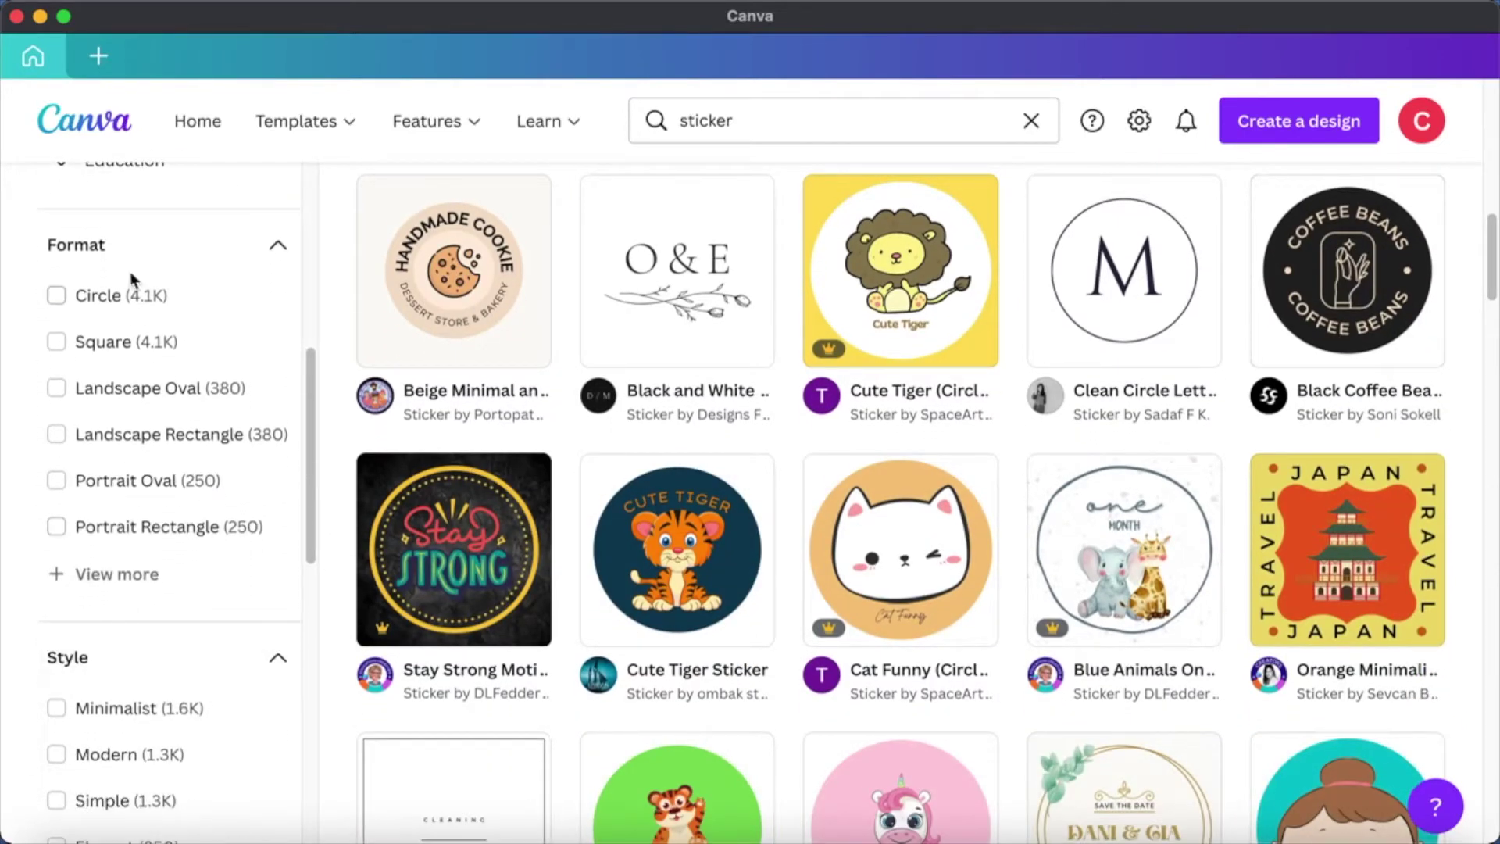
left_click(60, 297)
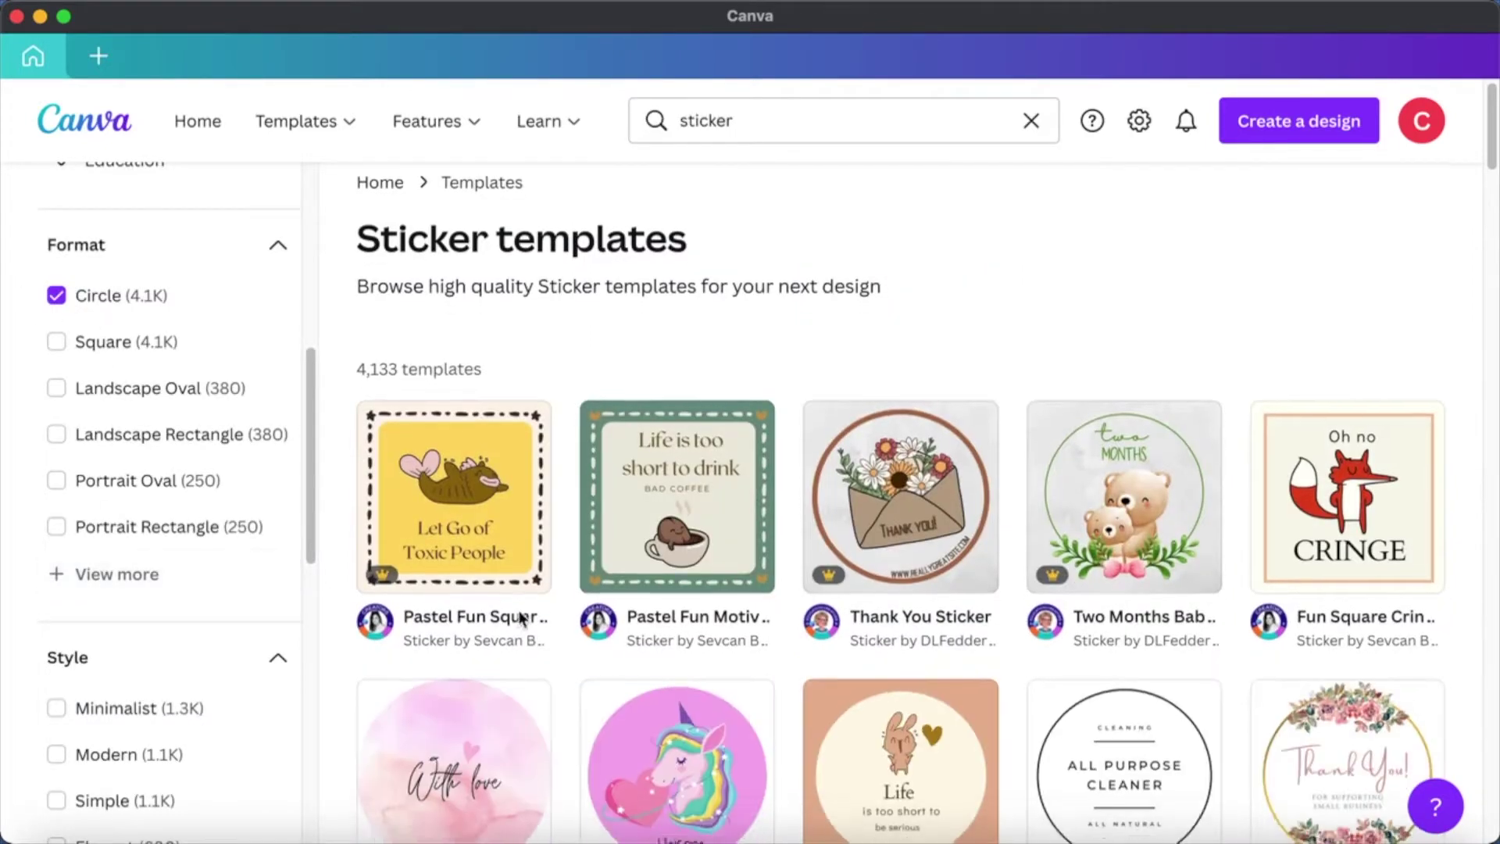
scroll(521, 617, "down", 3)
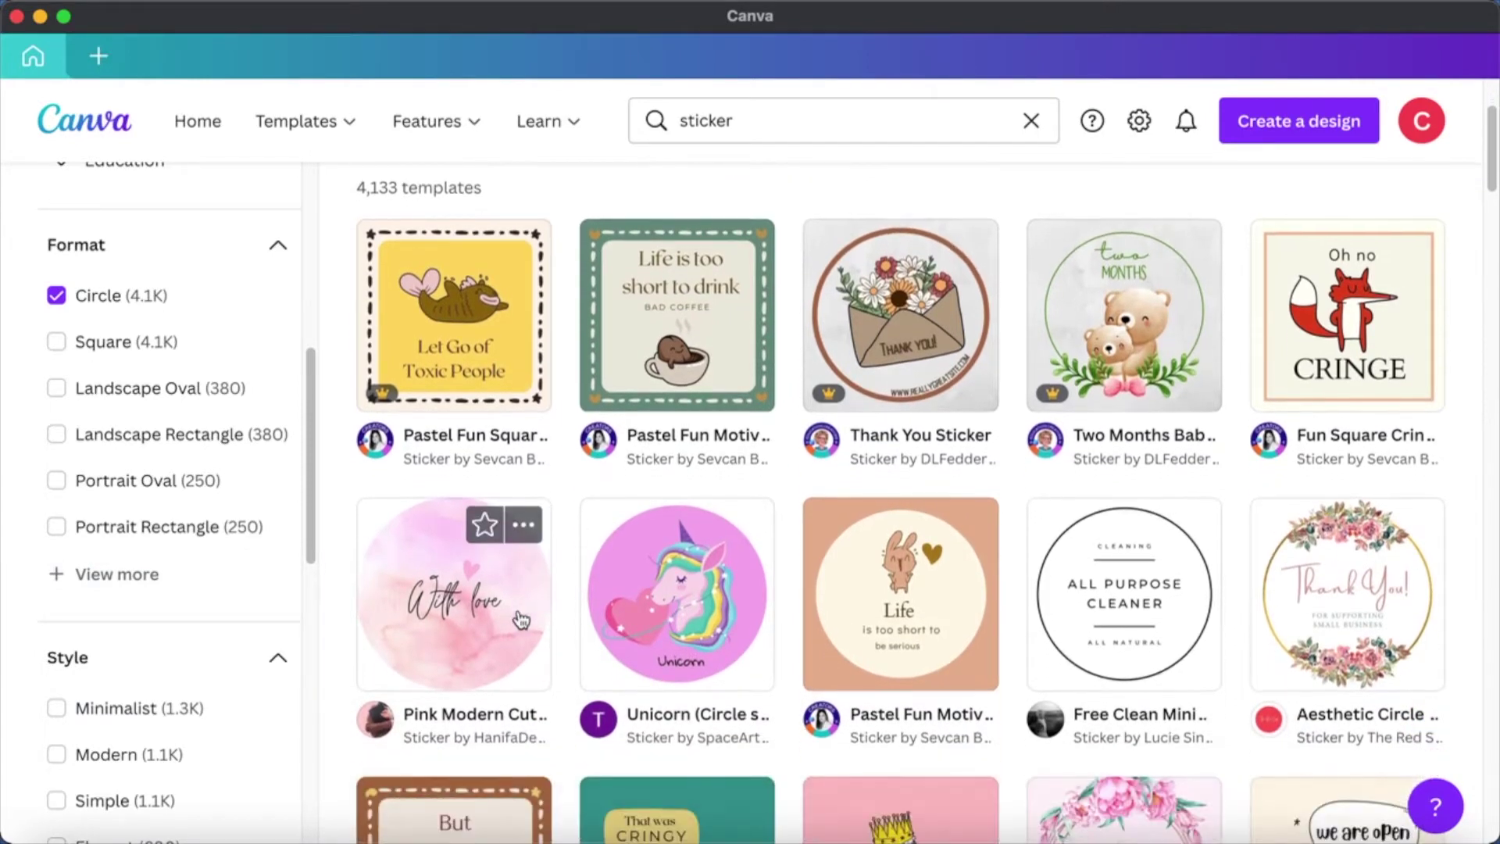
scroll(521, 618, "down", 4)
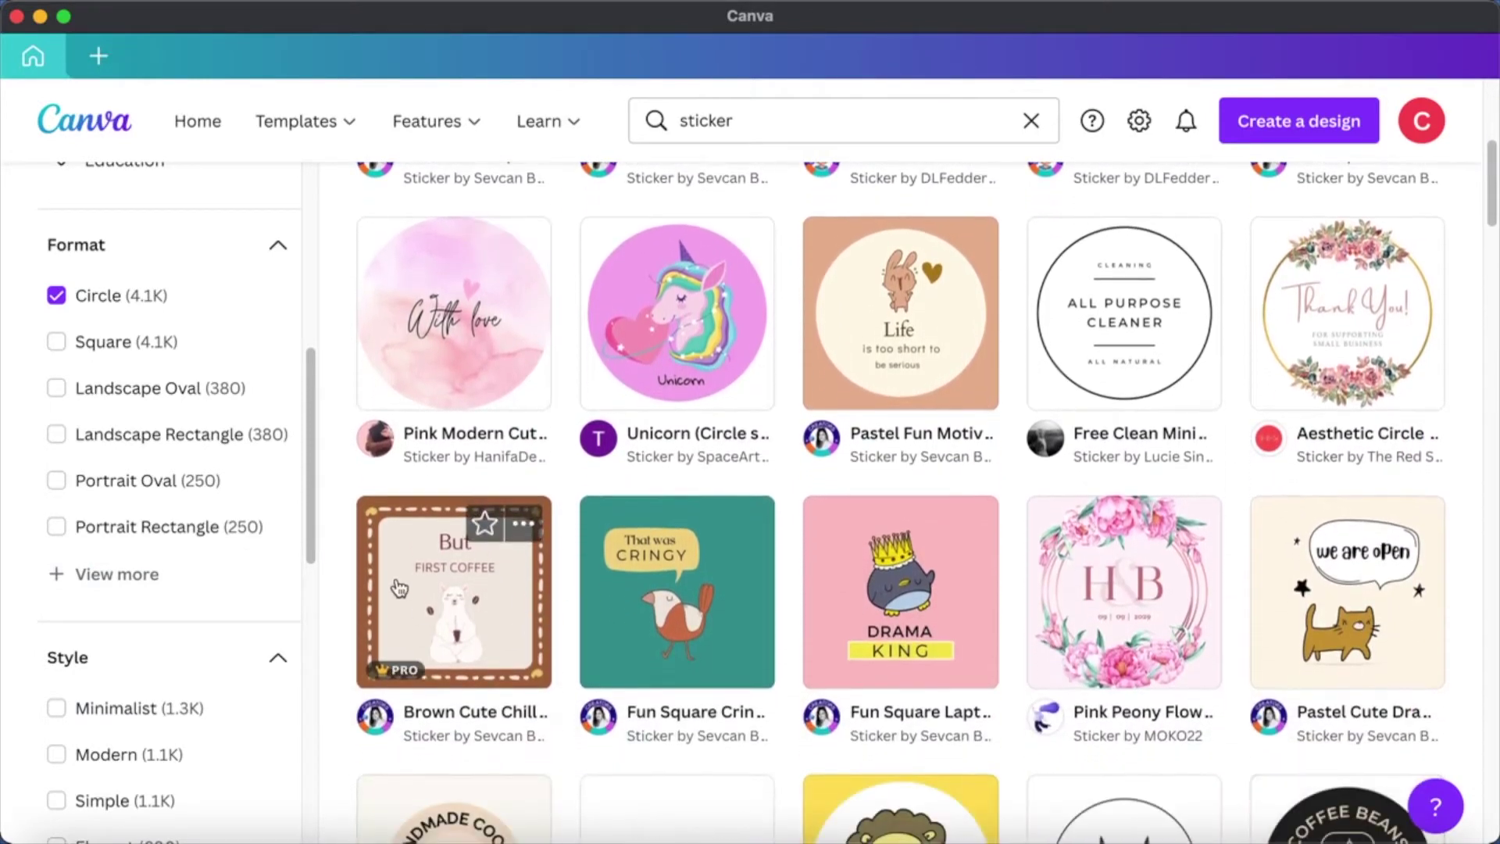
left_click(58, 297)
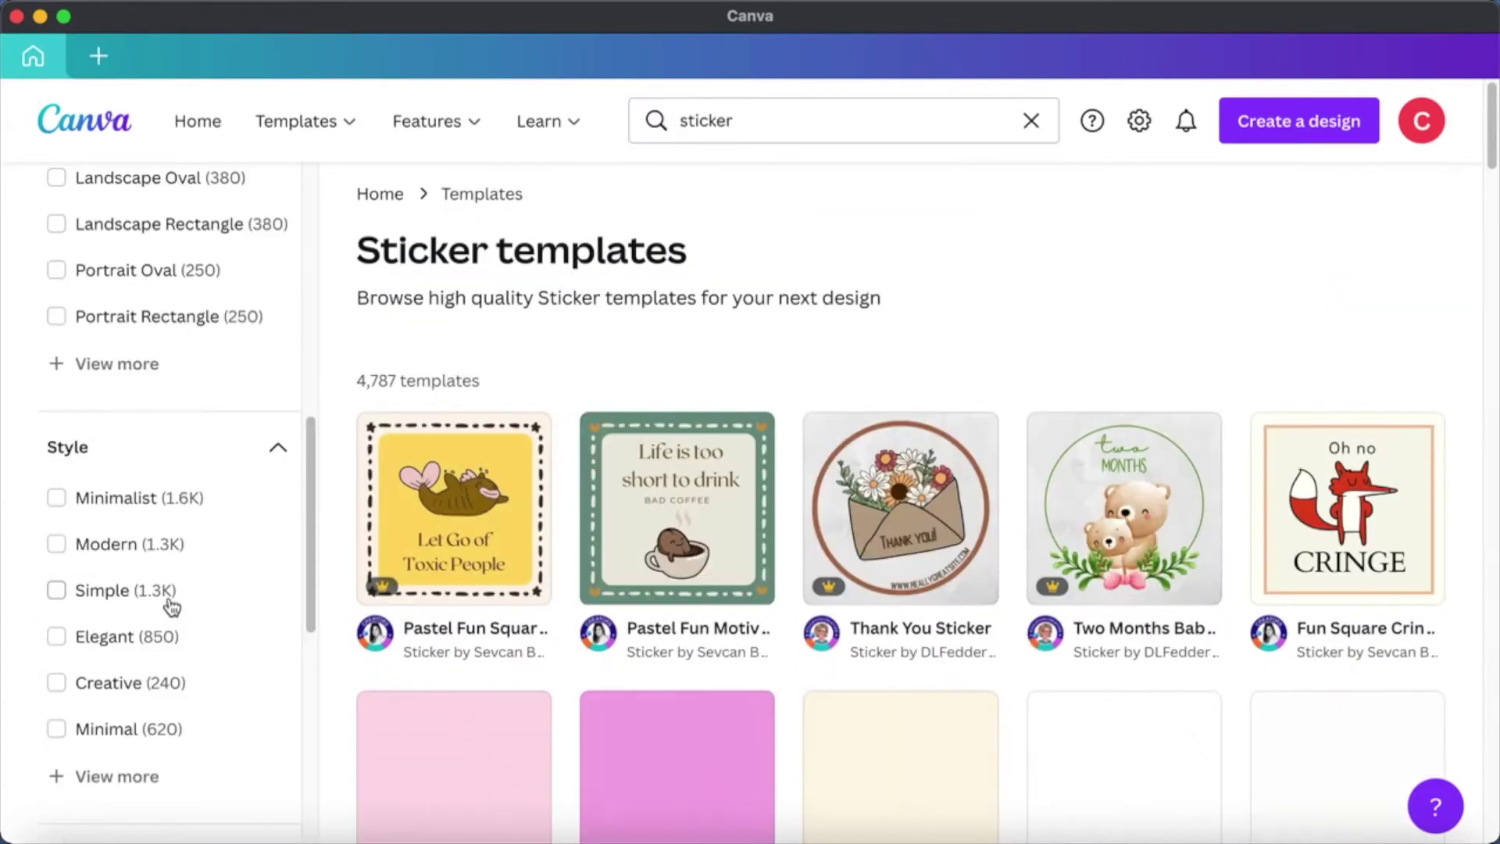
Expand the full list of style filters and filter the sticker templates by the Bold style.
scroll(170, 606, "down", 5)
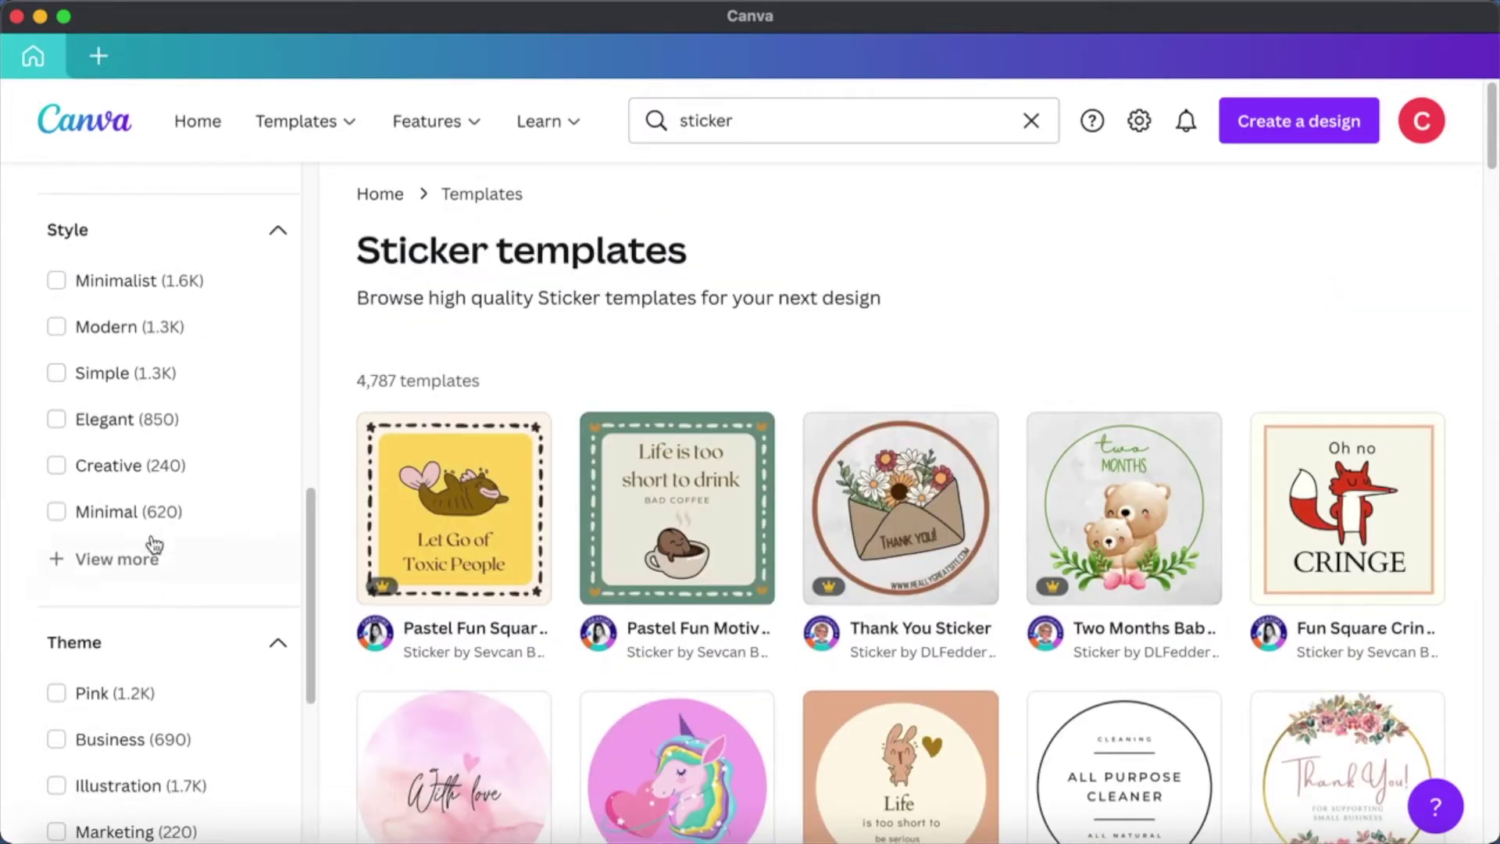
left_click(54, 560)
scroll(55, 565, "down", 3)
scroll(54, 568, "down", 3)
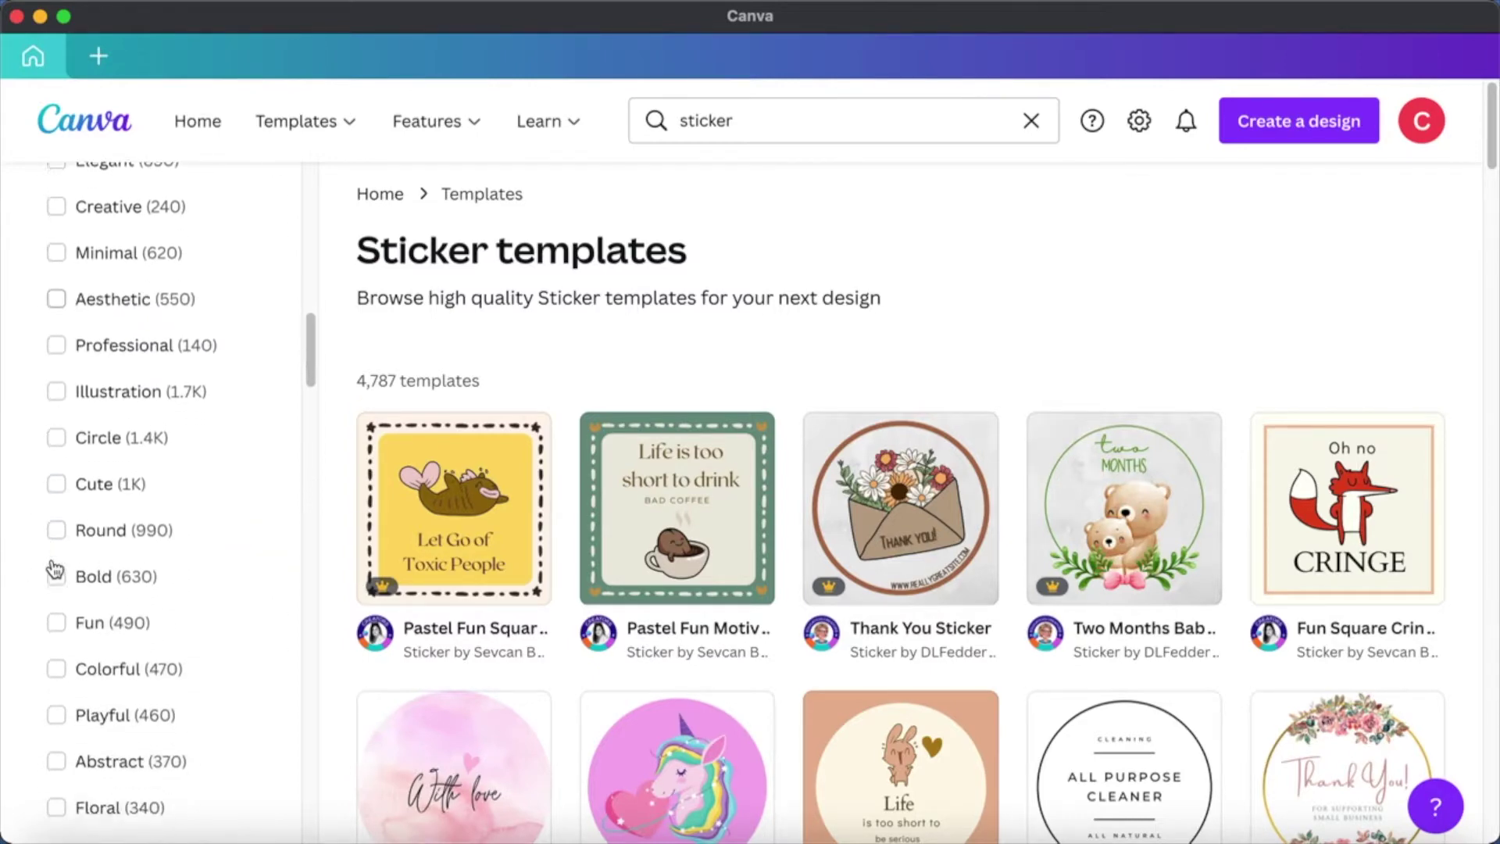
left_click(74, 471)
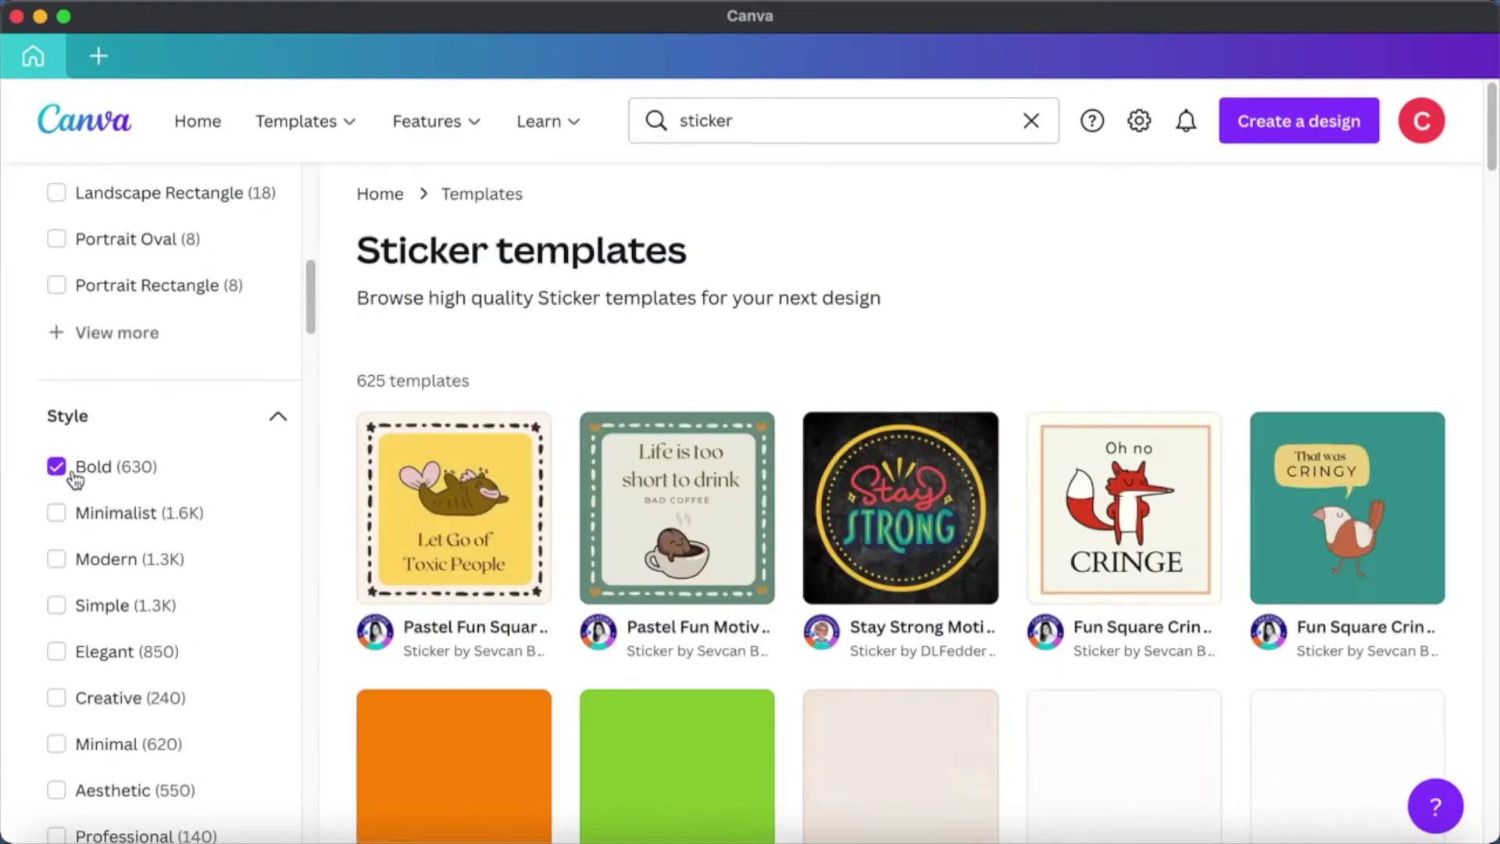
Choose the "Blue Circle Dots Kitchen Spice Bottle Label Stickers" template and open it for customizing.
scroll(752, 672, "down", 3)
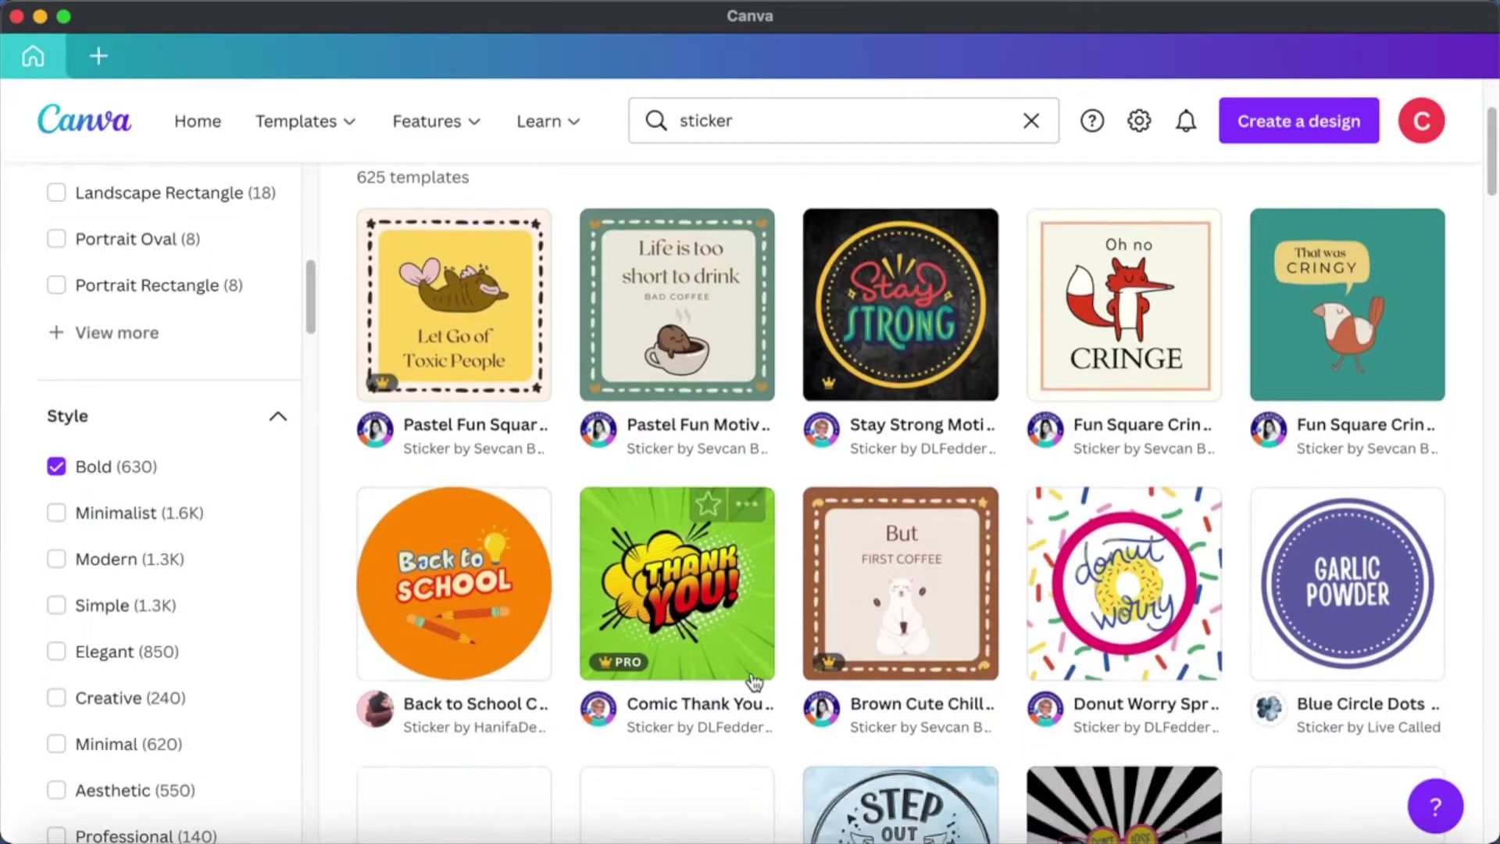
scroll(914, 467, "down", 3)
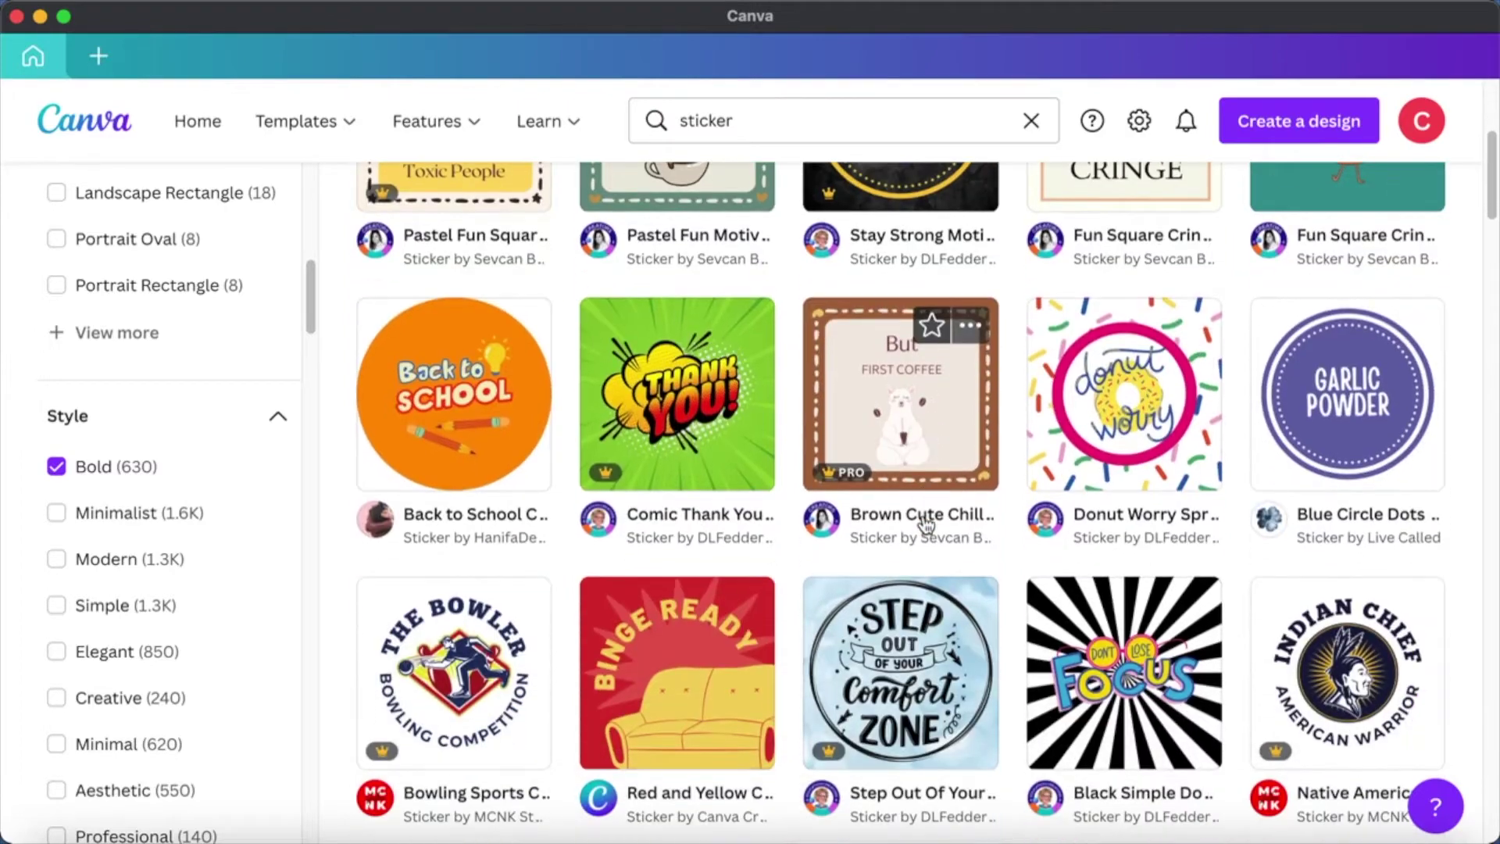
left_click(1335, 383)
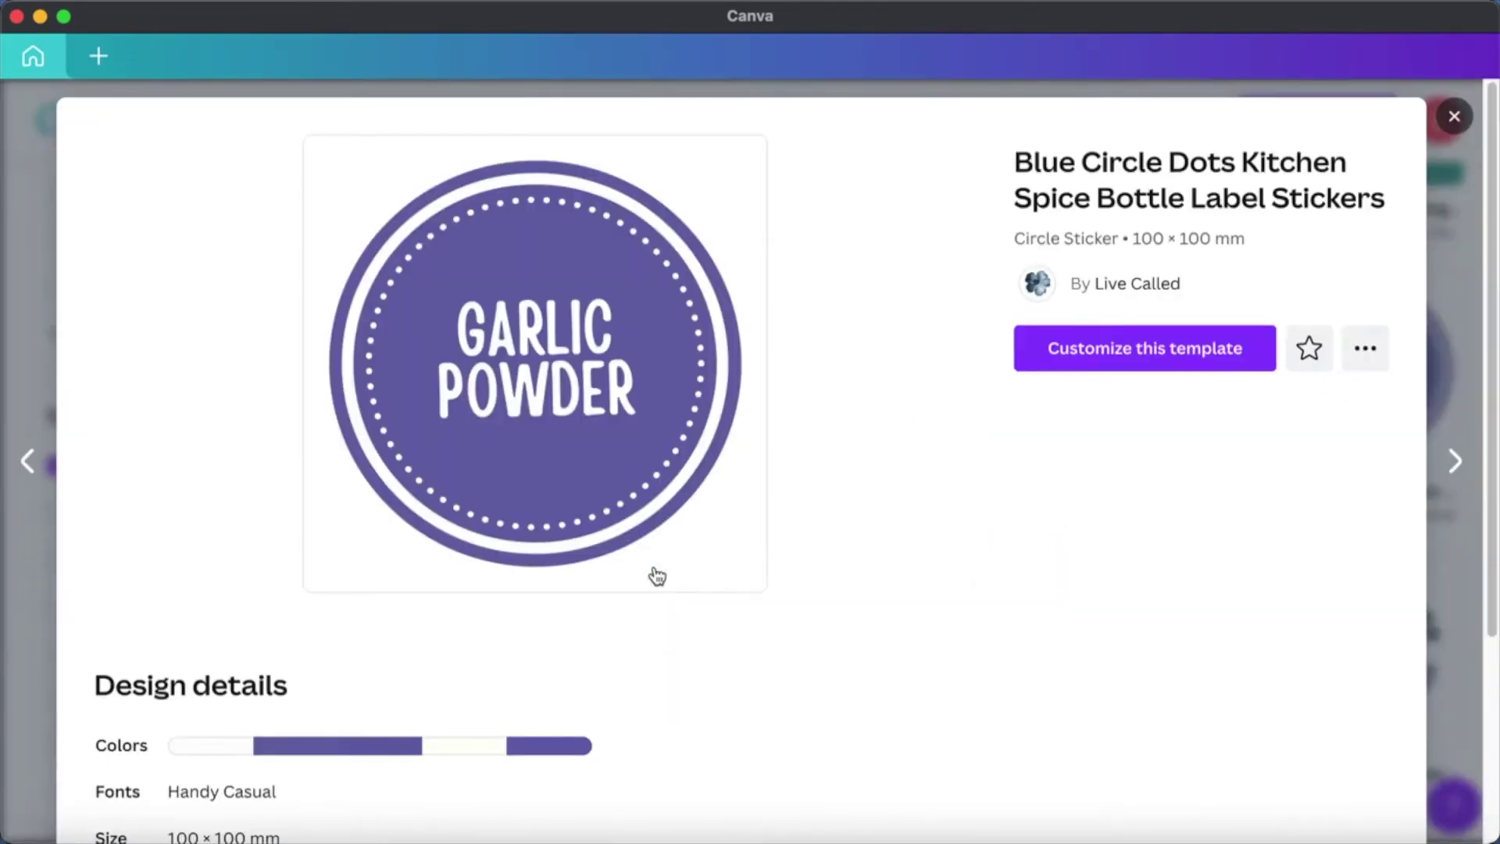
left_click(1135, 351)
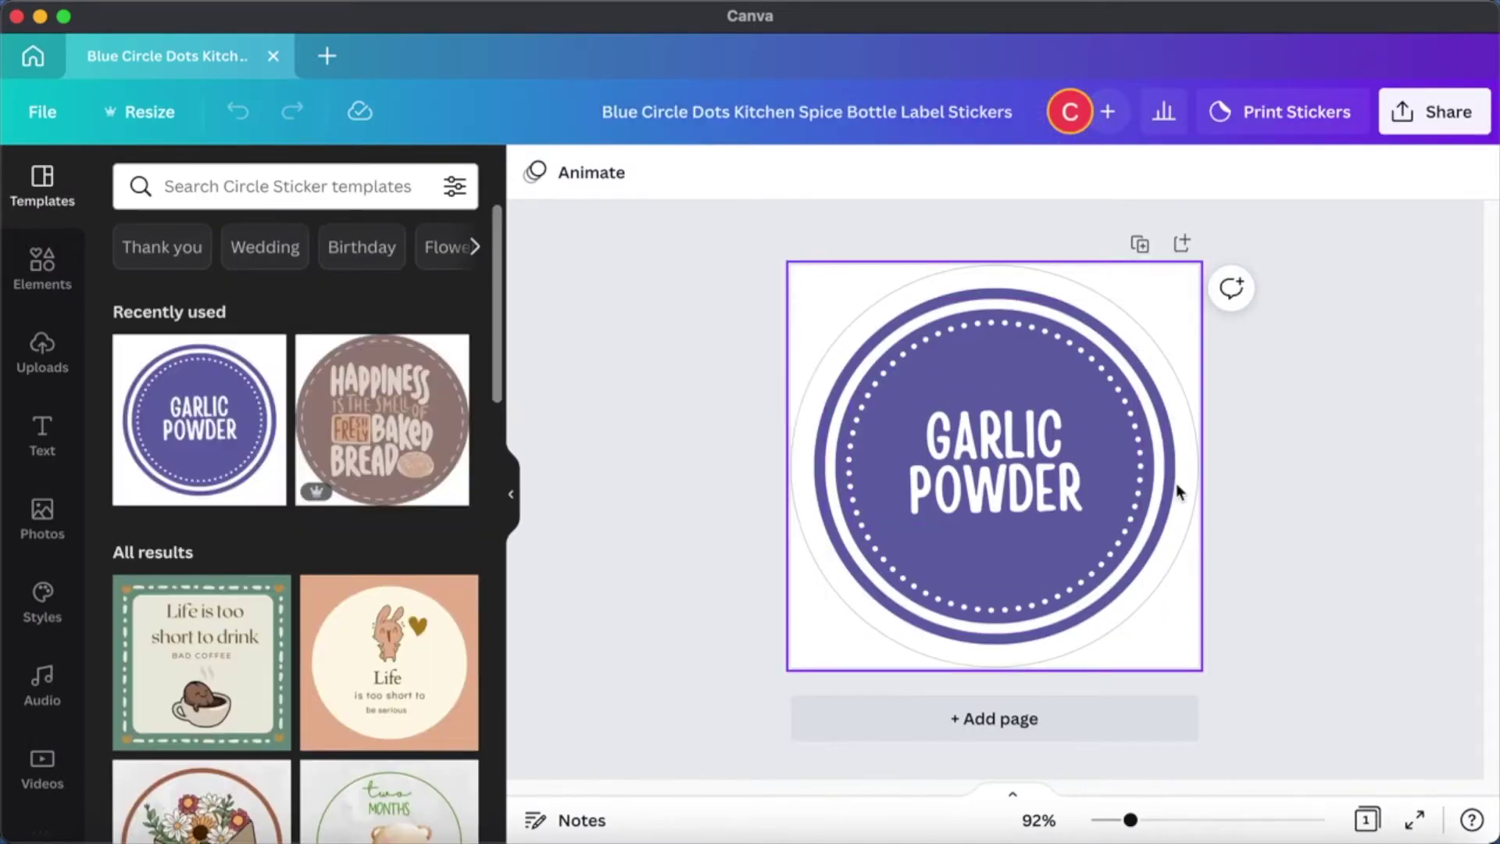
Set the sticker's background to the dark charcoal color from the terracotta palette.
left_click(1170, 289)
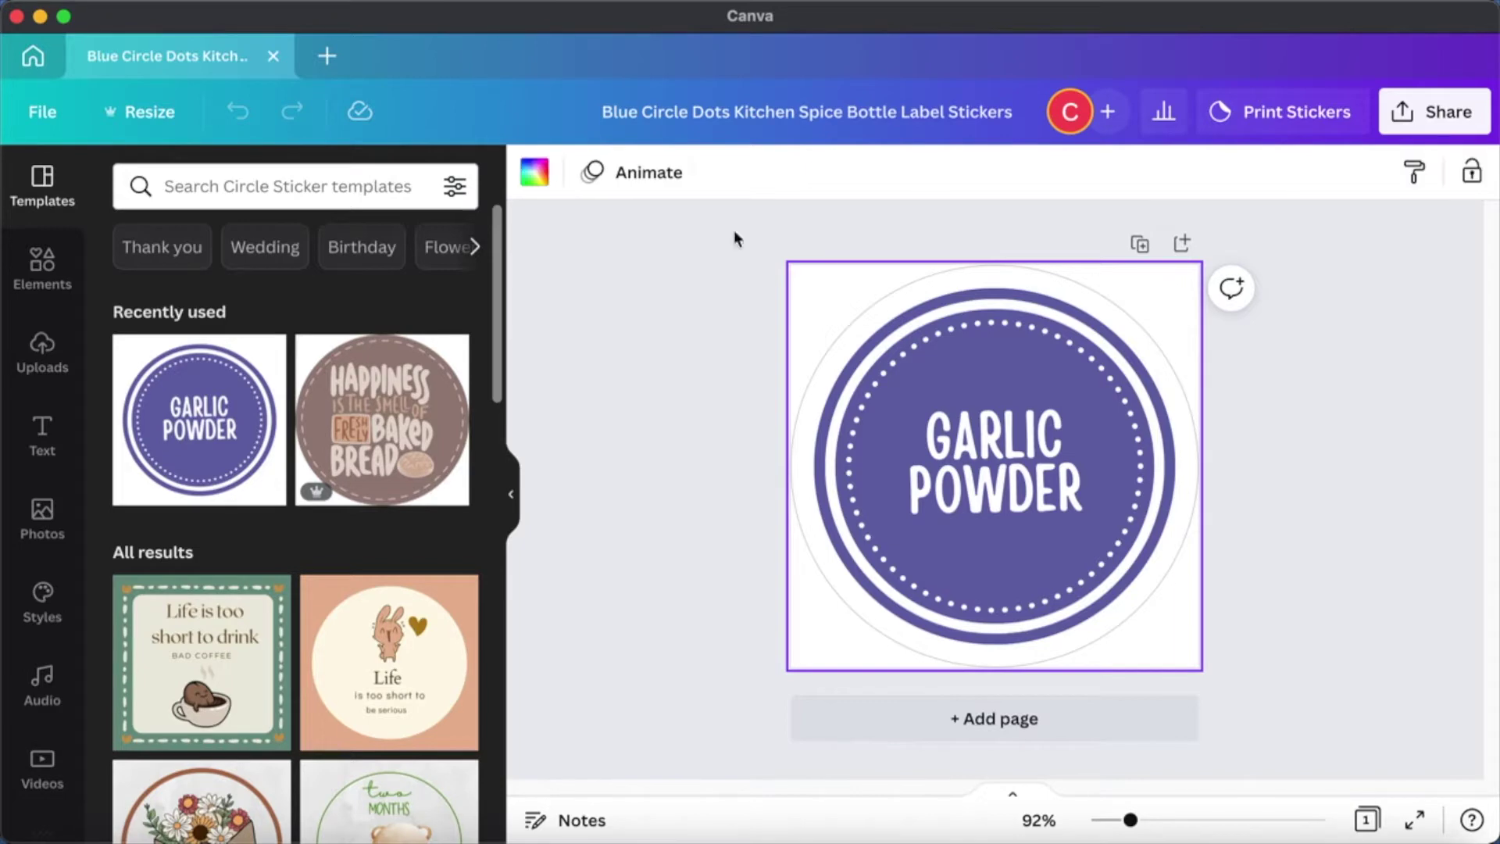
left_click(534, 173)
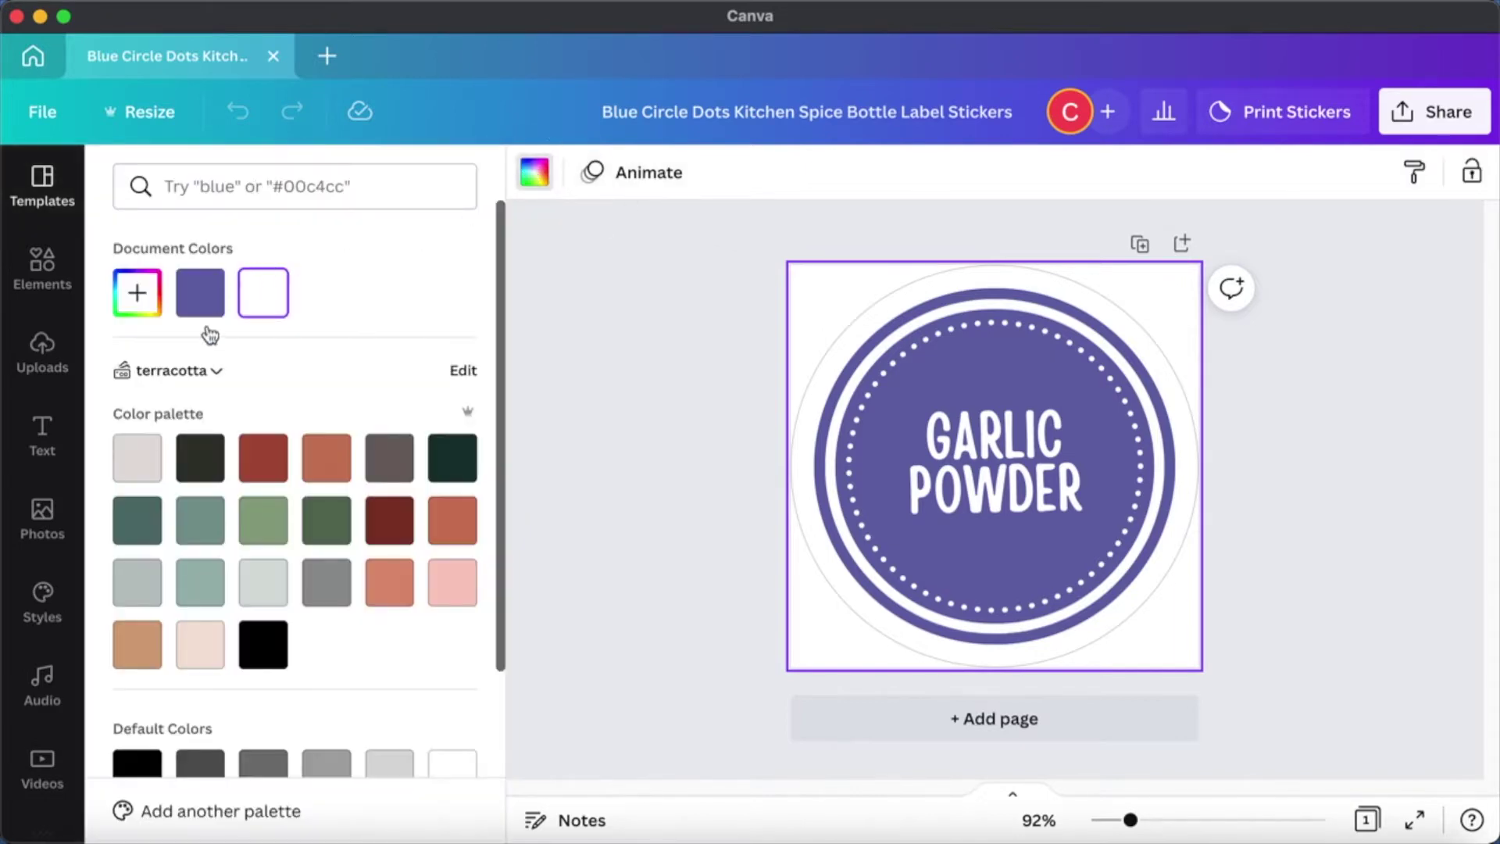
left_click(223, 463)
left_click(624, 299)
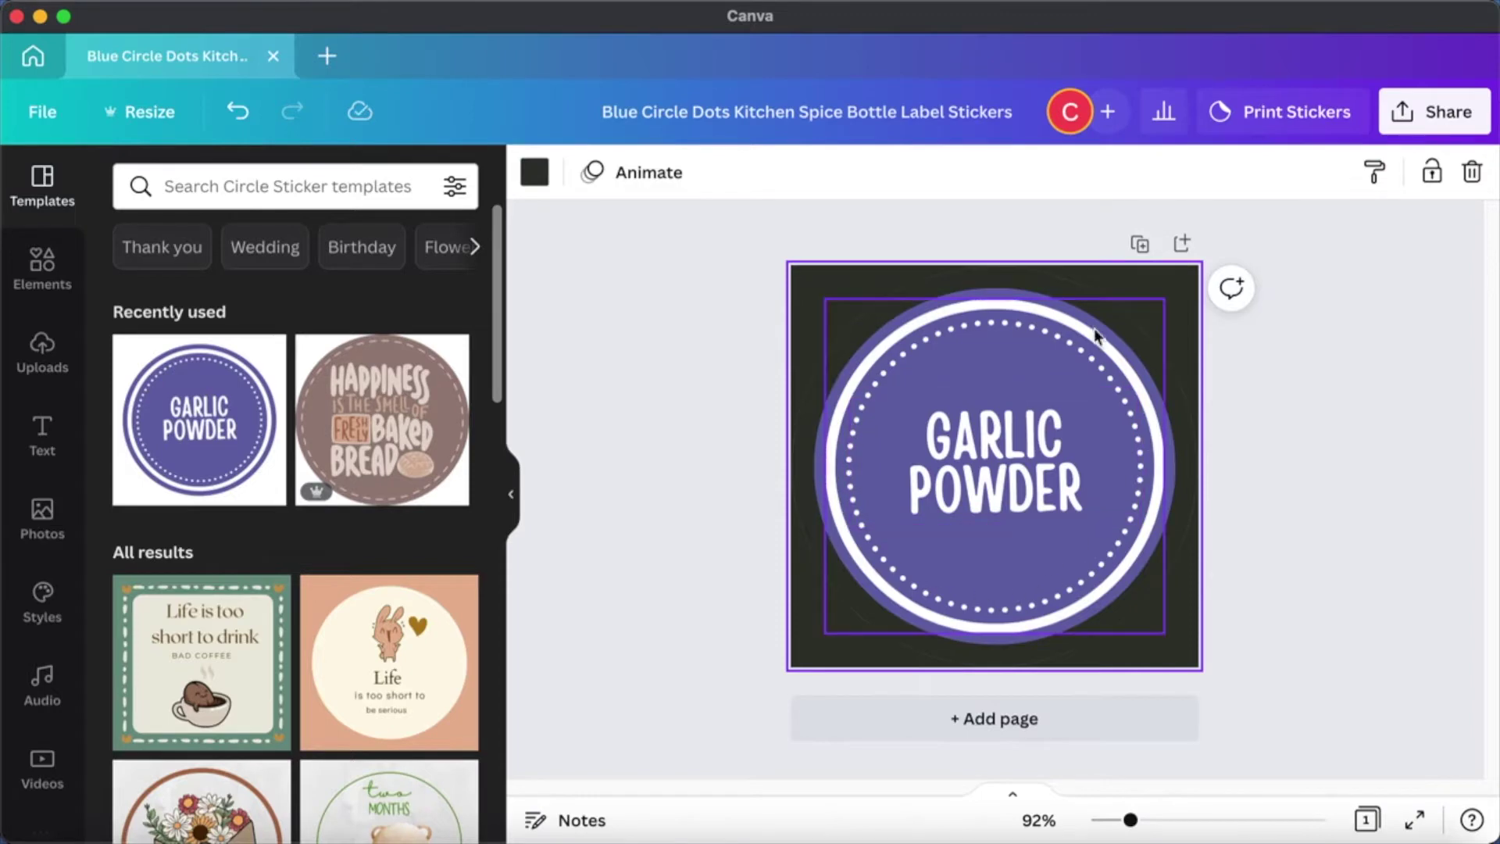
left_click(1375, 404)
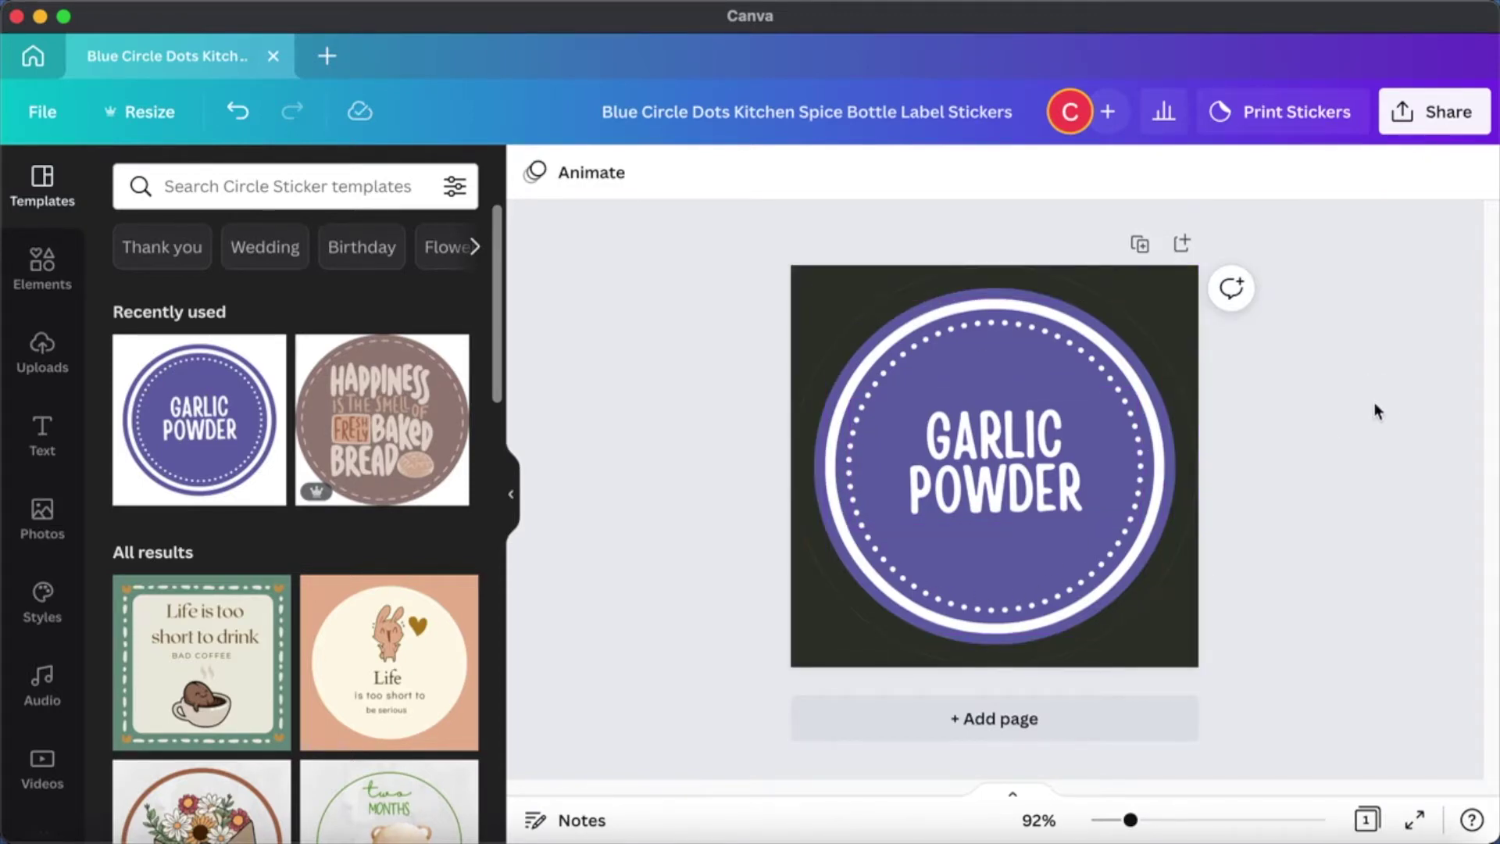
Set the sticker's background back to white using the document colors.
left_click(1164, 279)
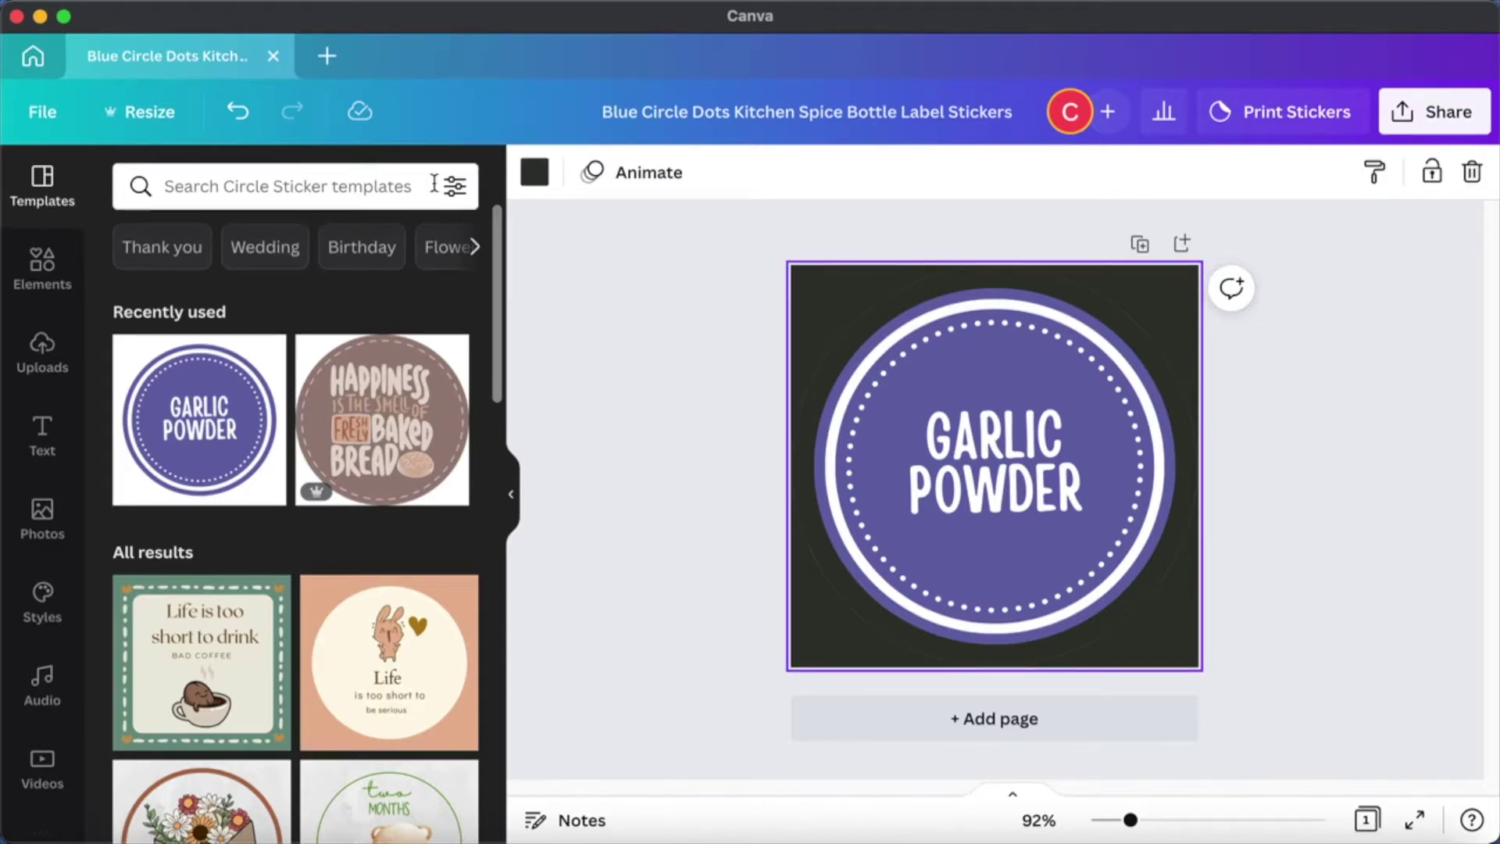
left_click(544, 172)
left_click(326, 291)
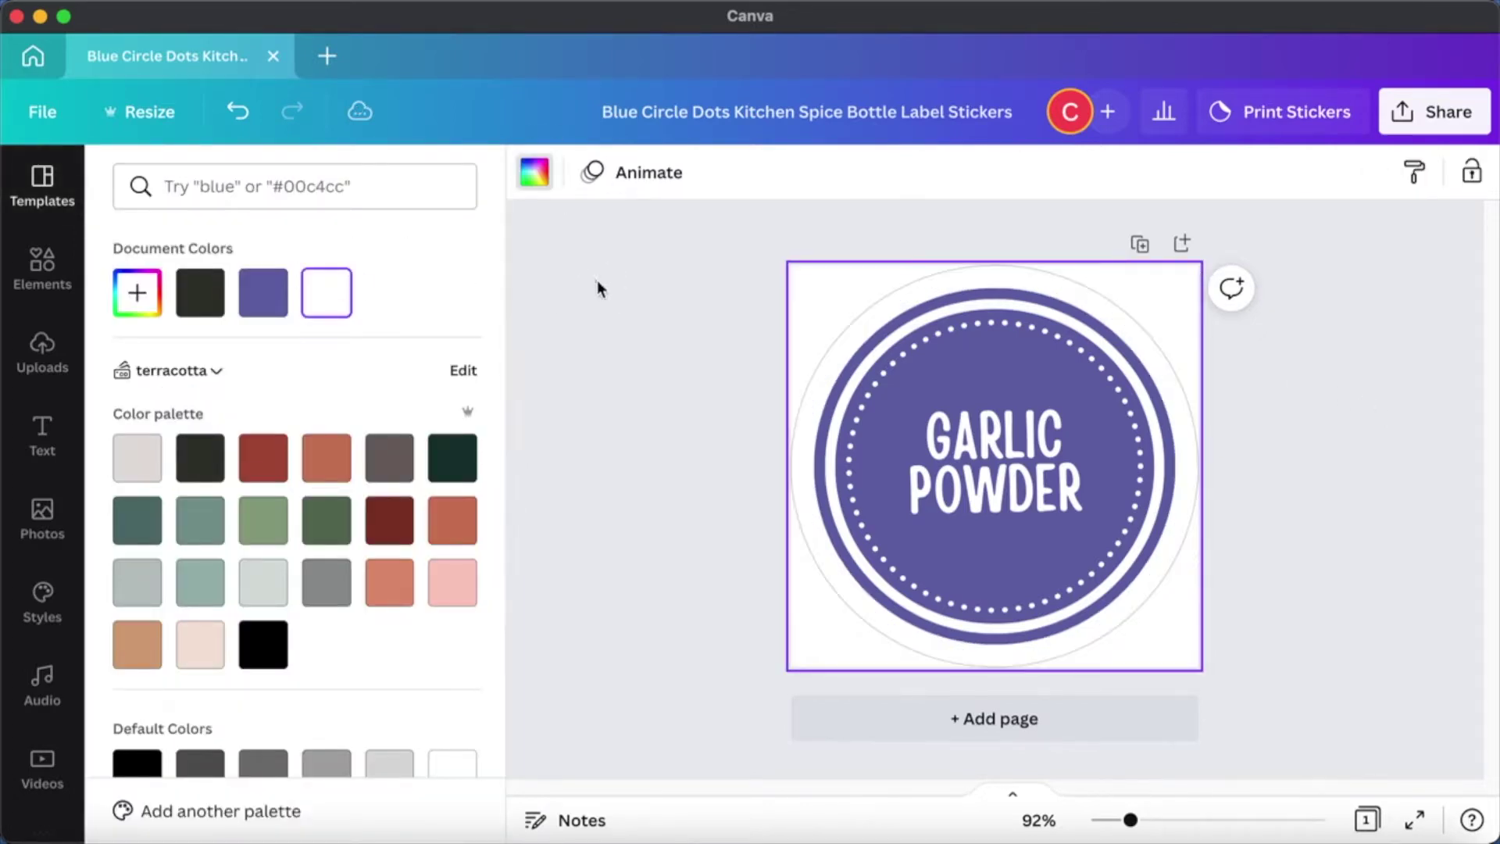
left_click(813, 367)
left_click(1001, 466)
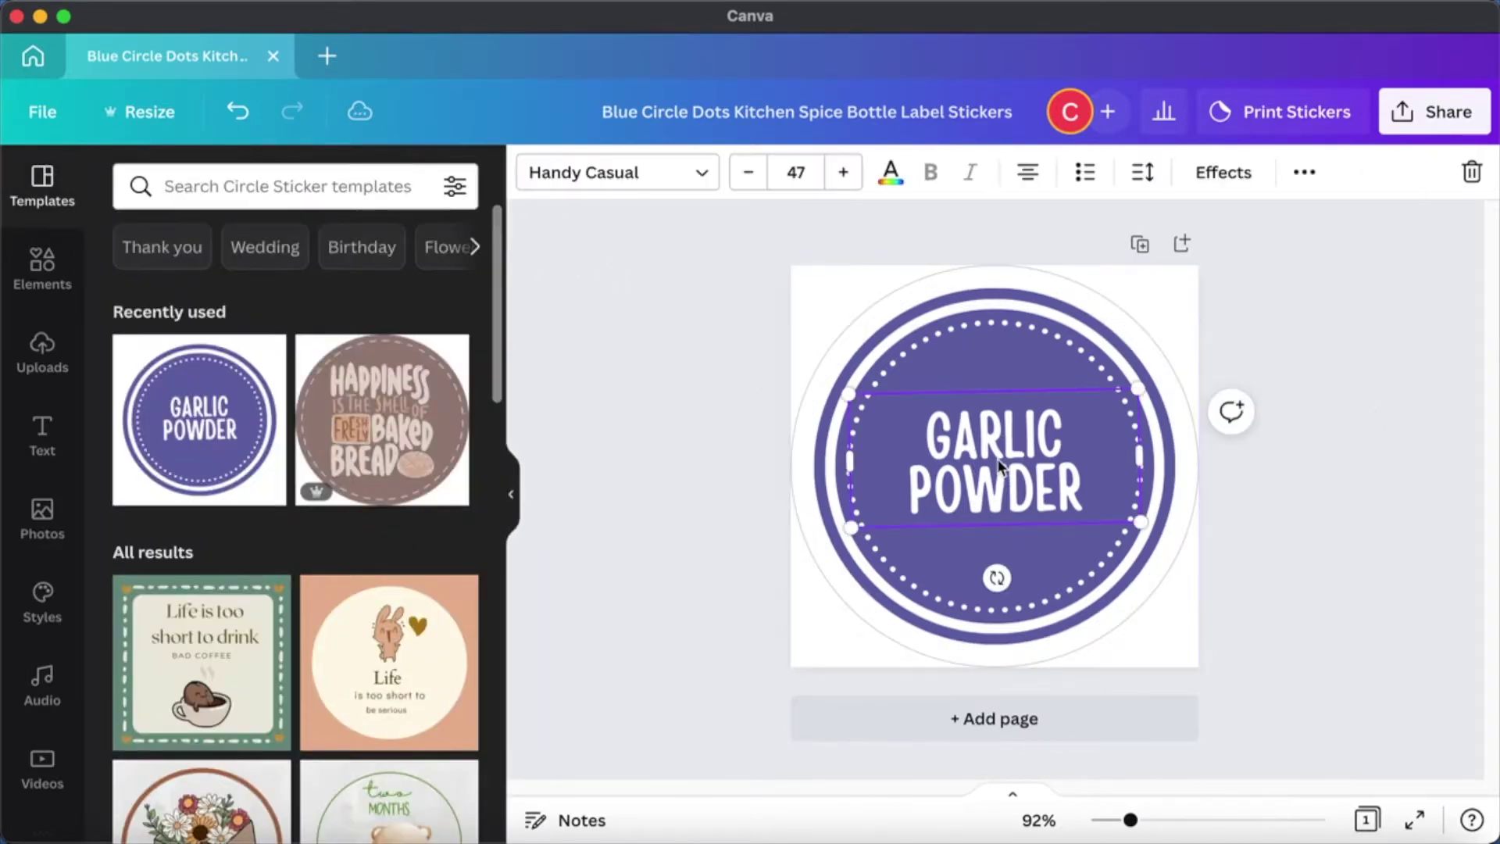
Add a second page, paste the copied list of quotes there as body text, and move it up onto the page.
left_click(1109, 708)
left_click(936, 541)
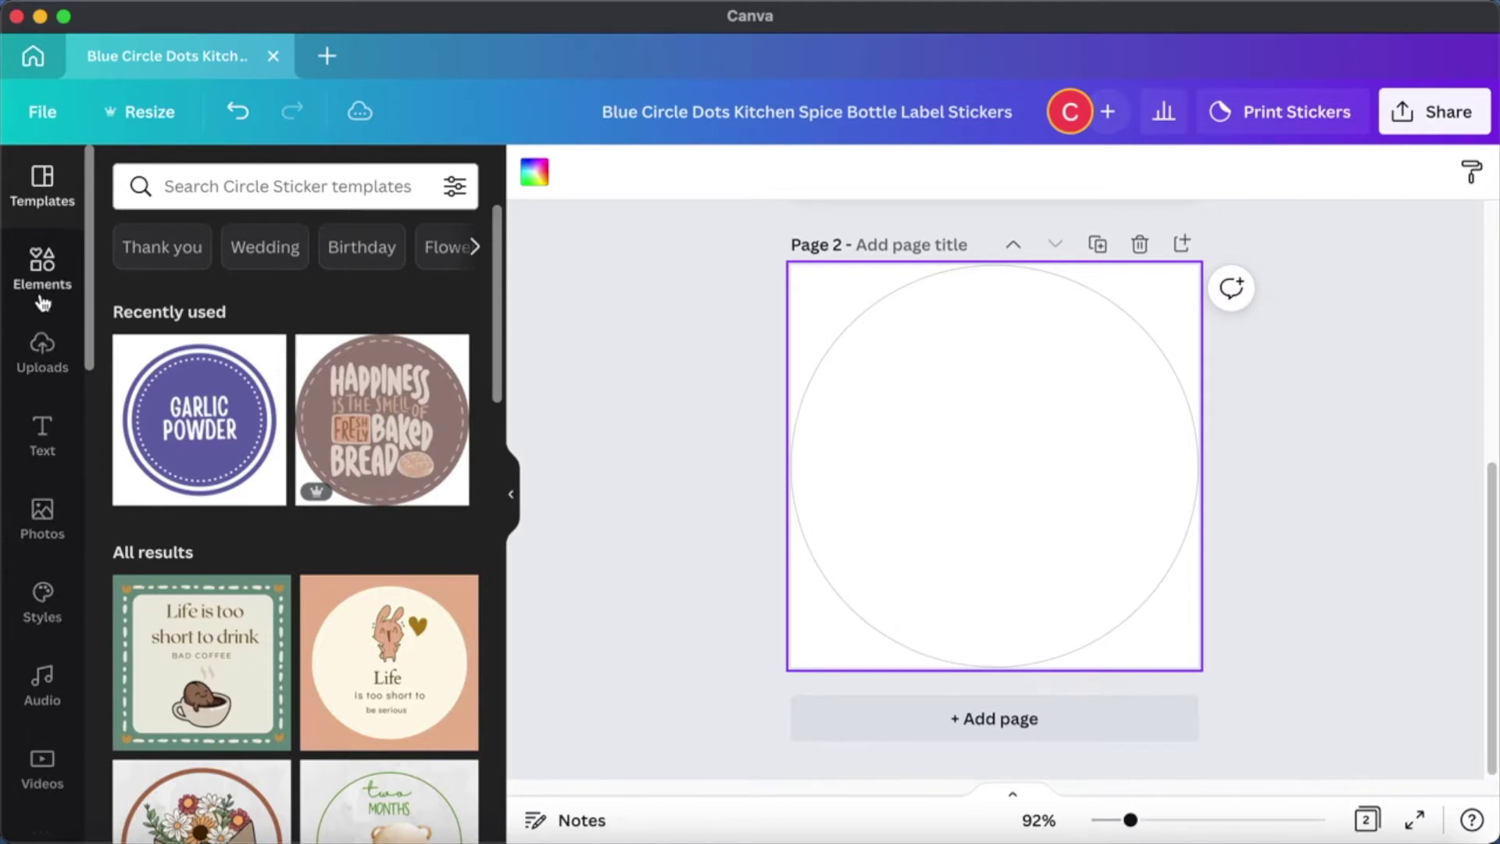
left_click(43, 436)
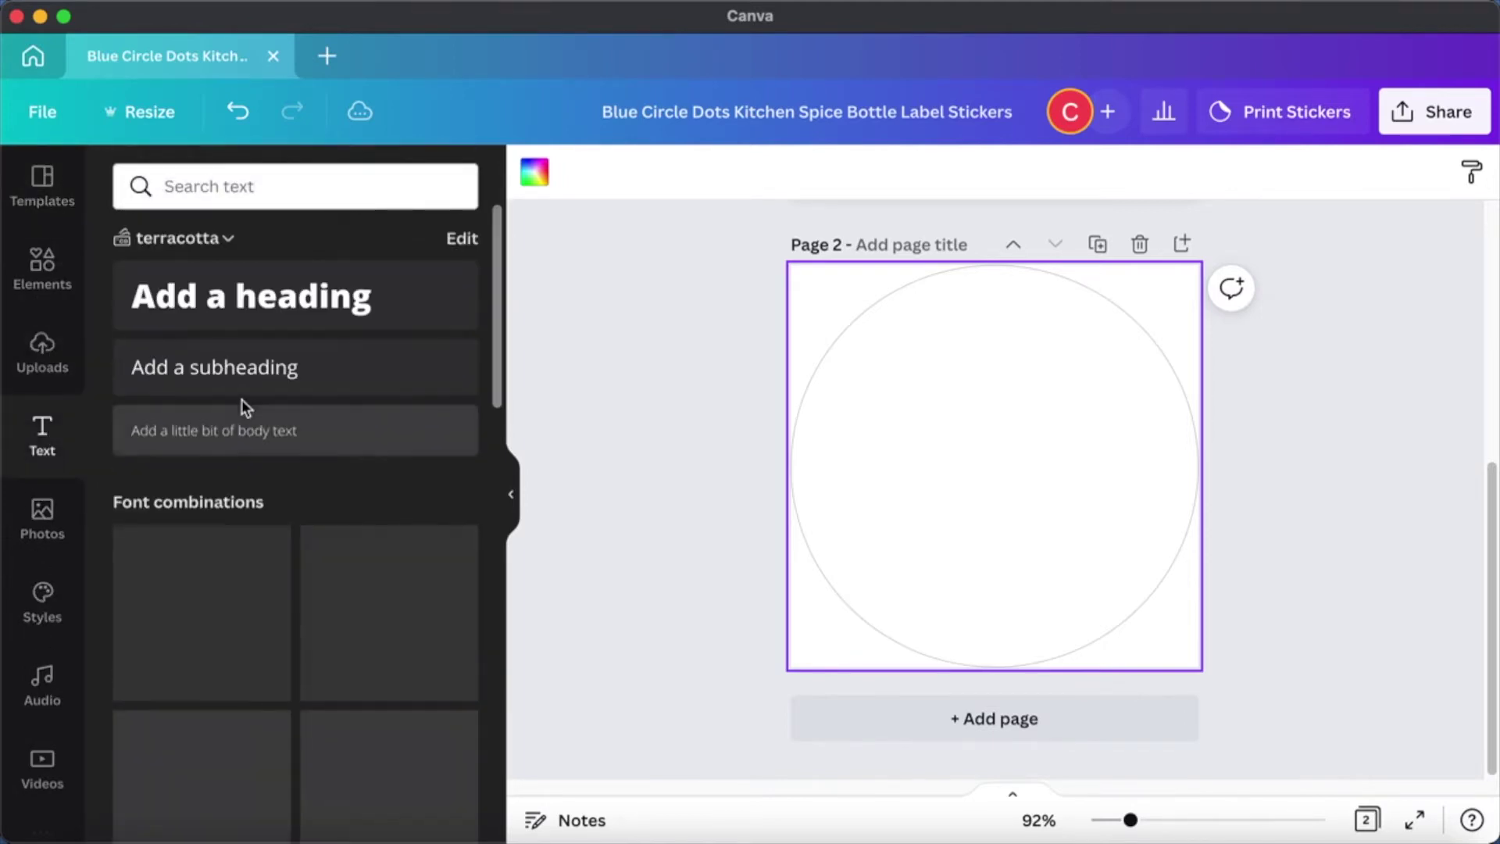
left_click(241, 432)
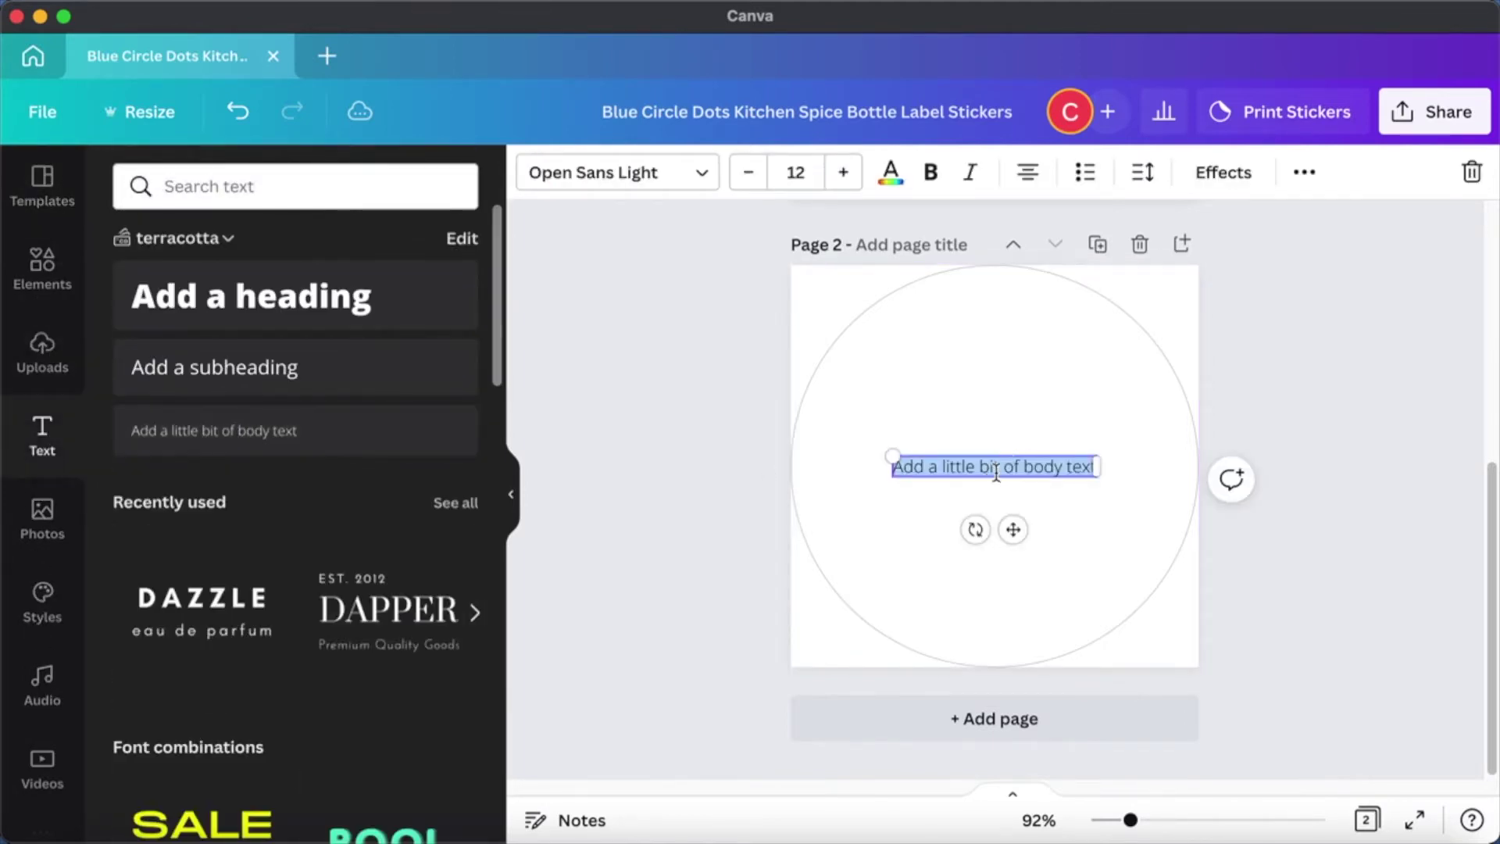
key("super+v")
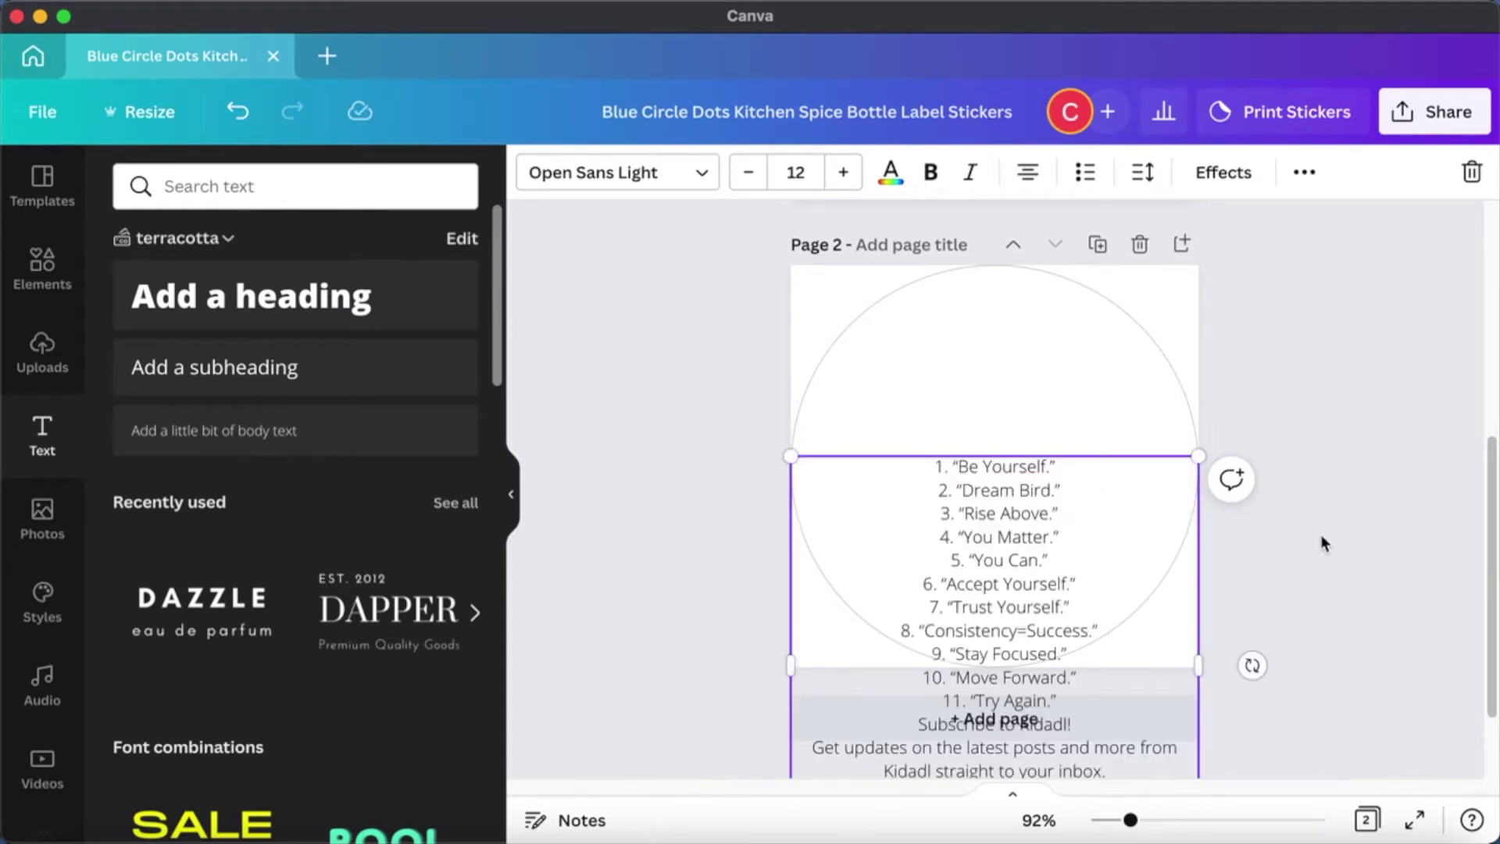
left_click(1266, 559)
left_click_drag(998, 589, 989, 411)
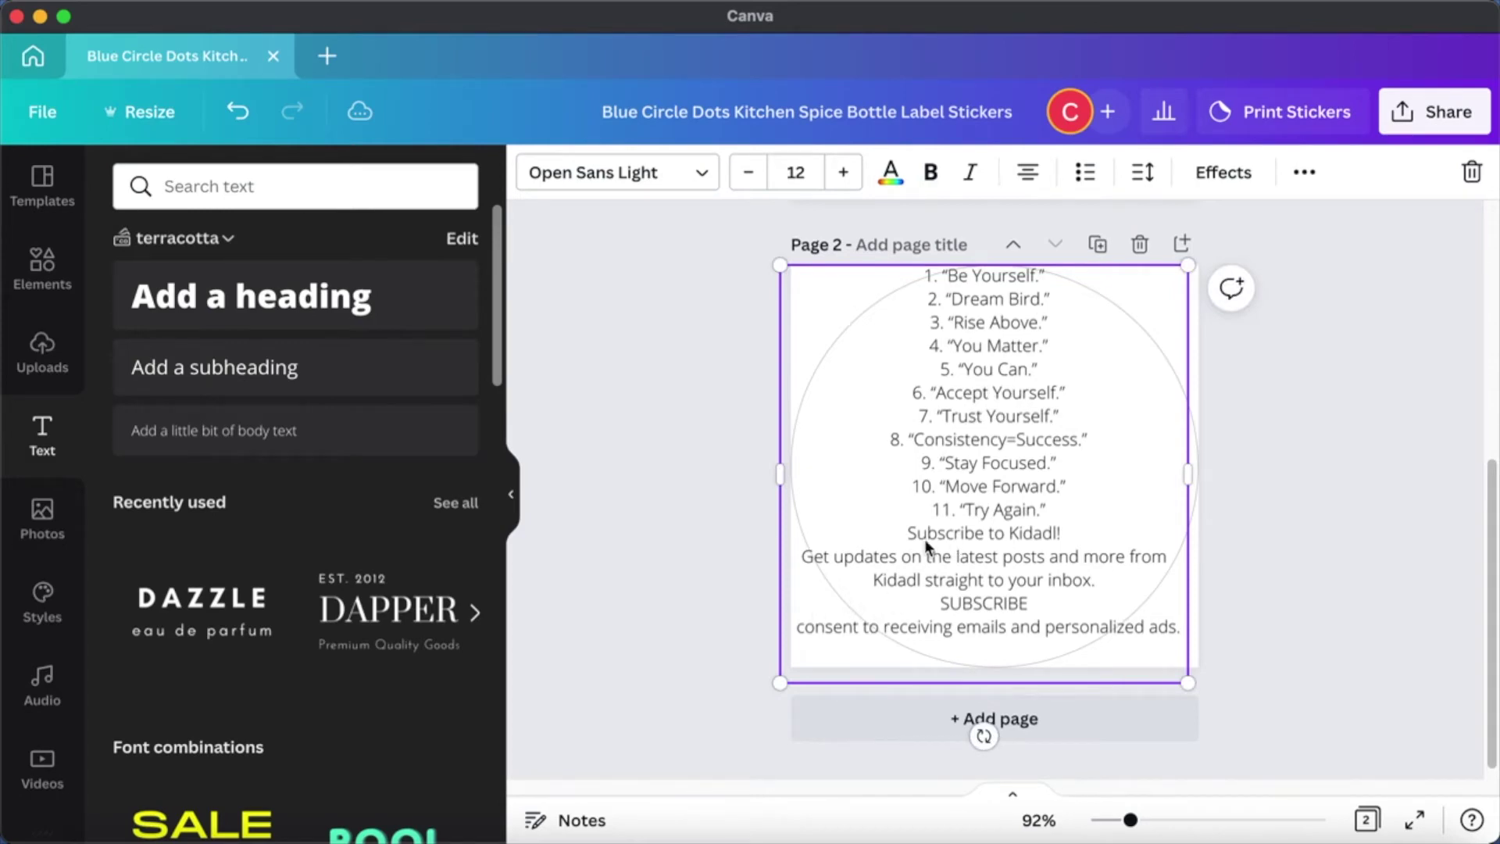
Delete the subscription lines after the eleventh quote and center the quote list within the circle on page 2.
left_click_drag(911, 536, 1157, 663)
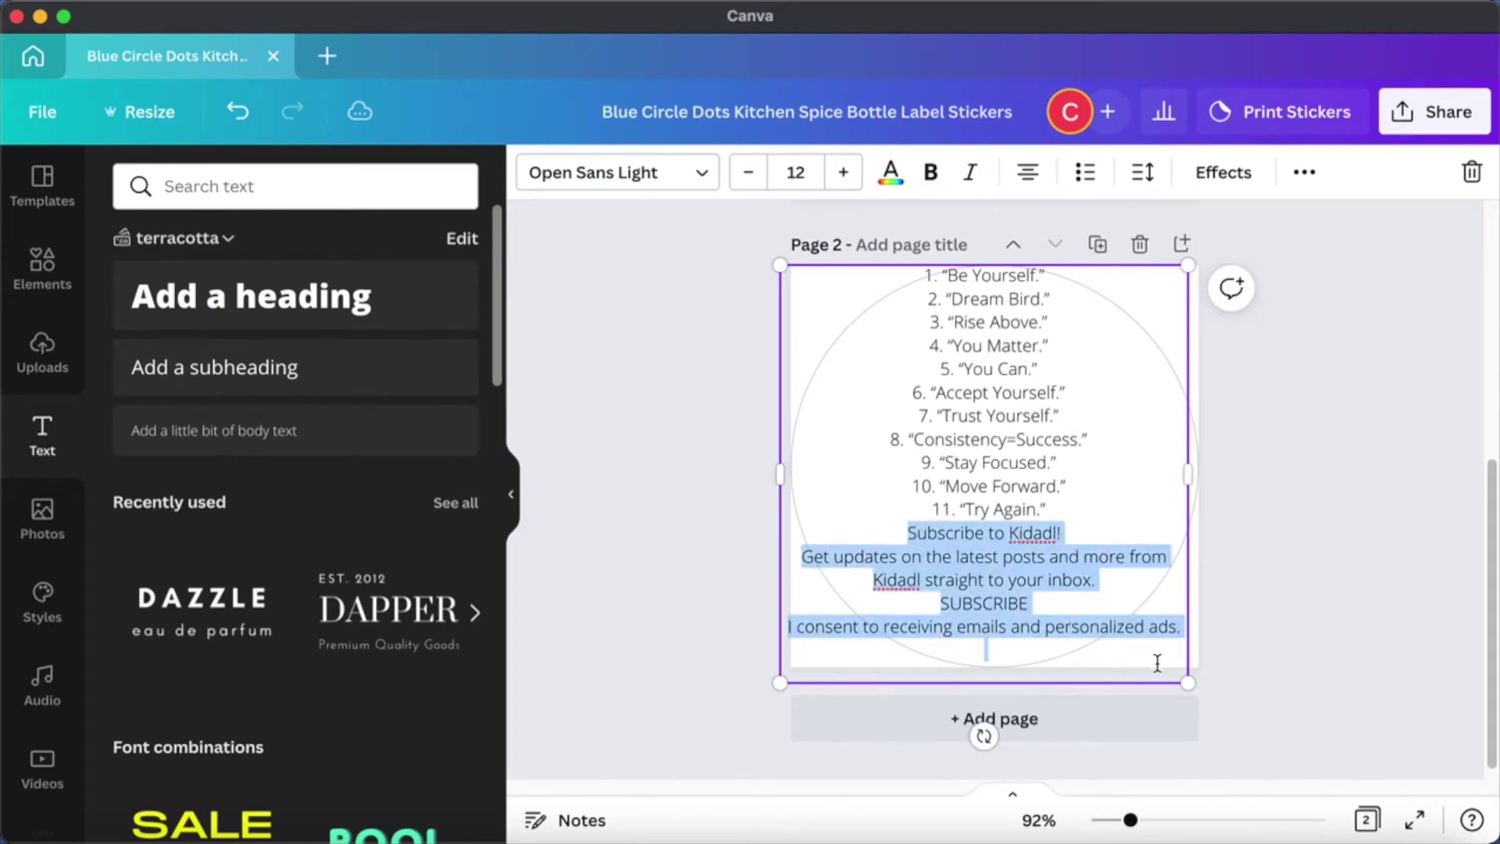
key("BackSpace")
left_click(1323, 597)
left_click(1048, 469)
left_click_drag(1048, 469, 1048, 532)
left_click(1379, 468)
Replace the "GARLIC POWDER" text on the page 1 sticker with "BE YOURSELF".
scroll(1359, 466, "up", 6)
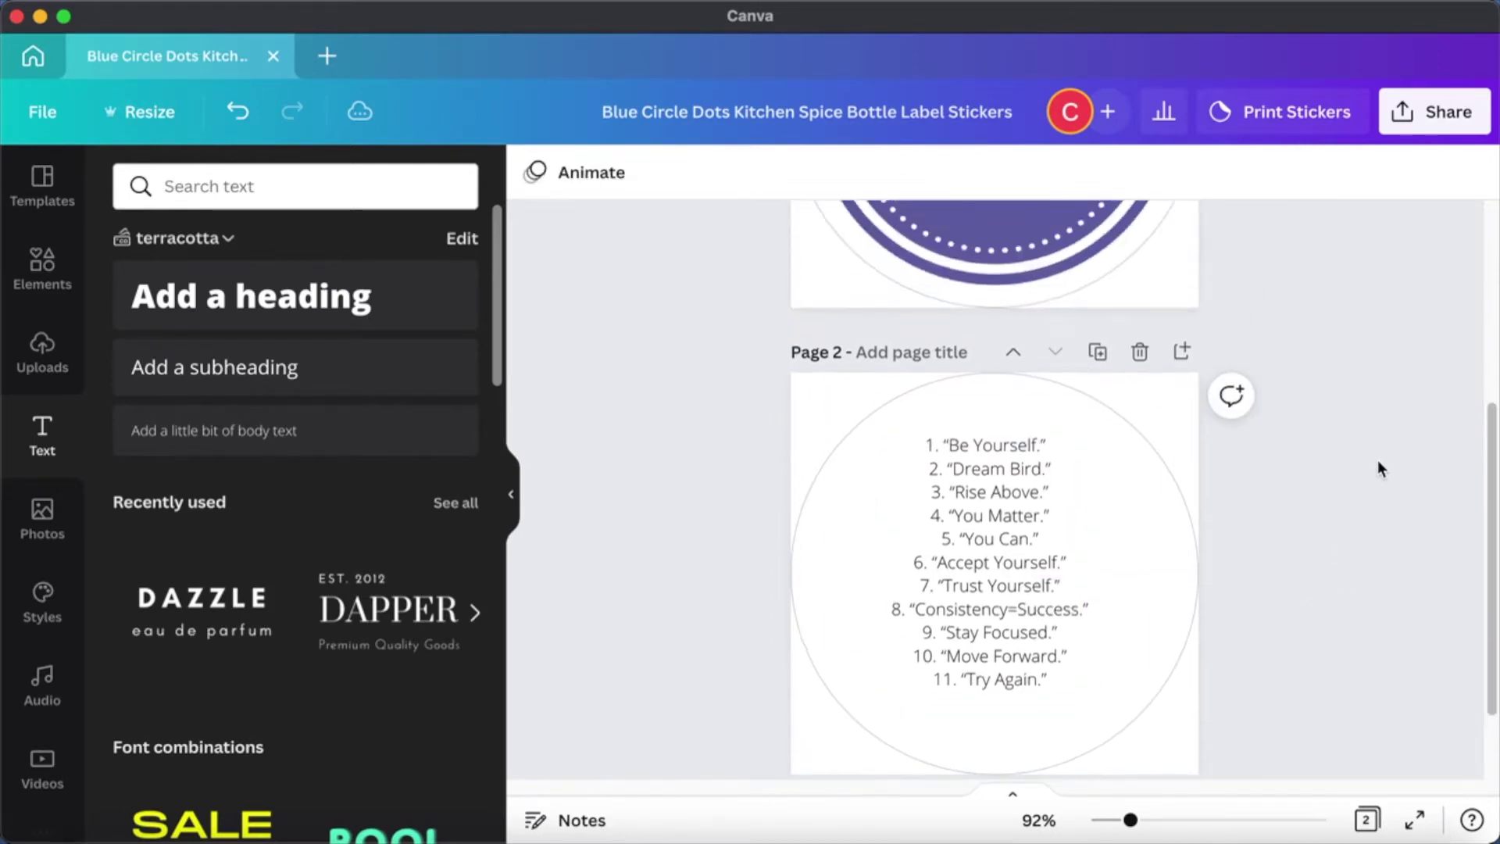
double_click(1033, 451)
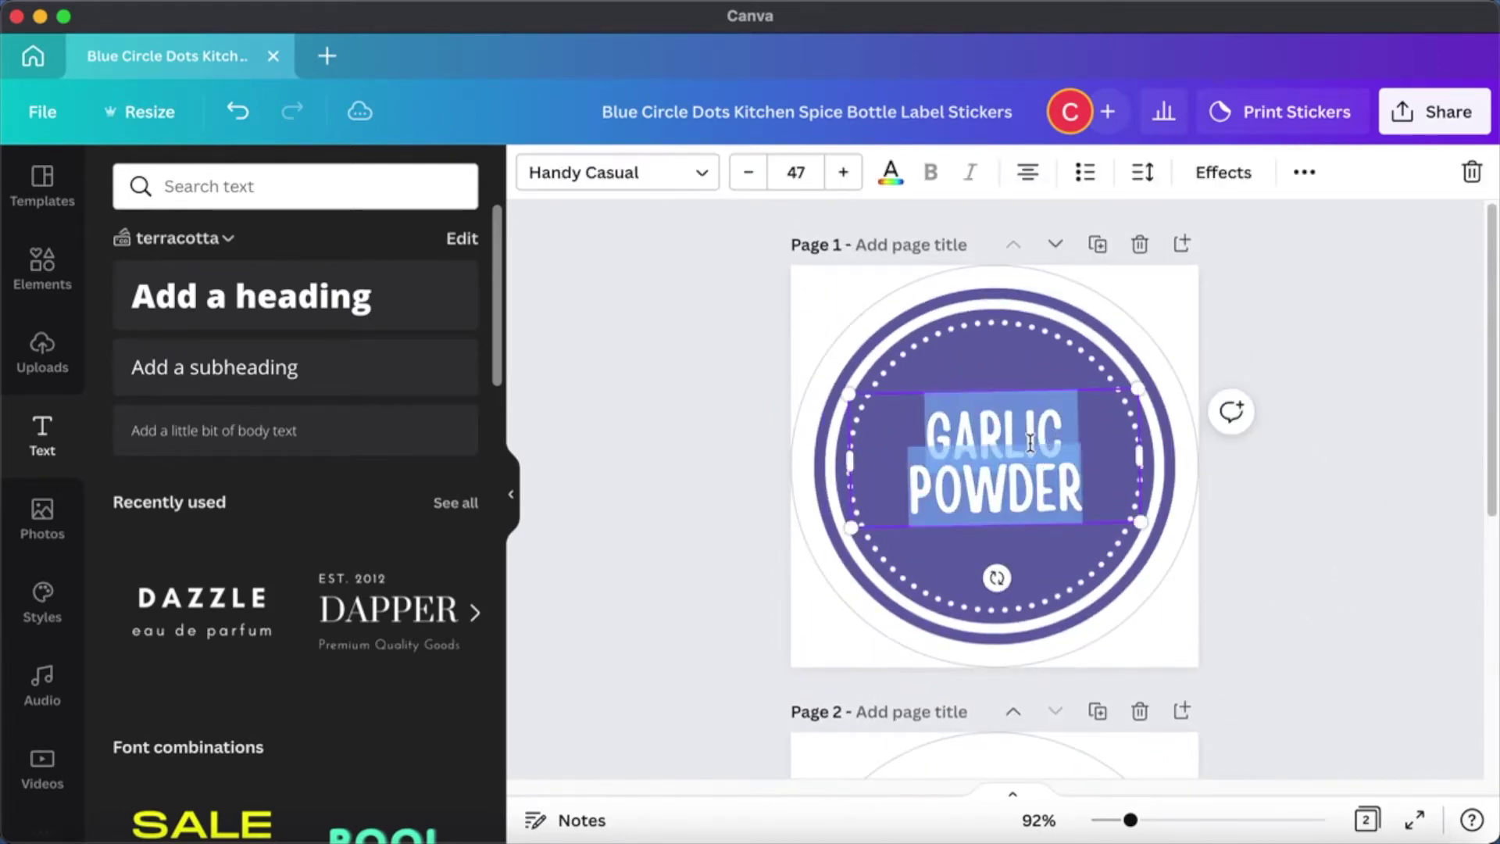
type("BE Y")
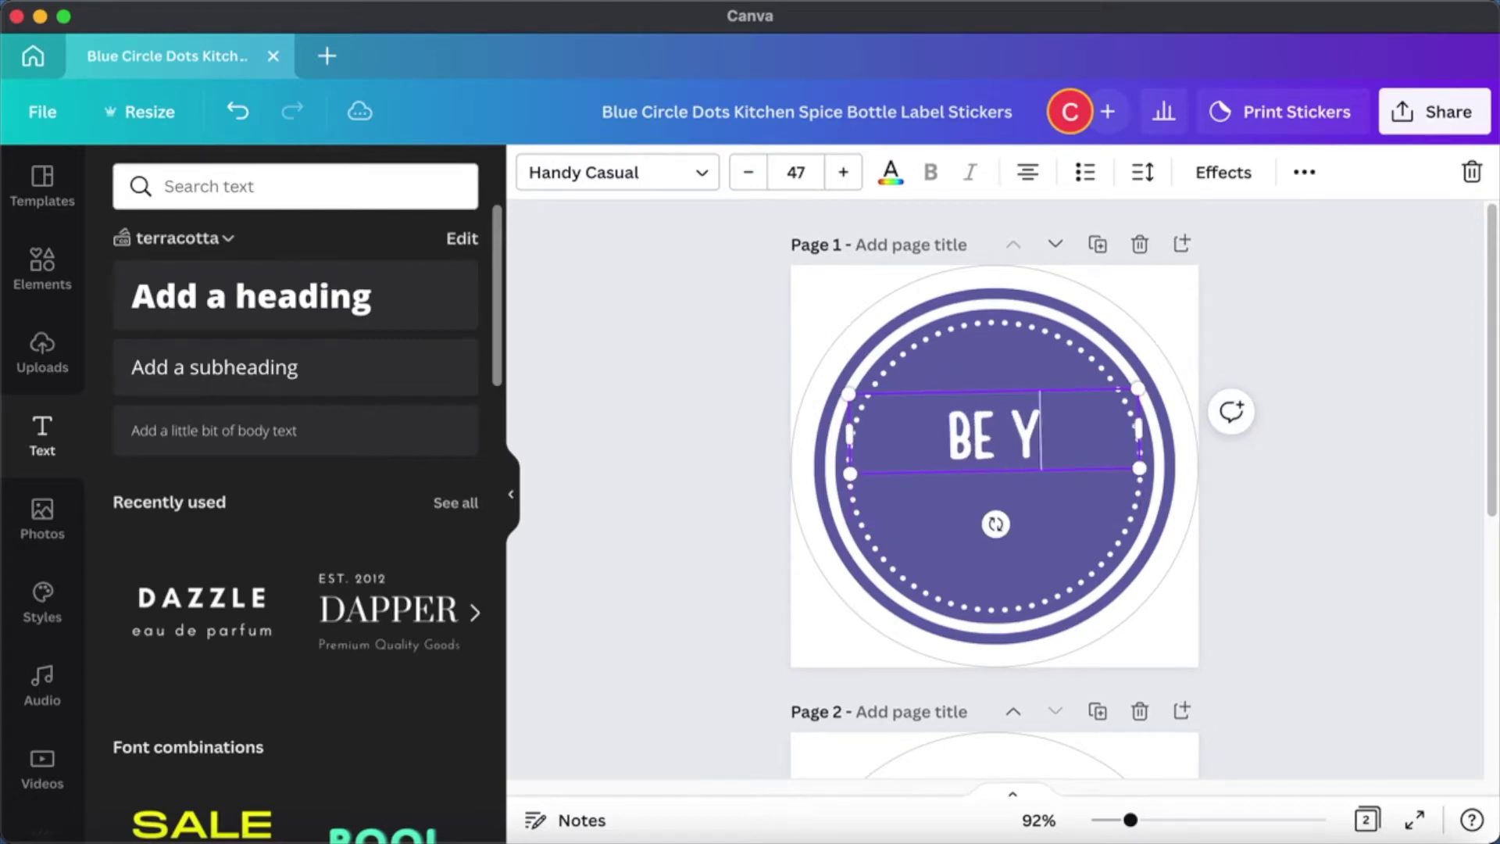
type("OURSELF")
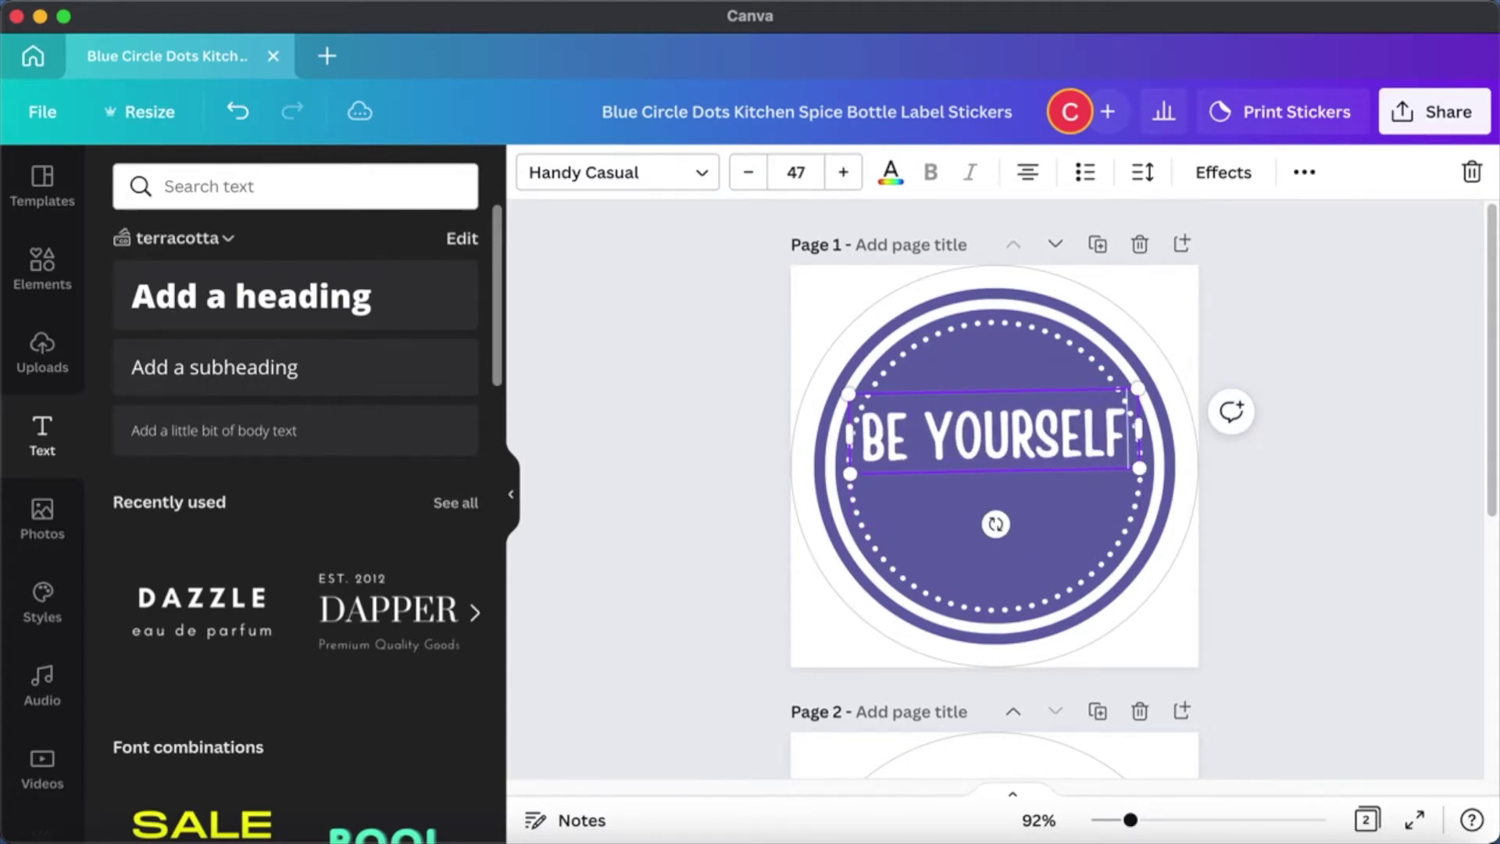
Break the "BE YOURSELF" text on the page 1 sticker onto two lines and duplicate that page.
key("Return")
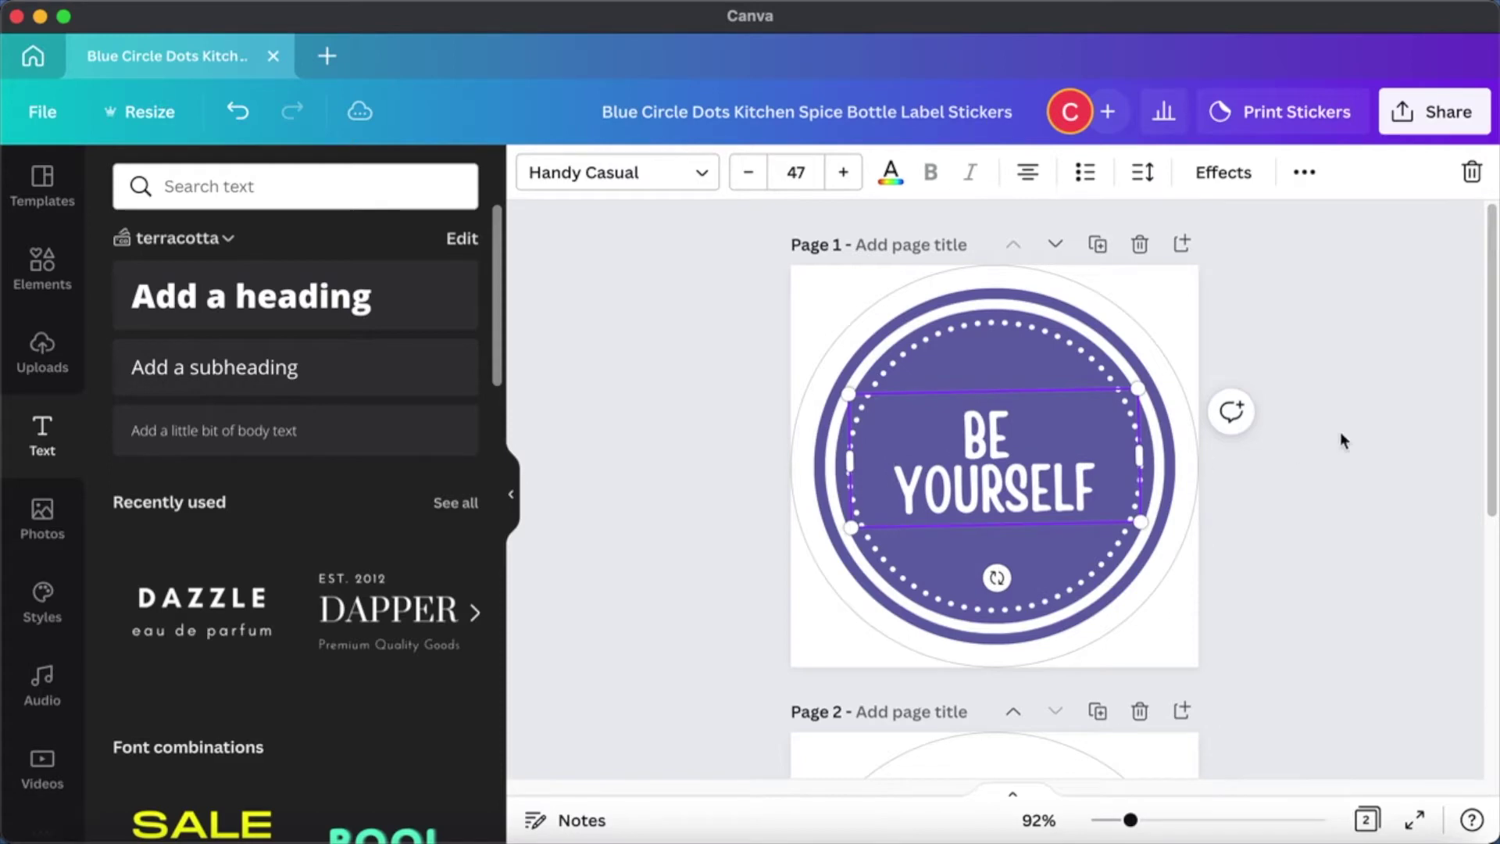
left_click(1297, 450)
scroll(1339, 539, "down", 3)
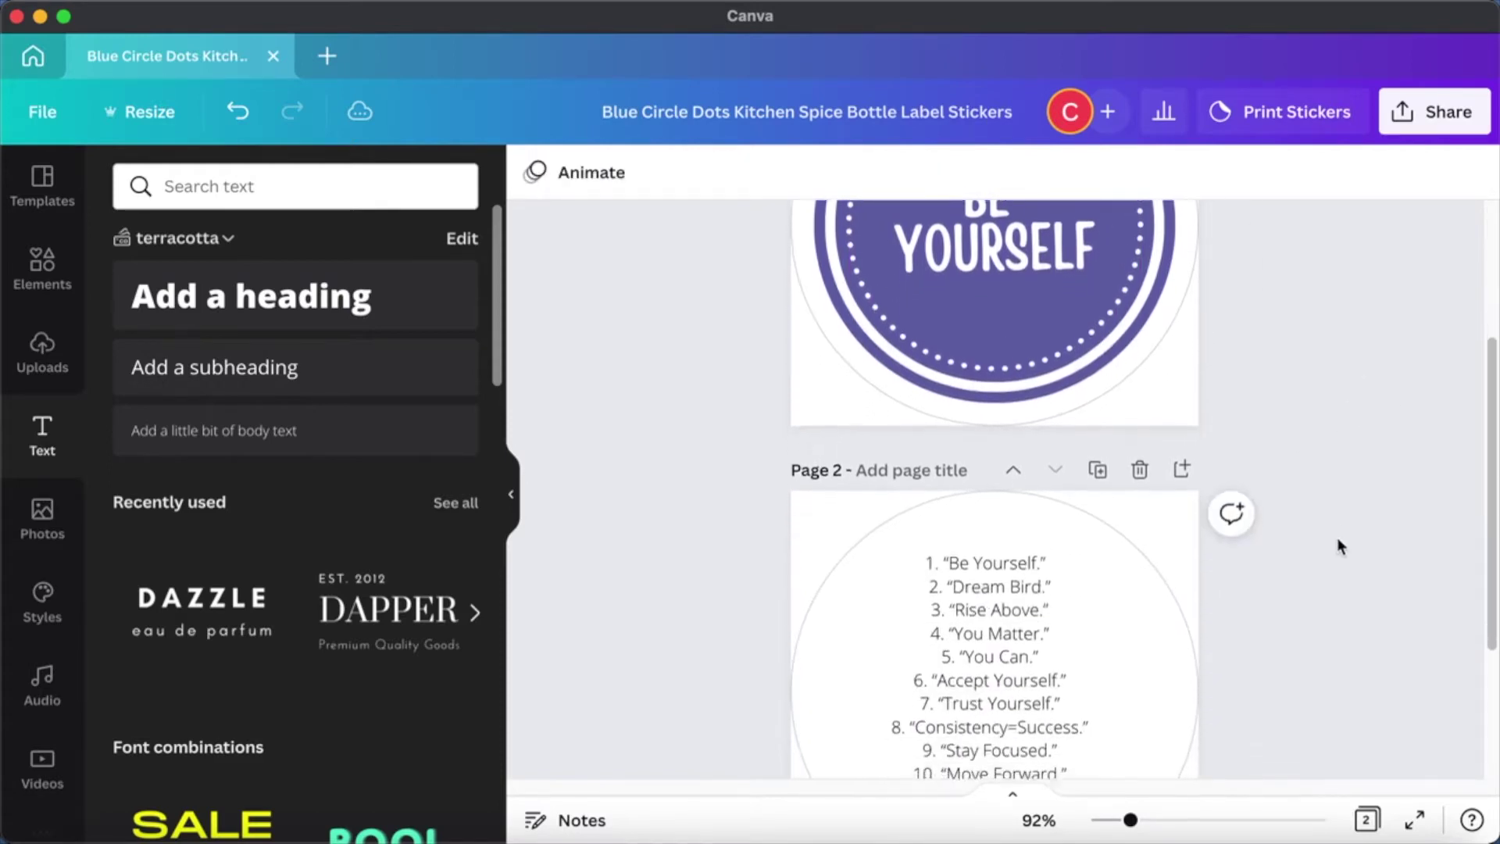
scroll(1341, 545, "up", 3)
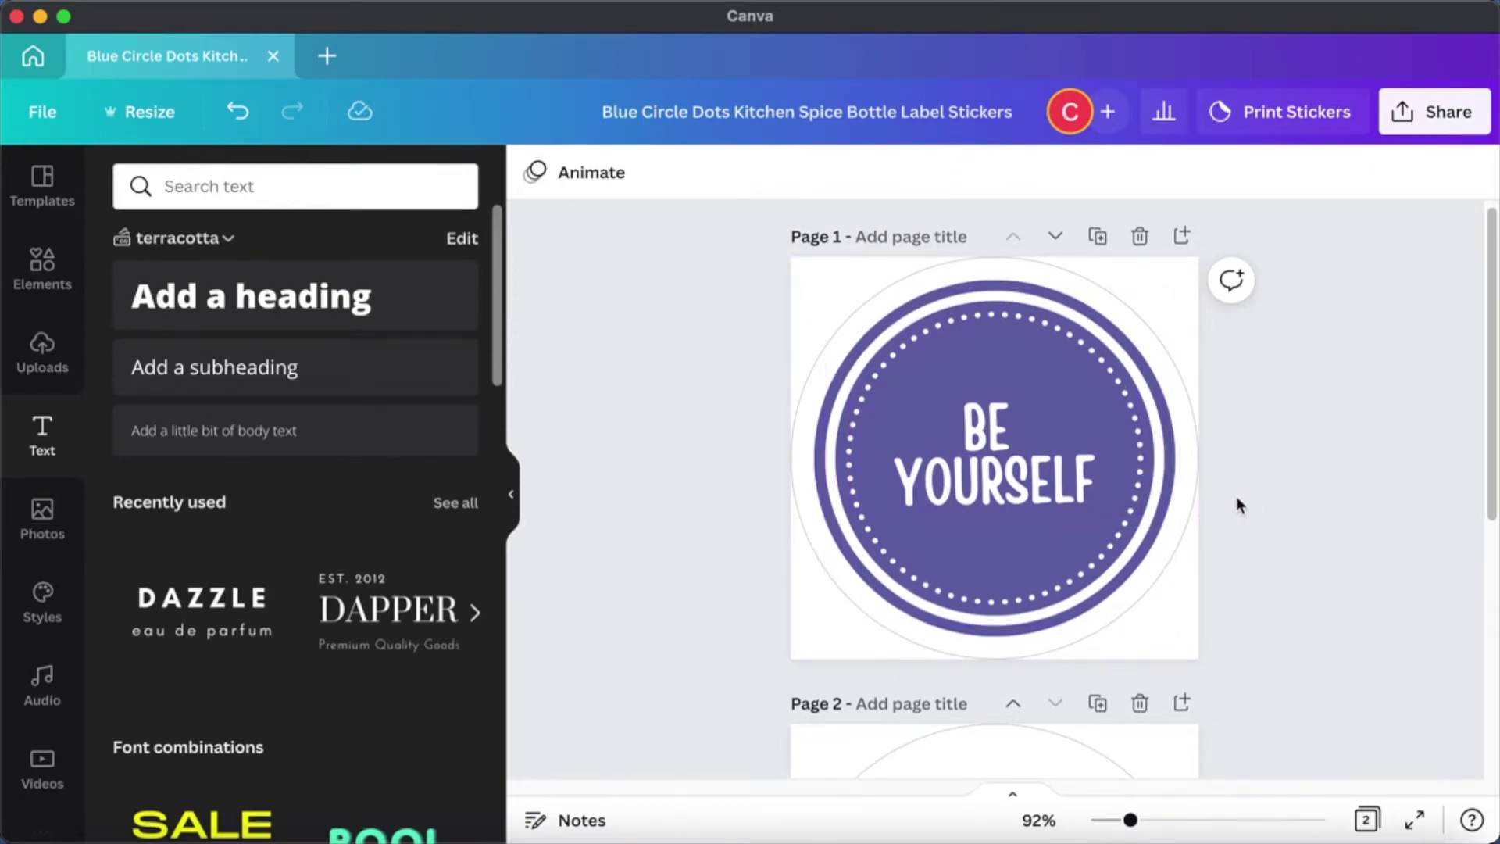
scroll(1238, 504, "down", 3)
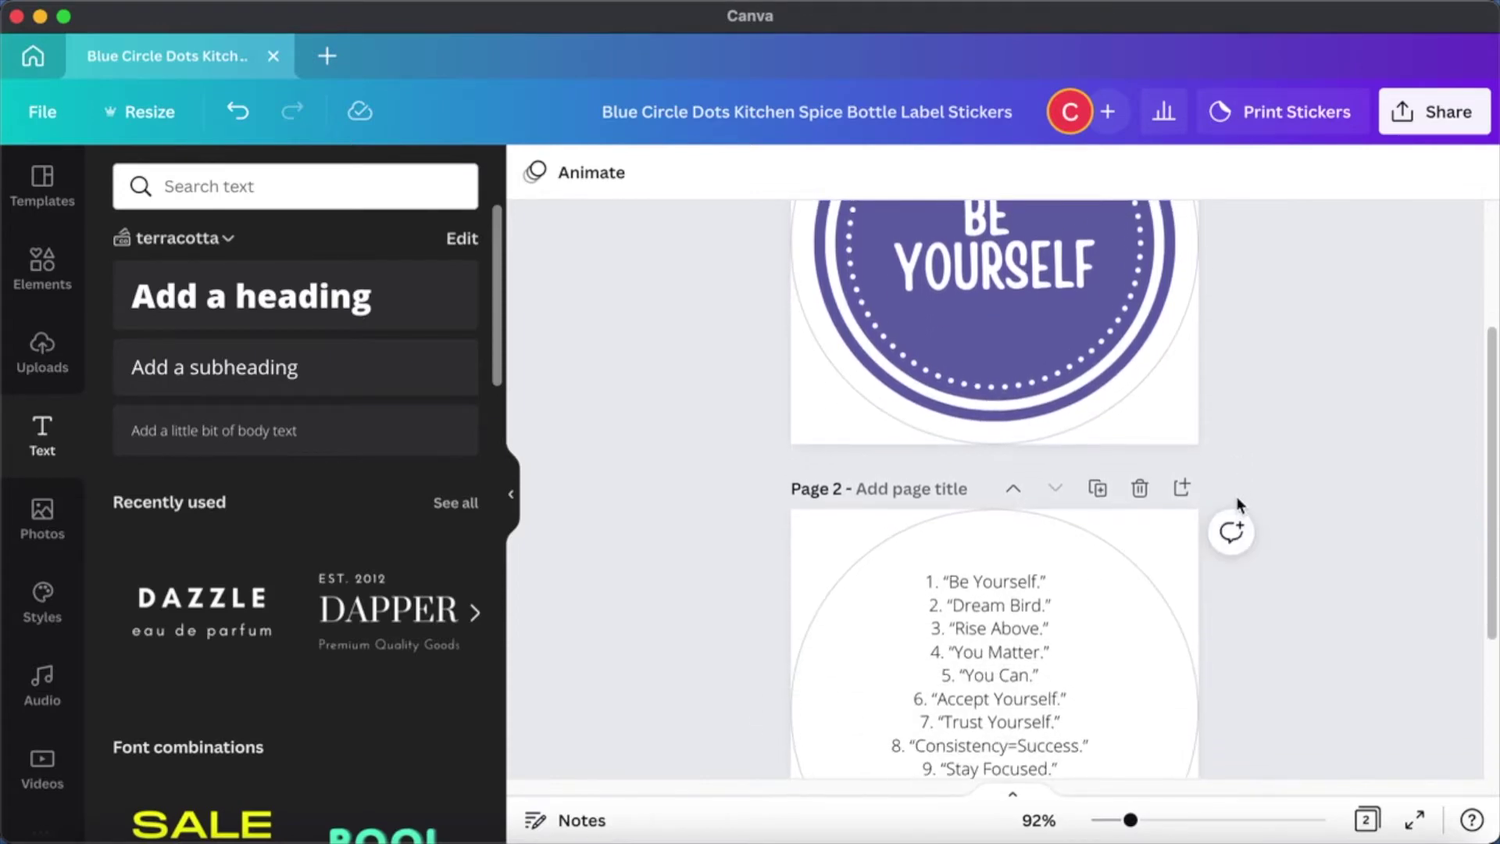
scroll(1237, 504, "up", 3)
left_click(1098, 245)
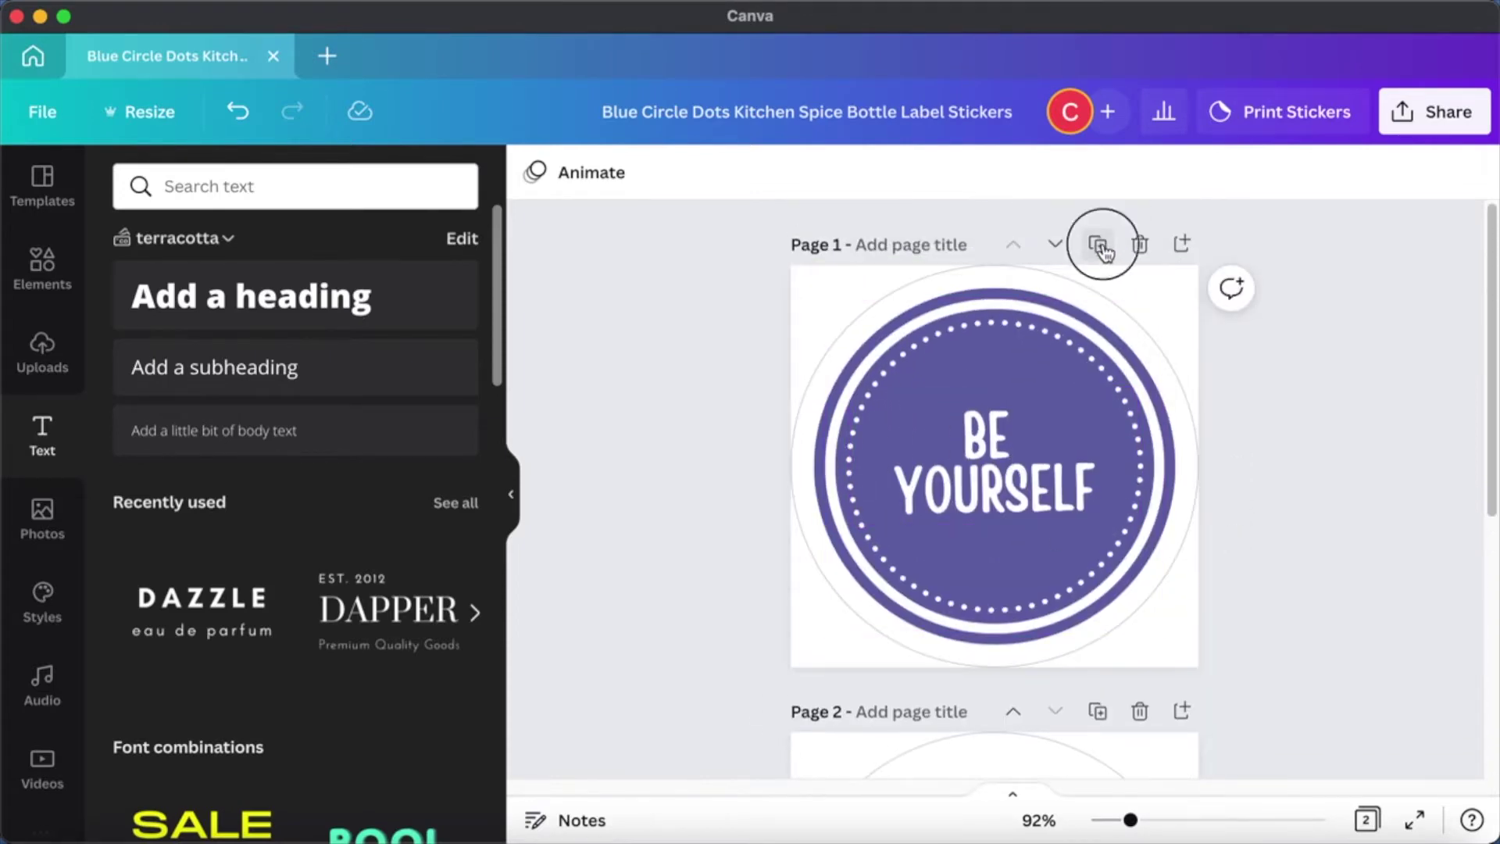
Replace the text on the duplicated page 2 sticker with "RISE ABOVE" on two lines.
left_click(991, 463)
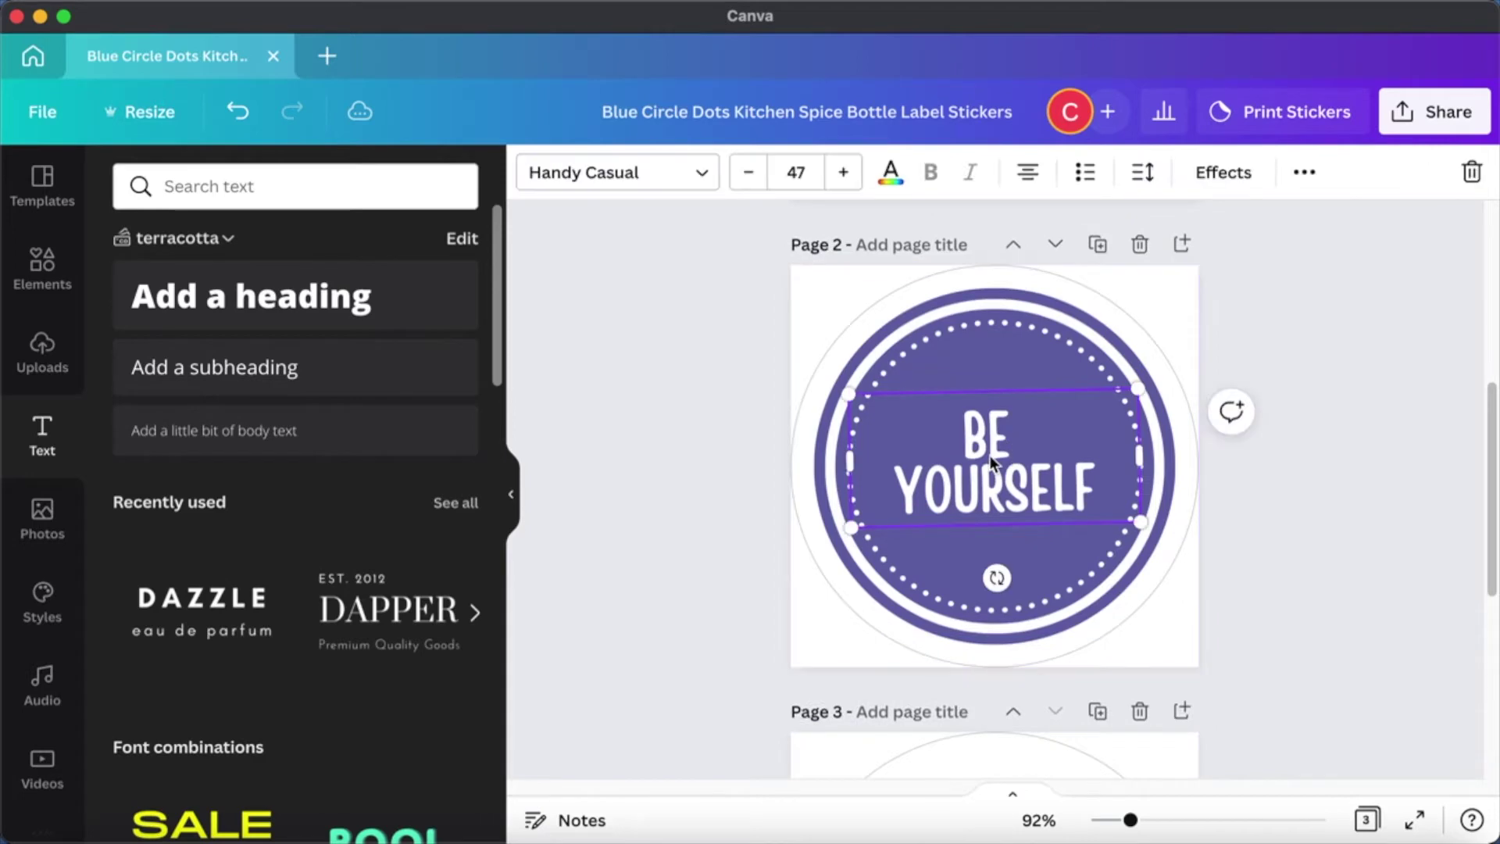
double_click(990, 459)
left_click_drag(990, 456, 975, 426)
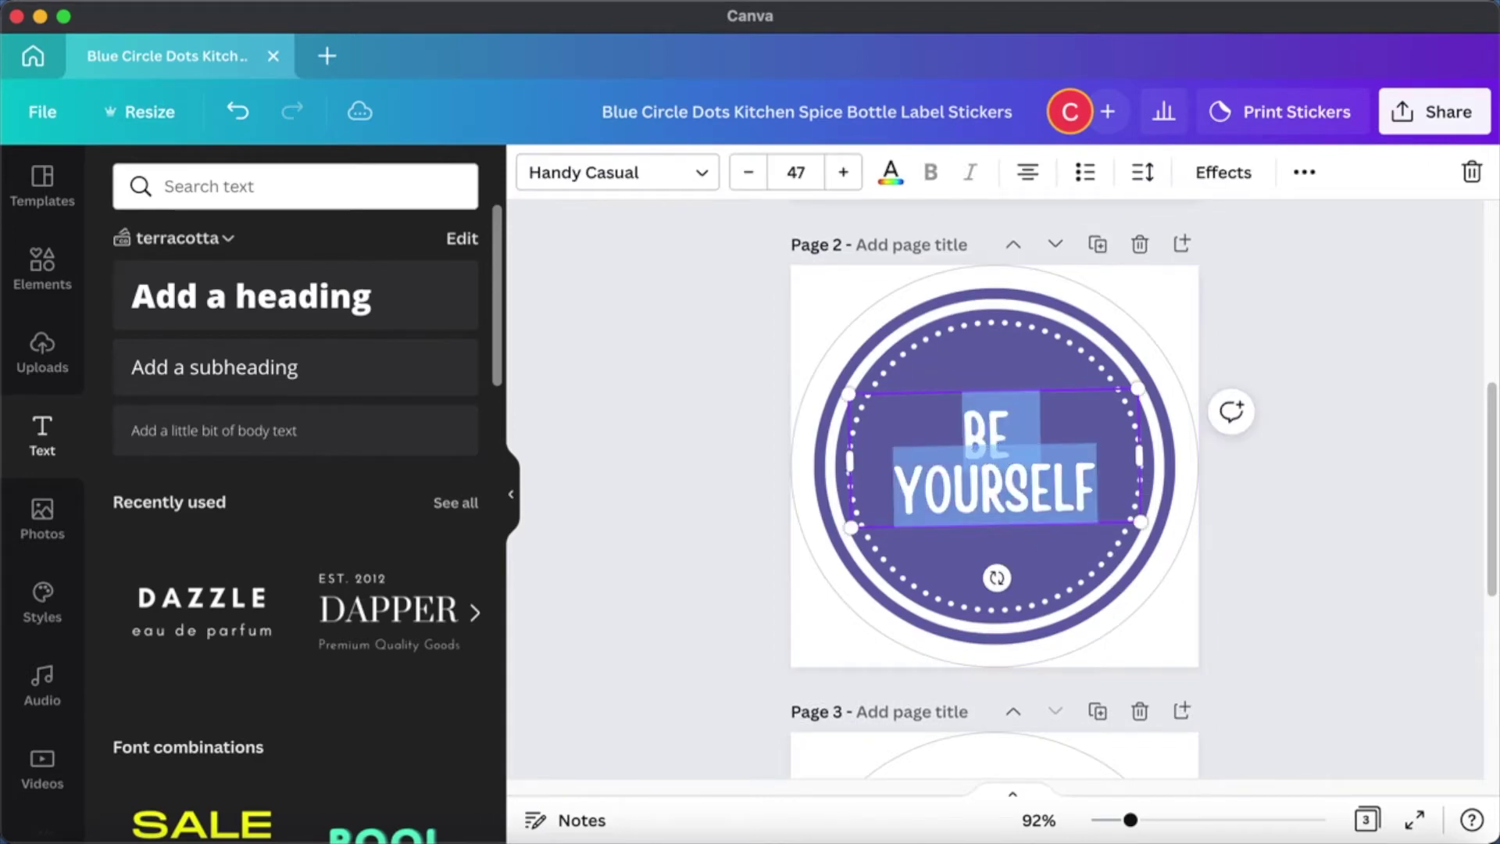
type("RISE A")
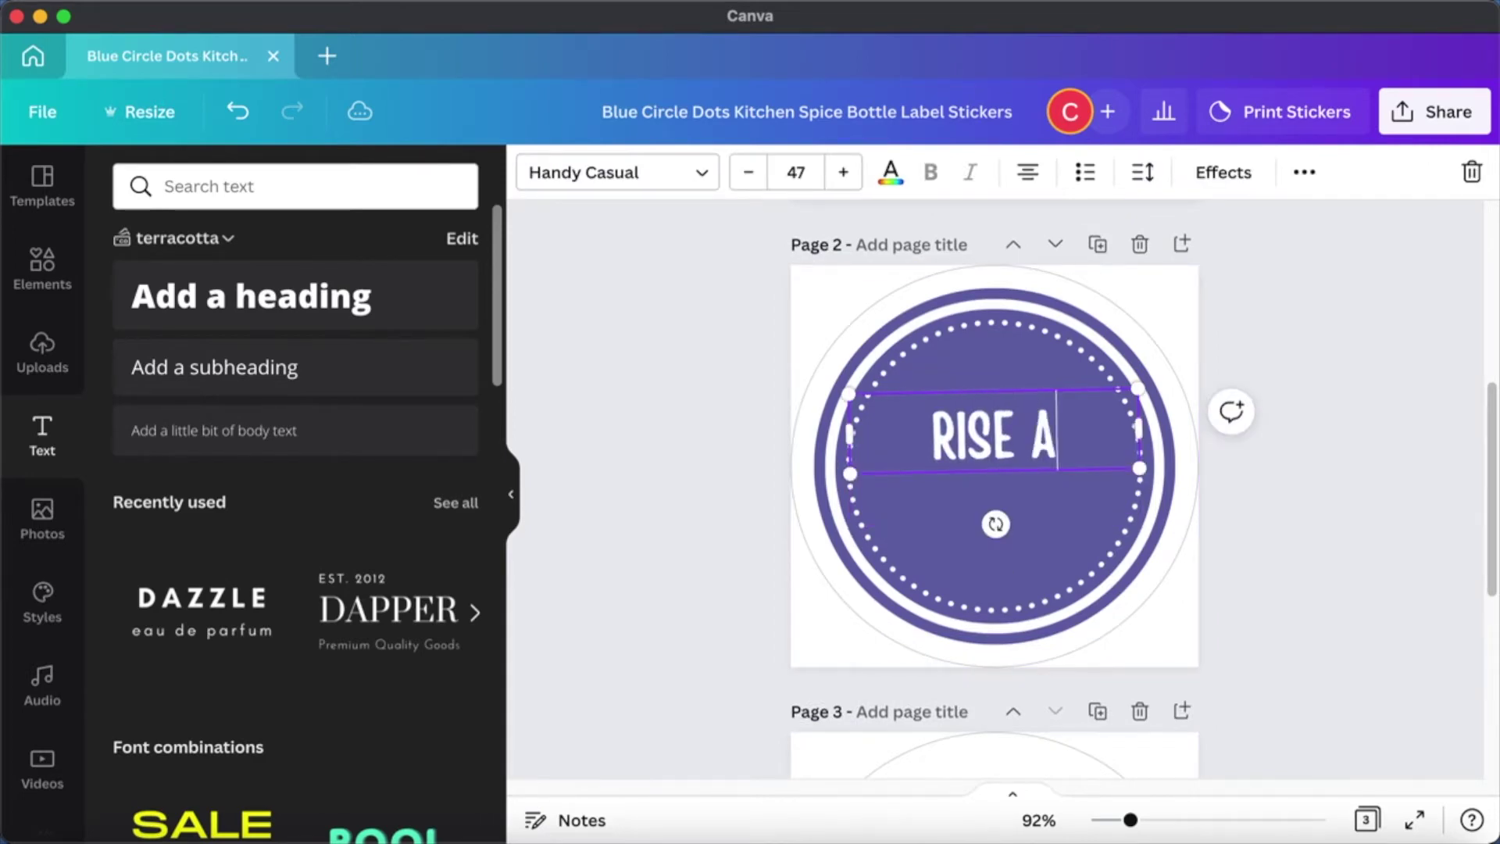
type("BOVE")
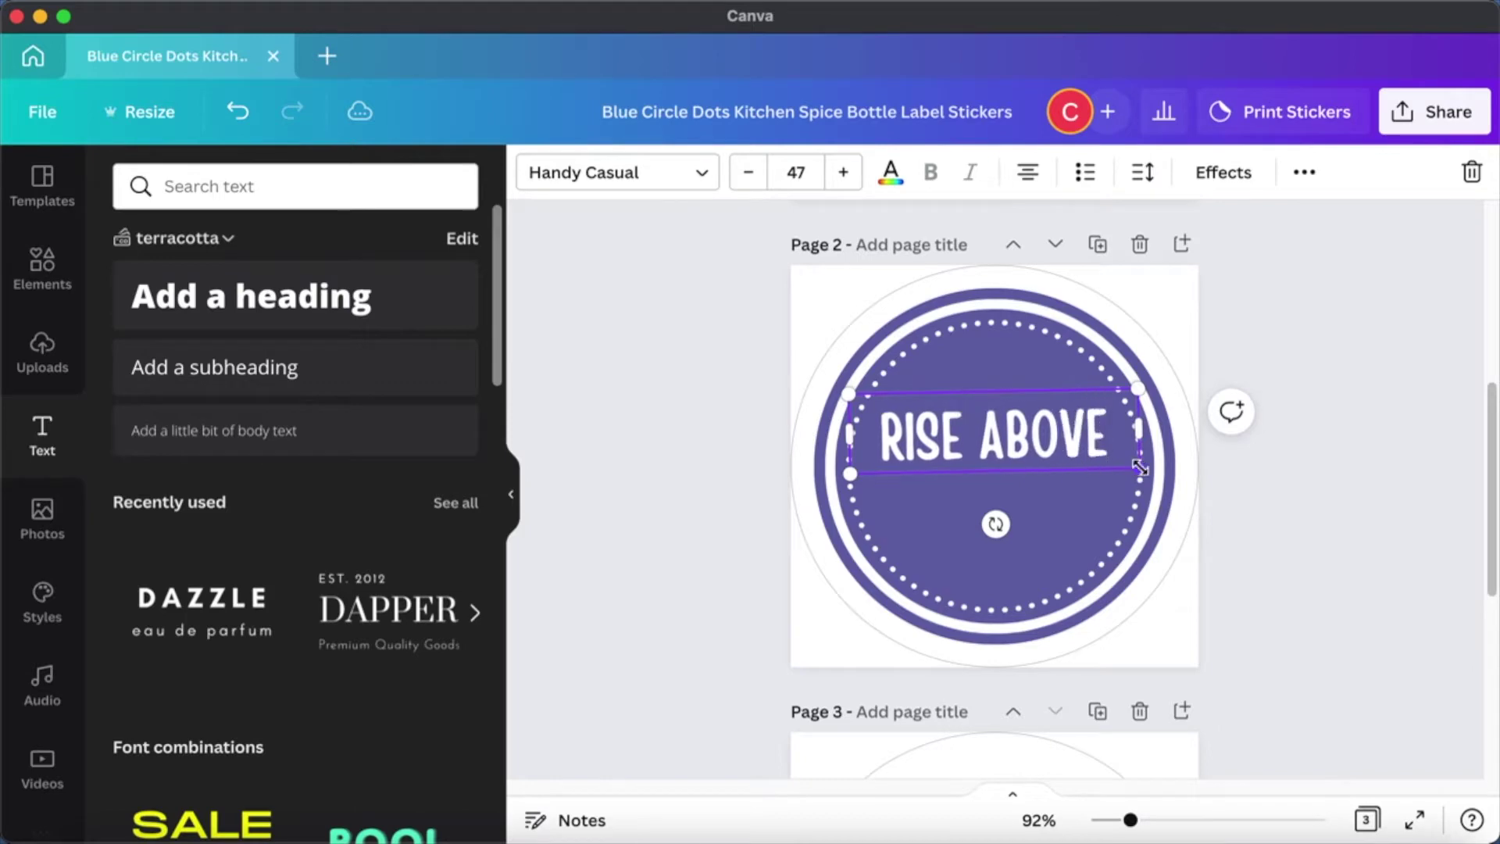
key("Return")
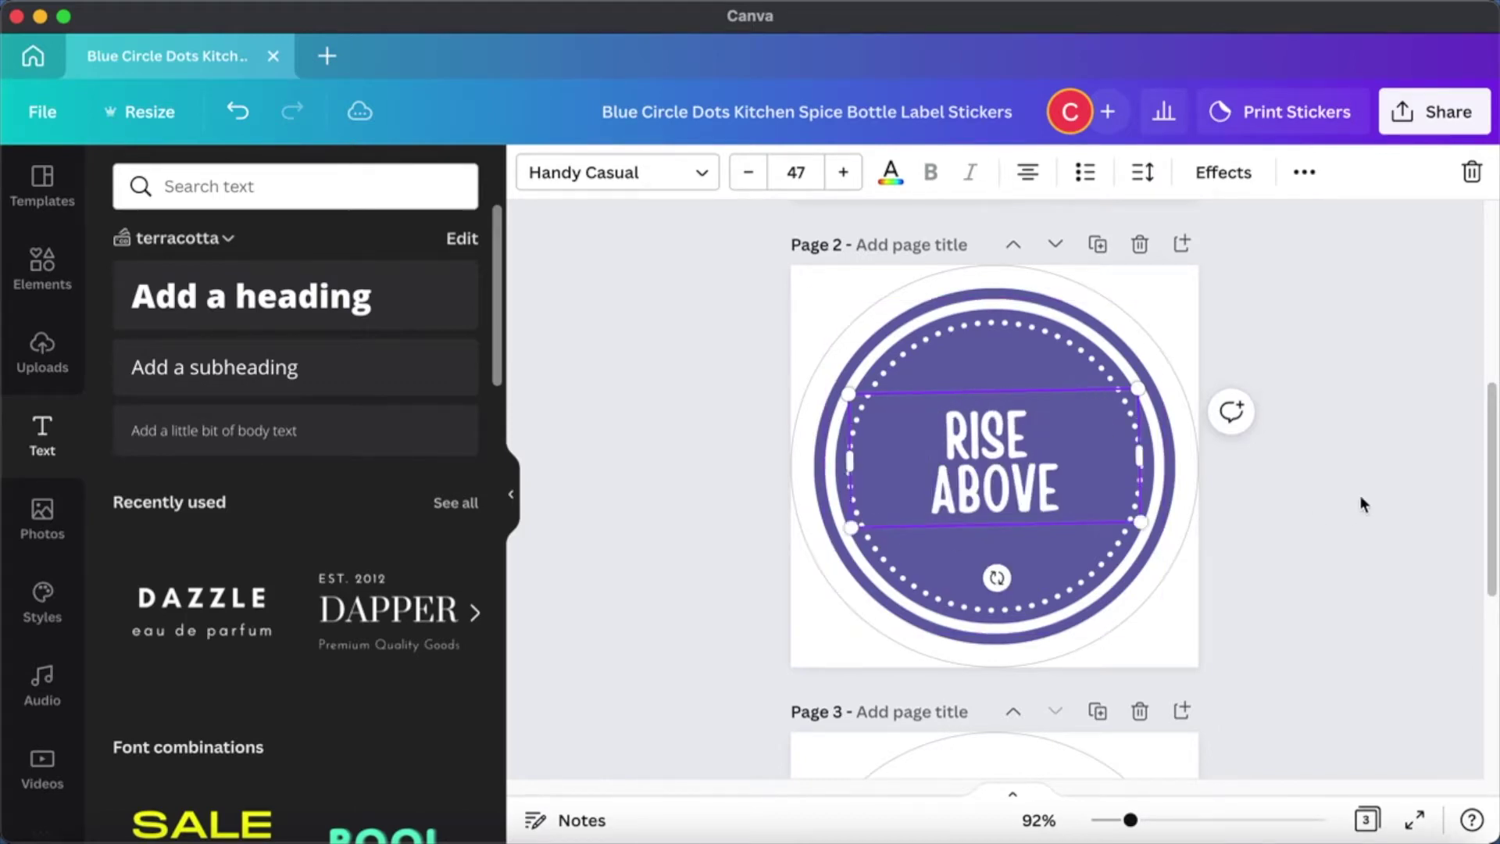
left_click(1325, 488)
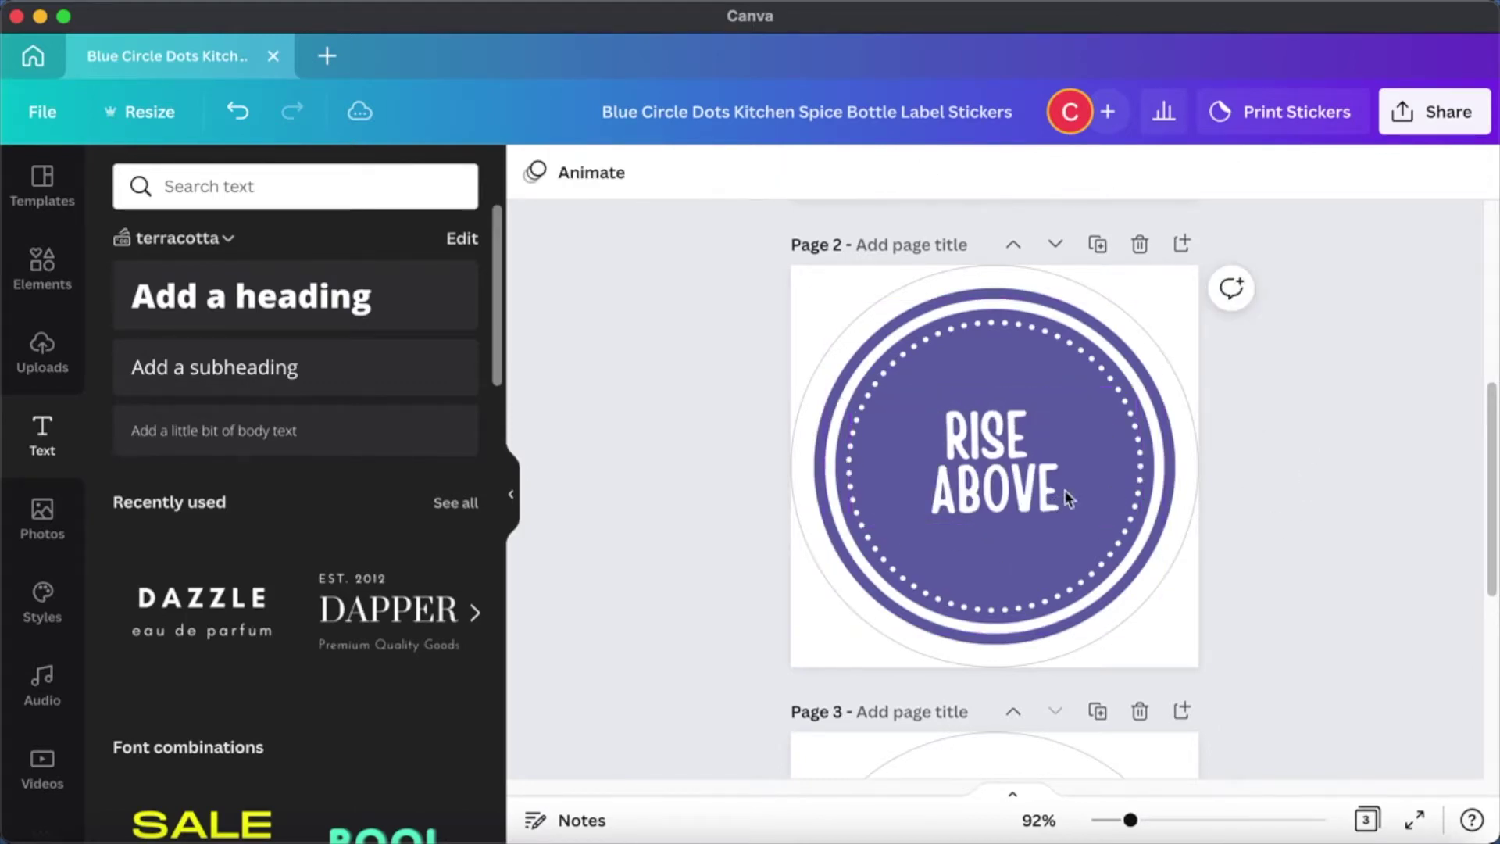
Try other alignments for the "RISE ABOVE" text on page 2 and return it to centered.
left_click(1025, 492)
double_click(1025, 492)
key("super+a")
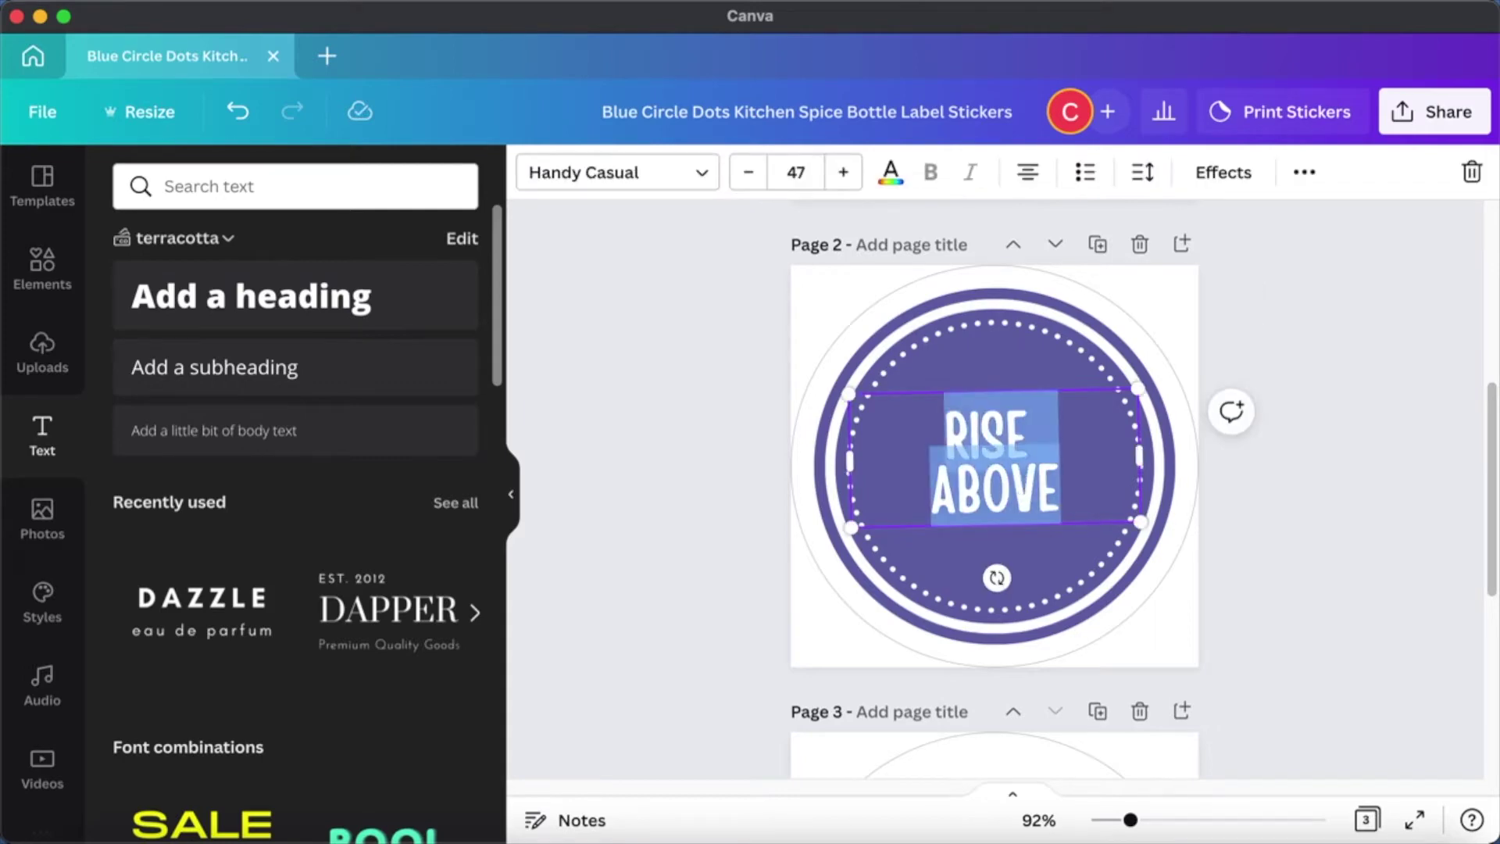
left_click(1029, 174)
left_click(1028, 174)
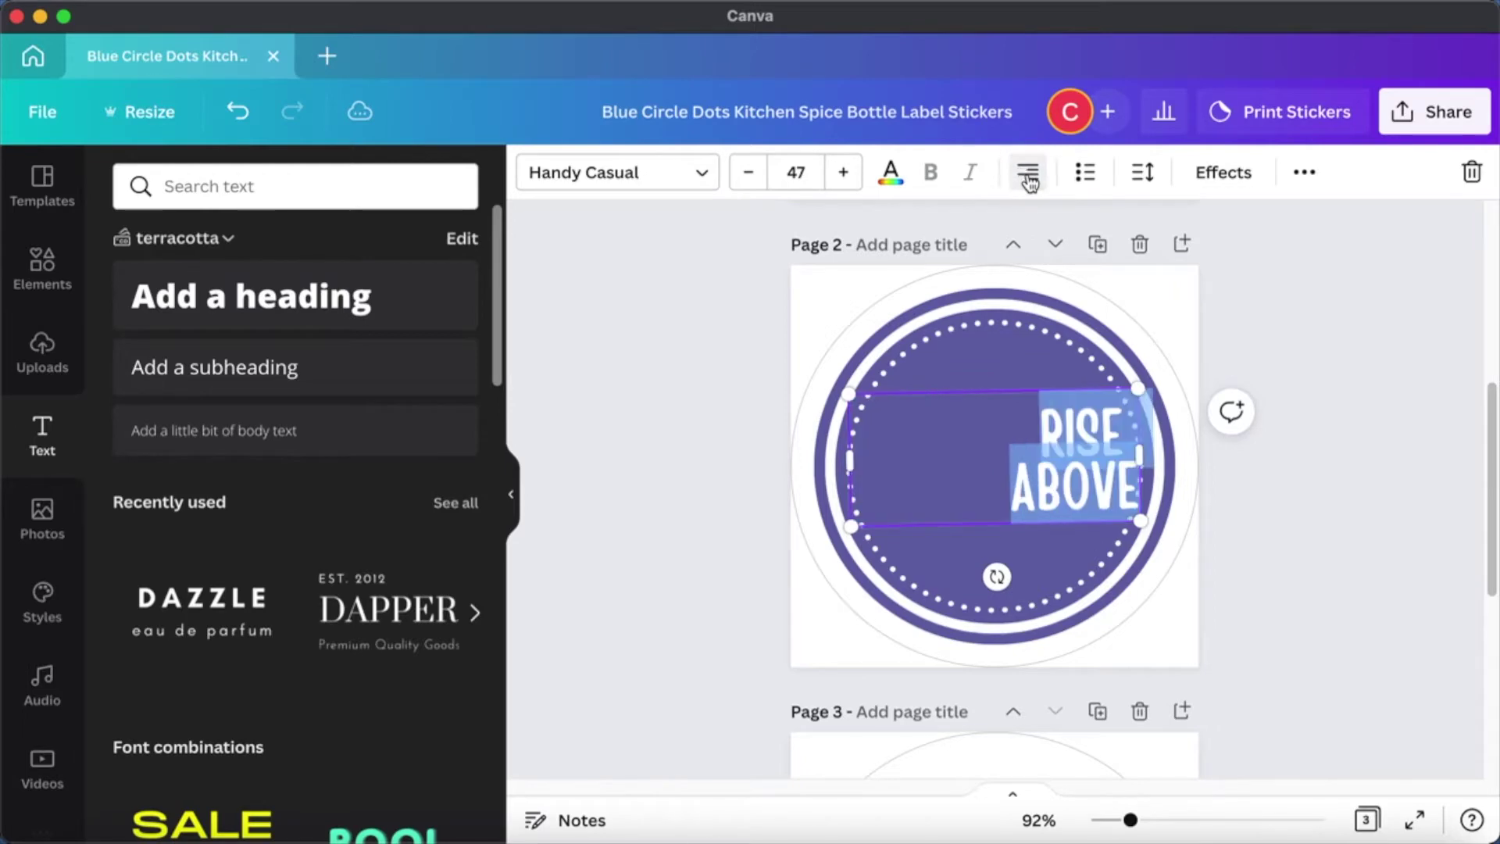
left_click(1028, 173)
left_click(1364, 582)
Duplicate the "RISE ABOVE" page and replace the text on the copy with "YOU MATTER" on two lines.
scroll(1365, 582, "down", 6)
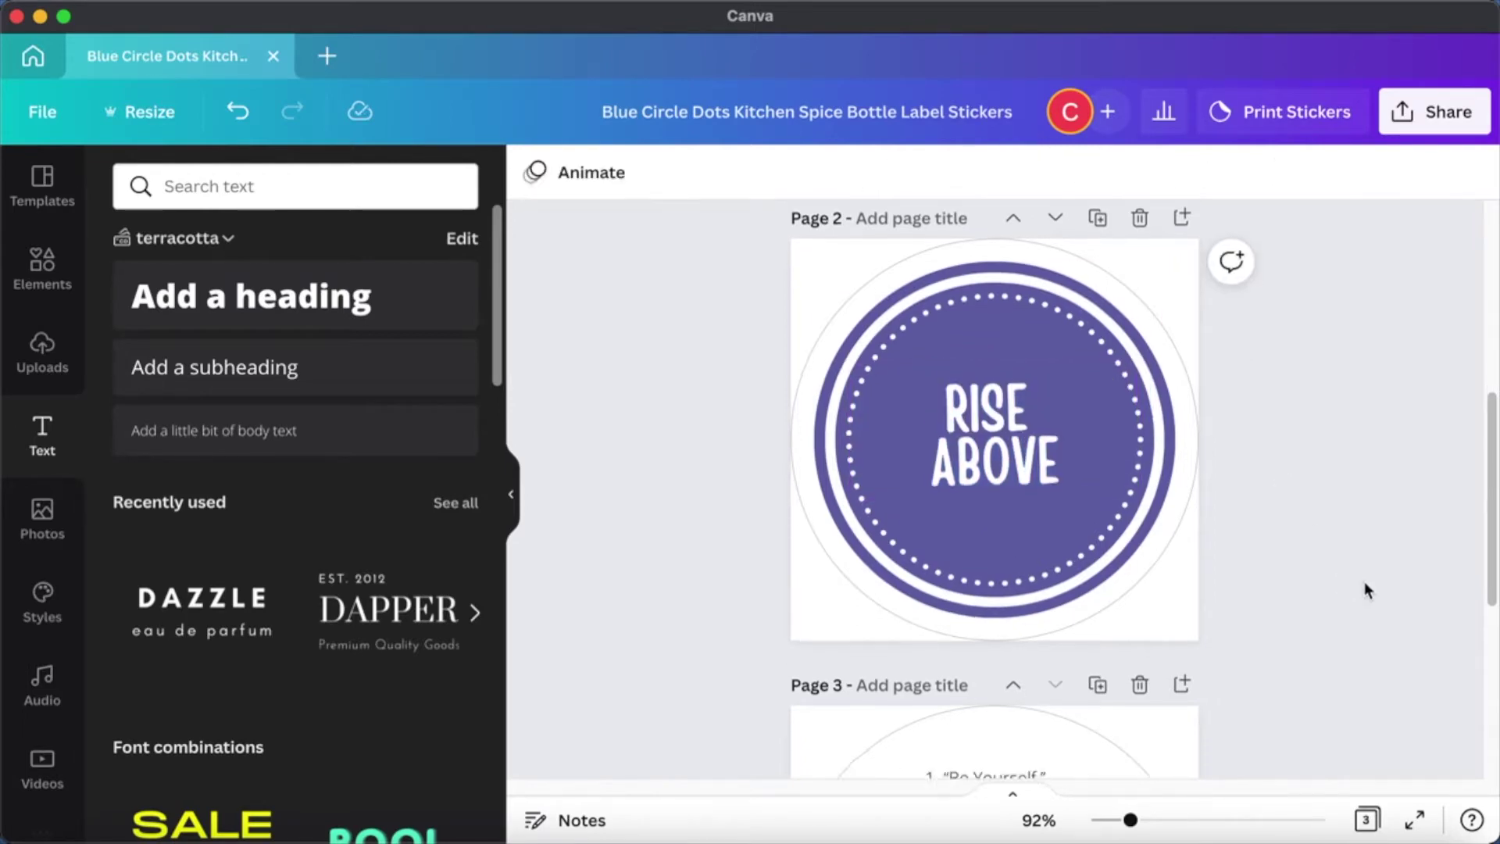
scroll(1364, 582, "up", 5)
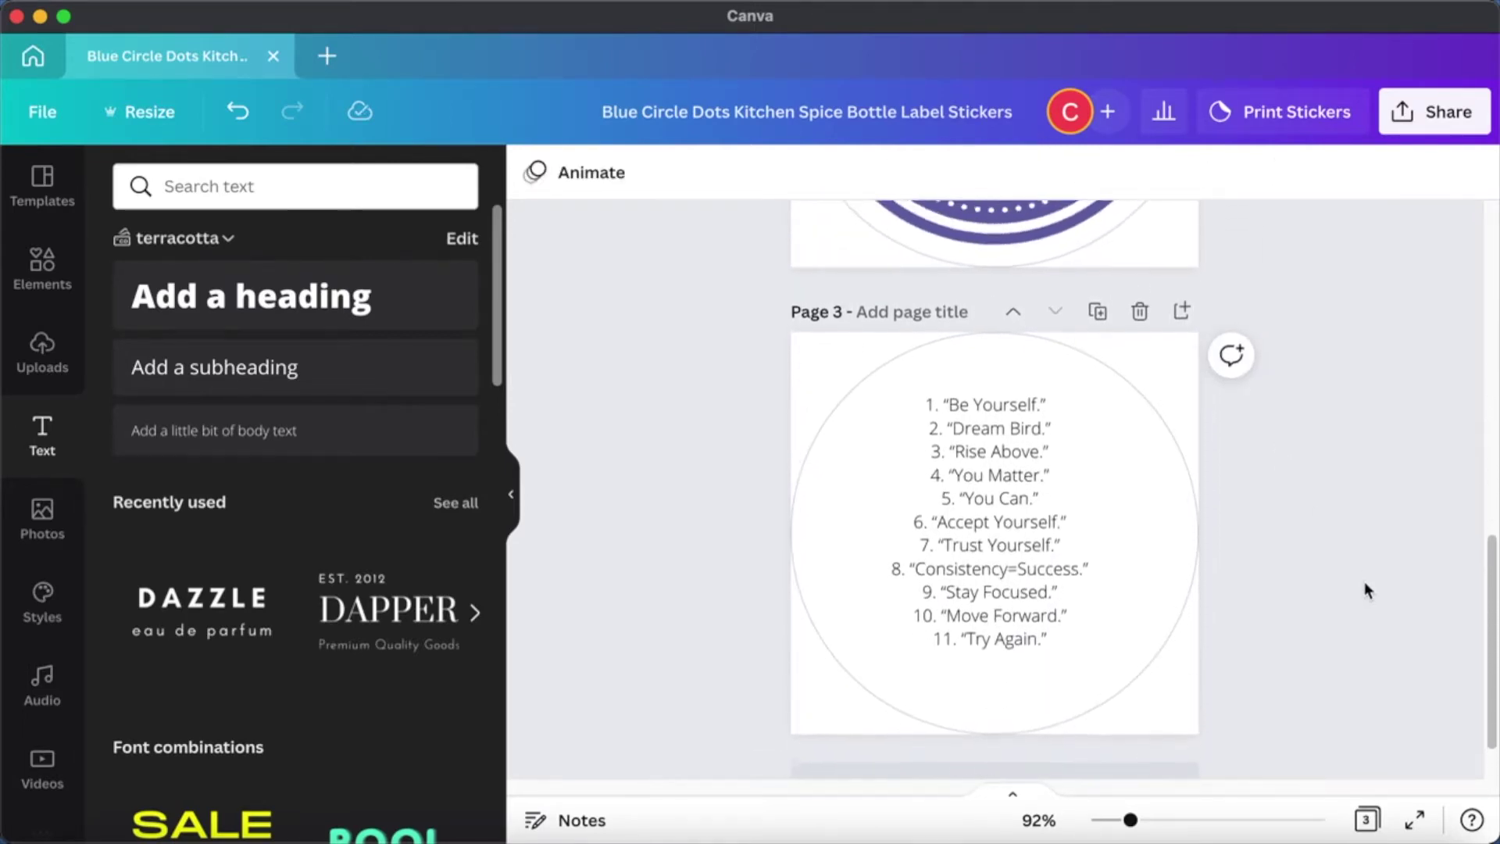
left_click(1098, 257)
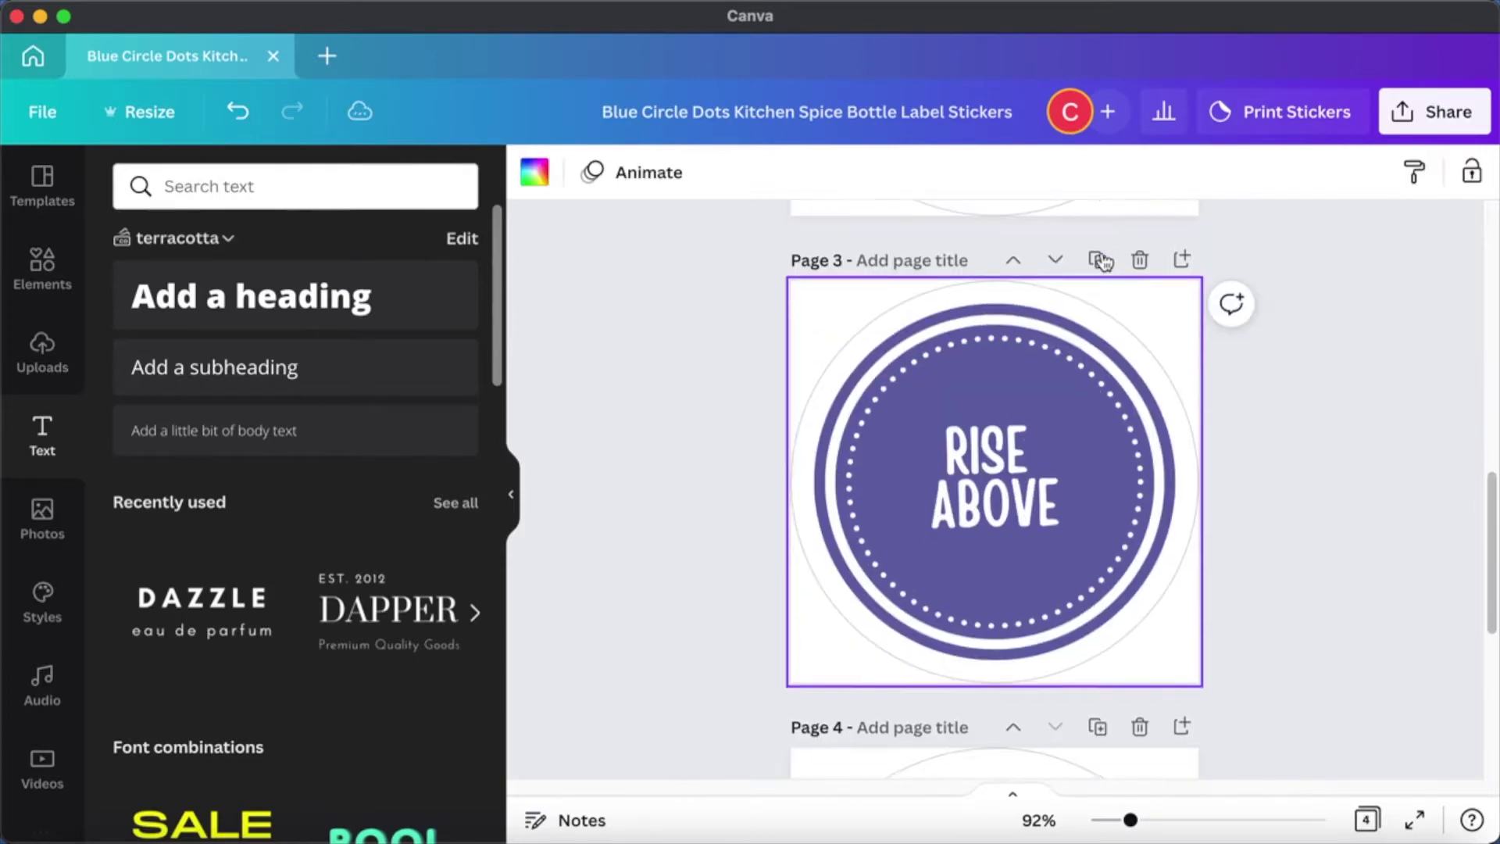
left_click(1002, 472)
left_click(1001, 466)
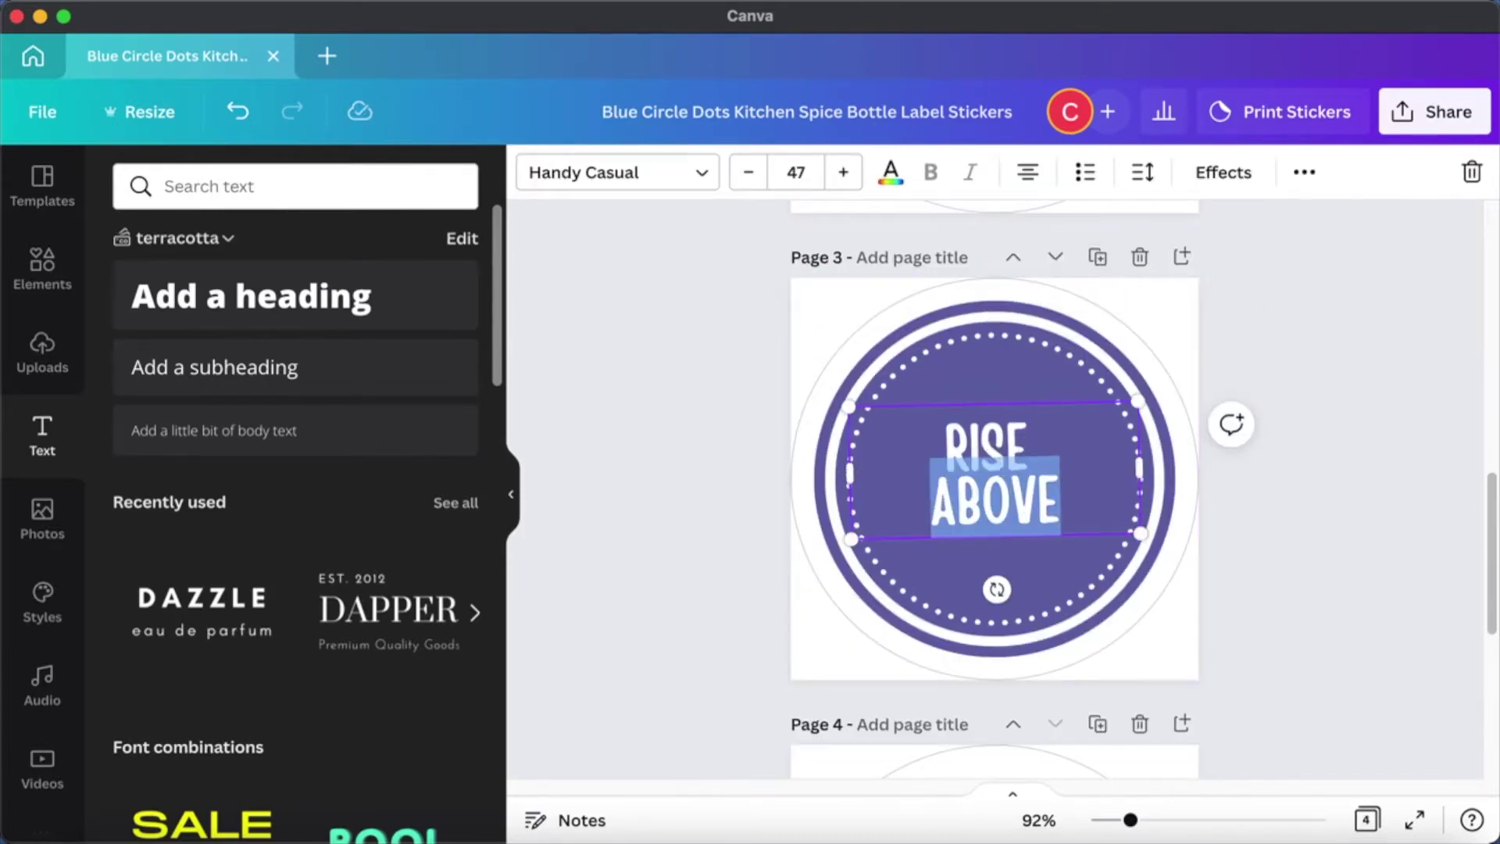
type("YOU")
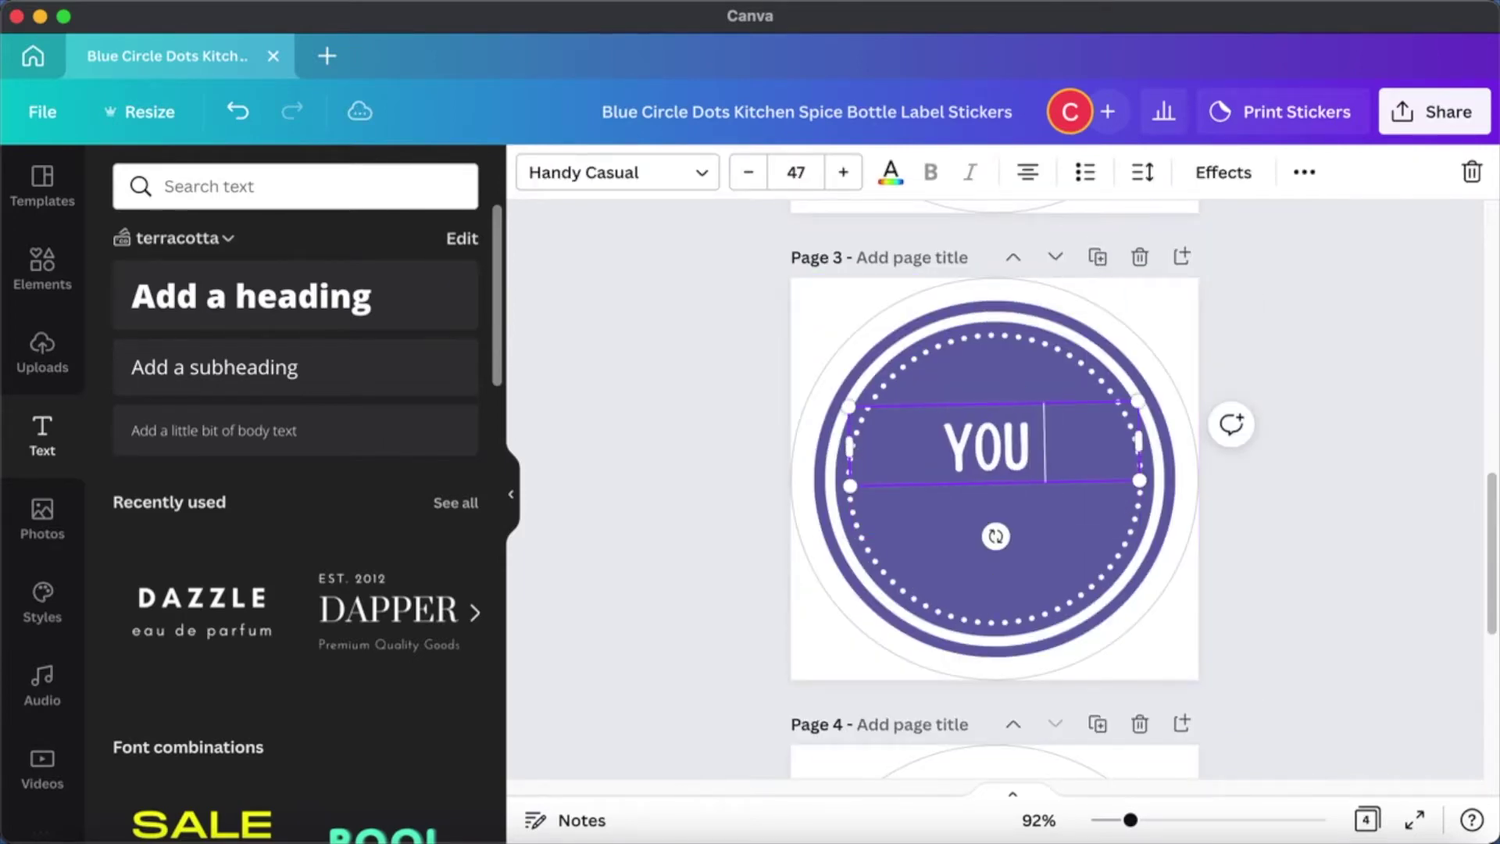
key("Return")
type("MATTER")
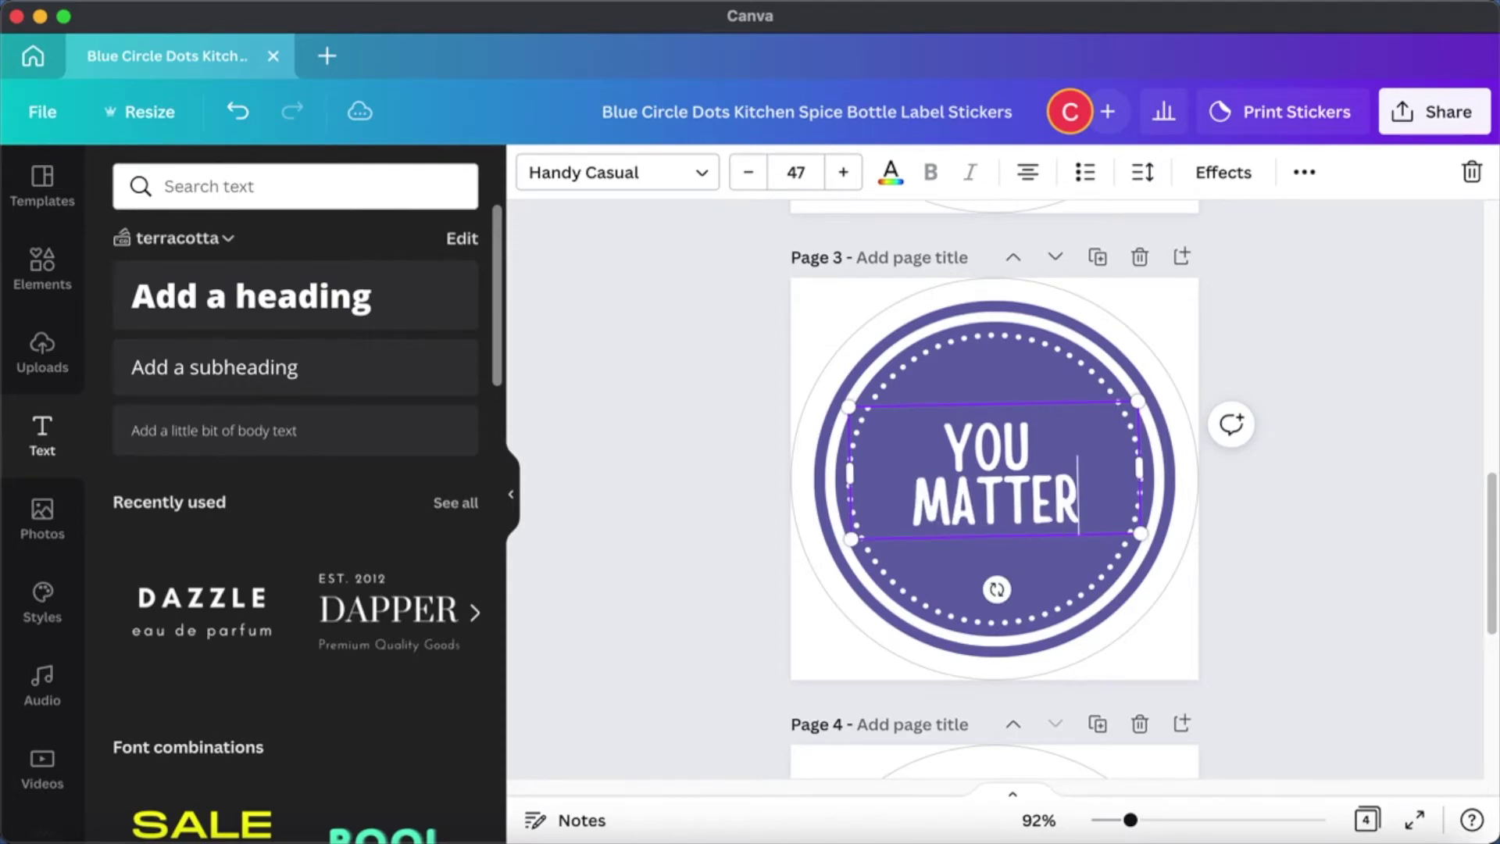
Check the quote list for another phrase and duplicate the "YOU MATTER" sticker page.
scroll(1142, 481, "up", 3)
scroll(1142, 460, "down", 8)
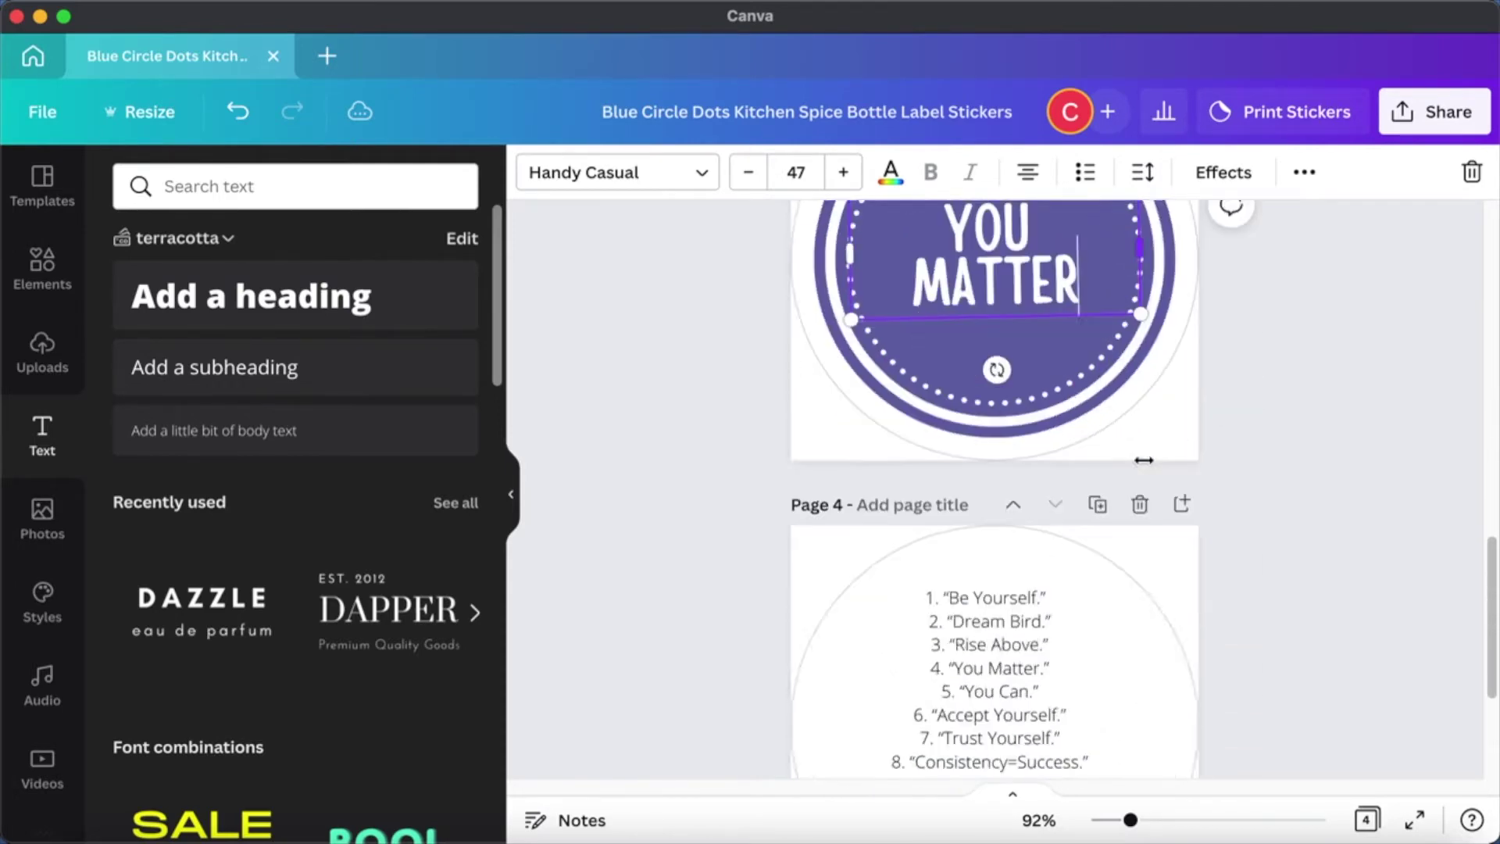
scroll(1110, 367, "up", 5)
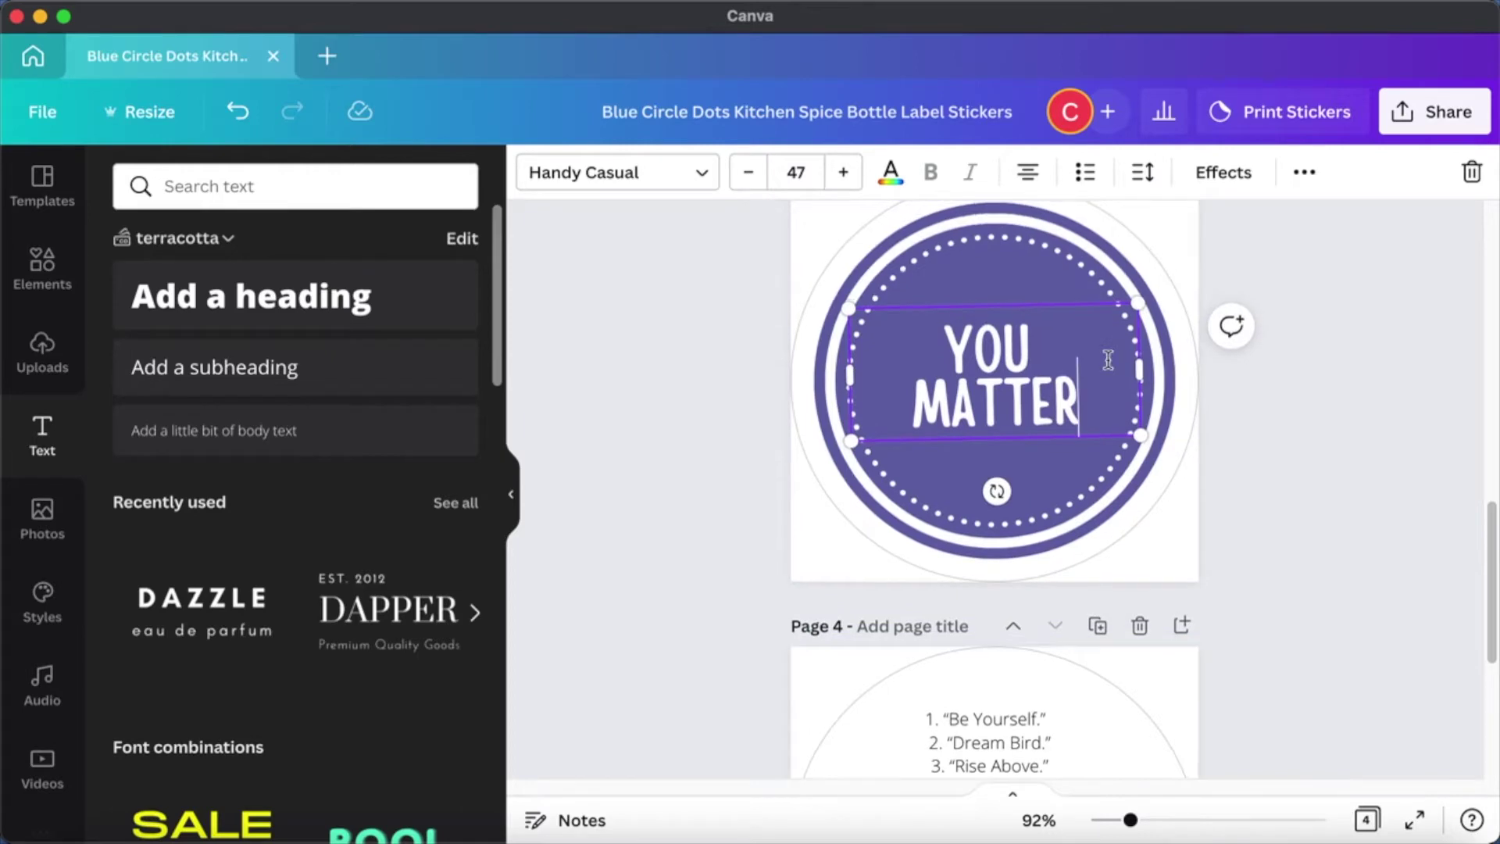
left_click(1097, 265)
scroll(1098, 258, "down", 3)
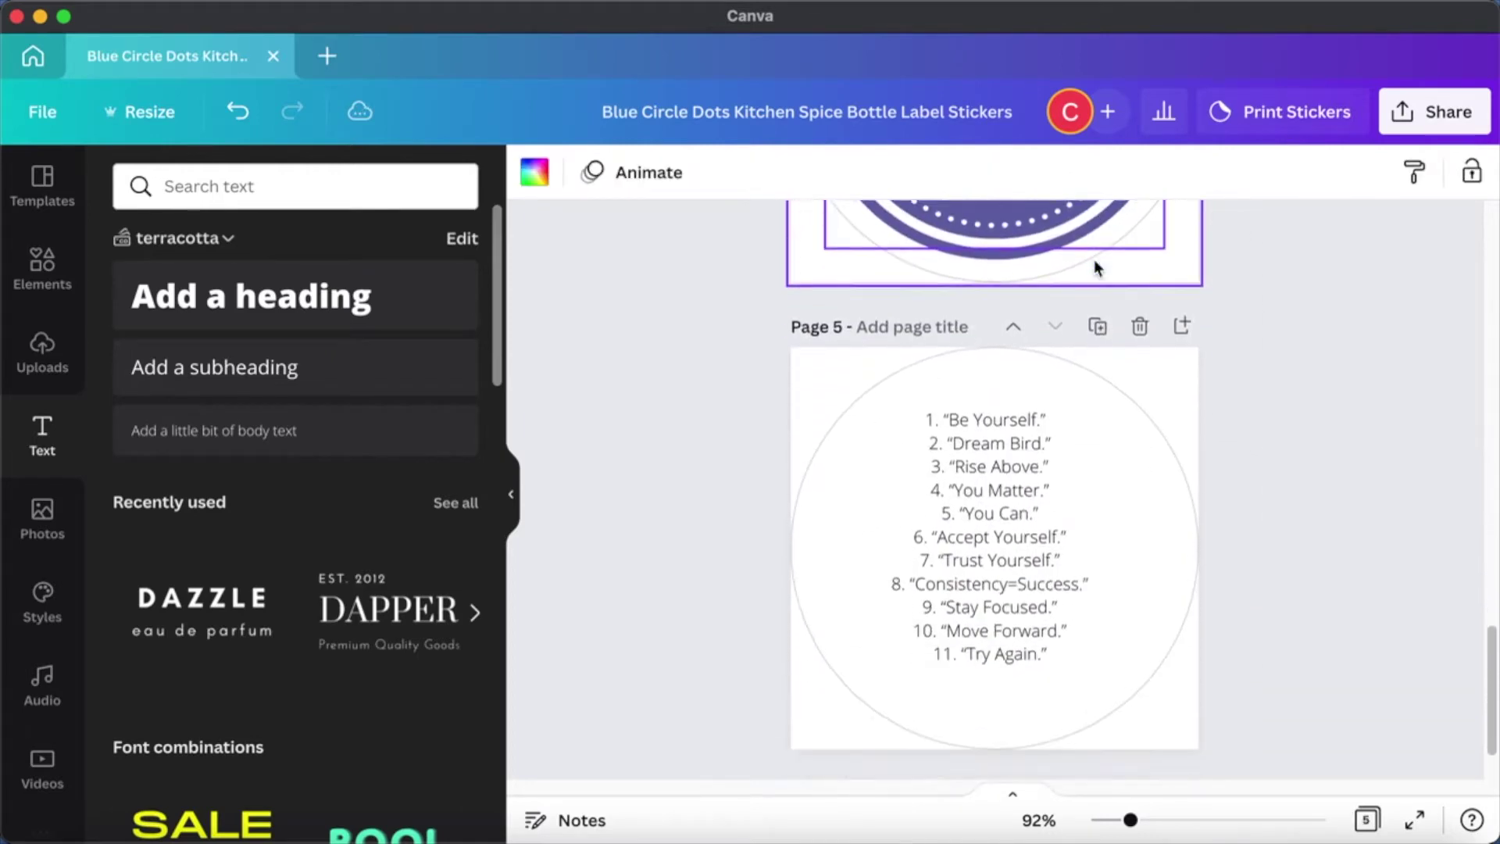
scroll(1065, 332, "up", 2)
scroll(1063, 331, "up", 3)
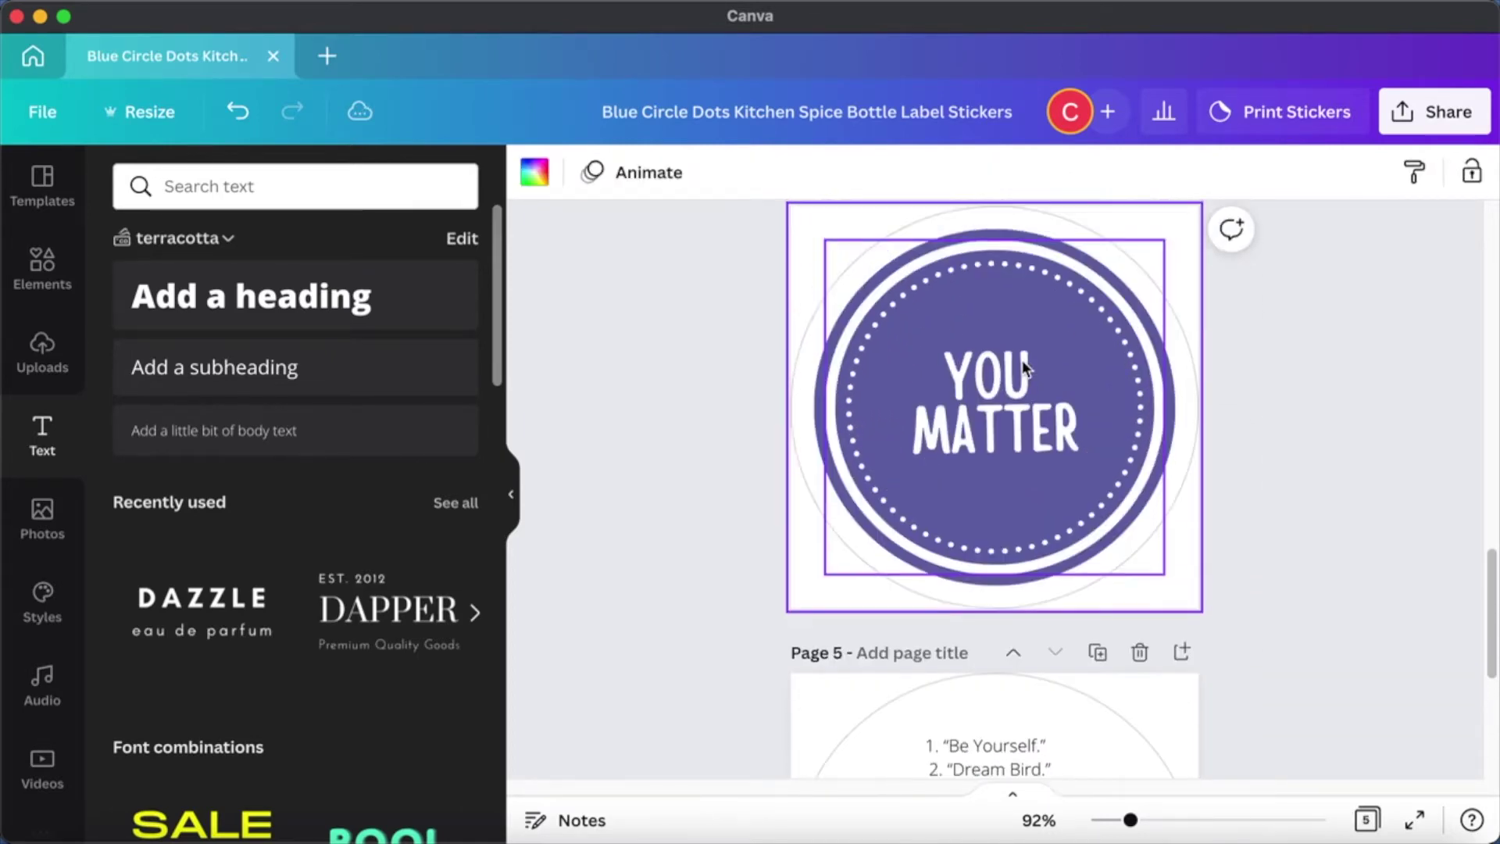
Replace the text on the duplicated page 4 sticker with "ACCEPT YOURSELF" on two lines.
double_click(998, 379)
key("super+a")
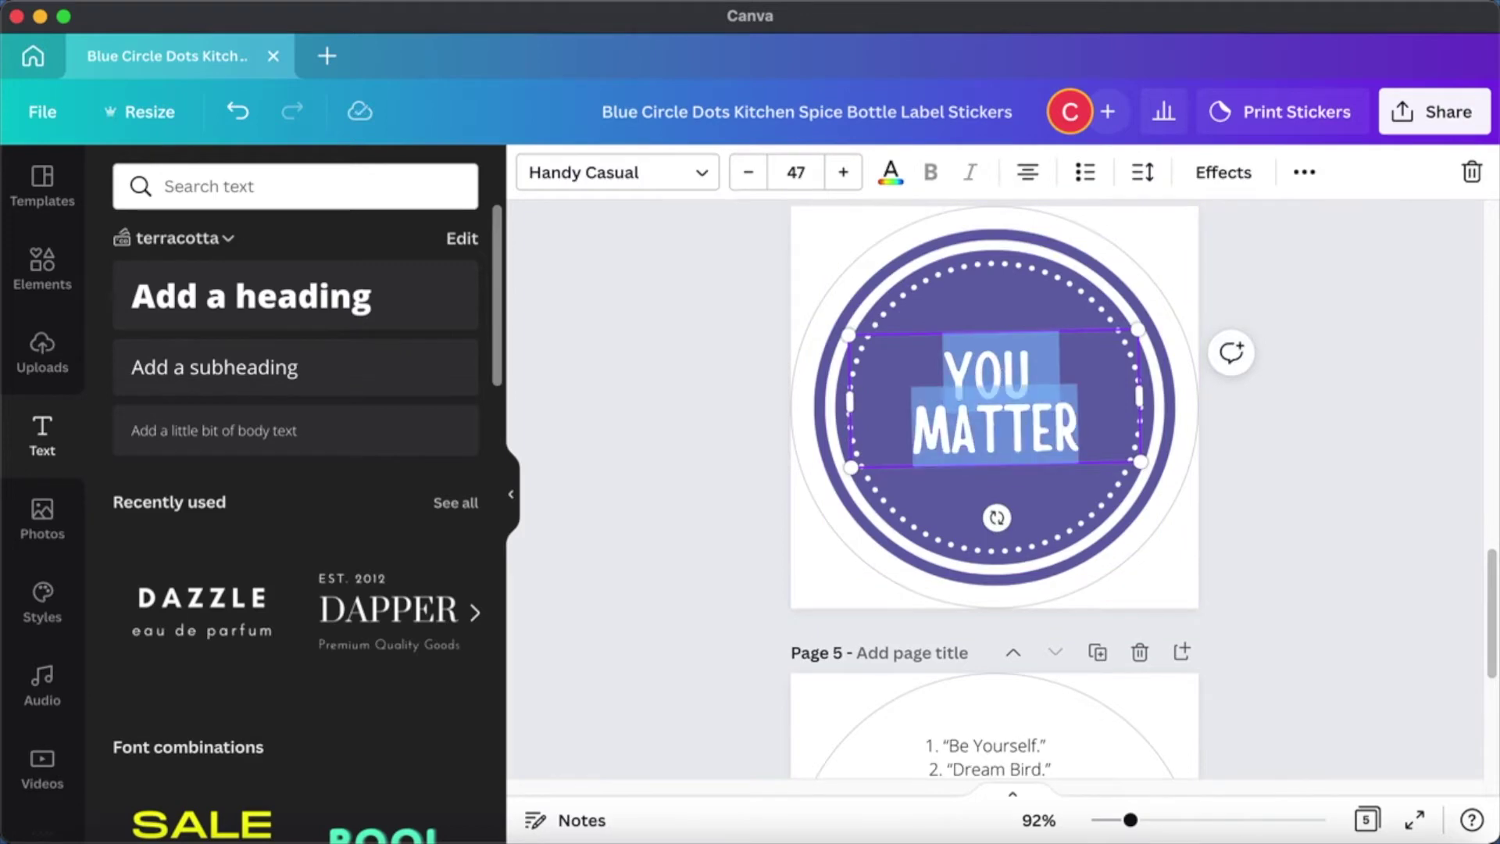
type("ACCEP")
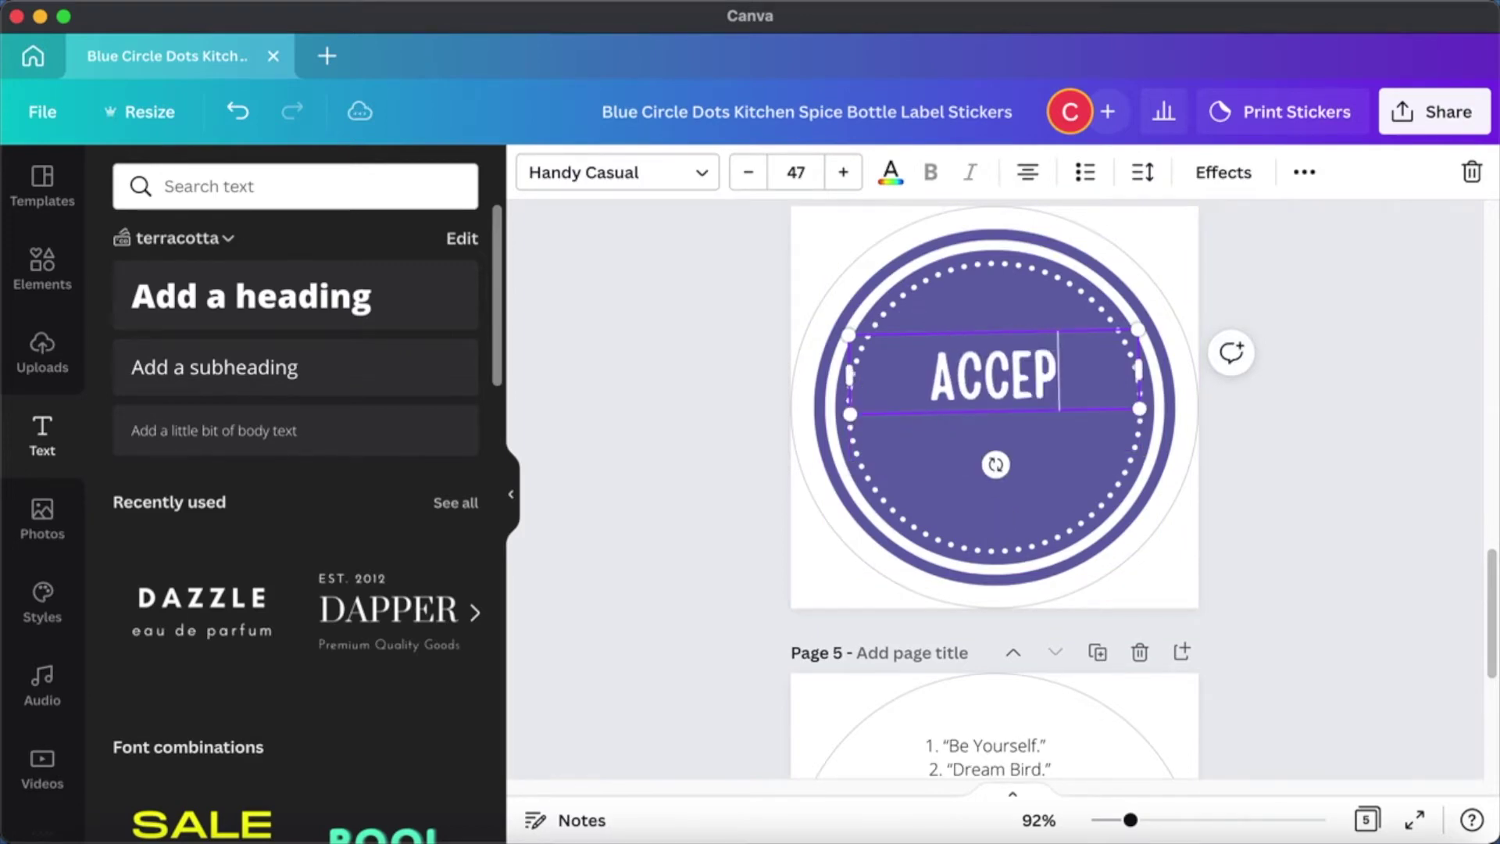
type("T YO")
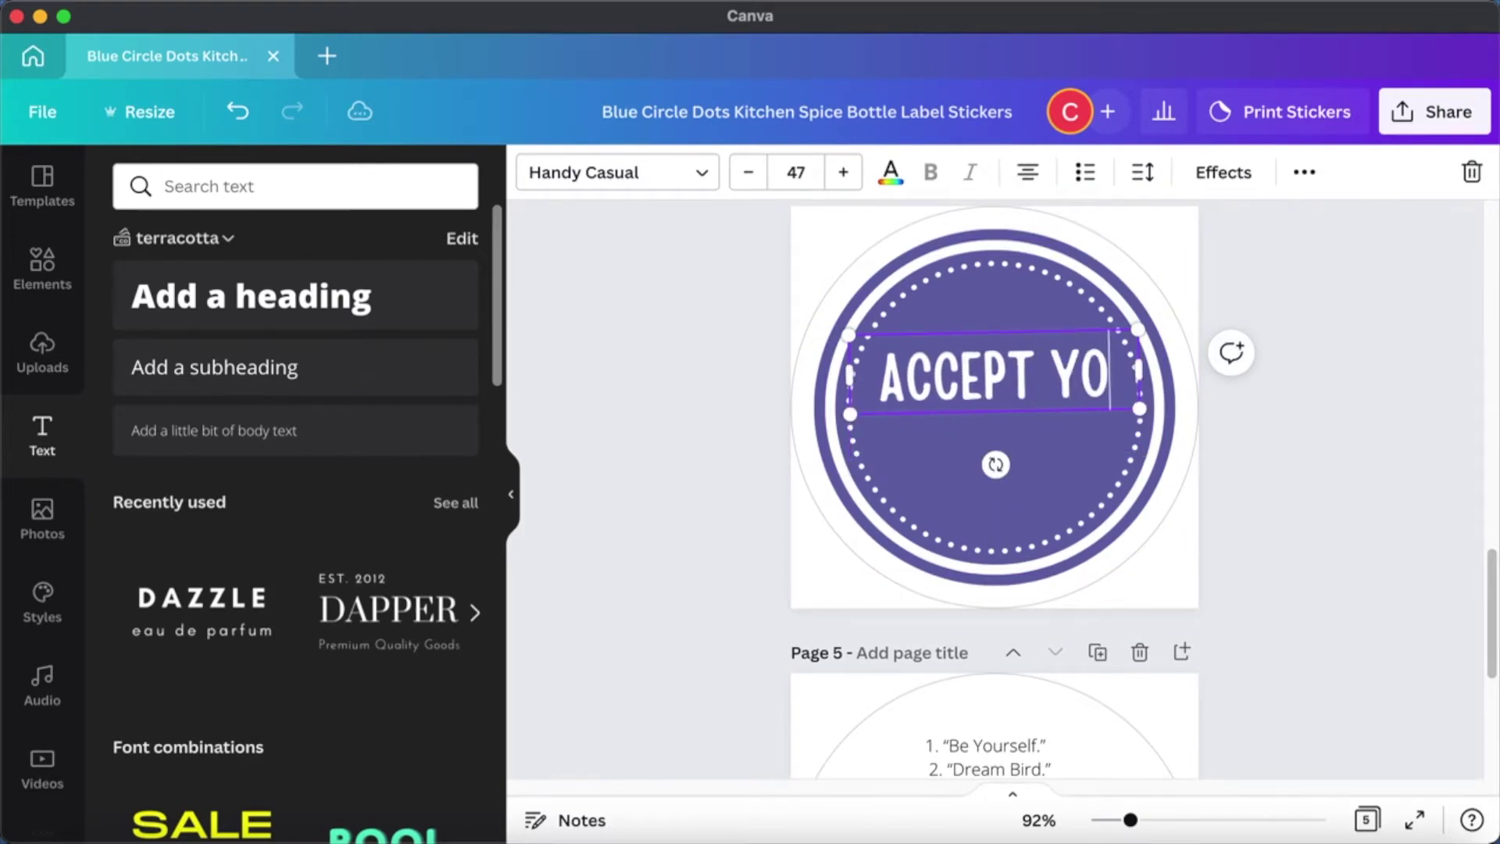
type("URSELF")
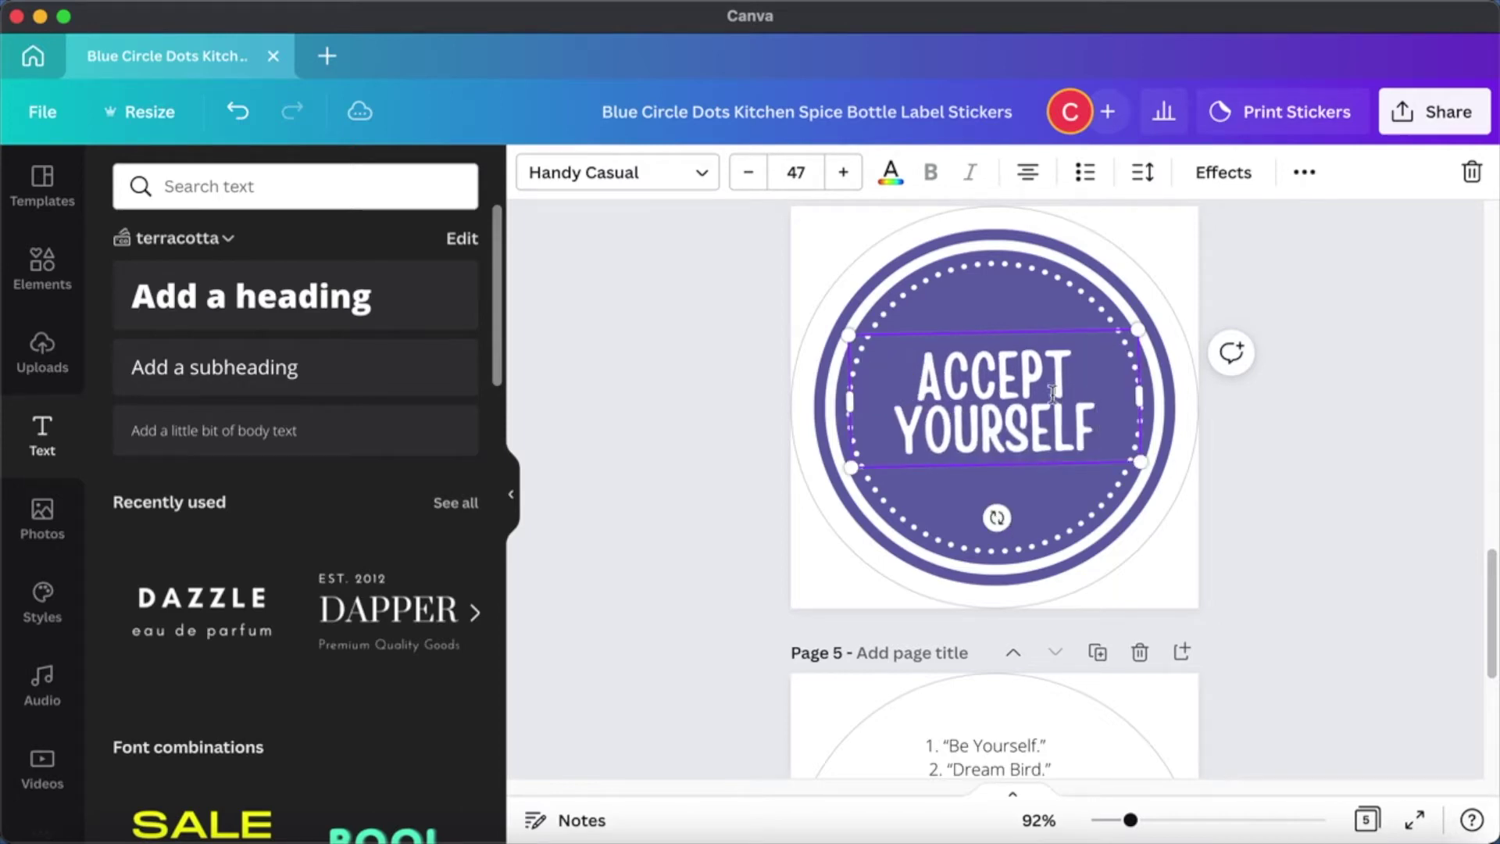
left_click(1280, 455)
scroll(1280, 455, "down", 3)
scroll(1280, 455, "up", 2)
scroll(1280, 455, "up", 20)
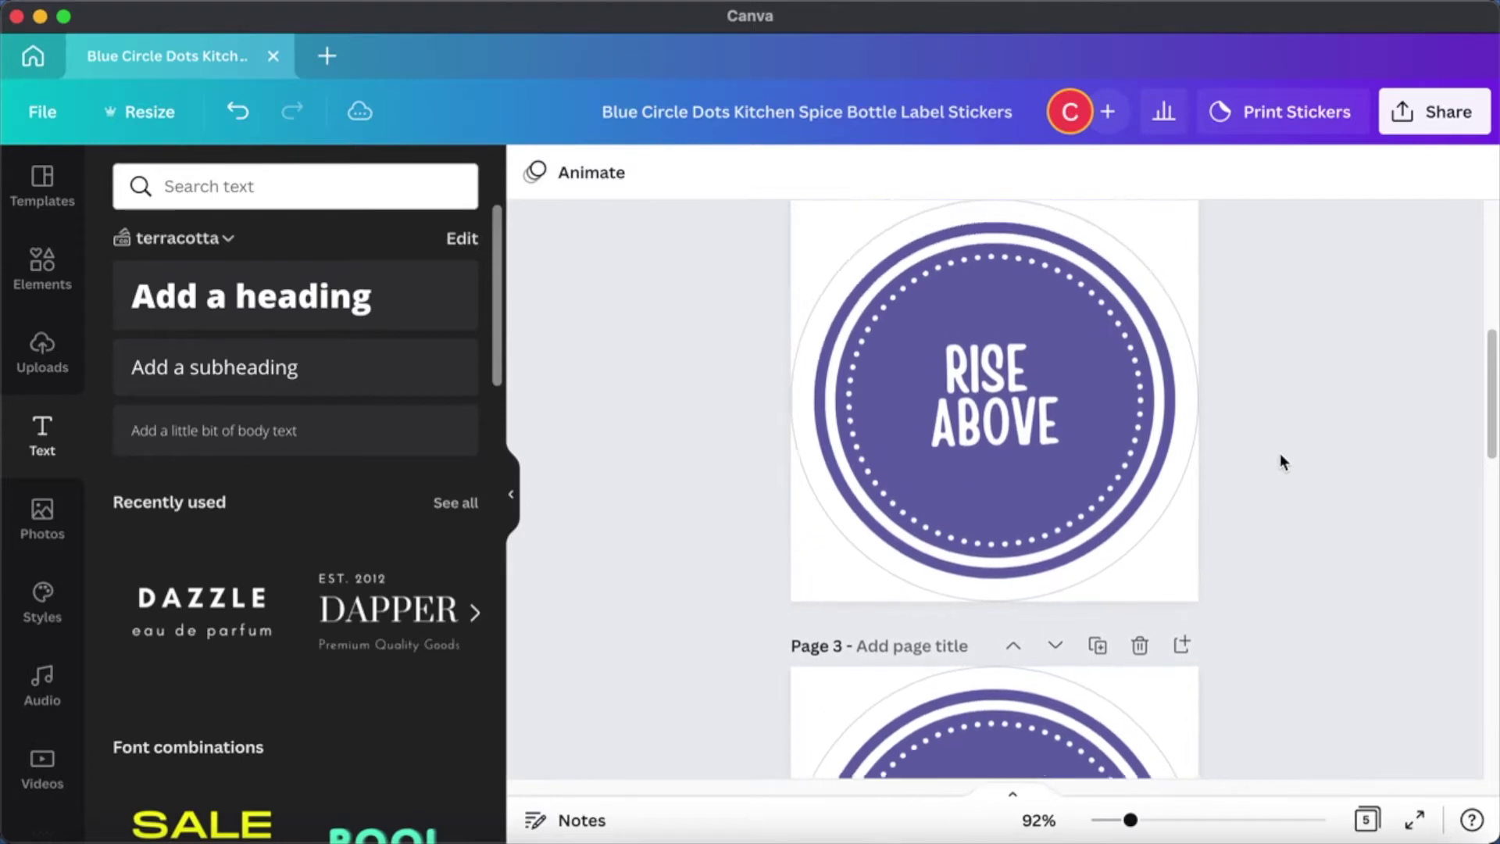
scroll(1280, 453, "up", 2)
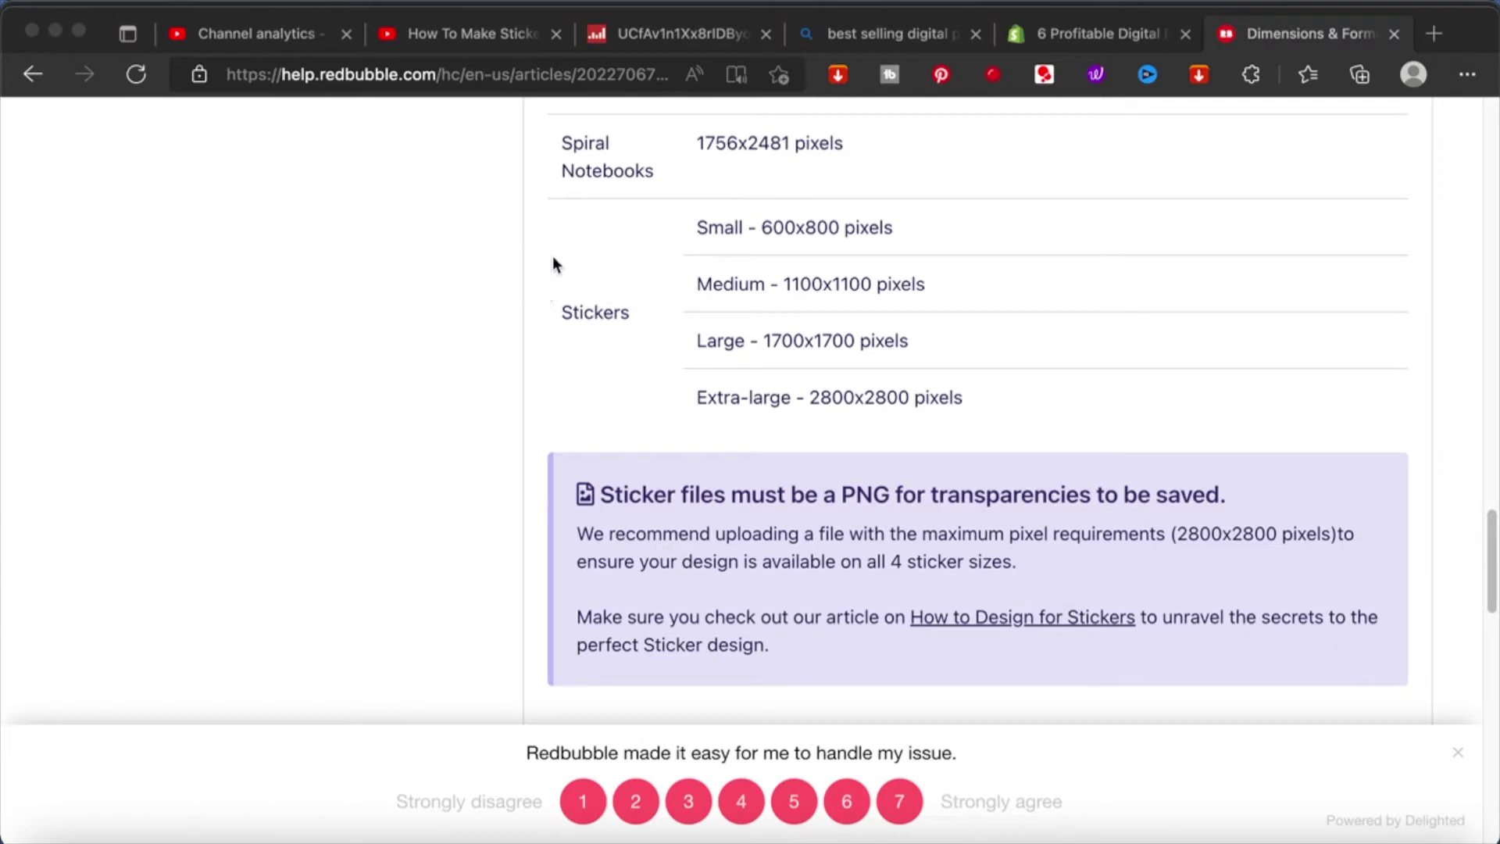
Switch to the Redbubble help article in the browser and highlight the Stickers size rows from Small to Extra-large.
left_click(560, 228)
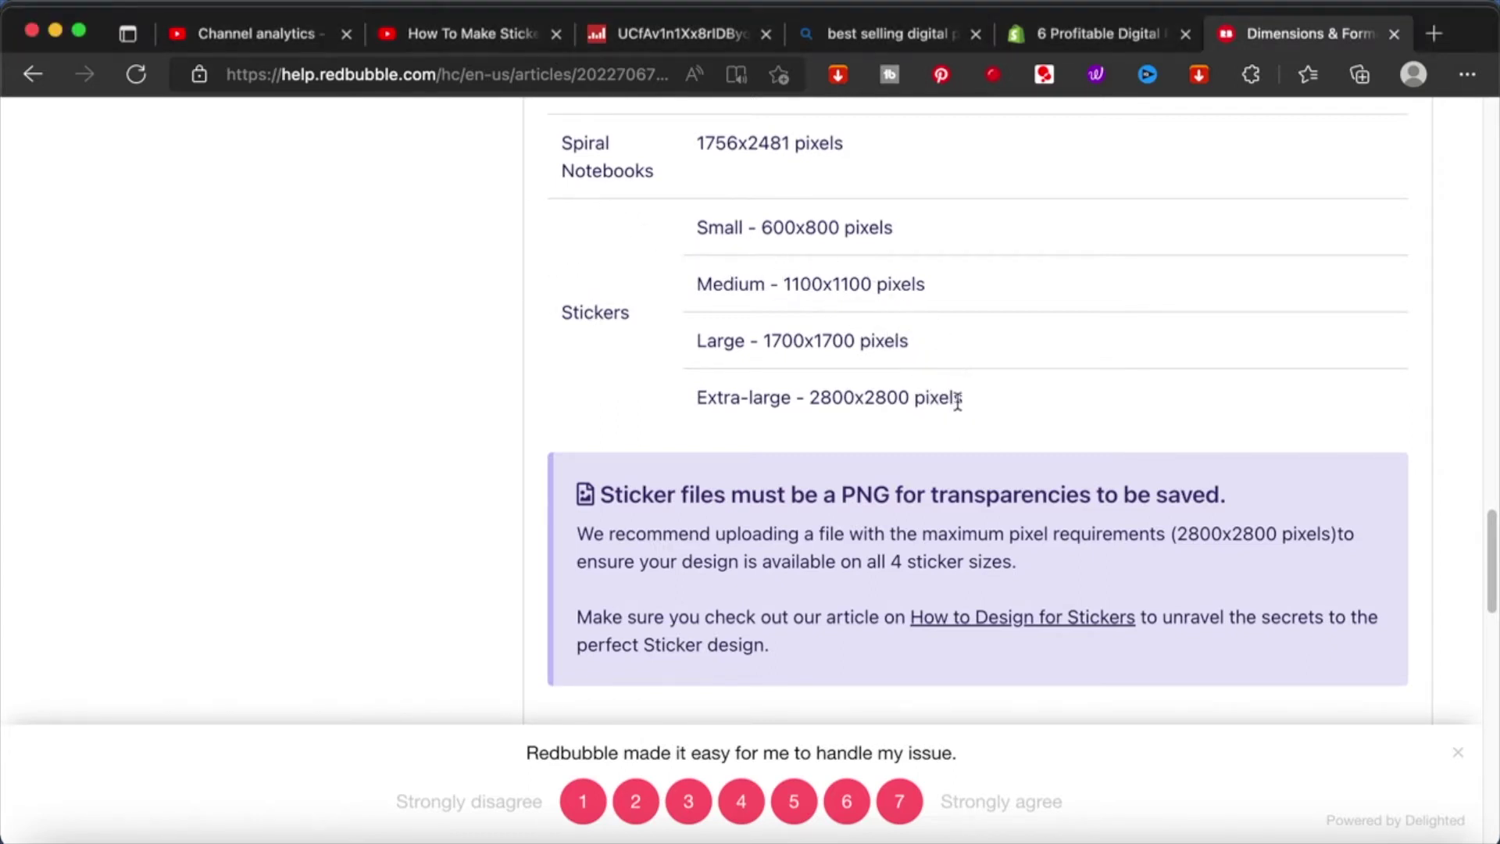
left_click_drag(949, 401, 616, 247)
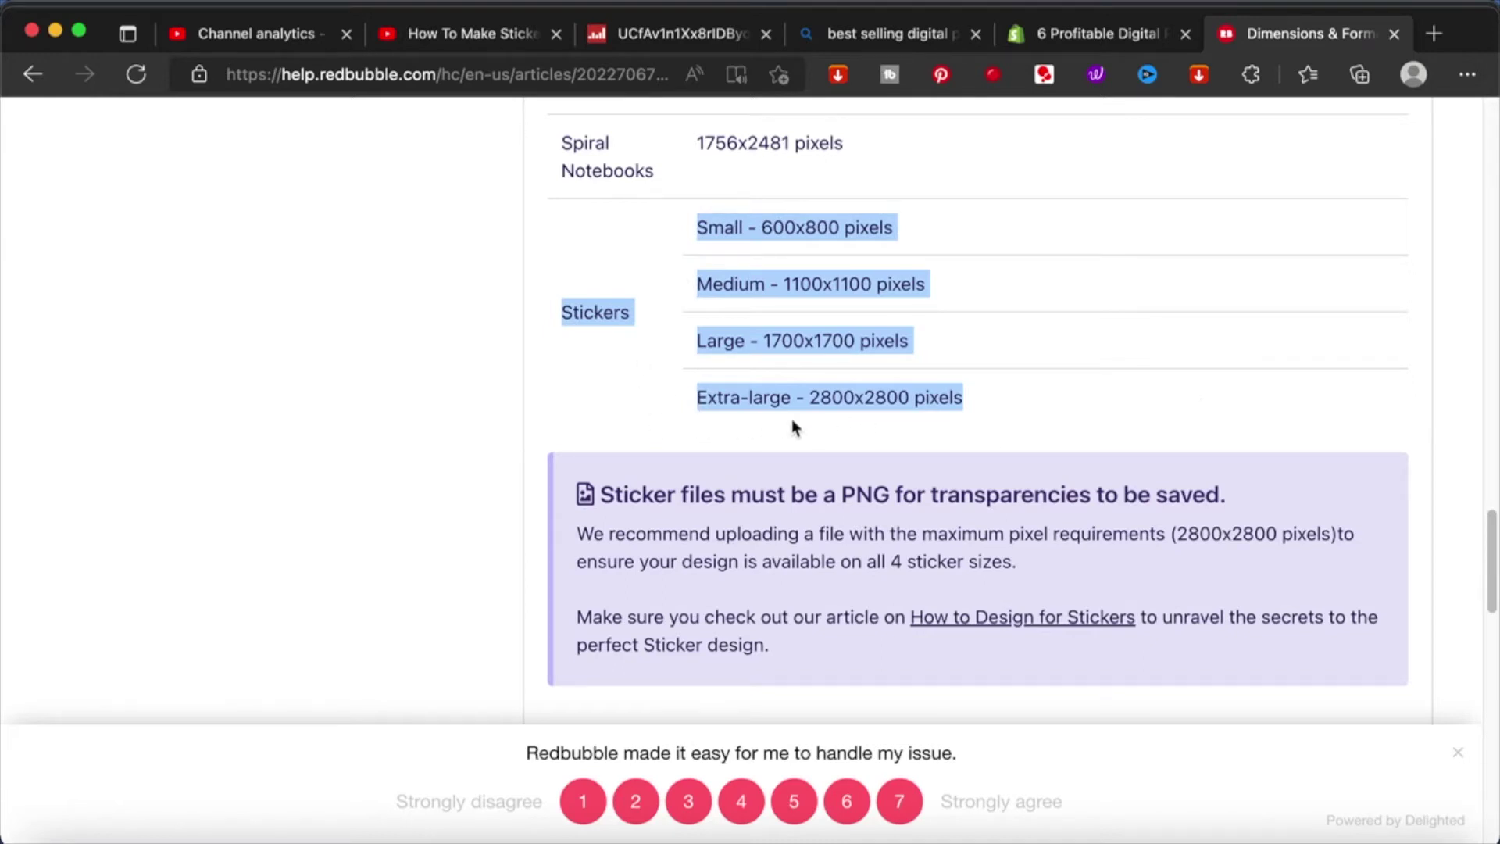
Open the linked "How to Design for Stickers" article and read its introduction.
scroll(738, 588, "down", 3)
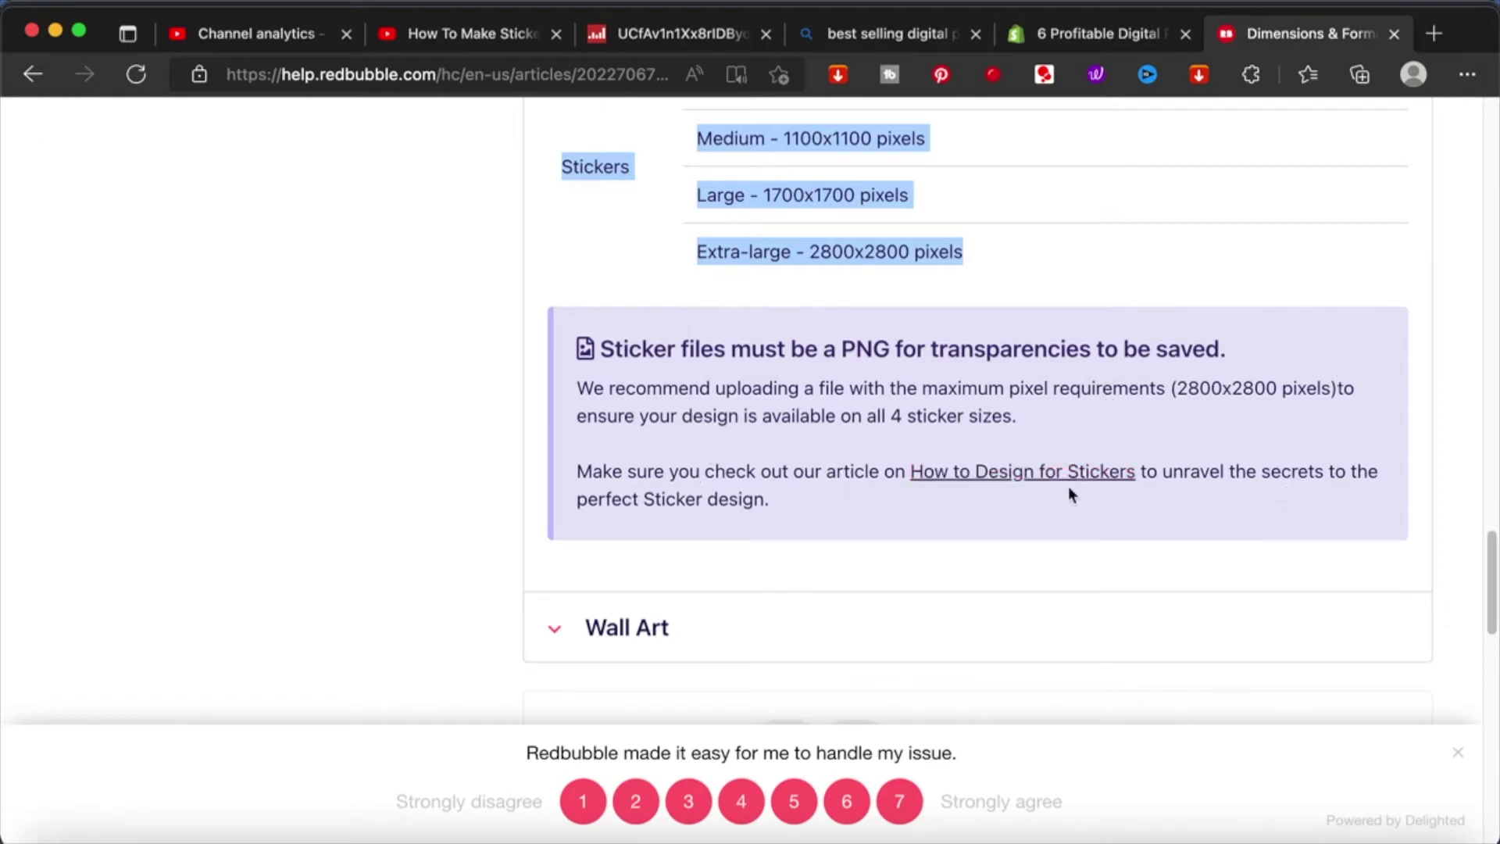
left_click(1022, 473)
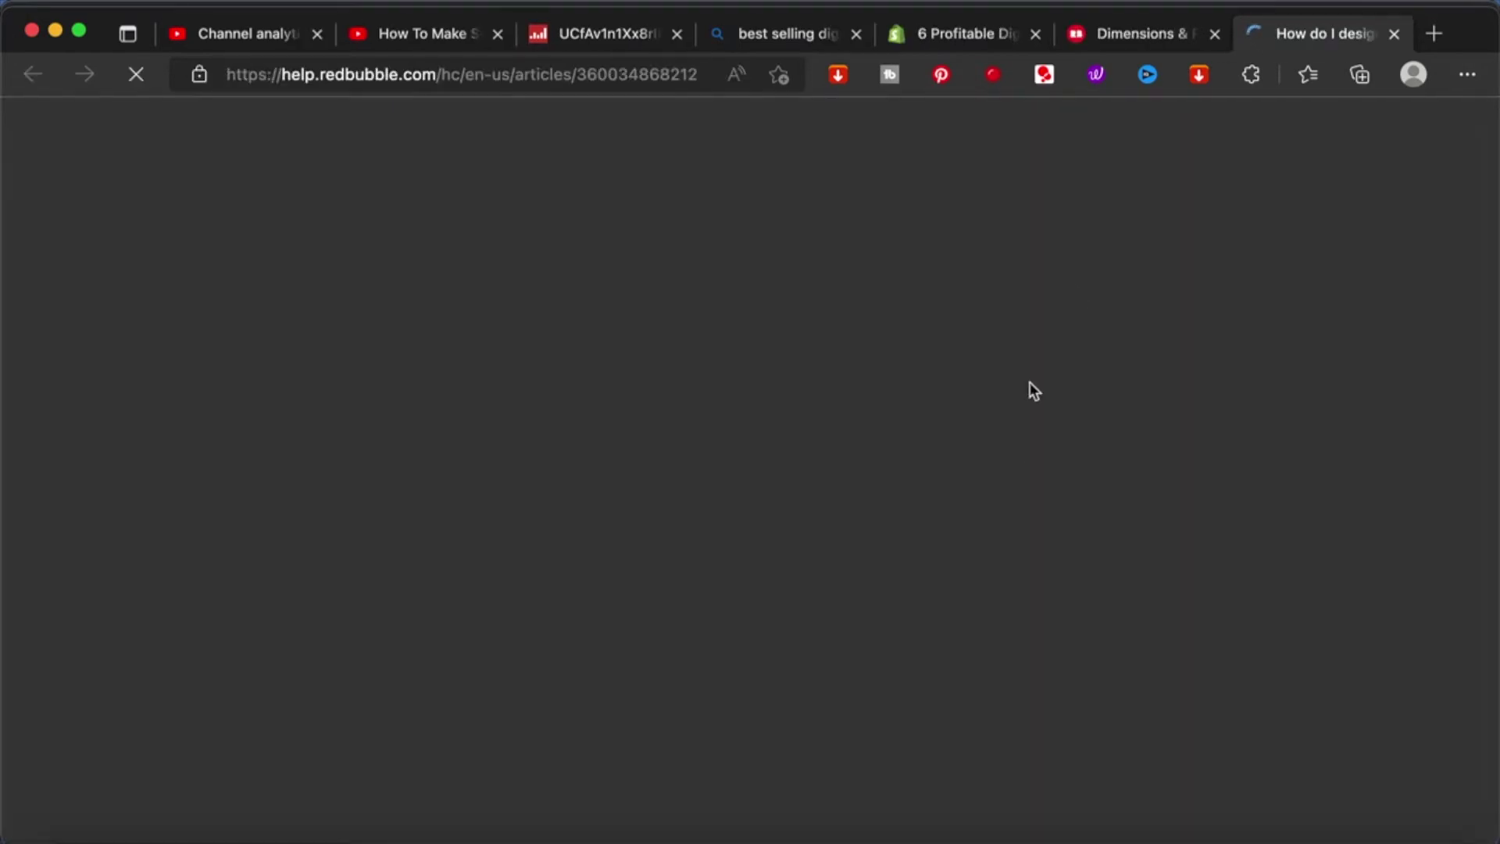
scroll(1061, 441, "down", 4)
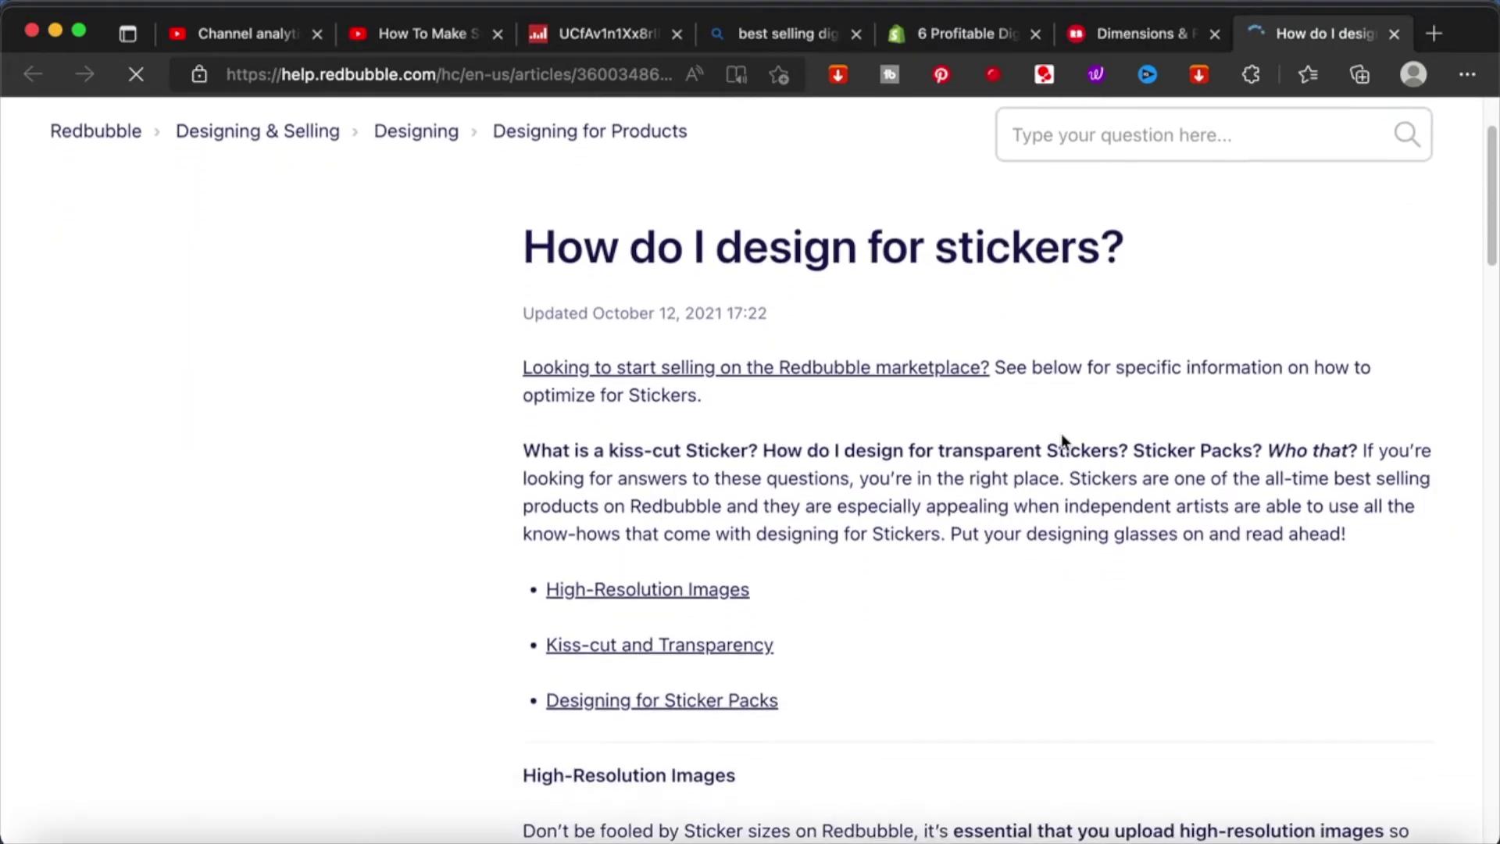
scroll(1062, 434, "down", 2)
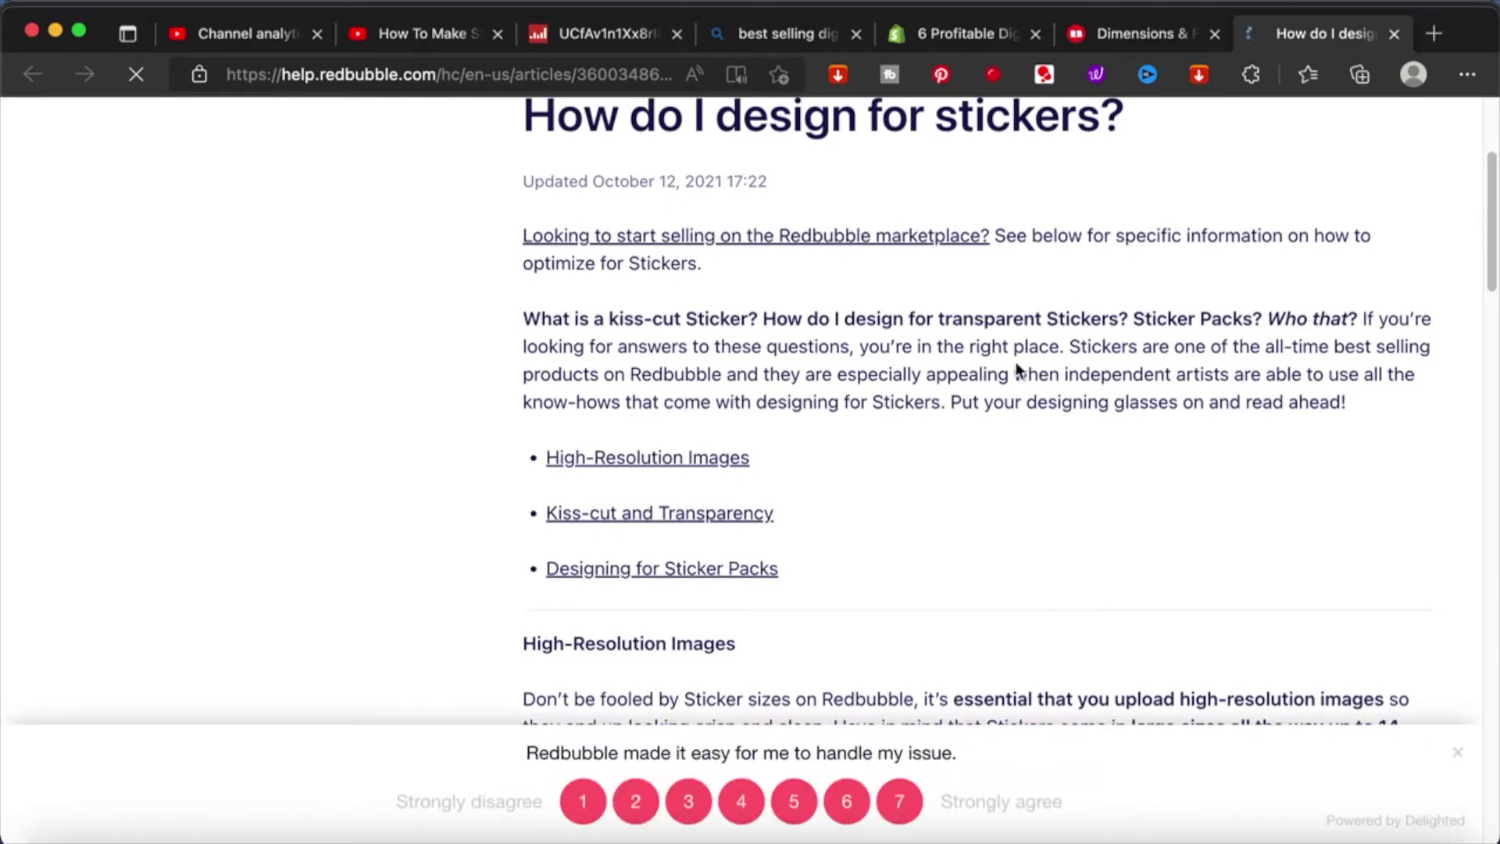
Read the High-Resolution Images section of the sticker design article for file size and detail guidance.
scroll(1024, 406, "down", 3)
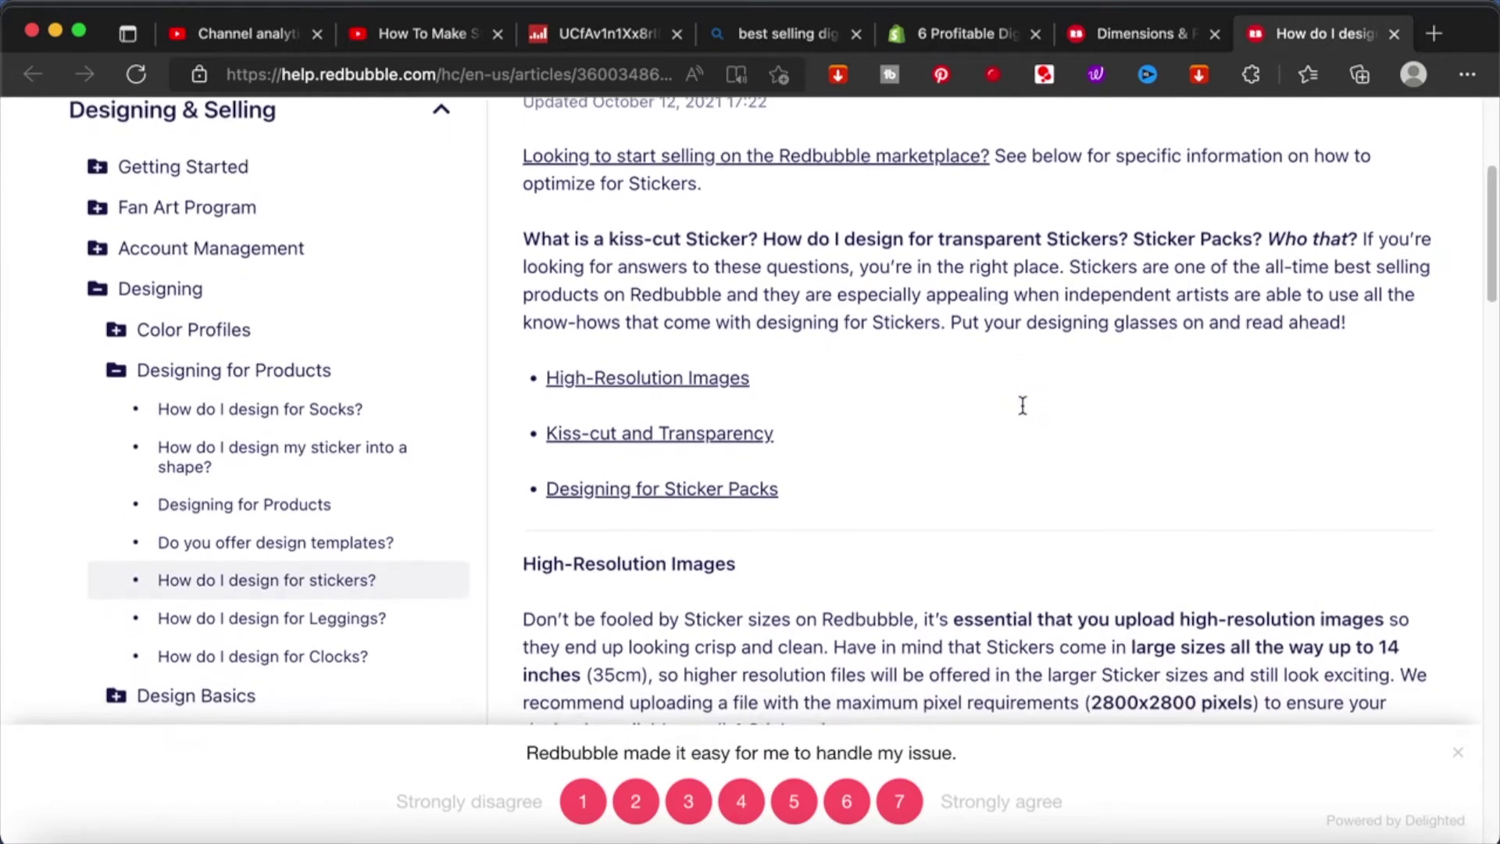
scroll(1024, 412, "down", 2)
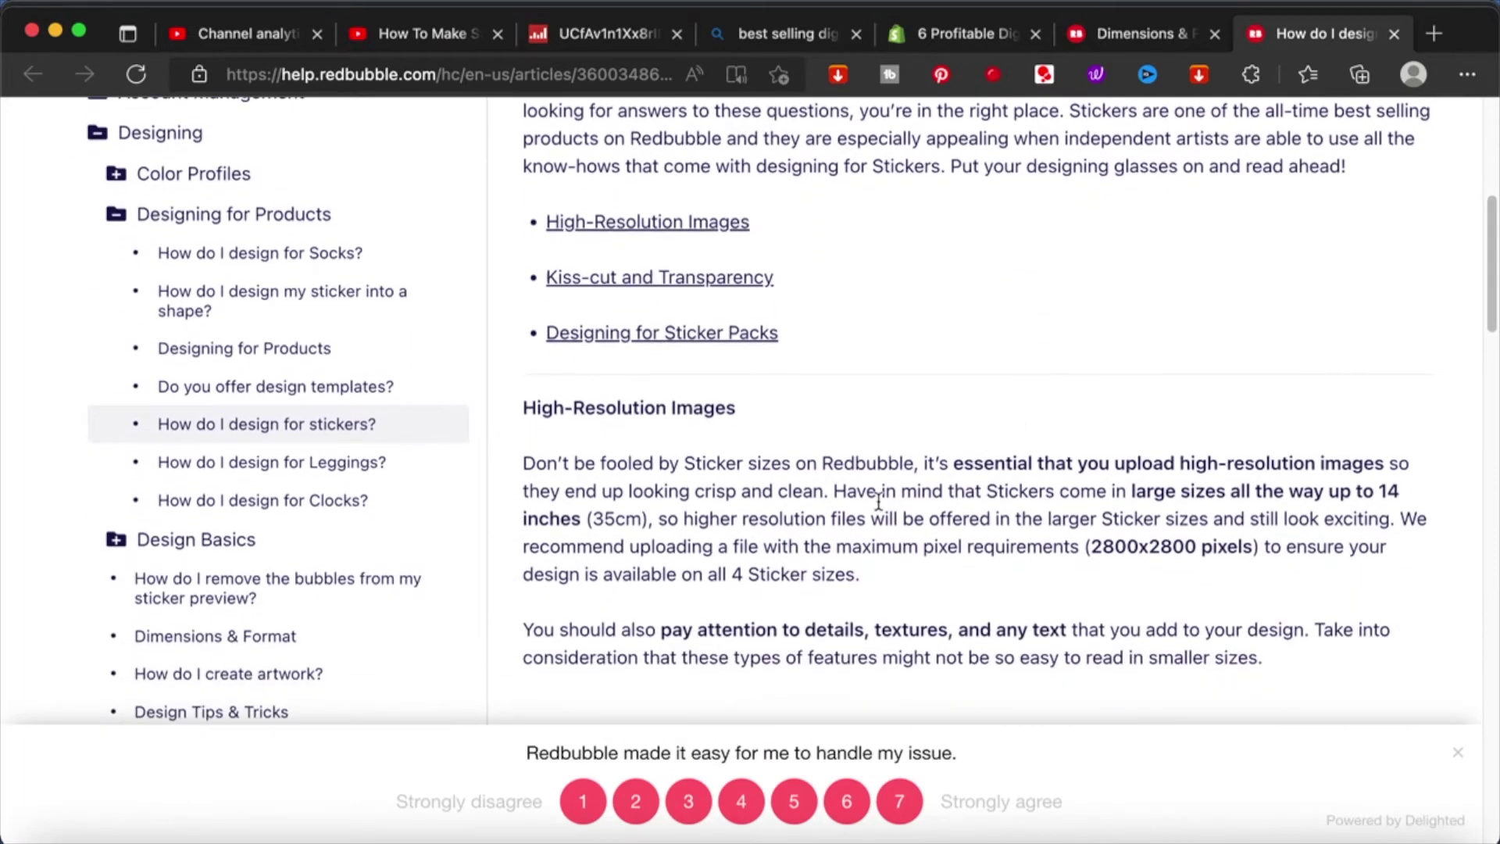
scroll(865, 519, "down", 4)
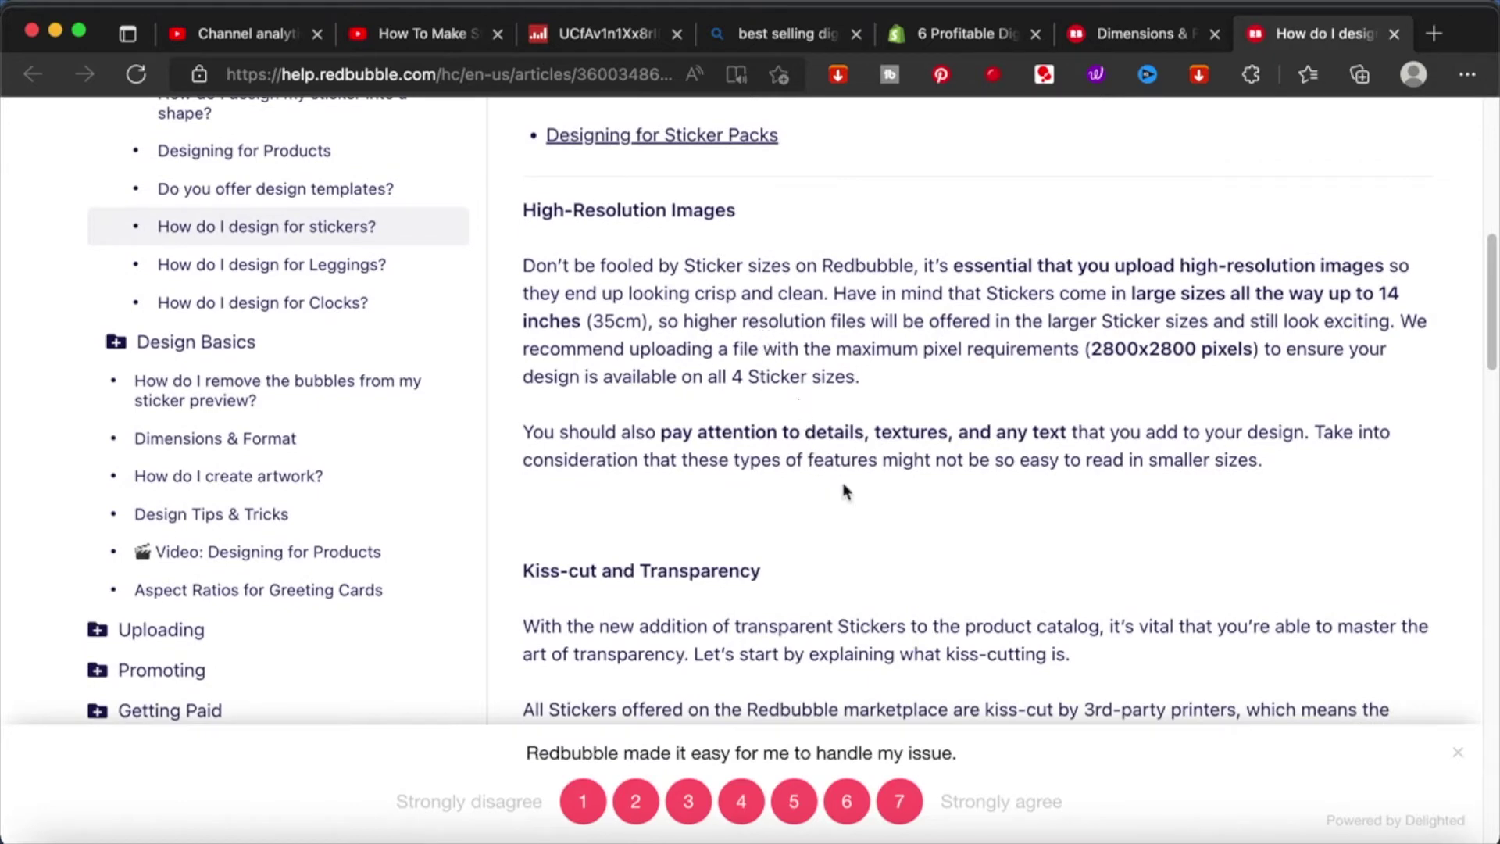
scroll(866, 494, "down", 1)
scroll(865, 495, "down", 7)
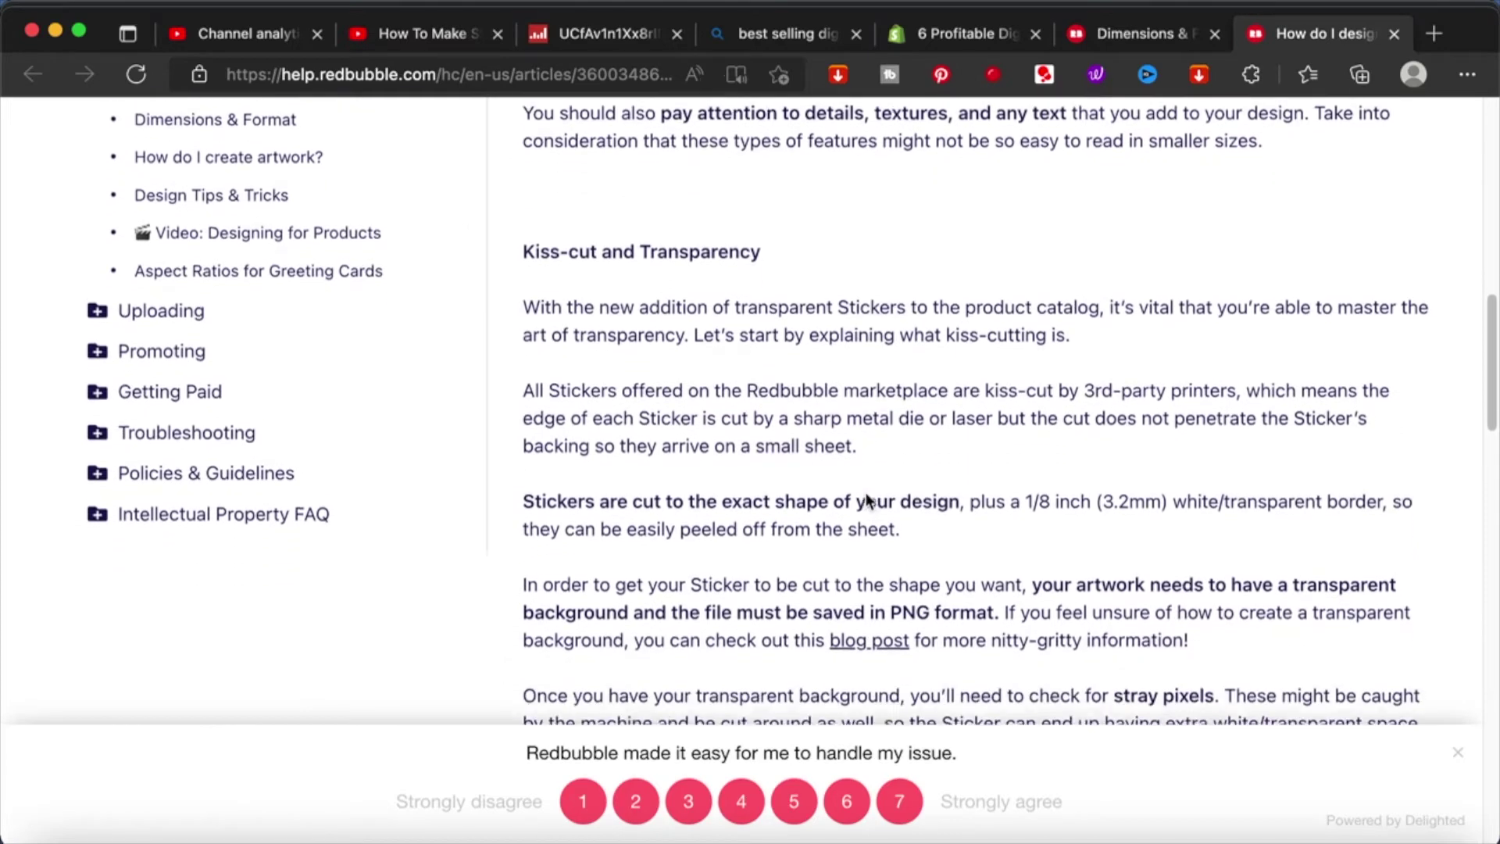
Read the Kiss-cut and Transparency section, highlighting its heading and the 1/8 inch border width.
left_click_drag(560, 235, 763, 226)
triple_click(764, 235)
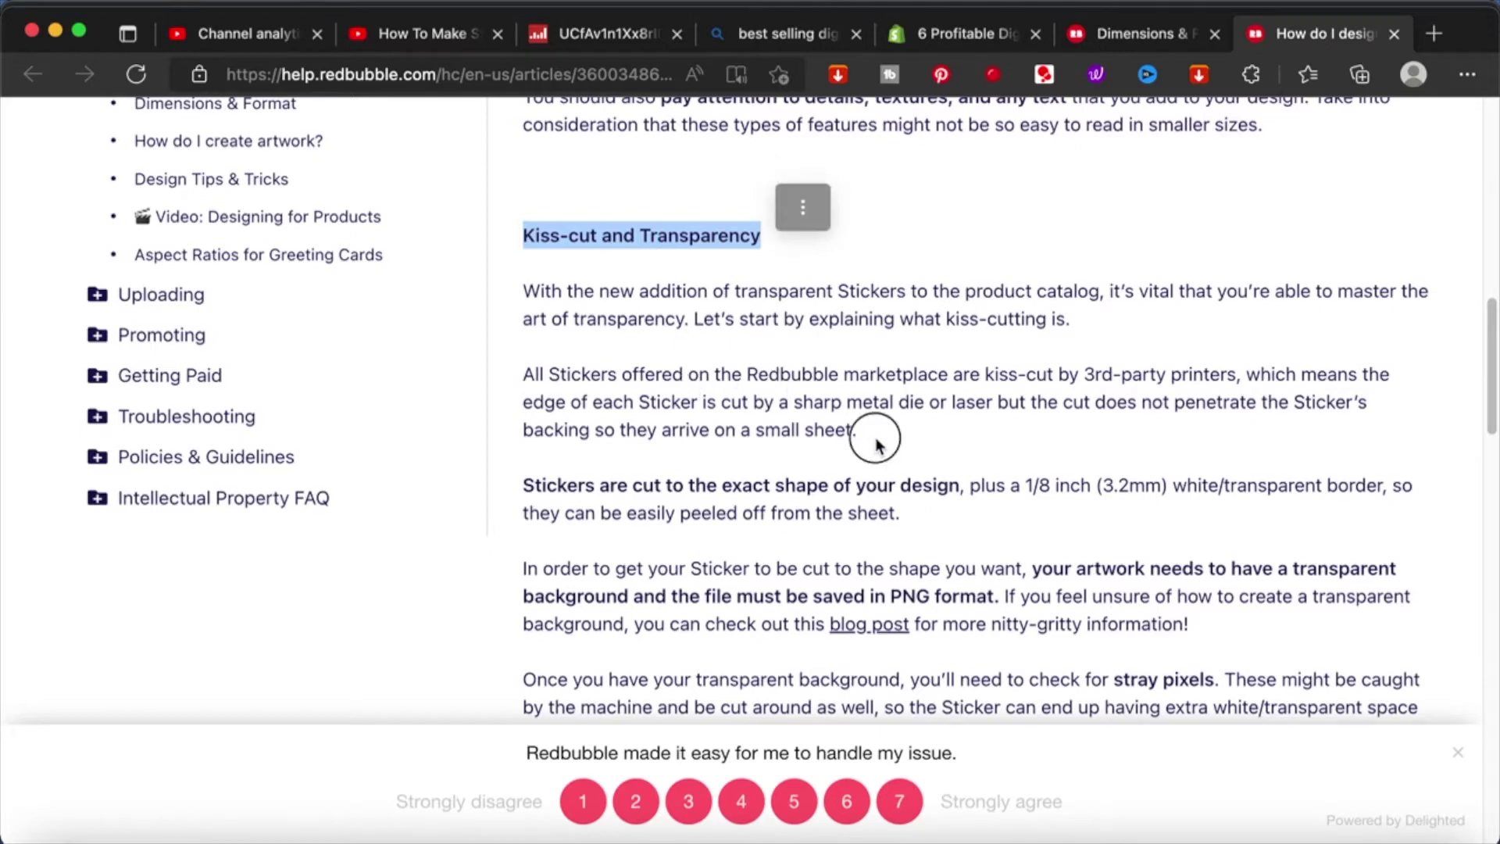
scroll(877, 444, "down", 3)
scroll(876, 443, "down", 1)
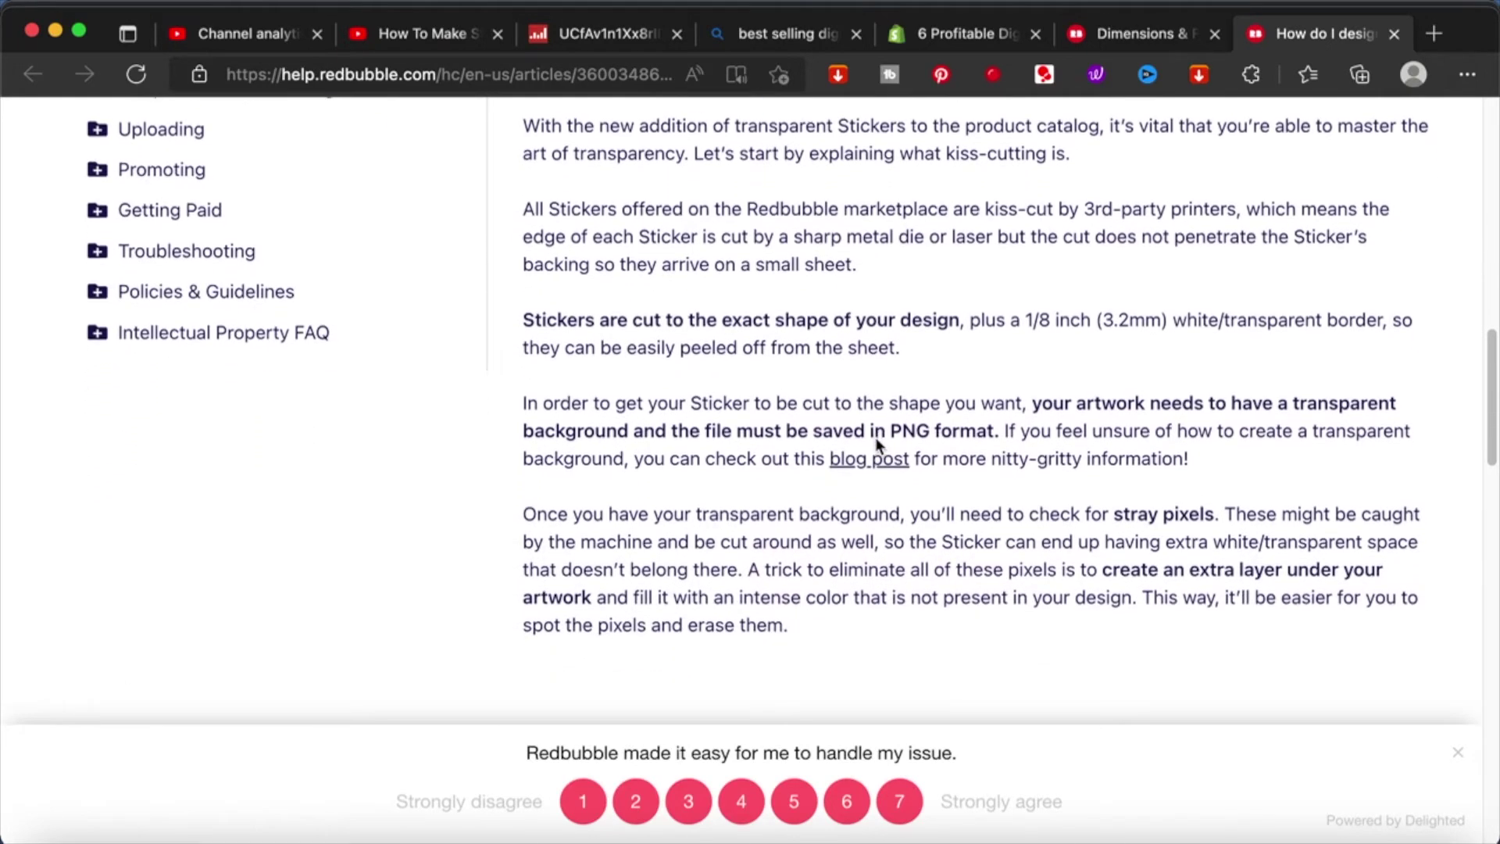
scroll(876, 434, "down", 2)
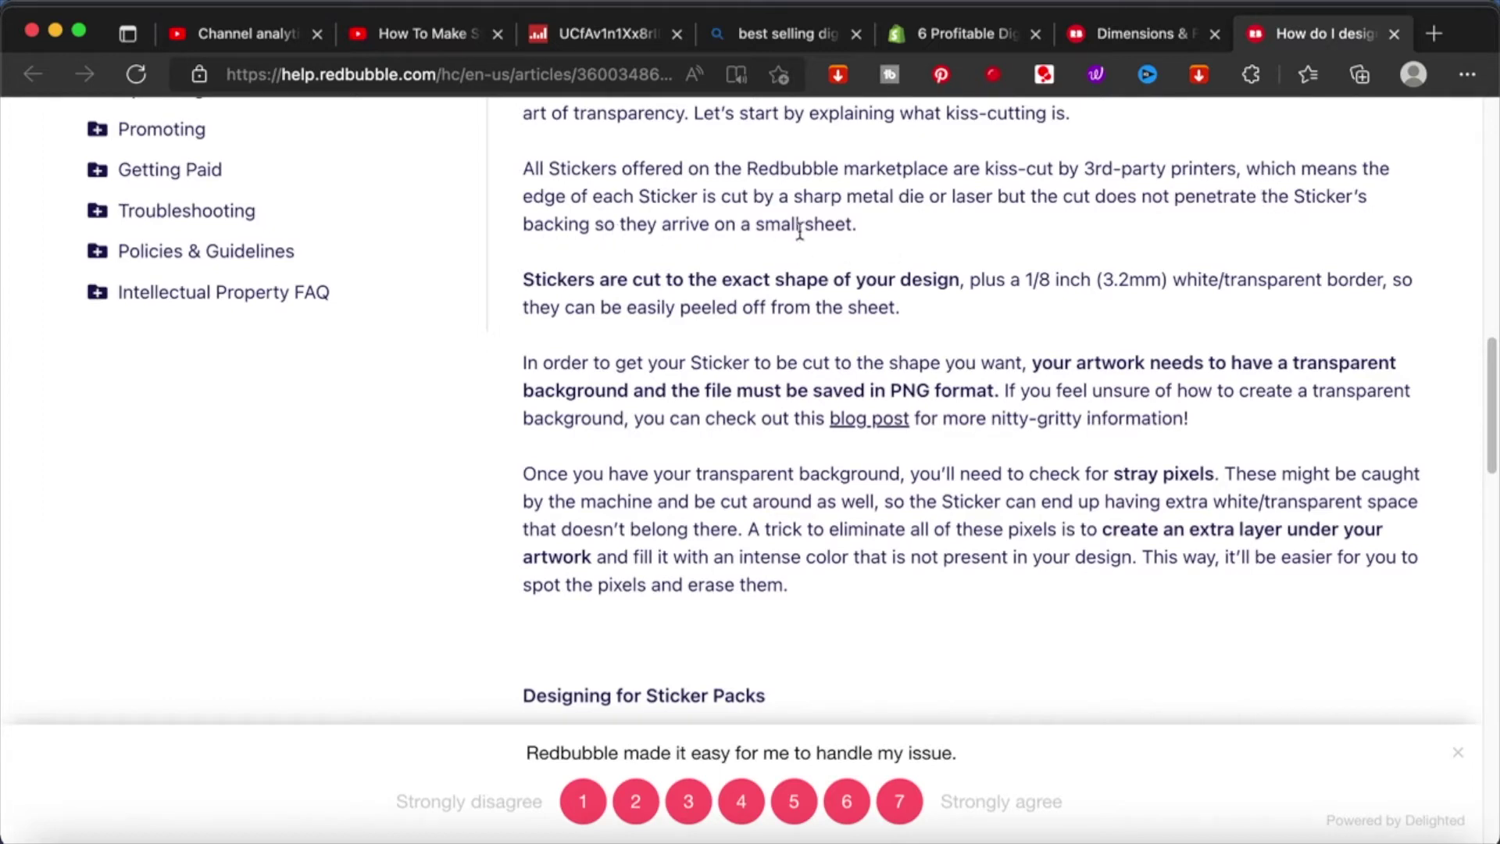
scroll(747, 347, "down", 2)
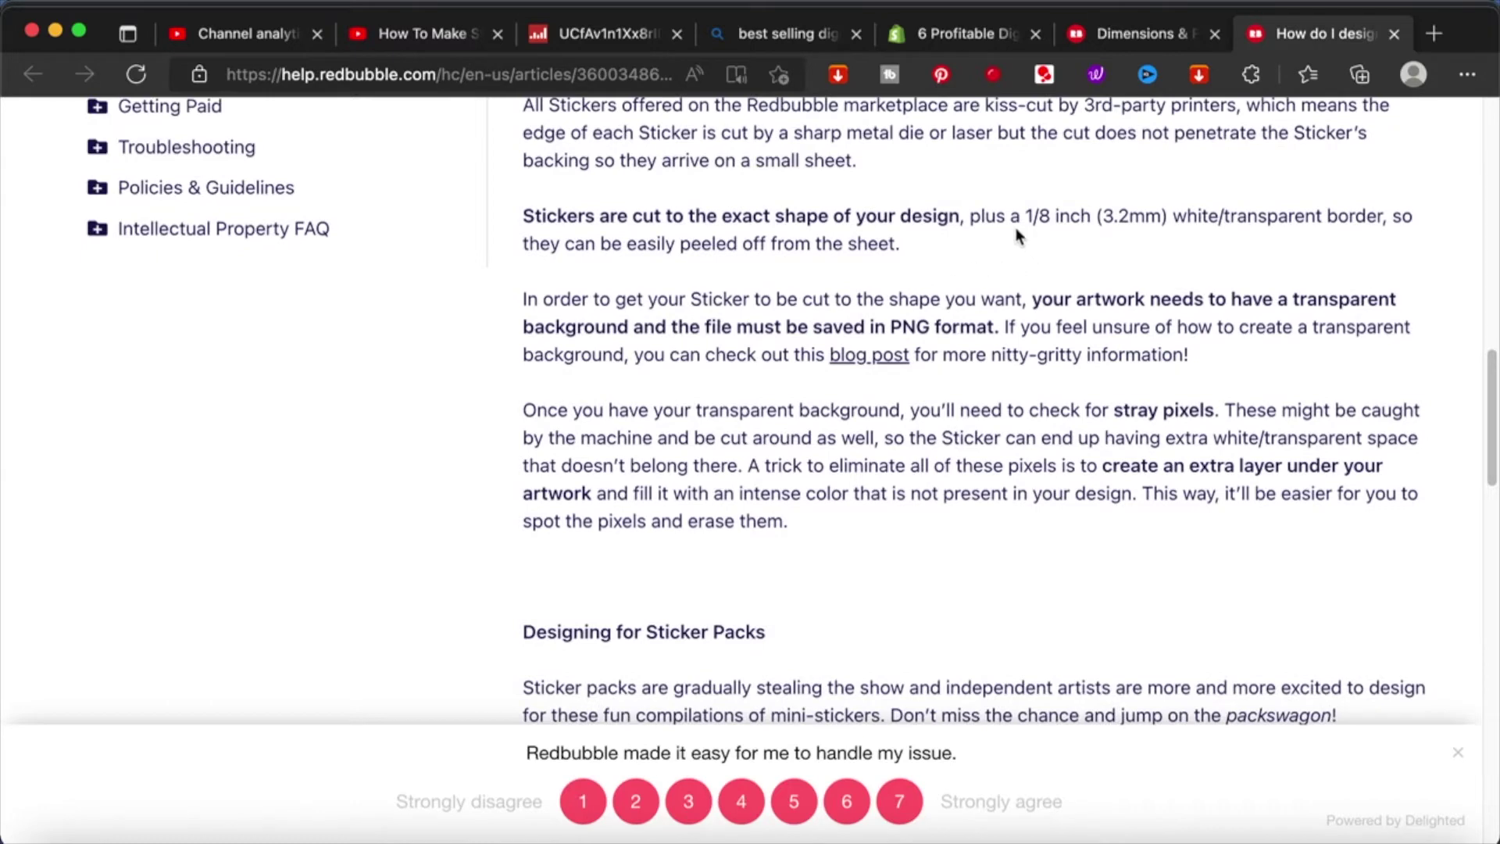
left_click_drag(1016, 216, 1096, 217)
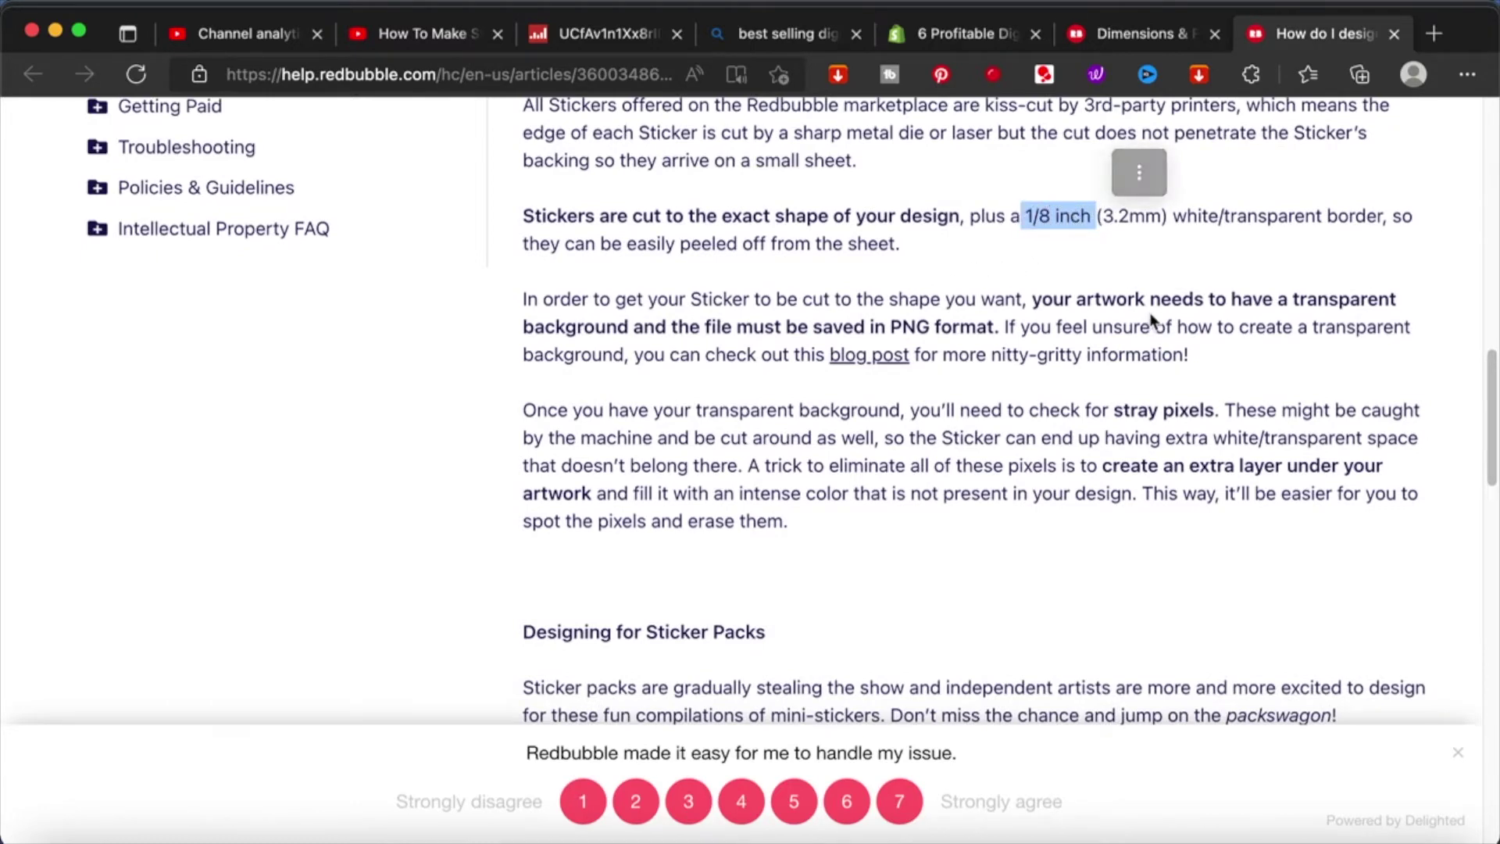
Review the transparent background and stray pixel advice, highlighting the tip about creating an extra layer under the artwork.
scroll(1148, 436, "down", 2)
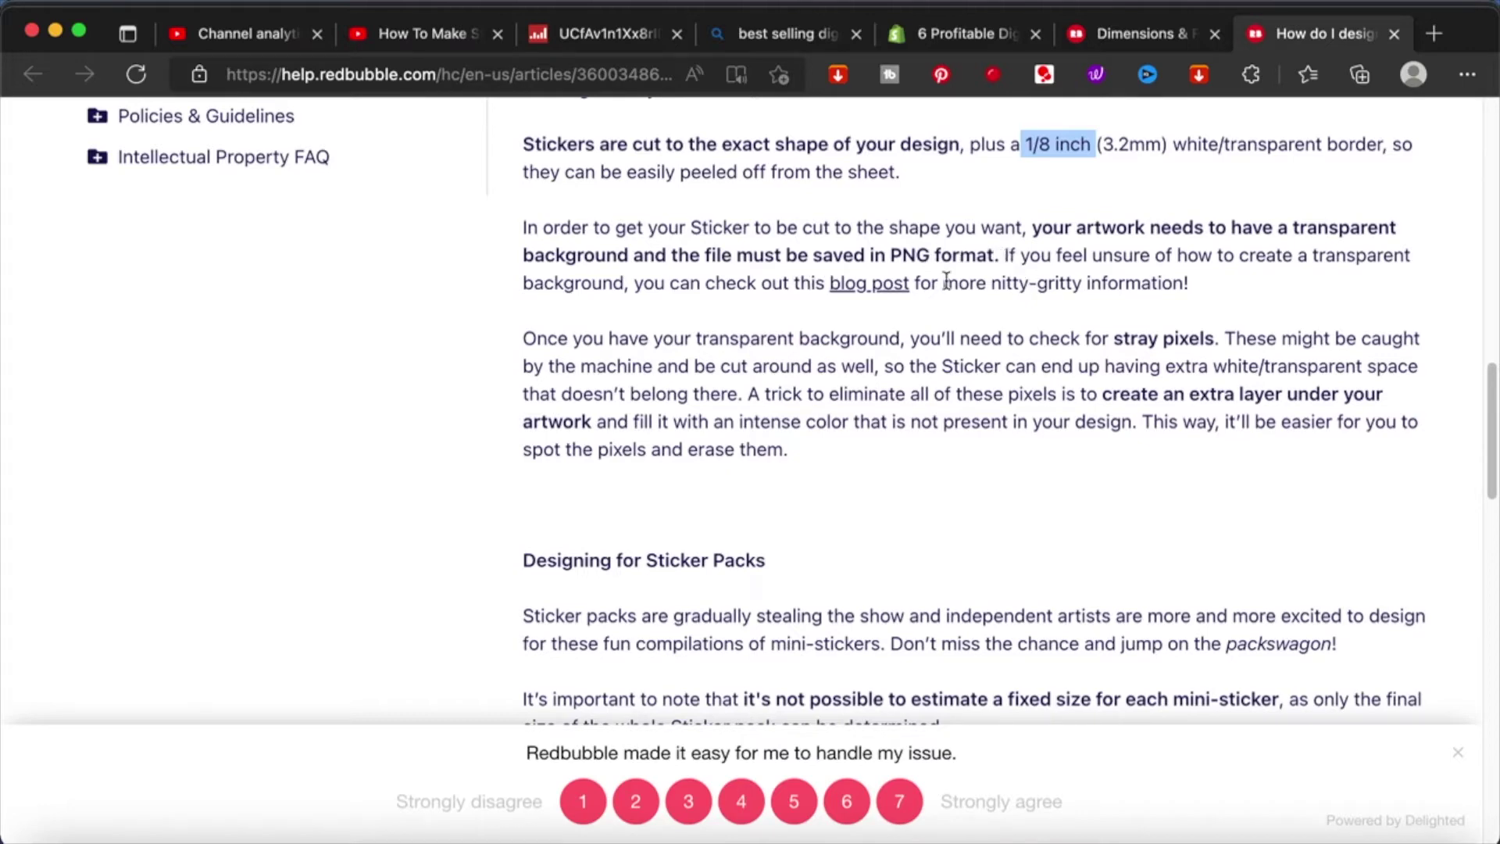
scroll(918, 322, "down", 3)
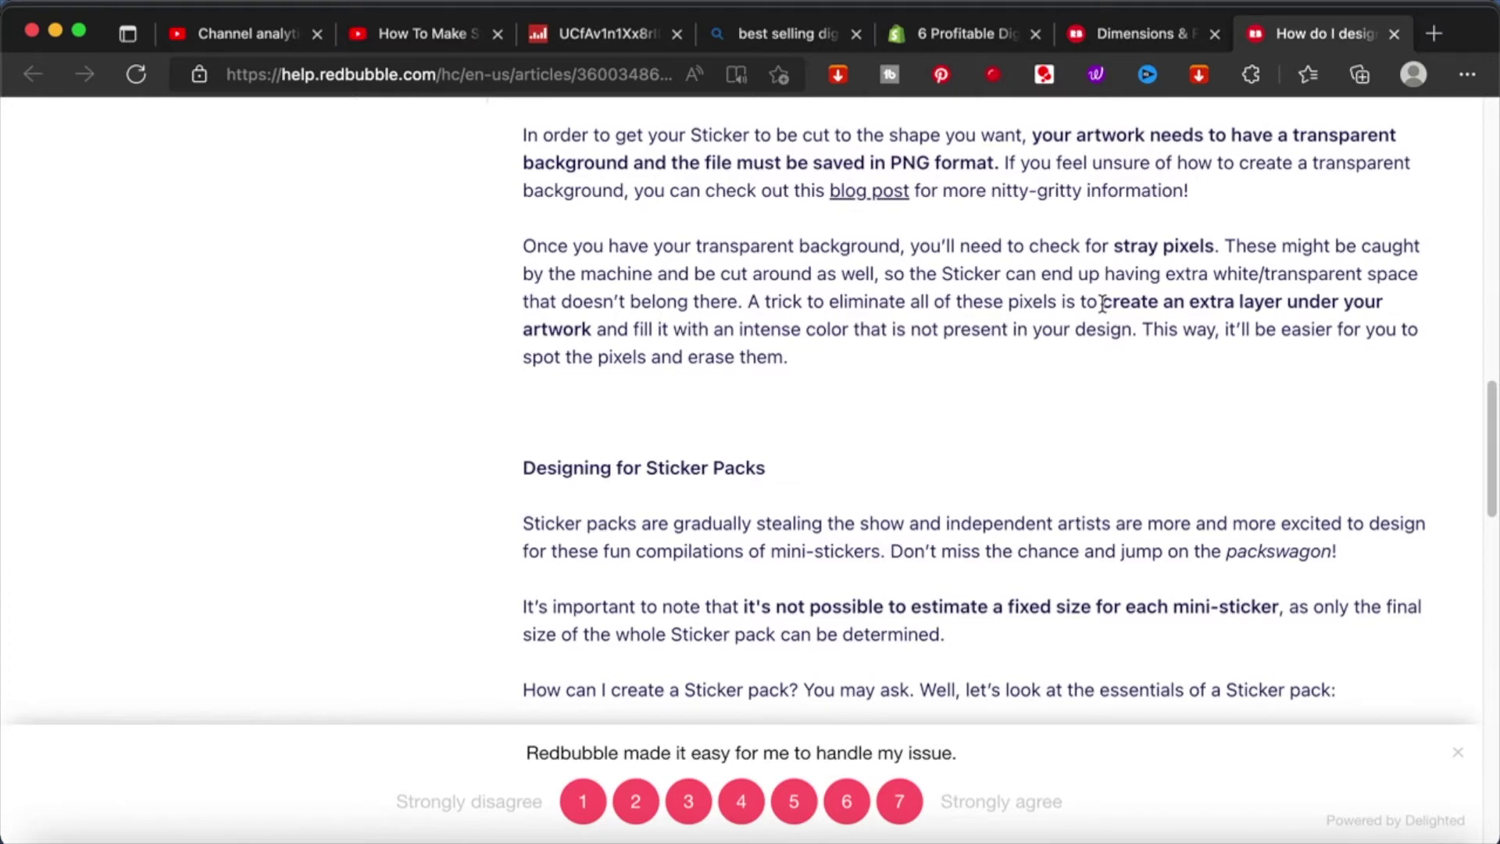
left_click_drag(1102, 303, 1154, 349)
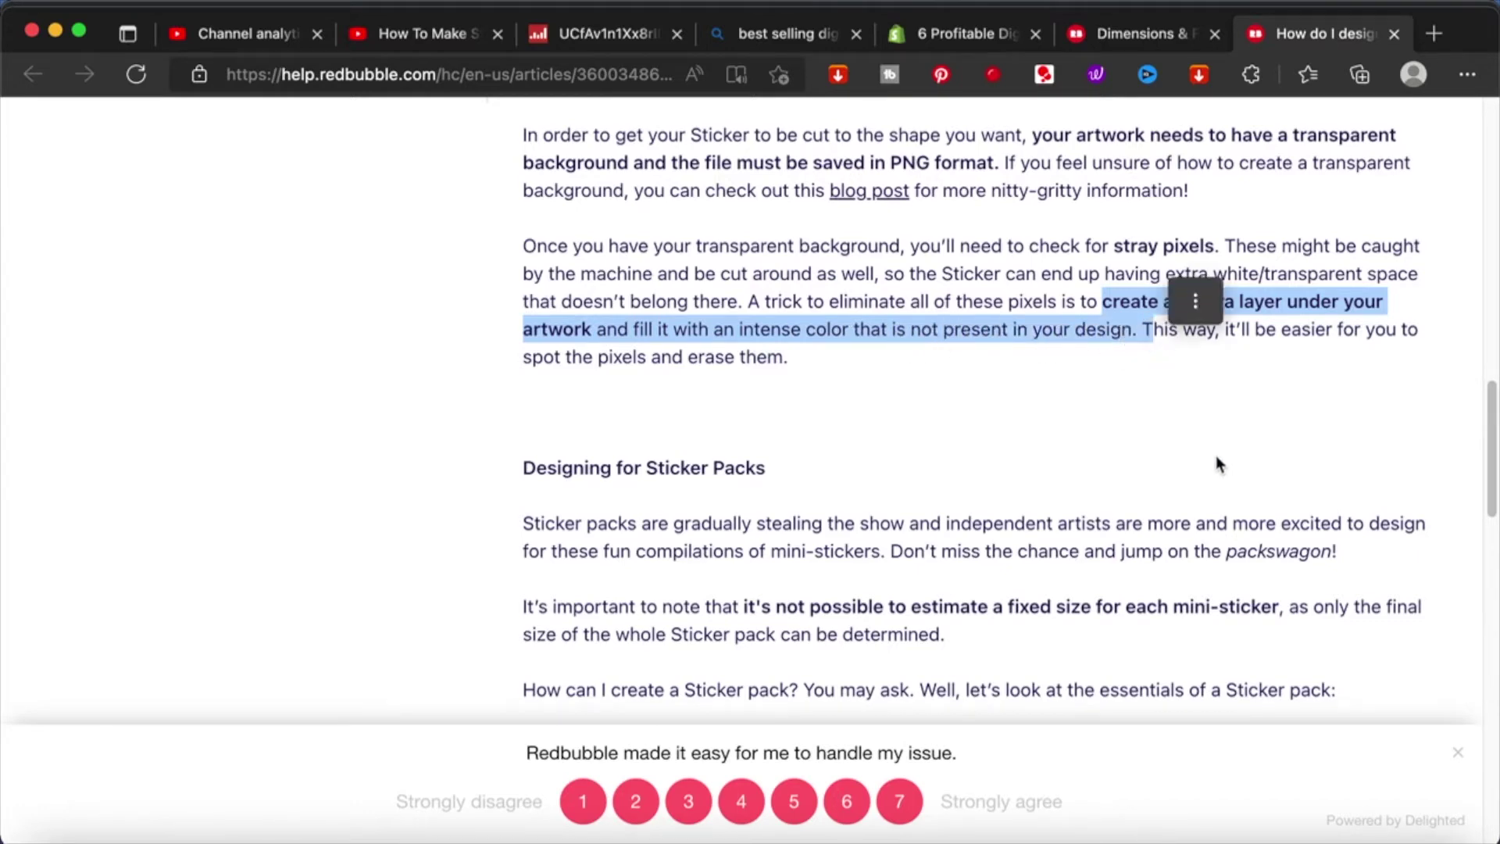
left_click(1167, 373)
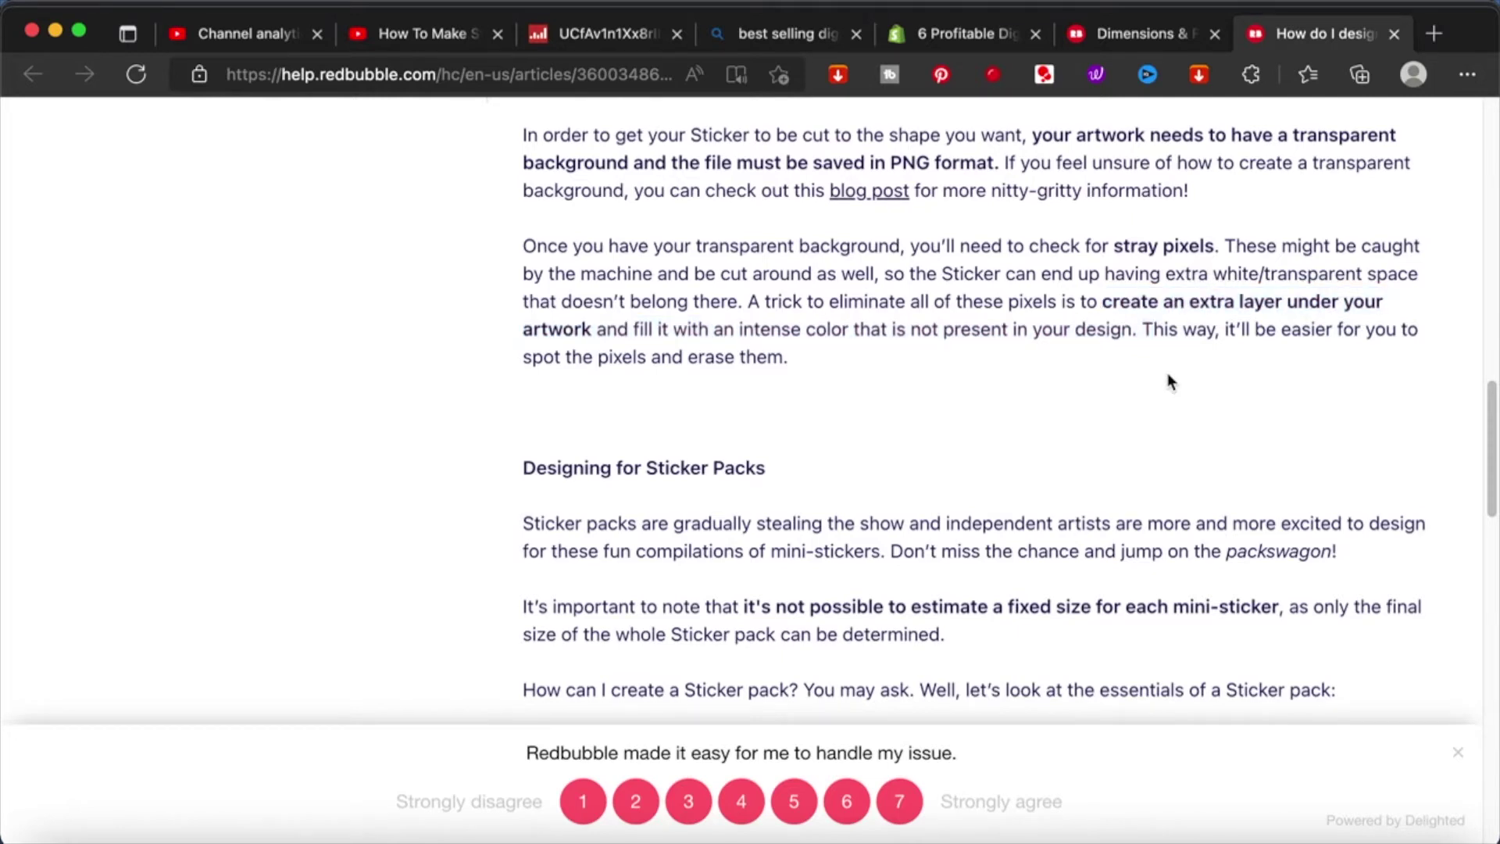
Read the Designing for Sticker Packs section and highlight the requirement about spacing individual items apart.
scroll(1167, 373, "down", 3)
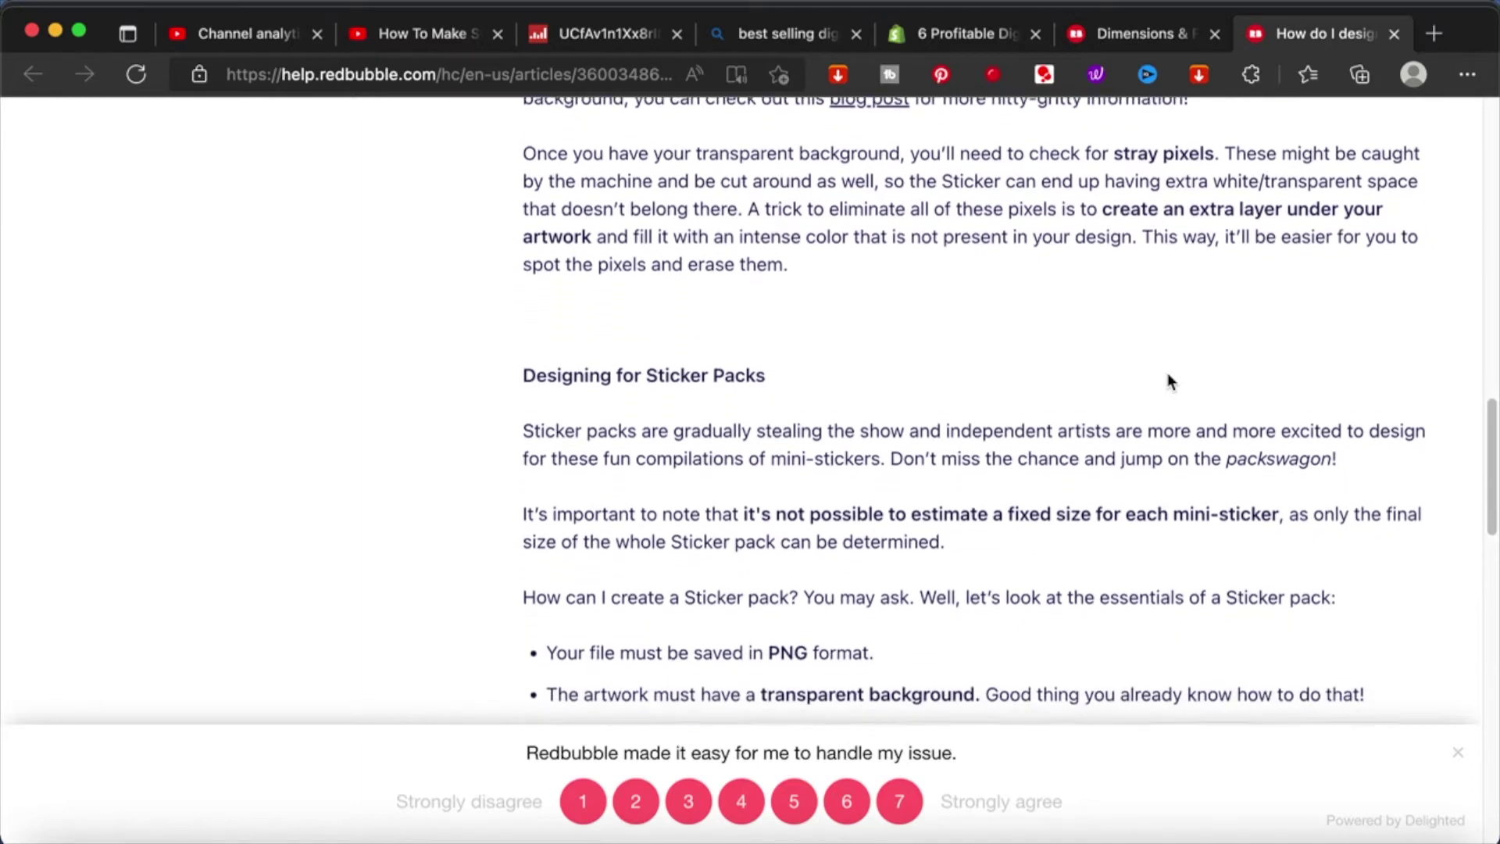
scroll(1168, 380, "down", 5)
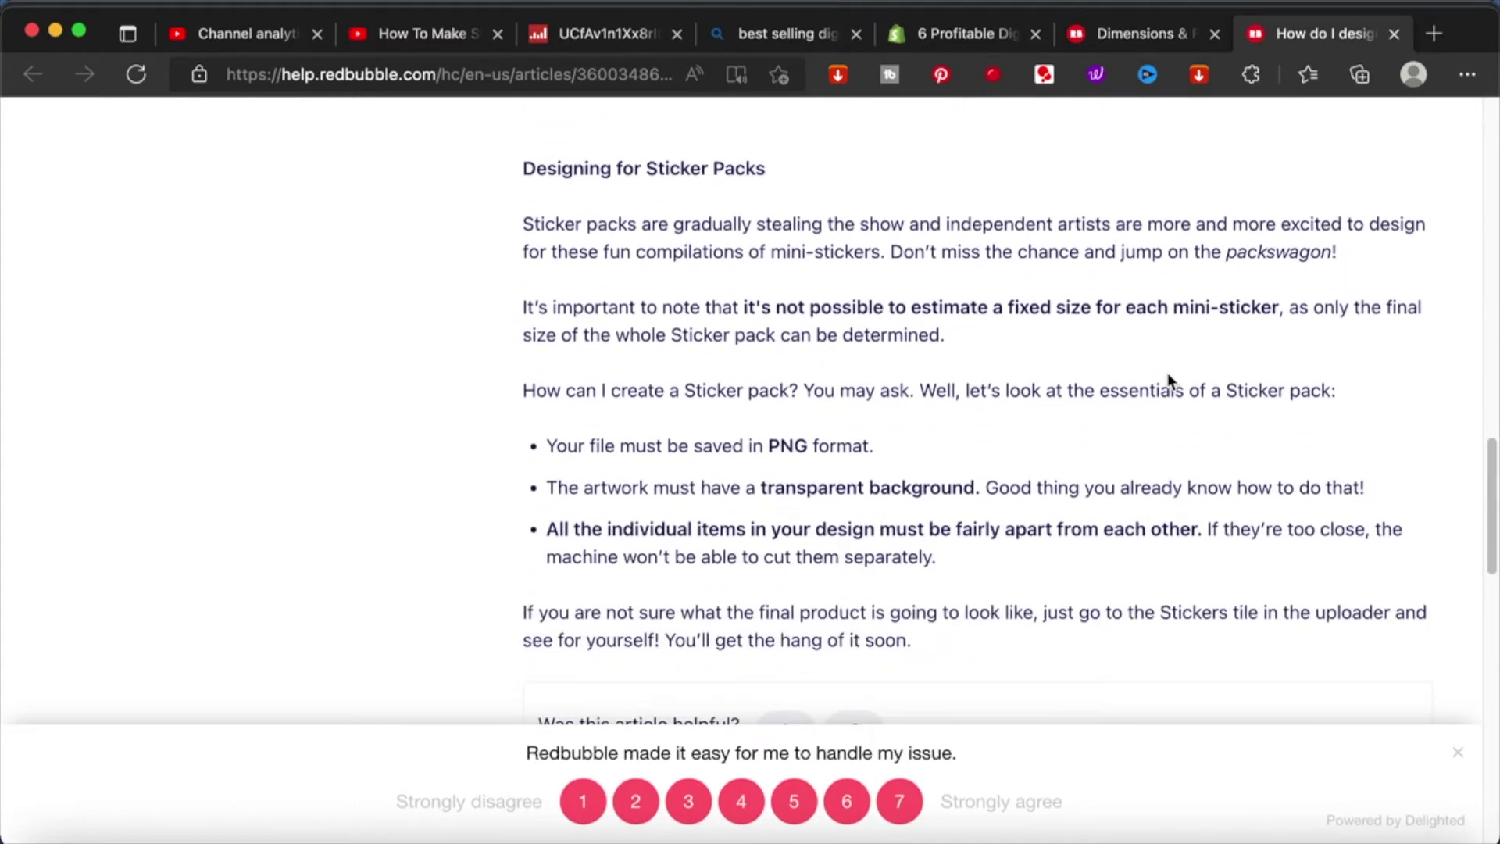
scroll(904, 448, "down", 3)
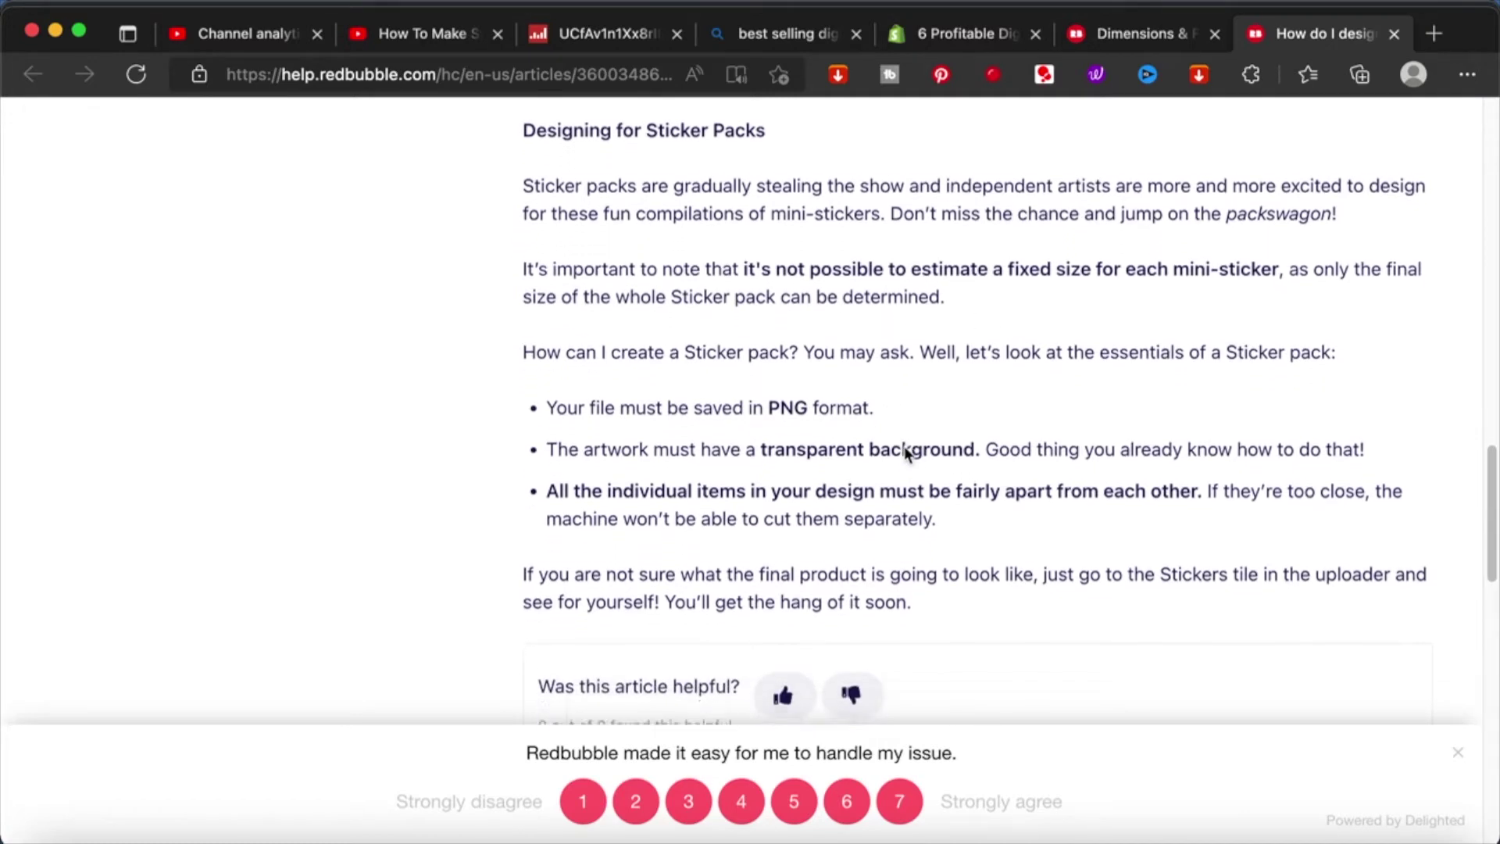
scroll(907, 454, "down", 4)
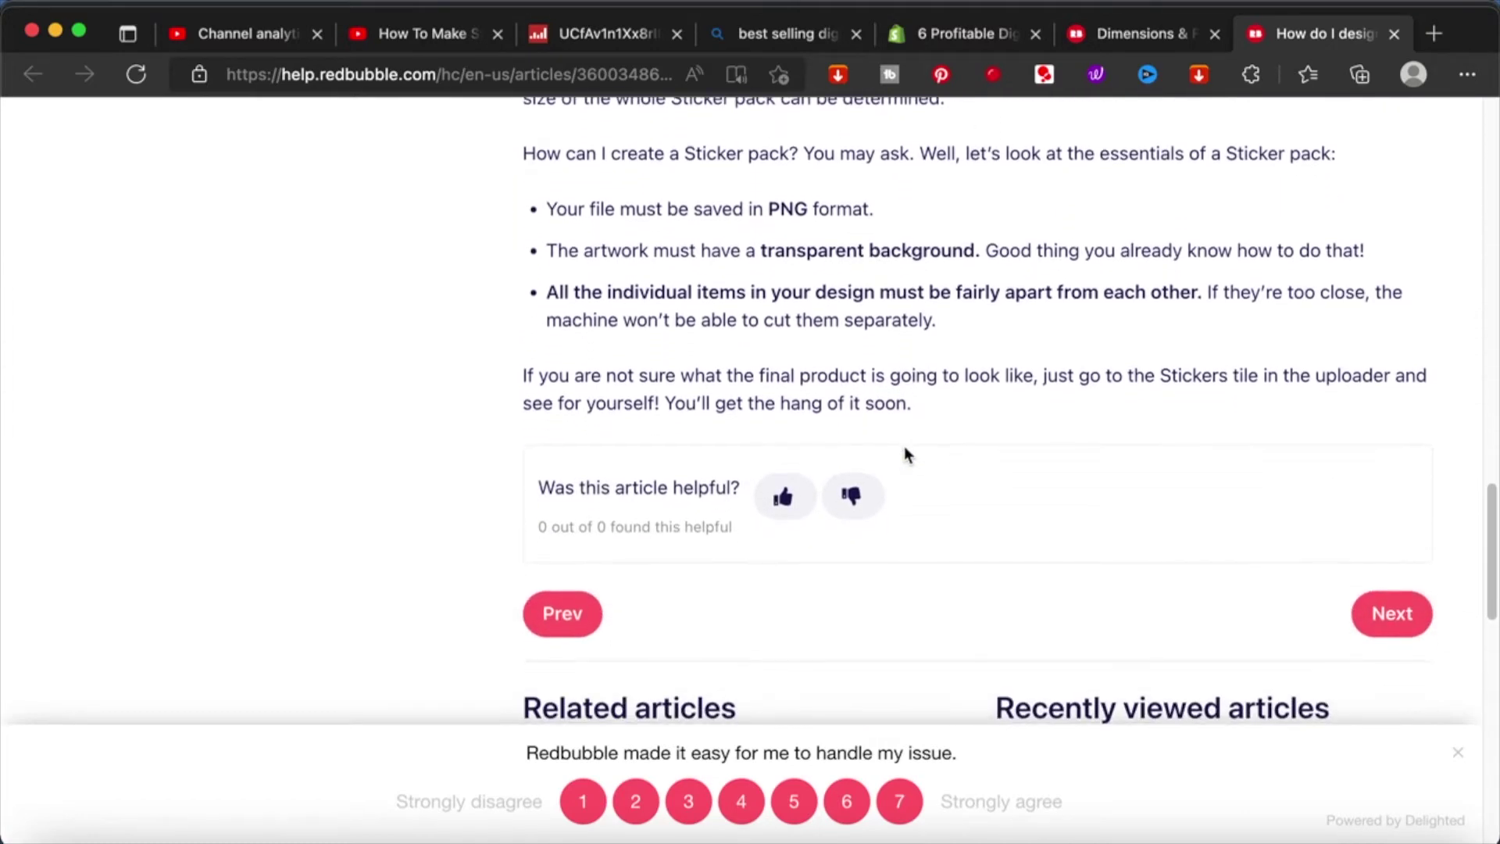
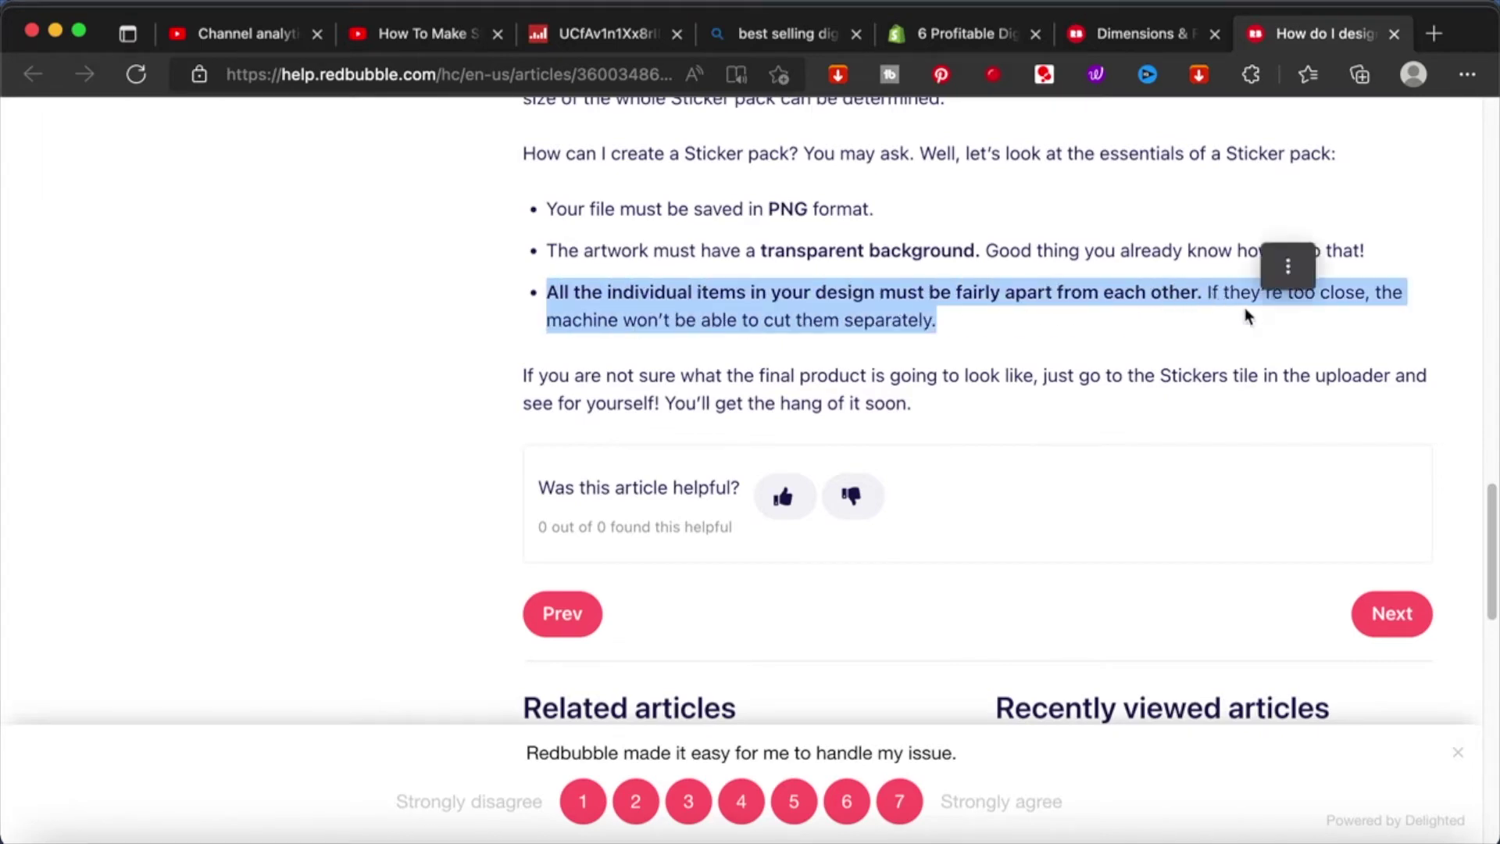
left_click(1150, 491)
Open the linked blog post on creating transparent backgrounds, skim it to the end and close it.
scroll(1150, 491, "up", 10)
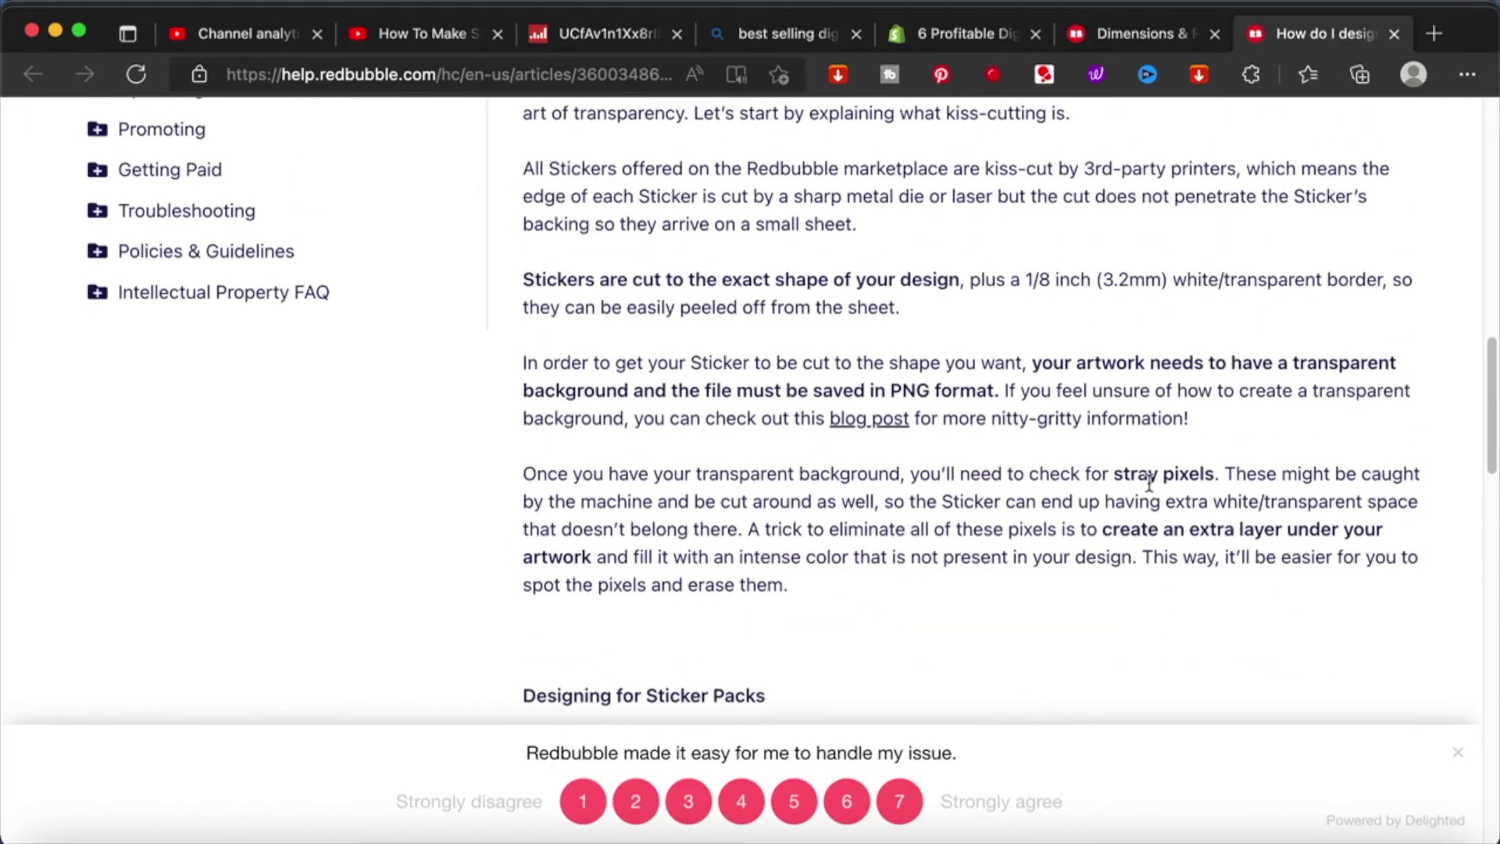
left_click(867, 422)
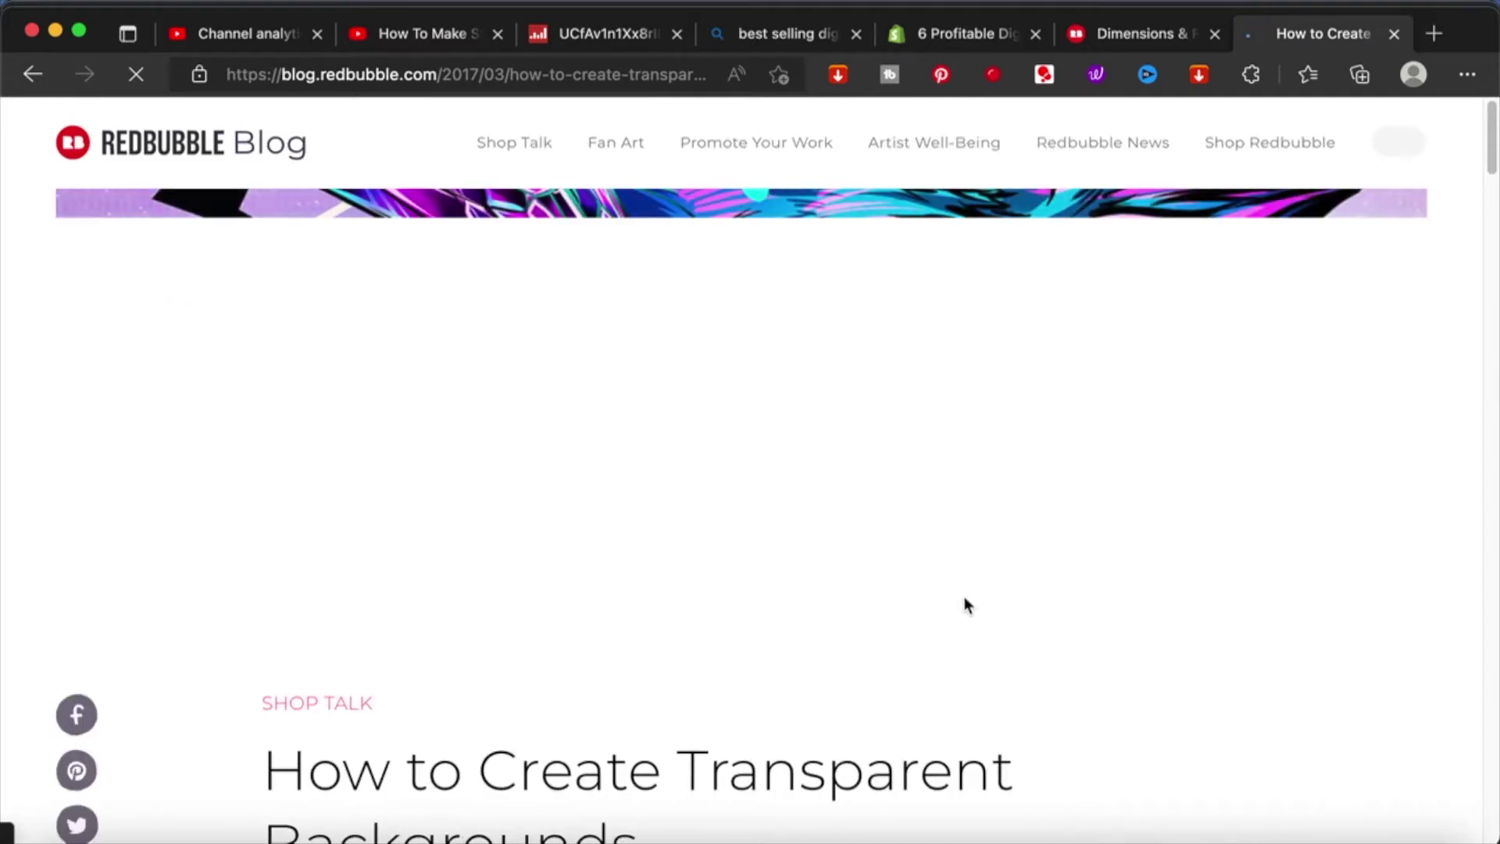
scroll(964, 606, "down", 4)
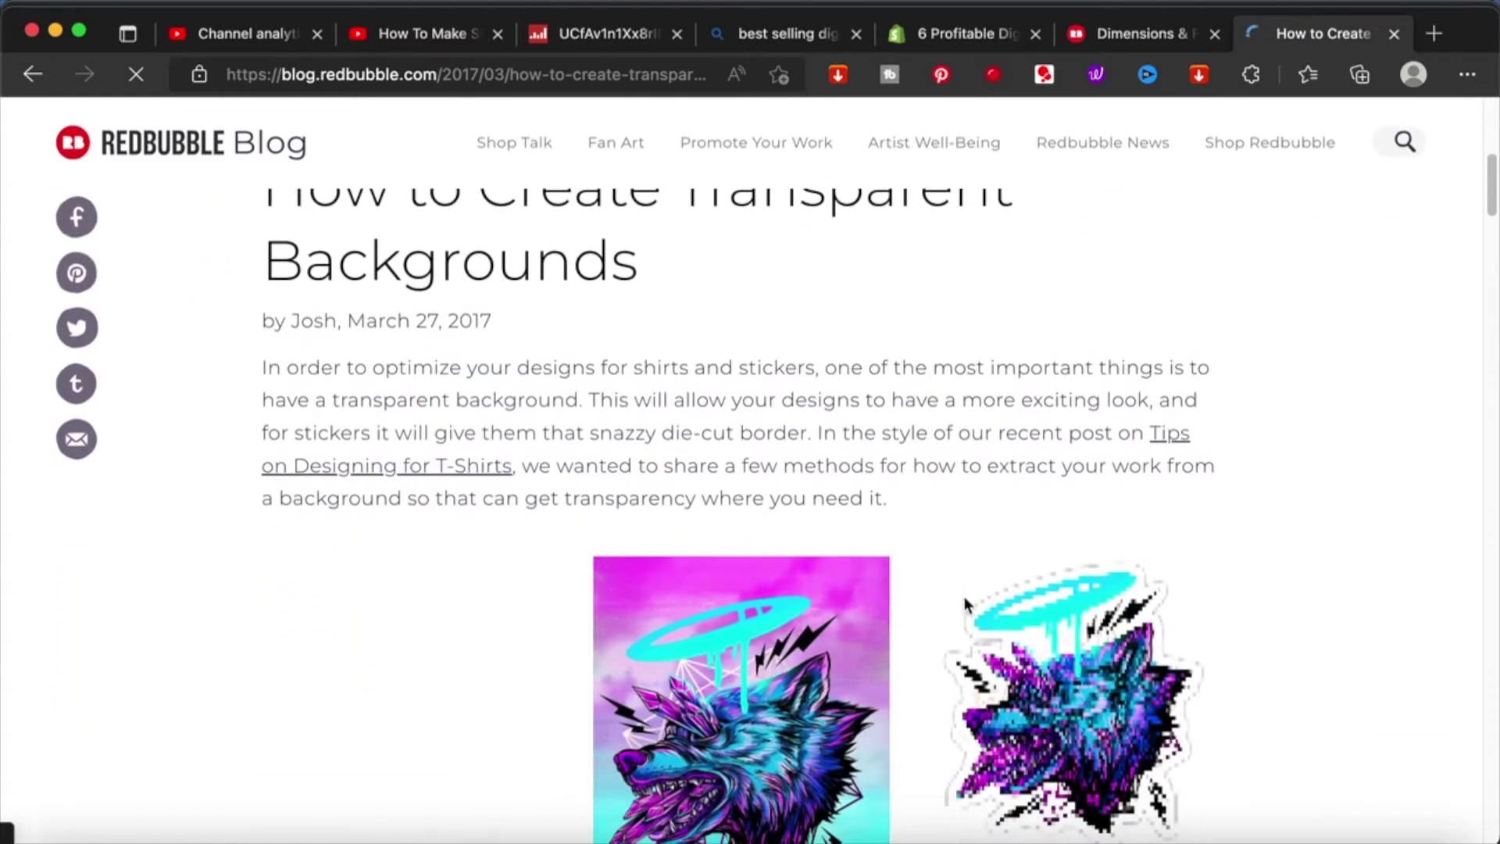
scroll(965, 601, "down", 3)
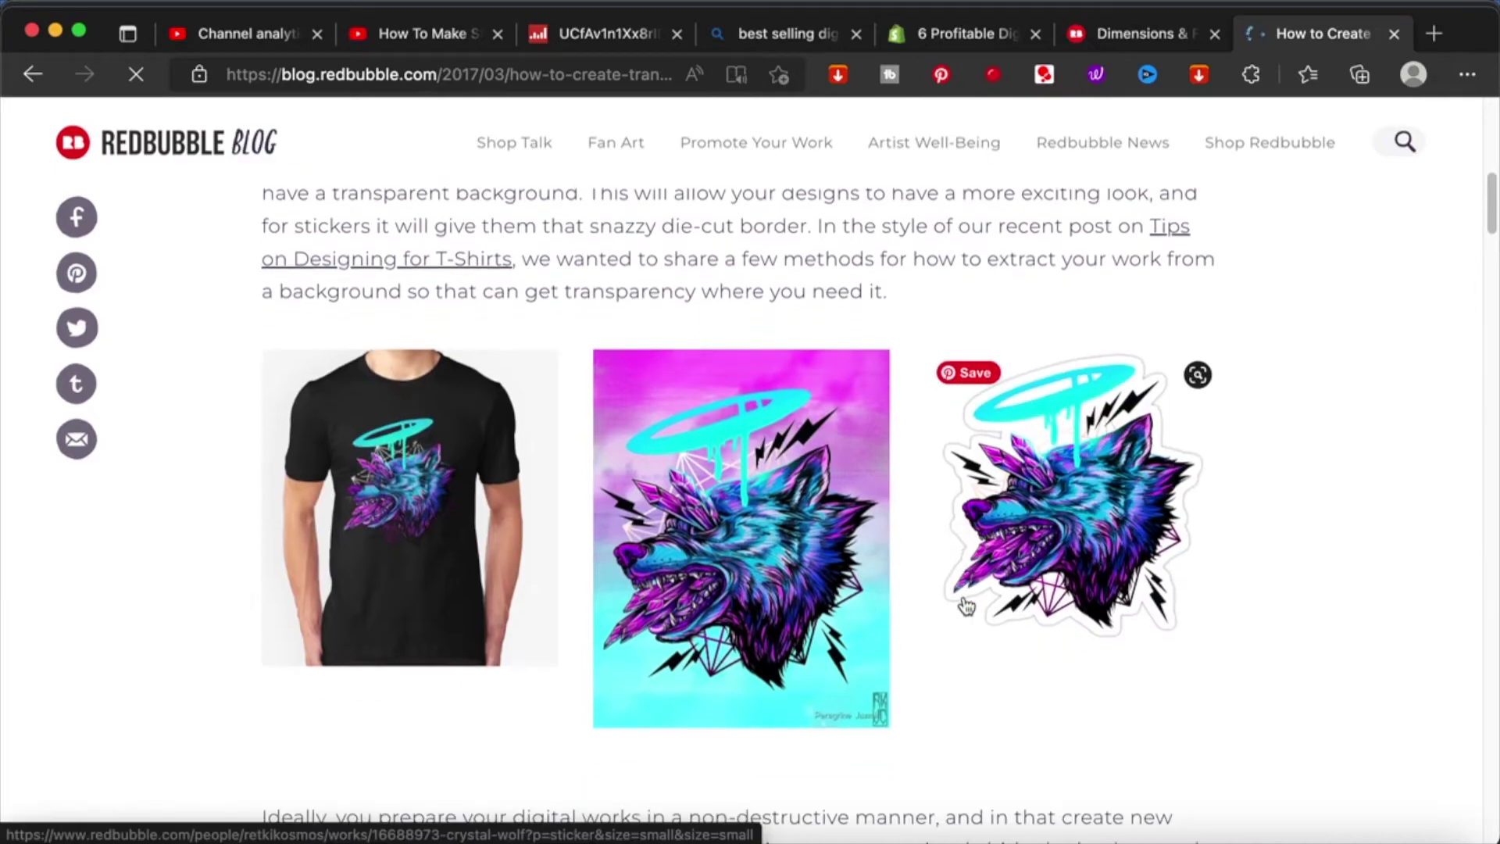
scroll(967, 605, "down", 5)
scroll(964, 598, "down", 5)
scroll(966, 600, "down", 10)
scroll(967, 606, "down", 6)
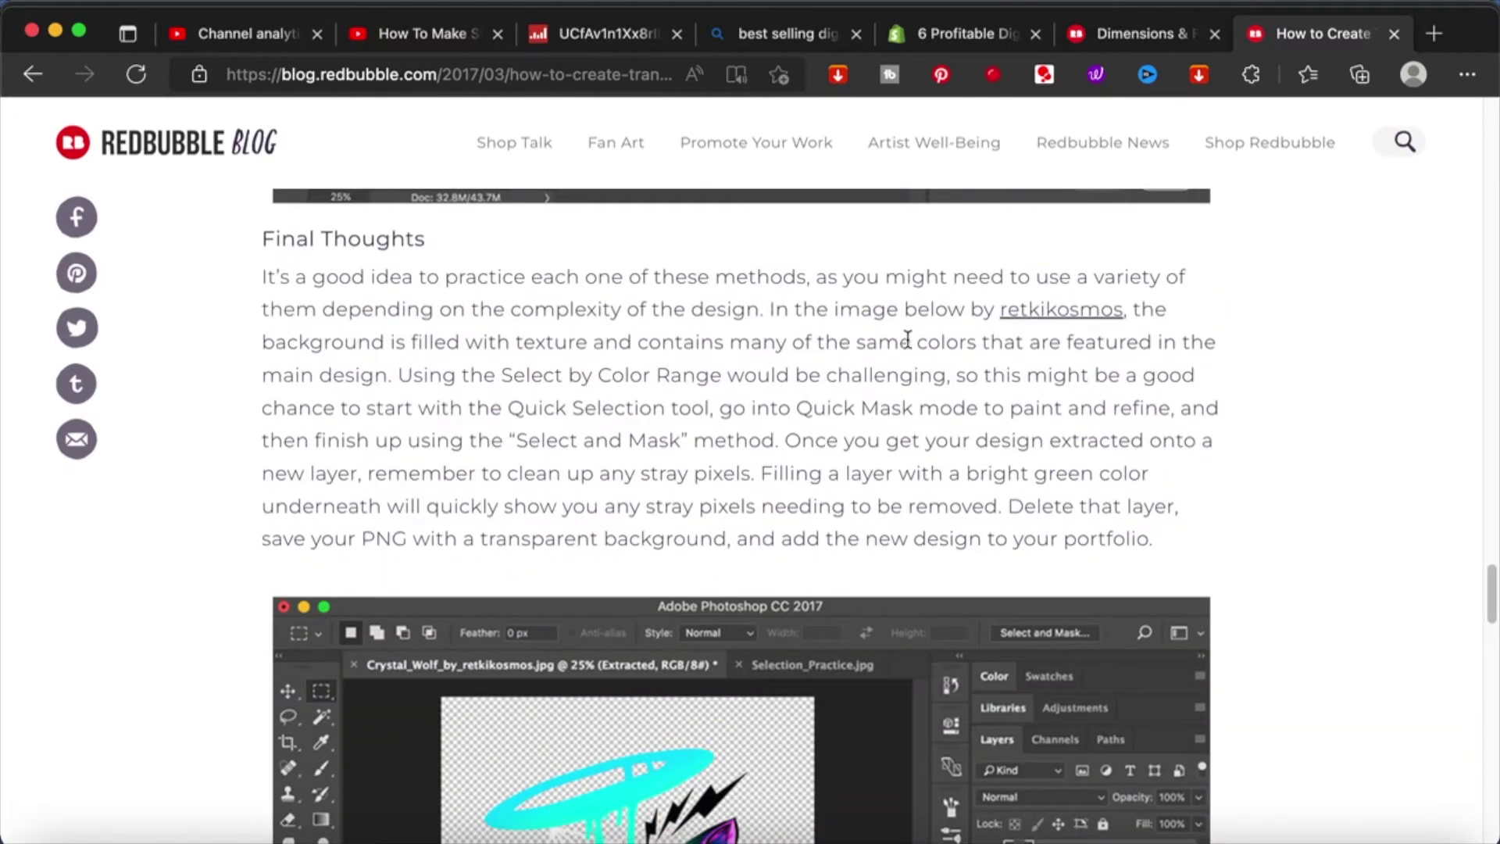
scroll(904, 398, "down", 10)
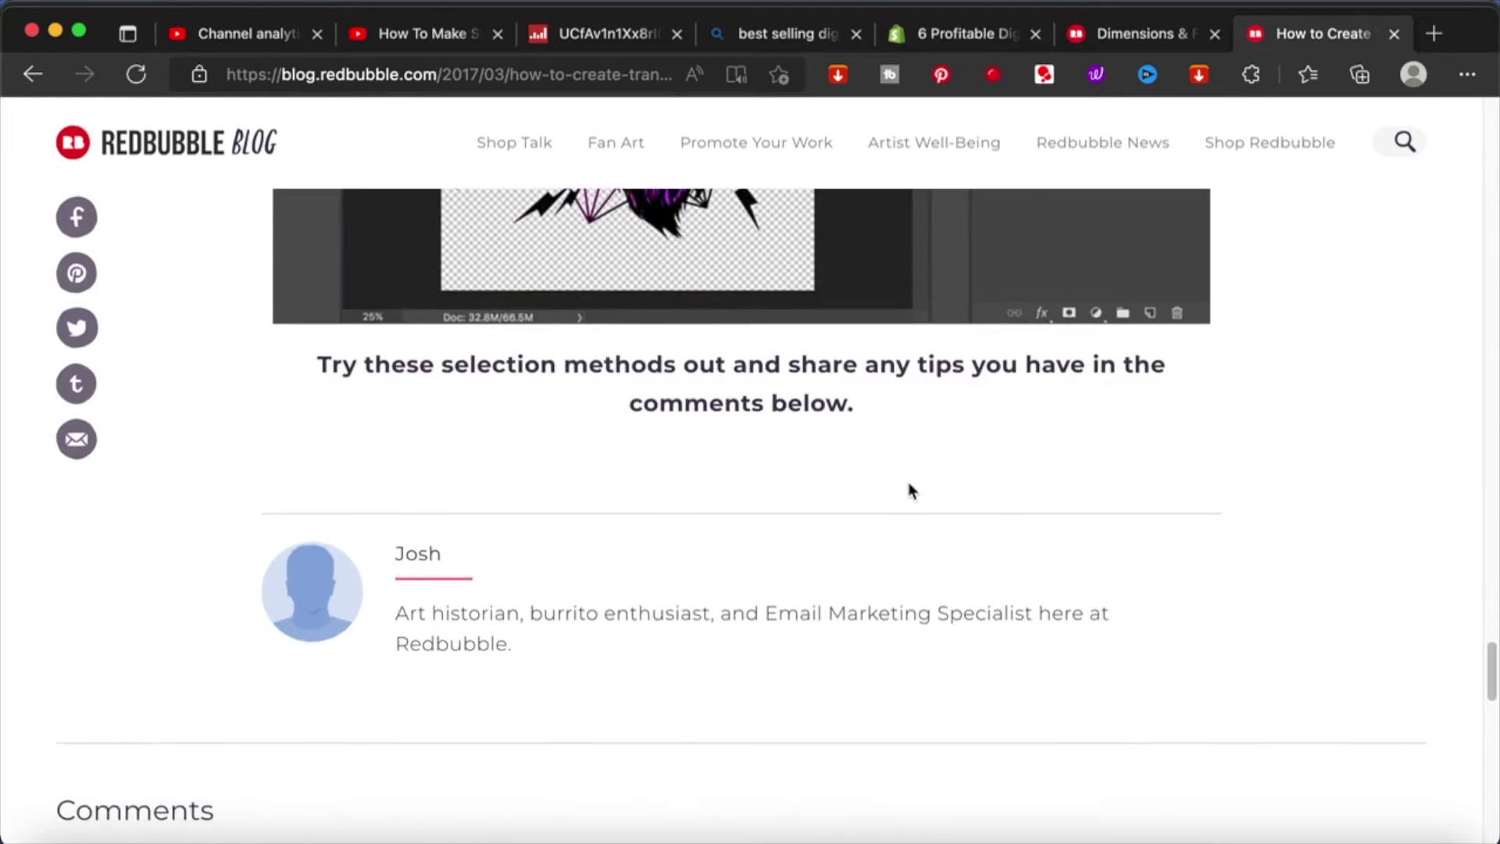
key("super+w")
Switch to Canva and create a blank custom-size 2800 × 2800 design named "Sticker Pack".
left_click(859, 287)
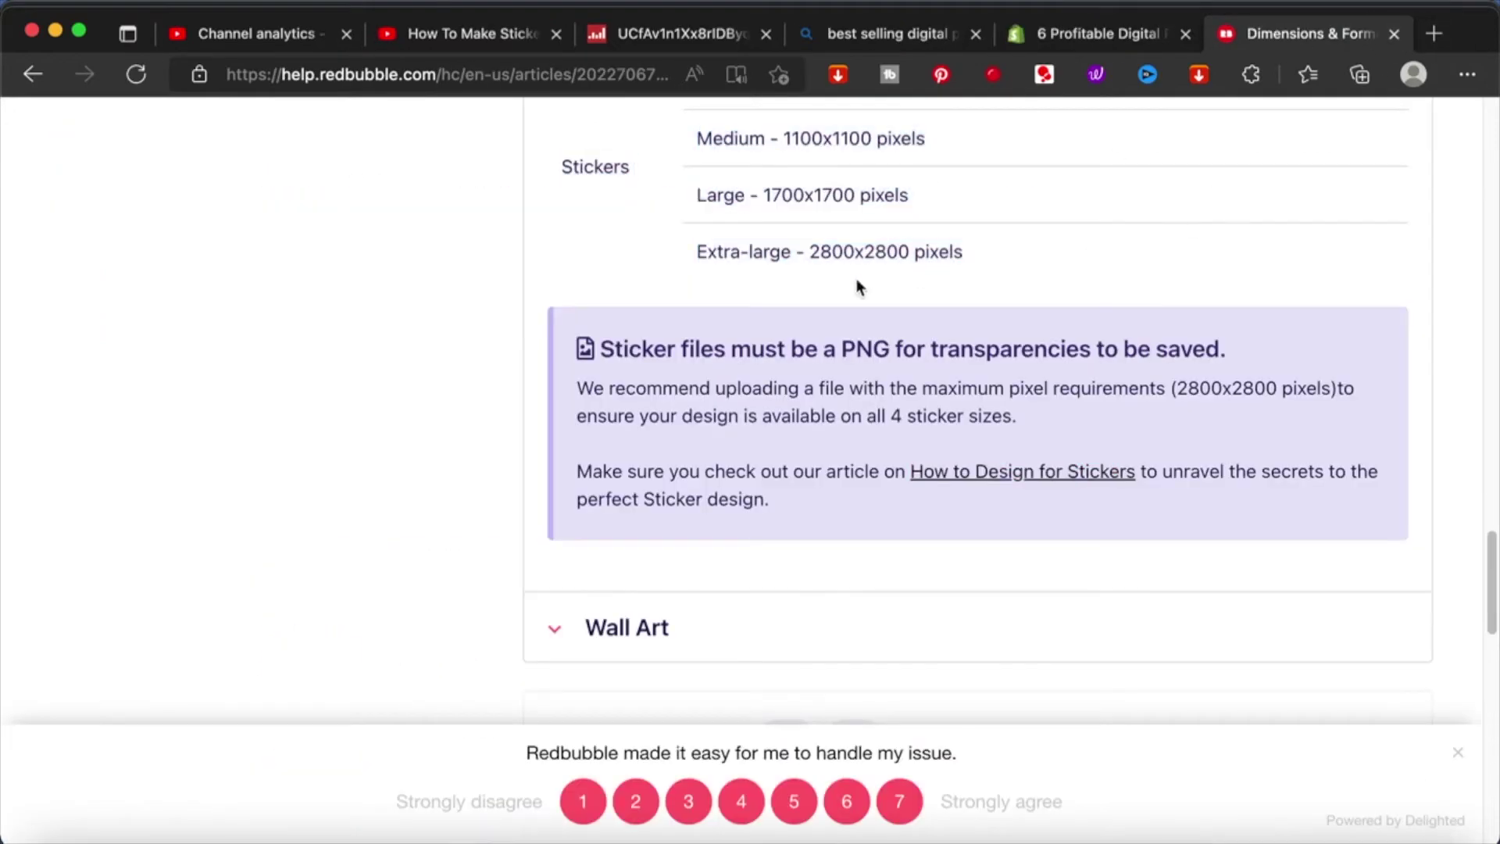
left_click(1198, 826)
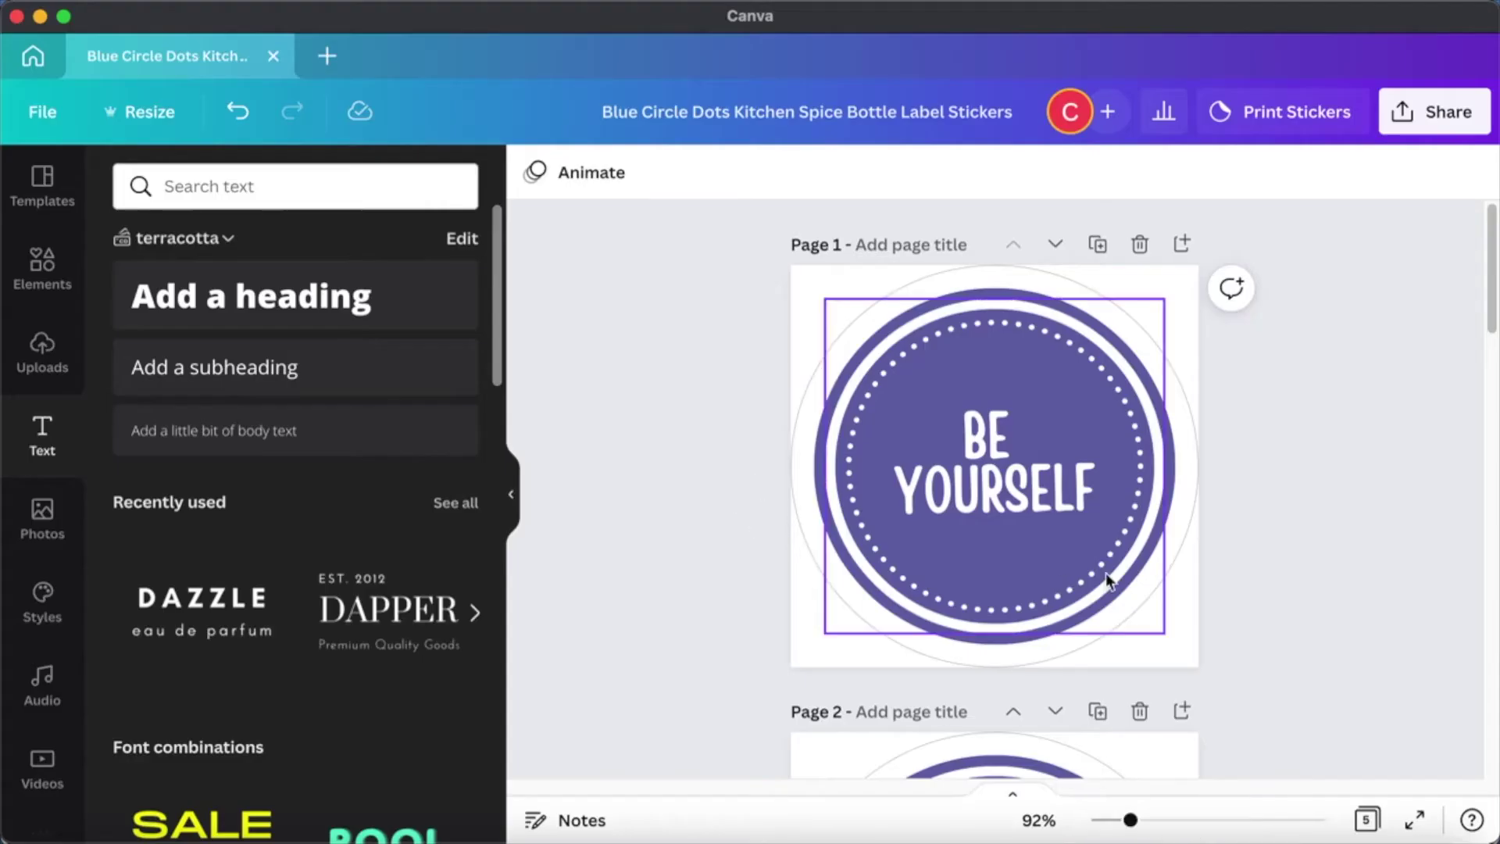
left_click(327, 56)
left_click(414, 184)
type("2800")
key("Tab")
type("2800")
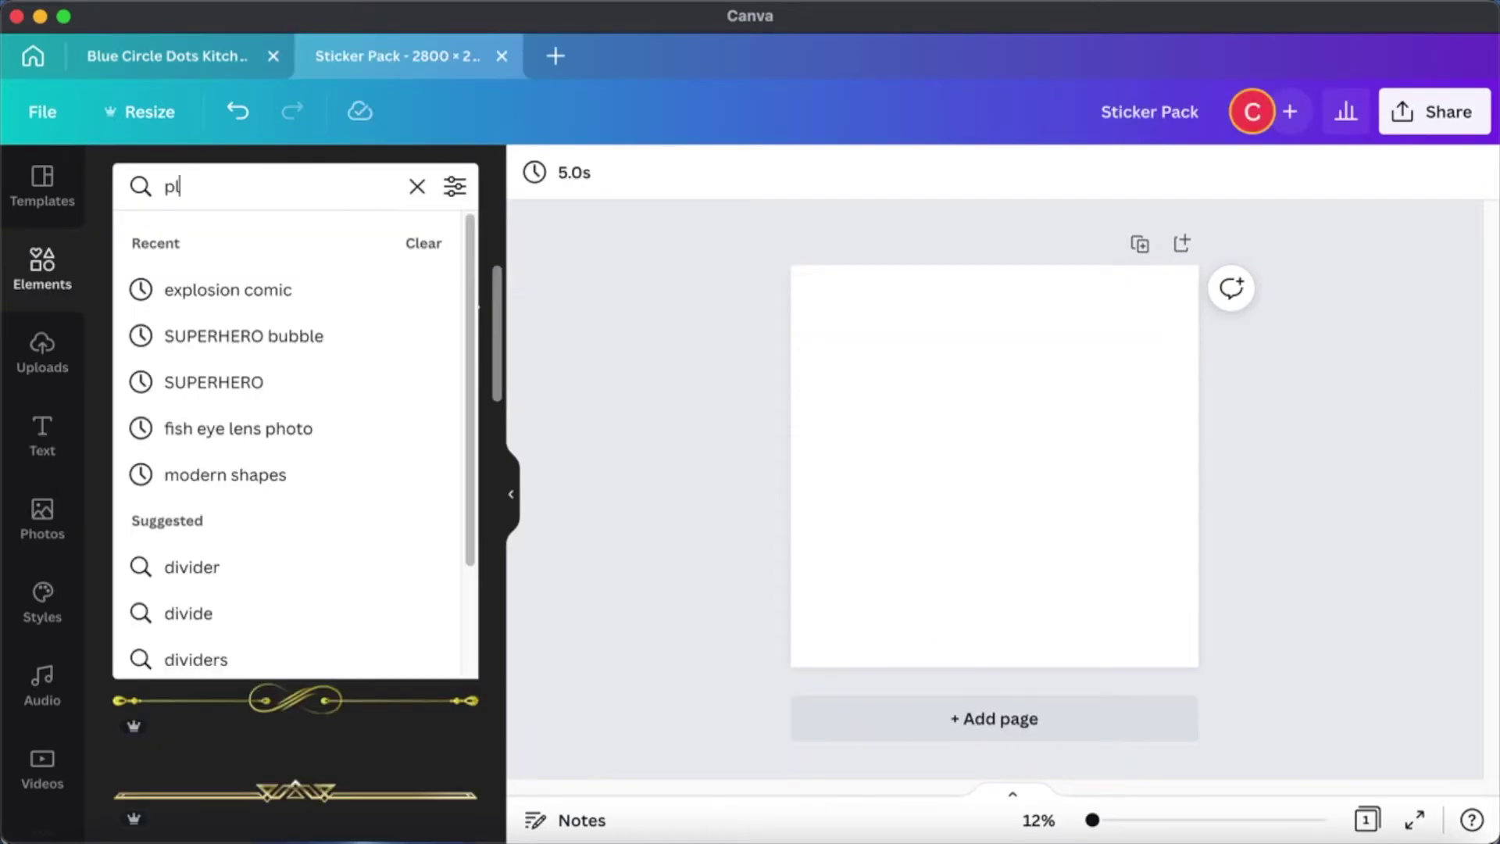
Search the elements for "plus", add the thin black plus sign and enlarge it to fill the 2,800 × 2,800 page.
type("us")
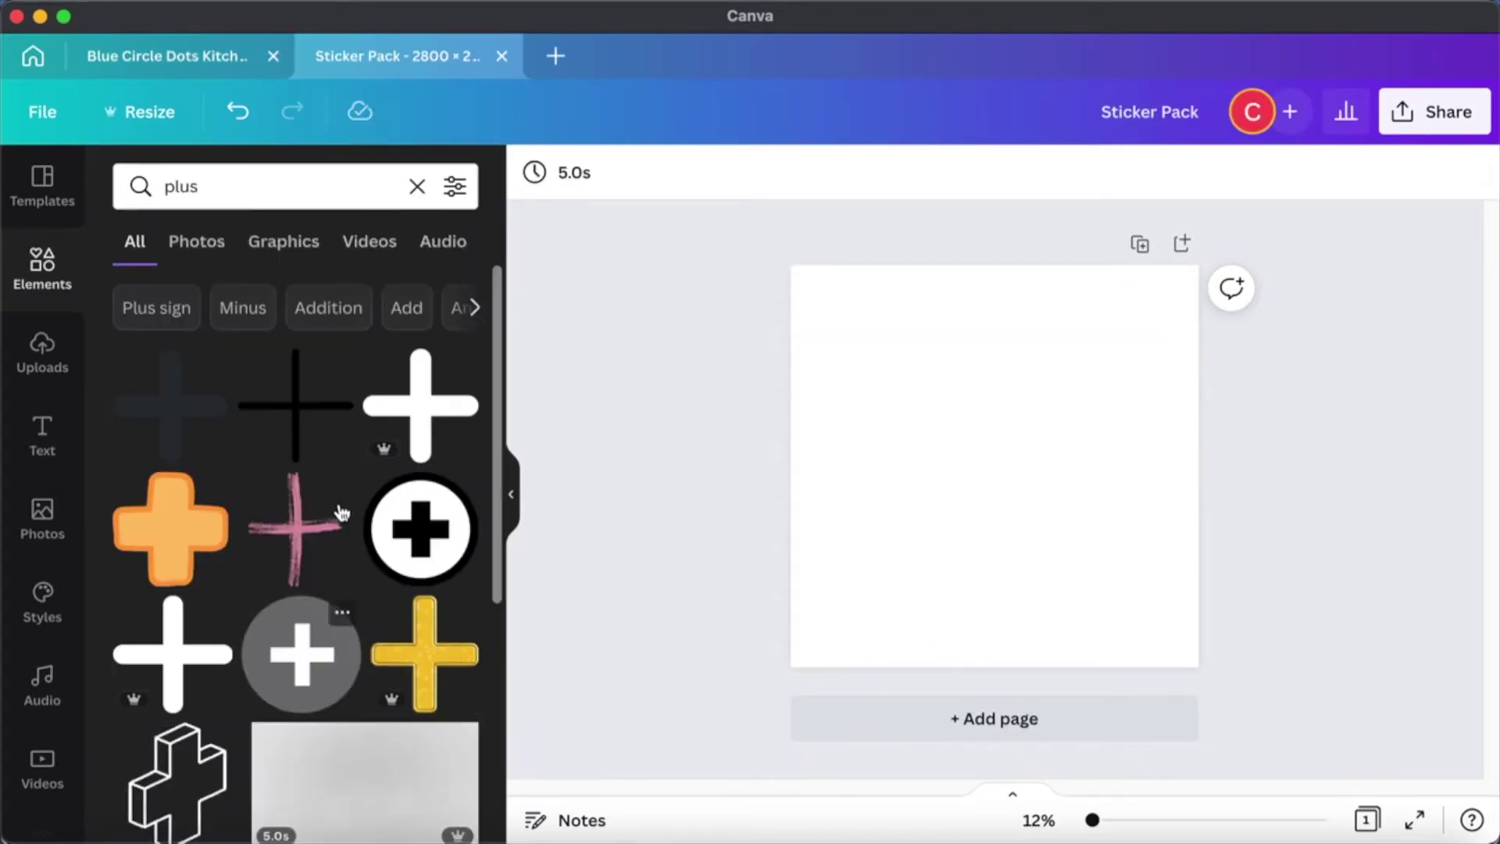
left_click(303, 416)
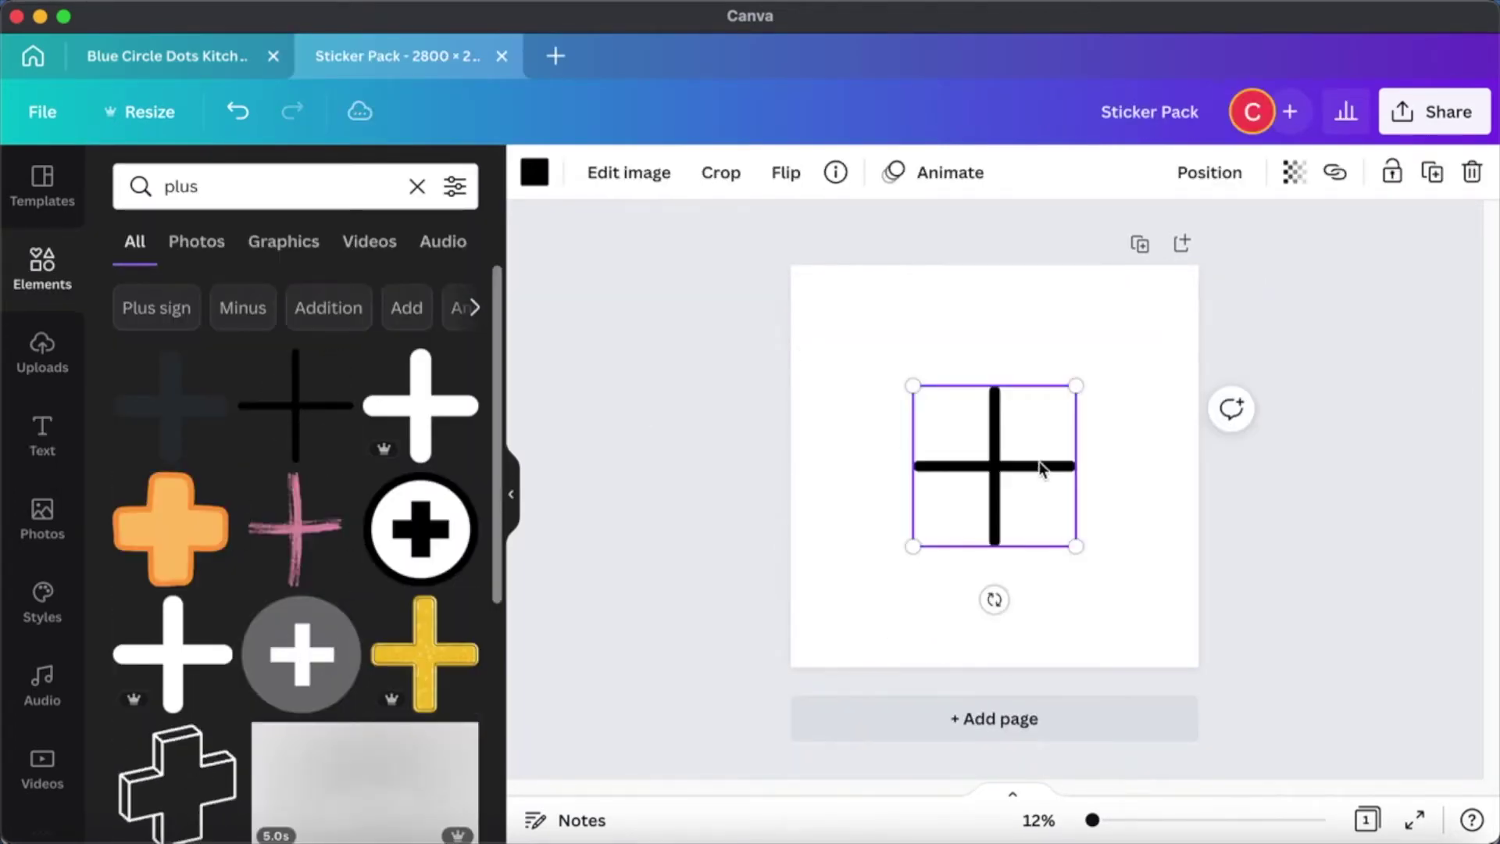
left_click_drag(912, 384, 776, 268)
left_click_drag(1077, 546, 1197, 666)
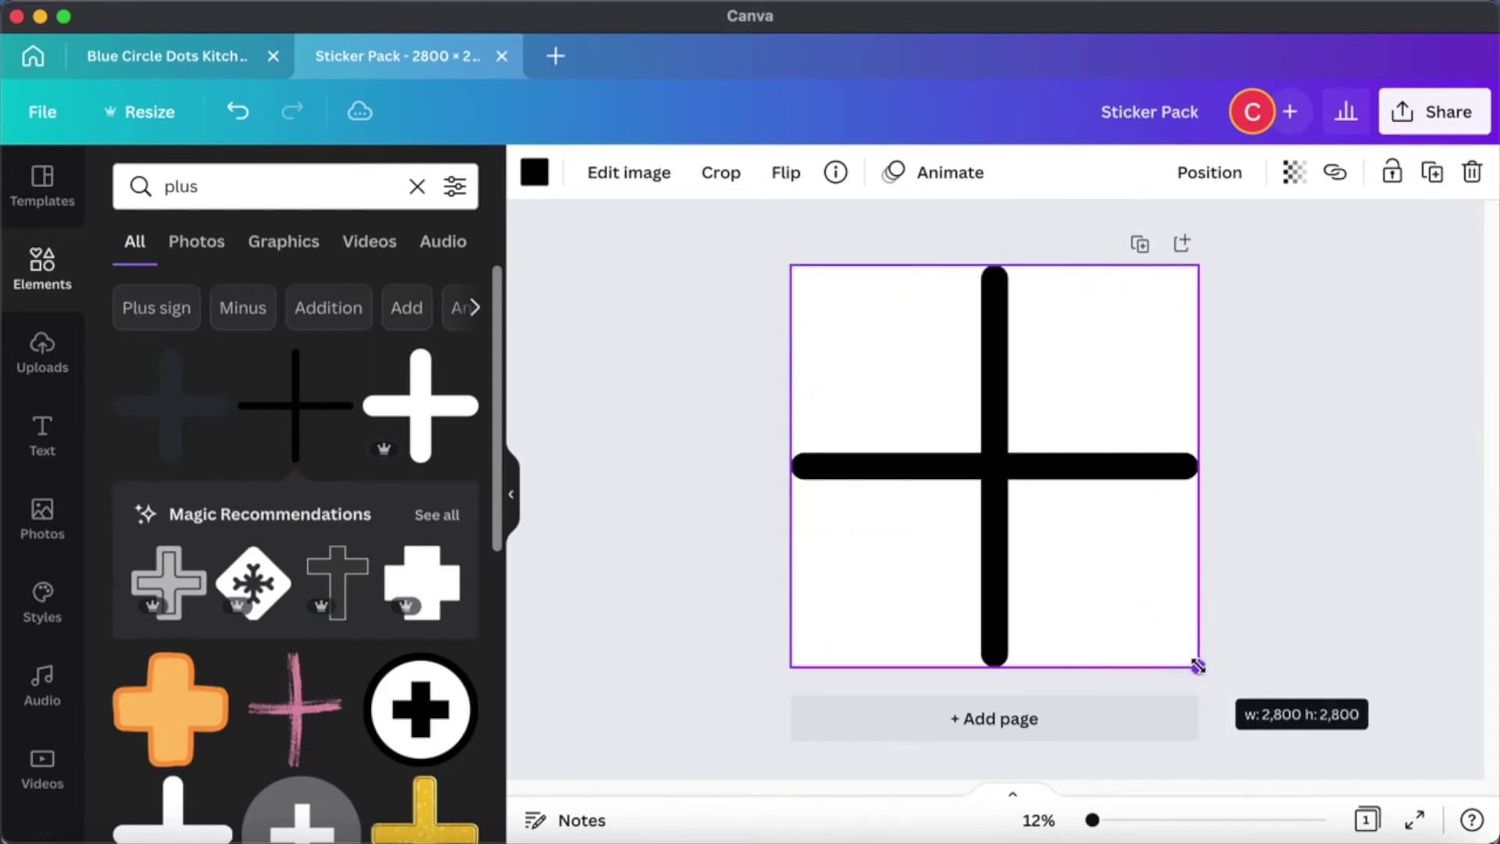
left_click(1314, 607)
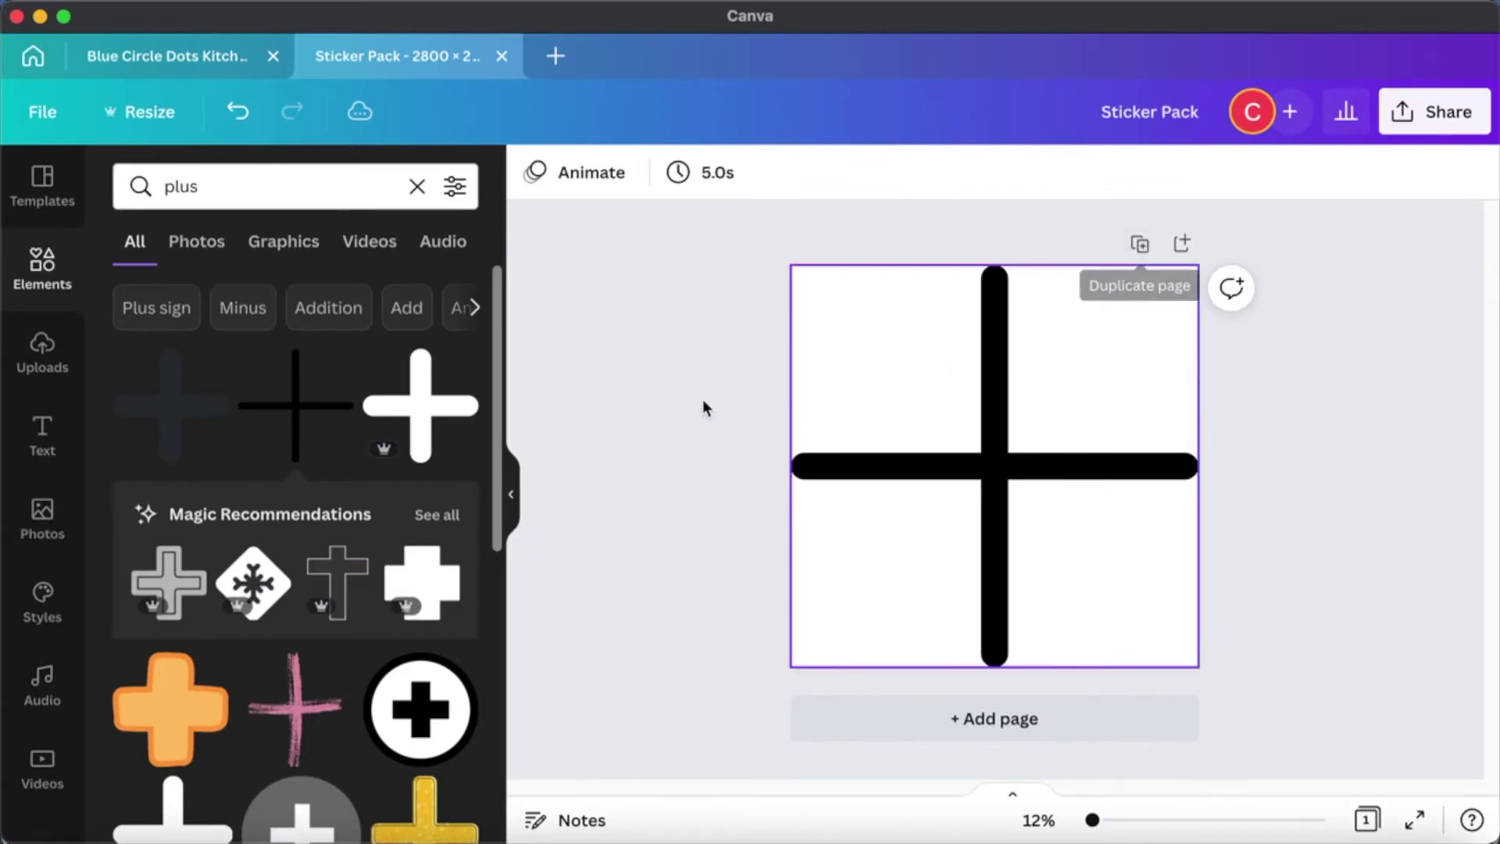
Copy all elements of the "BE YOURSELF" sticker from the label design and paste them into the Sticker Pack design.
left_click(161, 68)
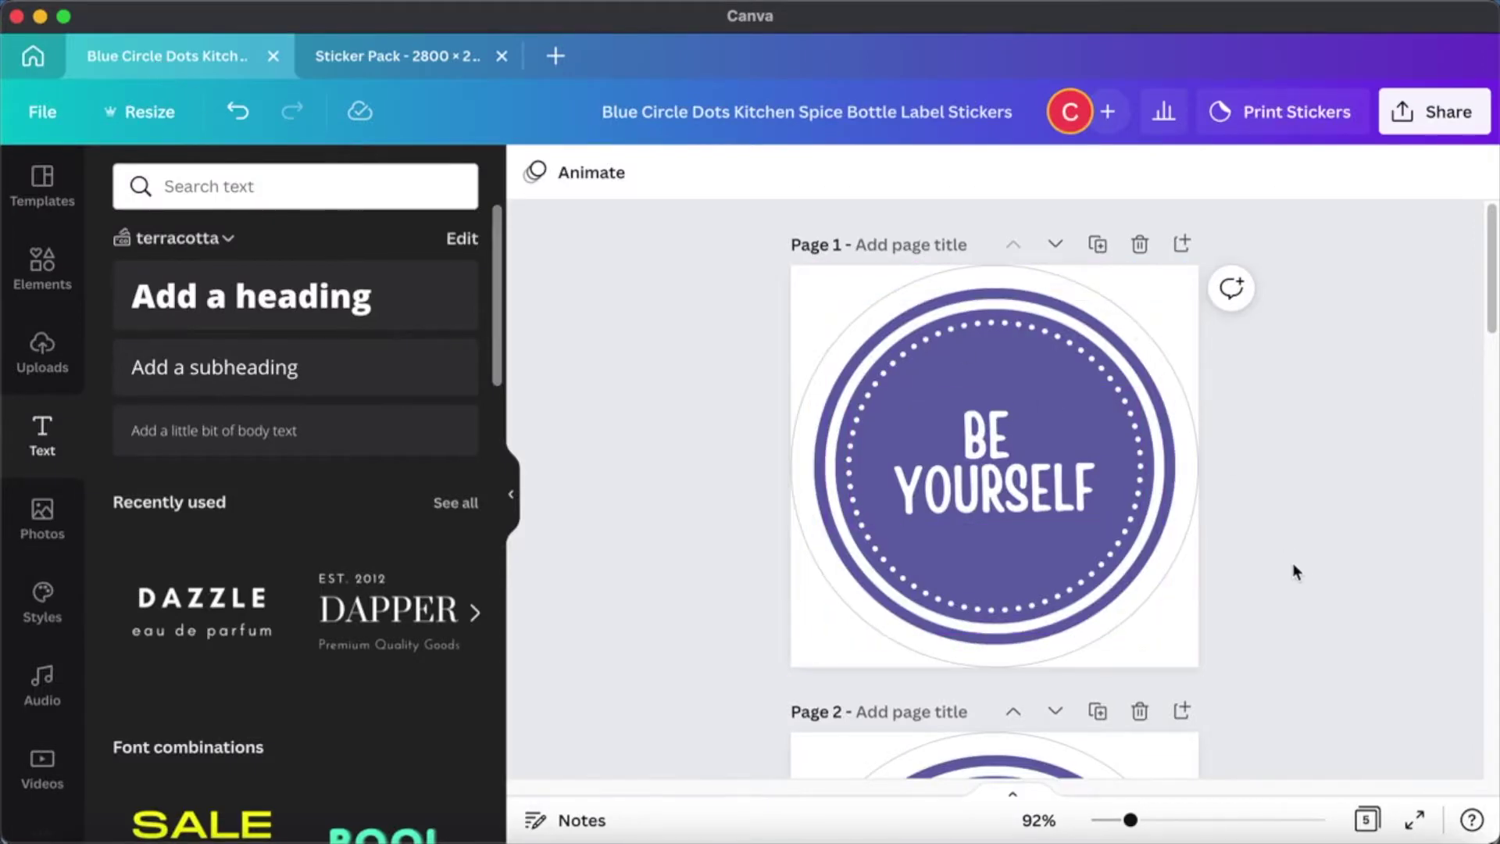
left_click_drag(1249, 711, 756, 336)
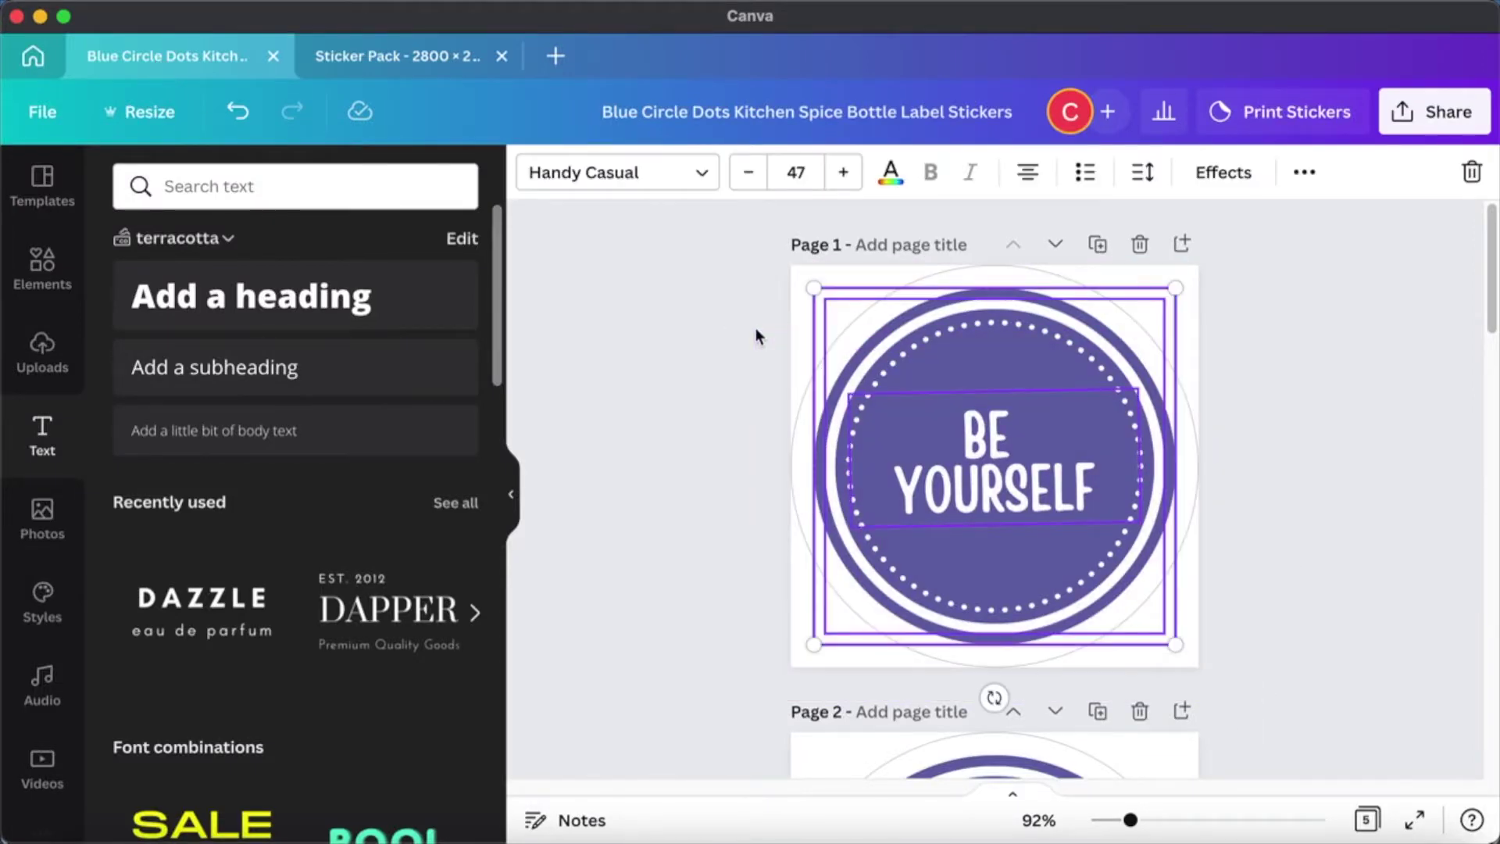
left_click(418, 56)
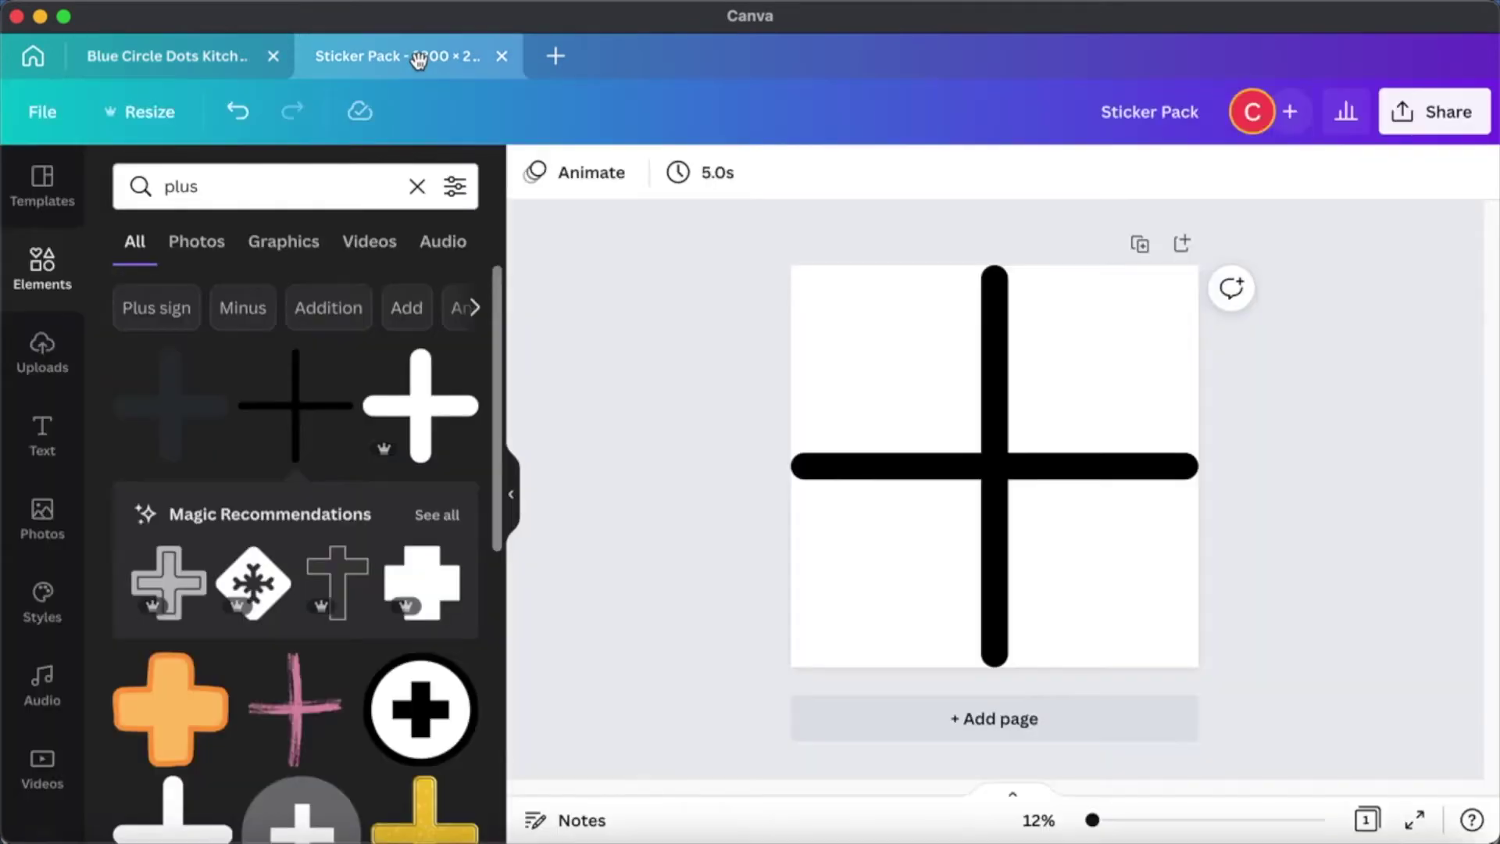
key("super+v")
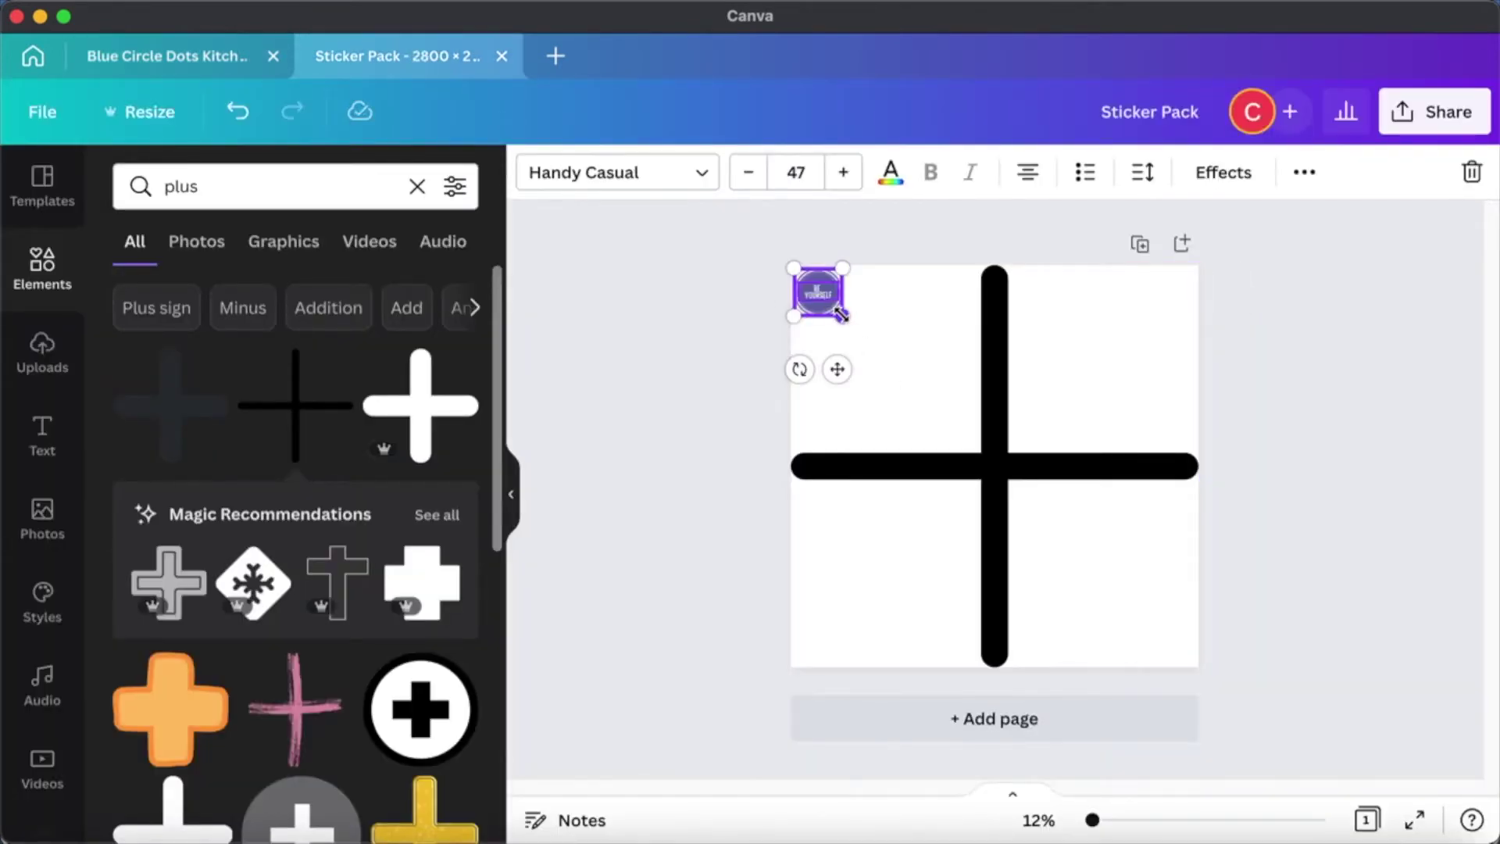
Enlarge the pasted "BE YOURSELF" sticker so it fills the upper-left quadrant of the plus sign.
left_click_drag(844, 316, 893, 402)
left_click(1315, 426)
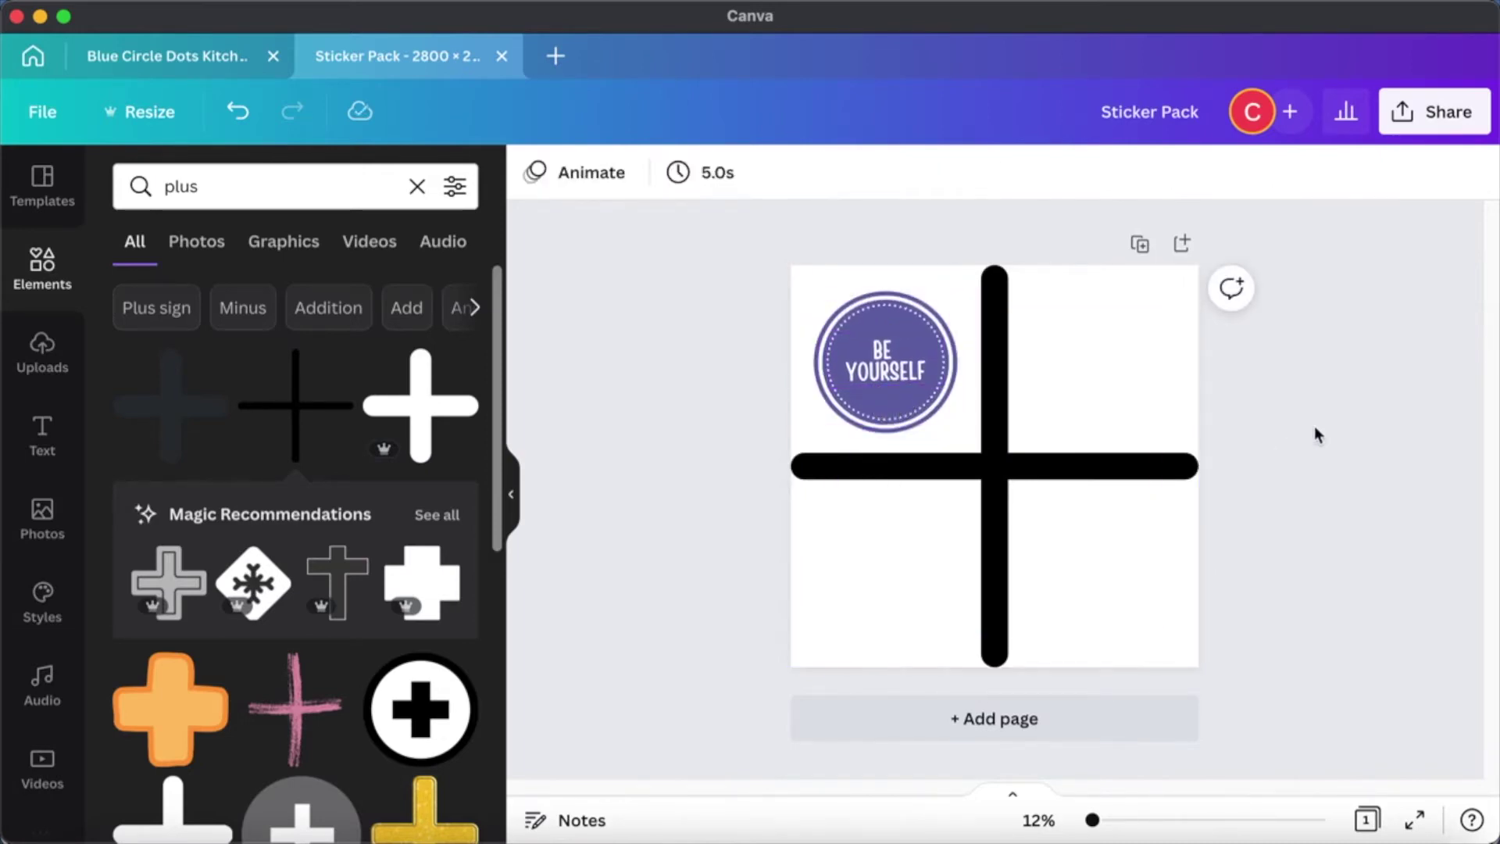
Copy all elements of the "RISE ABOVE" sticker on page 2 of the label design and paste them into the Sticker Pack design.
left_click(166, 56)
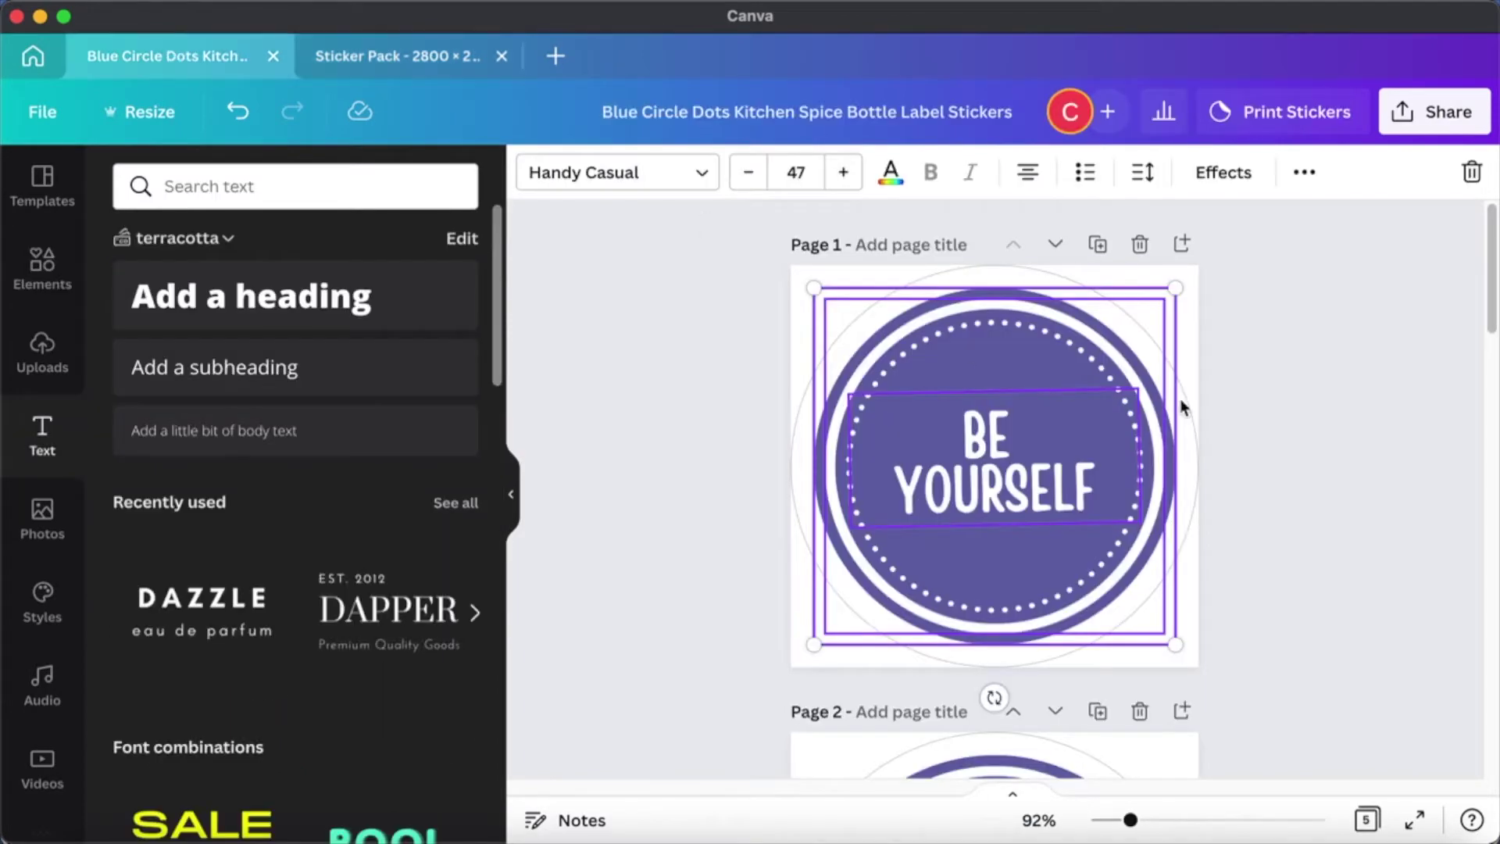
scroll(1315, 431, "down", 2)
scroll(1314, 432, "down", 8)
left_click_drag(1260, 532, 804, 307)
left_click(393, 54)
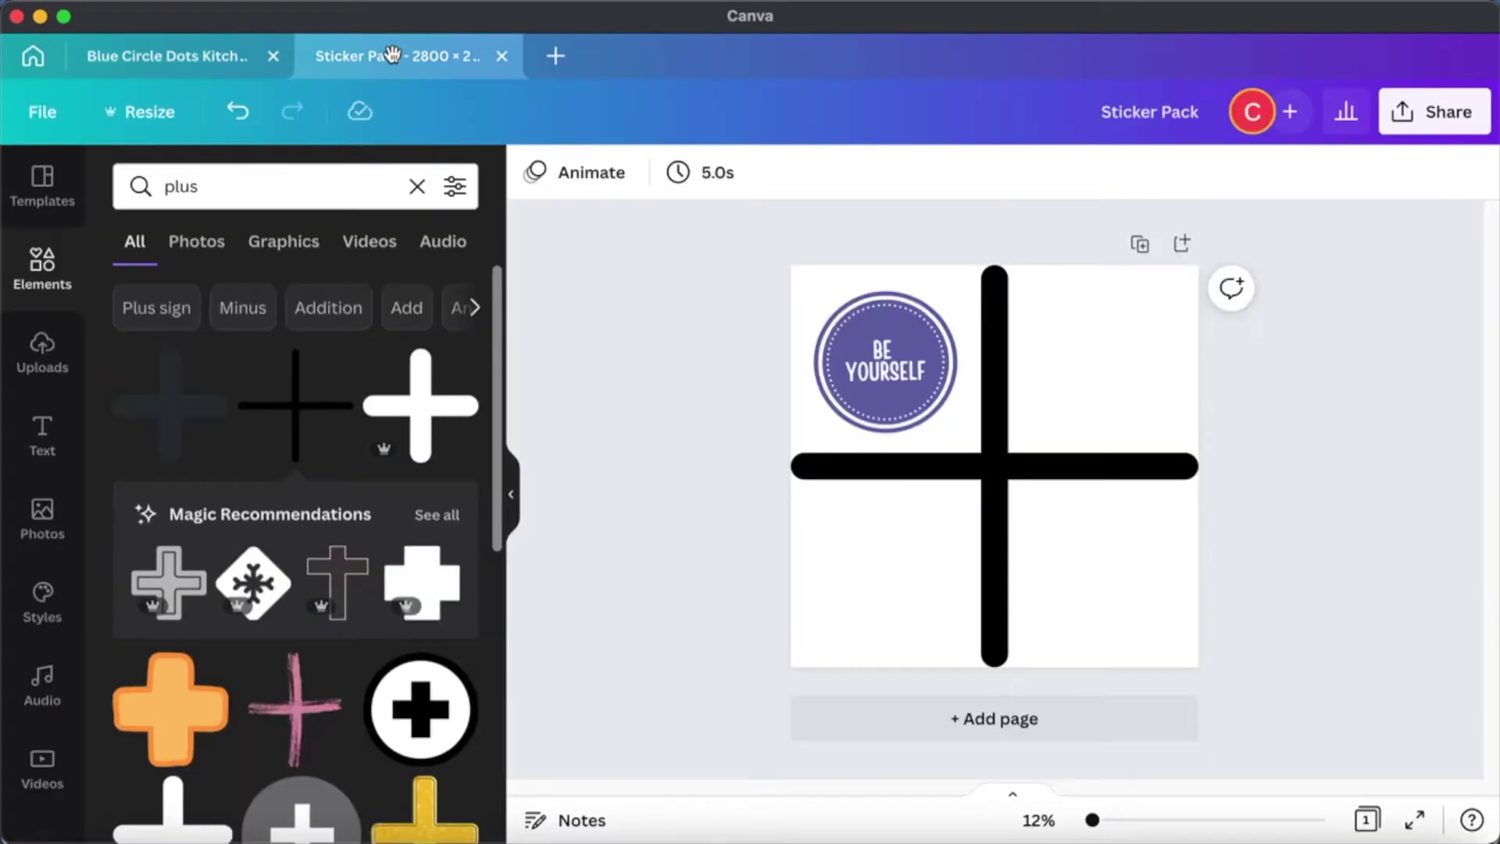
key("super+v")
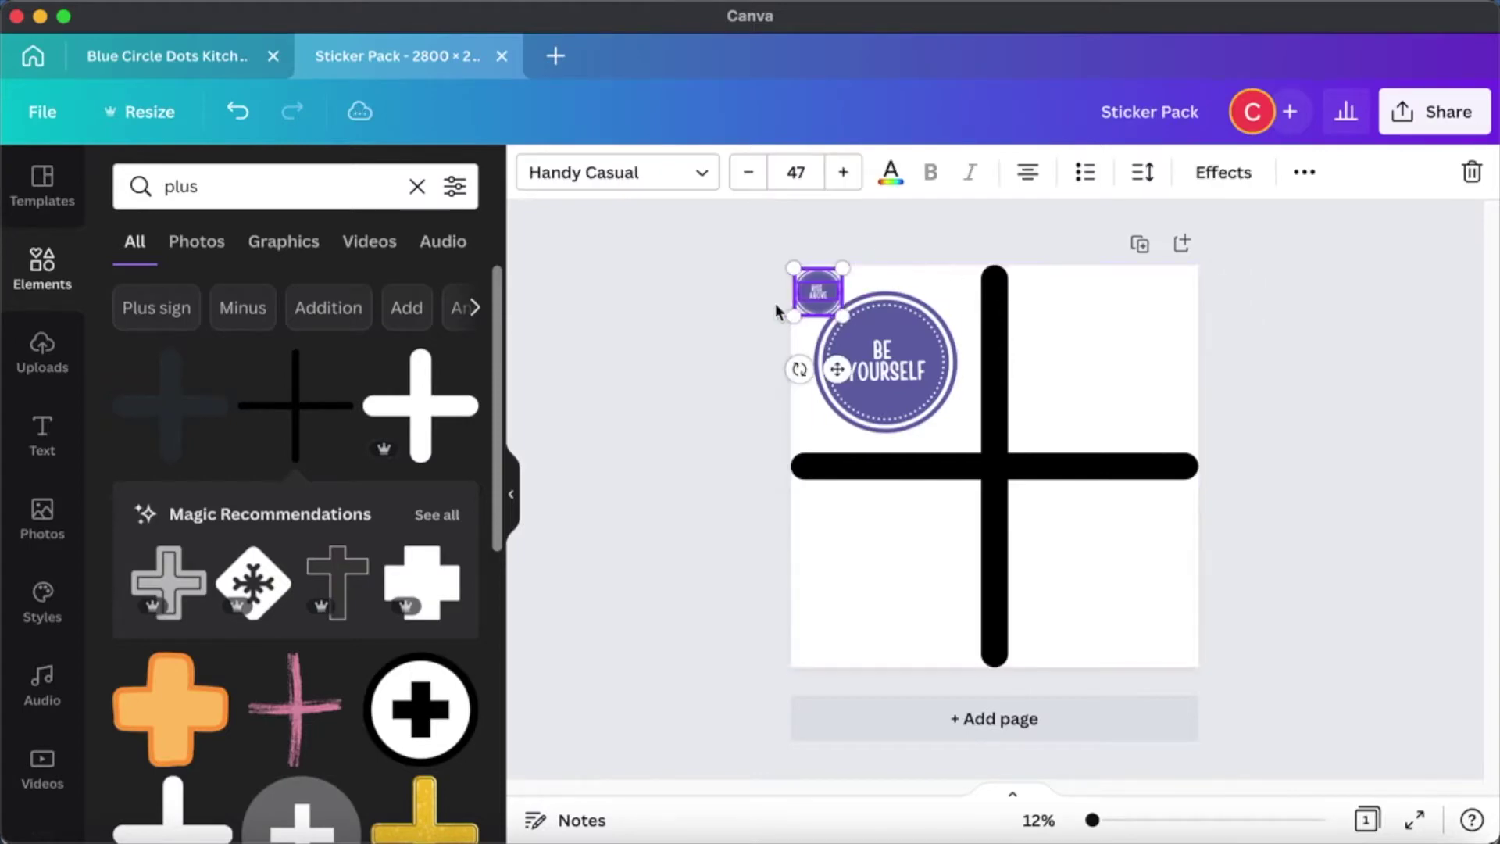
Move the "RISE ABOVE" sticker into the upper-right quadrant and enlarge it to match the "BE YOURSELF" sticker.
left_click_drag(816, 293, 1172, 422)
left_click_drag(1097, 372, 1125, 356)
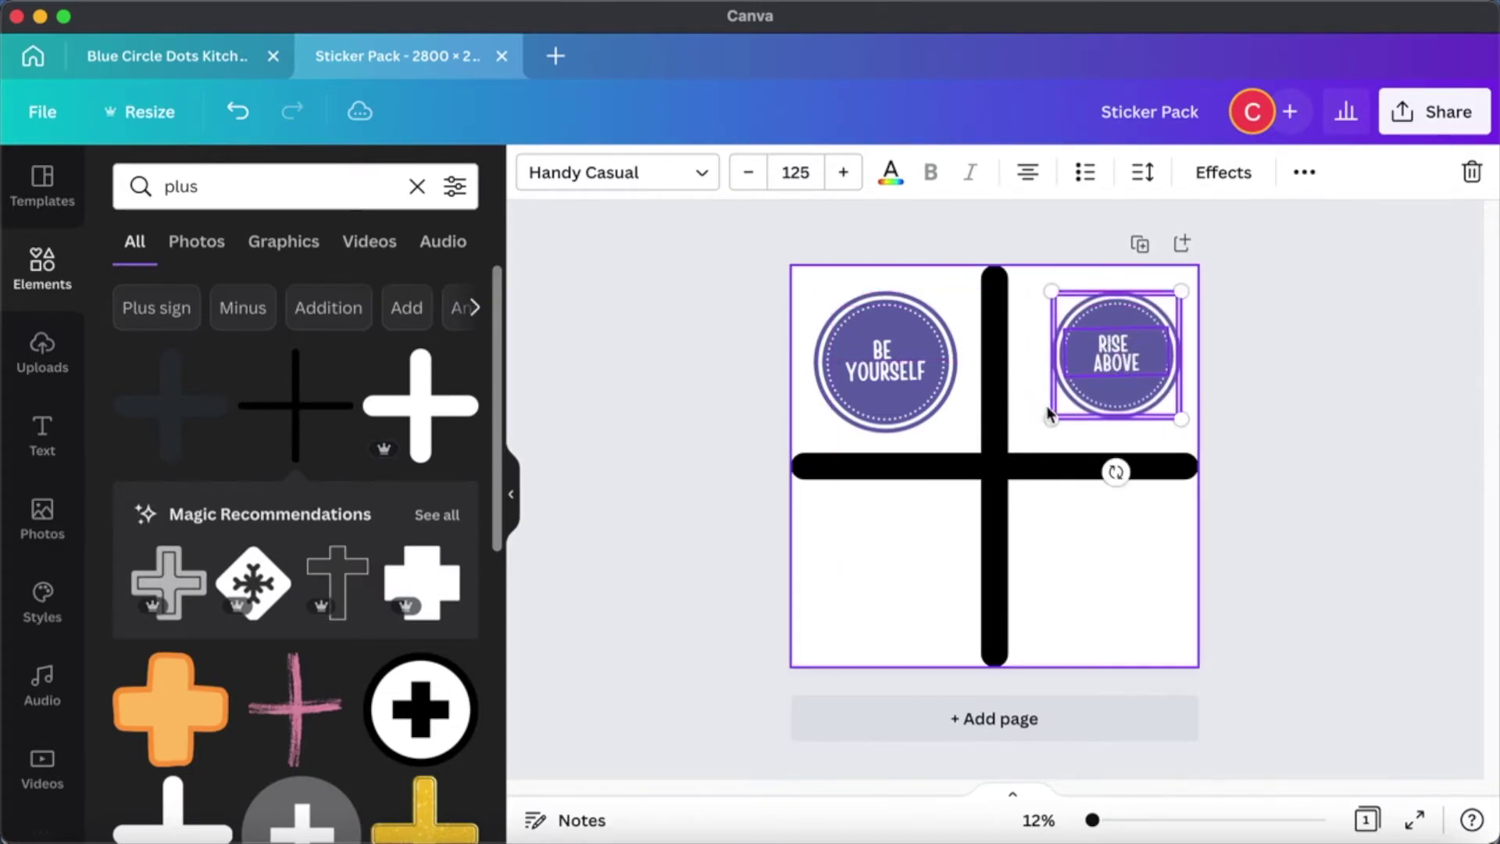
left_click_drag(1052, 419, 1036, 435)
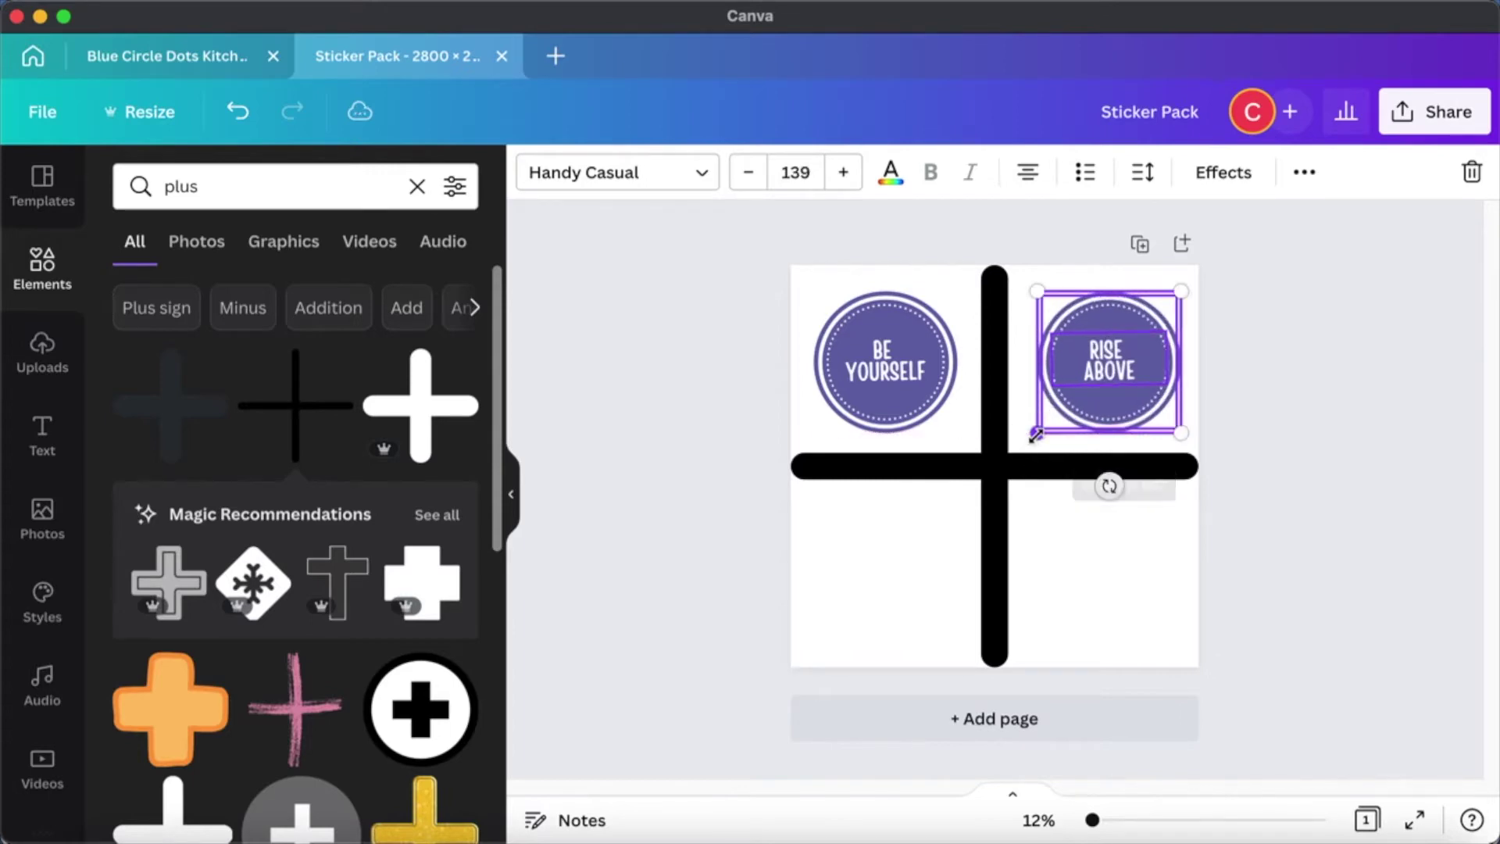
left_click(1266, 429)
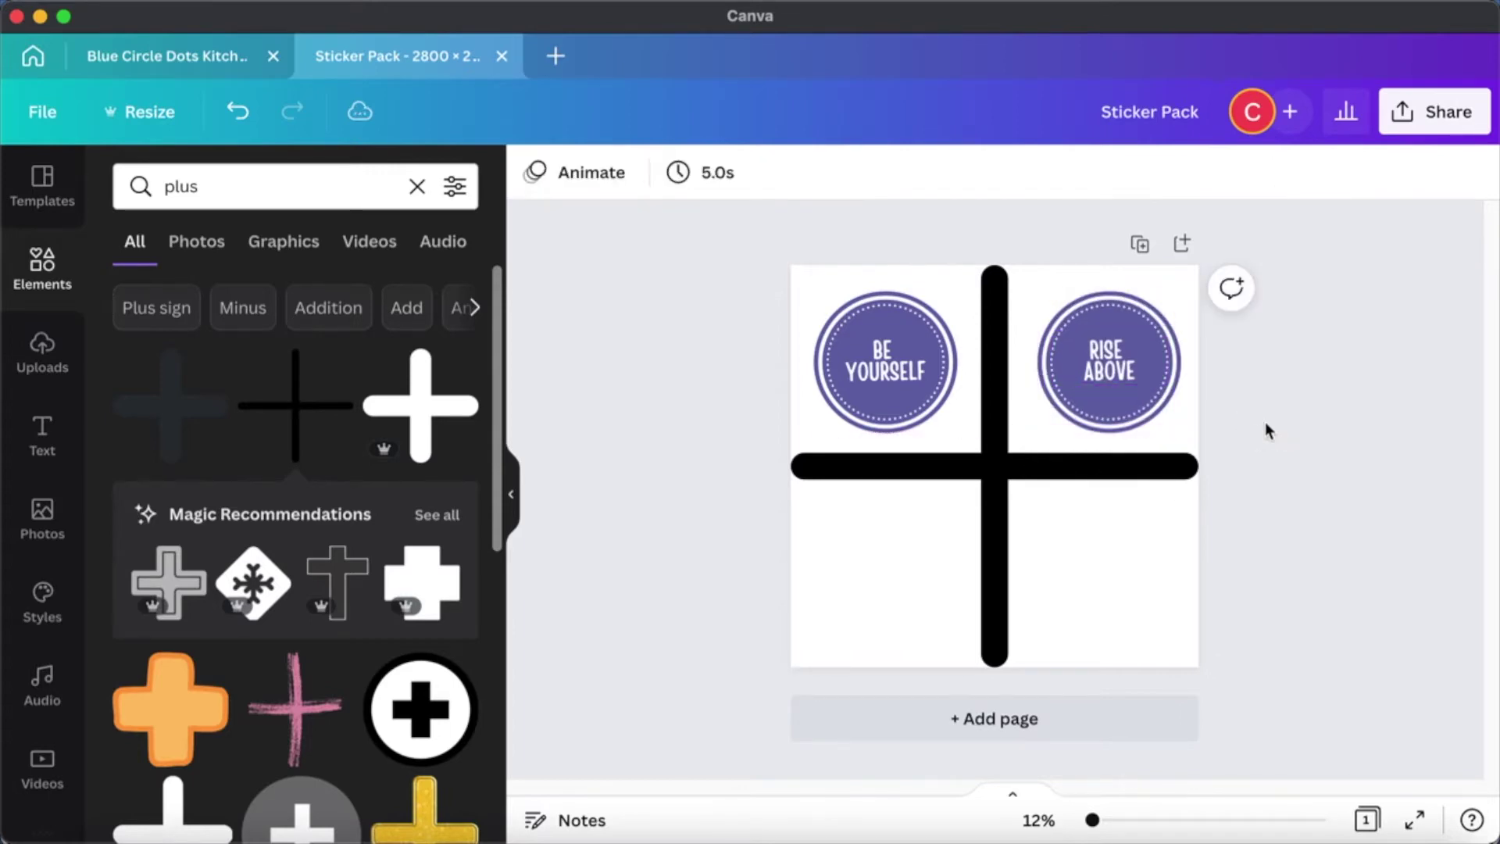
Copy all elements of the "YOU MATTER" sticker on page 3 of the label design and paste them into the Sticker Pack design.
left_click(201, 57)
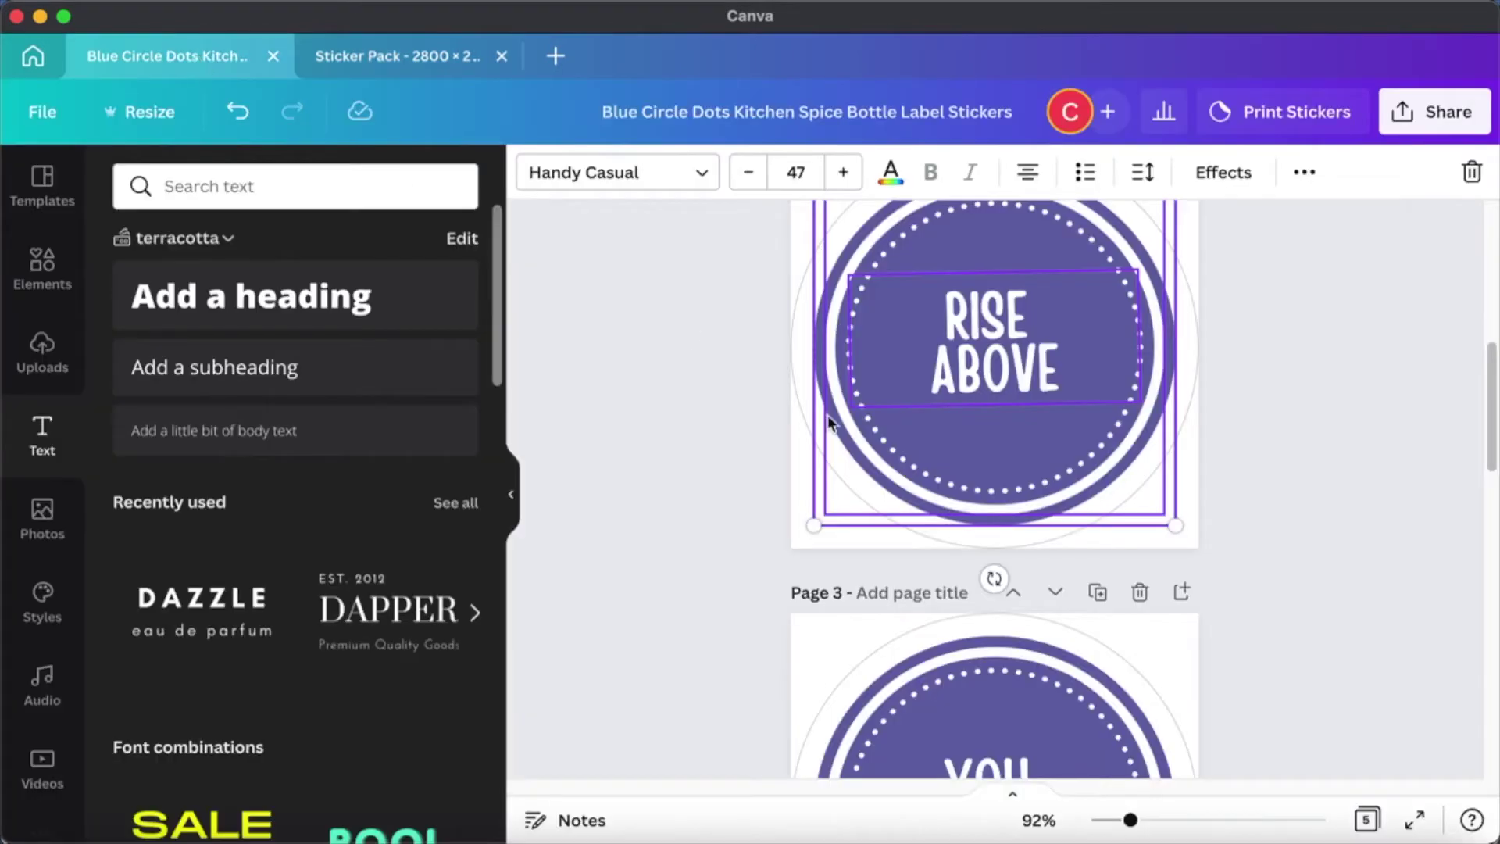
scroll(866, 444, "down", 5)
left_click_drag(717, 228, 1131, 509)
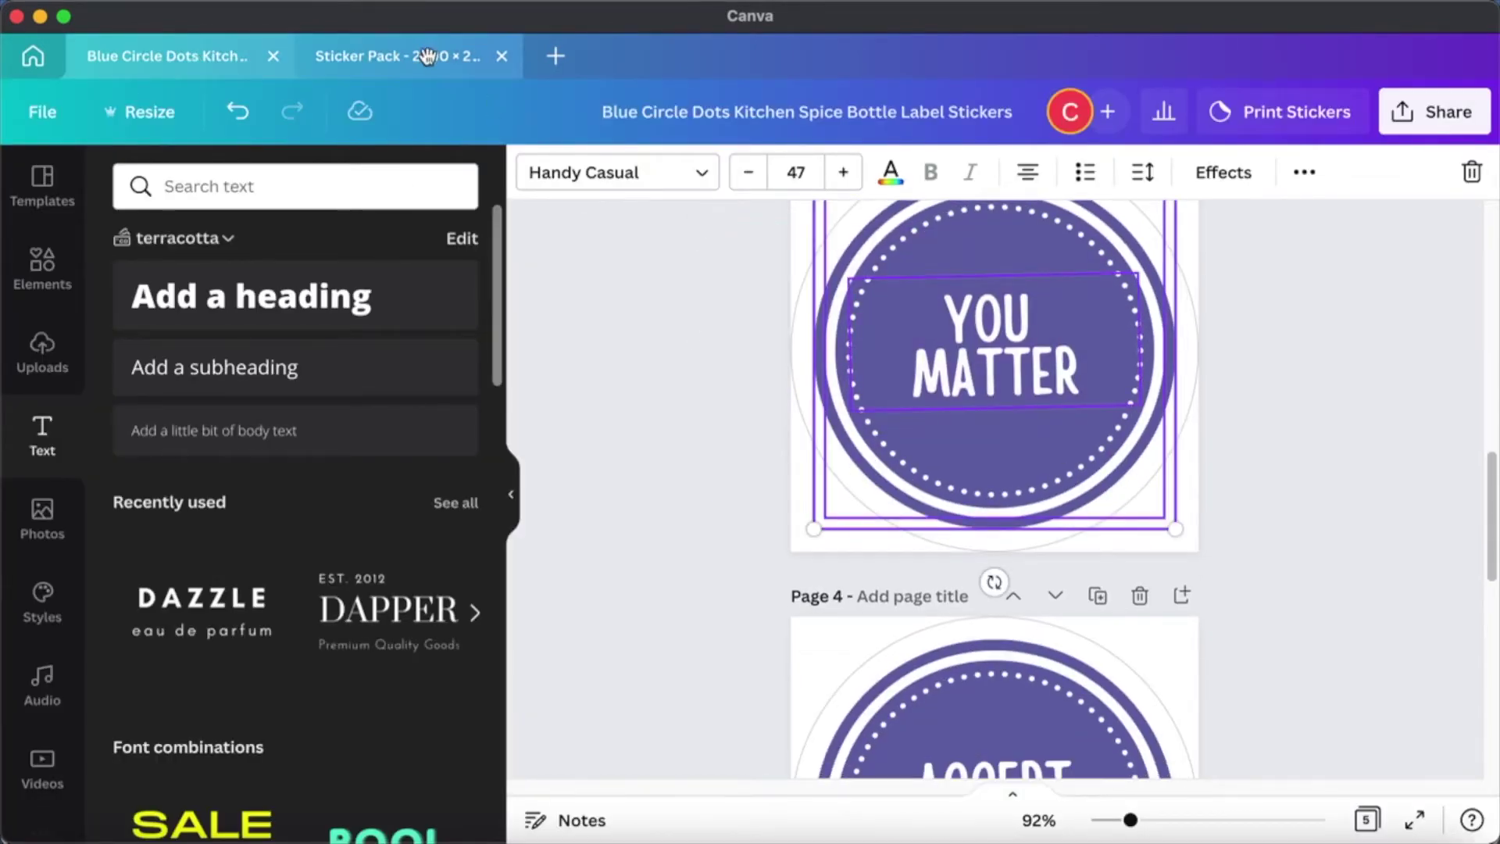
left_click(396, 55)
key("ctrl+v")
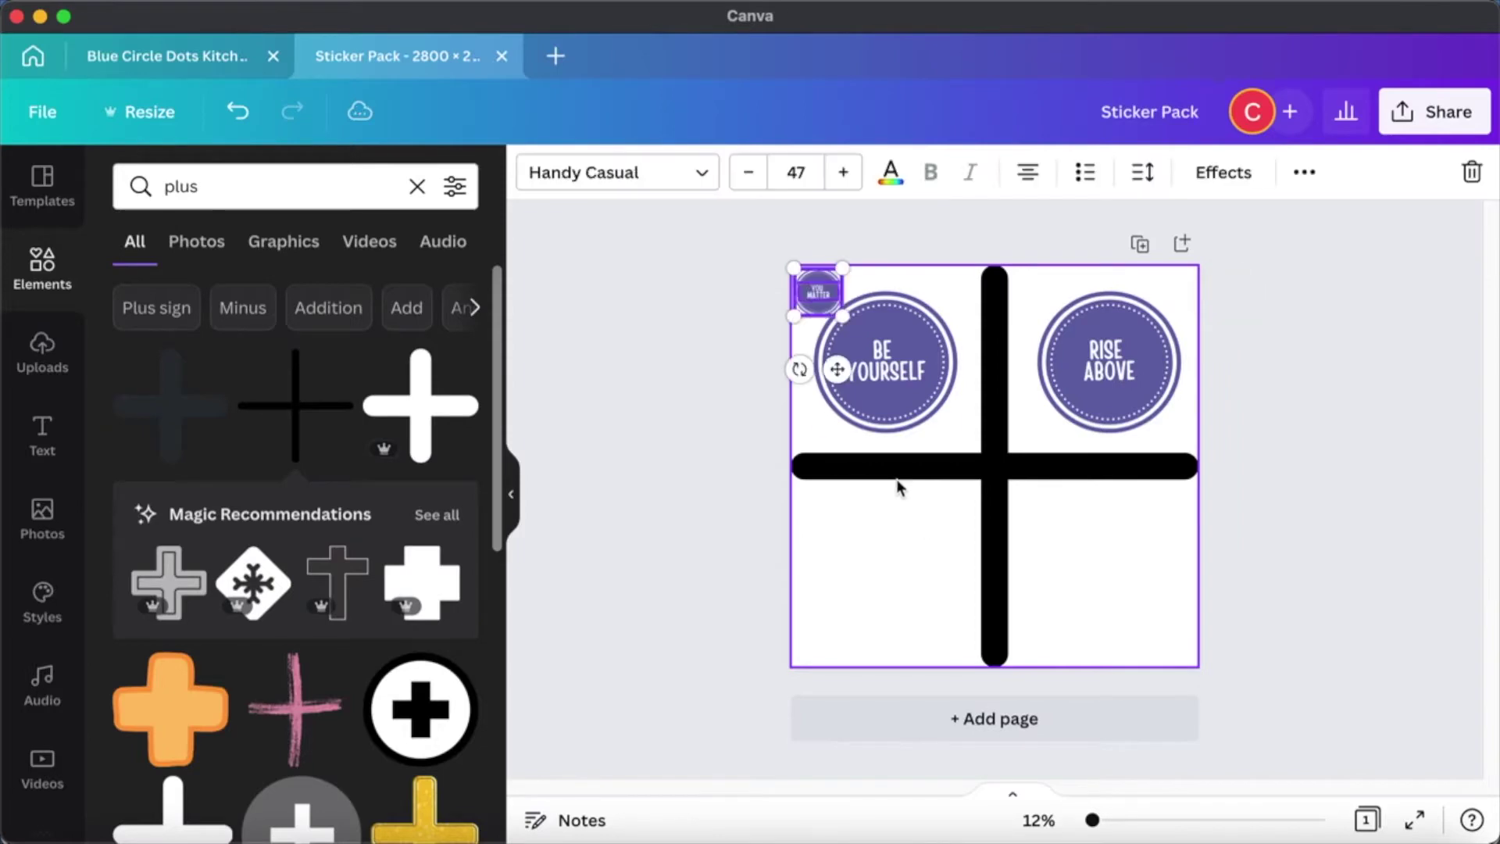
Place the "YOU MATTER" sticker in the lower-left quadrant and size it to match the upper stickers.
left_click_drag(815, 297, 971, 647)
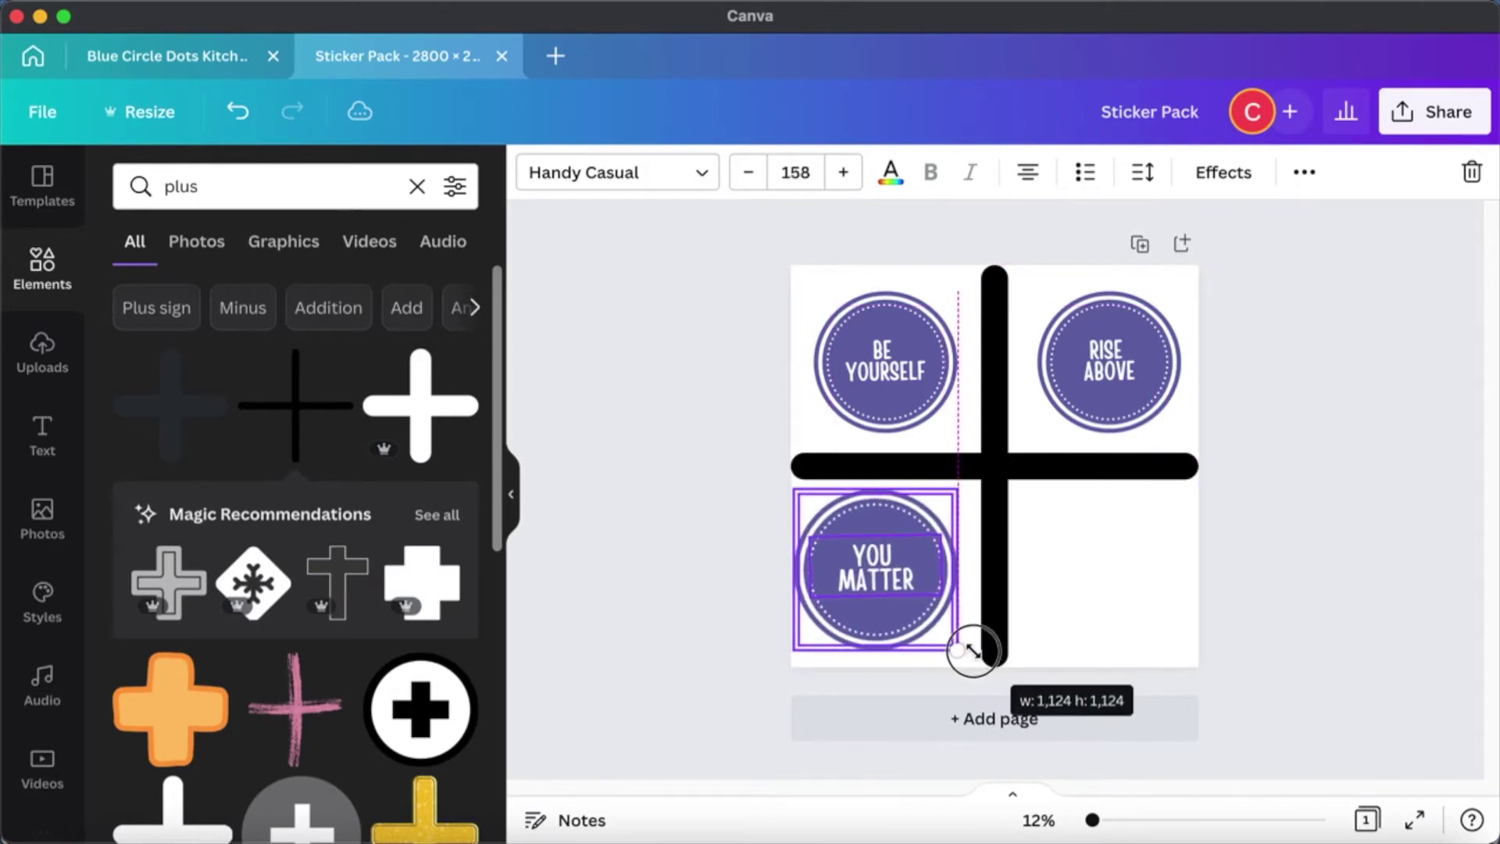
left_click_drag(894, 589, 912, 592)
left_click_drag(973, 650, 948, 626)
left_click_drag(884, 567, 880, 585)
left_click(1296, 539)
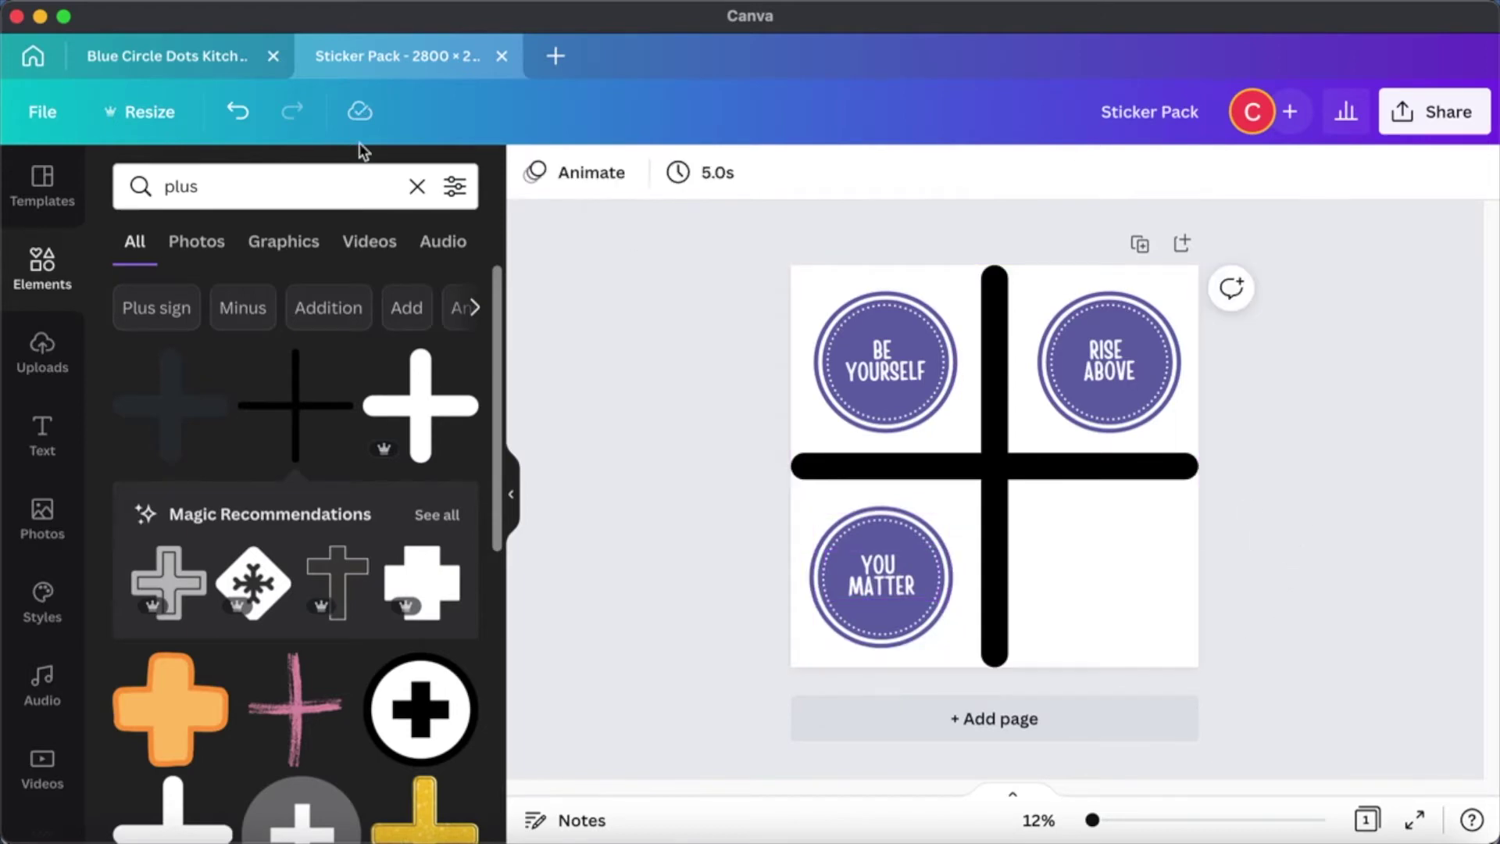
Copy all elements of the "ACCEPT YOURSELF" sticker on page 4 of the label design and paste them into the Sticker Pack design.
left_click(212, 56)
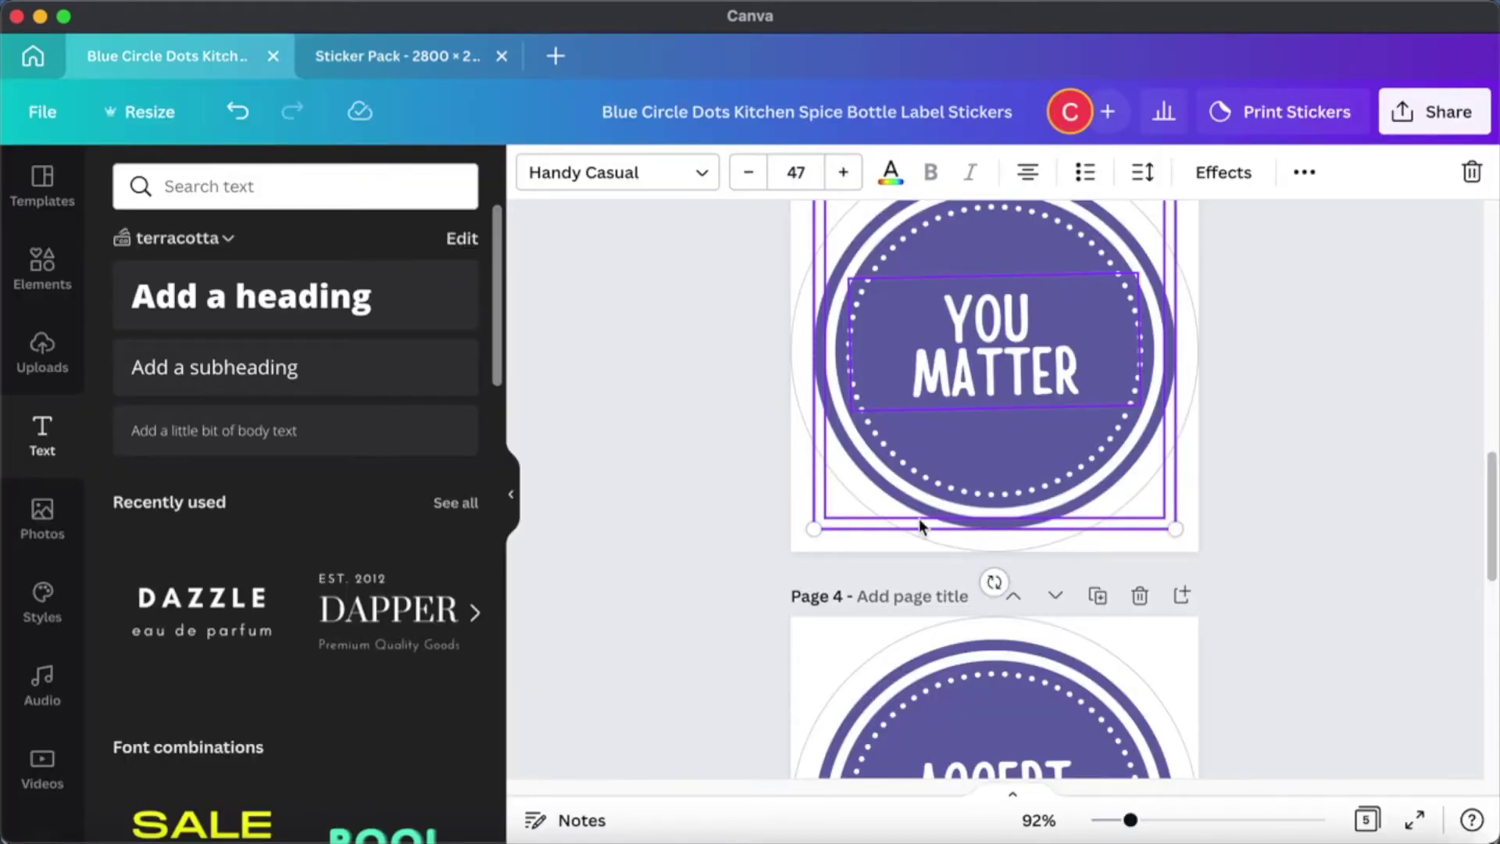
scroll(891, 516, "down", 5)
left_click_drag(720, 371, 1104, 688)
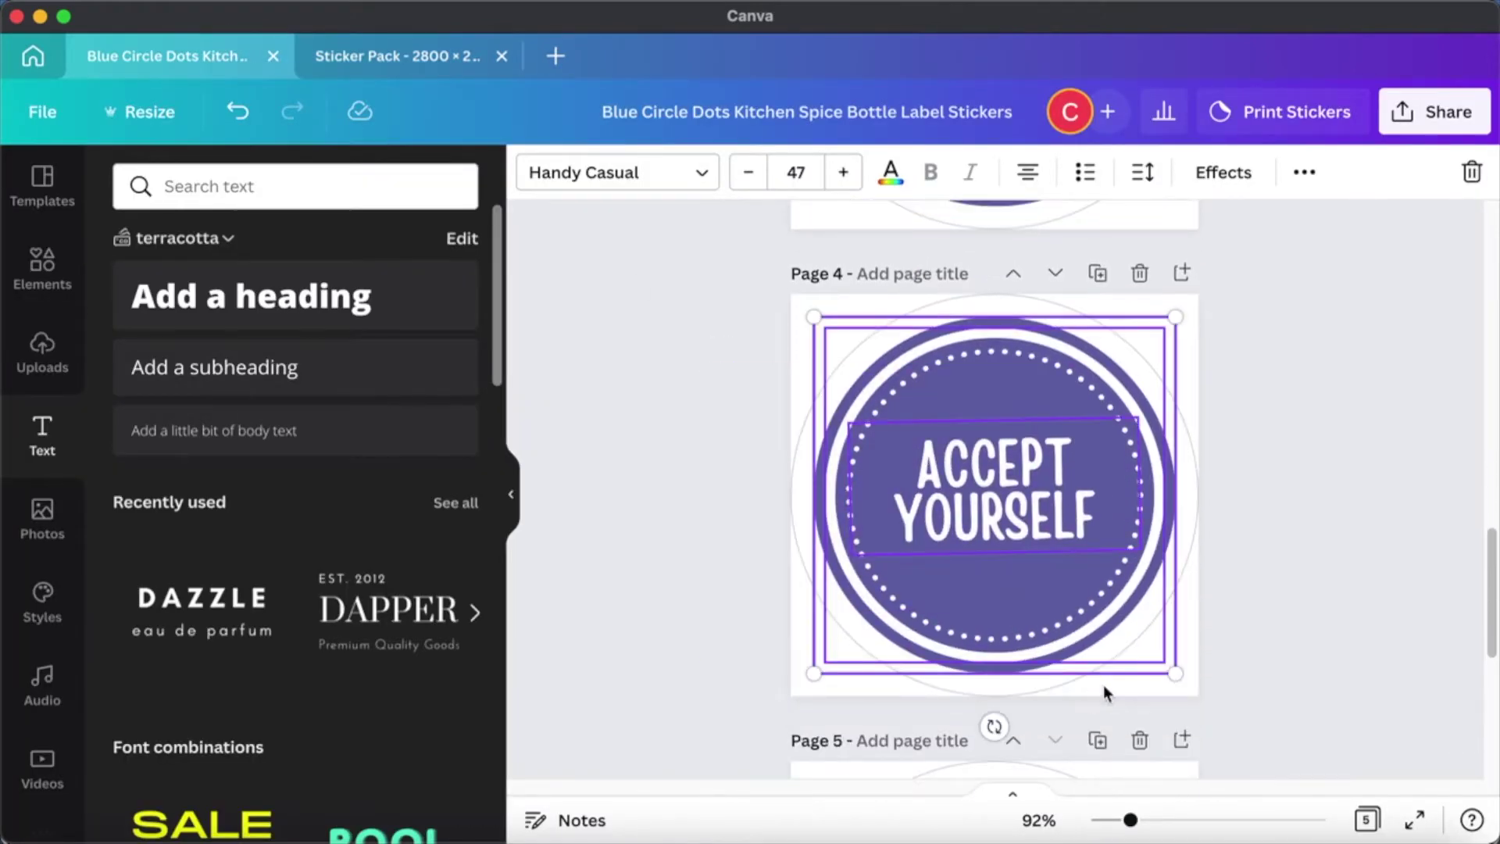
left_click(469, 63)
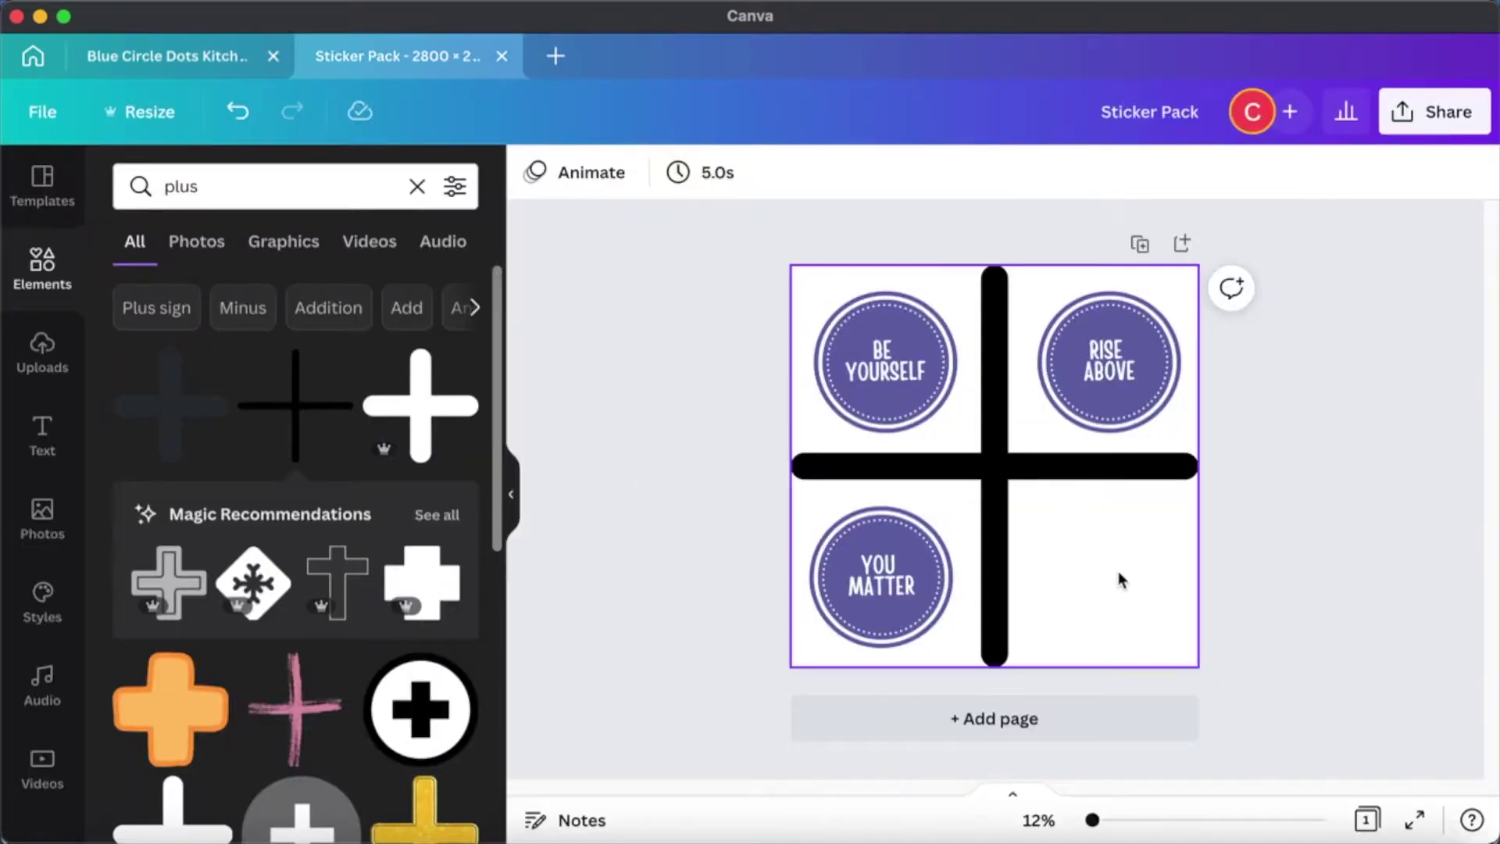
key("cmd+v")
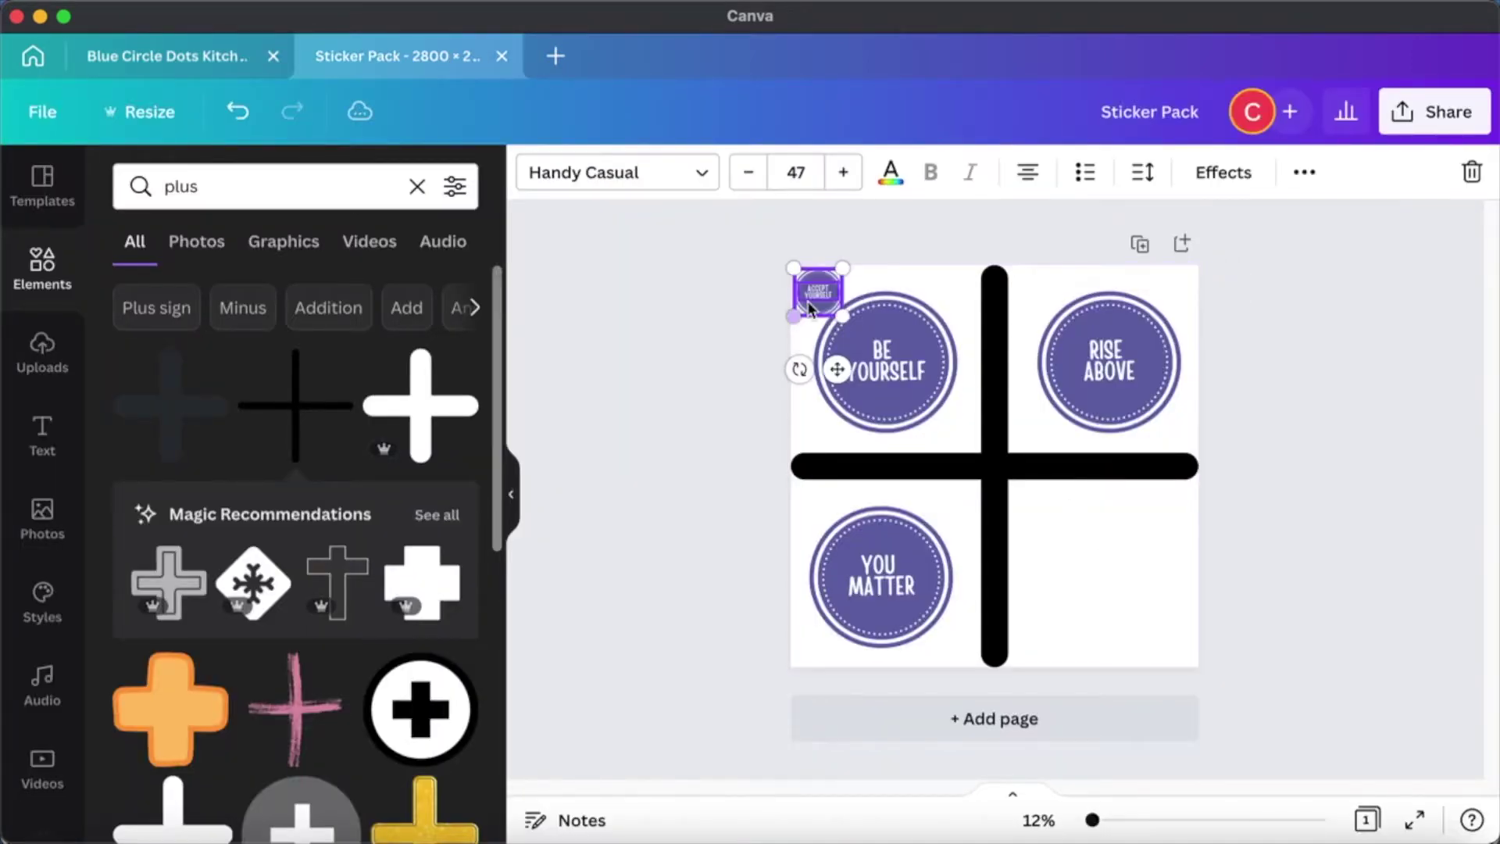
Place the "ACCEPT YOURSELF" sticker in the lower-right quadrant and enlarge it to match the other three stickers.
left_click_drag(815, 297, 1166, 652)
left_click_drag(1126, 600, 1138, 592)
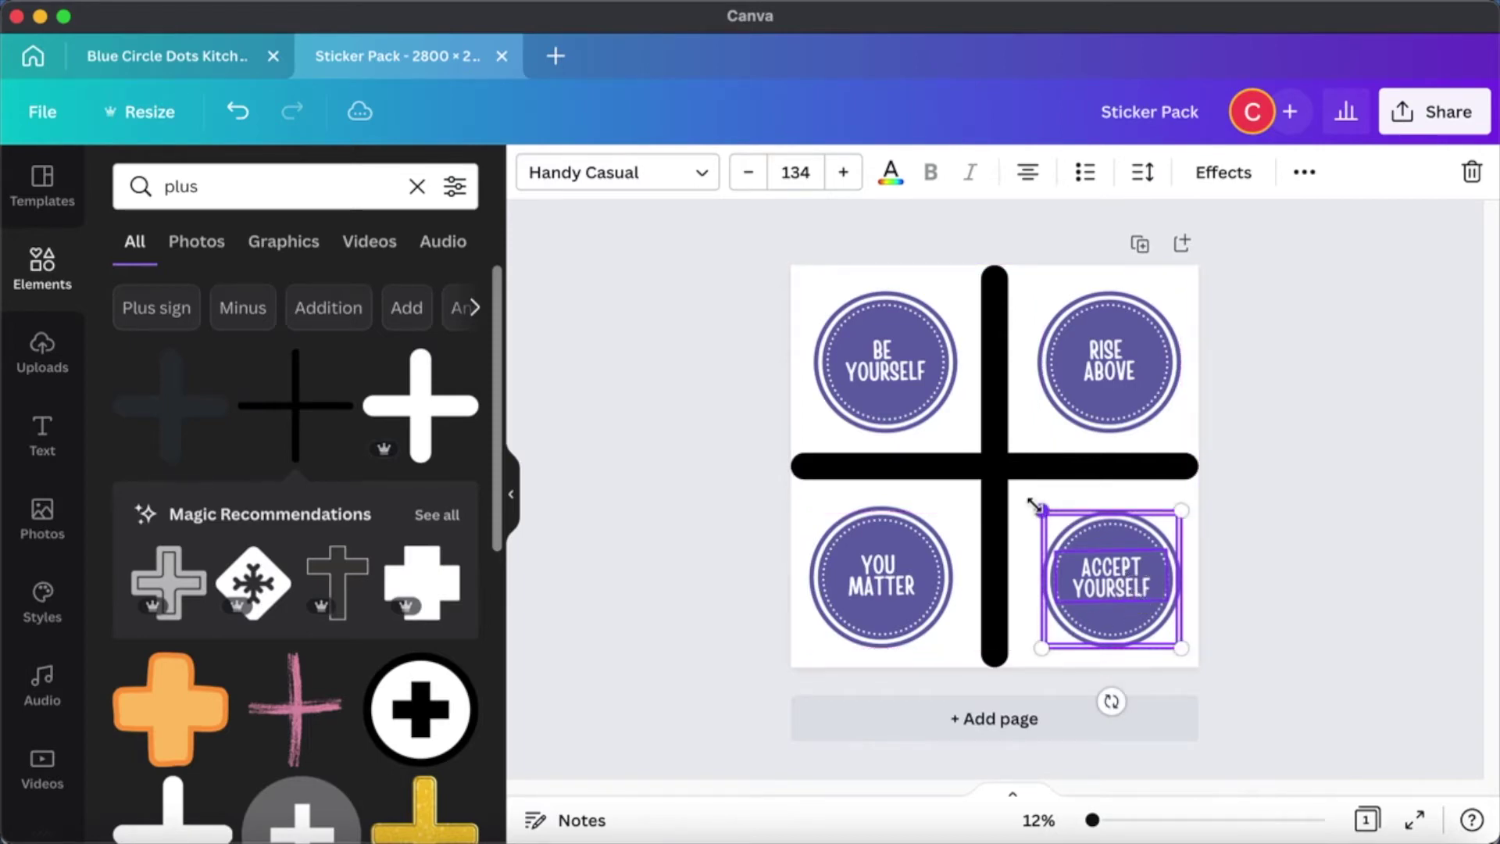
left_click_drag(1039, 510, 1038, 511)
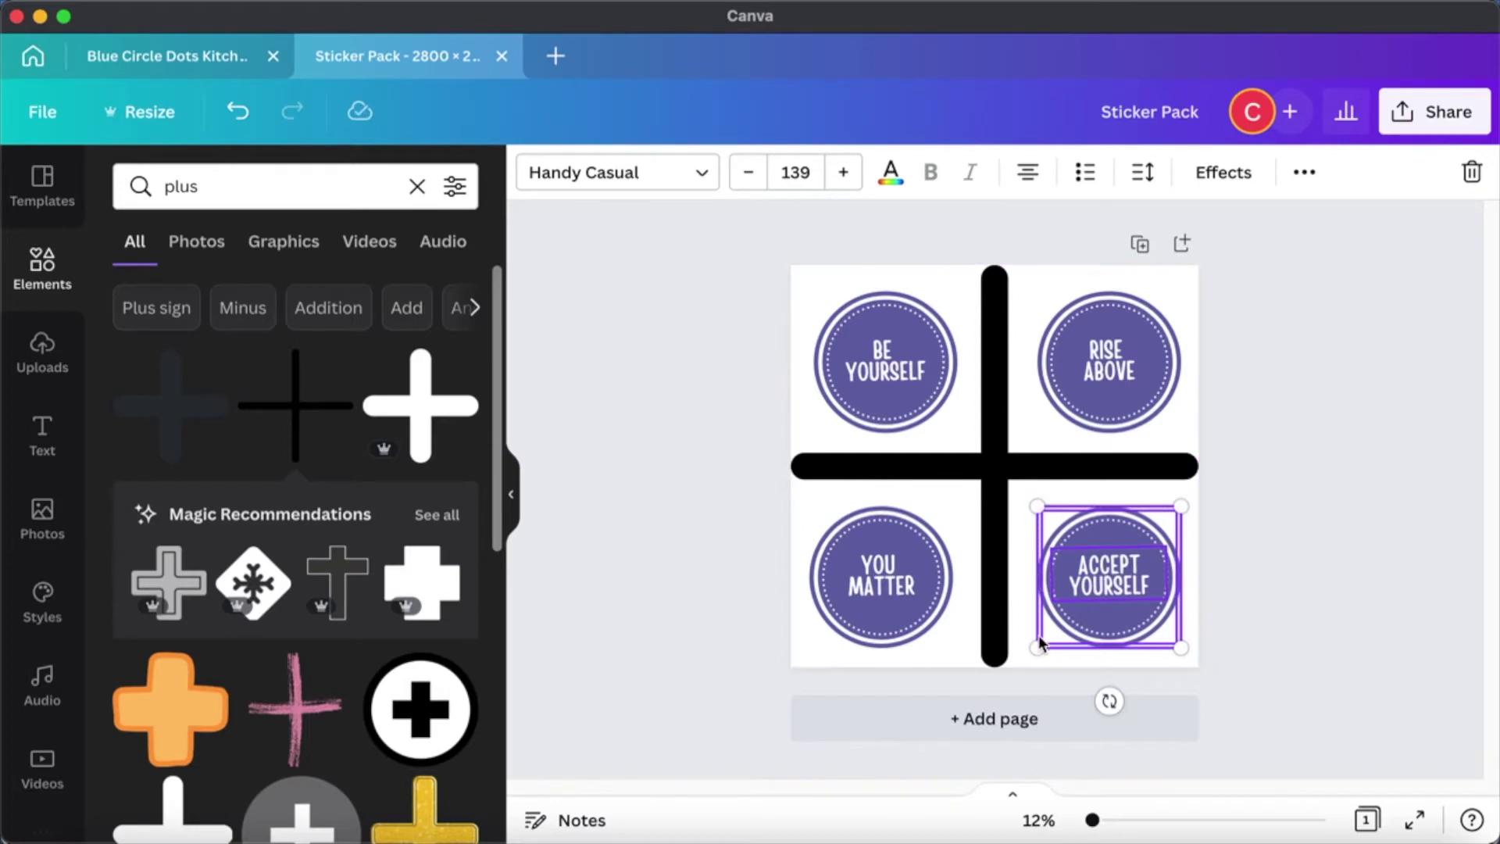
mouse_move(1037, 648)
left_mouse_down()
mouse_move(1029, 659)
mouse_move(1034, 649)
left_mouse_up()
left_click(1311, 512)
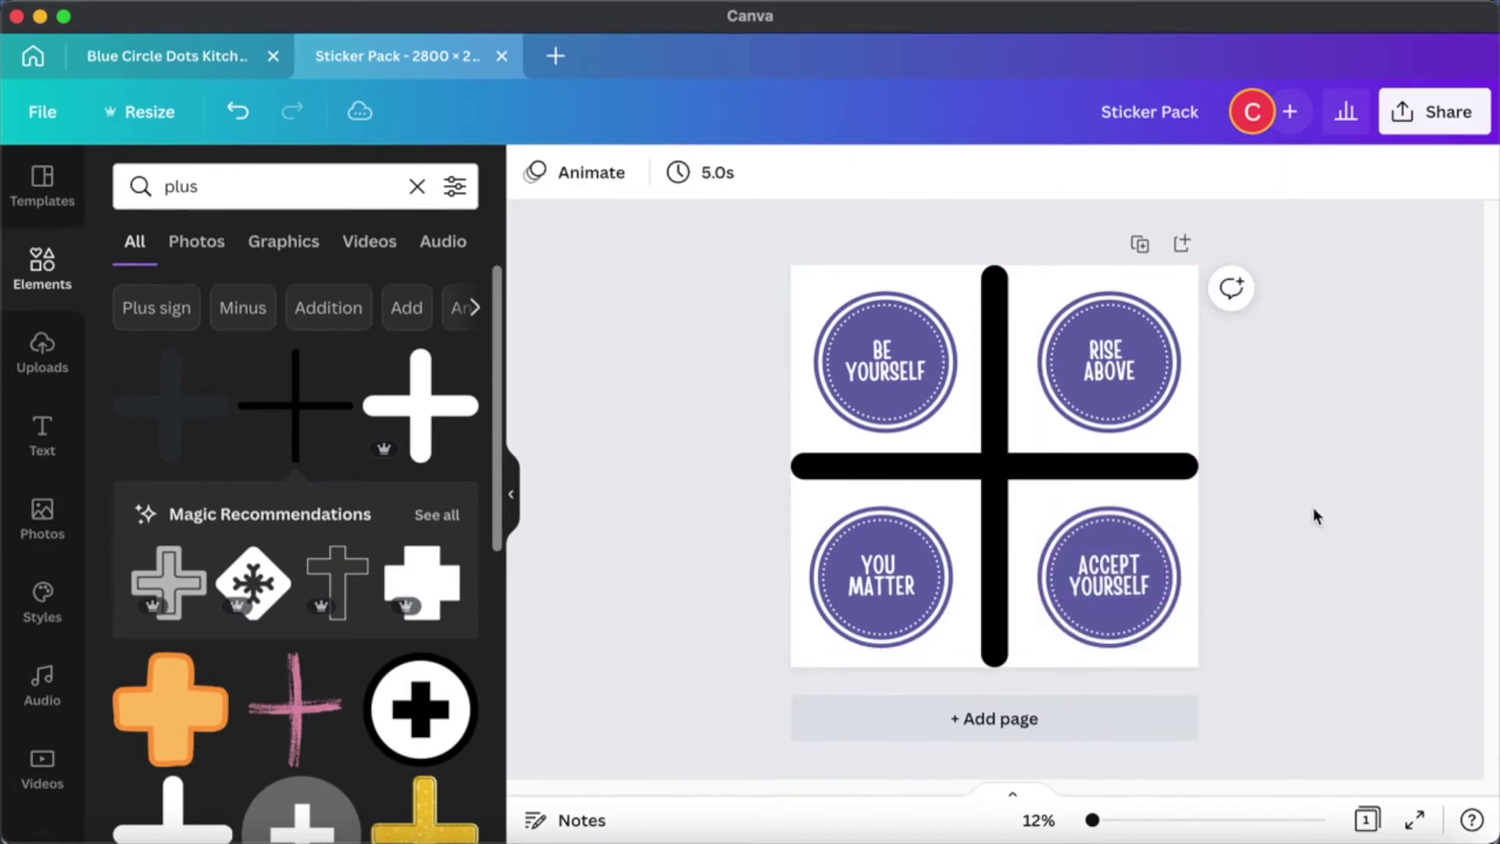
Delete the black plus sign used as a placement guide from the page.
left_click(1000, 453)
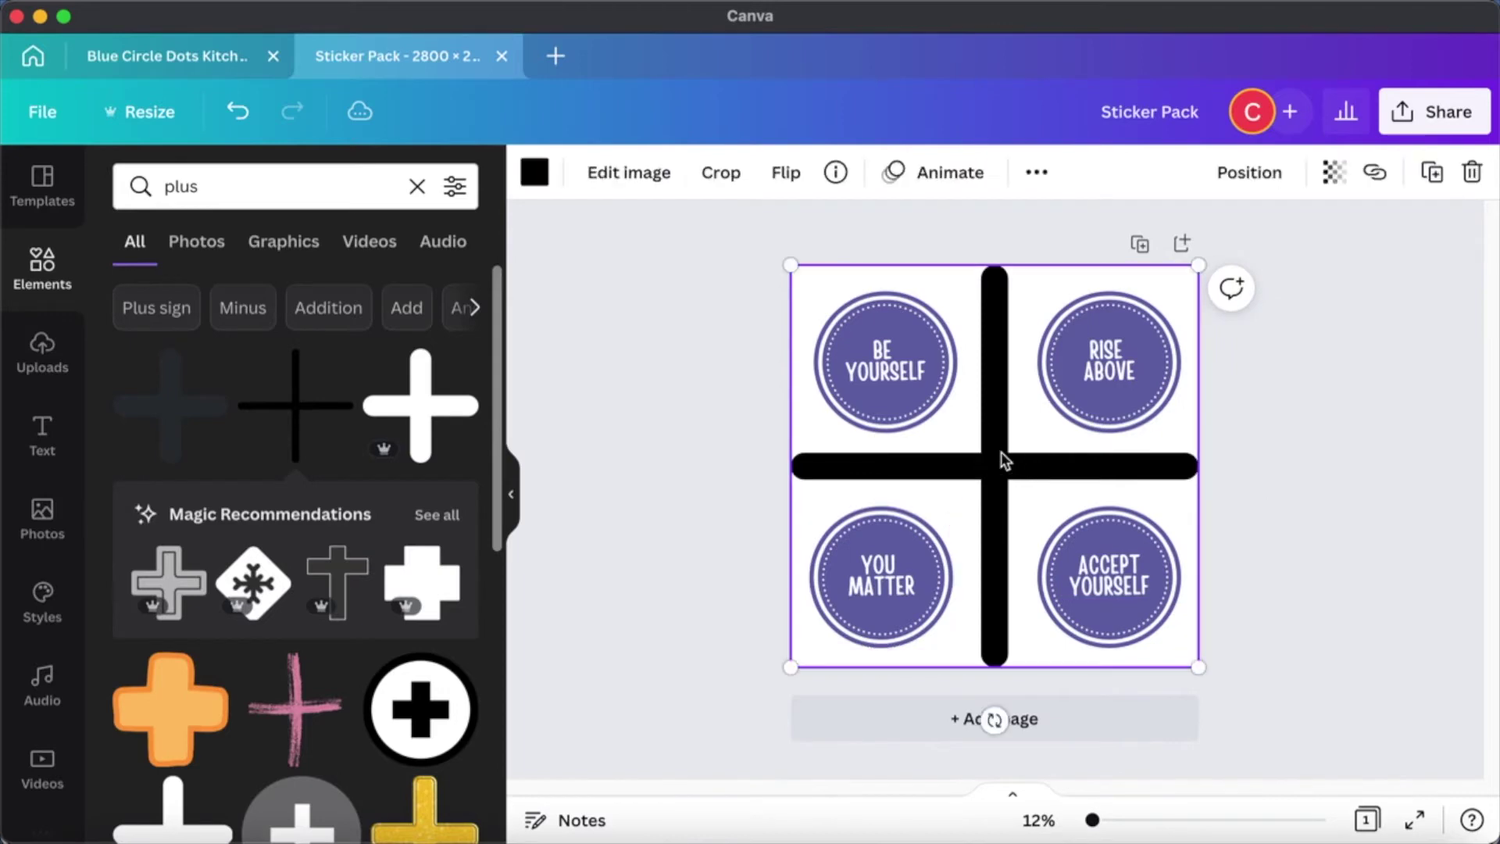
key("Delete")
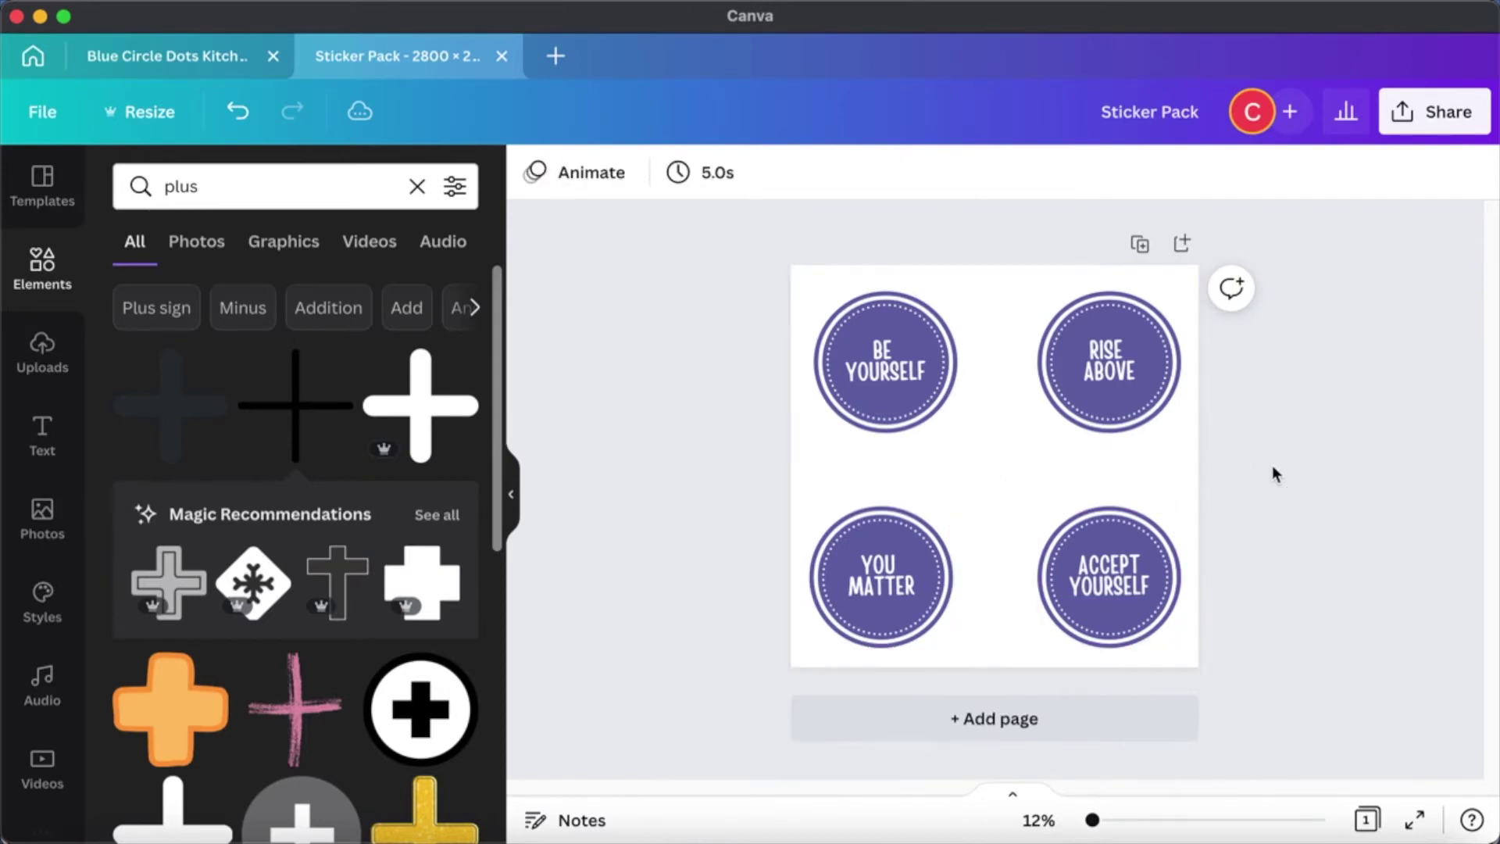
left_click(920, 545)
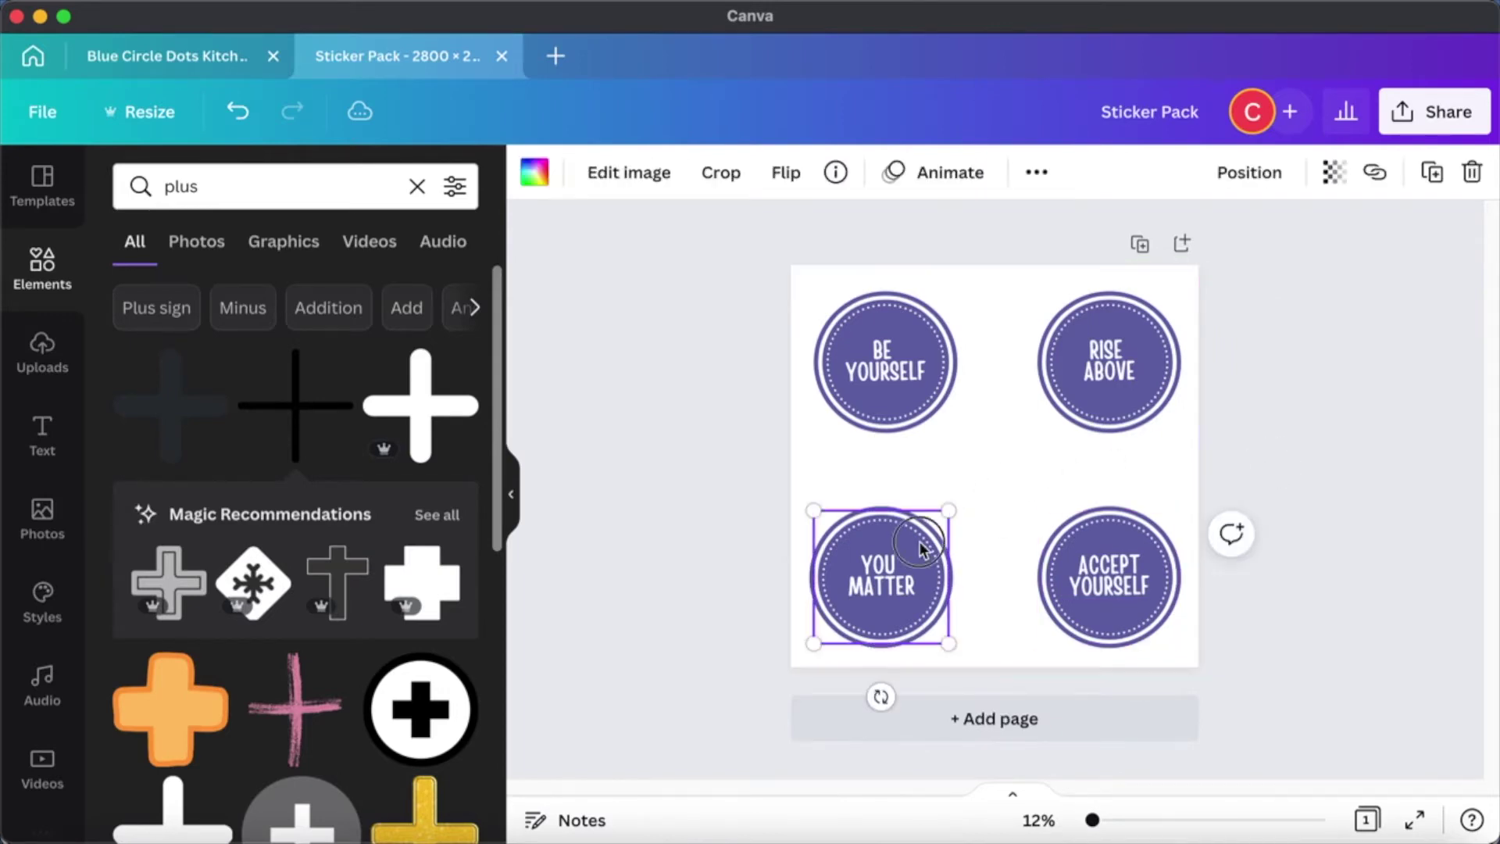
left_click_drag(880, 563, 942, 500)
key("super+z")
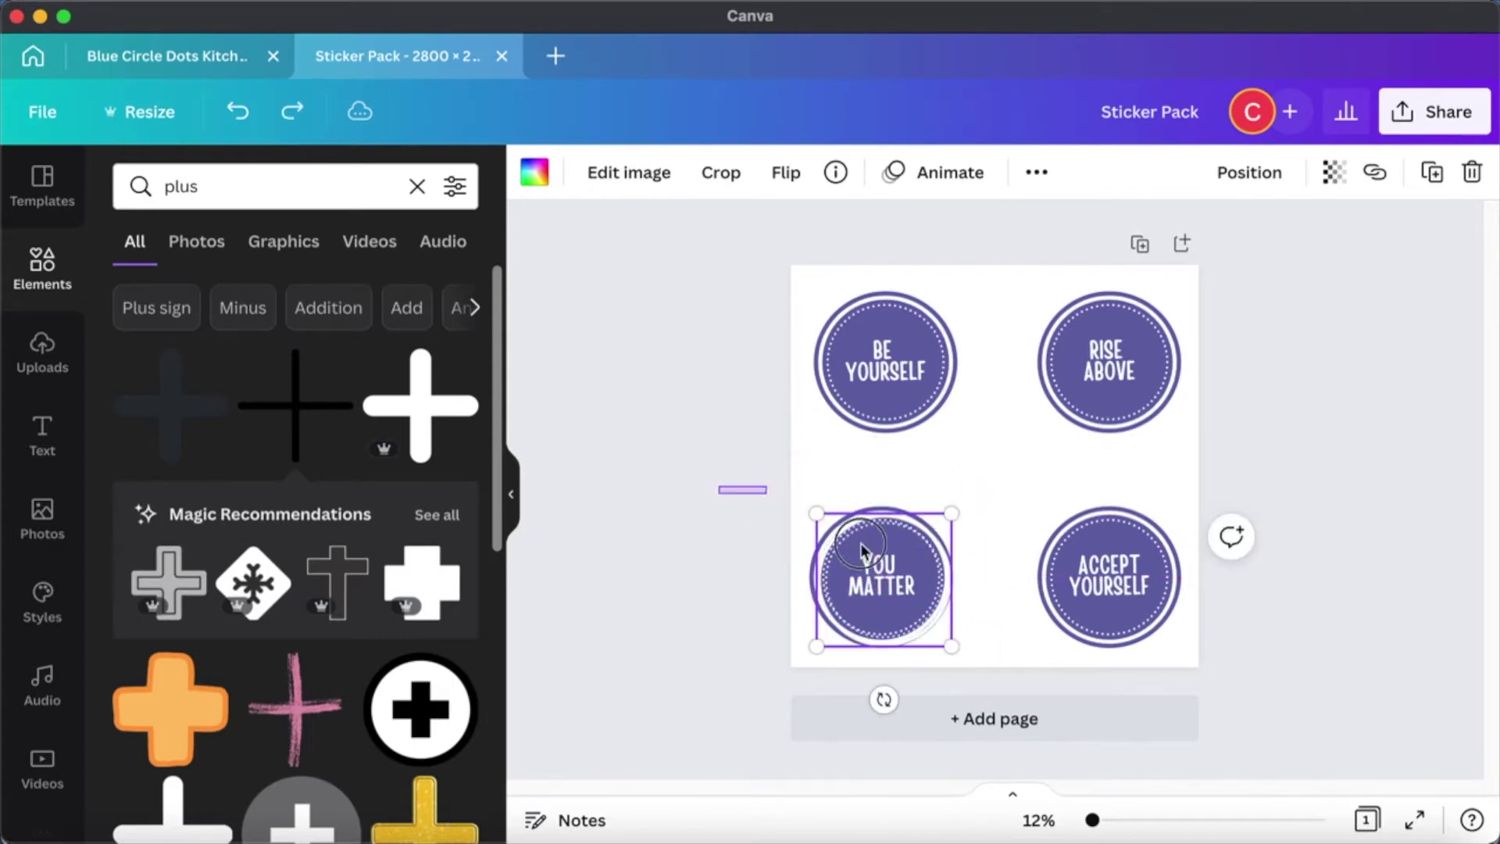
left_click(861, 542)
left_click_drag(943, 622, 945, 625)
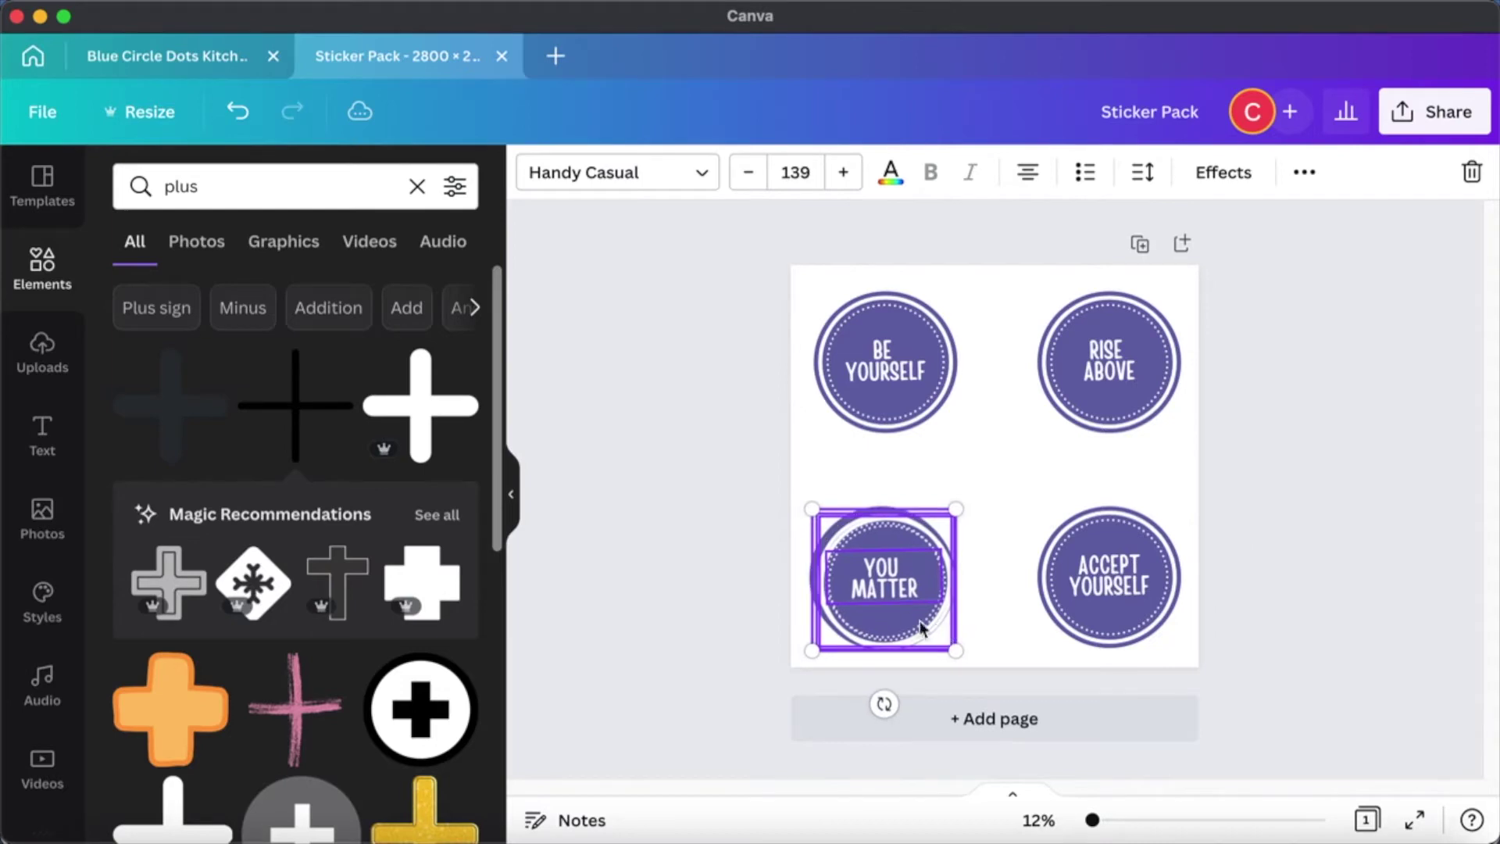
left_click_drag(906, 564, 1015, 459)
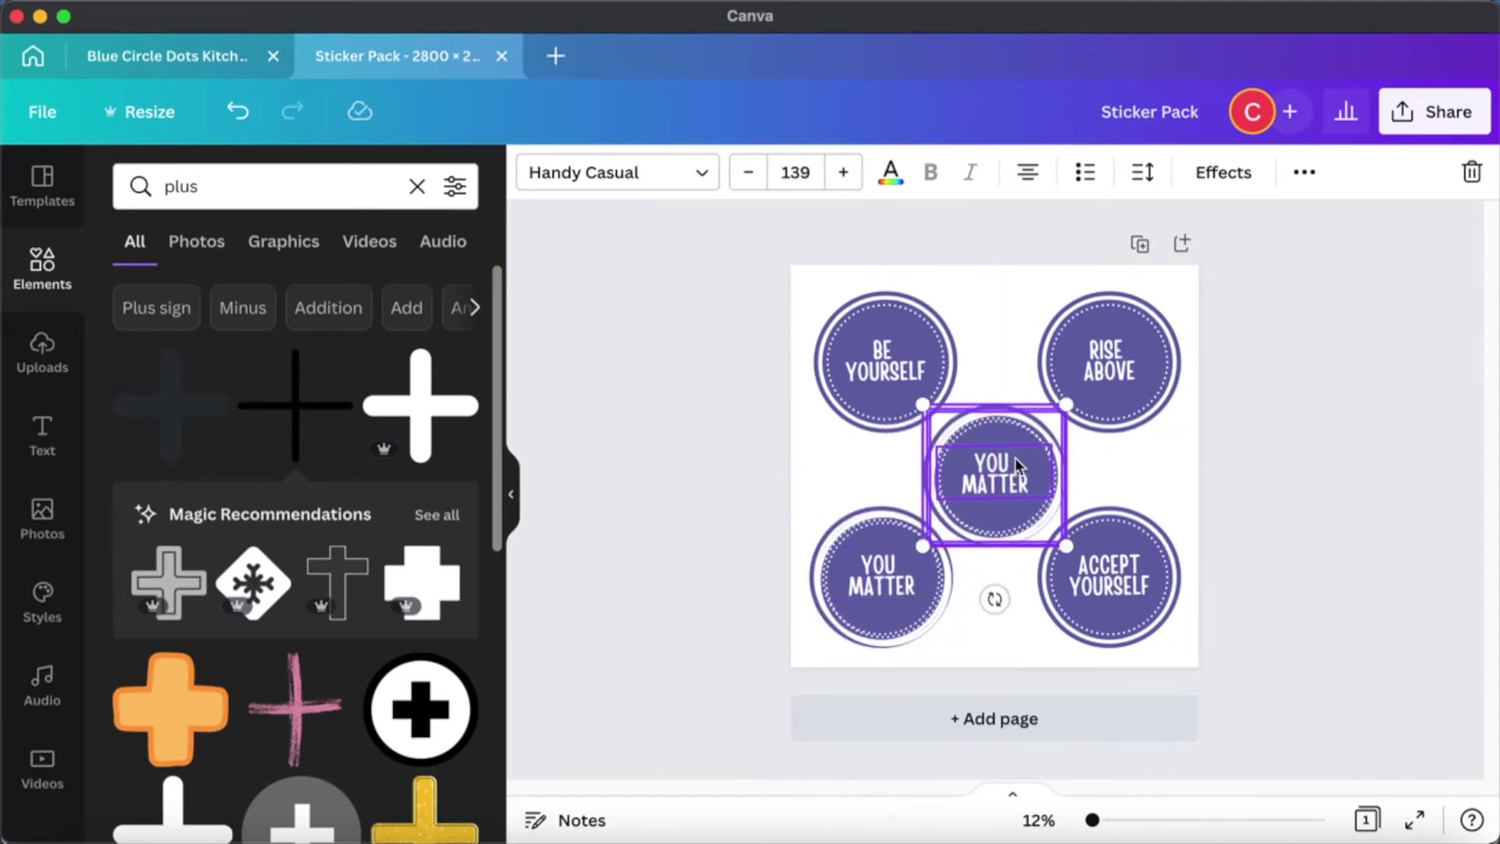
left_click(1364, 458)
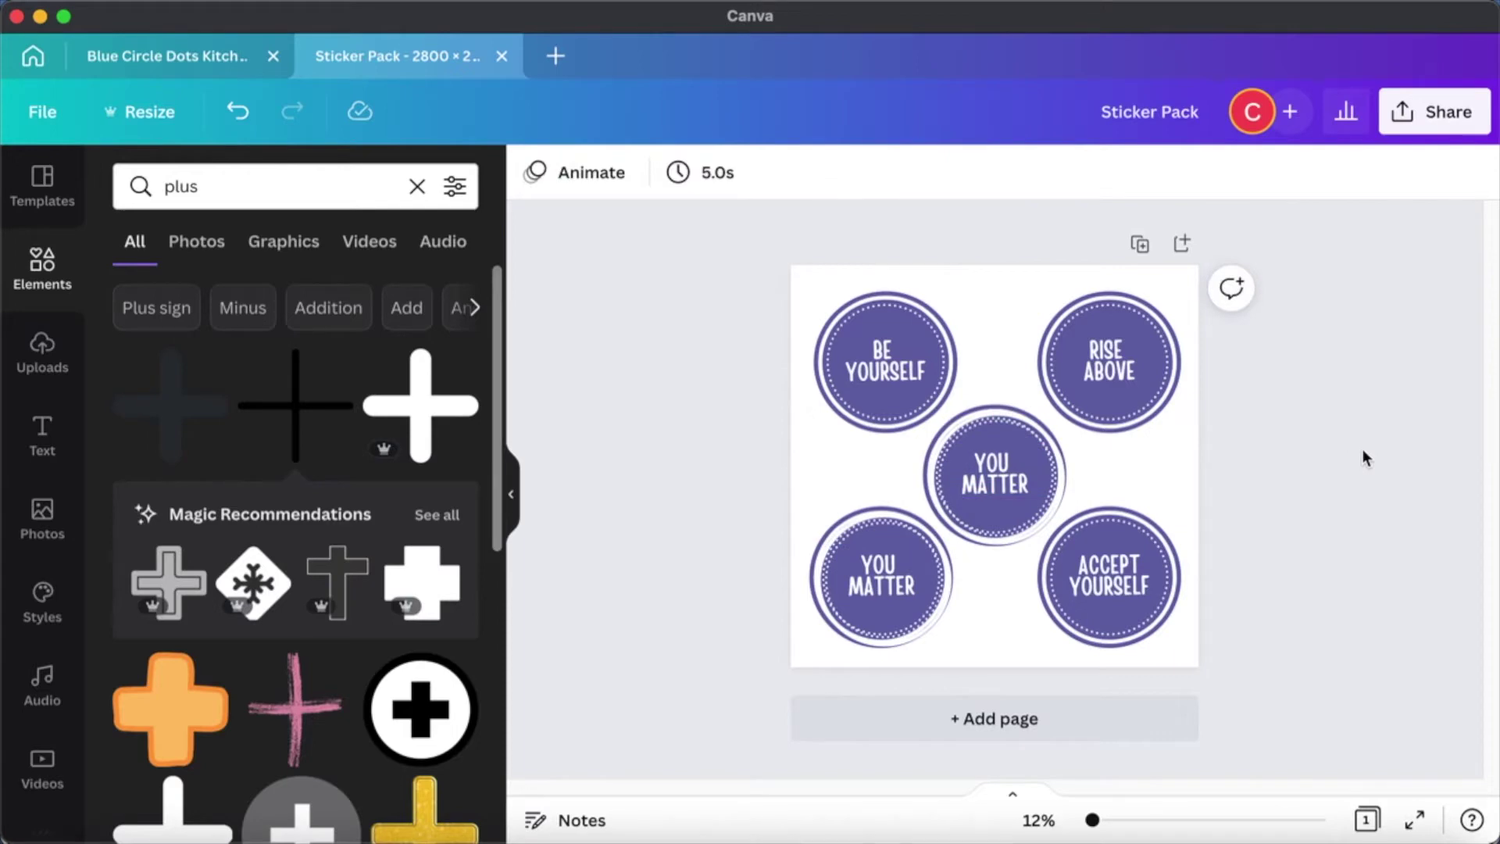
key("super+z")
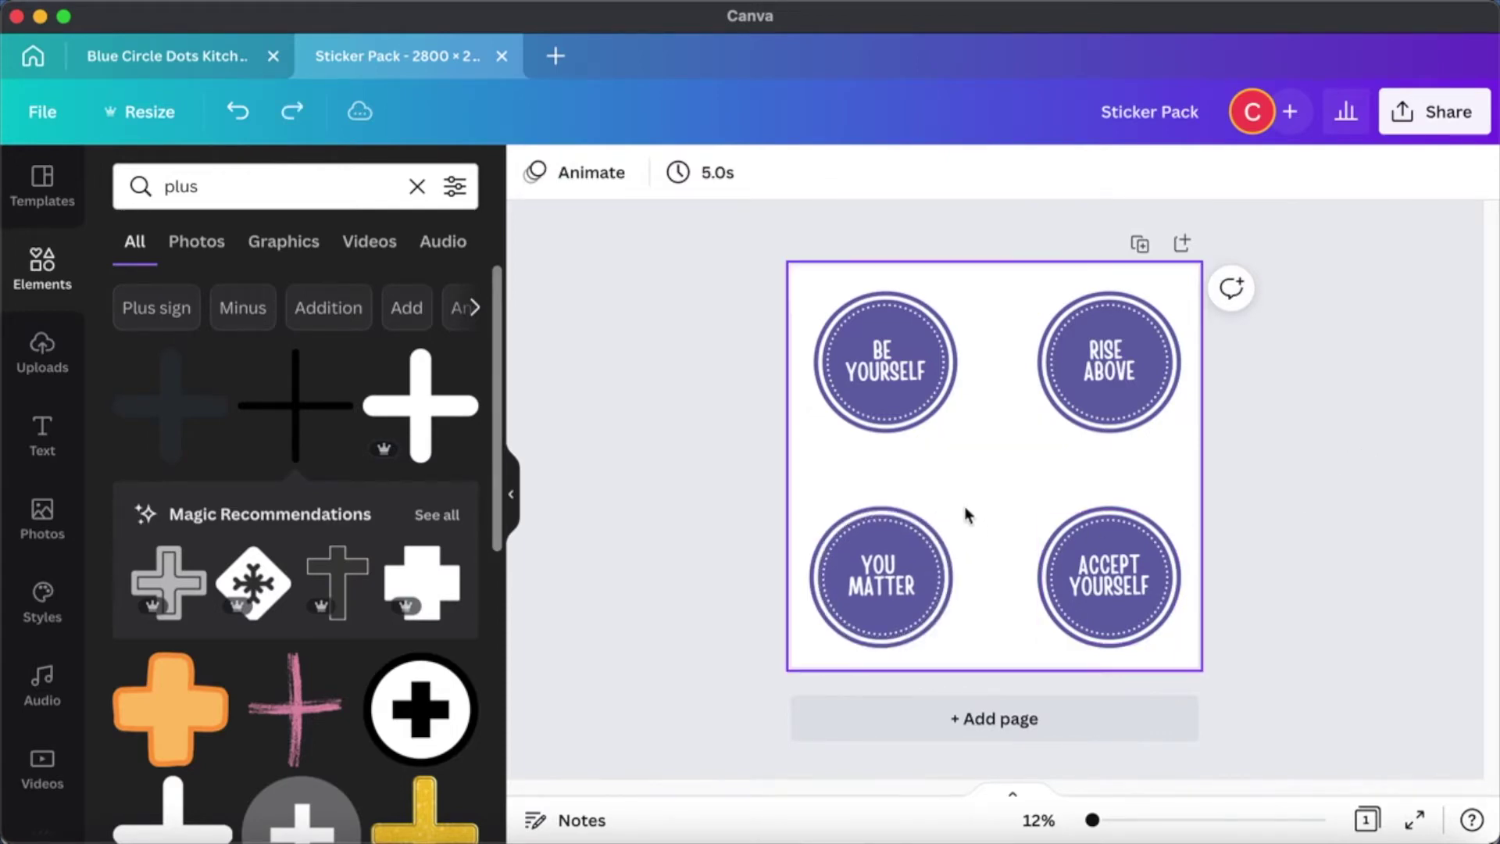
Duplicate all elements of the "YOU MATTER" sticker and centre the copy horizontally between the four corner stickers.
left_click_drag(763, 504, 1008, 713)
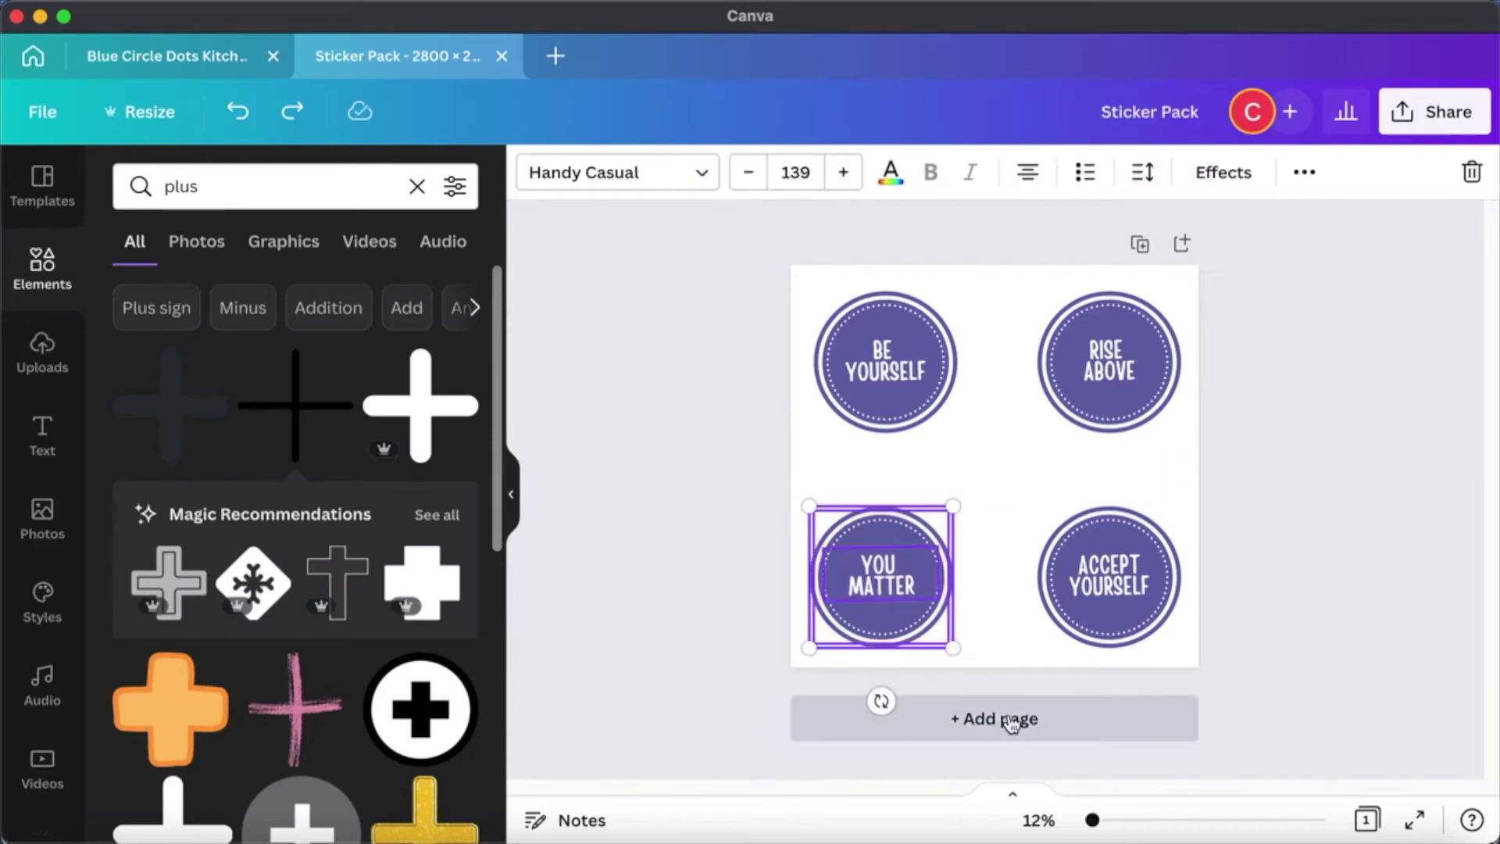
key("super+d")
left_click_drag(893, 591, 1001, 482)
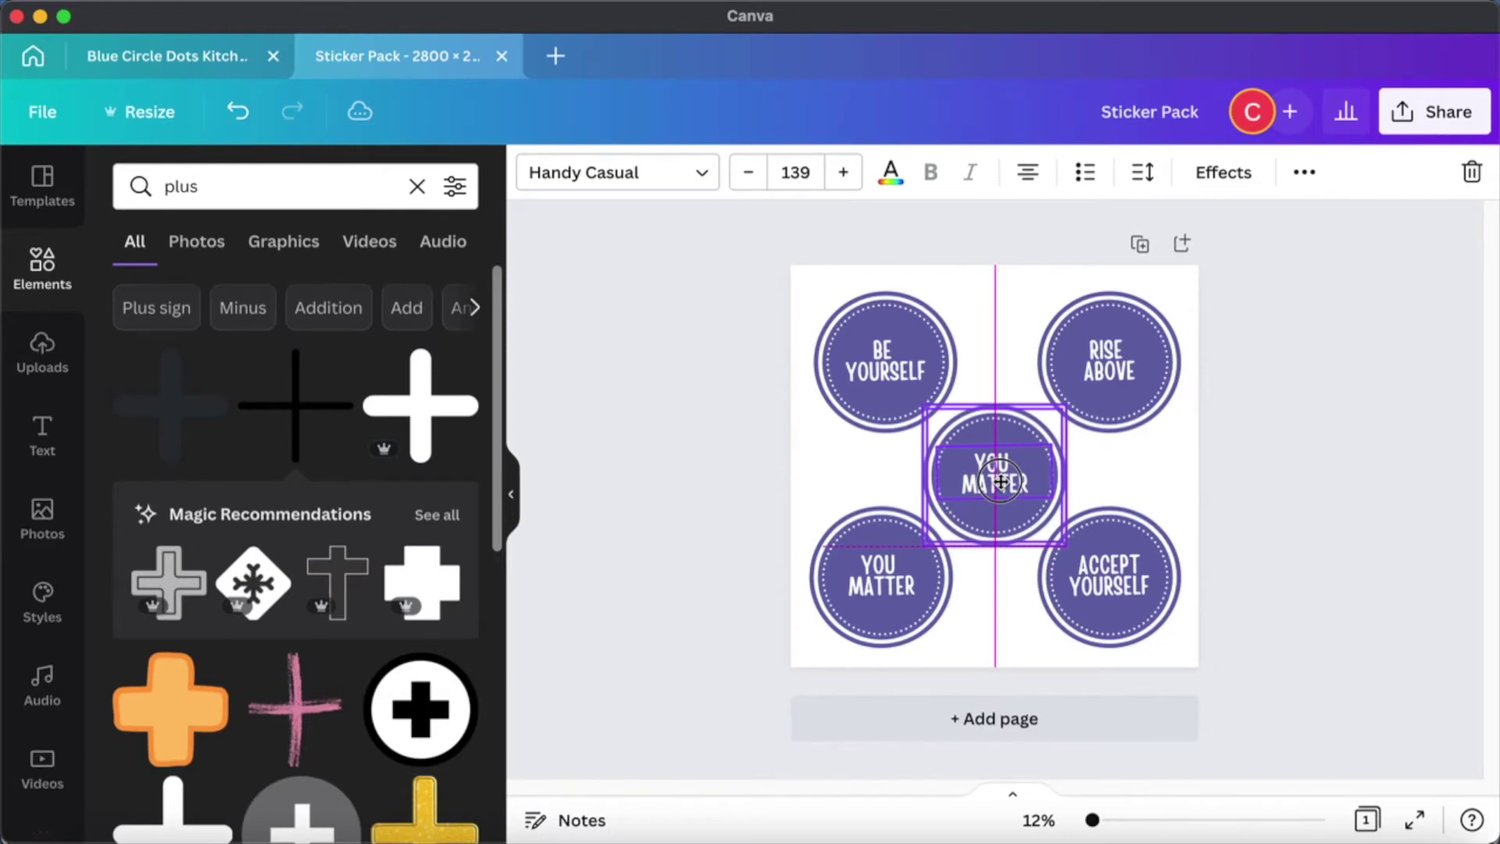
left_click_drag(1001, 482, 1001, 483)
left_click(1300, 477)
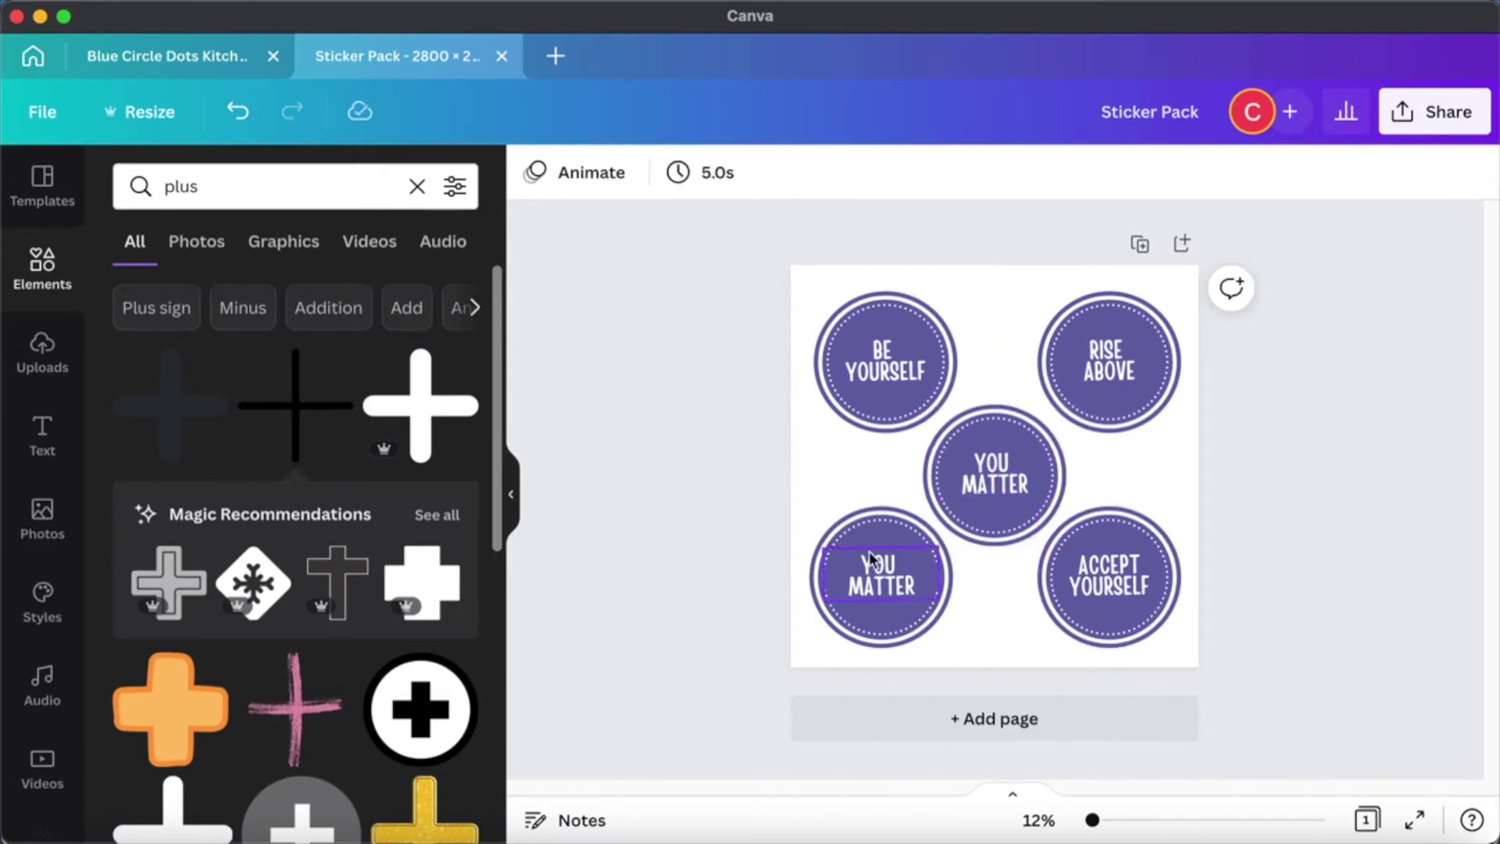
Move the two lower stickers down to the page's bottom edge and the two upper stickers up close to its top edge.
left_click_drag(758, 586, 1250, 657)
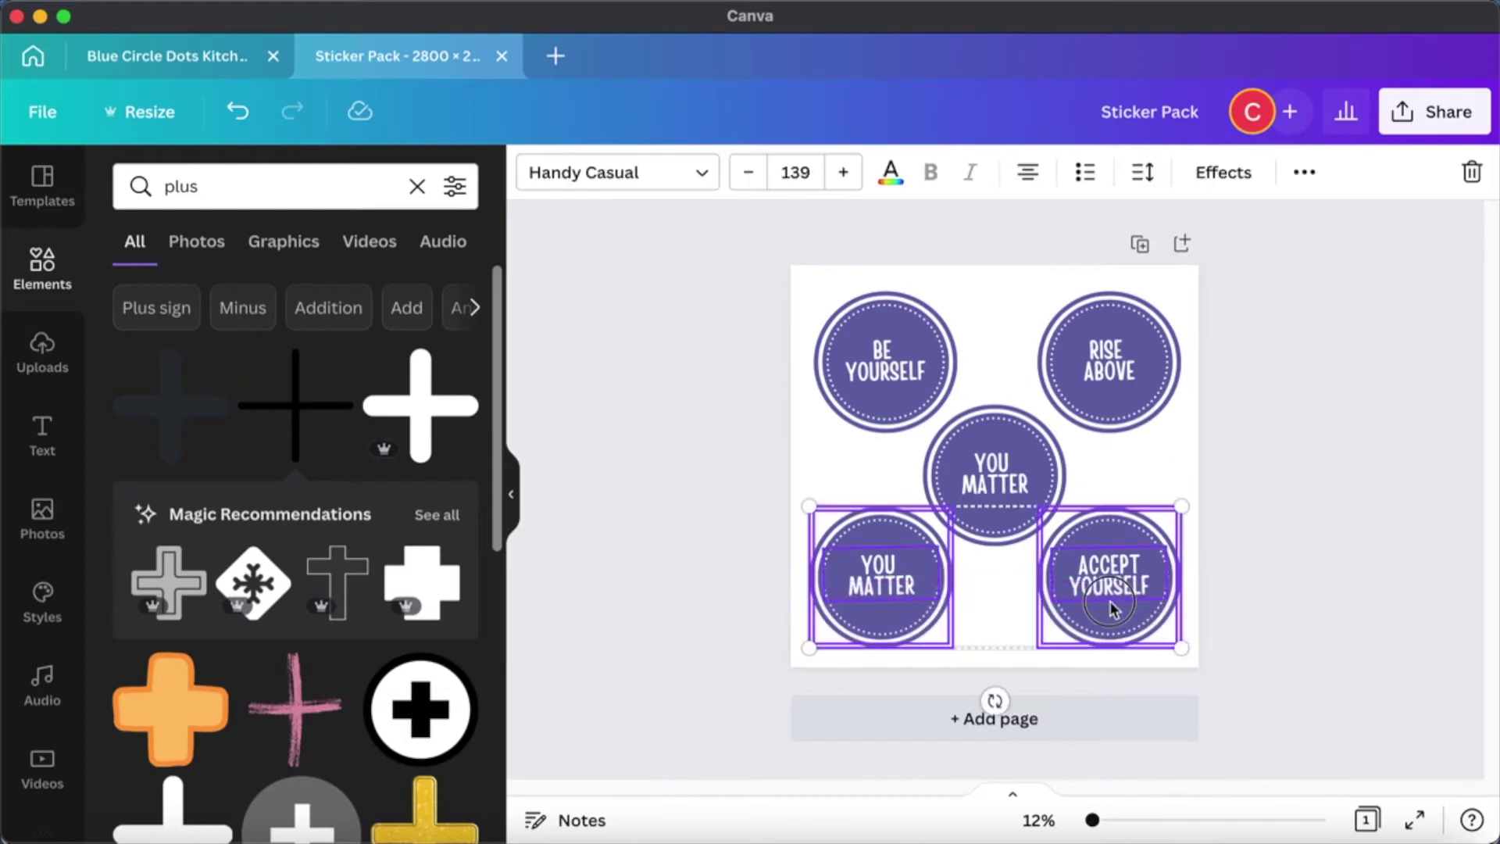
left_click_drag(1112, 602, 1109, 623)
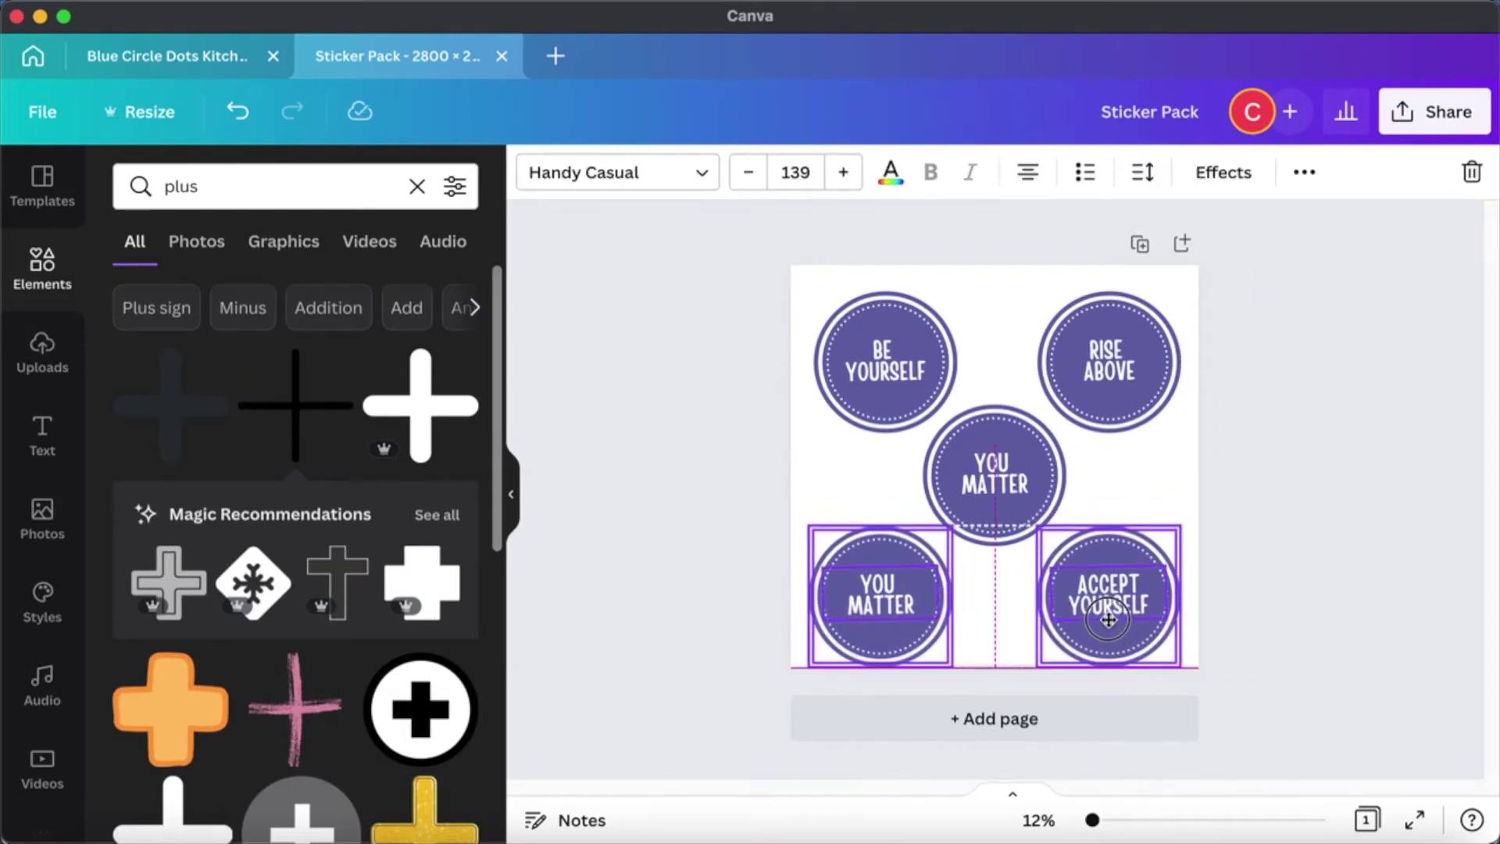
left_click(1366, 606)
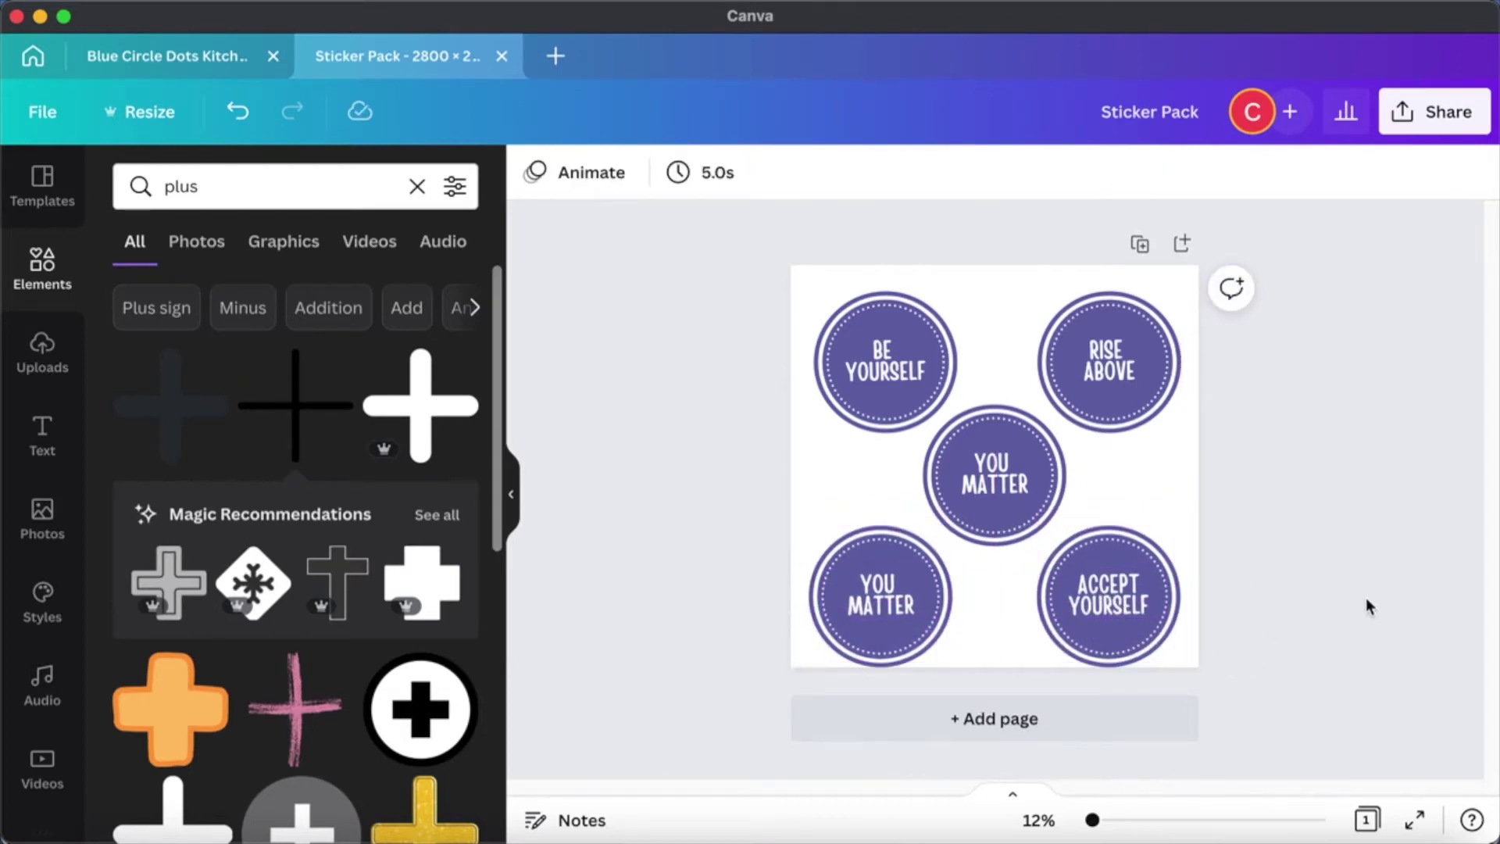
left_click_drag(1212, 347, 879, 302)
left_click(1267, 414)
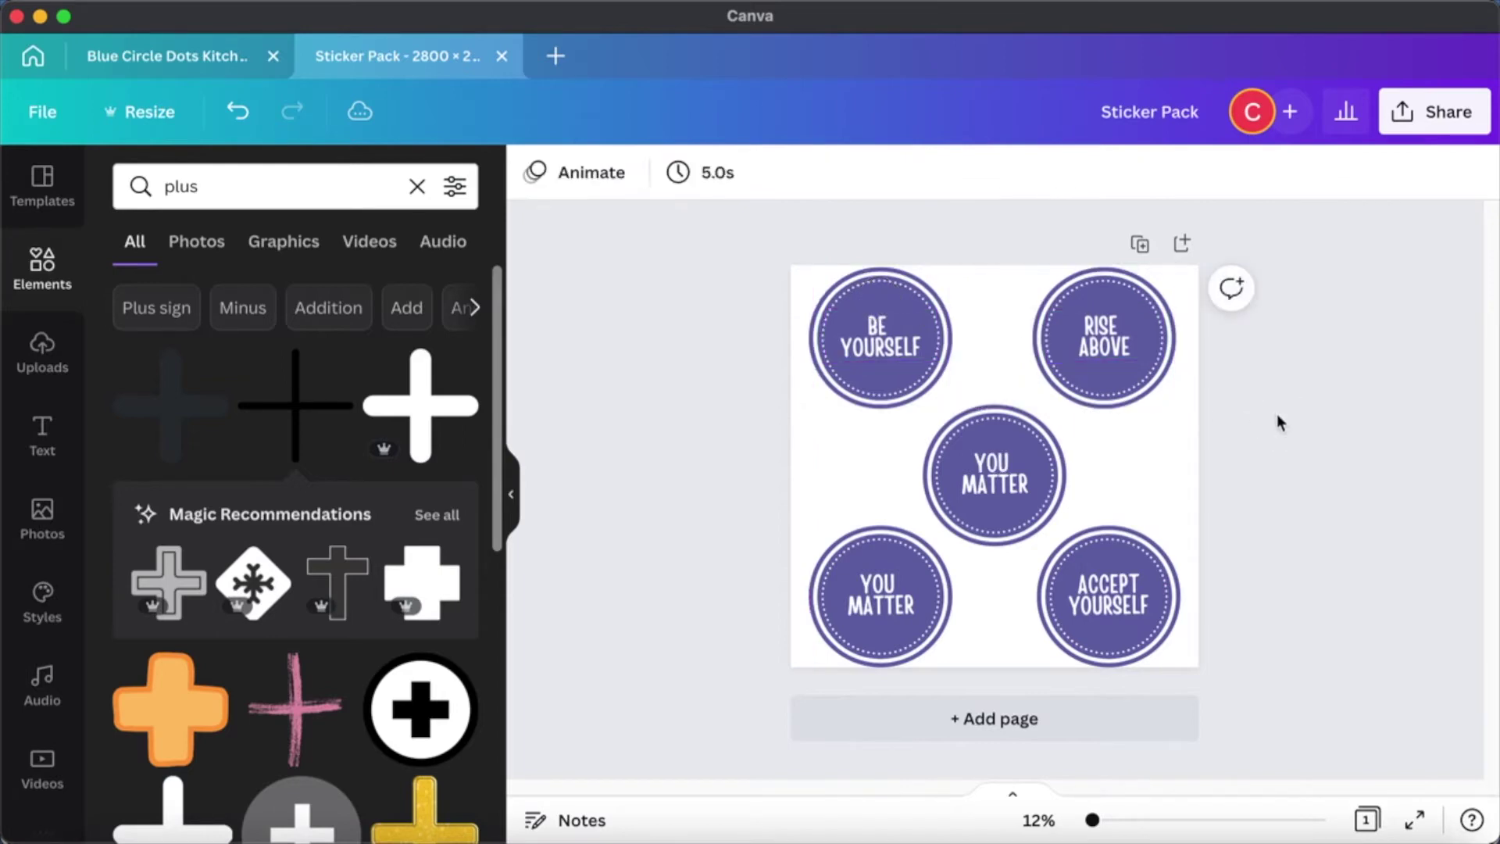
Shift the complete "RISE ABOVE" sticker sideways so it lines up vertically with the "ACCEPT YOURSELF" sticker beneath it.
left_click(1109, 343)
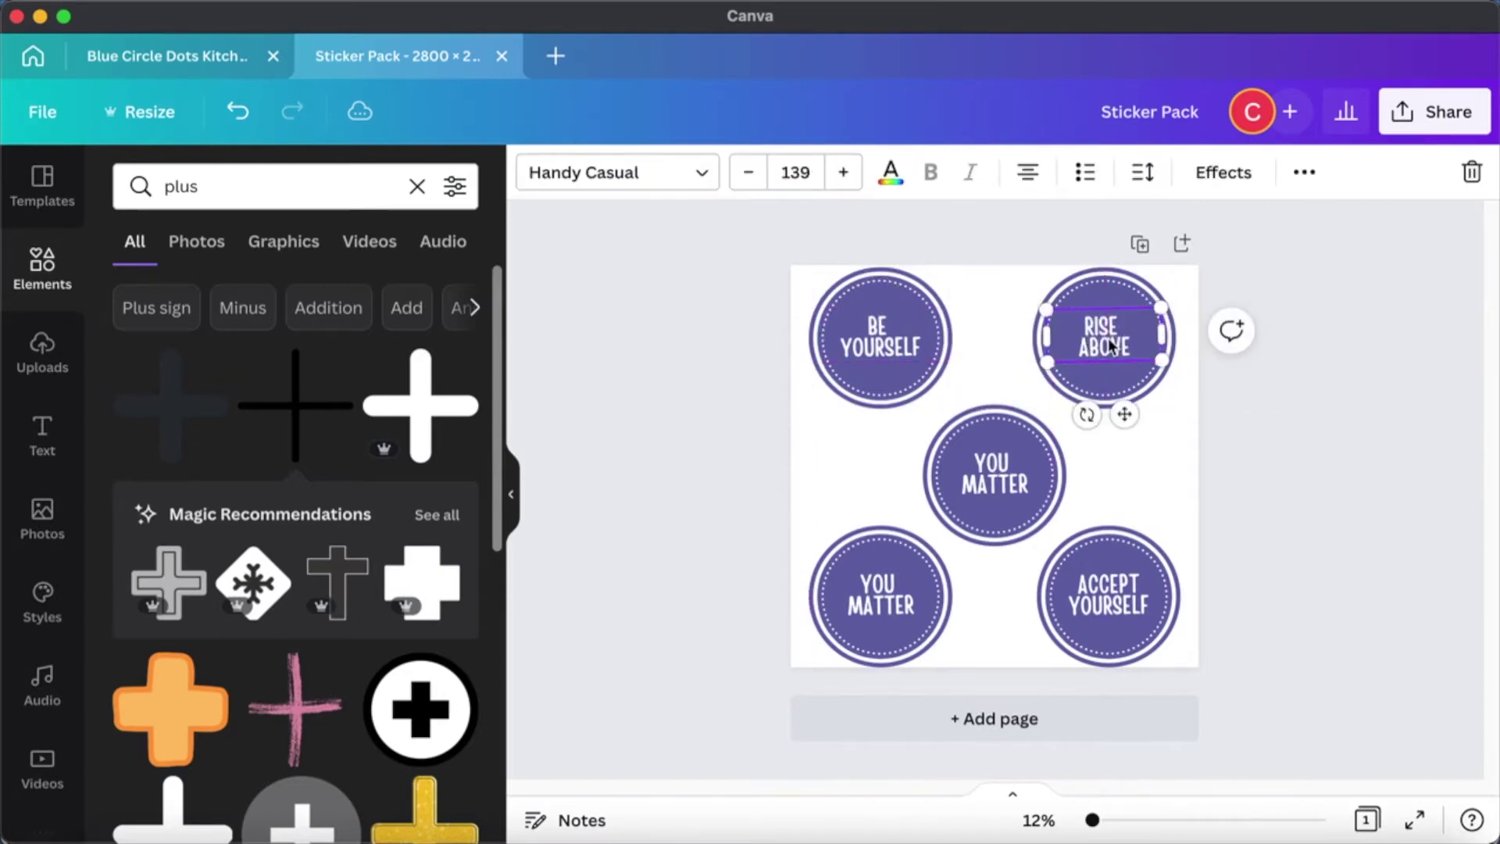
key("super+z")
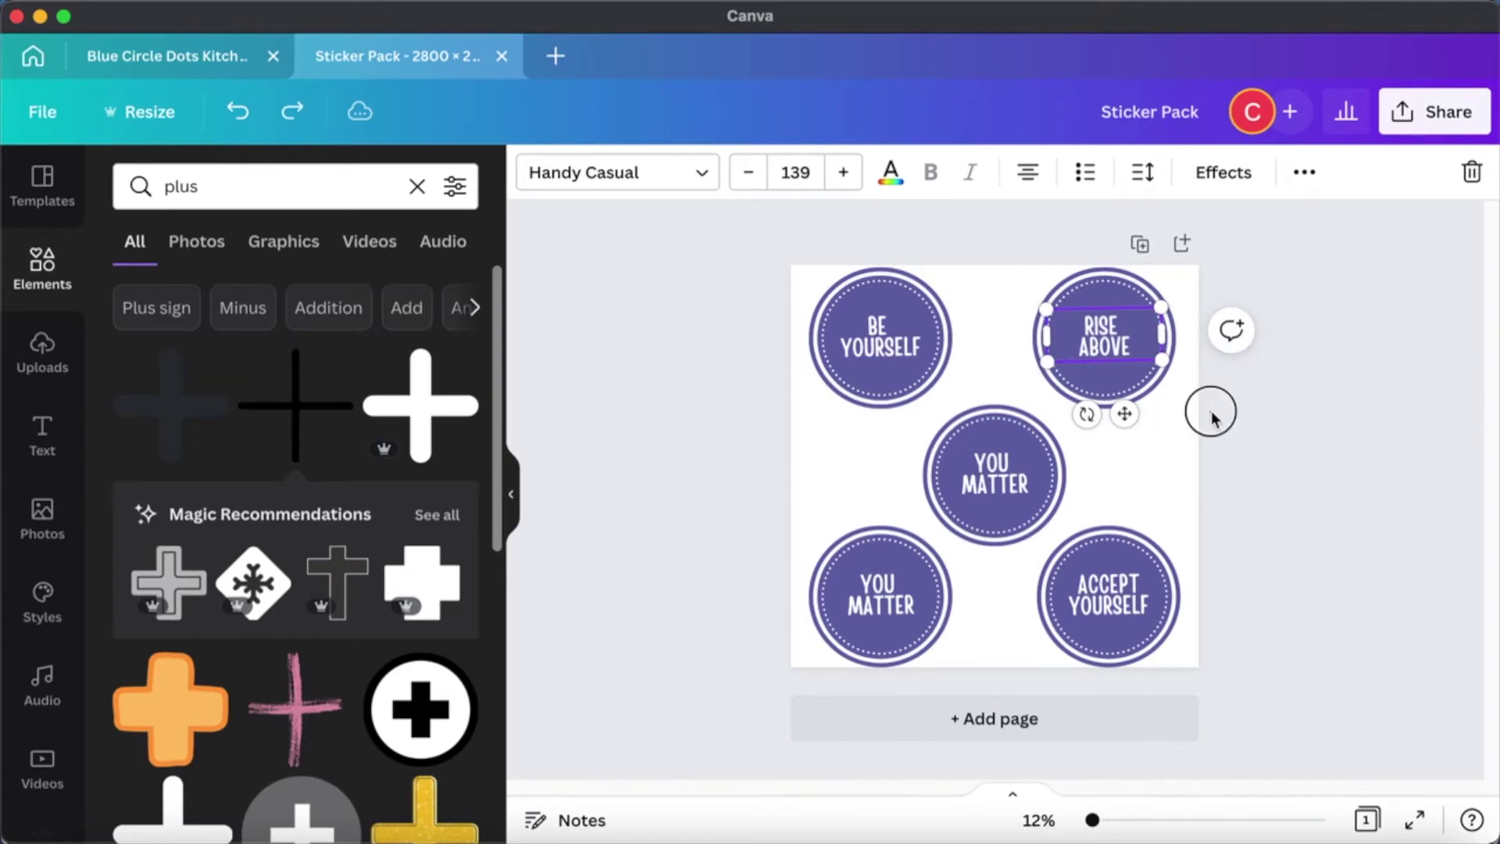
left_click(1127, 308)
left_click_drag(1119, 341, 1123, 334)
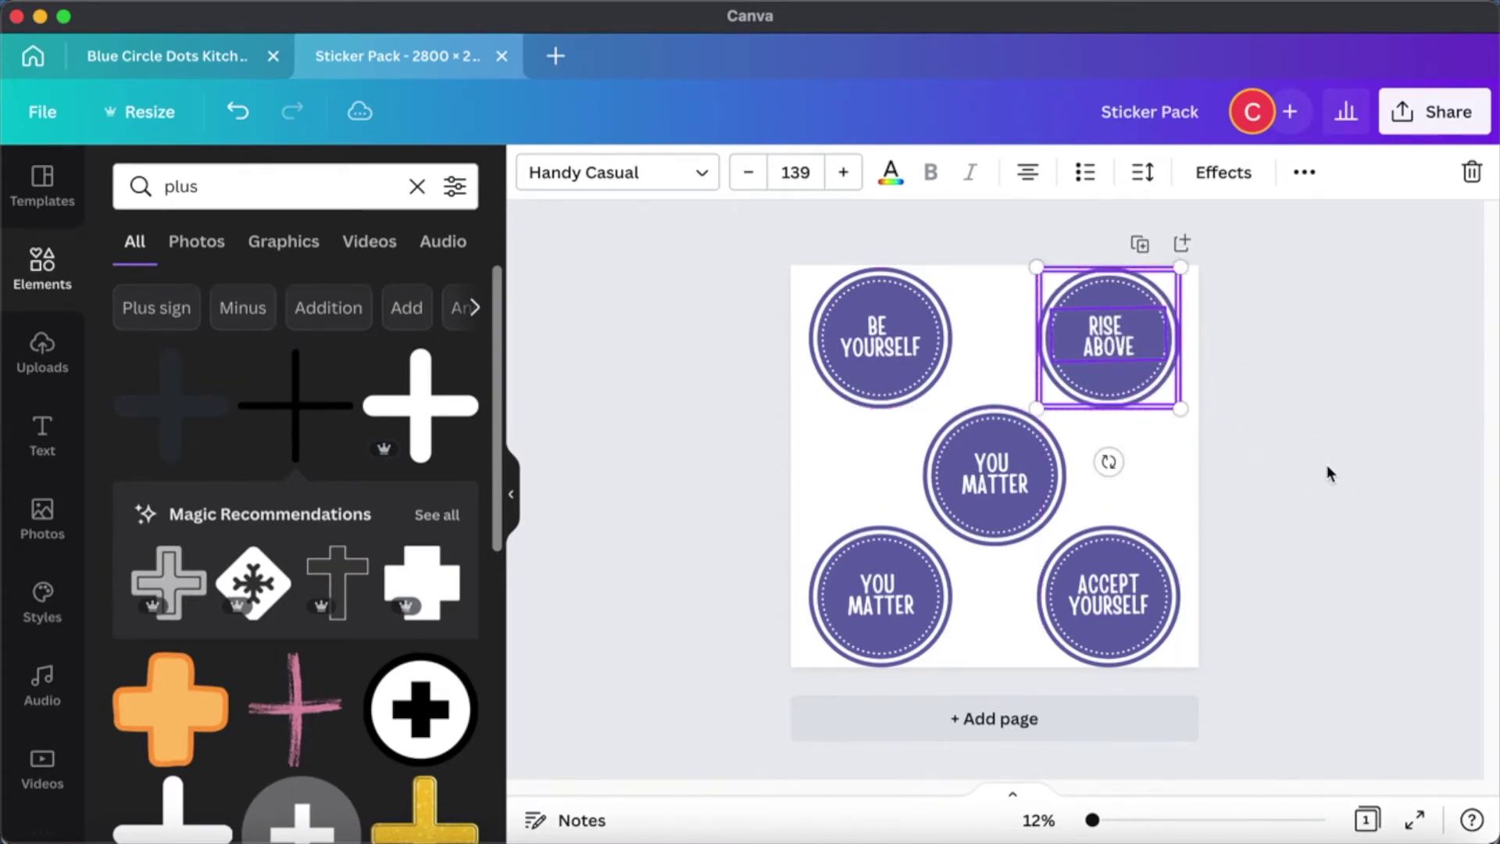
Move the complete middle "YOU MATTER" sticker up so it sits at the page's centre between the four corner stickers.
left_click(1232, 462)
left_click_drag(894, 446, 1009, 465)
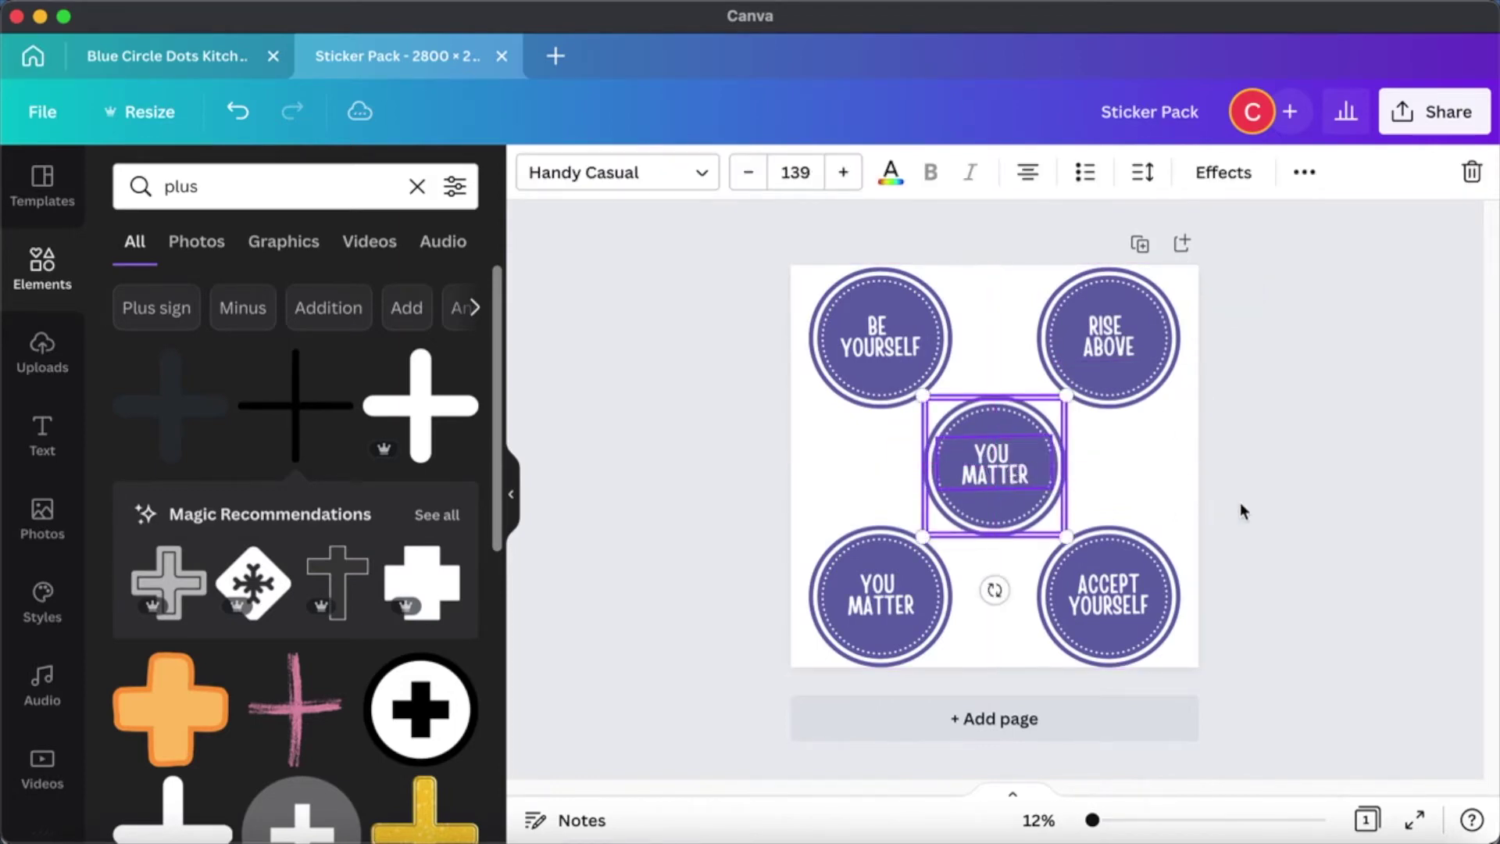
left_click(1299, 504)
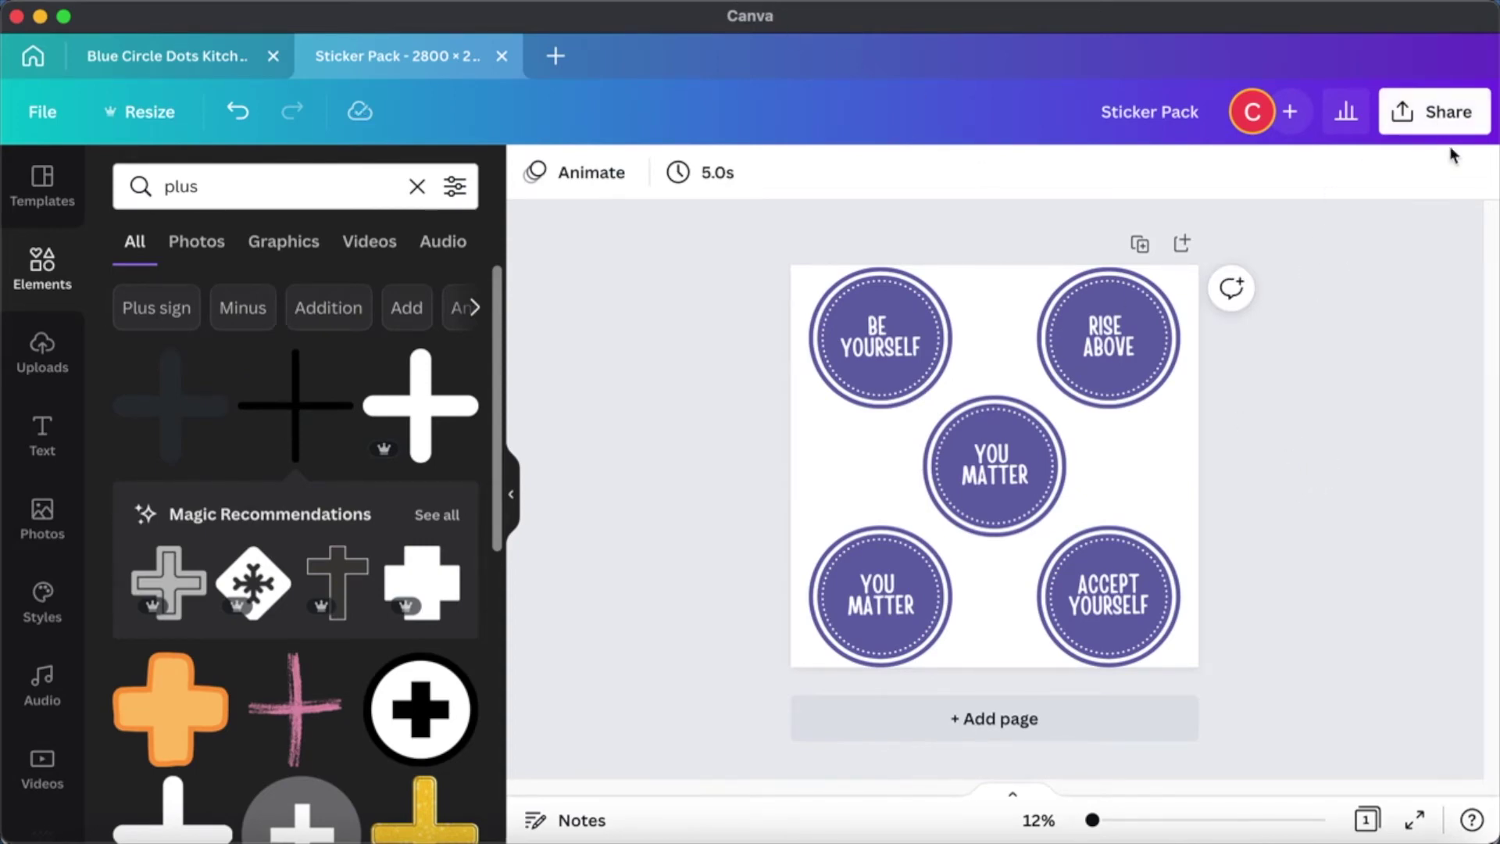
left_click(1402, 114)
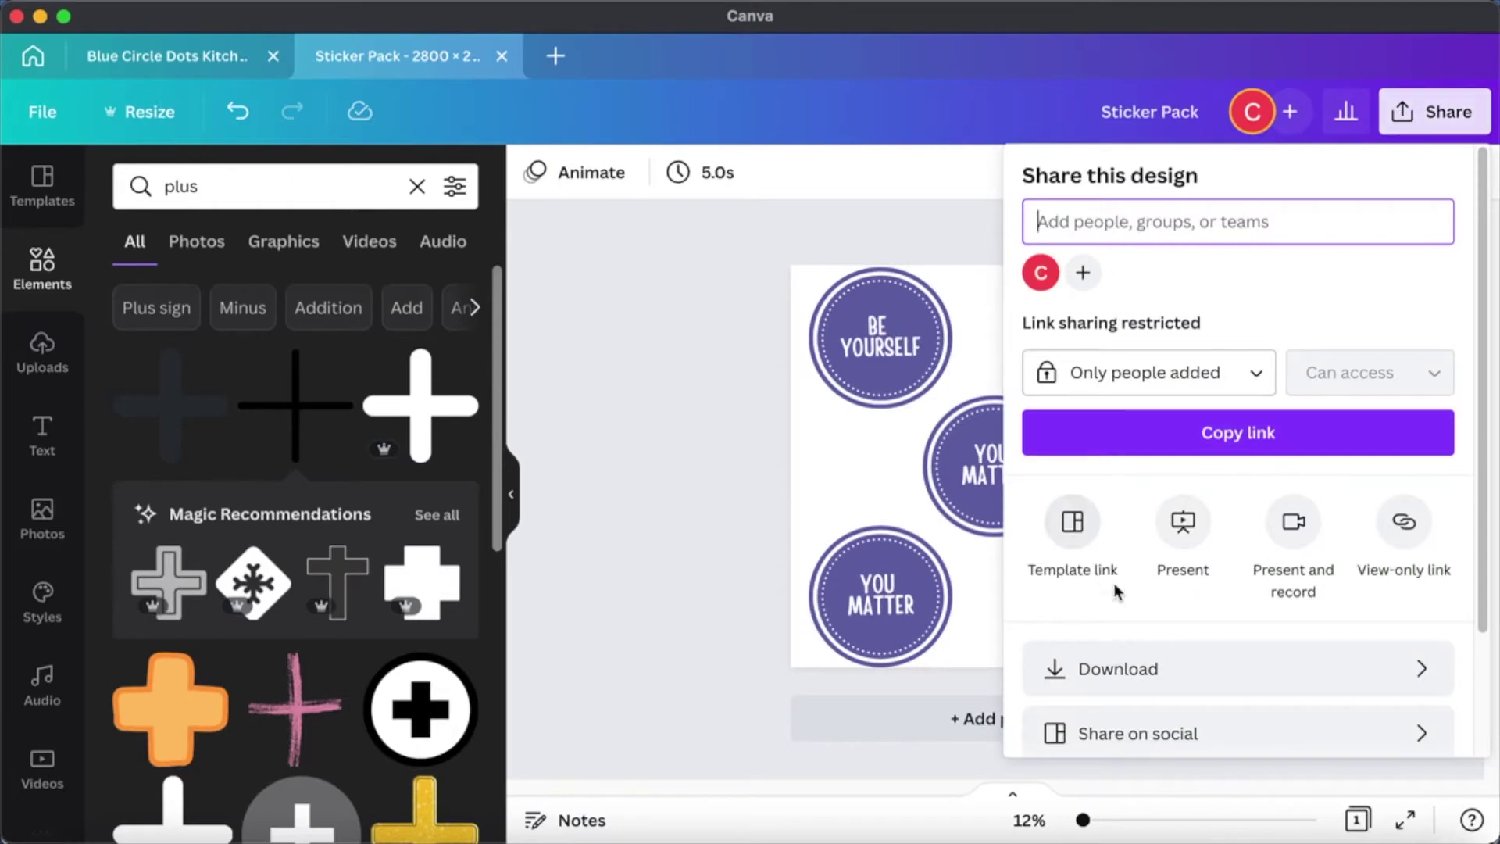
left_click(1153, 670)
left_click(1077, 420)
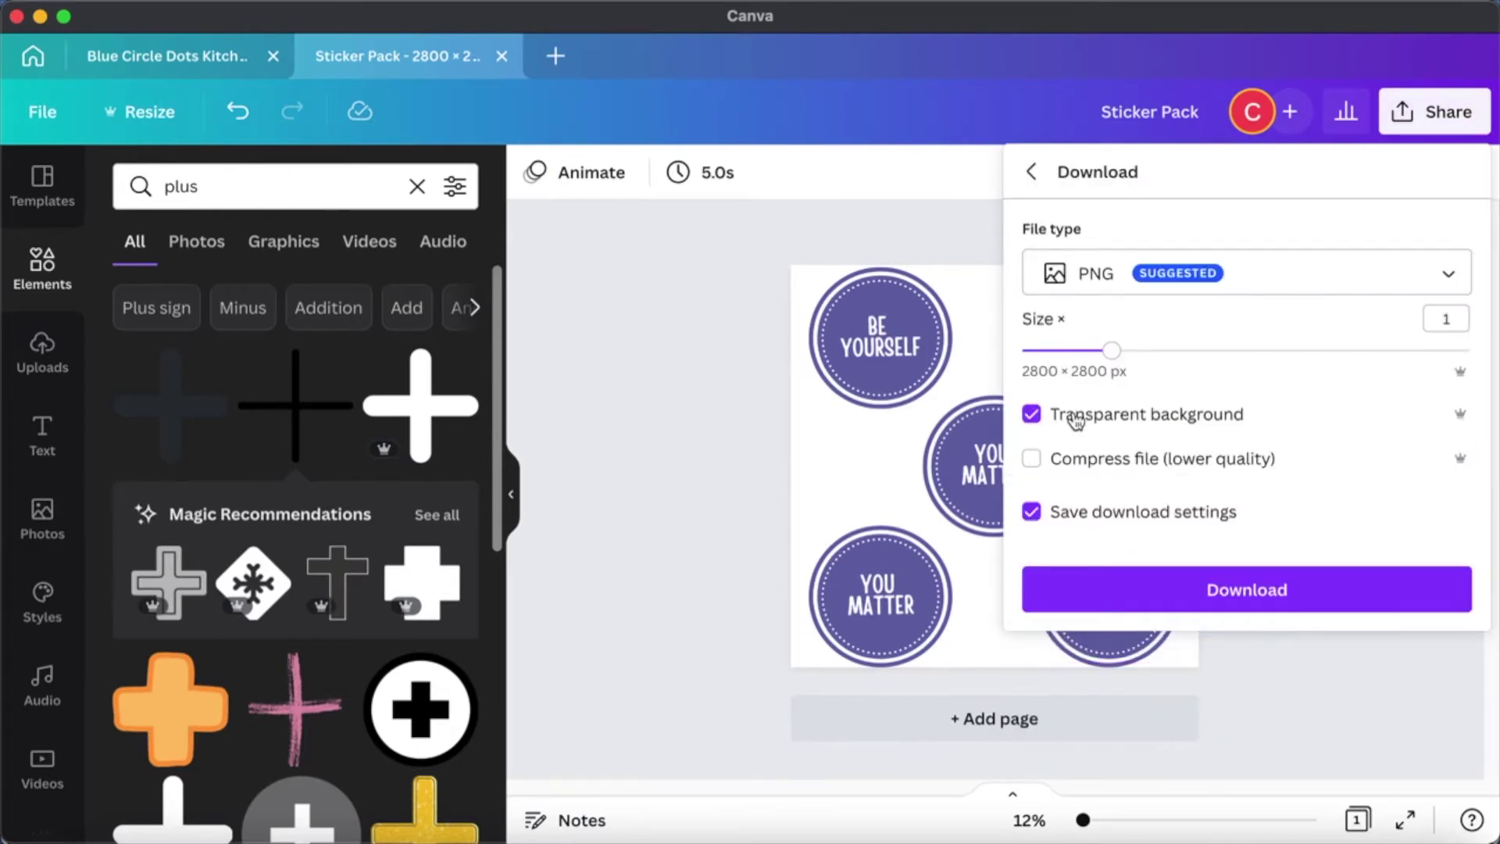
left_click(1228, 597)
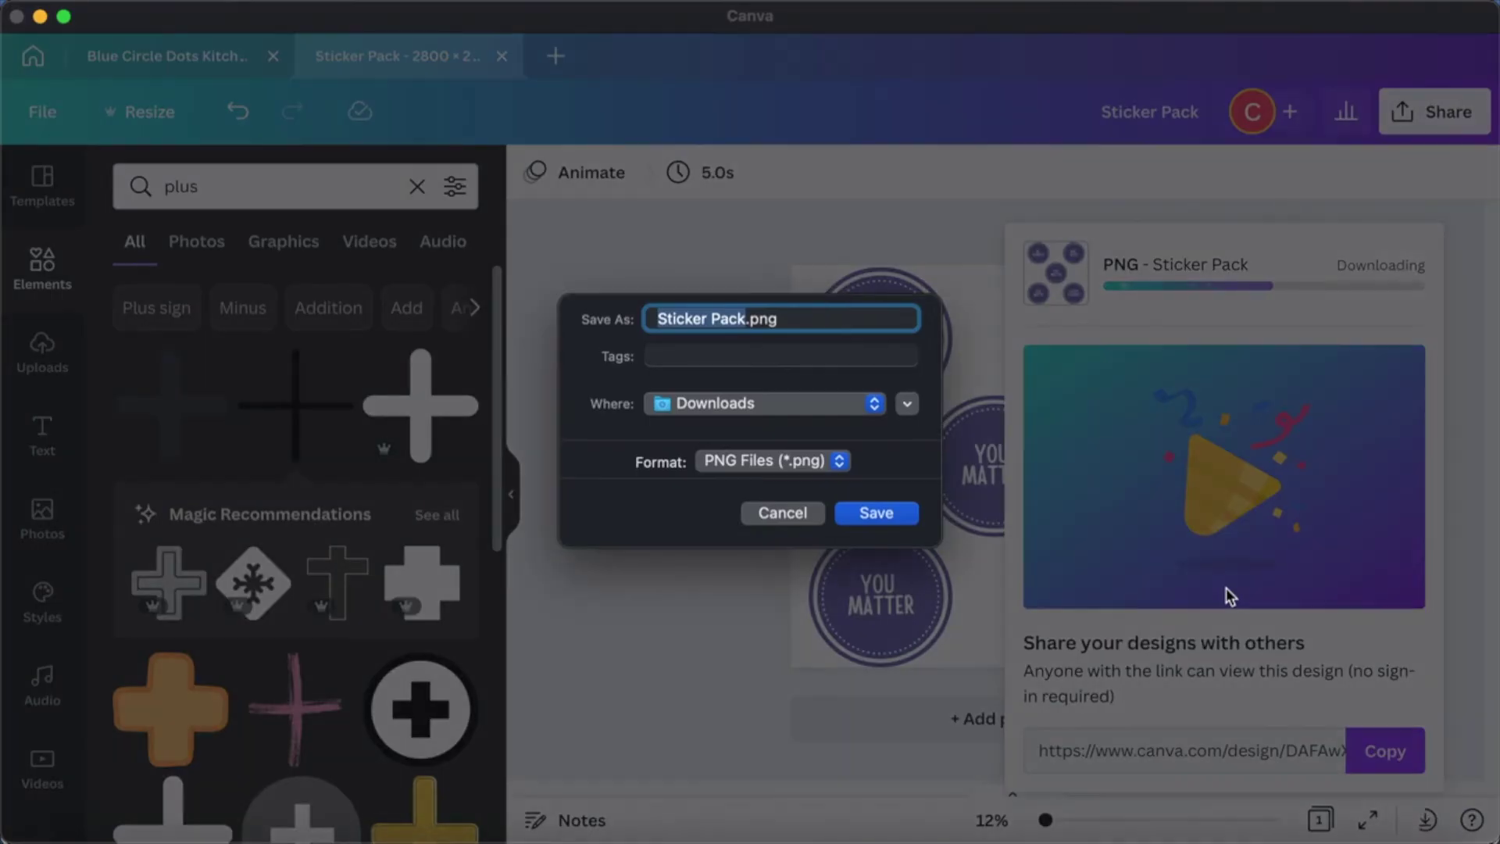
key("Left")
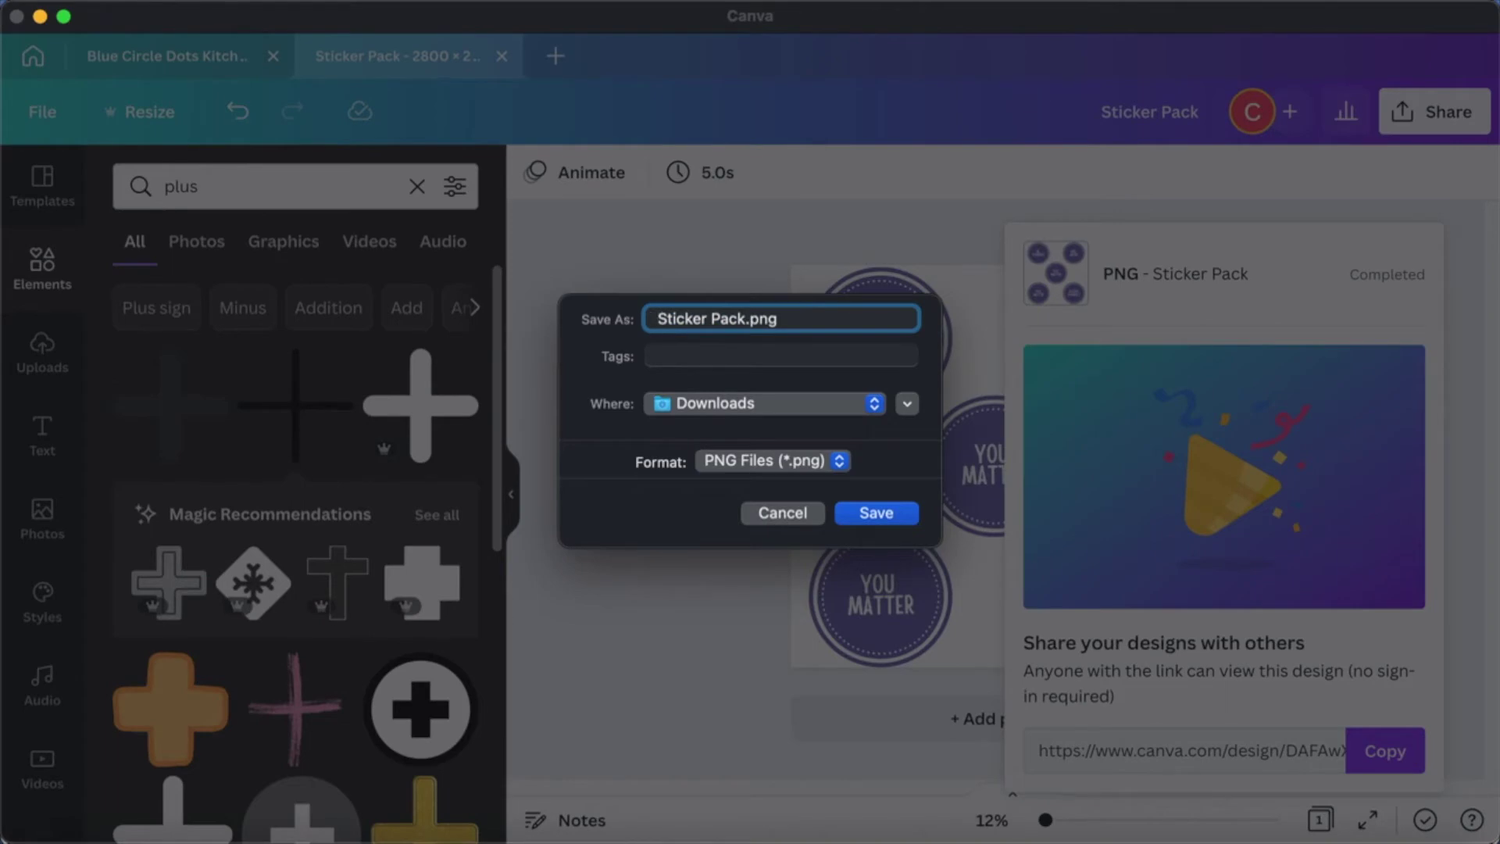
left_click(798, 519)
left_click(687, 445)
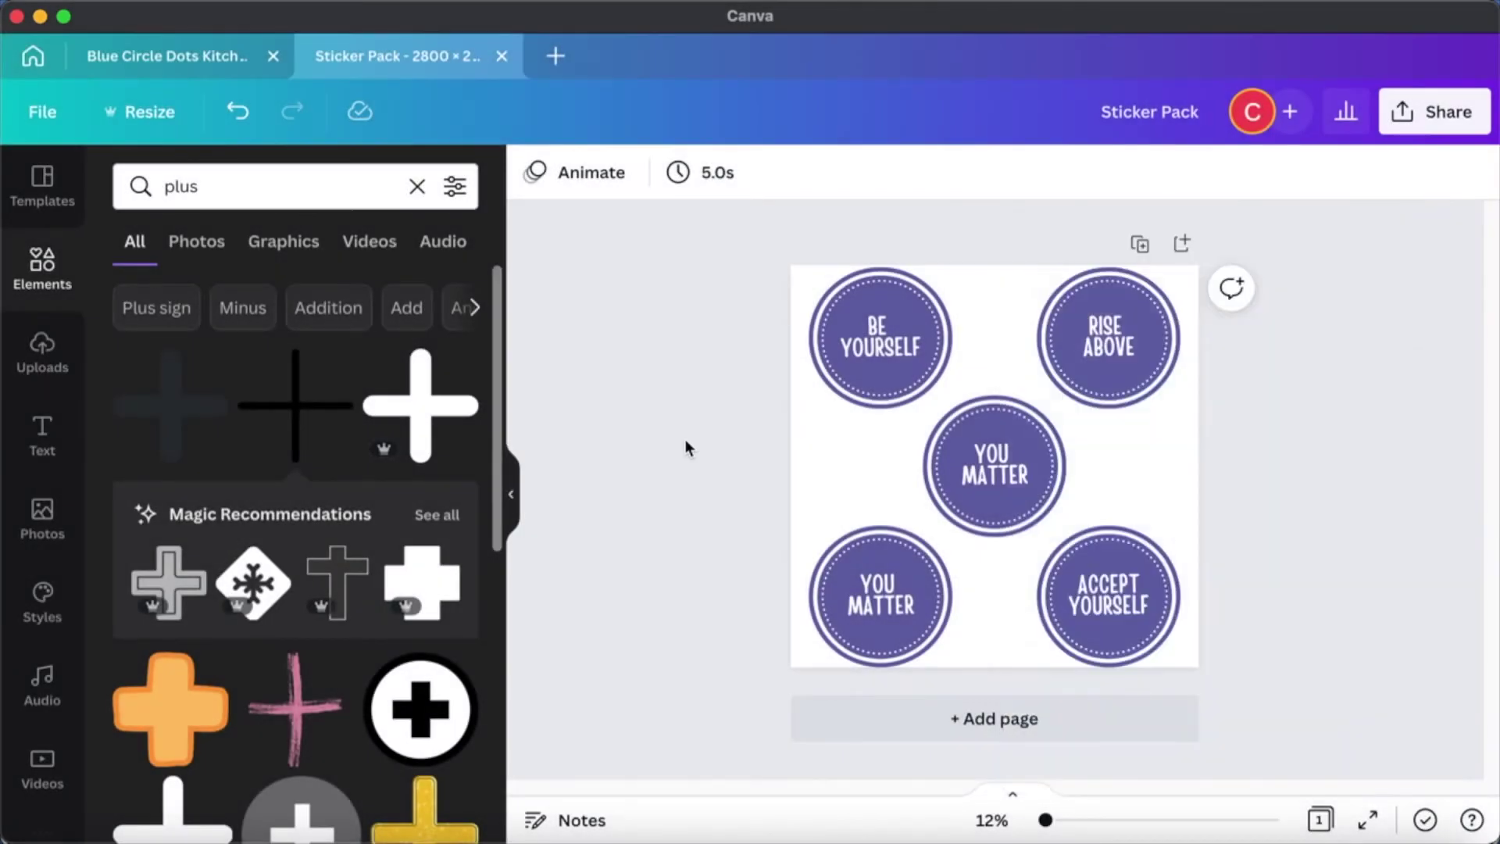
Replace the centre sticker's text with "TRUST YOURSELF" on two lines, consulting the quote list in the Blue Circle Dots label design.
double_click(1009, 470)
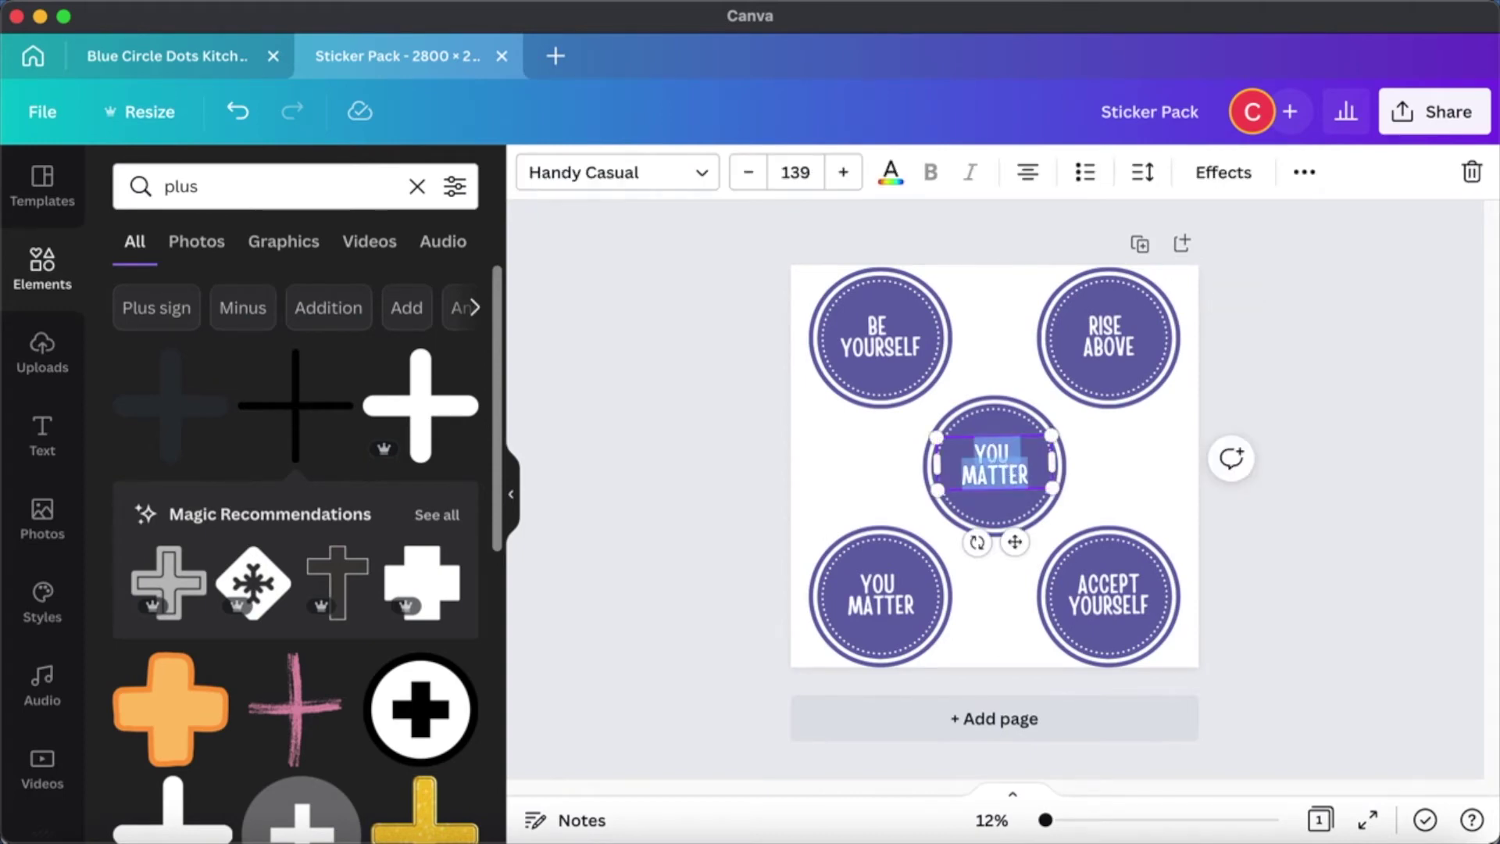
key("BackSpace")
left_click(184, 56)
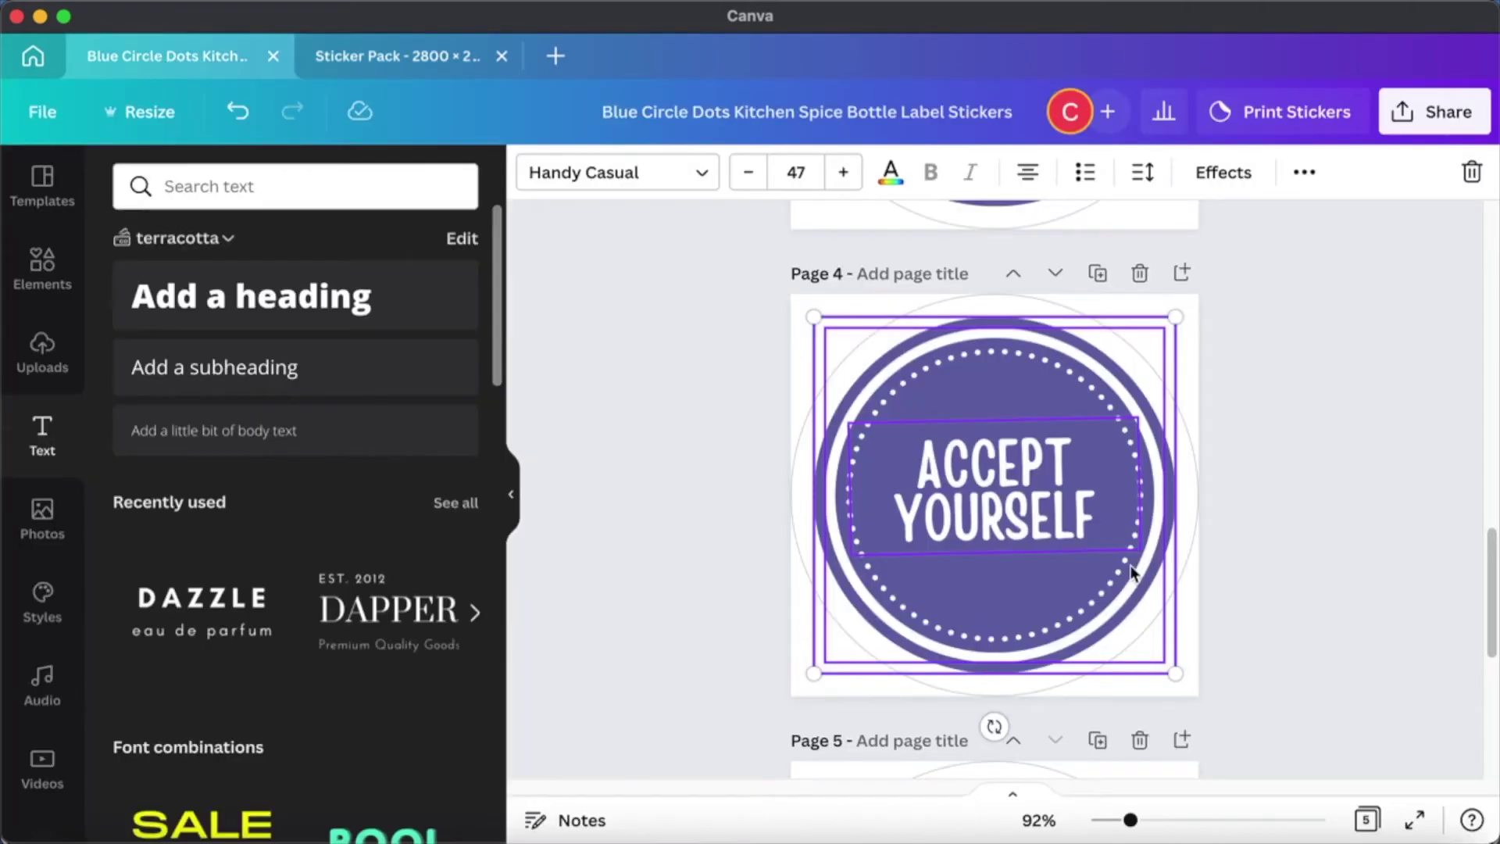
scroll(1133, 574, "down", 5)
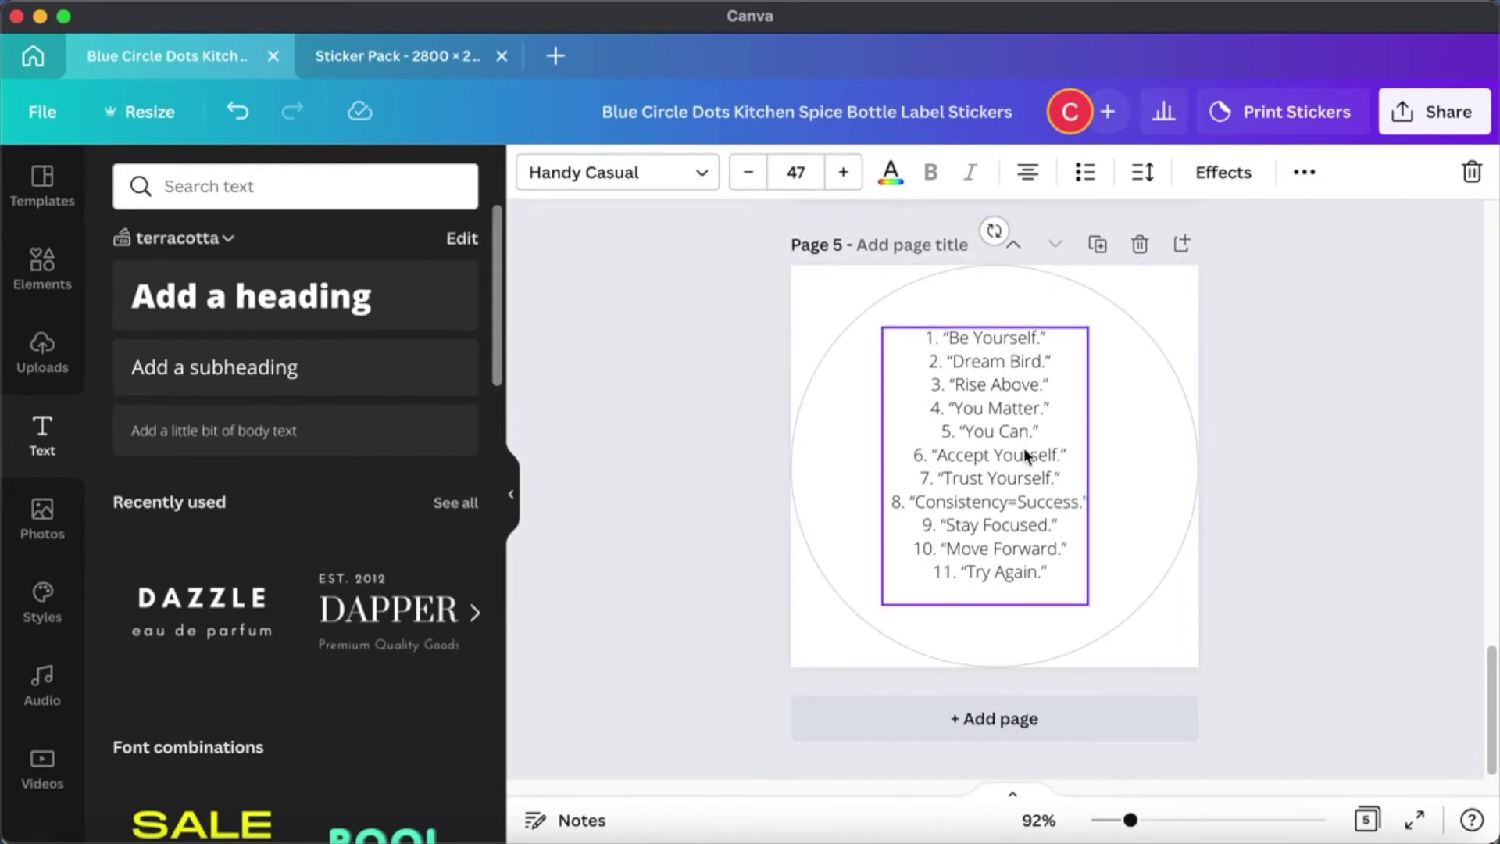
left_click(402, 56)
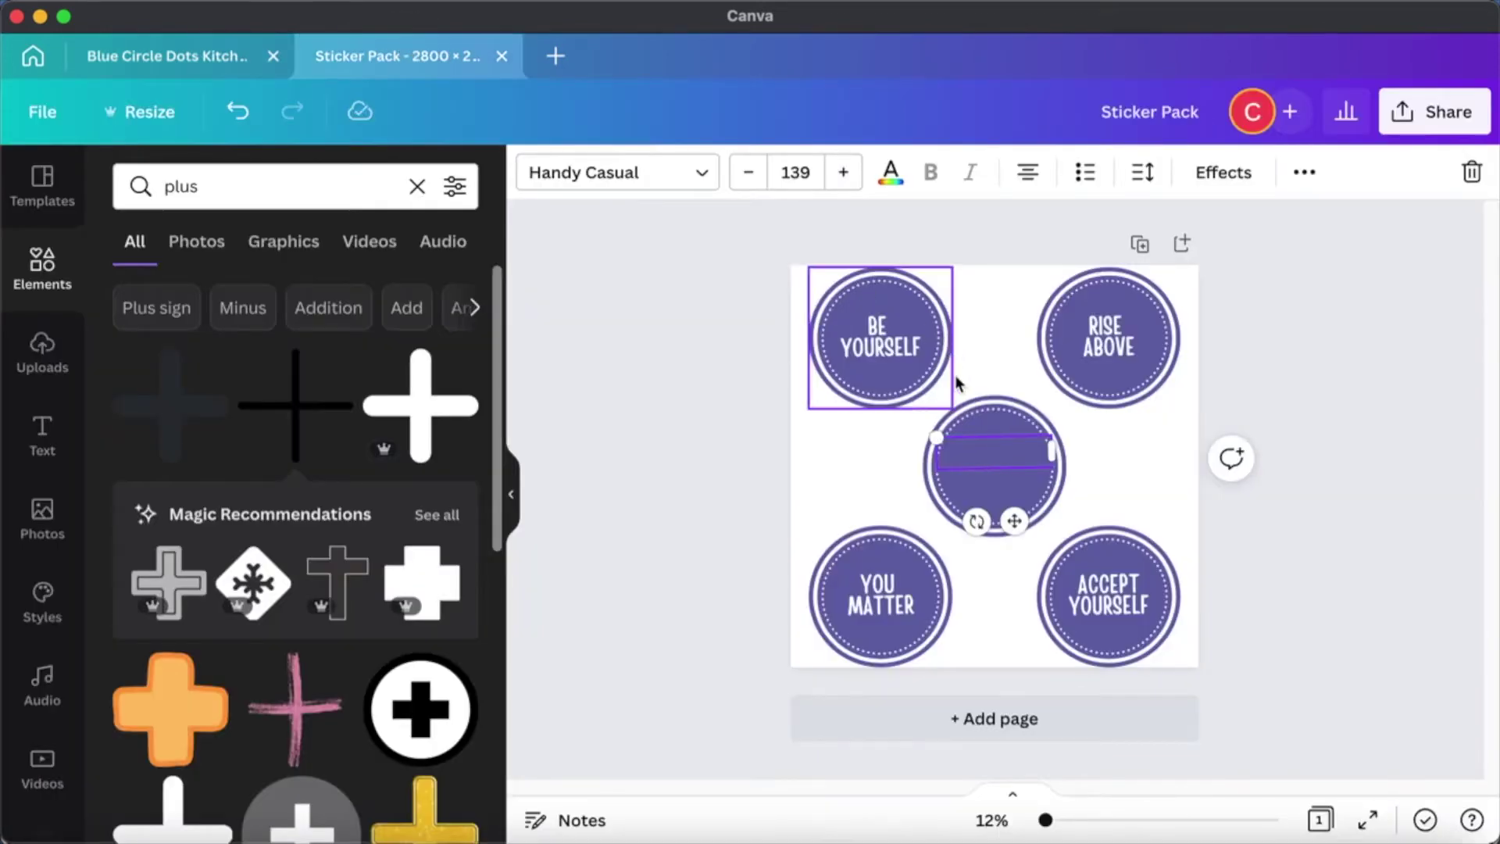
type("TRUST")
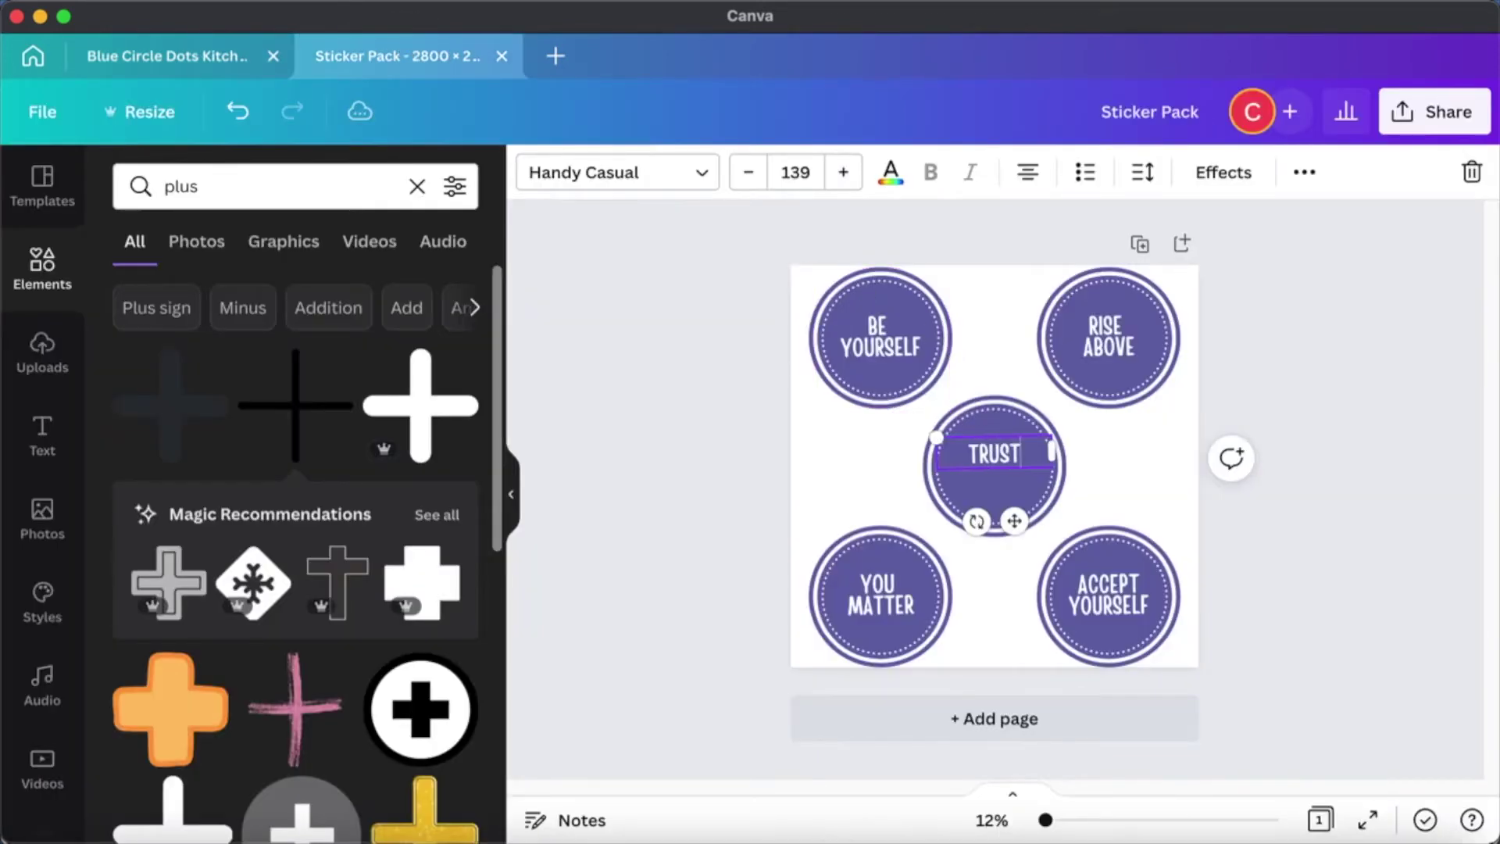
key("Return")
type("YOURSELF")
left_click(1381, 355)
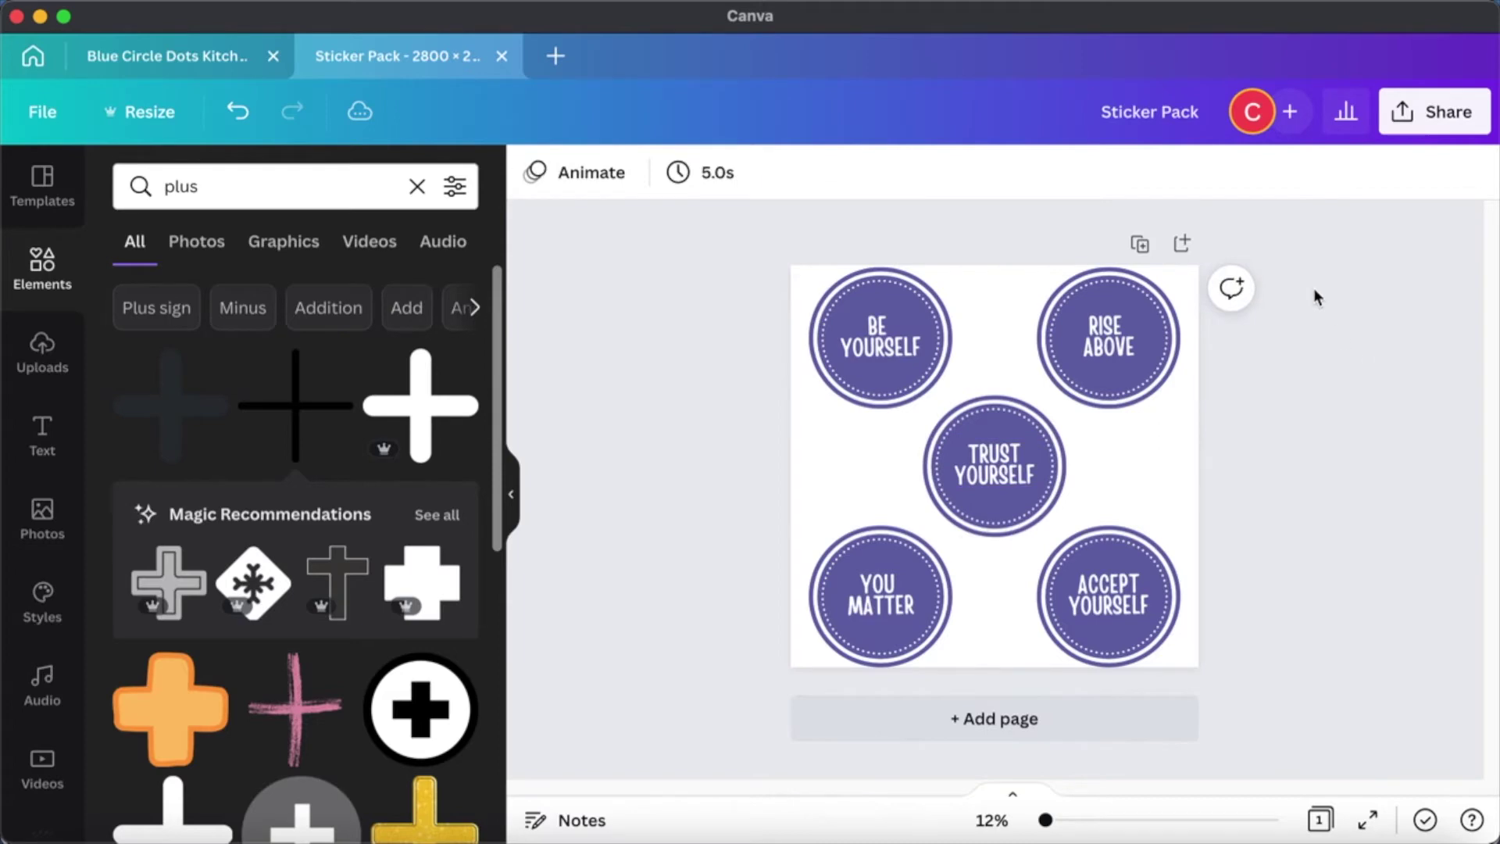
Download the sticker pack as a 2800 × 2800 px PNG with transparent background, saved in Downloads as "Motivational Sticker Pack.png".
left_click(1406, 112)
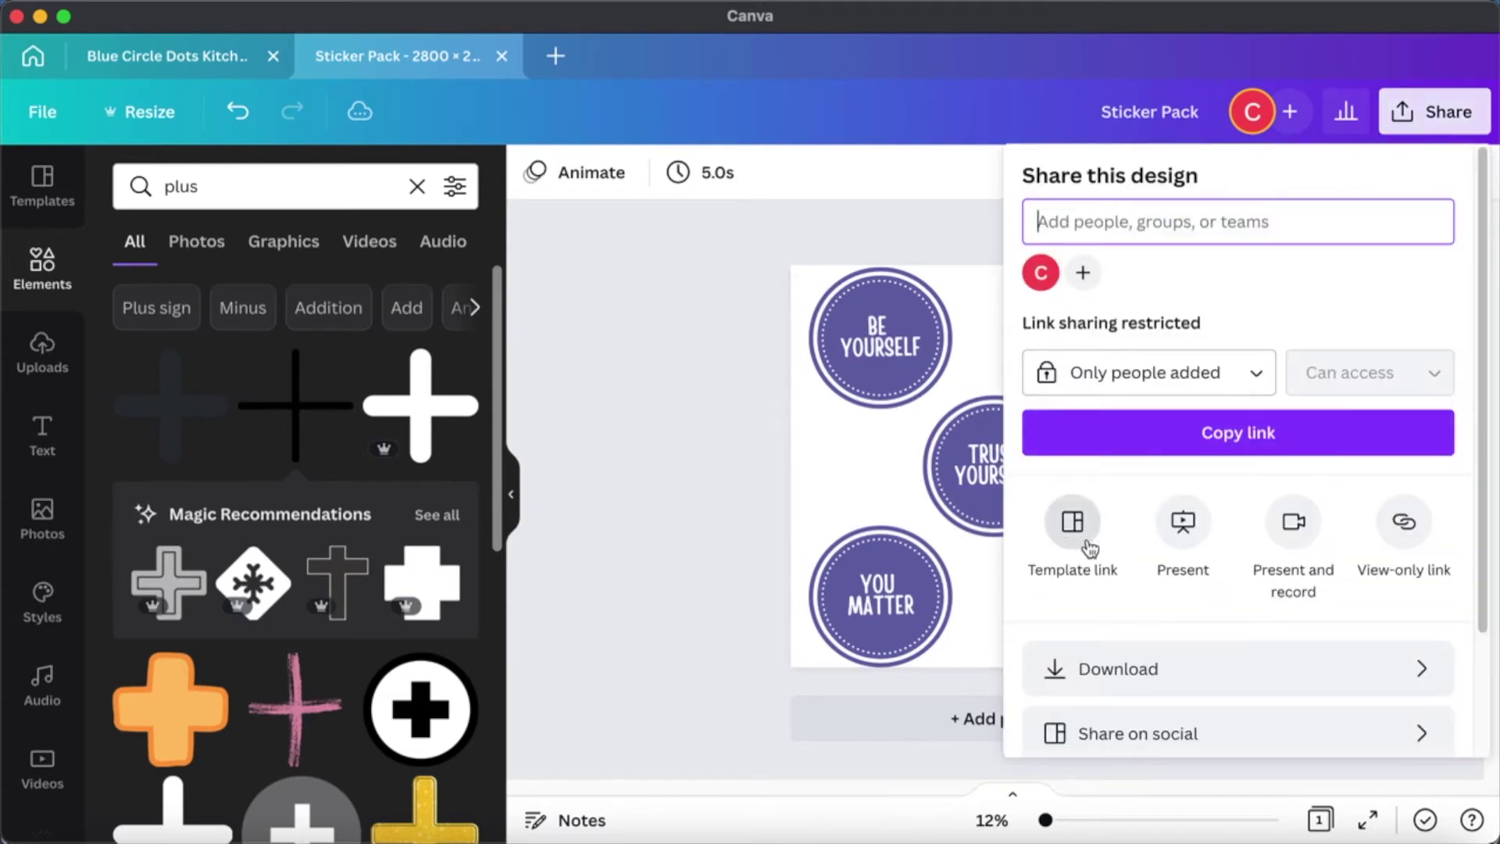
left_click(1125, 666)
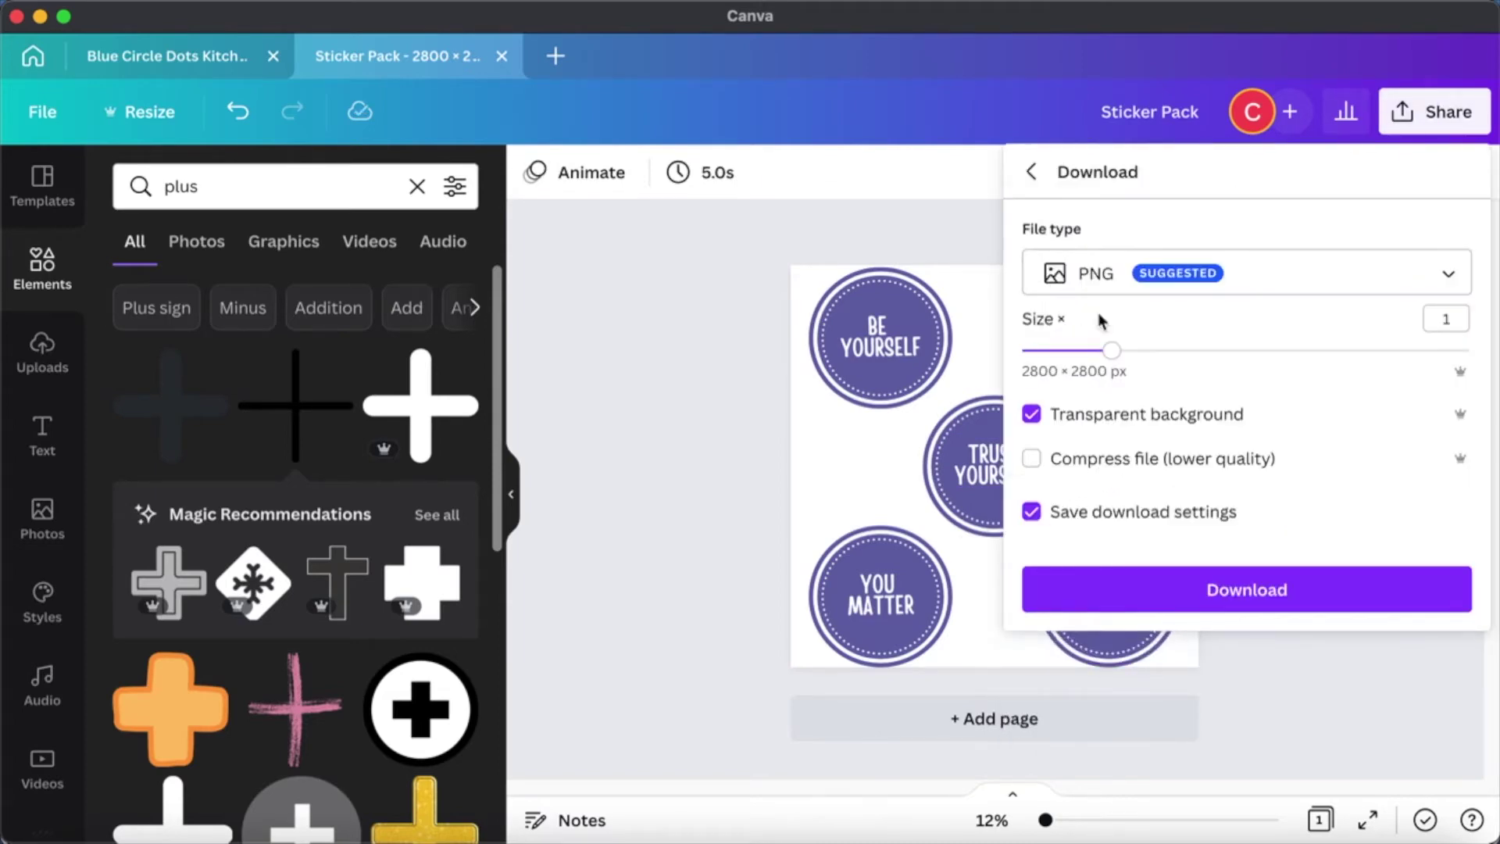
left_click(1246, 600)
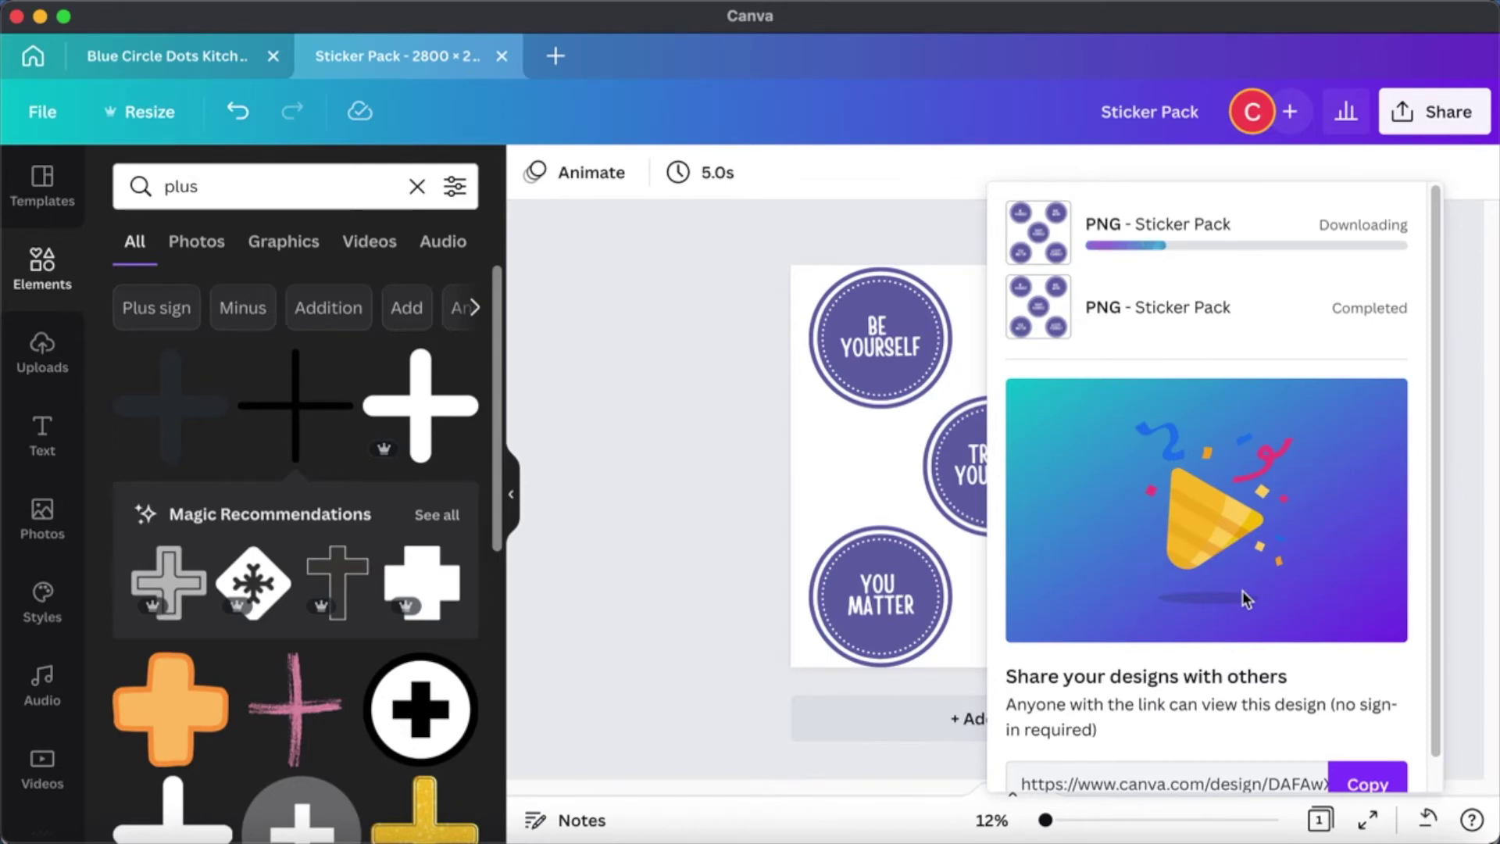
left_click(1038, 310)
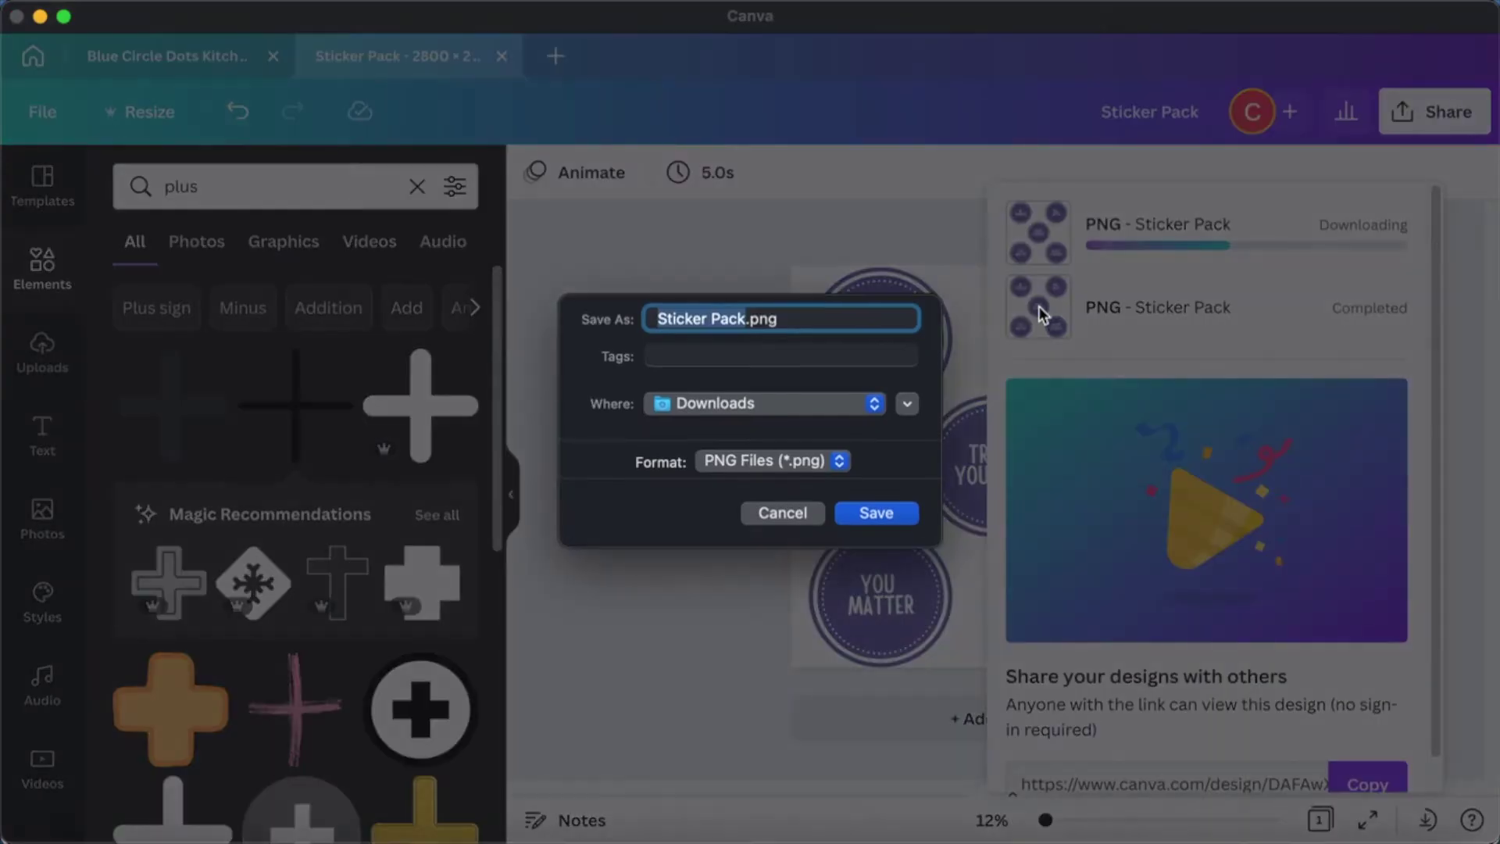
key("Left")
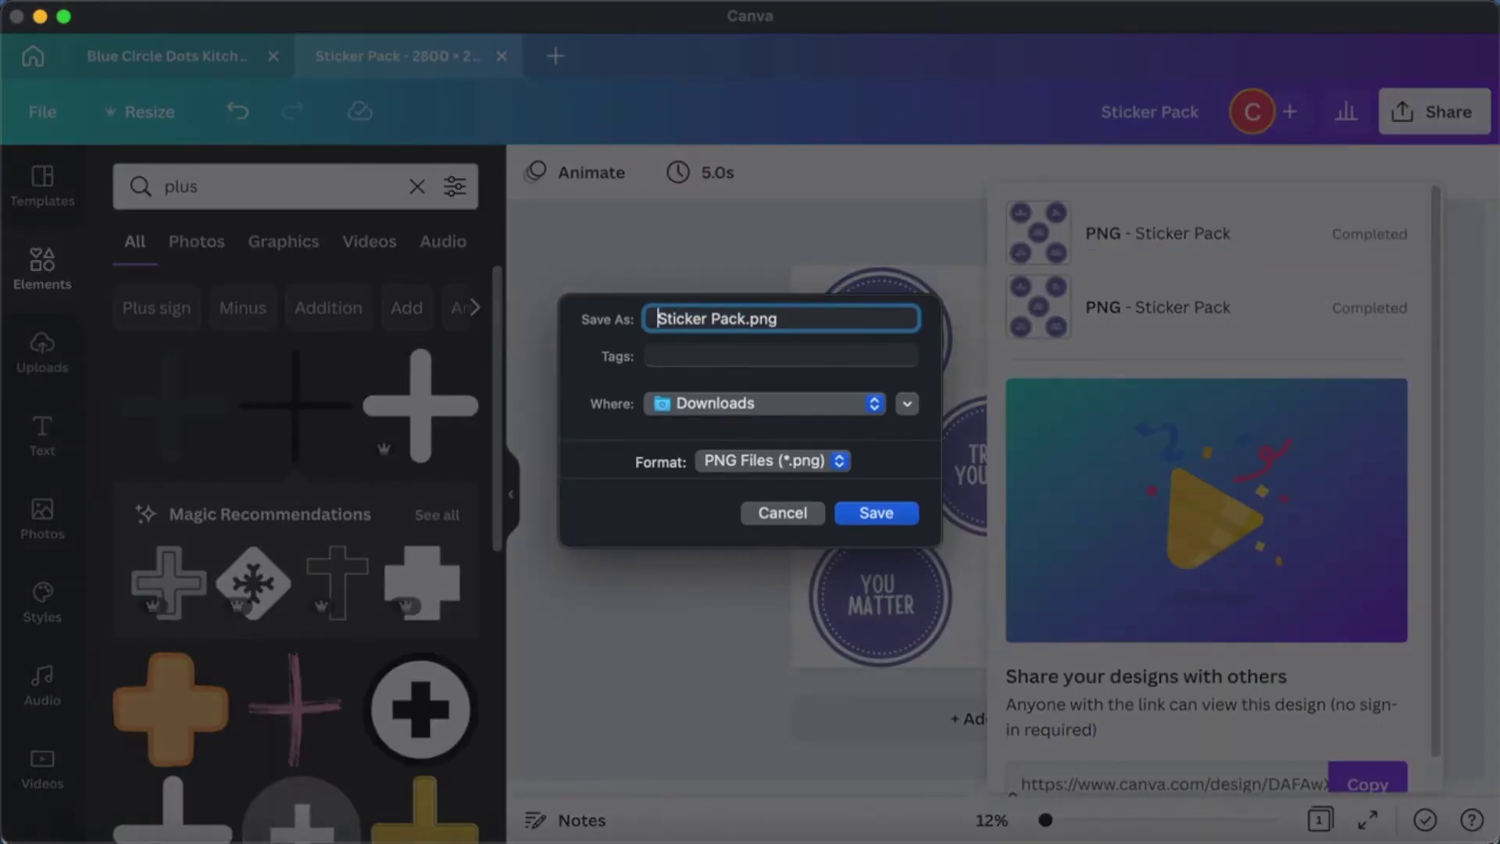
type("Mo")
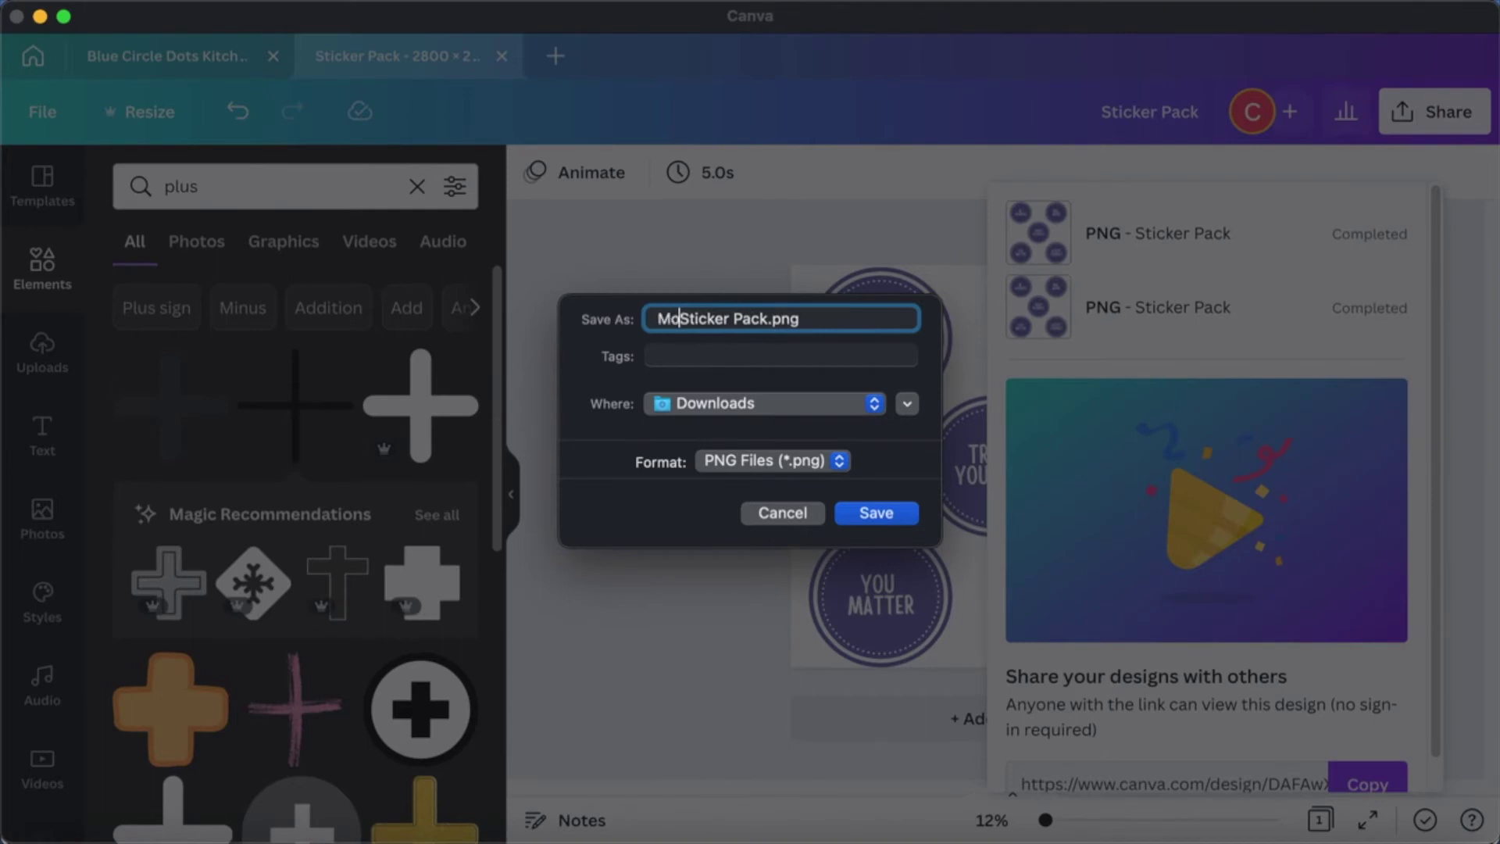
type("tivational")
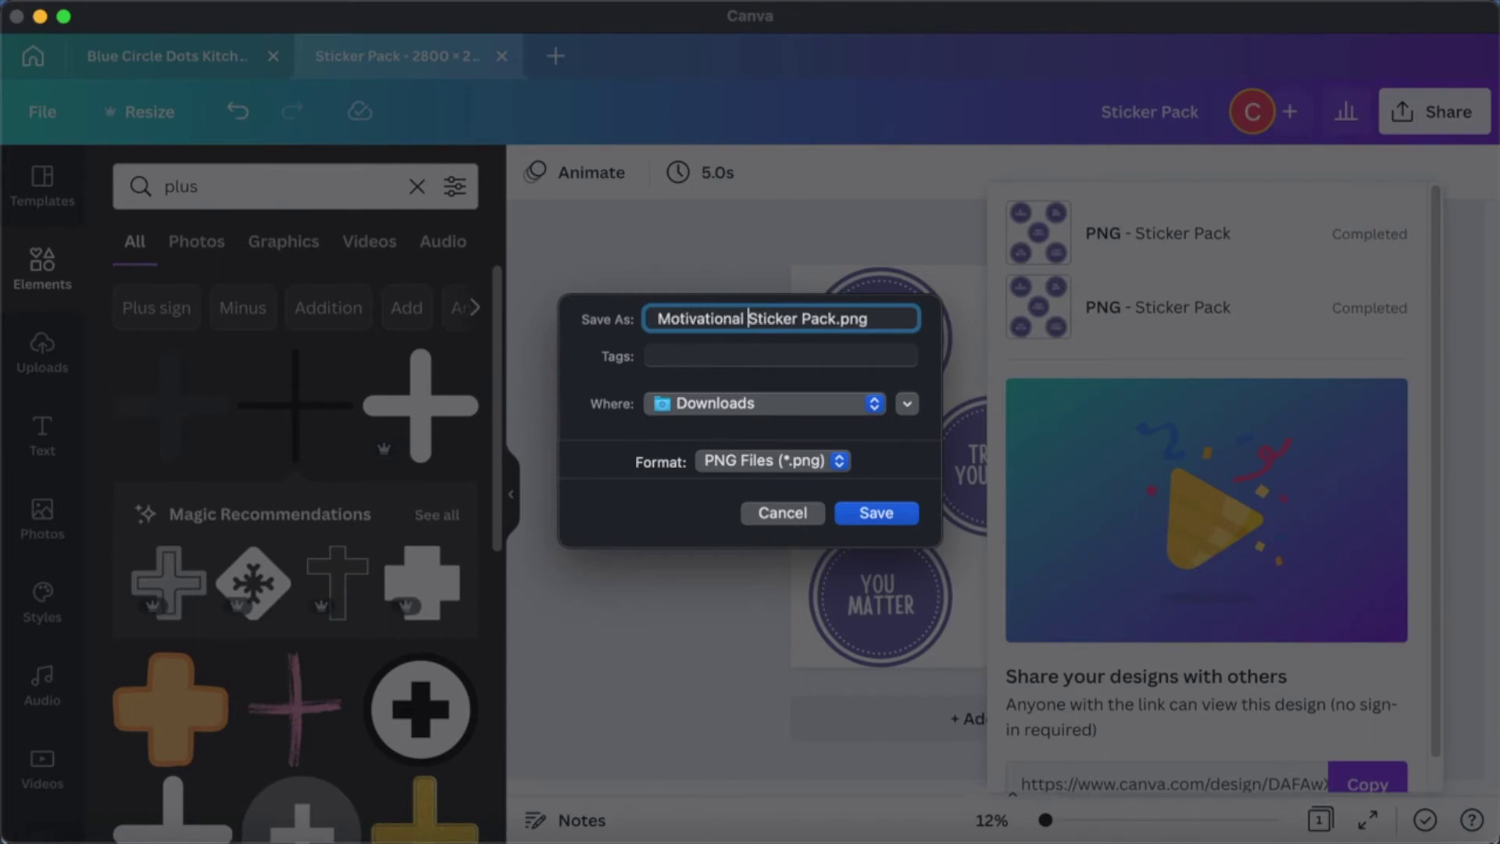
left_click(906, 518)
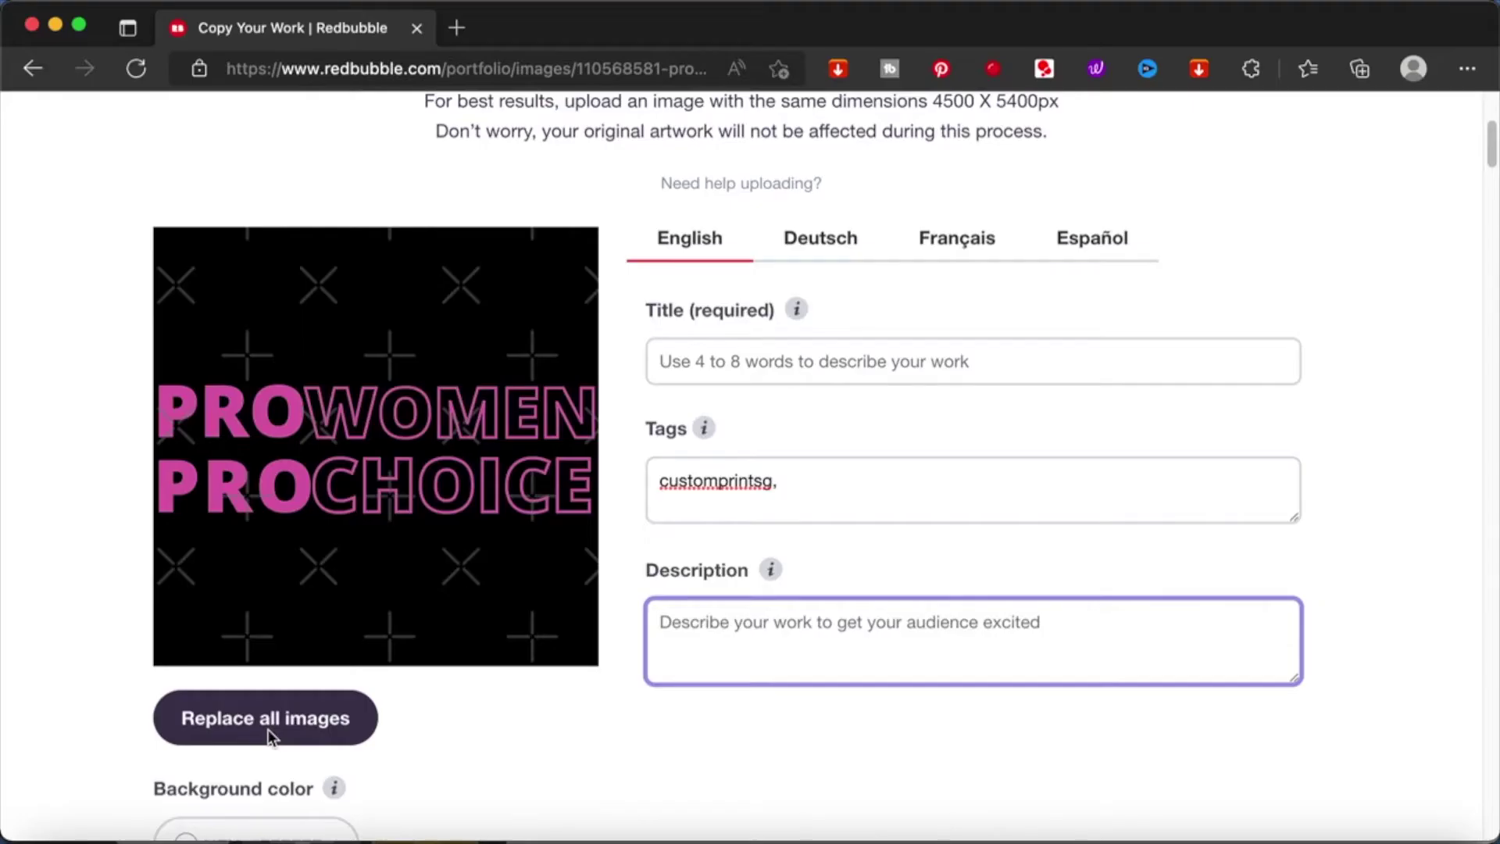
On Redbubble's Copy Your Work page, replace all images of the copied design with "Motivational Sticker Pack.png" from Downloads.
left_click(269, 729)
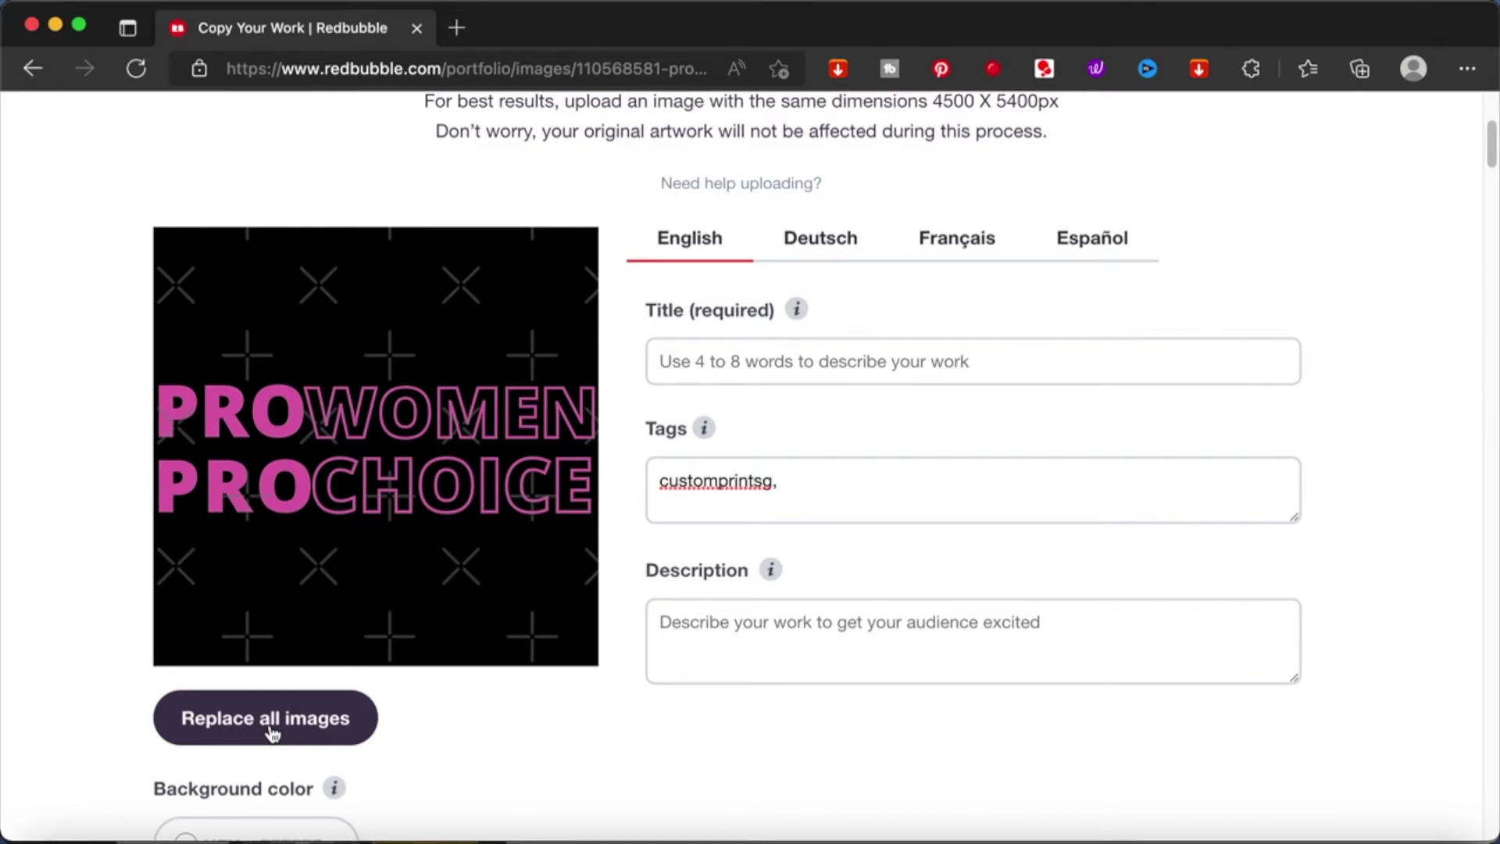
left_click(273, 720)
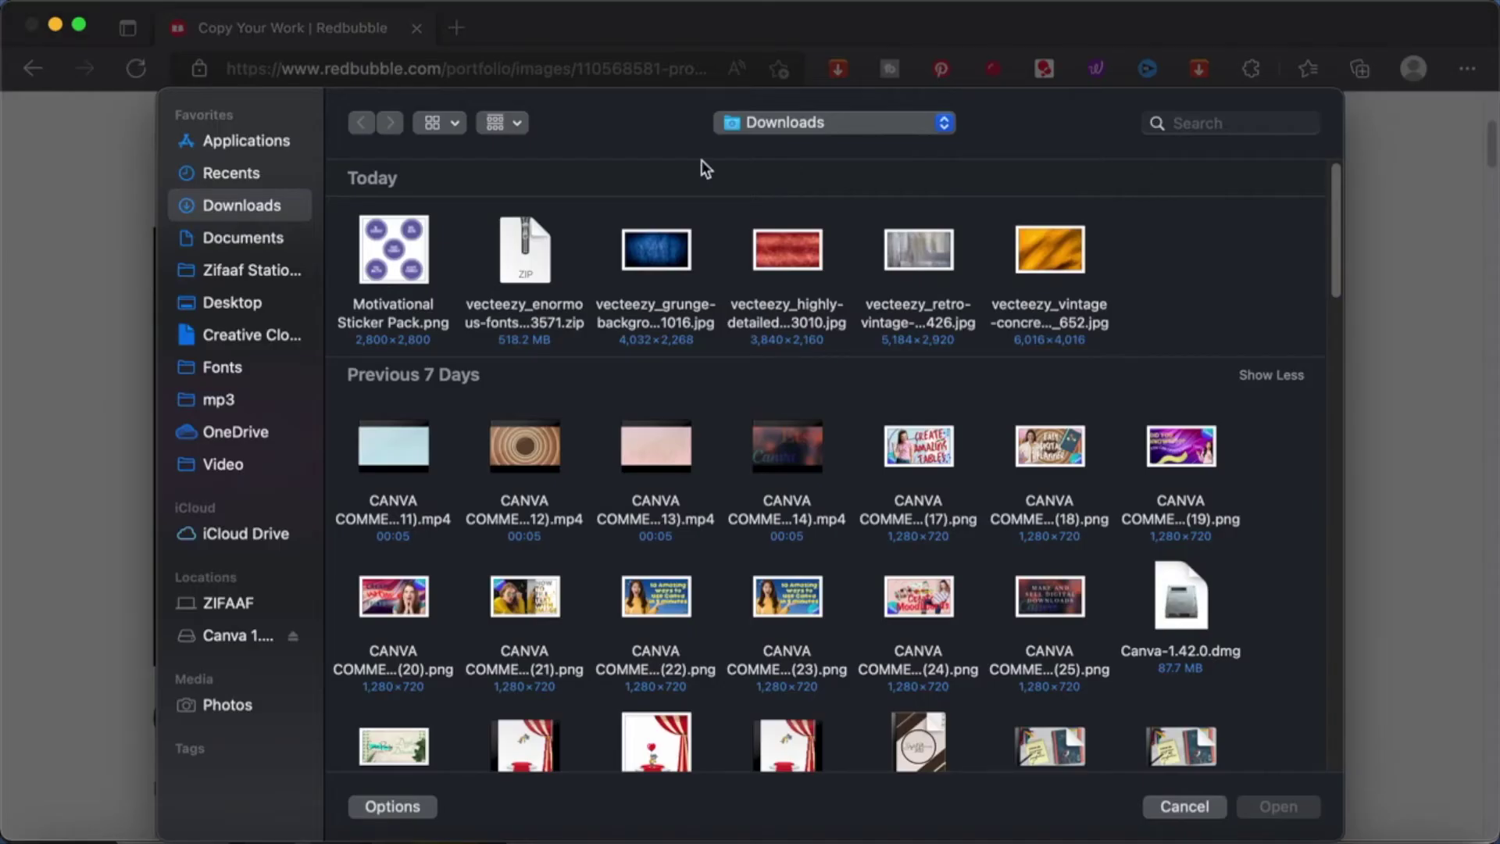
double_click(375, 265)
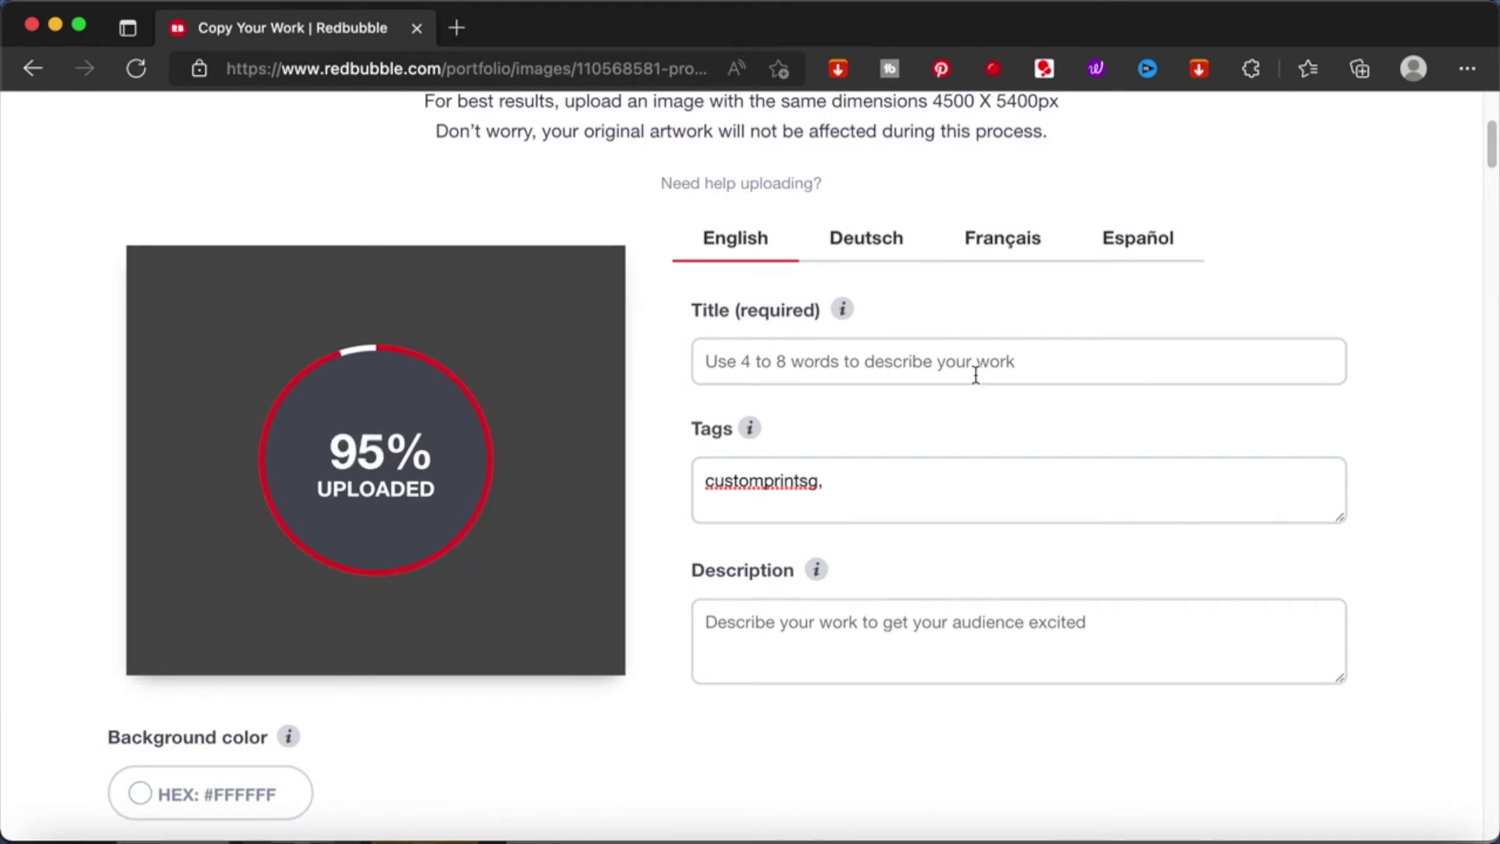
Disable the Standard Print Clothing, Large Print Clothing and Caps products in the product previews.
scroll(975, 376, "down", 10)
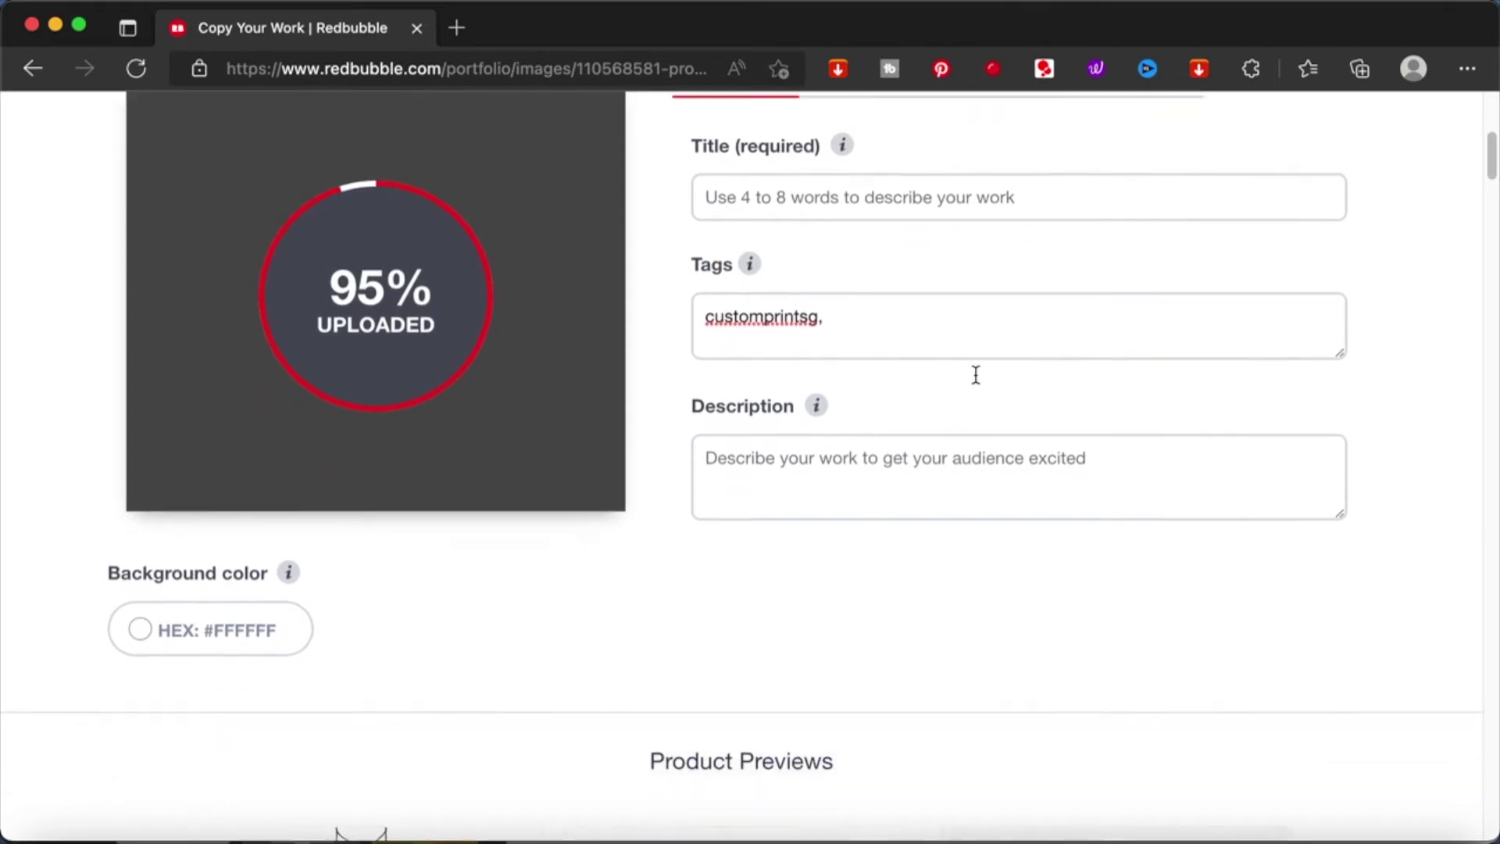
scroll(975, 374, "down", 1)
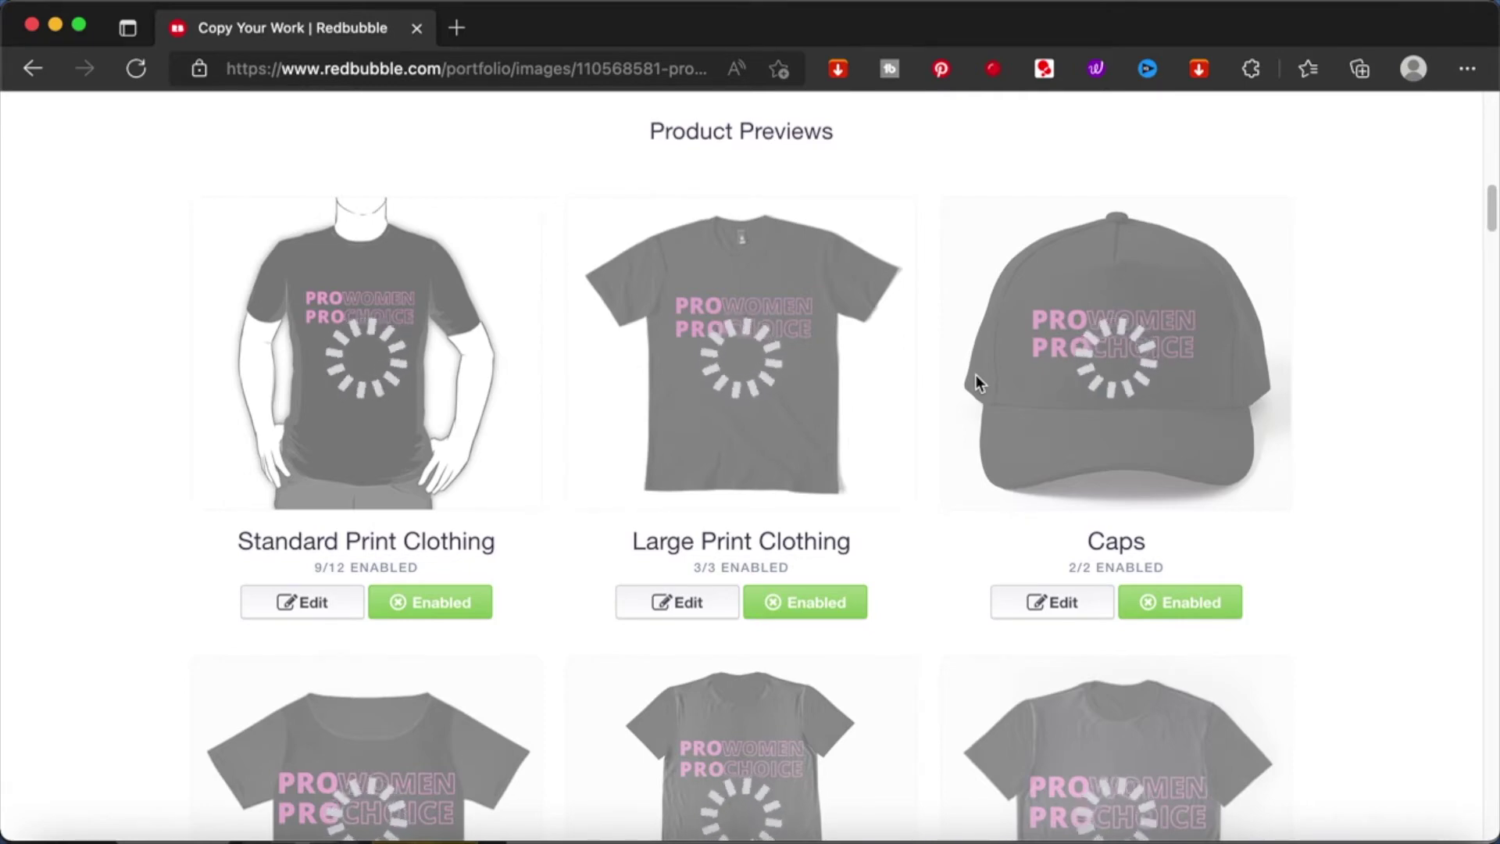
scroll(938, 381, "down", 4)
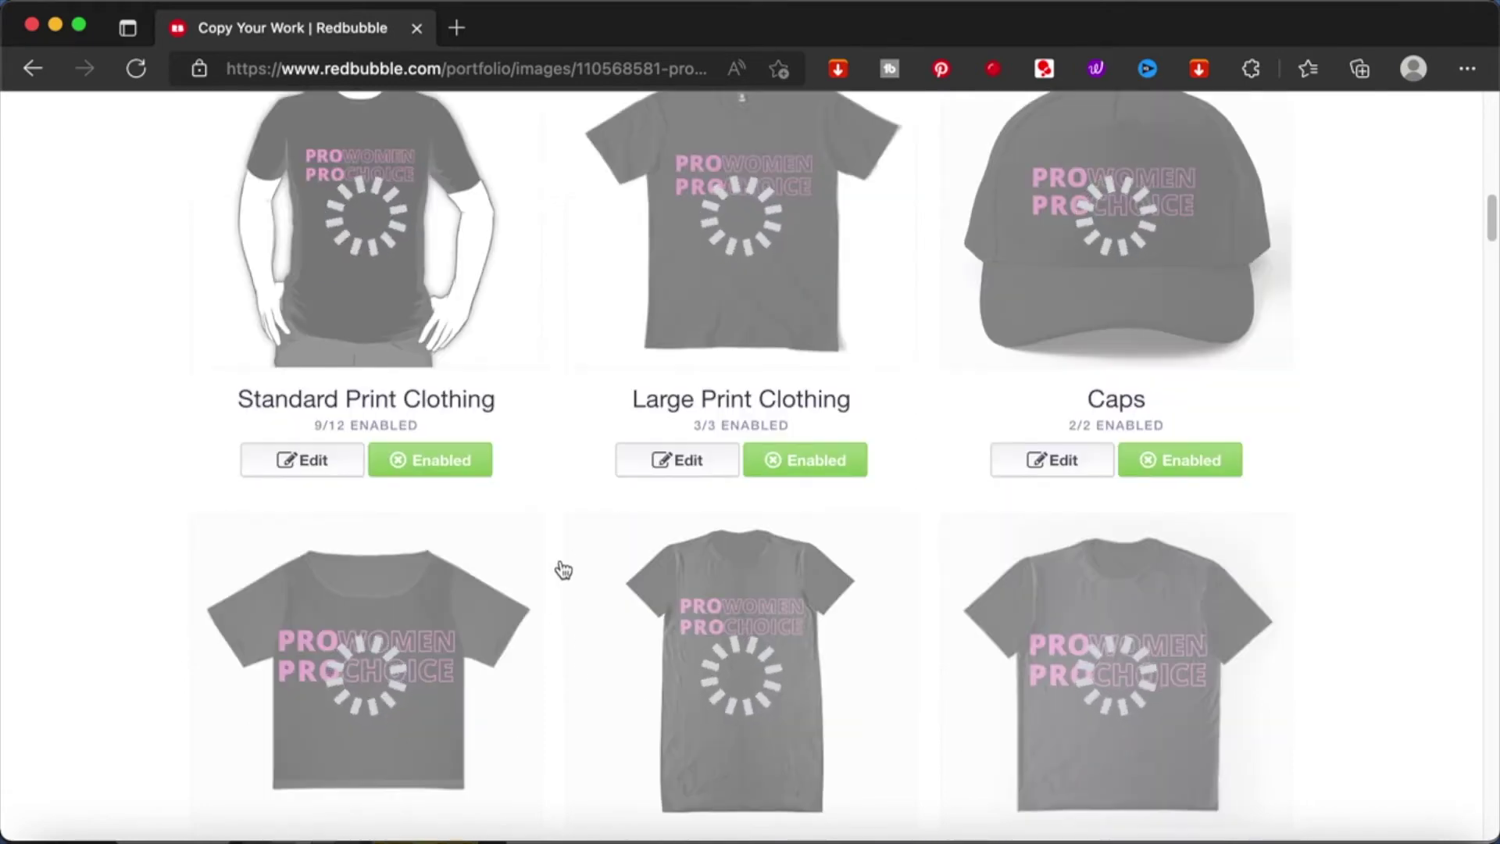
left_click(444, 461)
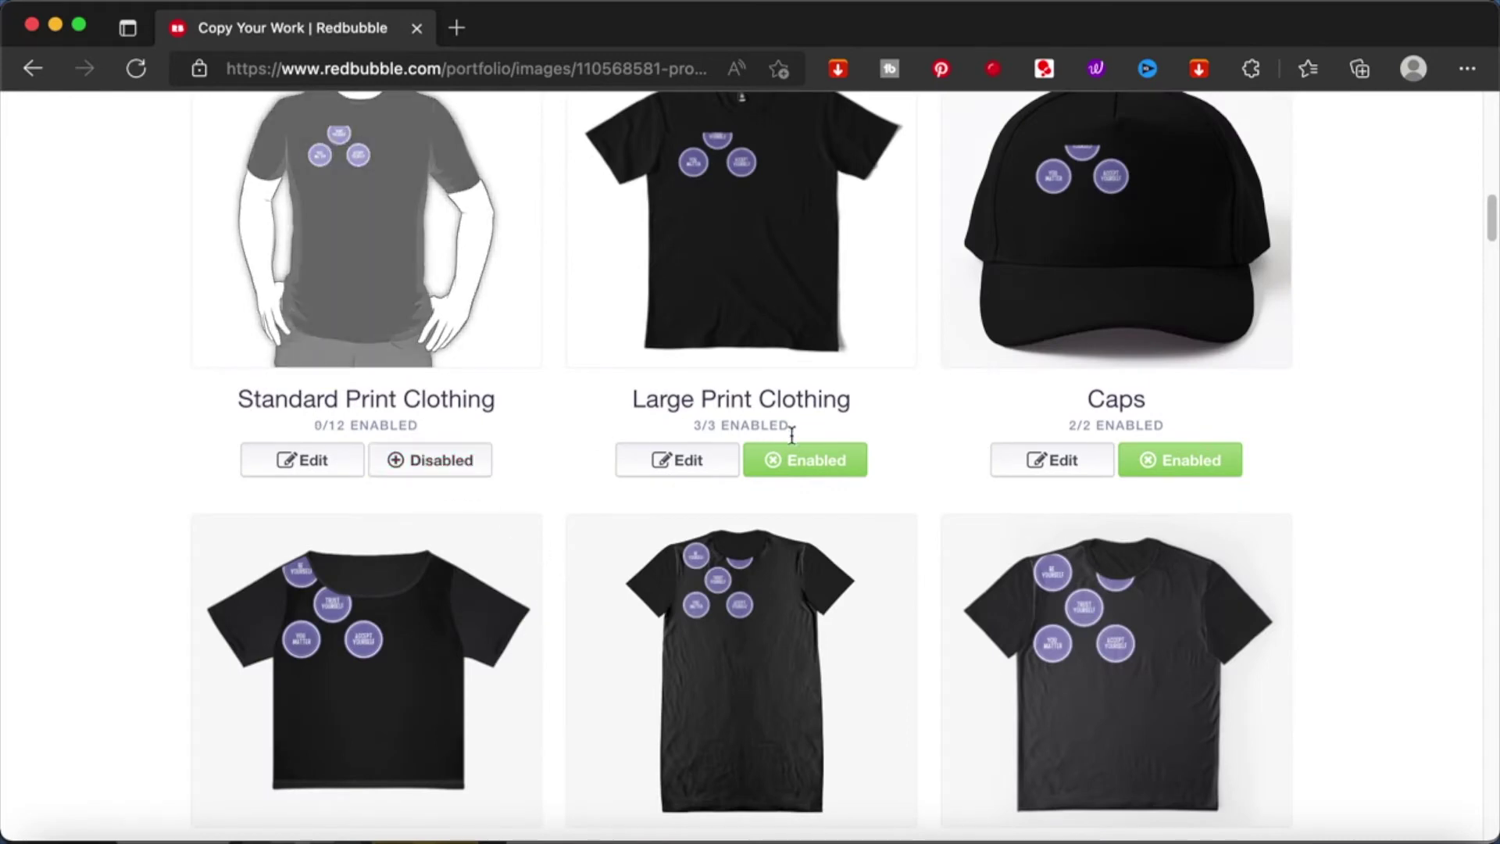
left_click(821, 461)
left_click(1180, 461)
Disable the Graphic T-Shirts, Graphic T-Shirt Dresses and Chiffon Tops products.
scroll(1180, 461, "down", 5)
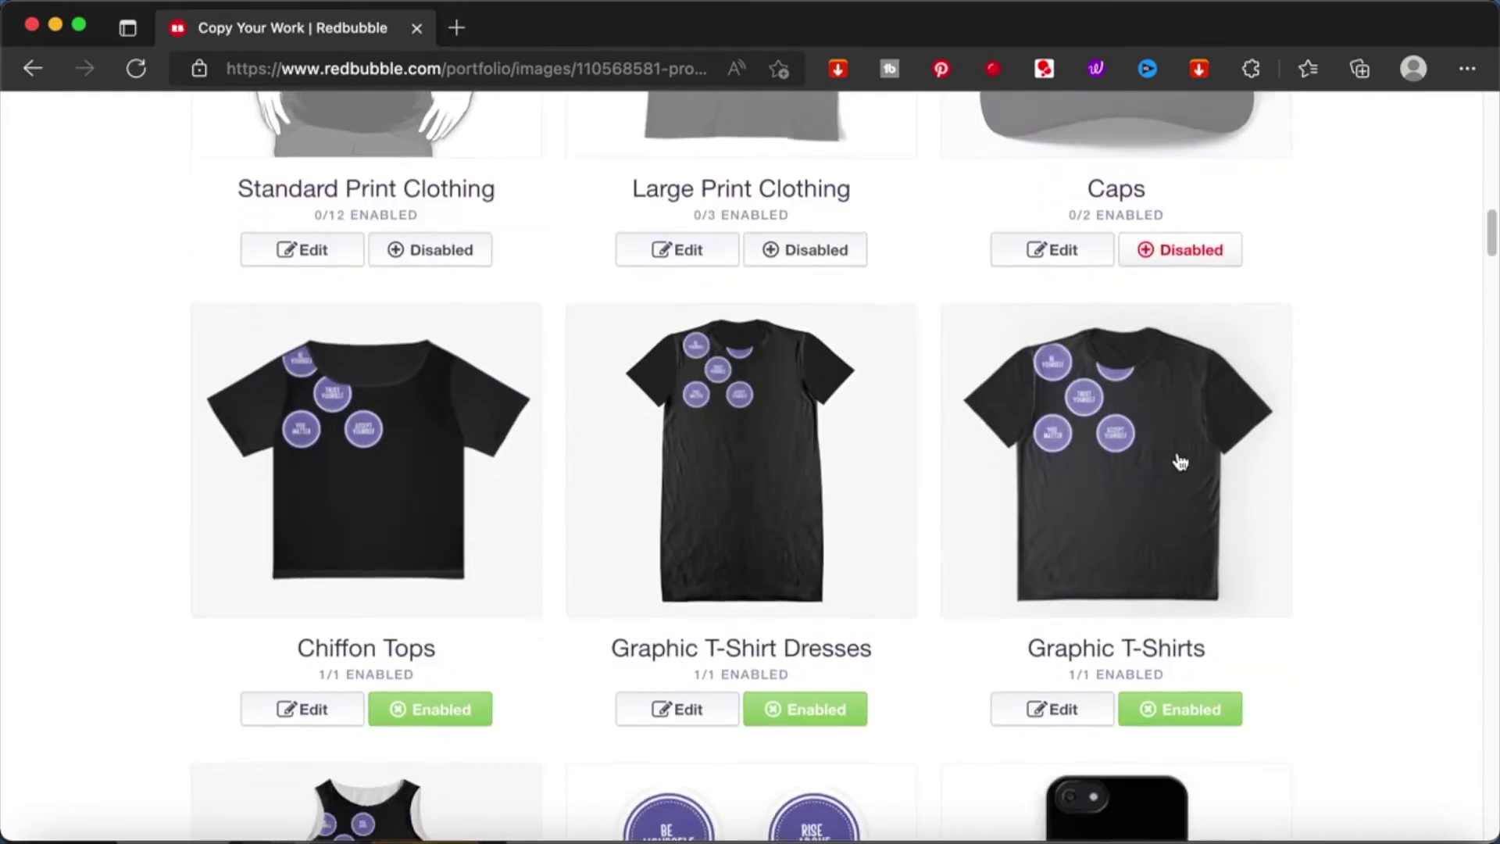
left_click(1199, 613)
left_click(805, 621)
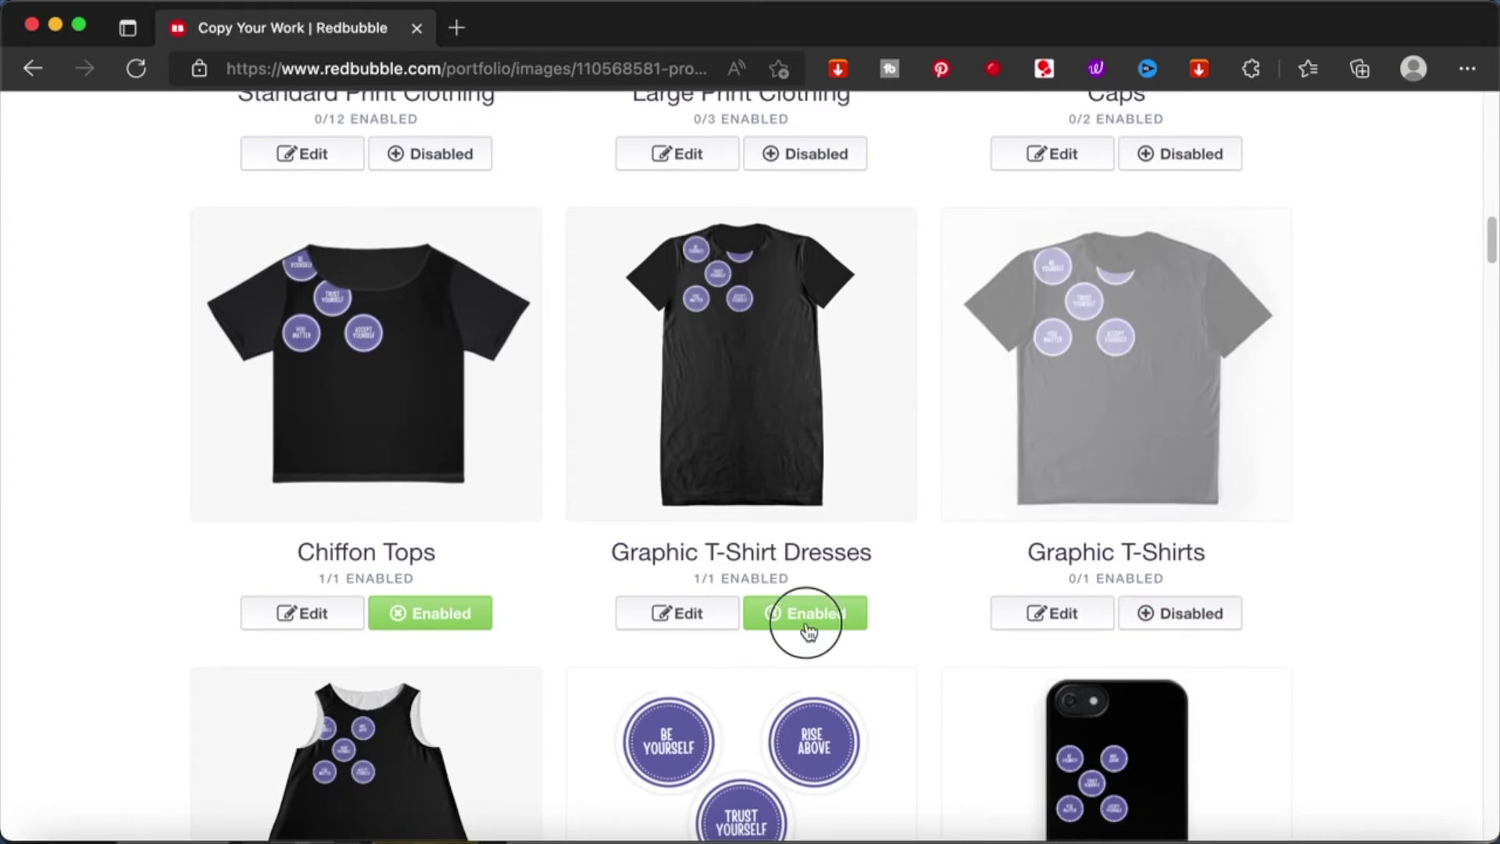
left_click(435, 612)
scroll(439, 612, "down", 2)
scroll(440, 611, "down", 1)
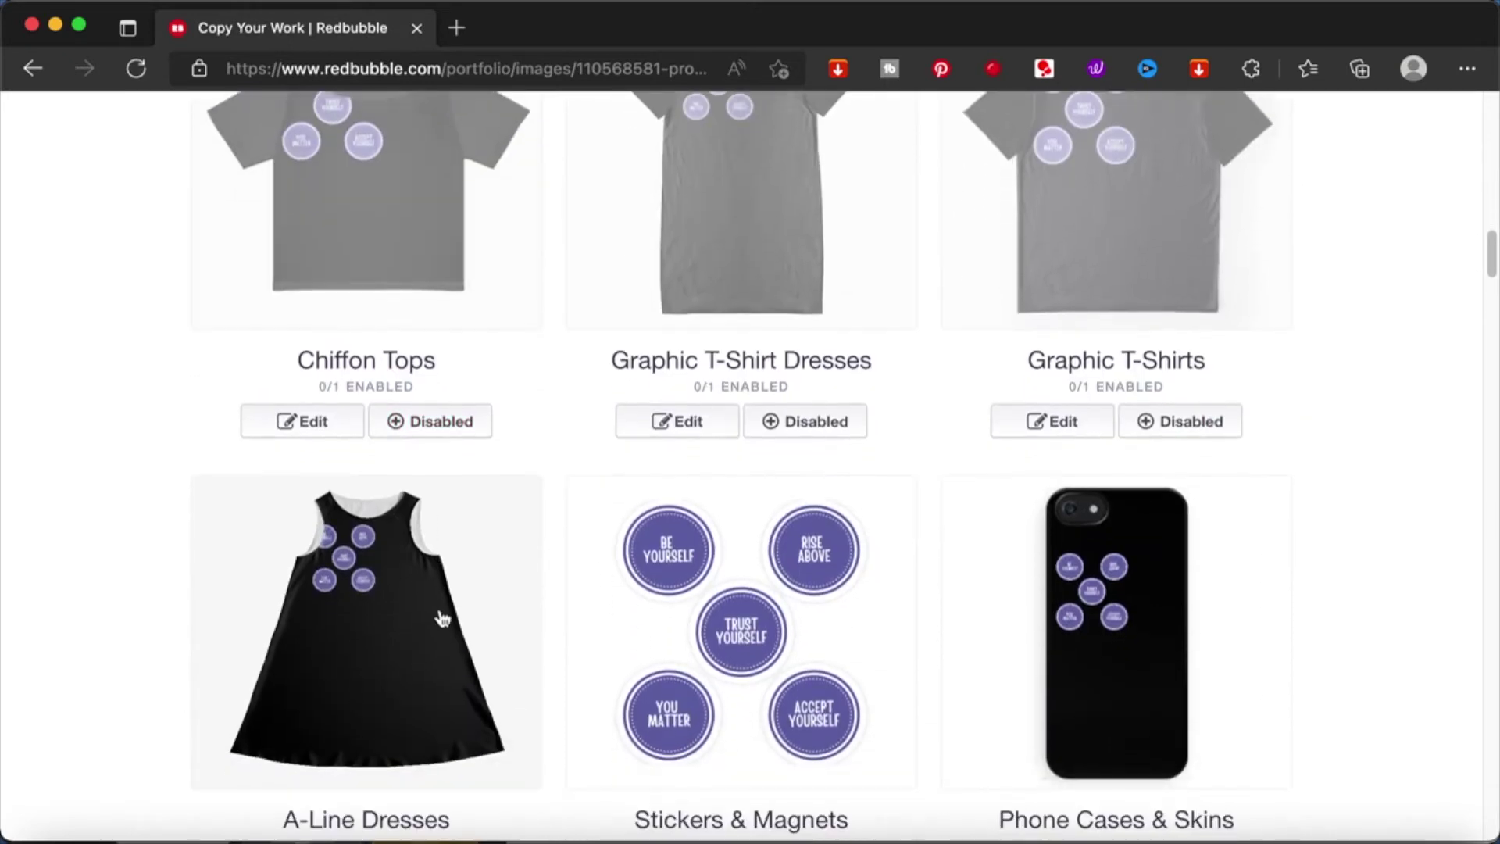
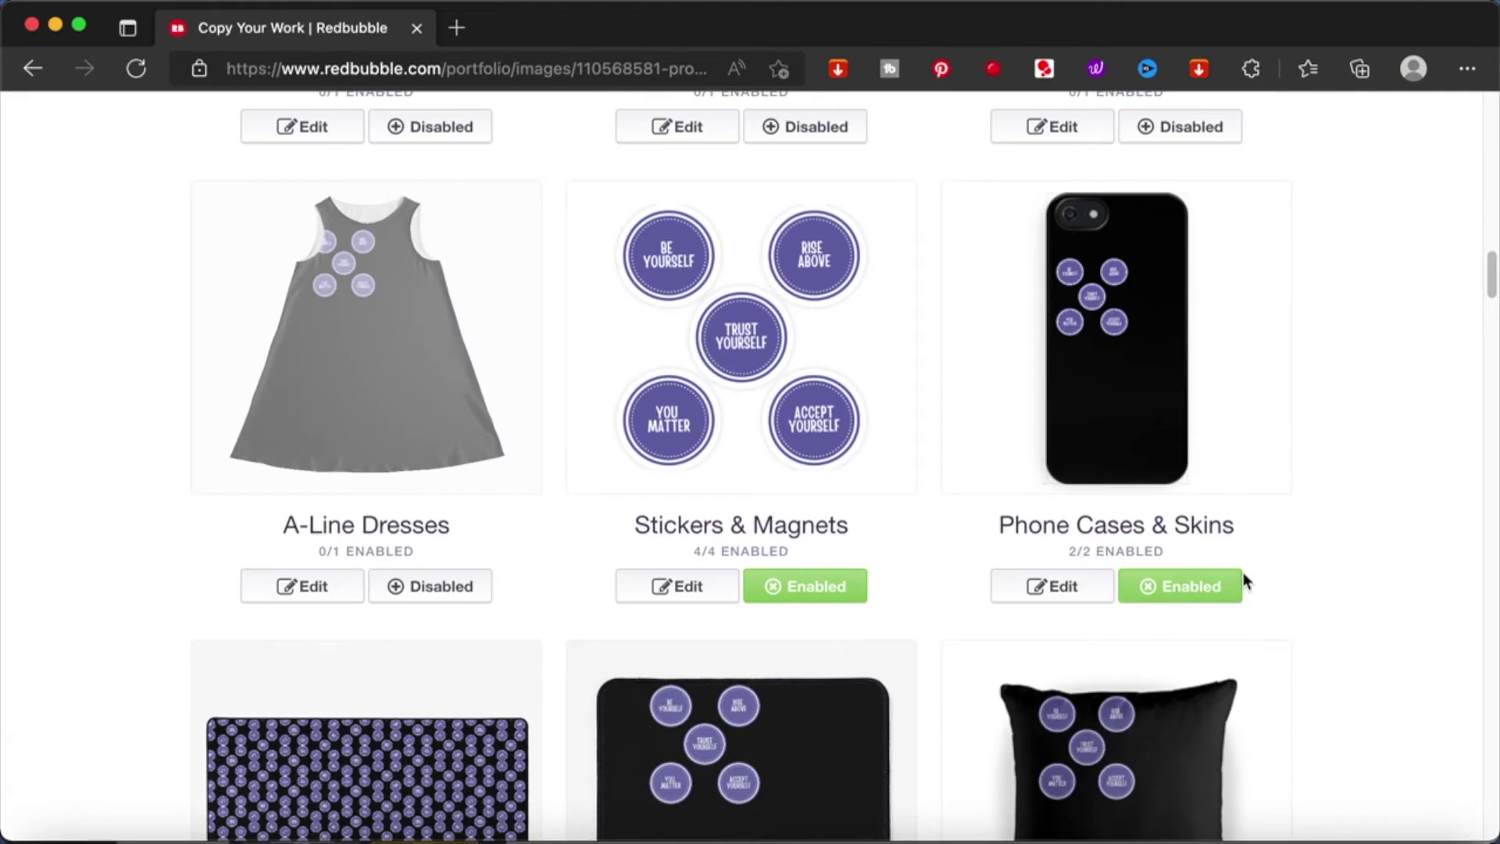
Disable the Phone Cases & Skins, Pillows & Totes, Mouse Pads and Desk Mats products.
left_click(1211, 586)
scroll(1203, 603, "down", 5)
left_click(1195, 634)
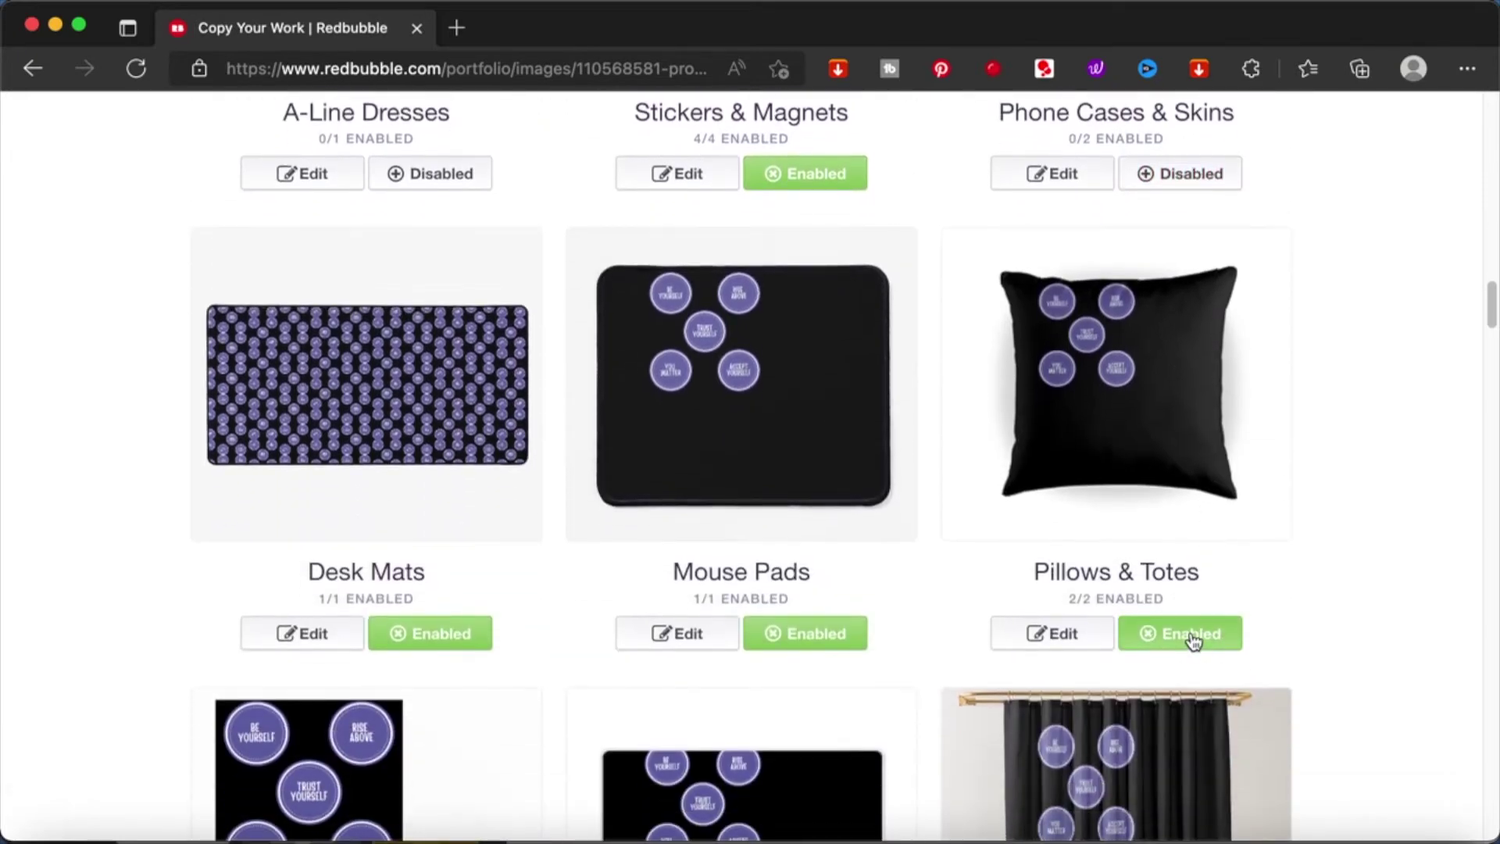
left_click(837, 639)
left_click(428, 634)
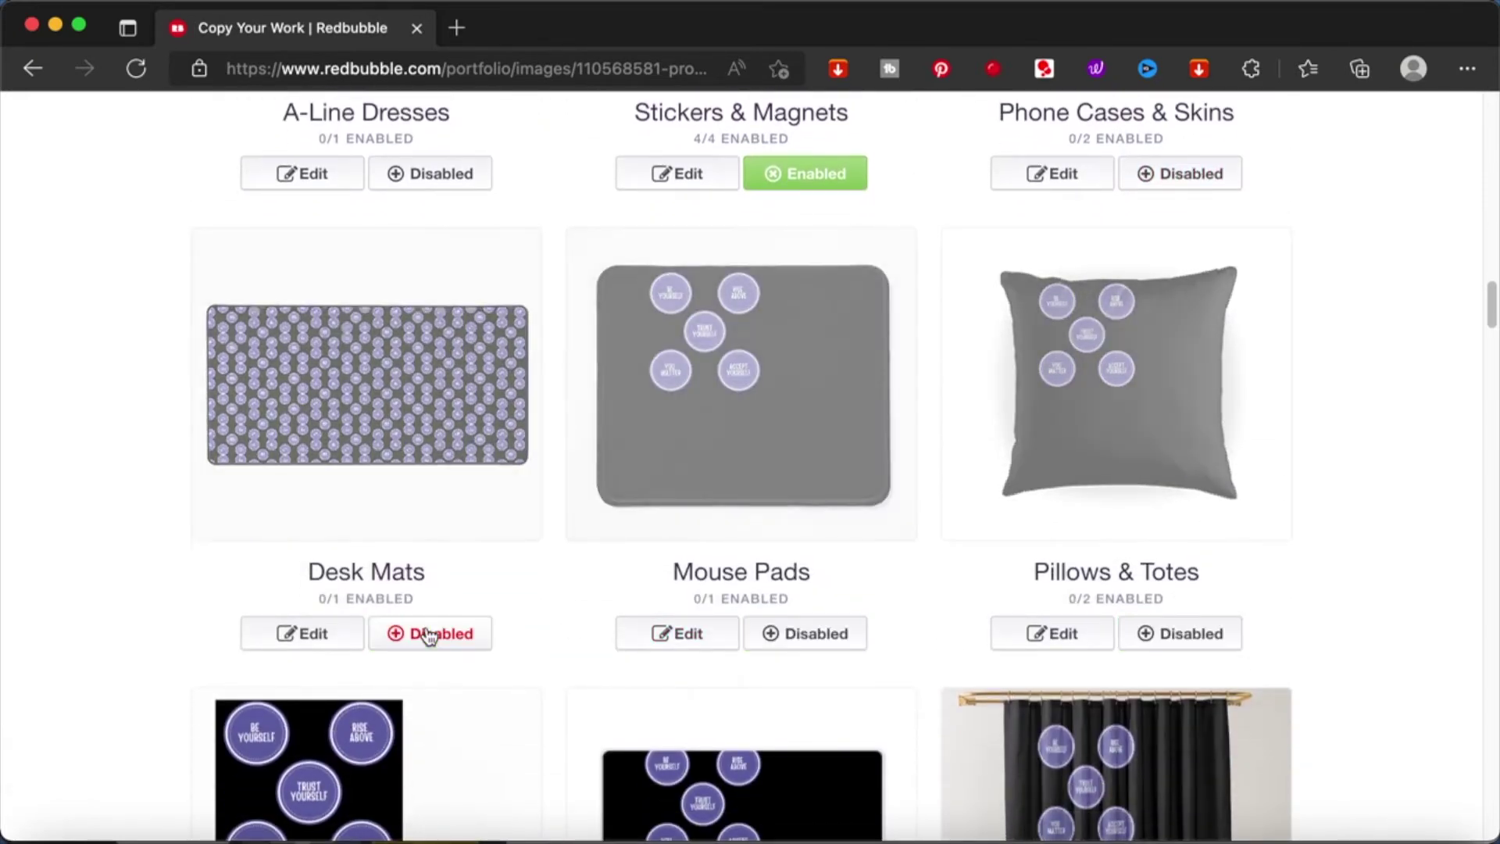
Disable the Prints, Cards & Posters, the Pouches, Laptop Skins & Sleeves and the Duvets, Comforters & Shower Curtains products.
scroll(428, 634, "down", 5)
left_click(448, 749)
left_click(837, 771)
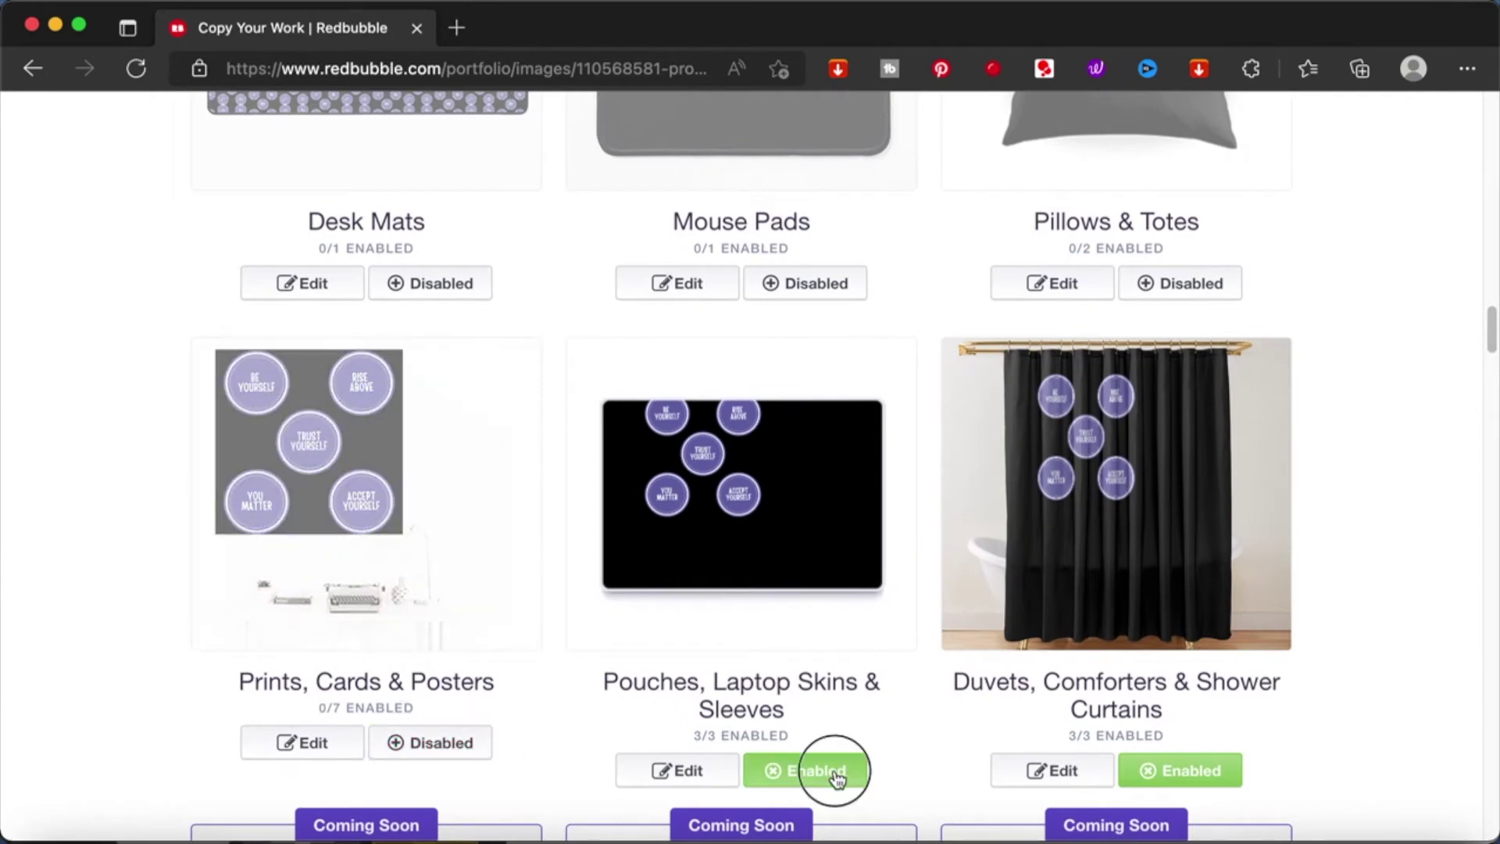
left_click(1224, 777)
Disable the Pet Blankets, Cat Mats and Dog Mats products.
scroll(1223, 782, "down", 5)
scroll(1219, 703, "down", 3)
left_click(1195, 654)
left_click(819, 672)
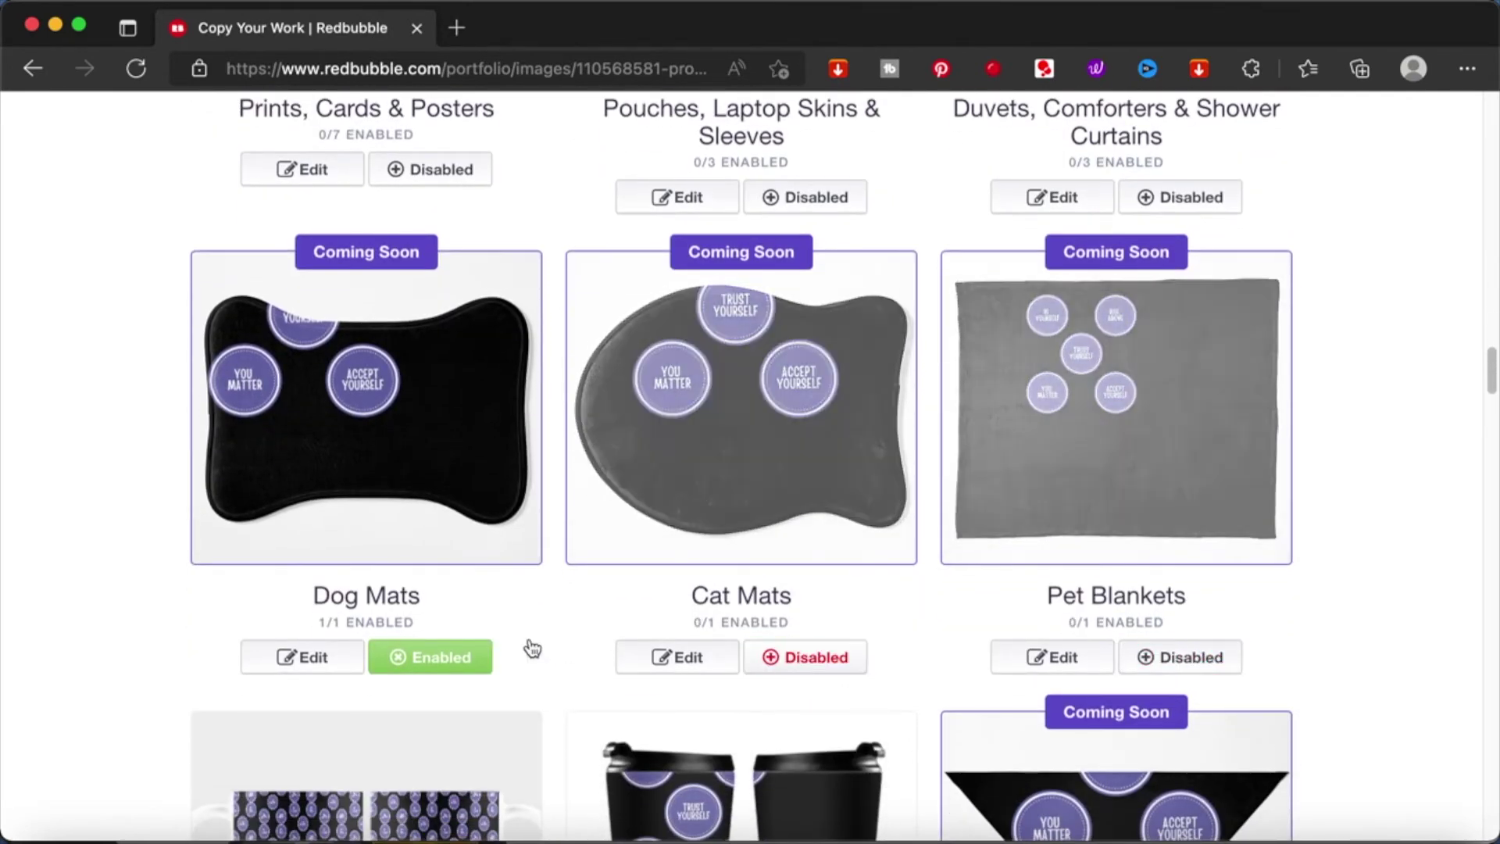
left_click(459, 672)
Disable the Mugs, Travel Mugs and Pet Bandanas products.
scroll(457, 668, "down", 5)
left_click(456, 670)
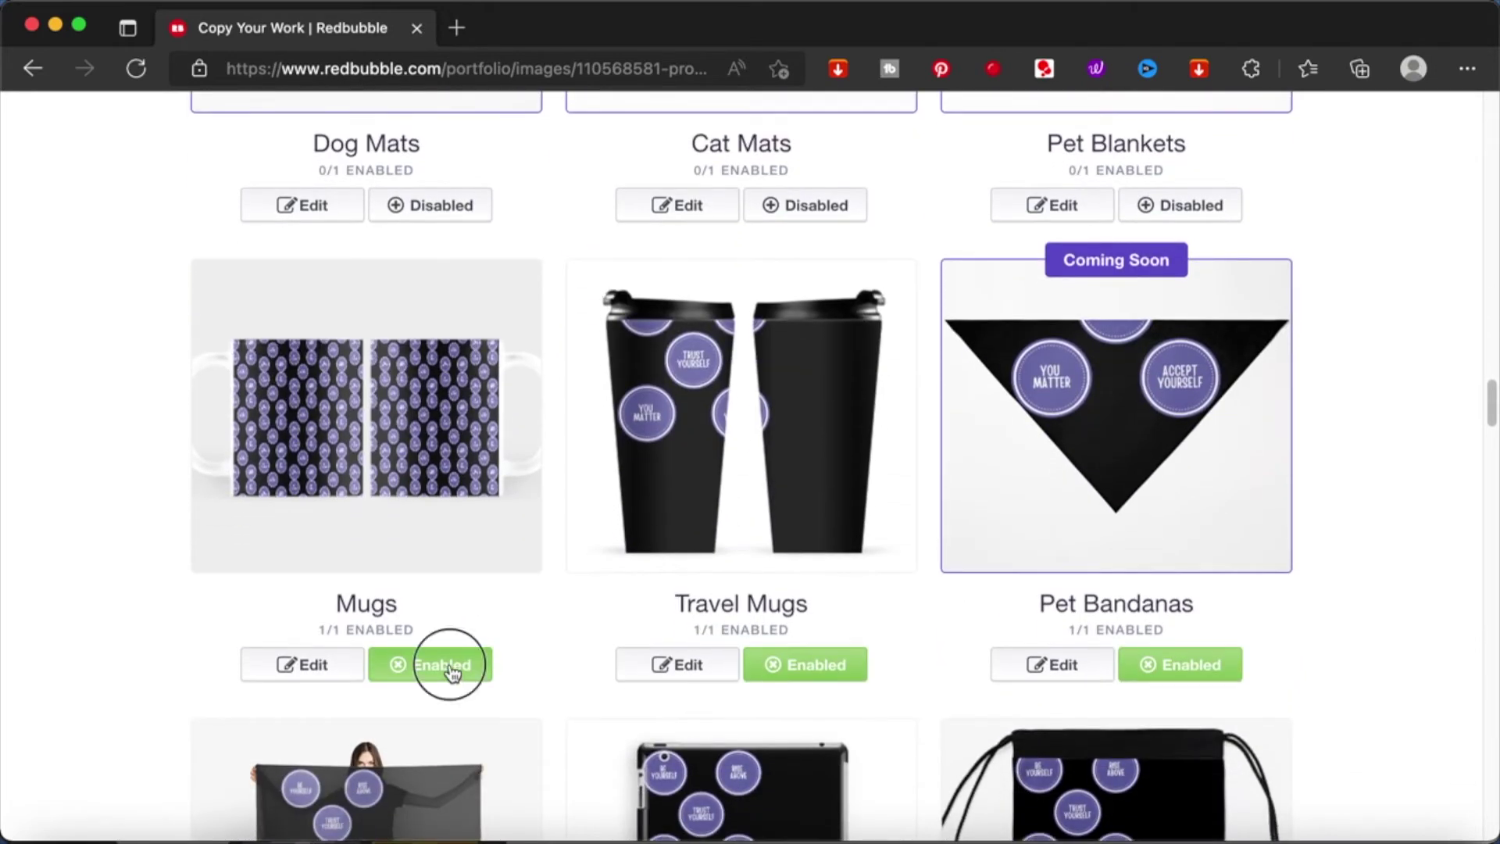
left_click(816, 668)
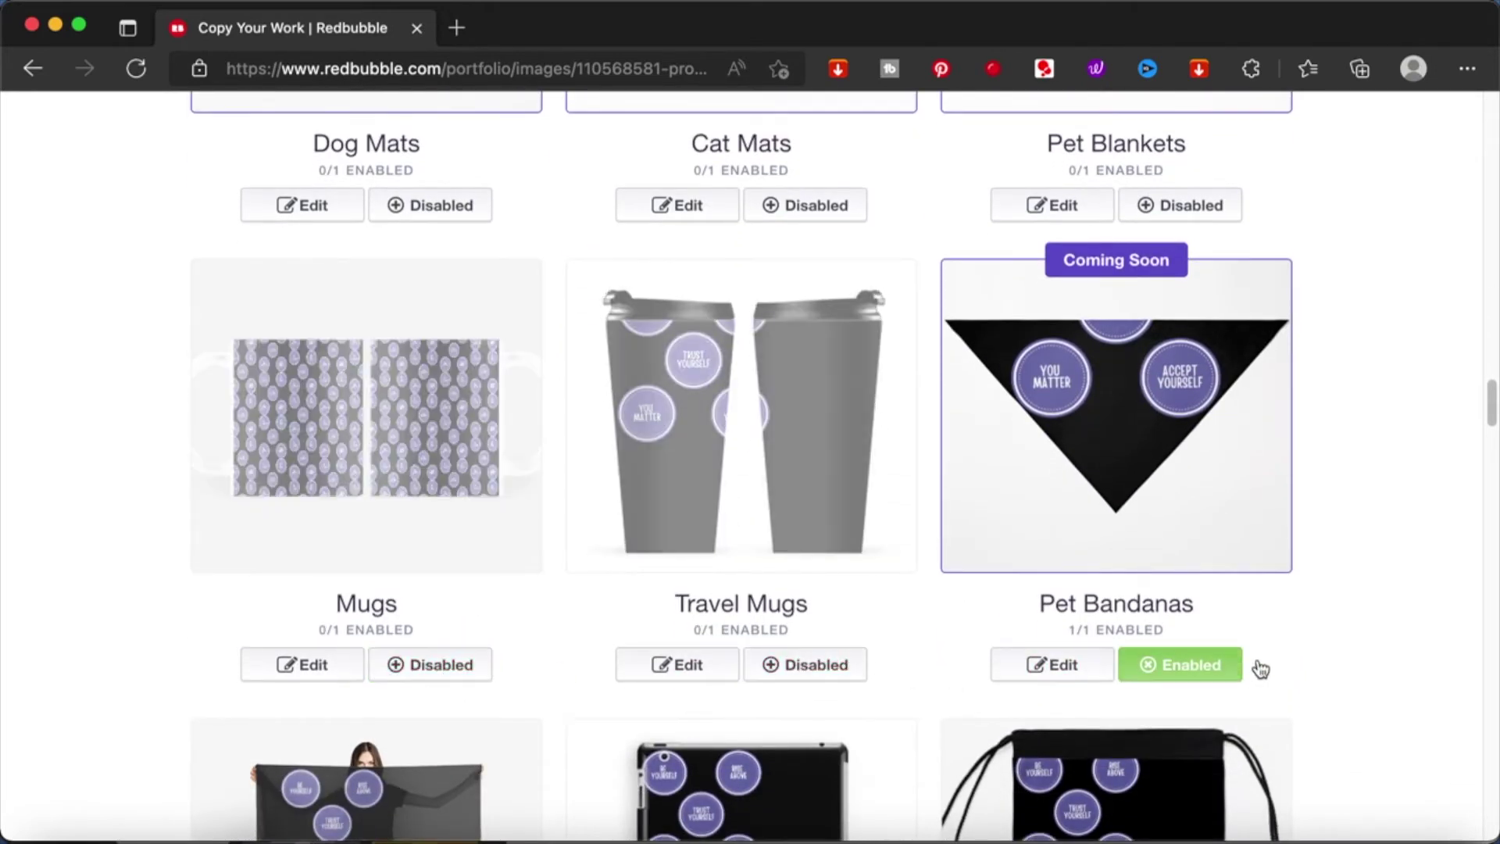
left_click(1220, 669)
Disable the Scarves, Tablet Cases & Skins and Drawstring Bags products.
scroll(1219, 670, "down", 4)
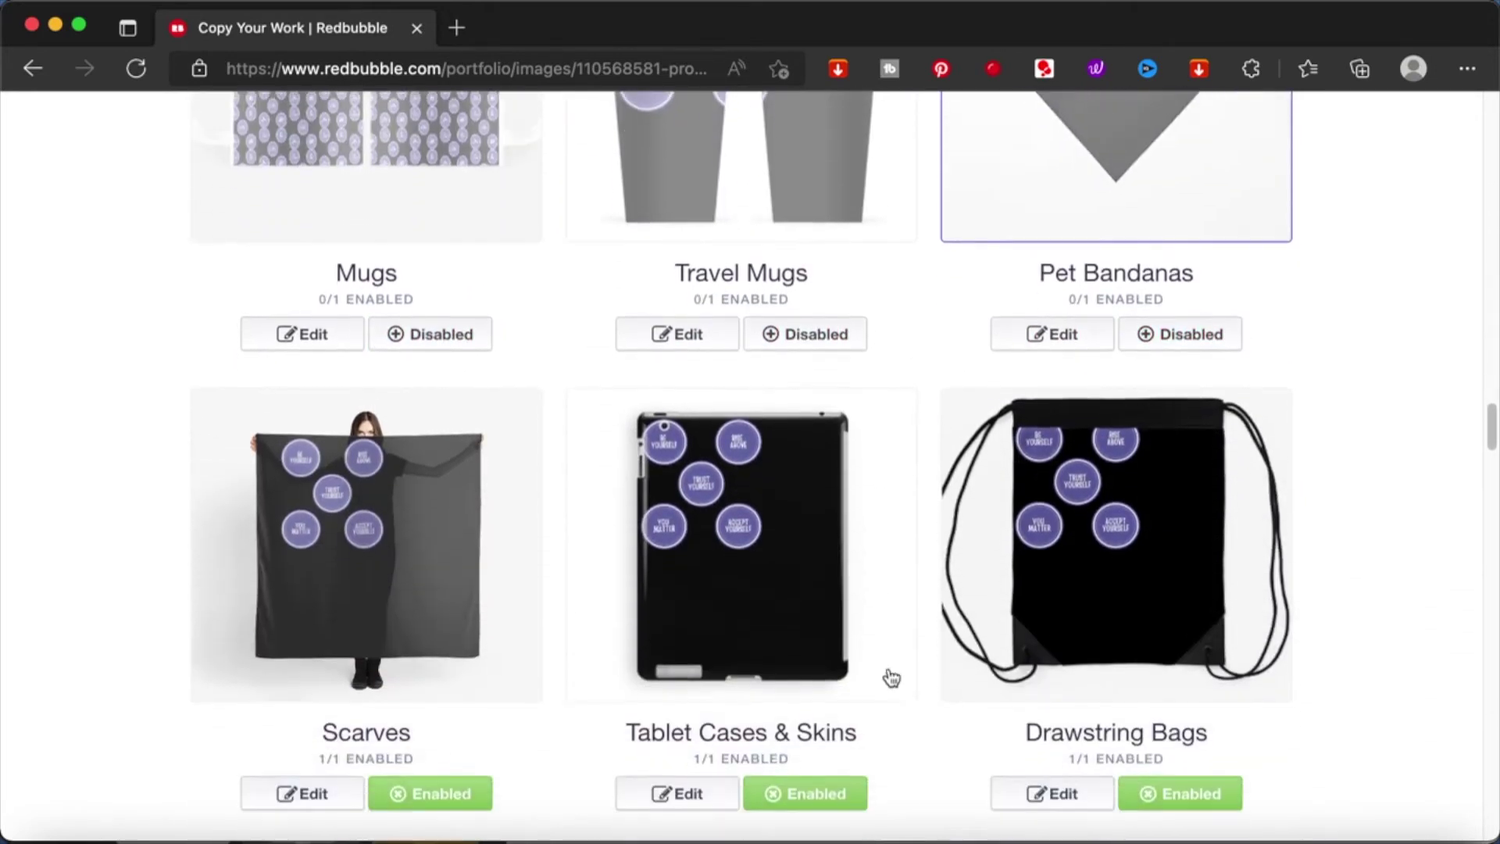
left_click(463, 794)
left_click(812, 792)
left_click(1169, 793)
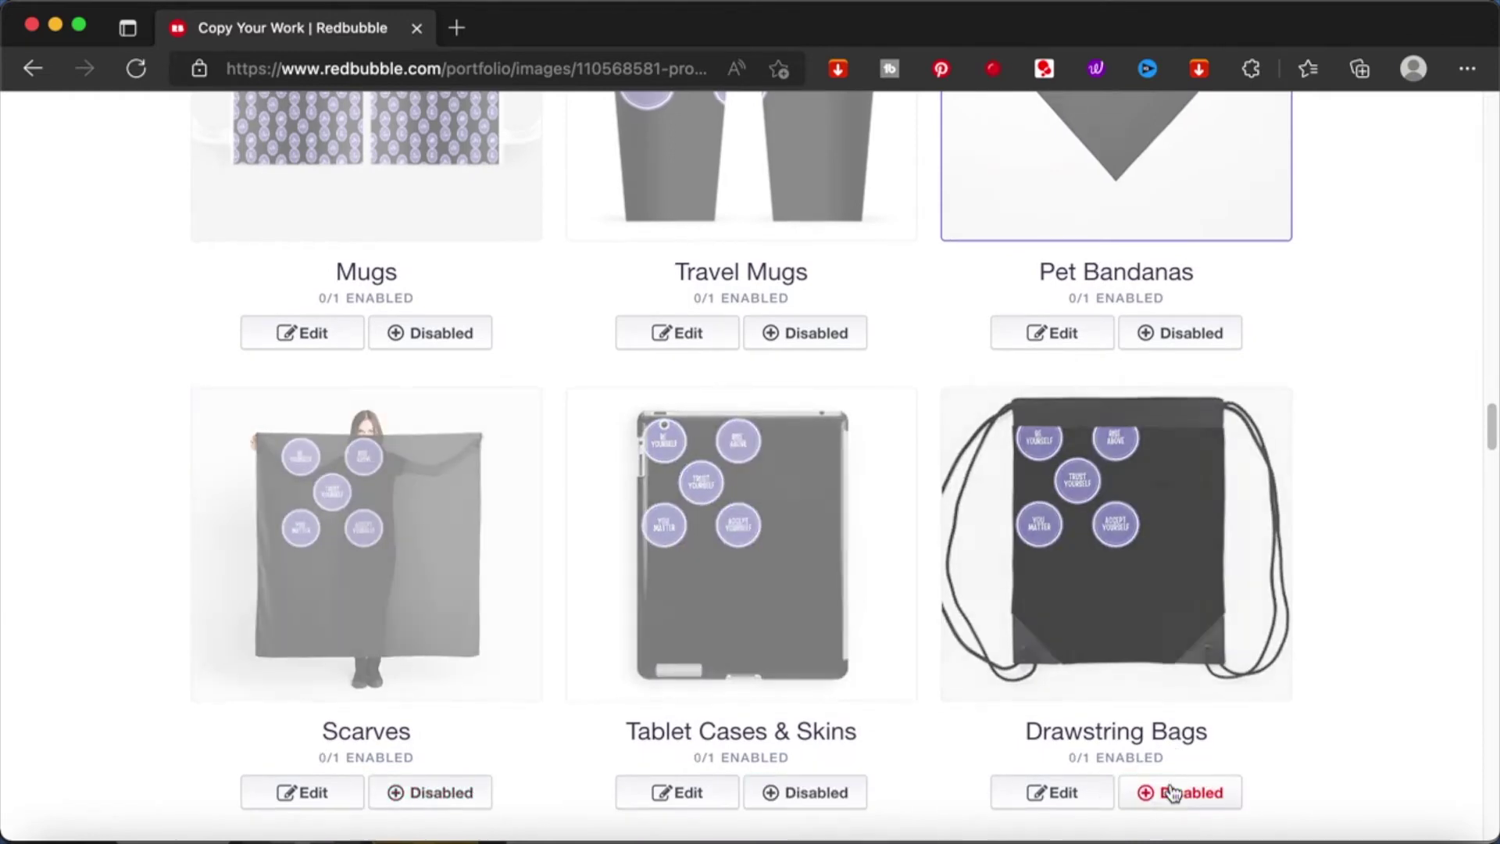
Disable the Clocks, Hardcover Journals and Spiral Notebooks products.
scroll(1172, 793, "down", 8)
left_click(823, 643)
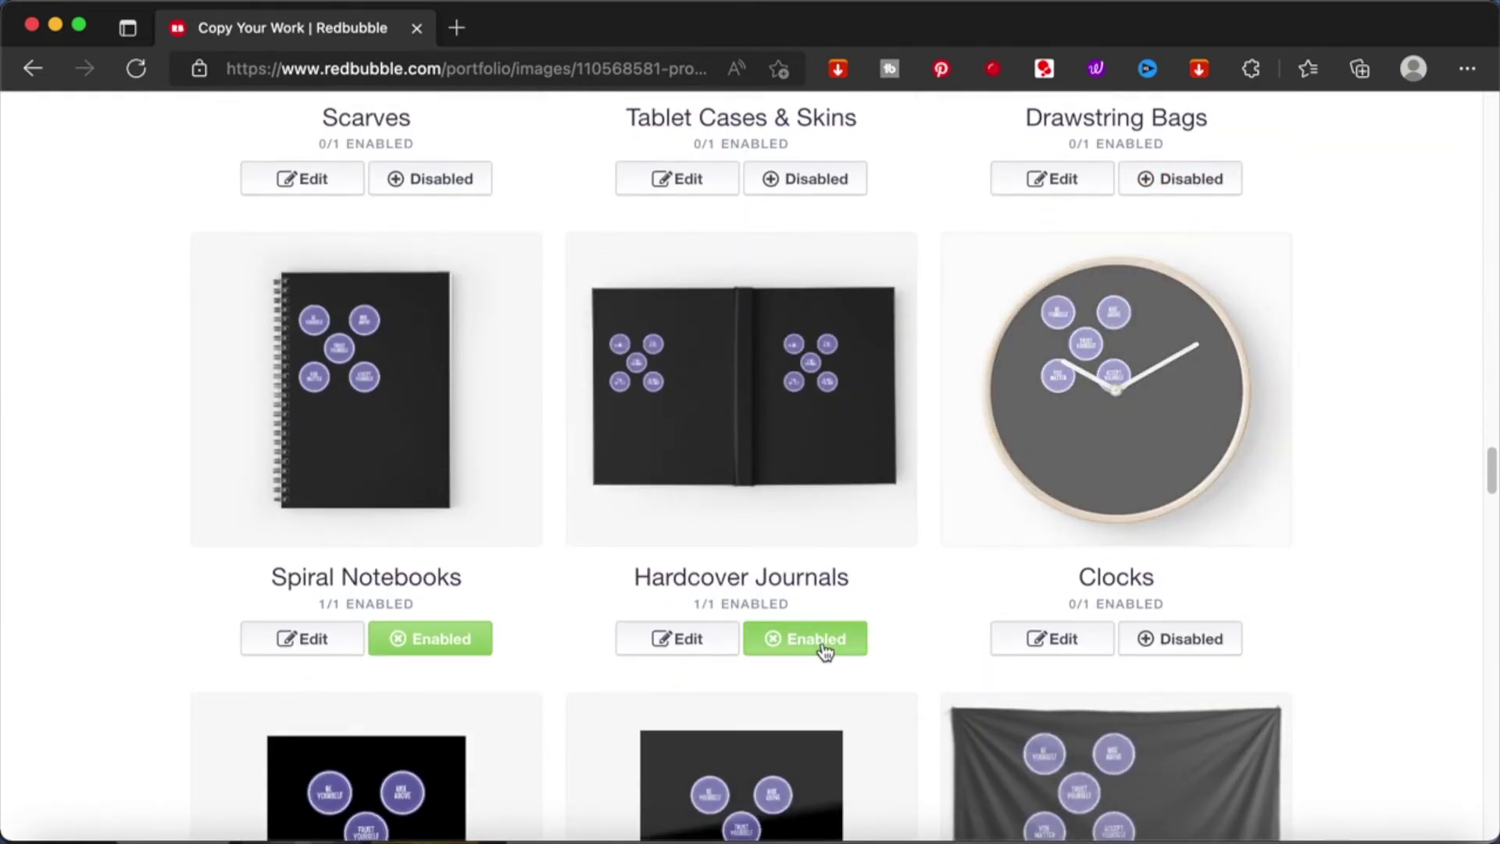
left_click(479, 641)
Disable the Art Board Prints, Acrylic Blocks & Coasters and Throw Blankets & Tapestries products.
scroll(478, 645, "down", 5)
scroll(478, 647, "down", 1)
left_click(445, 626)
left_click(847, 626)
left_click(1231, 625)
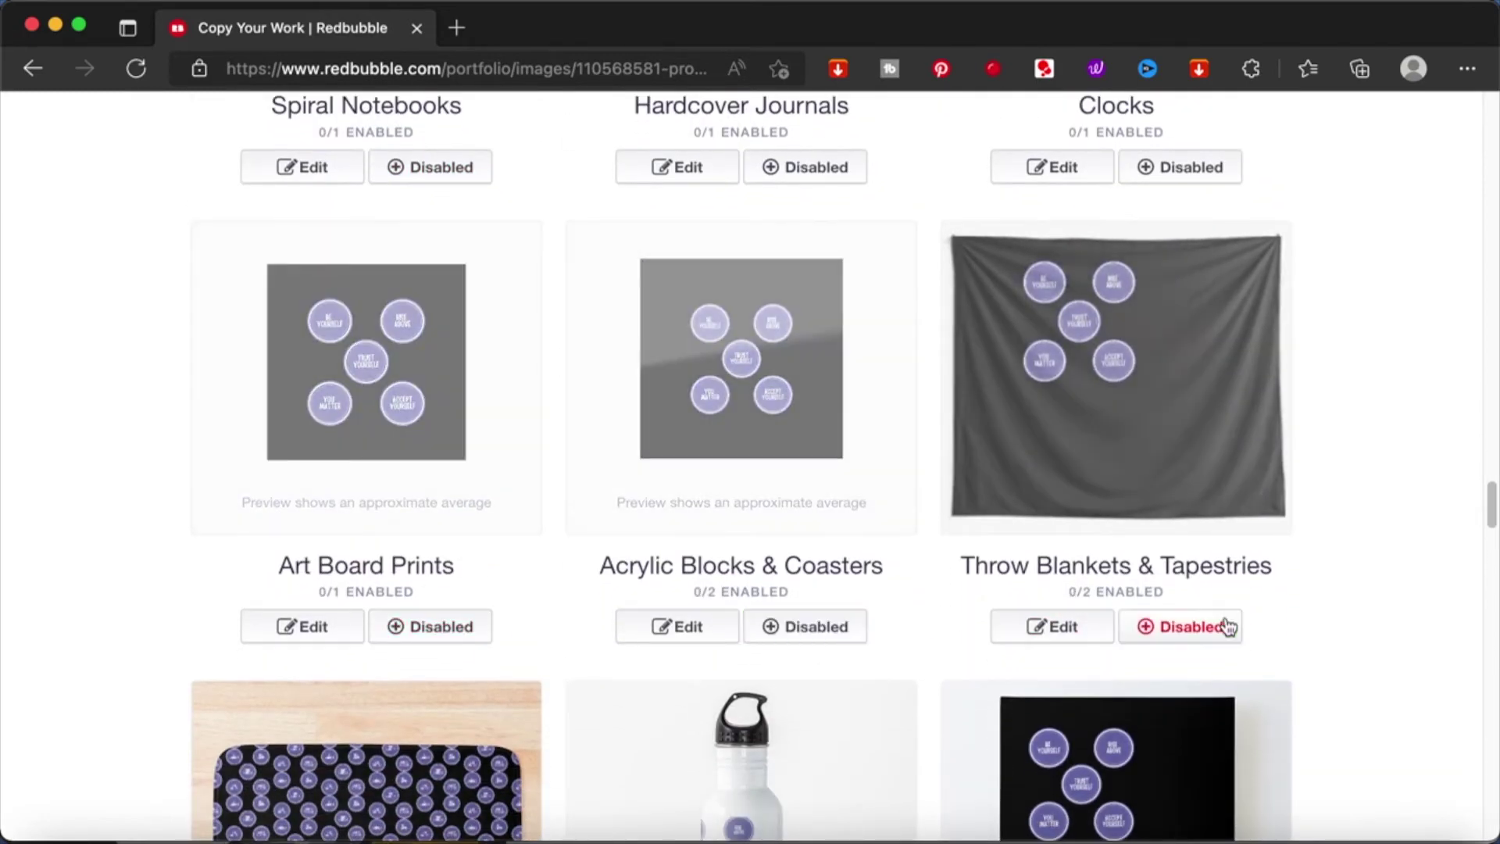
Disable the Wood & Canvas Mounted Prints, Water Bottles and Bath Mats products.
scroll(1226, 621, "down", 6)
left_click(1212, 609)
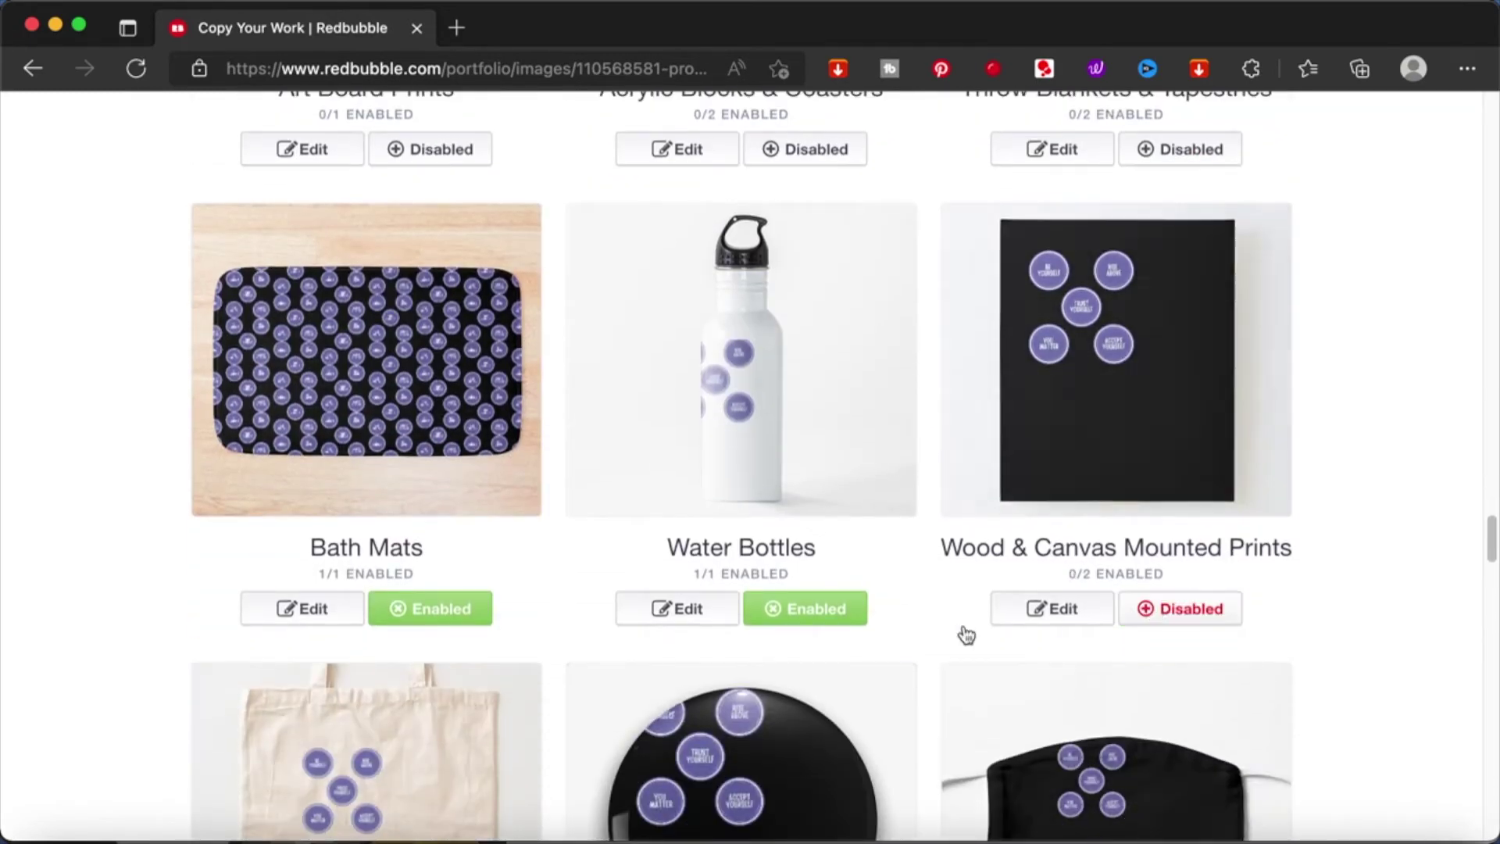
left_click(842, 621)
left_click(449, 619)
Disable the Cotton Tote Bags, Pin Buttons and Masks products.
scroll(452, 618, "down", 5)
scroll(452, 619, "down", 1)
left_click(435, 623)
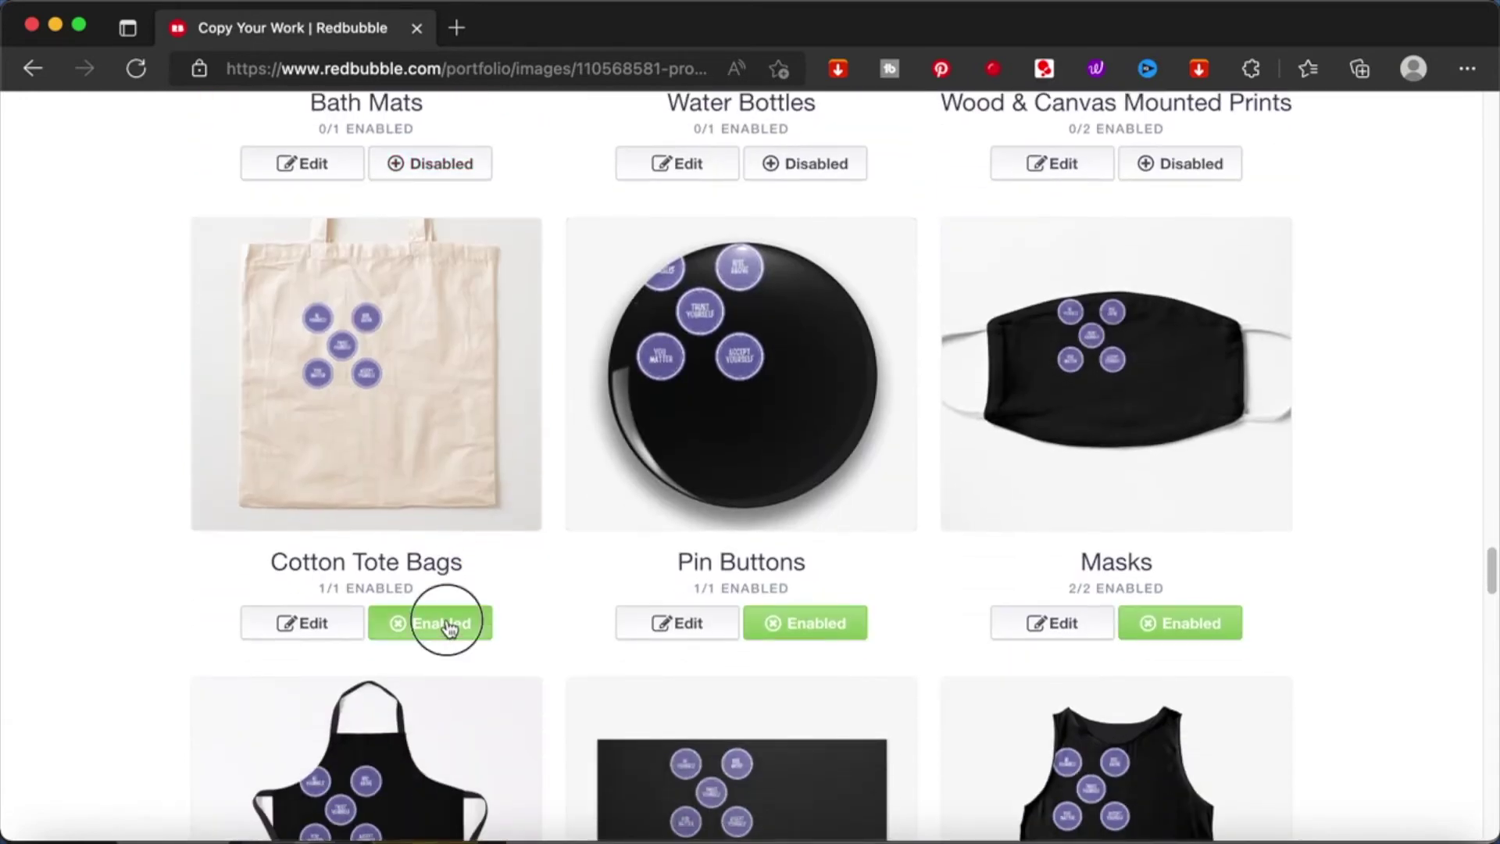
left_click(804, 623)
left_click(1241, 621)
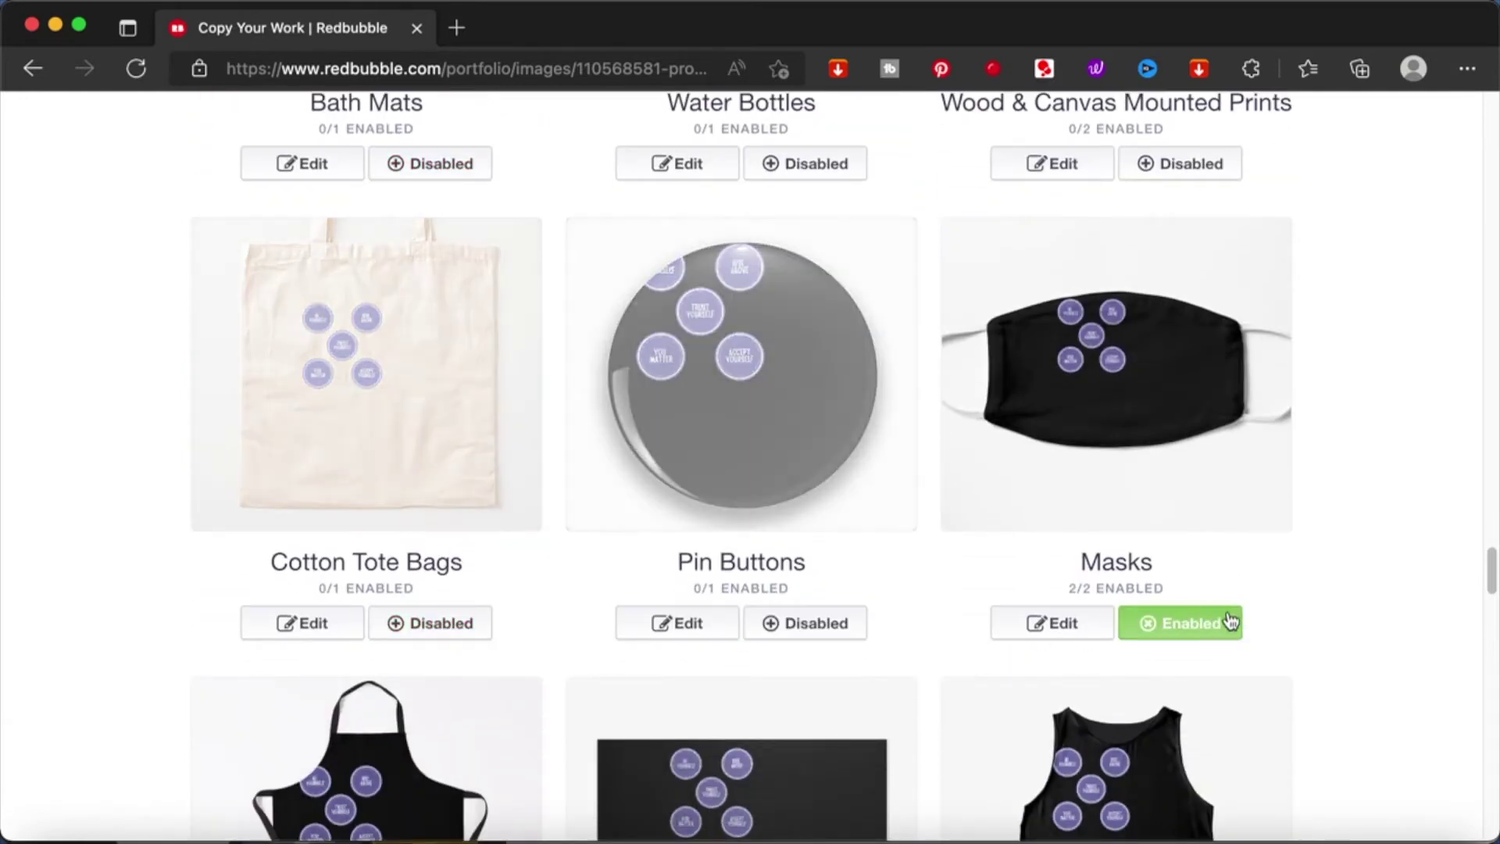
Disable the Sleeveless Tops, Jigsaw Puzzles and Aprons products.
scroll(1228, 613, "down", 8)
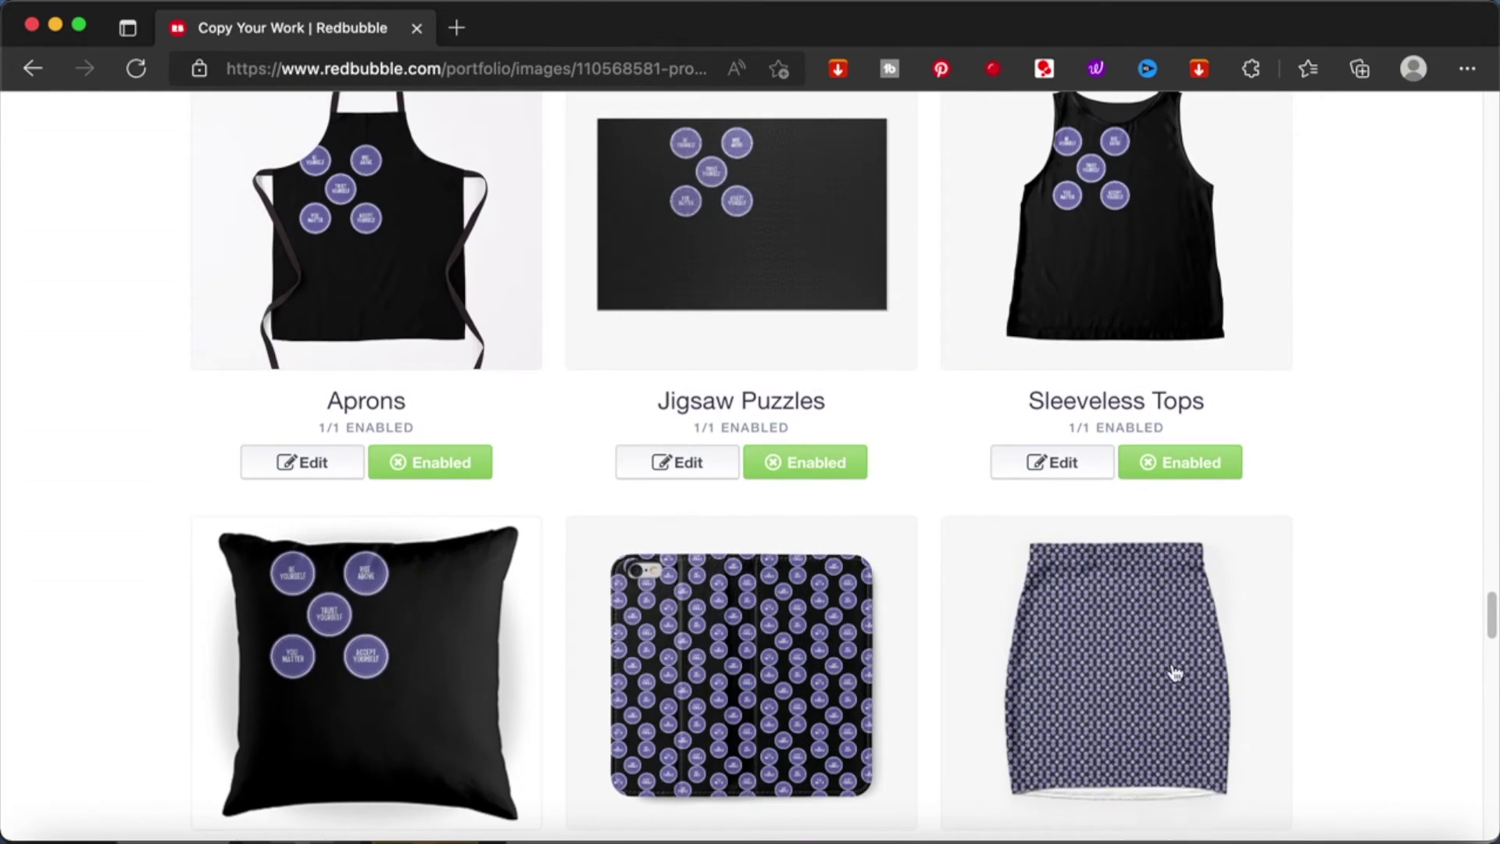
scroll(1172, 663, "down", 1)
left_click(1216, 437)
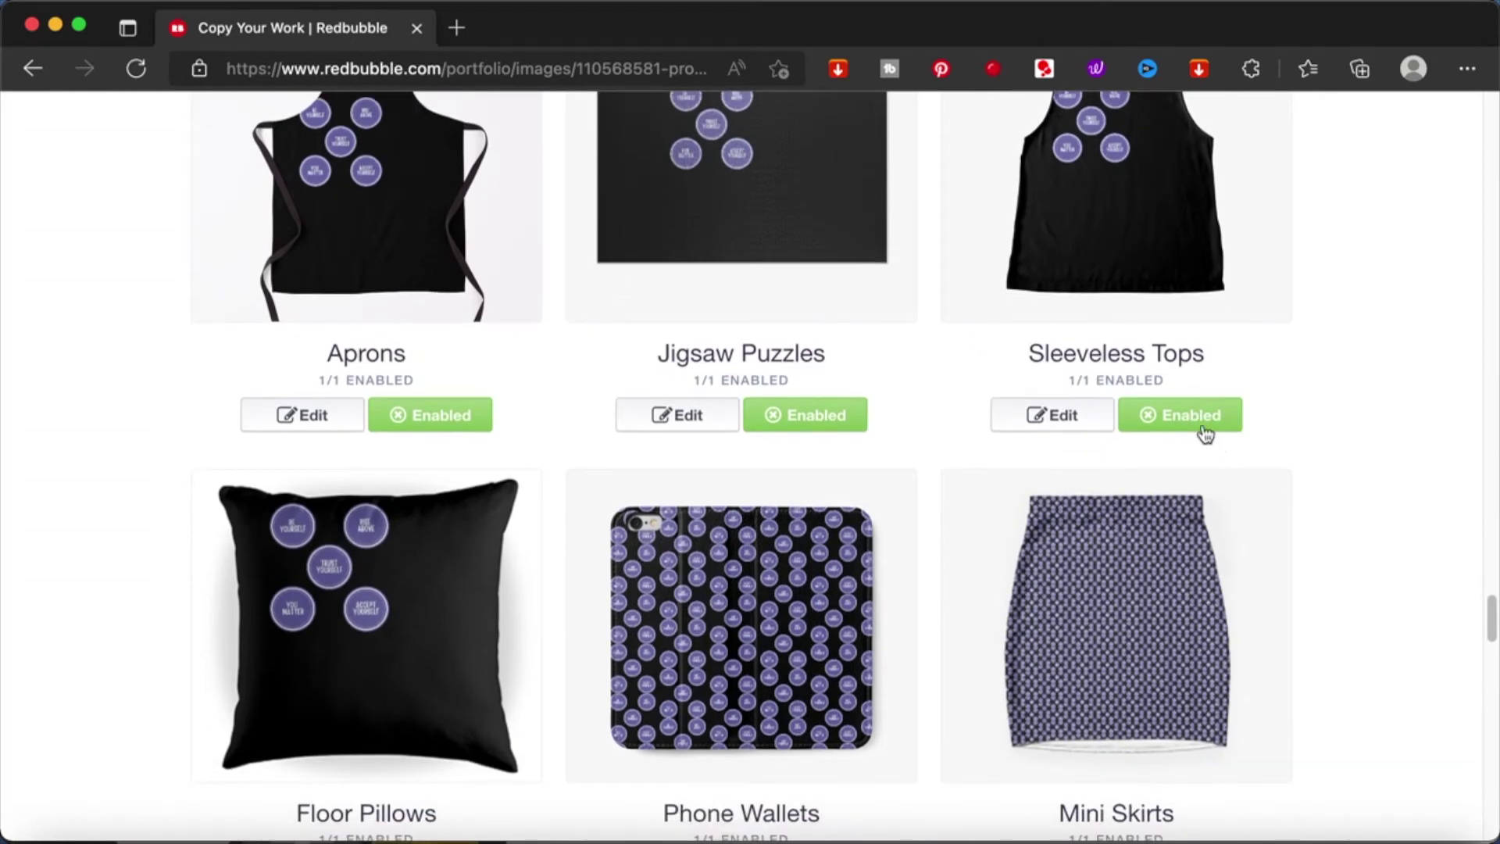
left_click(830, 430)
left_click(1223, 426)
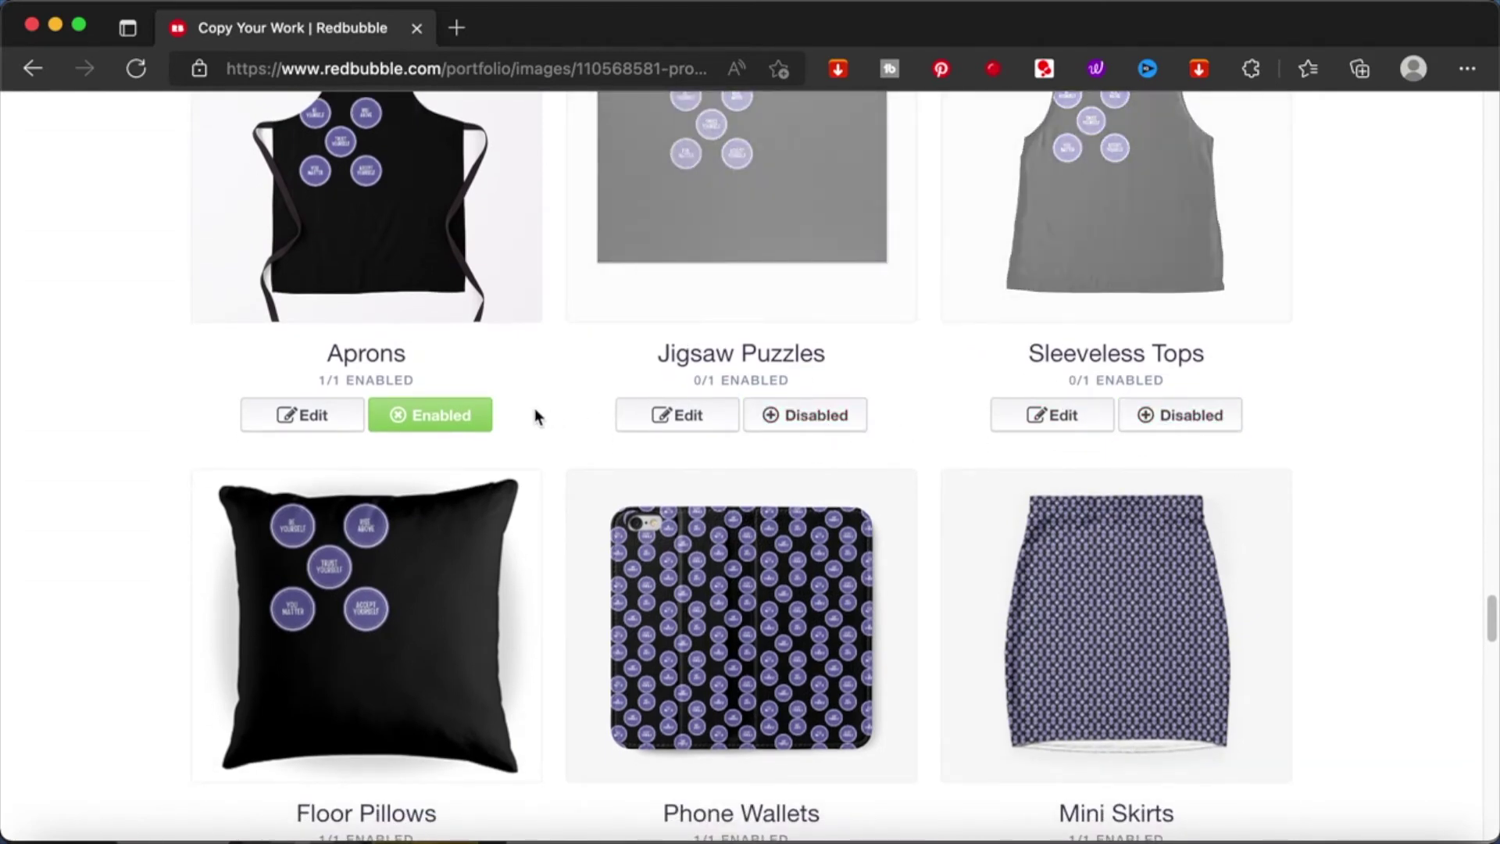
left_click(469, 422)
Disable the Floor Pillows, Phone Wallets and Mini Skirts products.
scroll(469, 418, "down", 5)
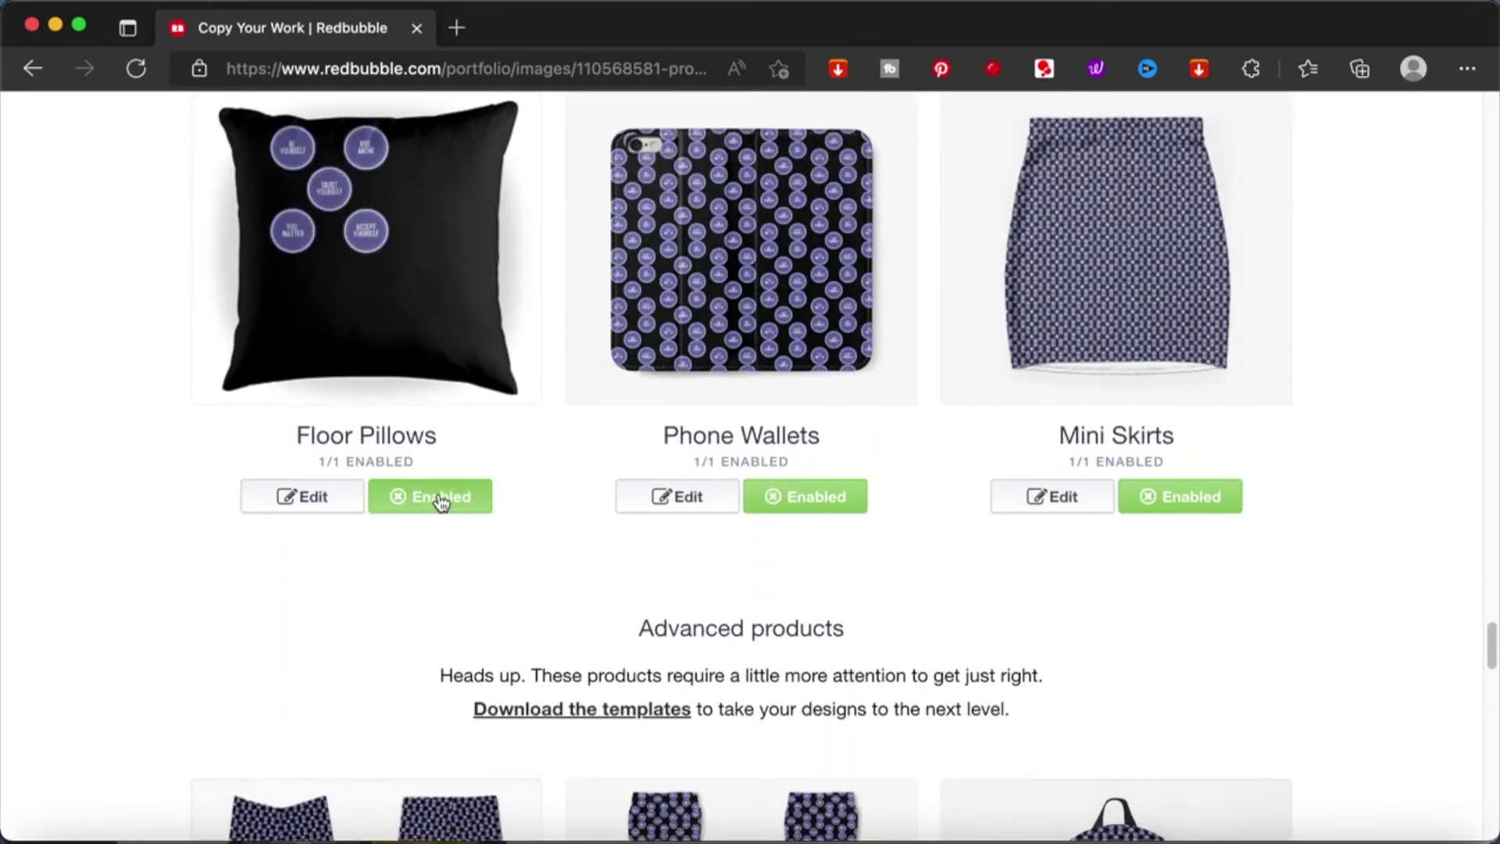
left_click(441, 500)
left_click(834, 497)
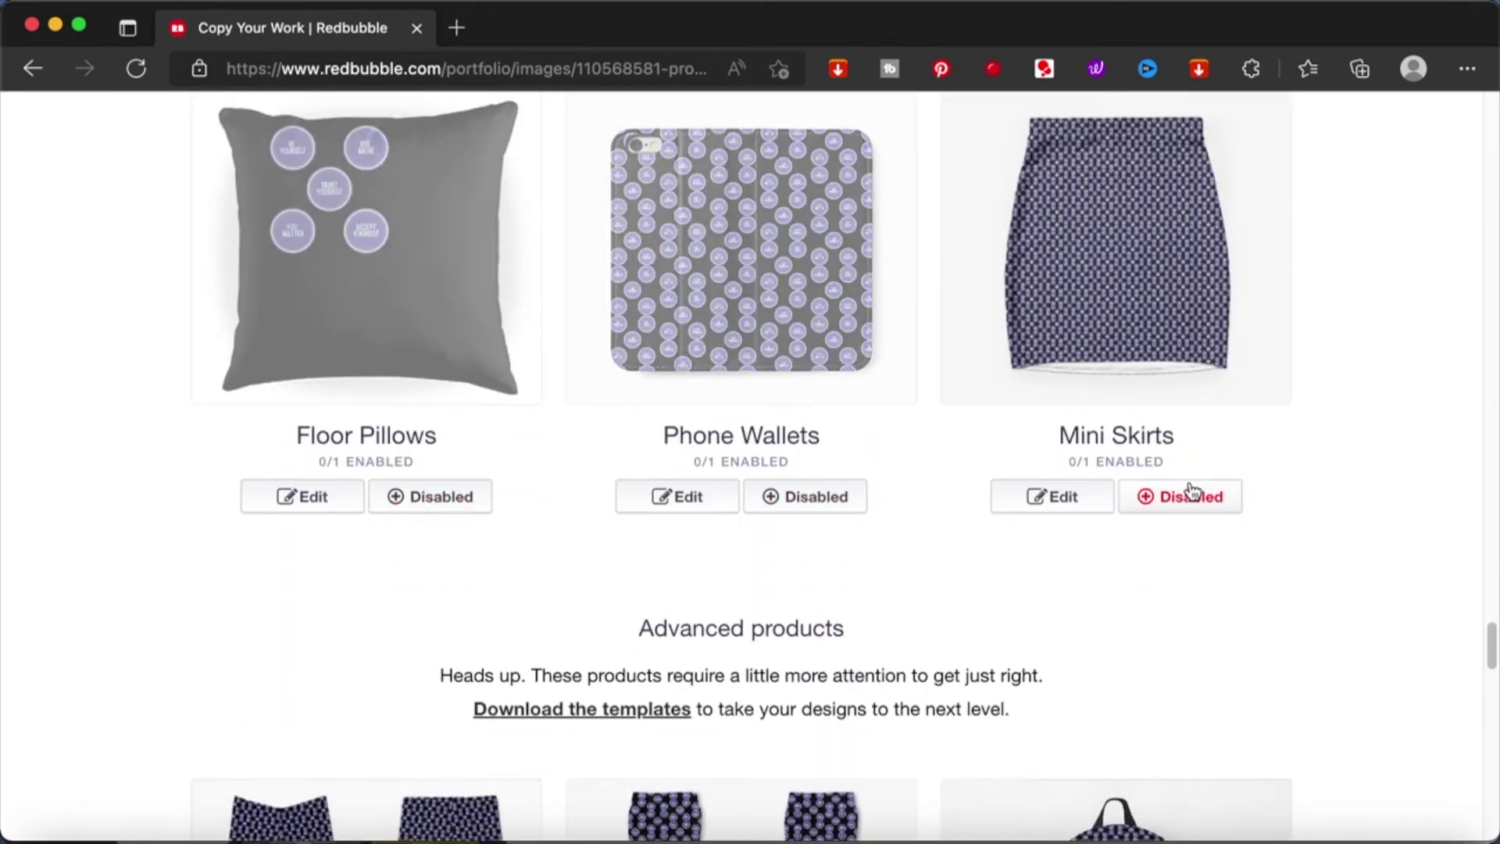
left_click(1192, 494)
Disable the Backpacks, Socks and Leggings under the advanced products.
scroll(1191, 489, "down", 6)
left_click(1181, 703)
left_click(791, 703)
left_click(444, 702)
Disable the Duffle Bags and Fitted Masks under the advanced products.
scroll(445, 704, "down", 4)
scroll(449, 711, "down", 2)
left_click(452, 738)
left_click(804, 730)
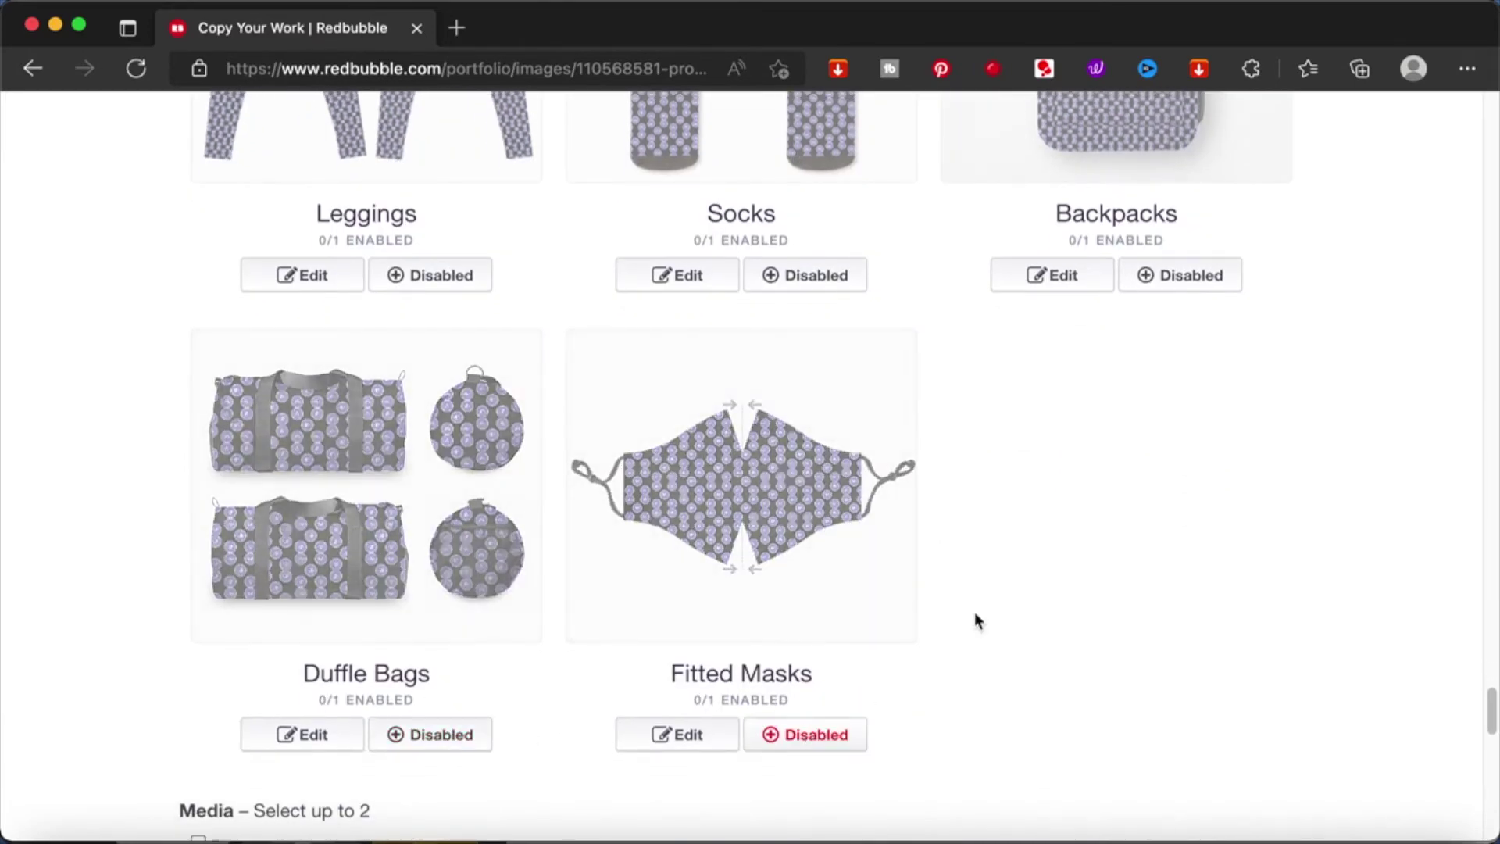
Review the product previews and examine how the design sits on Stickers & Magnets.
scroll(1042, 561, "down", 3)
scroll(1042, 561, "up", 20)
scroll(1042, 561, "up", 20)
scroll(1042, 561, "down", 20)
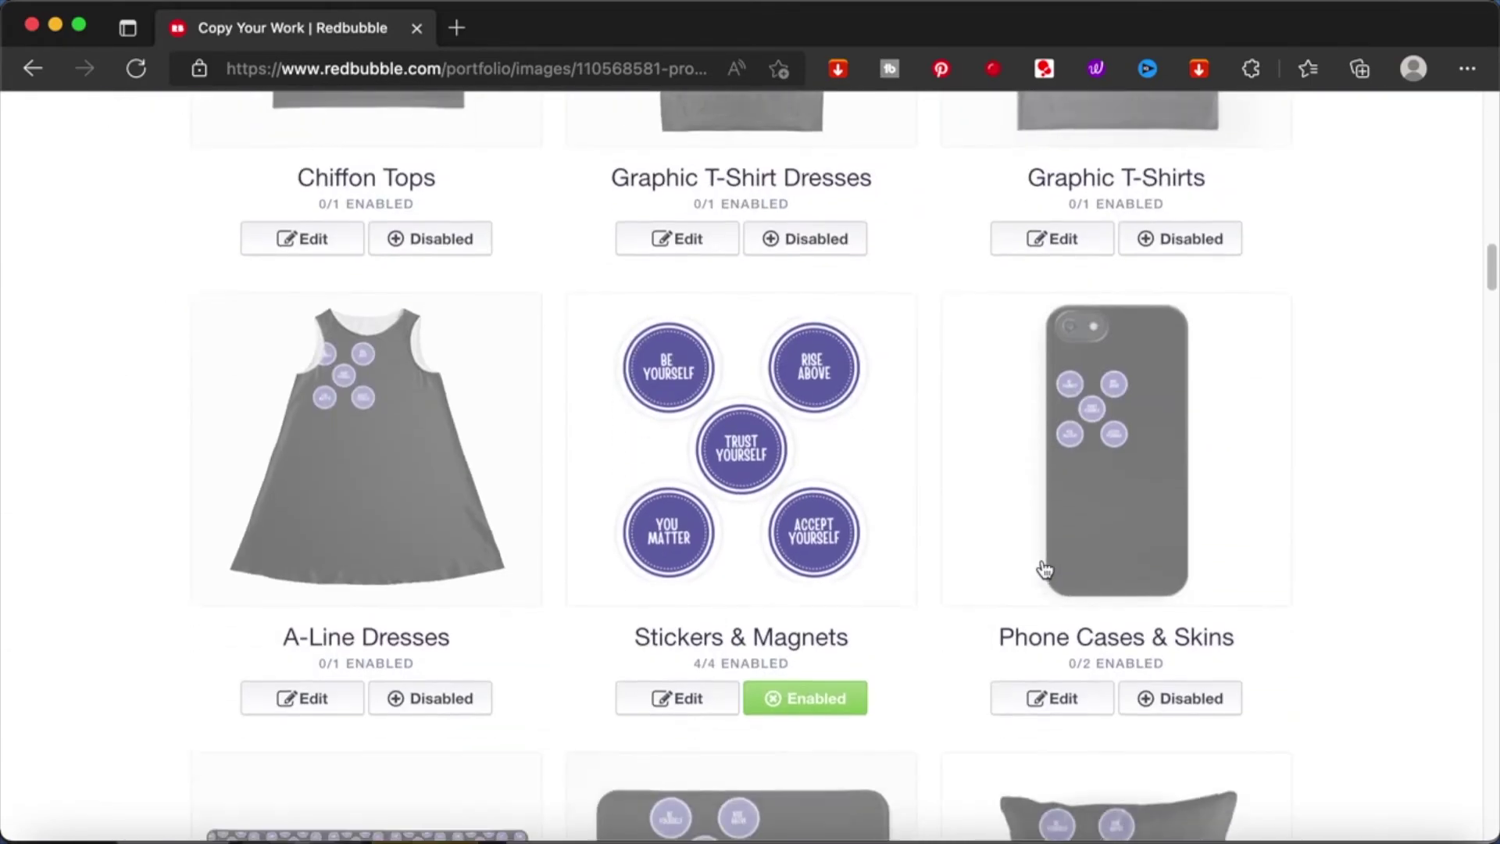
scroll(1045, 569, "down", 2)
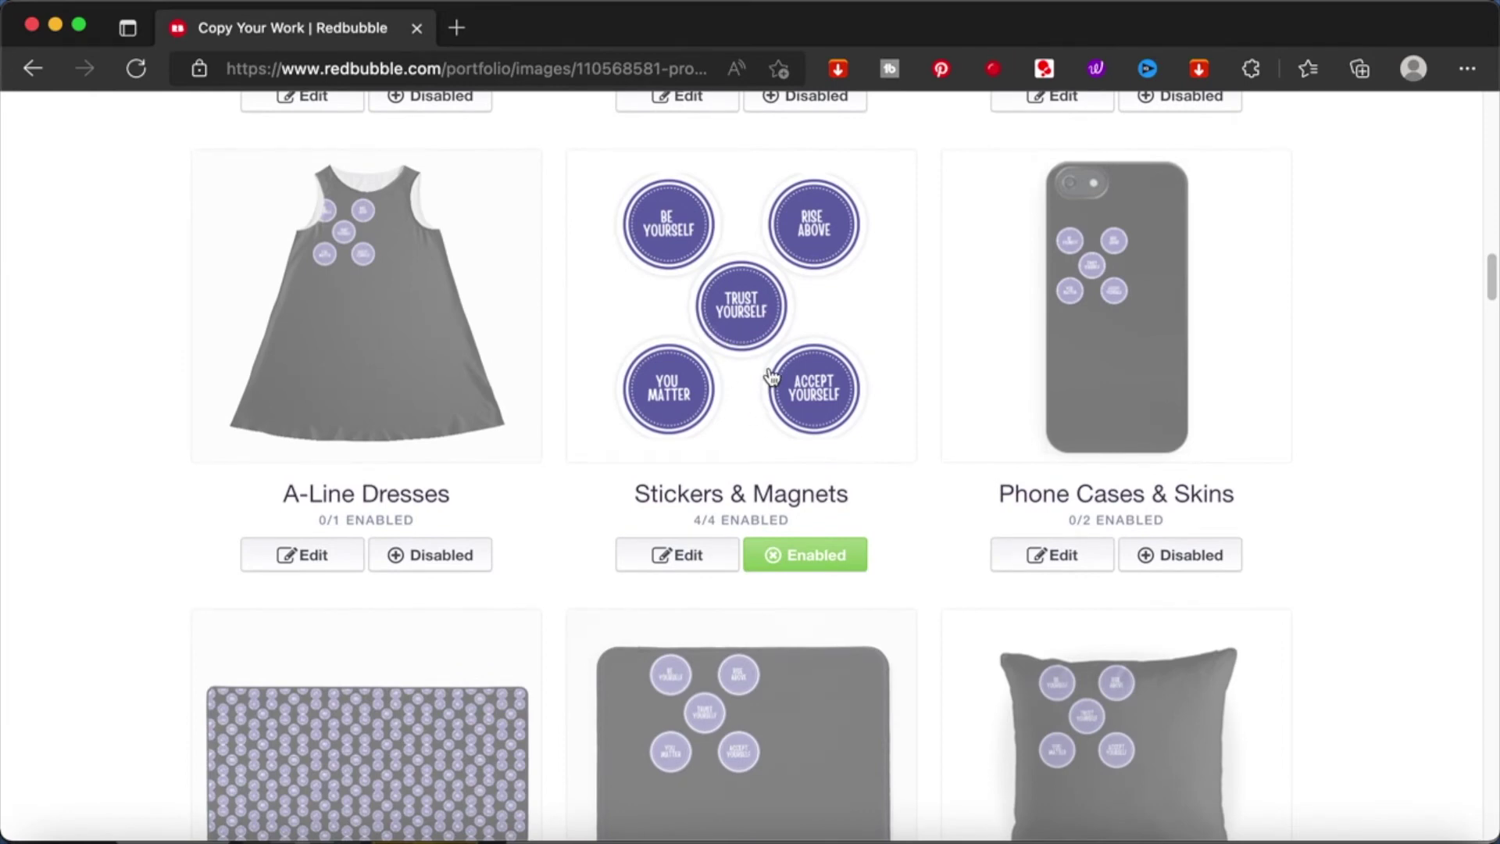
scroll(922, 363, "down", 1)
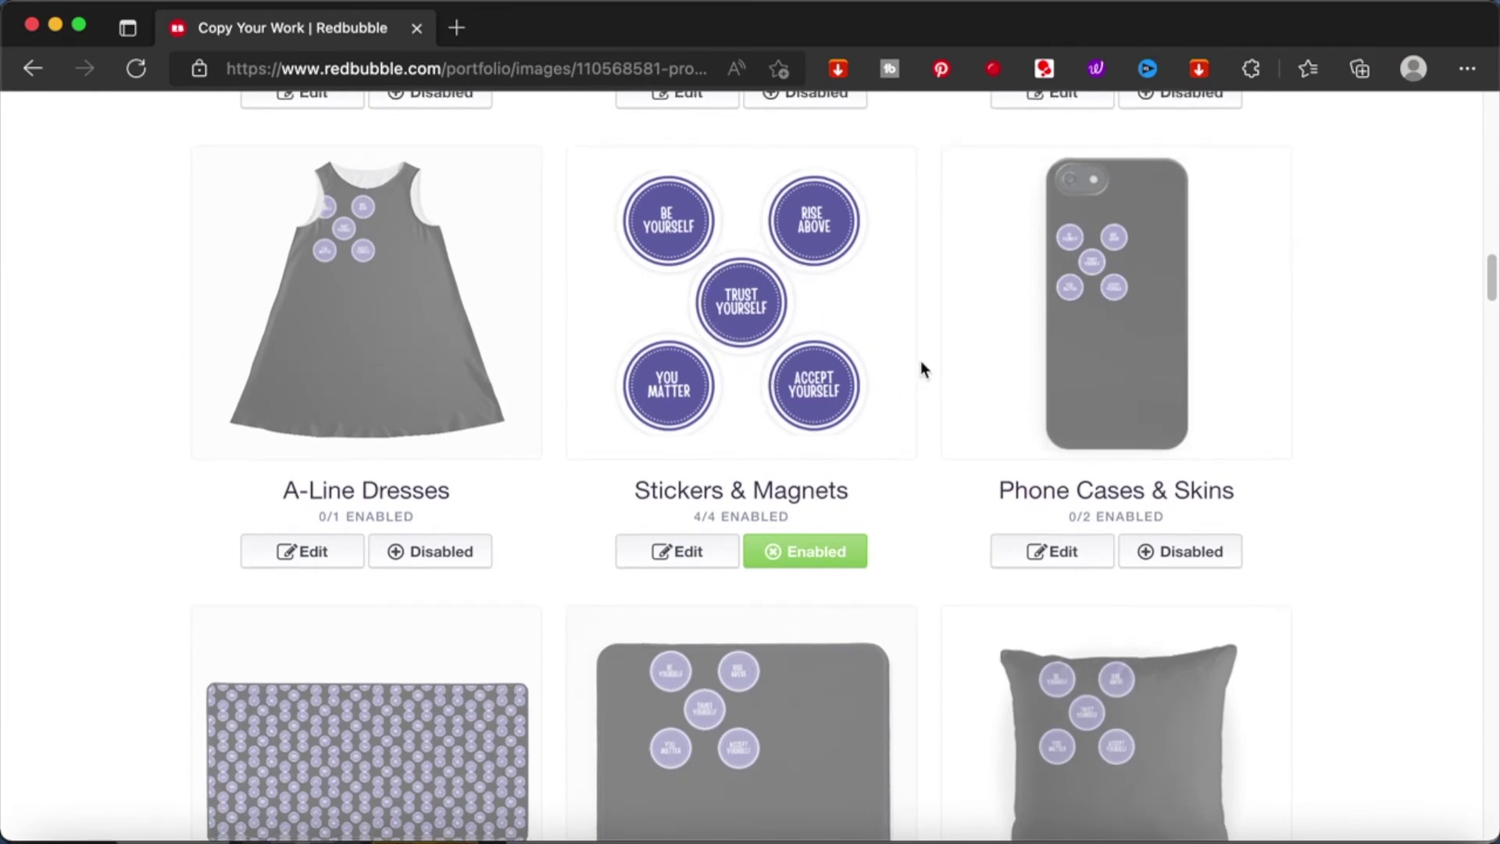
Set the media type to Digital Art and add the work to the Text Based collection.
scroll(922, 368, "down", 20)
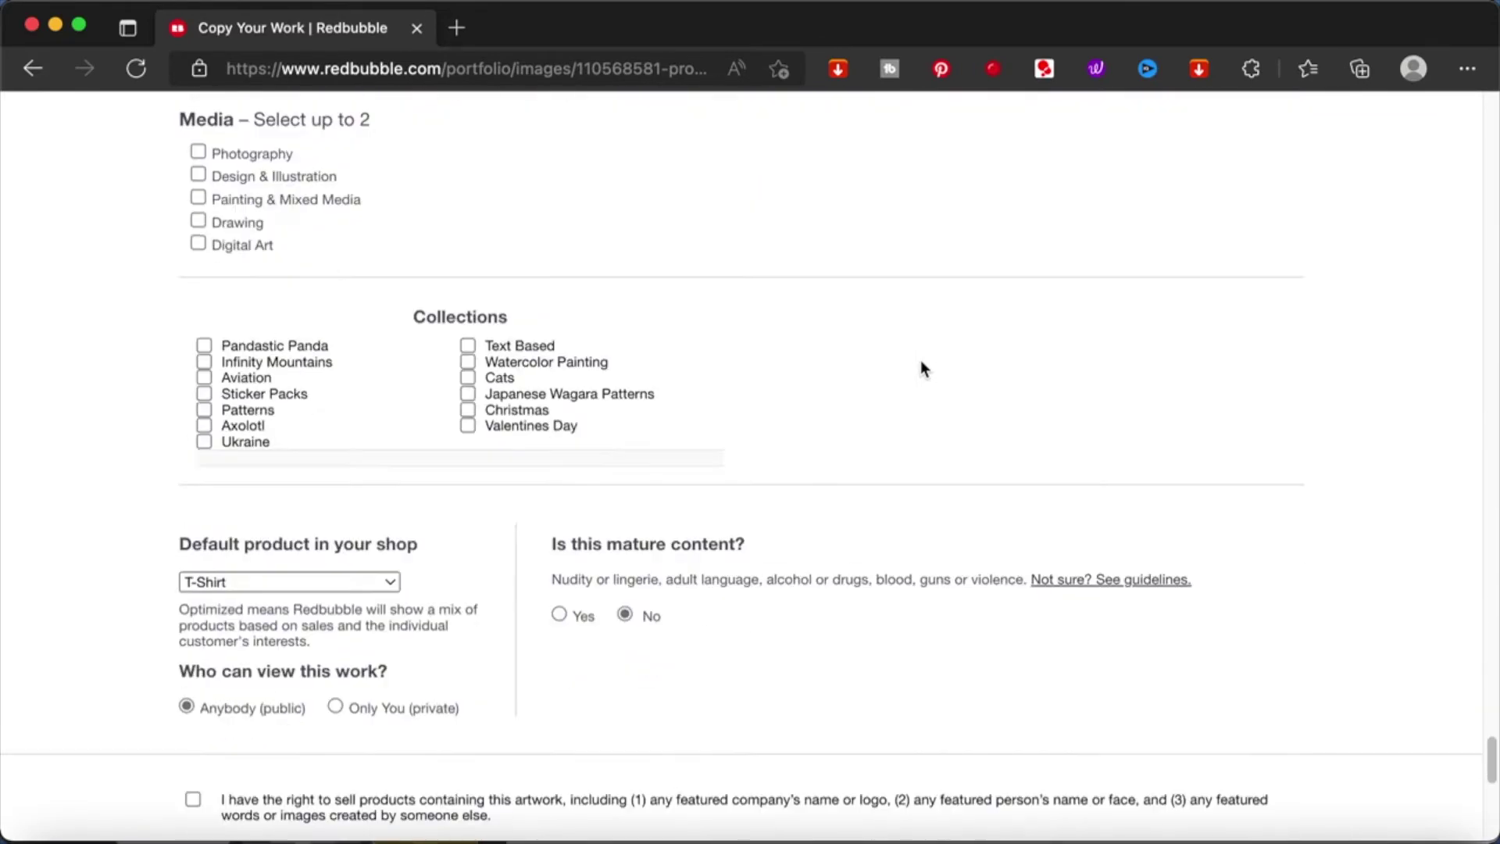
scroll(921, 360, "down", 8)
scroll(920, 361, "up", 7)
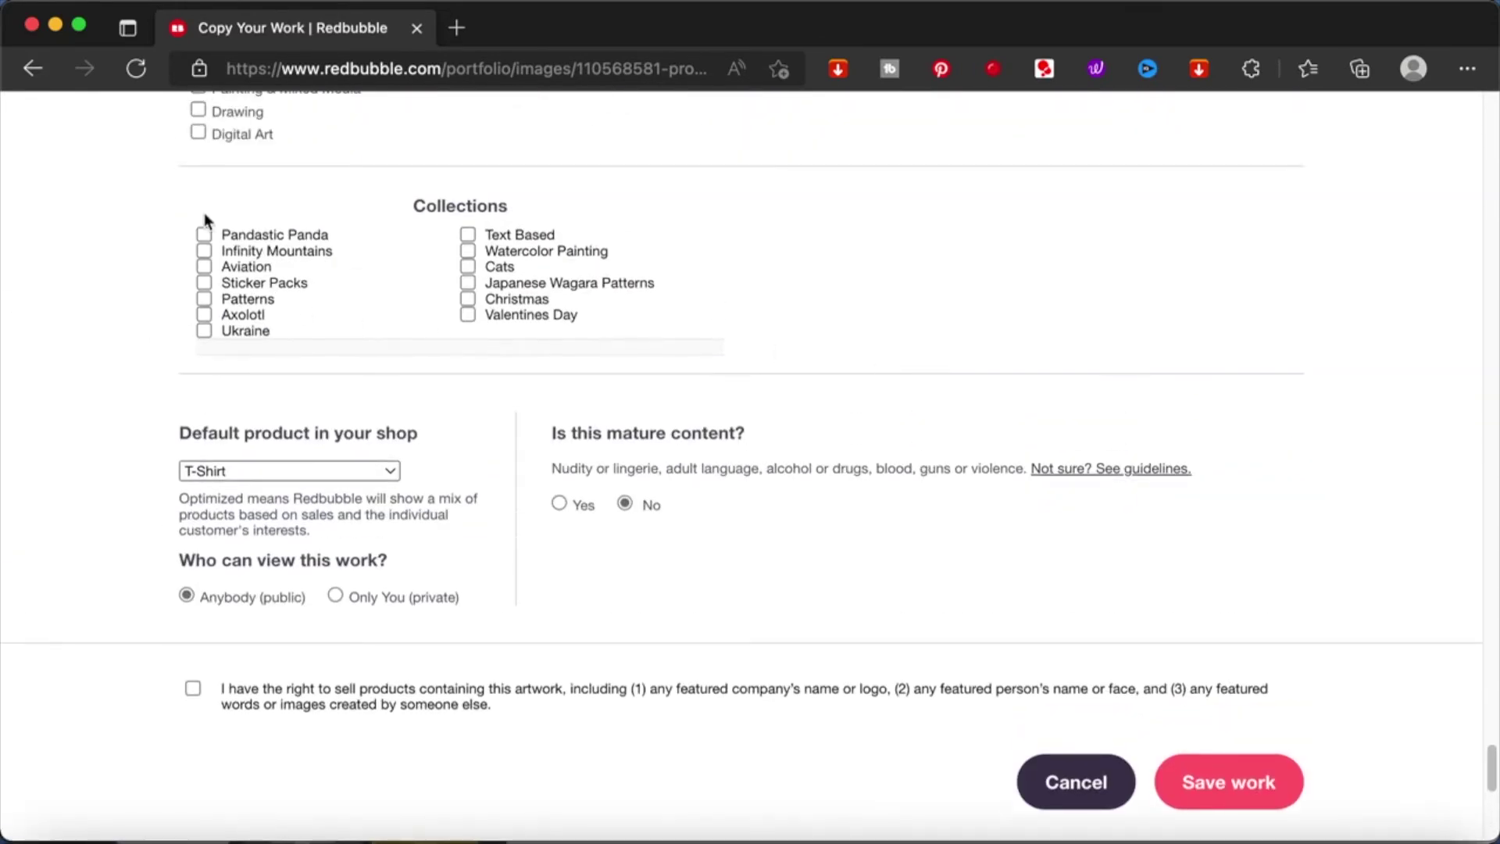
scroll(204, 212, "up", 5)
left_click(198, 456)
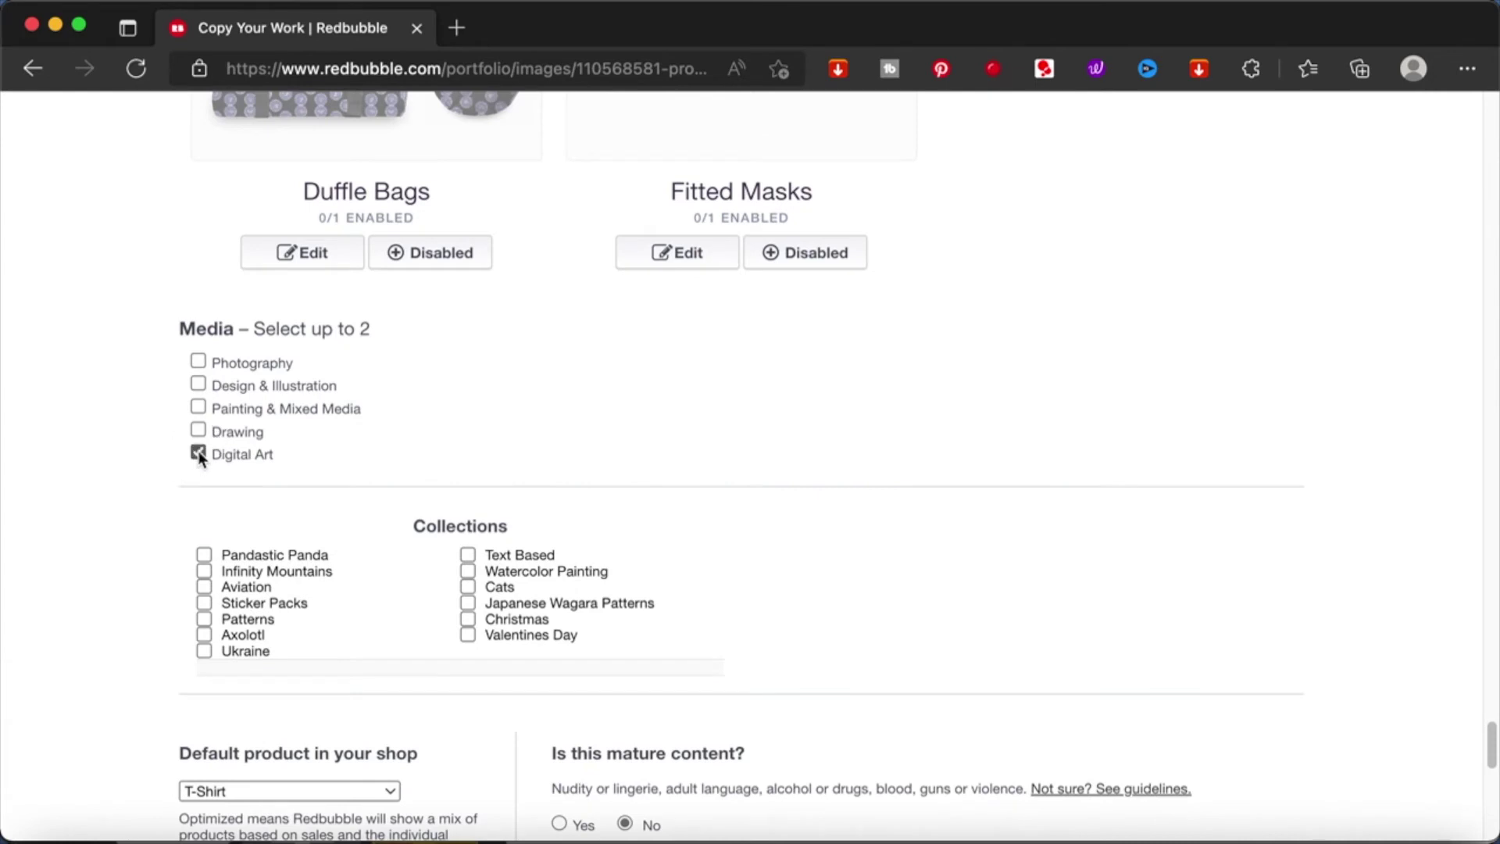
scroll(764, 509, "down", 3)
left_click(468, 344)
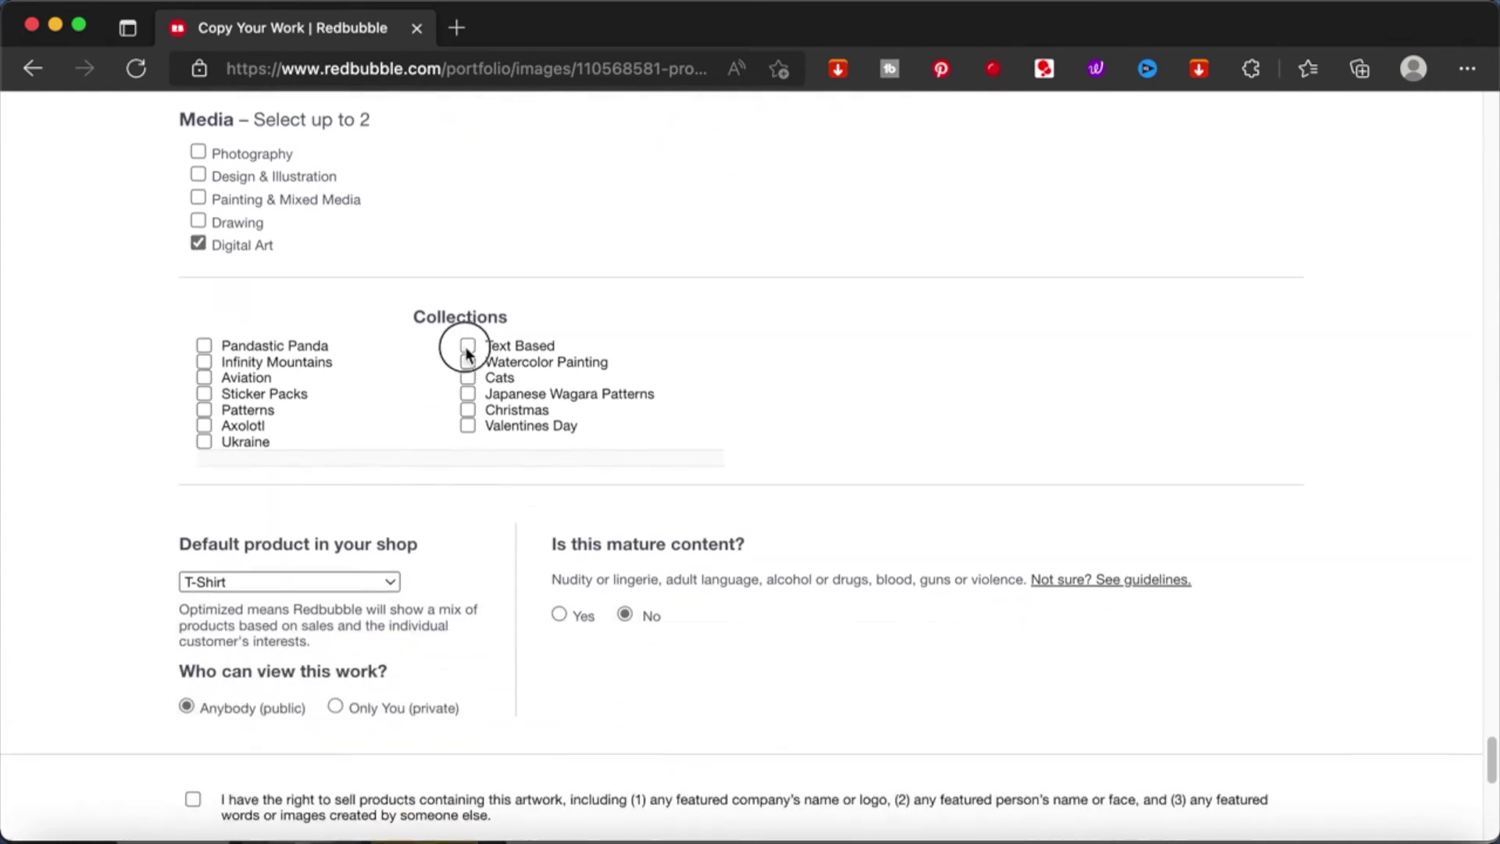
Set the default product in the shop to Sticker and save the work.
scroll(803, 435, "down", 5)
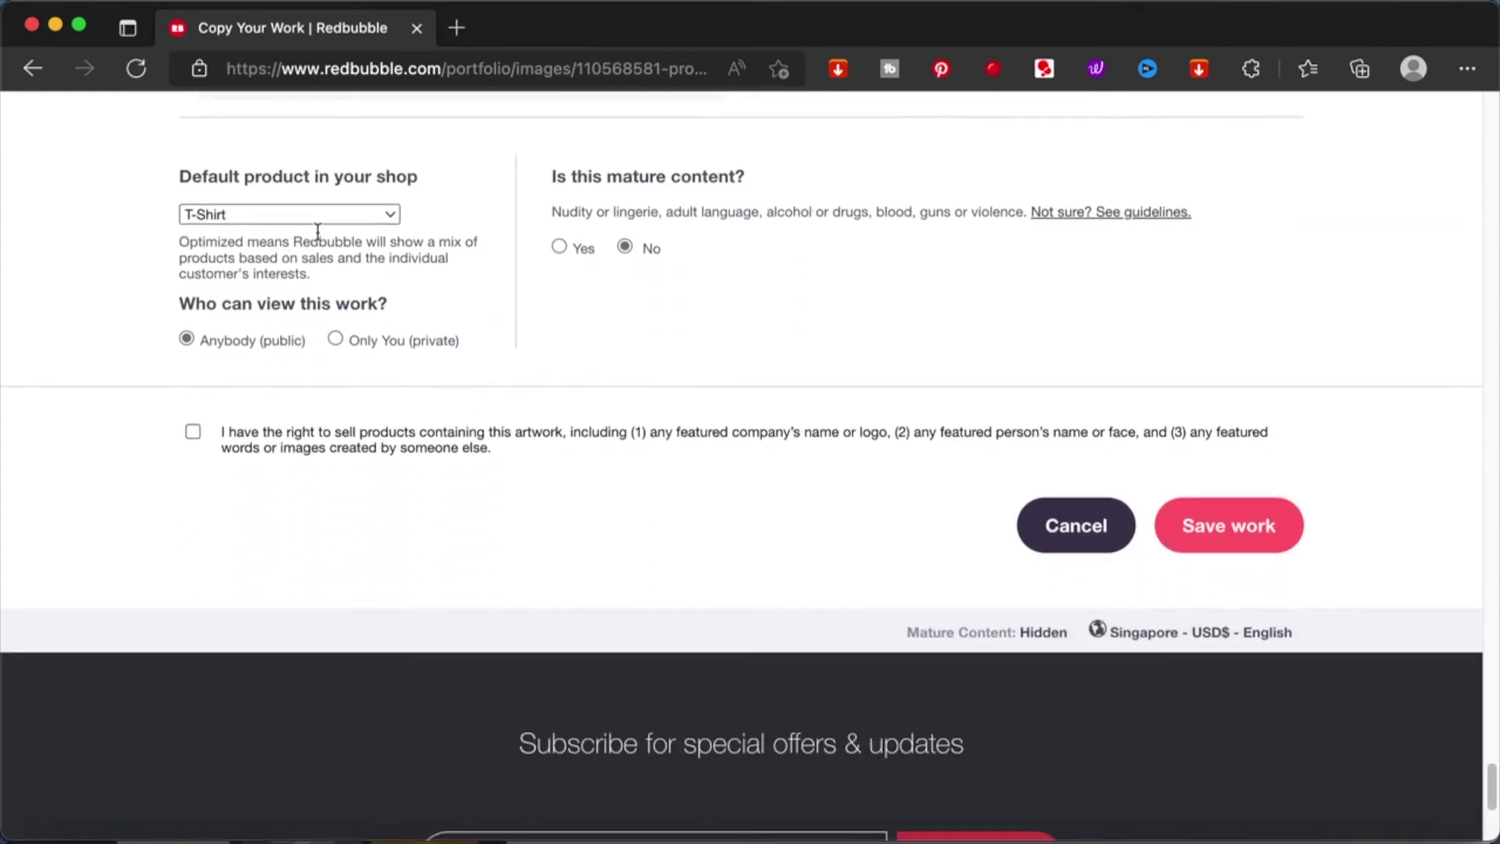
left_click(325, 220)
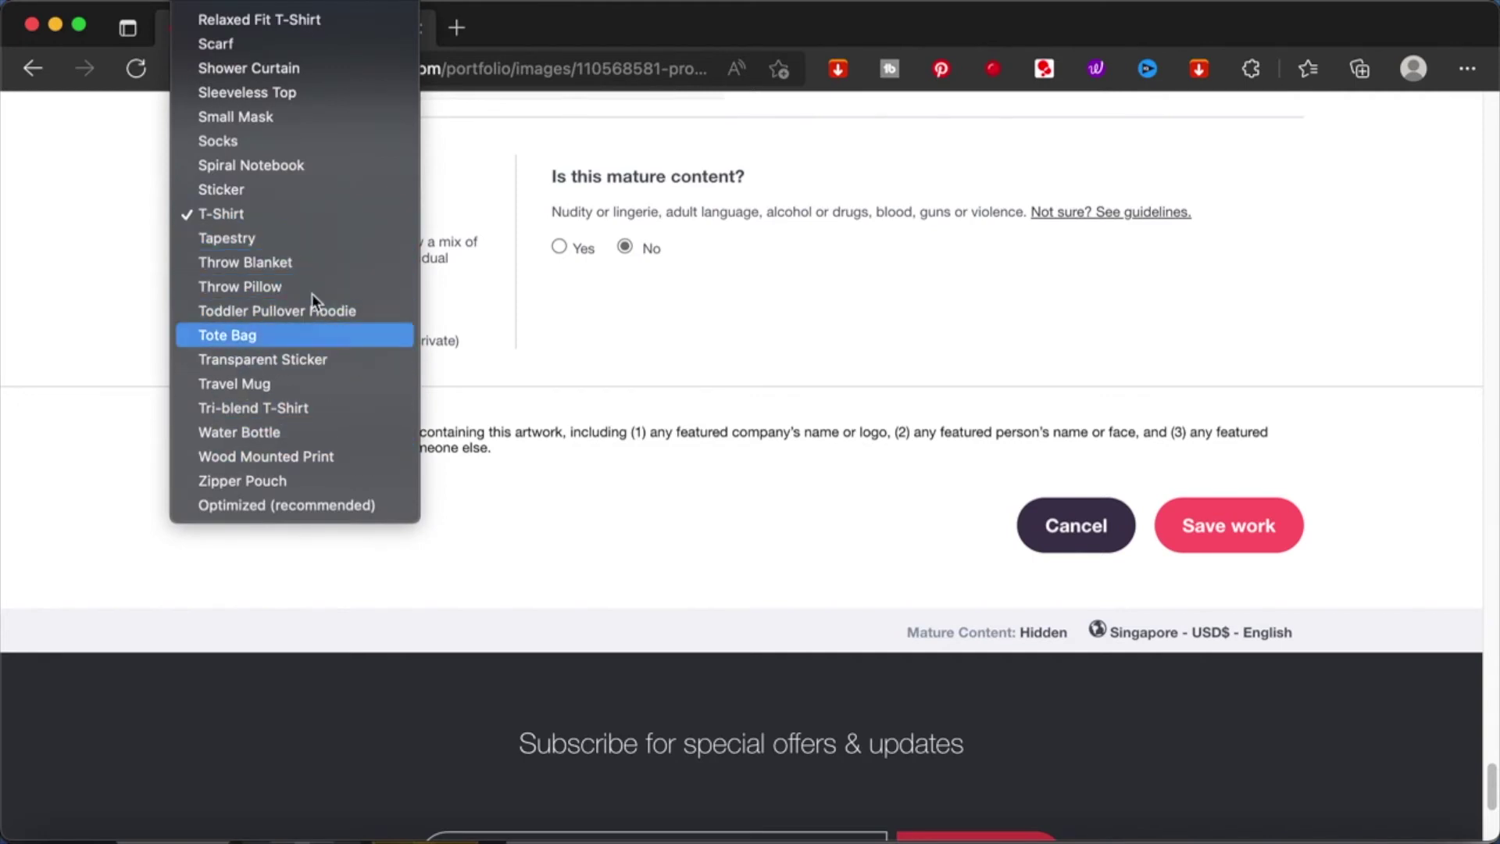
left_click(313, 190)
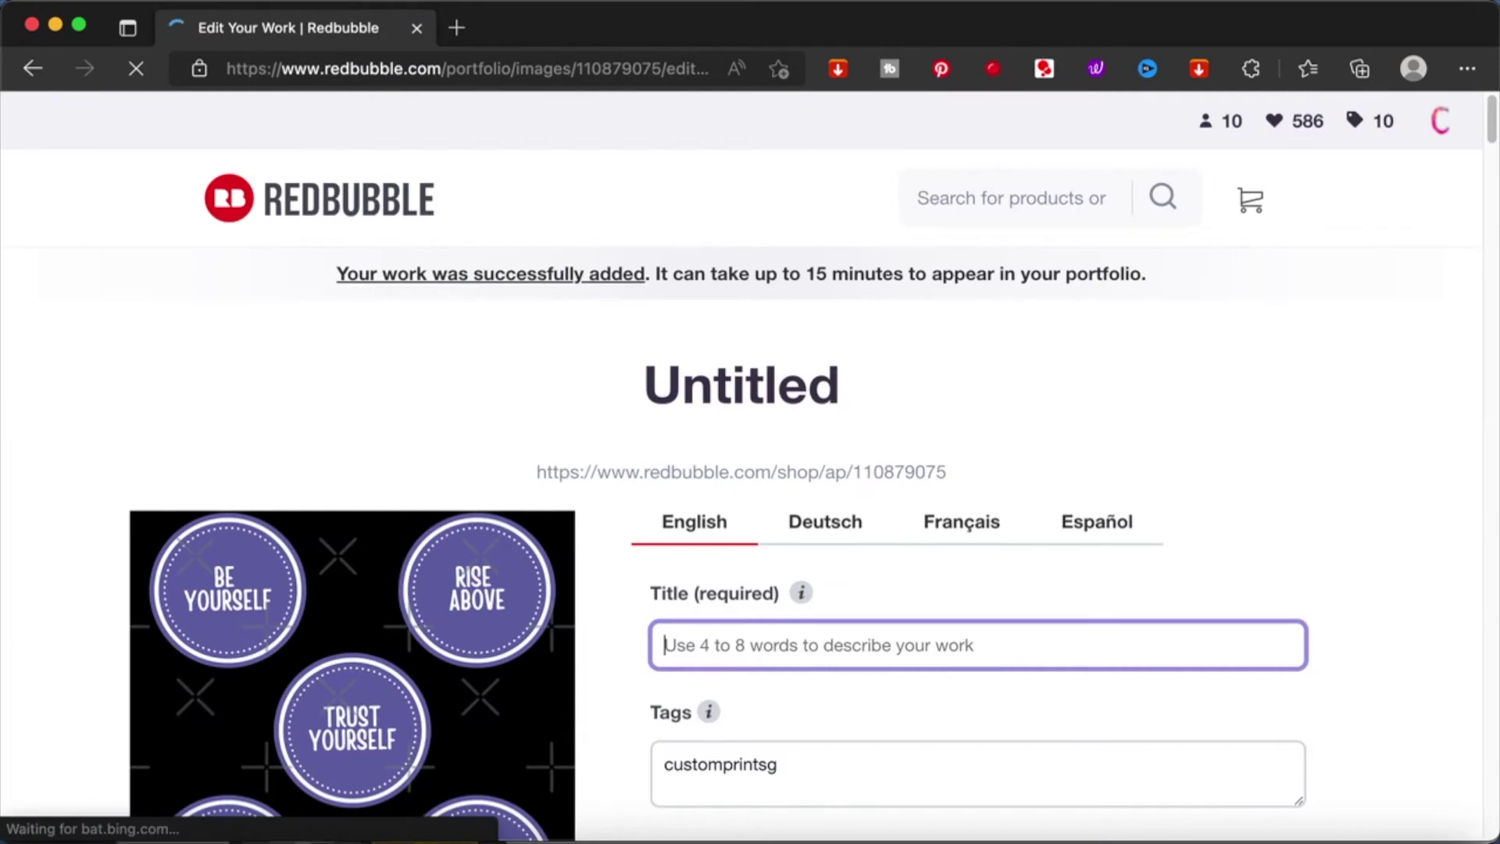
Enter "Motivational Sticker Pack" as the English title of the work.
type("Motivational Stick")
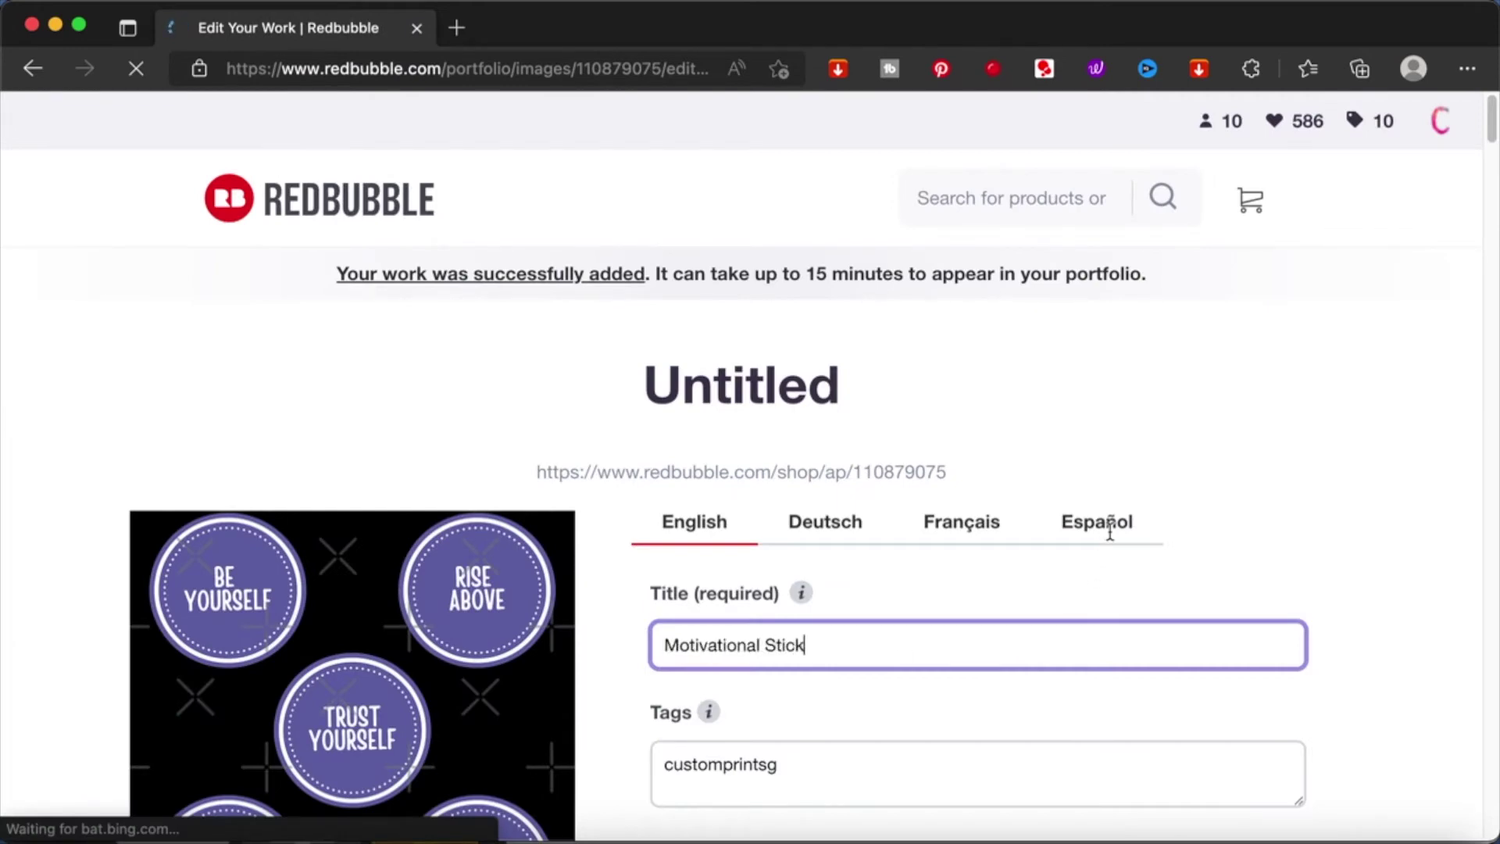
scroll(1108, 529, "down", 3)
type("er Pack")
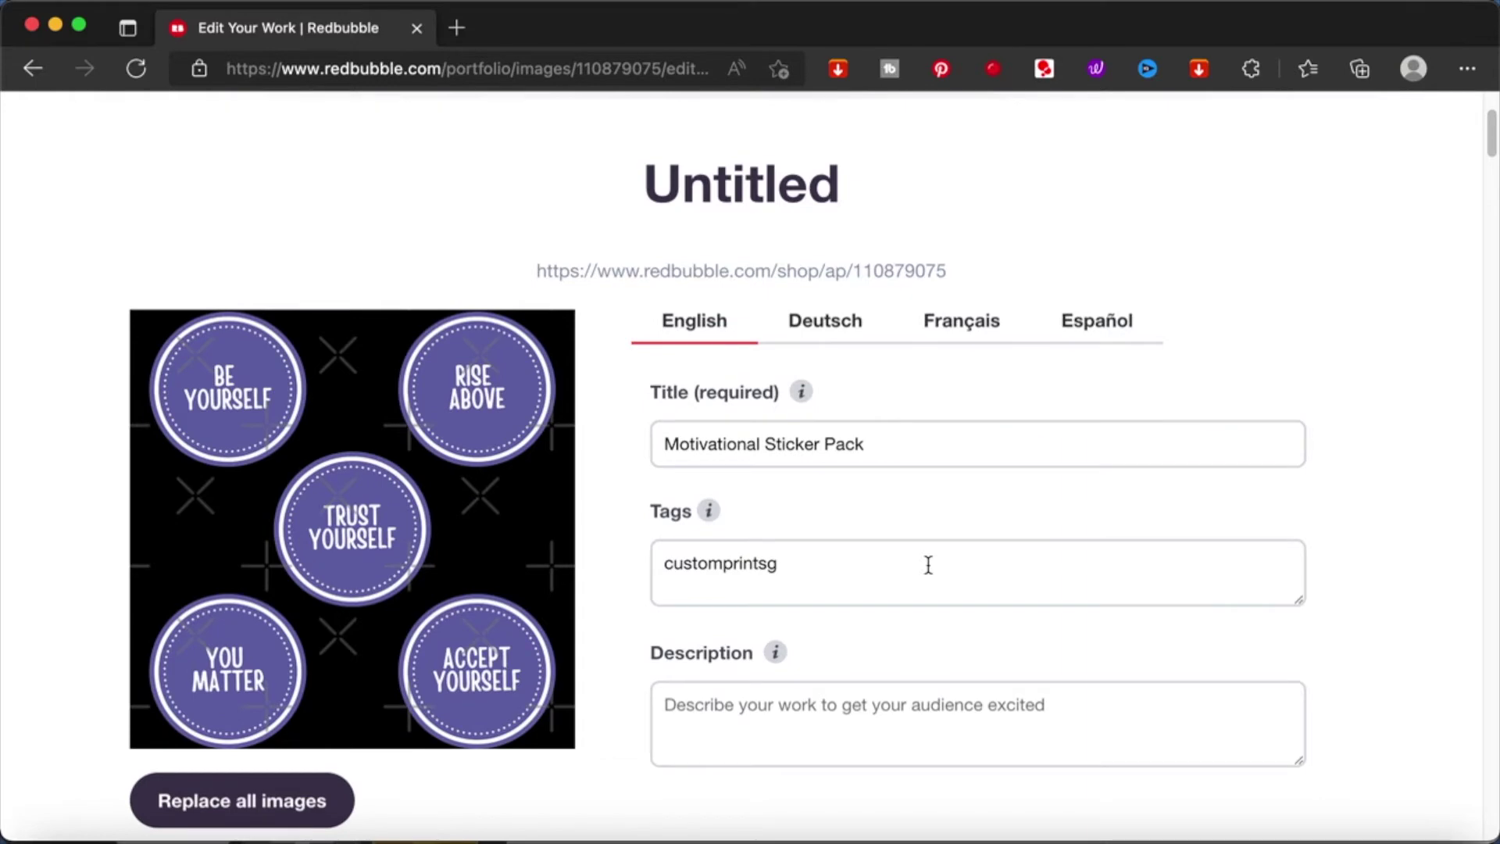
Add "motivational sticker pack", "inspirational quotes" and "one liners" to the tags after customprintsg, separated by commas.
left_click(928, 565)
type(", motivational sticker pac")
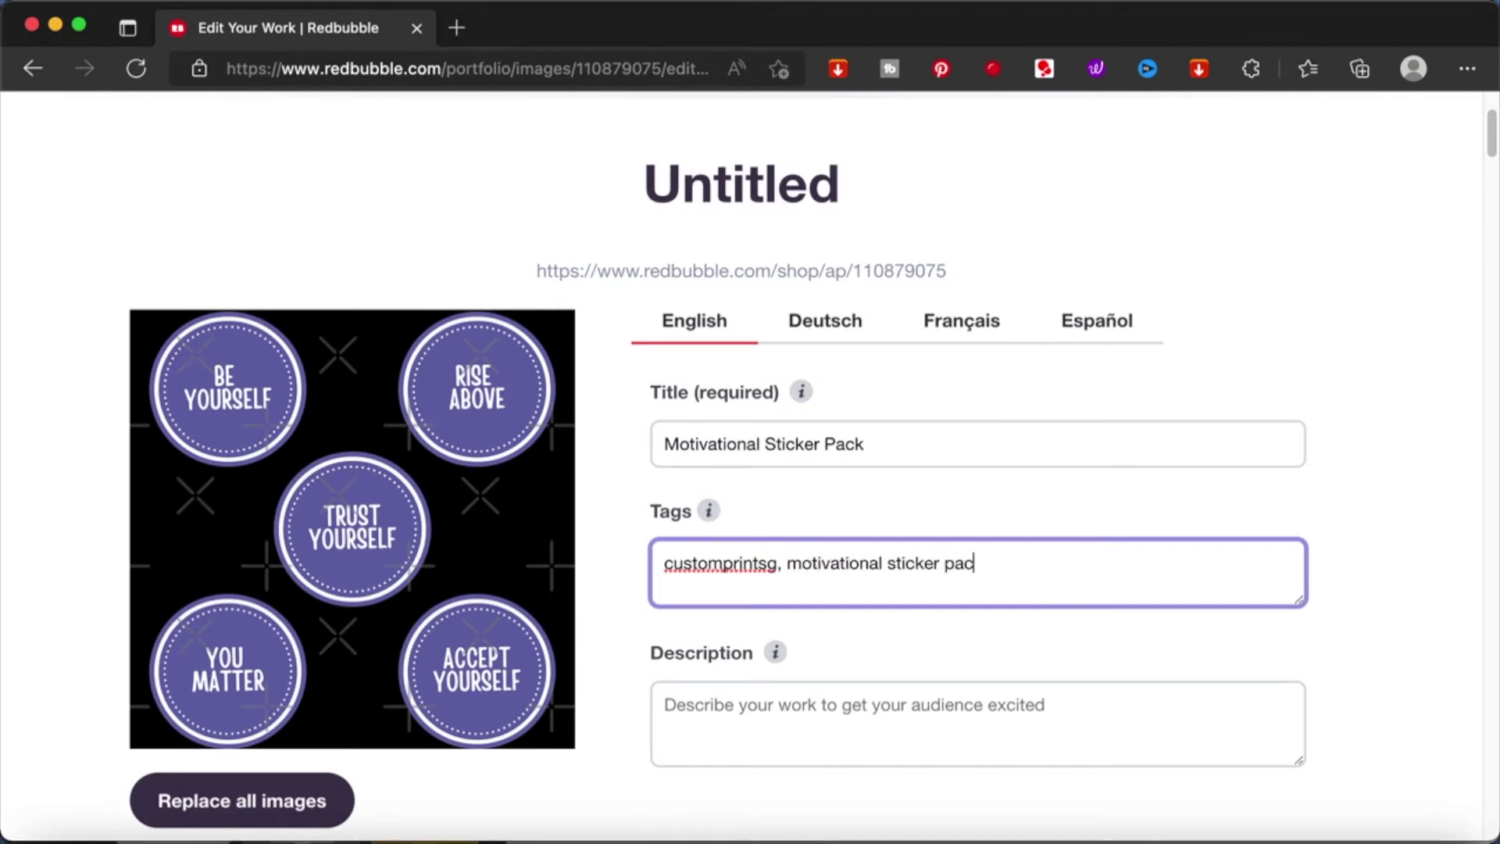
type("k, inspor")
type("irational")
type(" quotes")
type(", one liners")
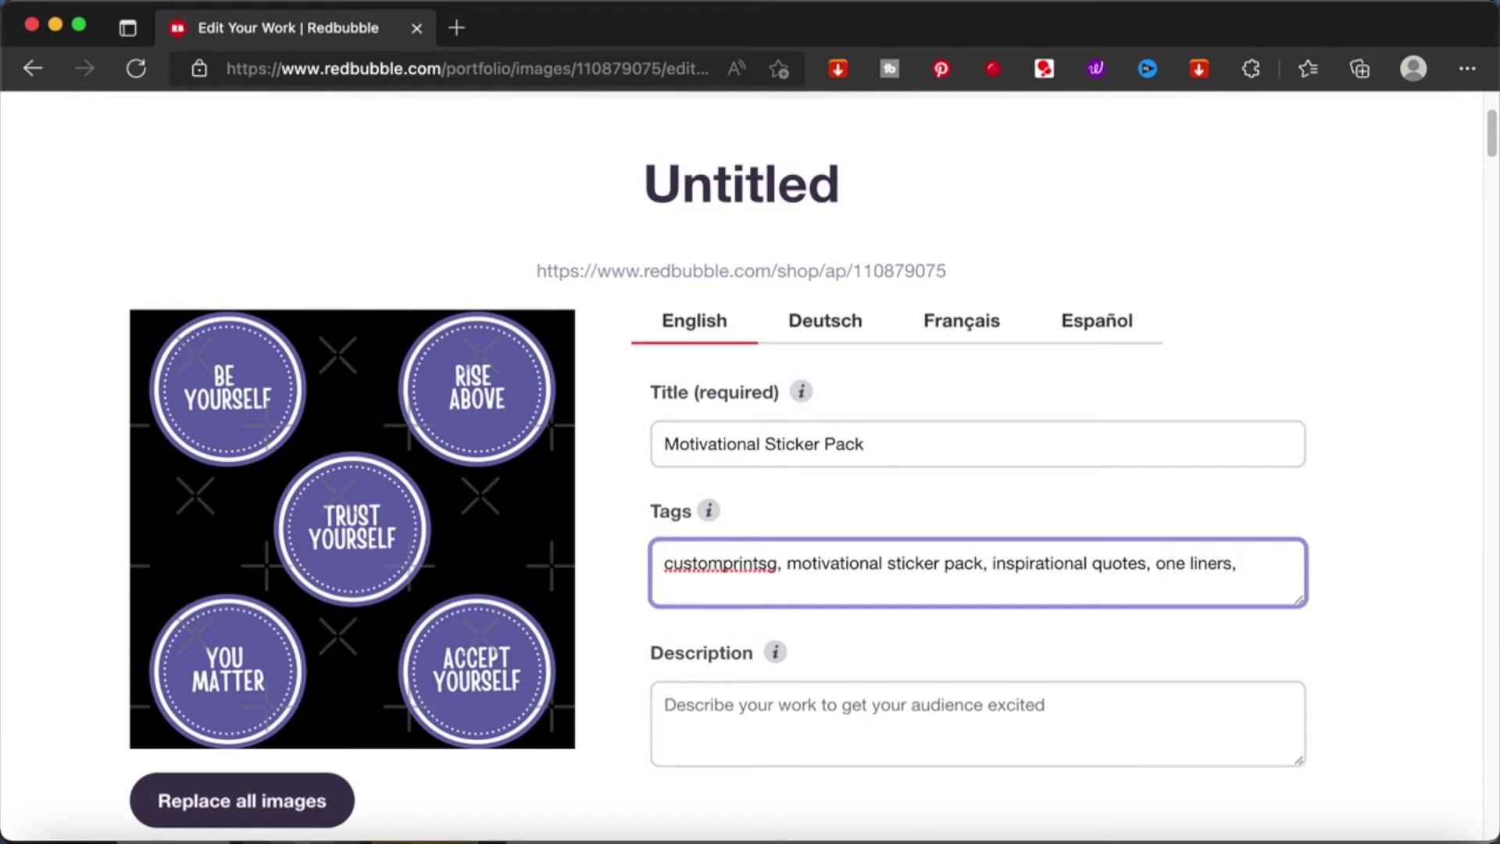
Append the tags "be yourself", "trust yourself", "rise above", "you matter", "accept yourself", "gift" and "powerful".
type(", be yourself, trust yourself")
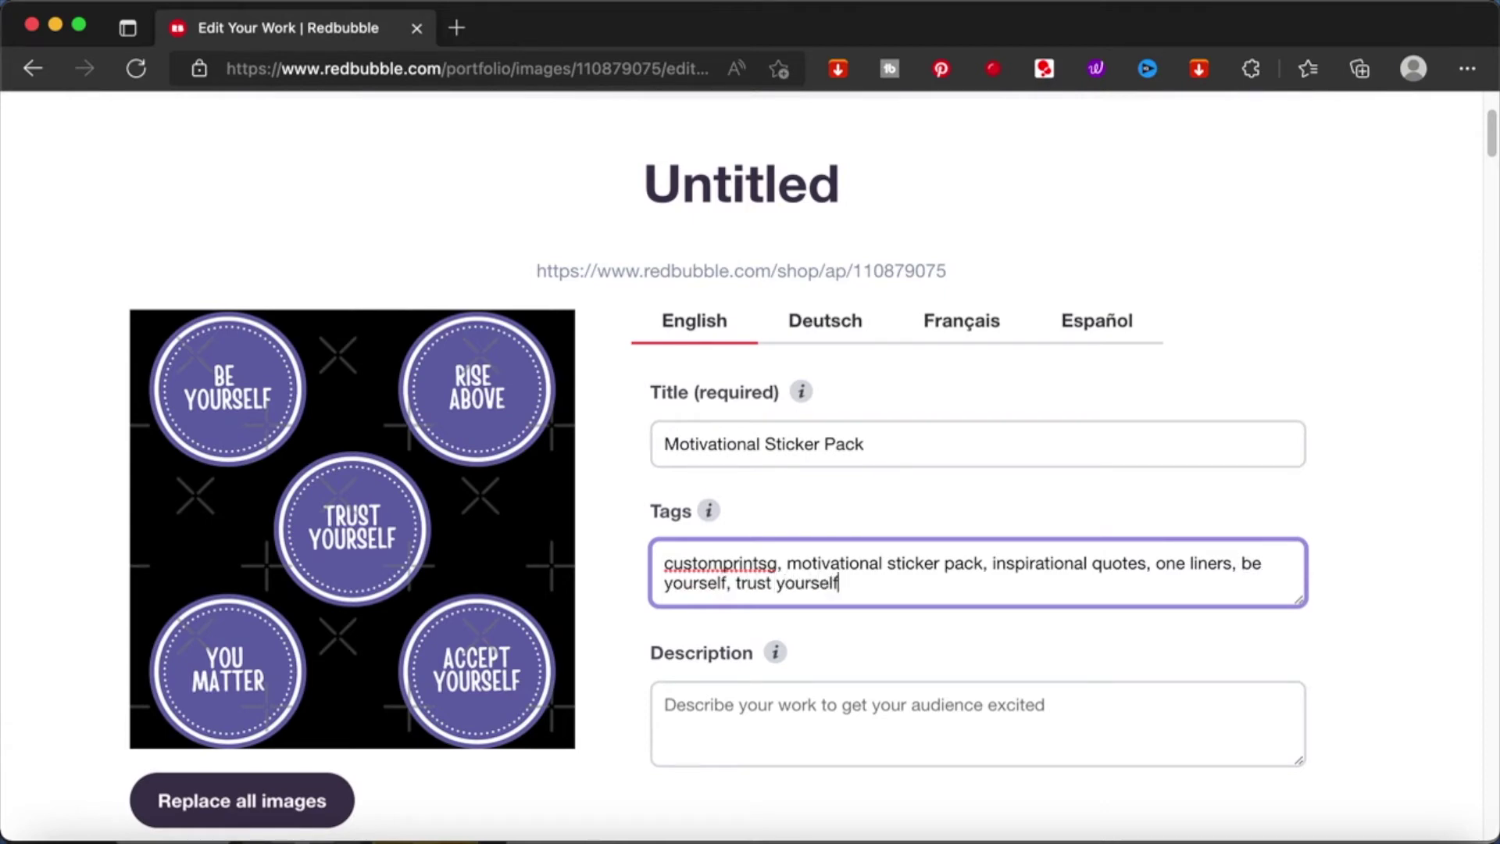
type(", rise above, you matter, a")
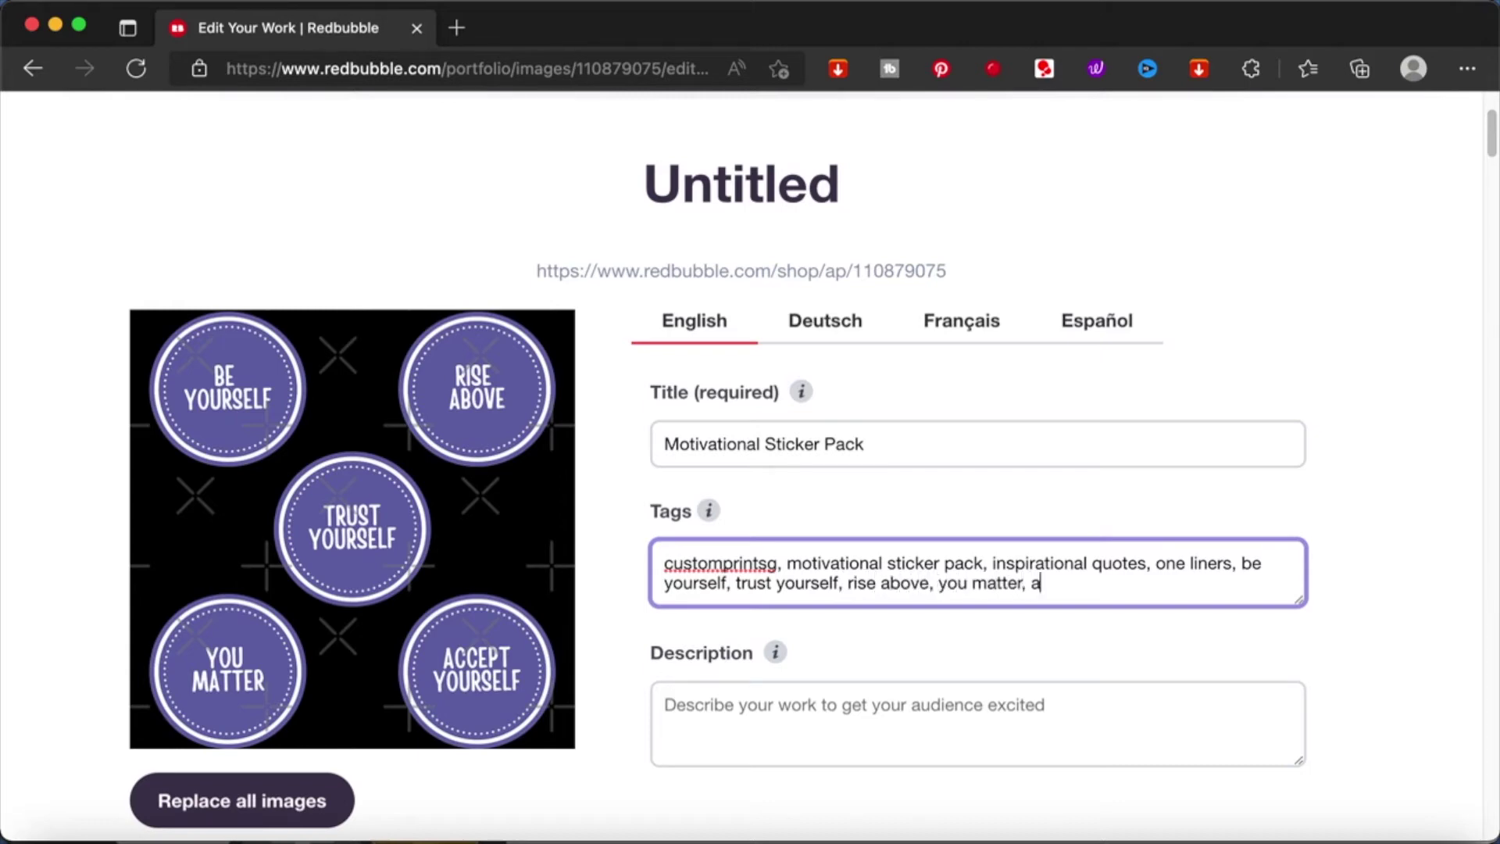
type("ccept yourself,")
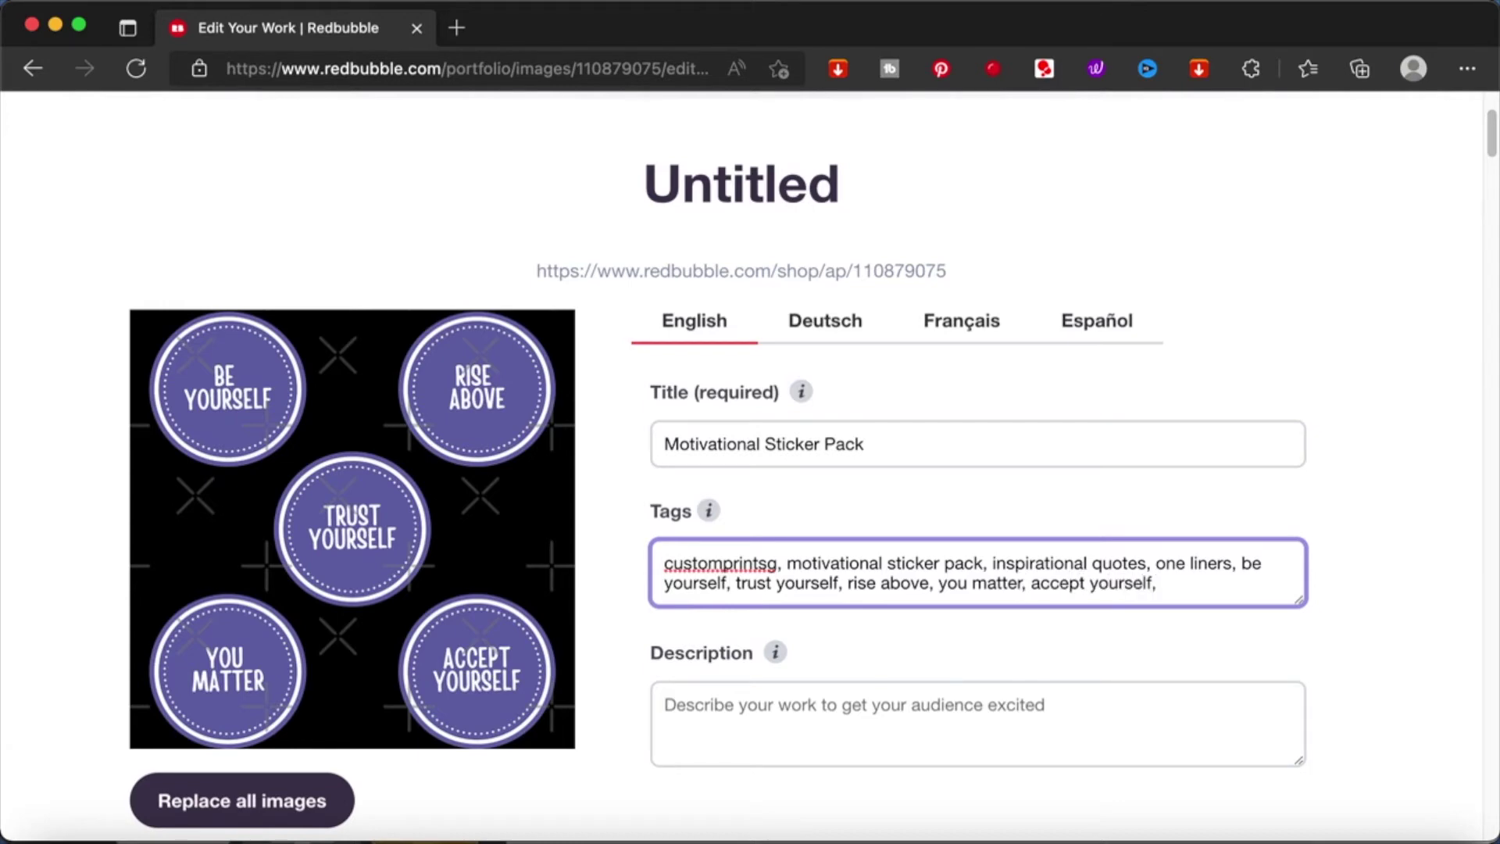
type(" gift, powerful")
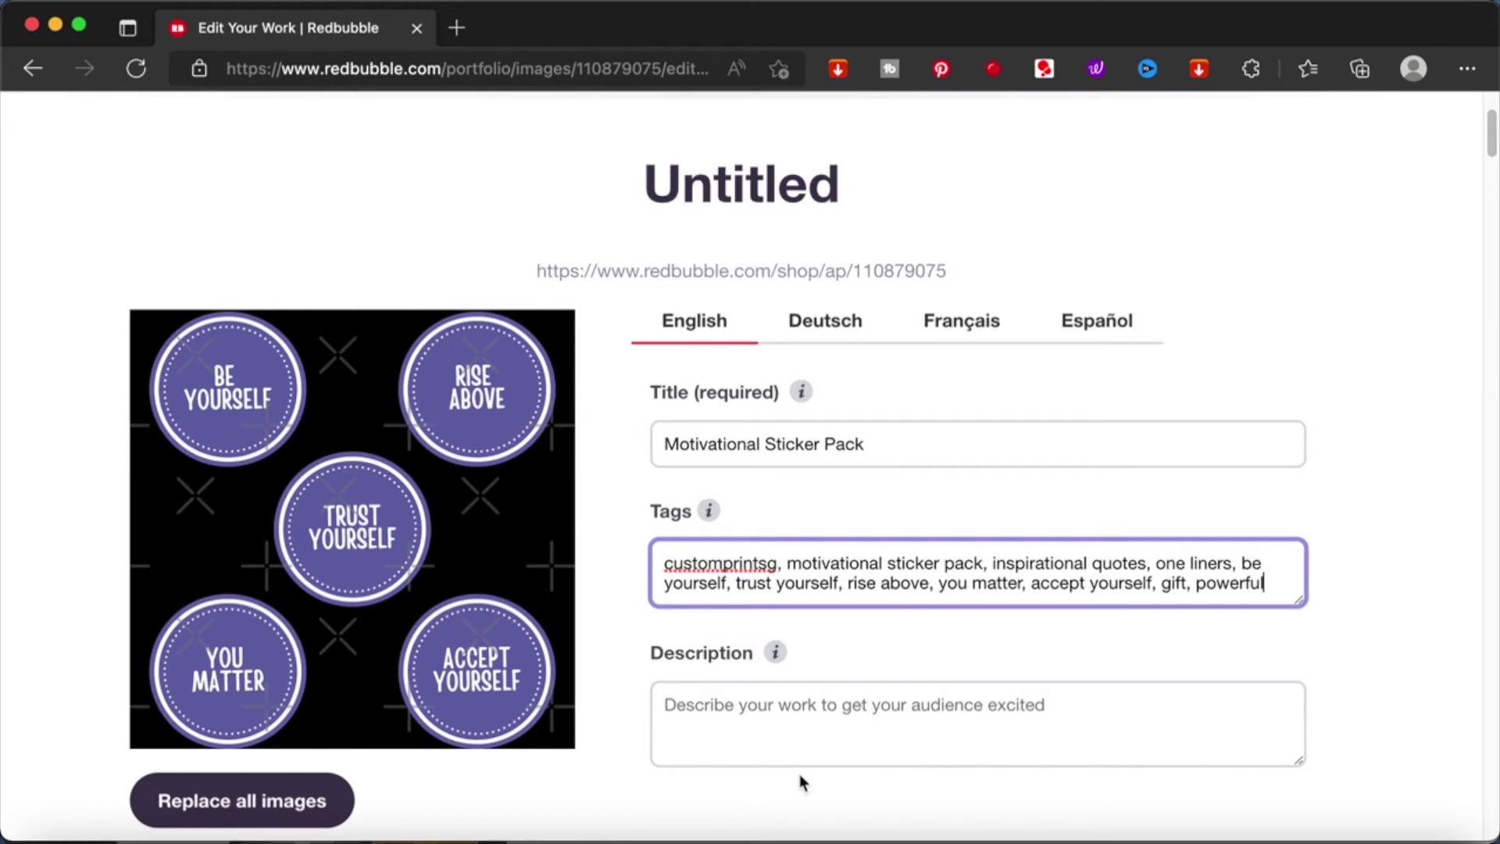
Enter the description "Motivational Sticker pack to Help you boost your mood and provide confidence when you need them the most. A perfect gift!".
left_click(797, 715)
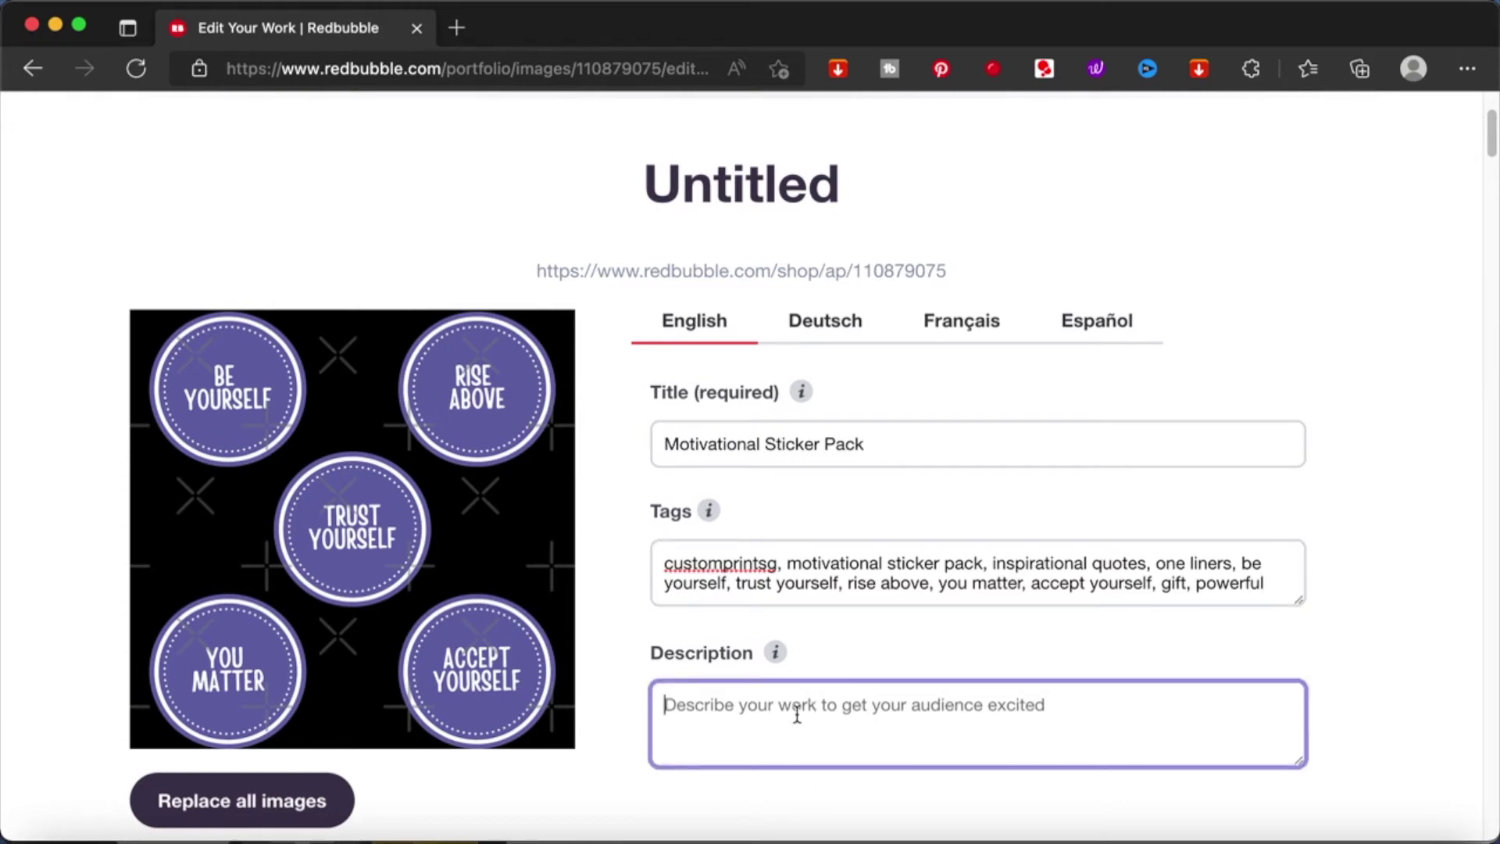
type("Motiva")
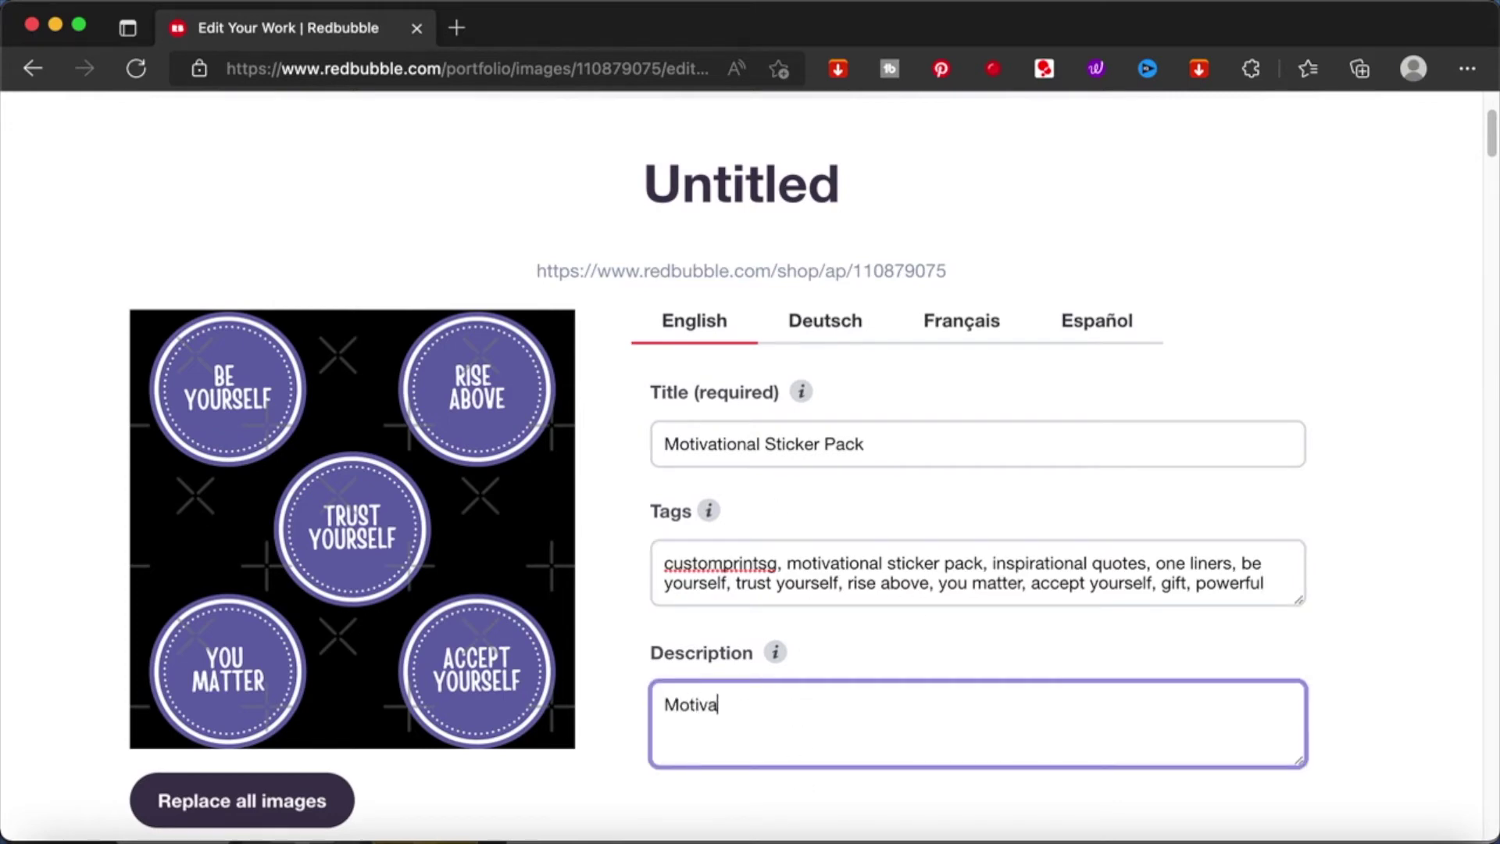
type("tiobal Sticker pack to Help you boost your moo")
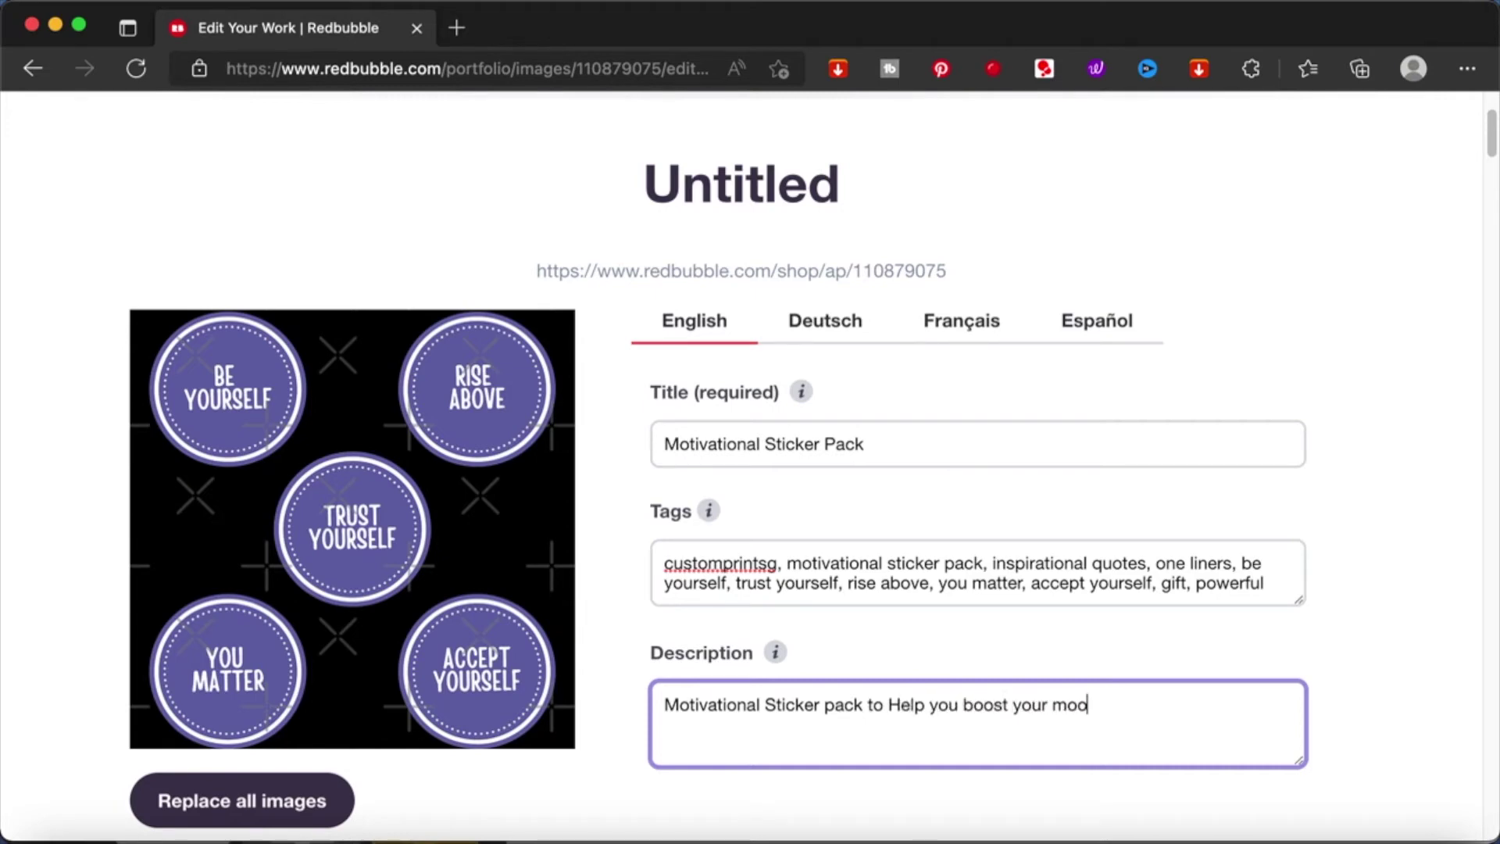
type("d and provide ")
type("confidence when you")
type(" need ")
type("them the mos")
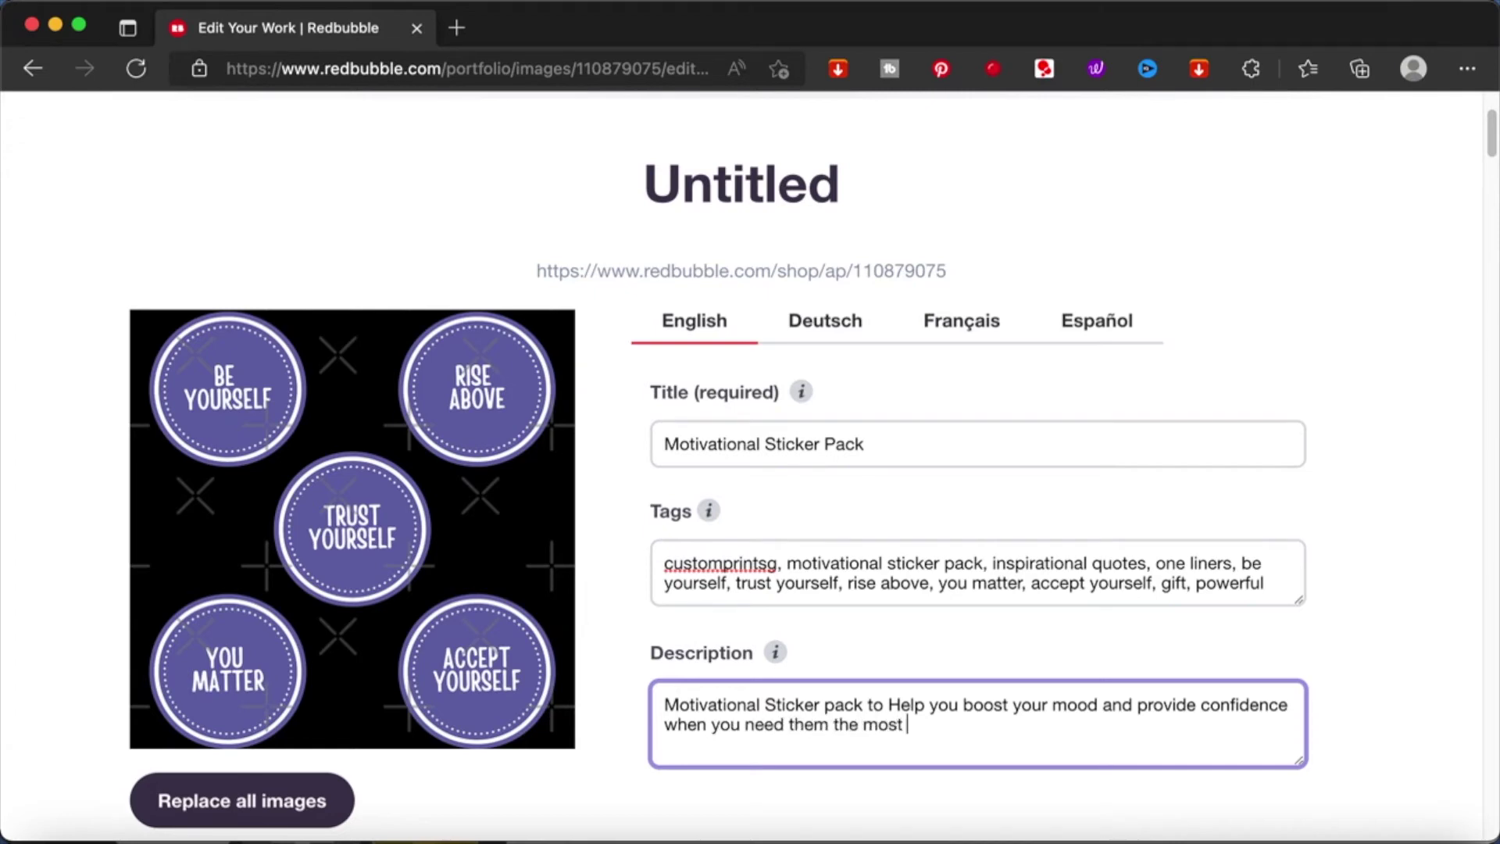
type("t. A perfect gift!")
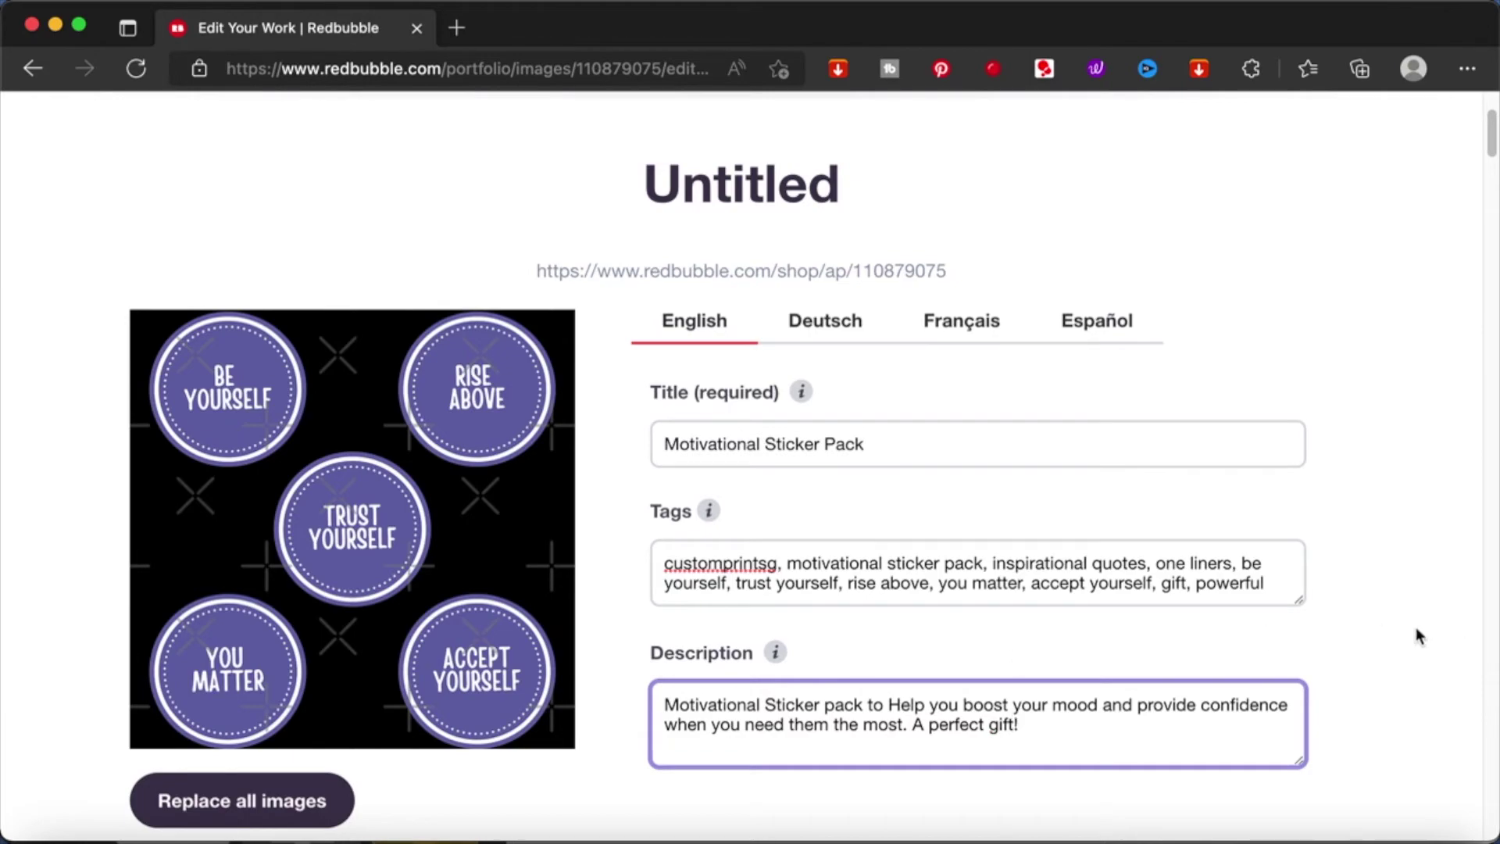
Confirm the right to sell products containing this artwork and save the work.
scroll(1414, 659, "down", 15)
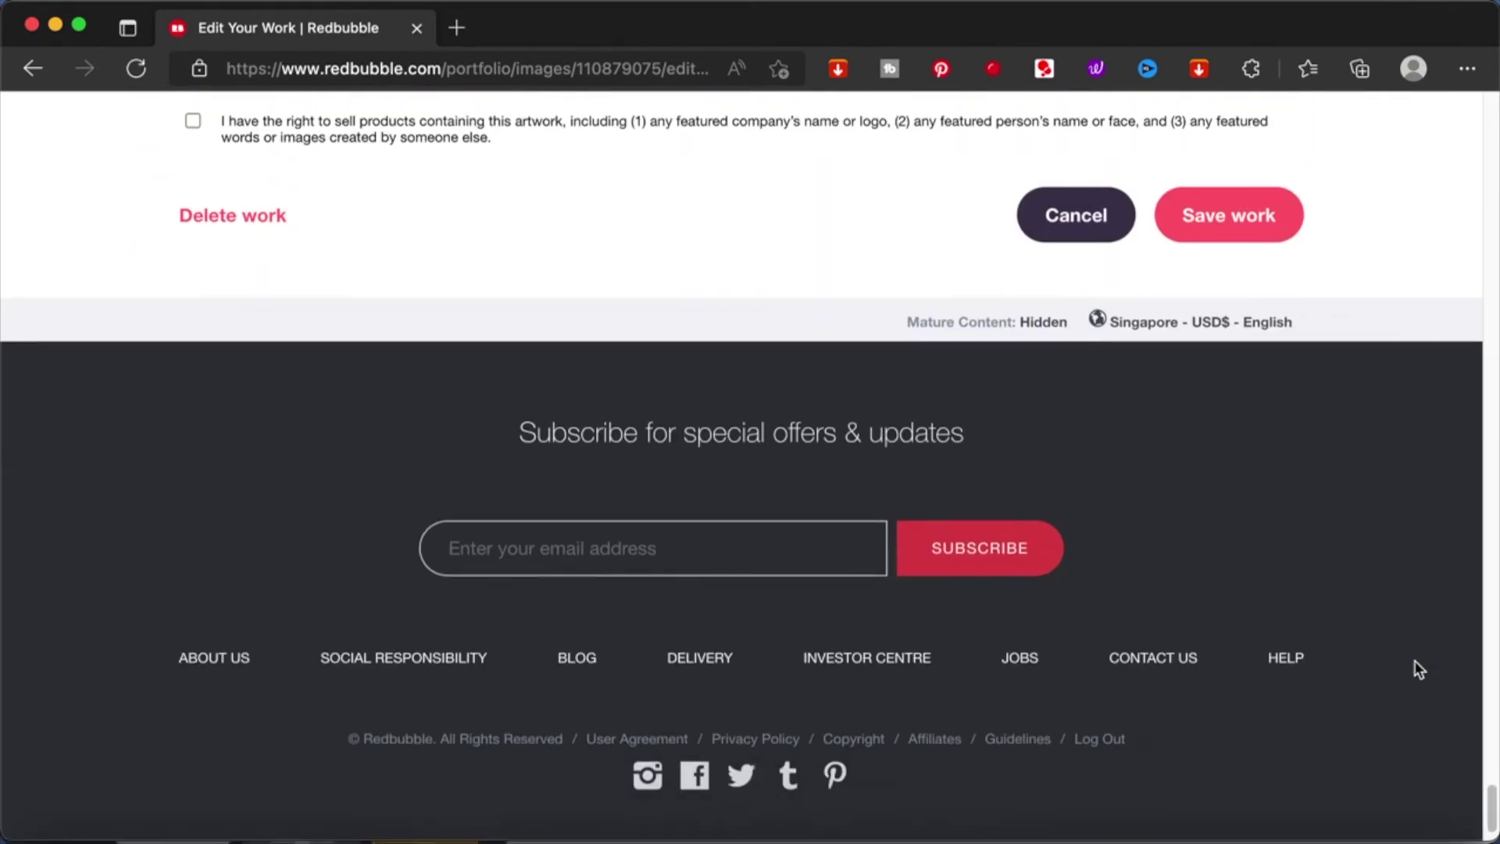
scroll(1413, 669, "up", 3)
left_click(194, 369)
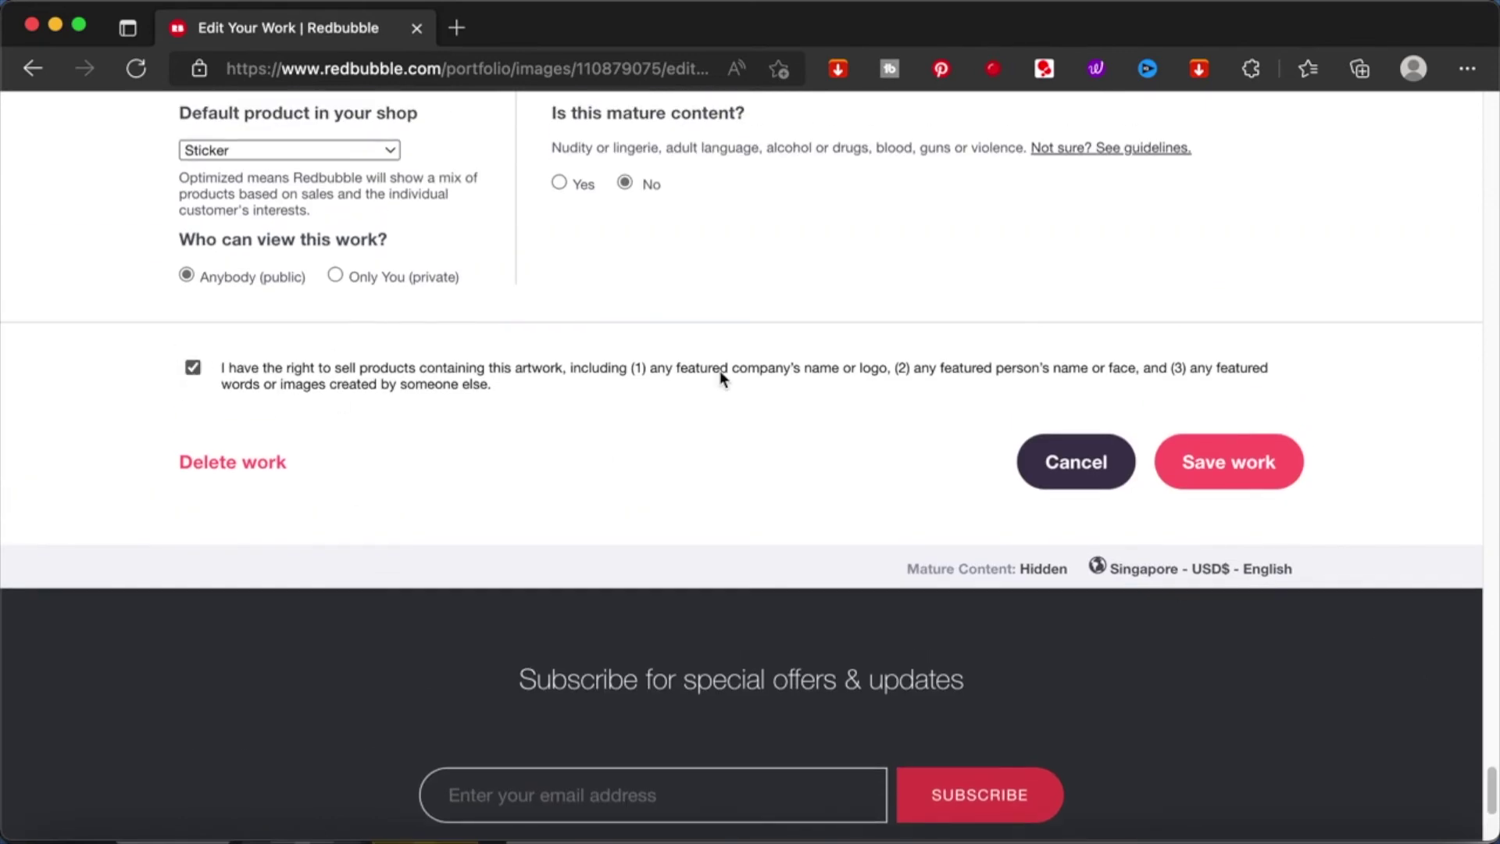
left_click(1245, 464)
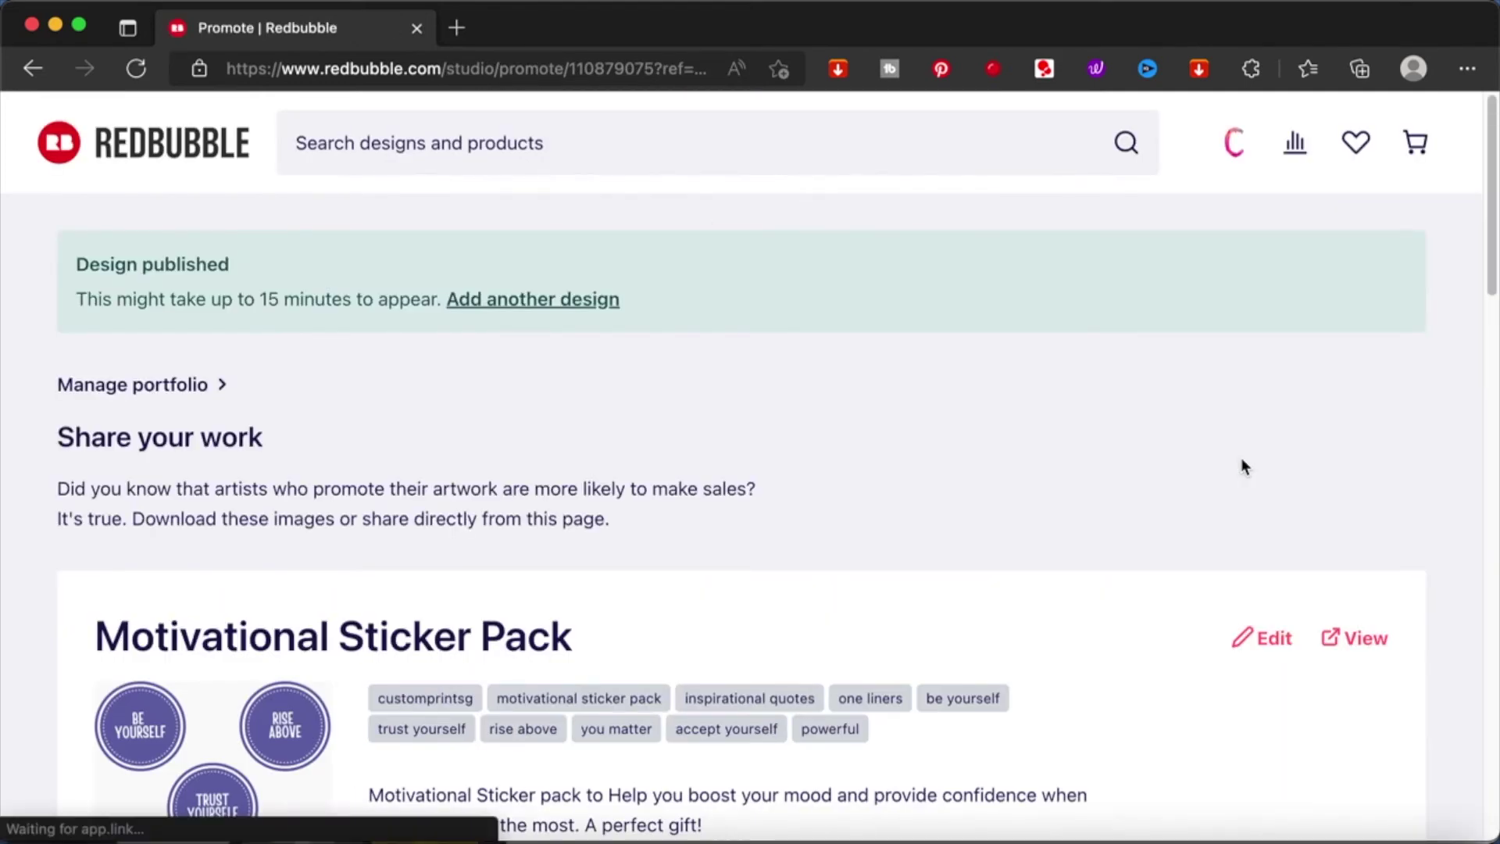
Review the published work's tags, description and product previews, and view its public shop page down to the product list.
scroll(1245, 466, "down", 5)
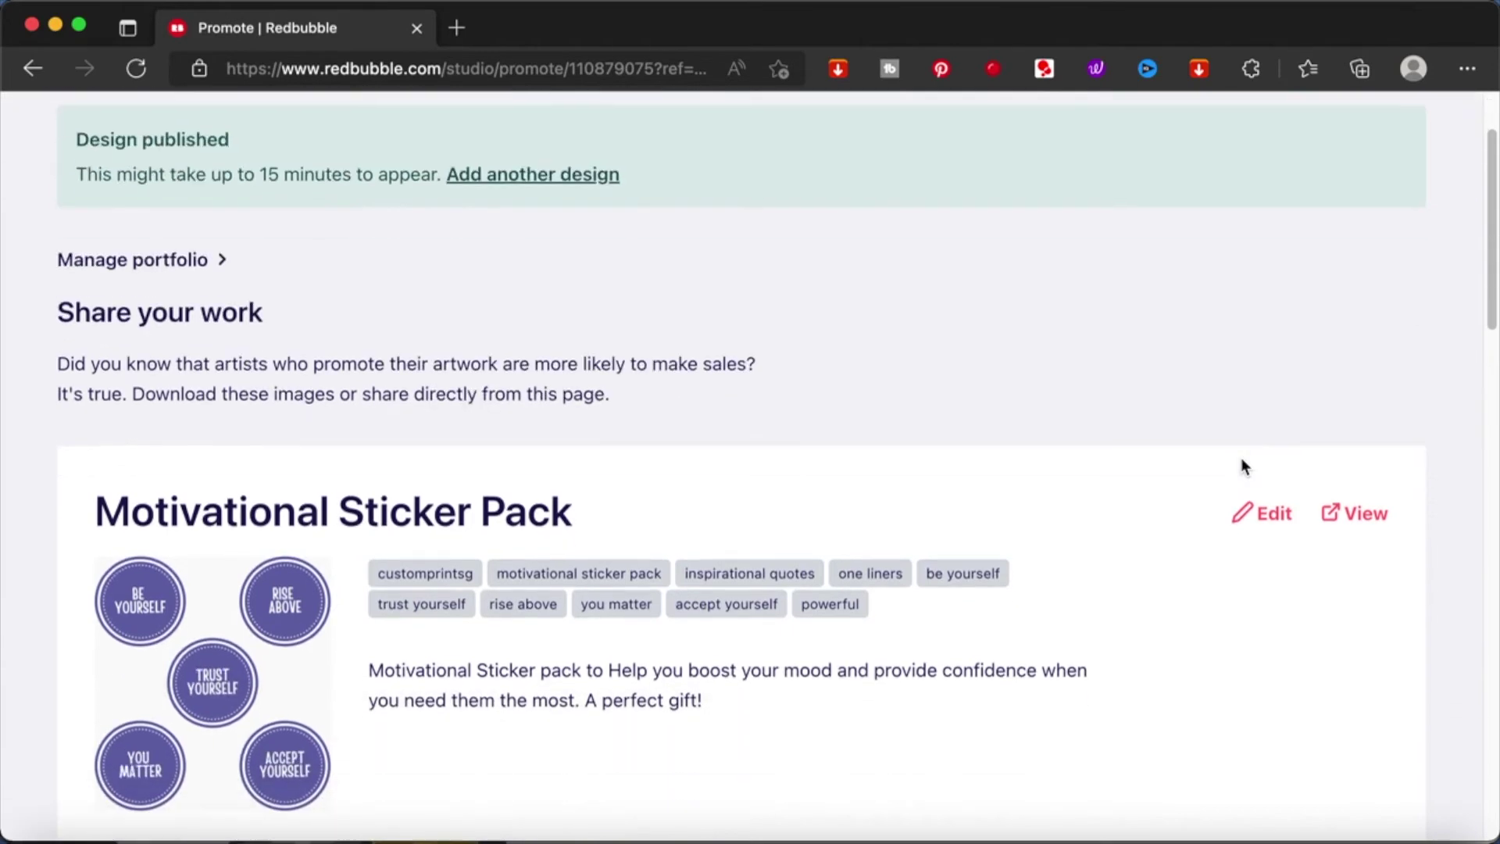
scroll(1245, 467, "down", 2)
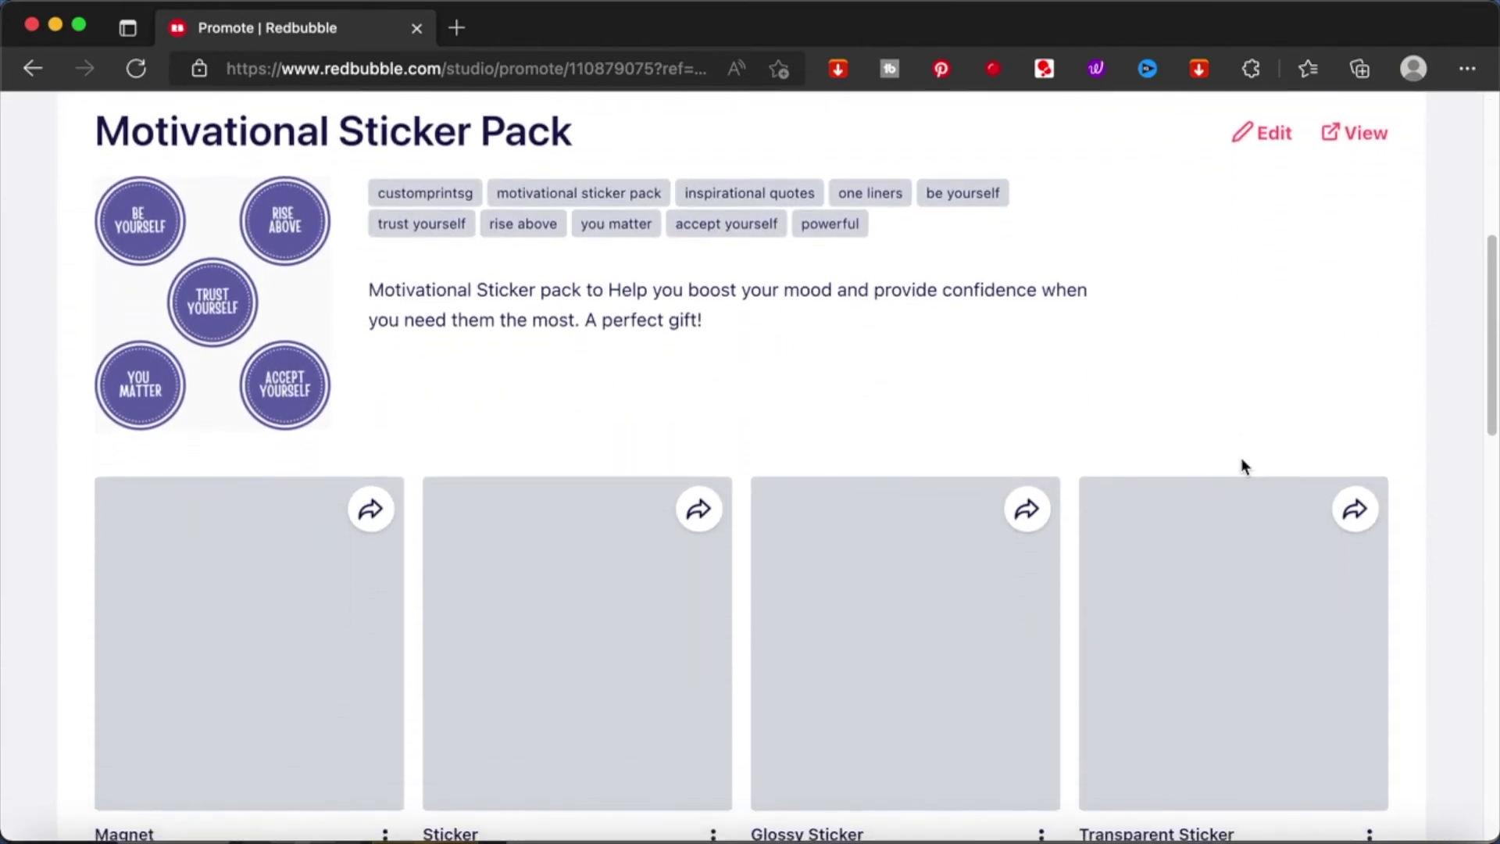
scroll(1245, 466, "down", 4)
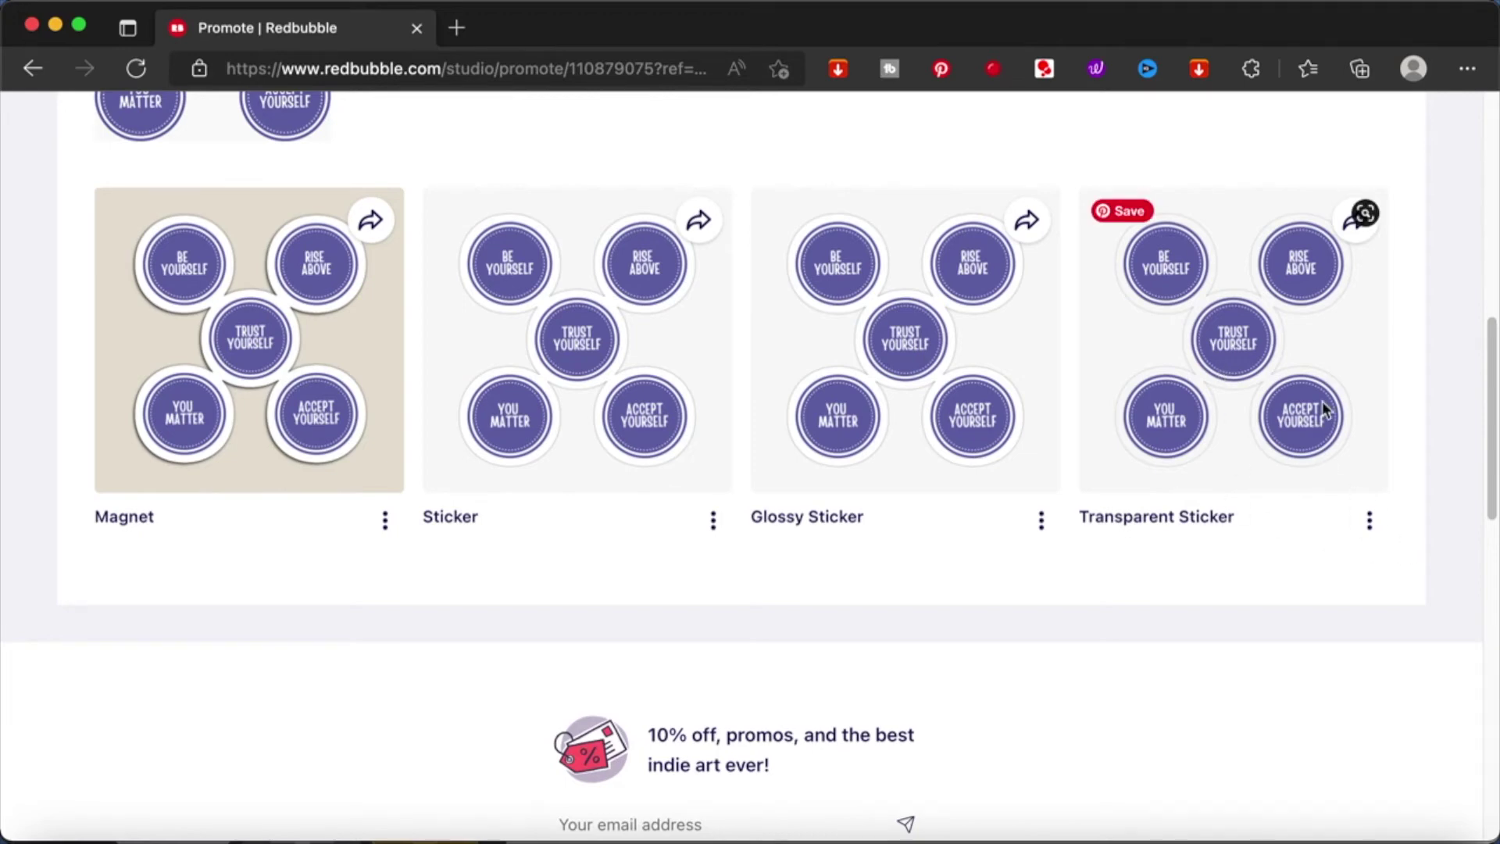
scroll(1323, 407, "up", 5)
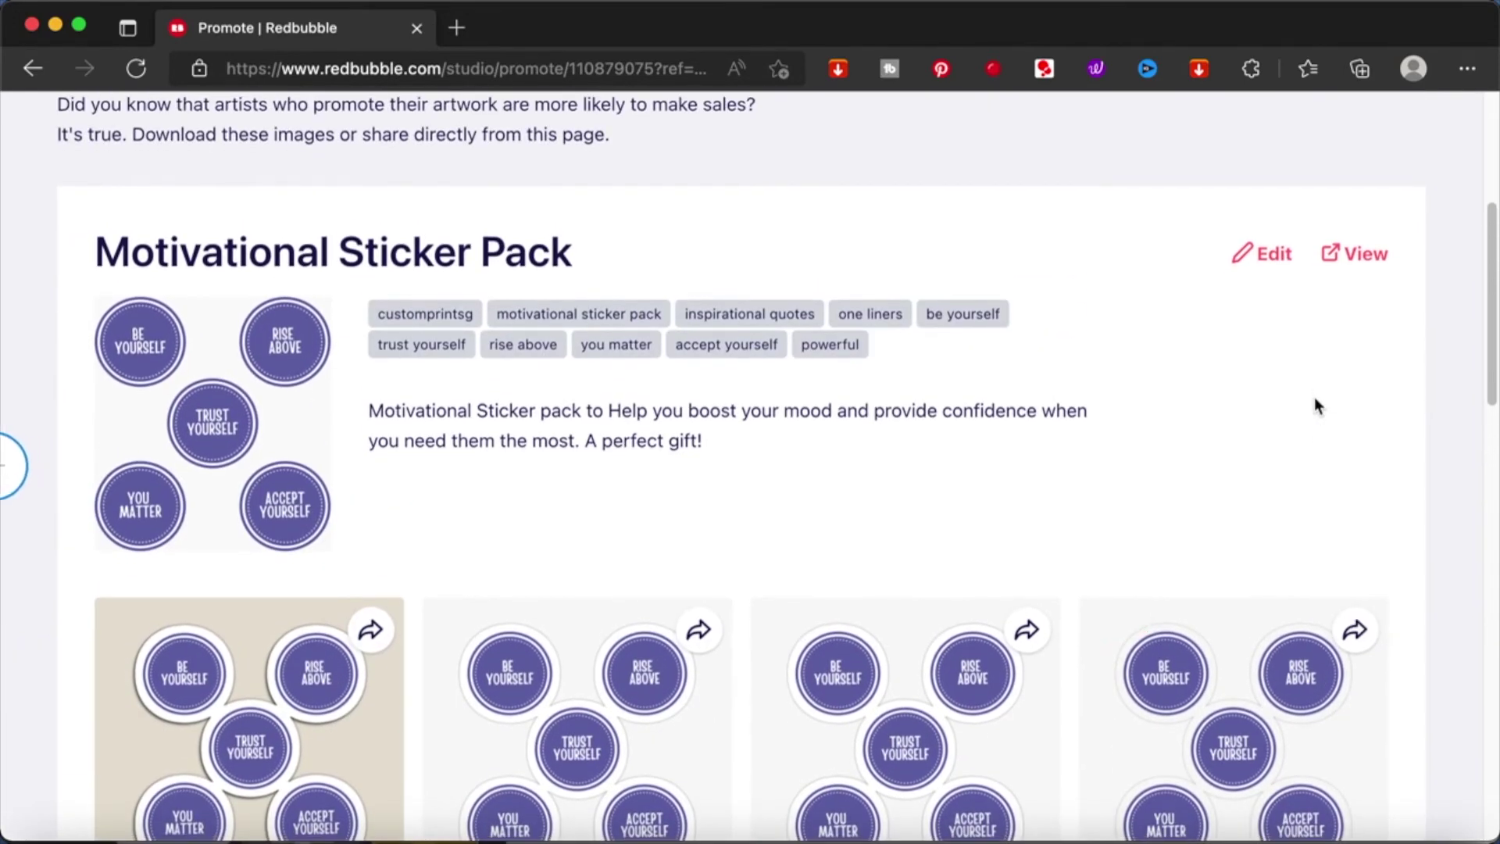
scroll(593, 432, "down", 1)
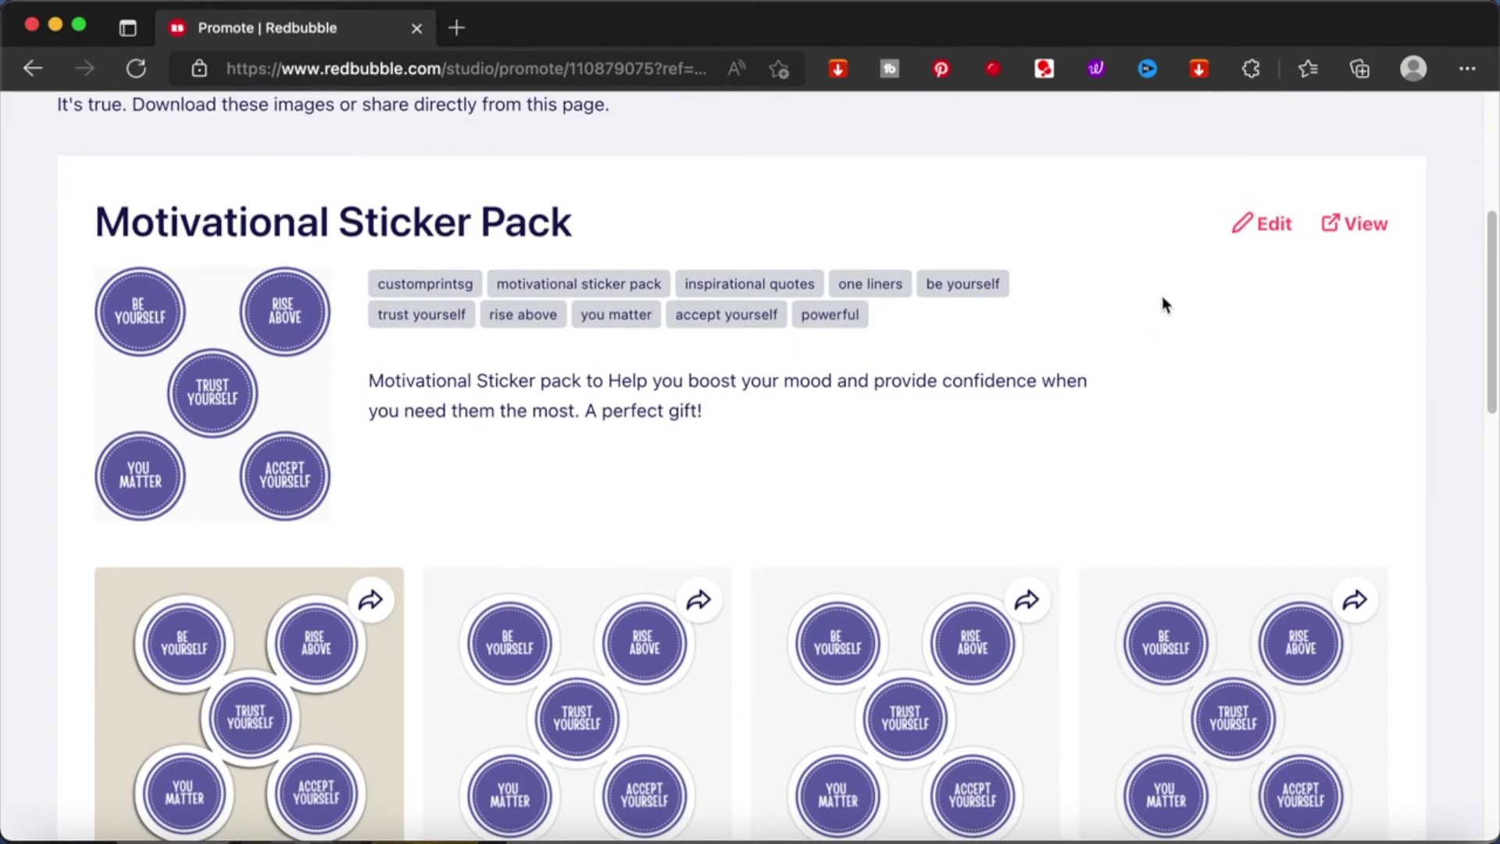
left_click(1364, 228)
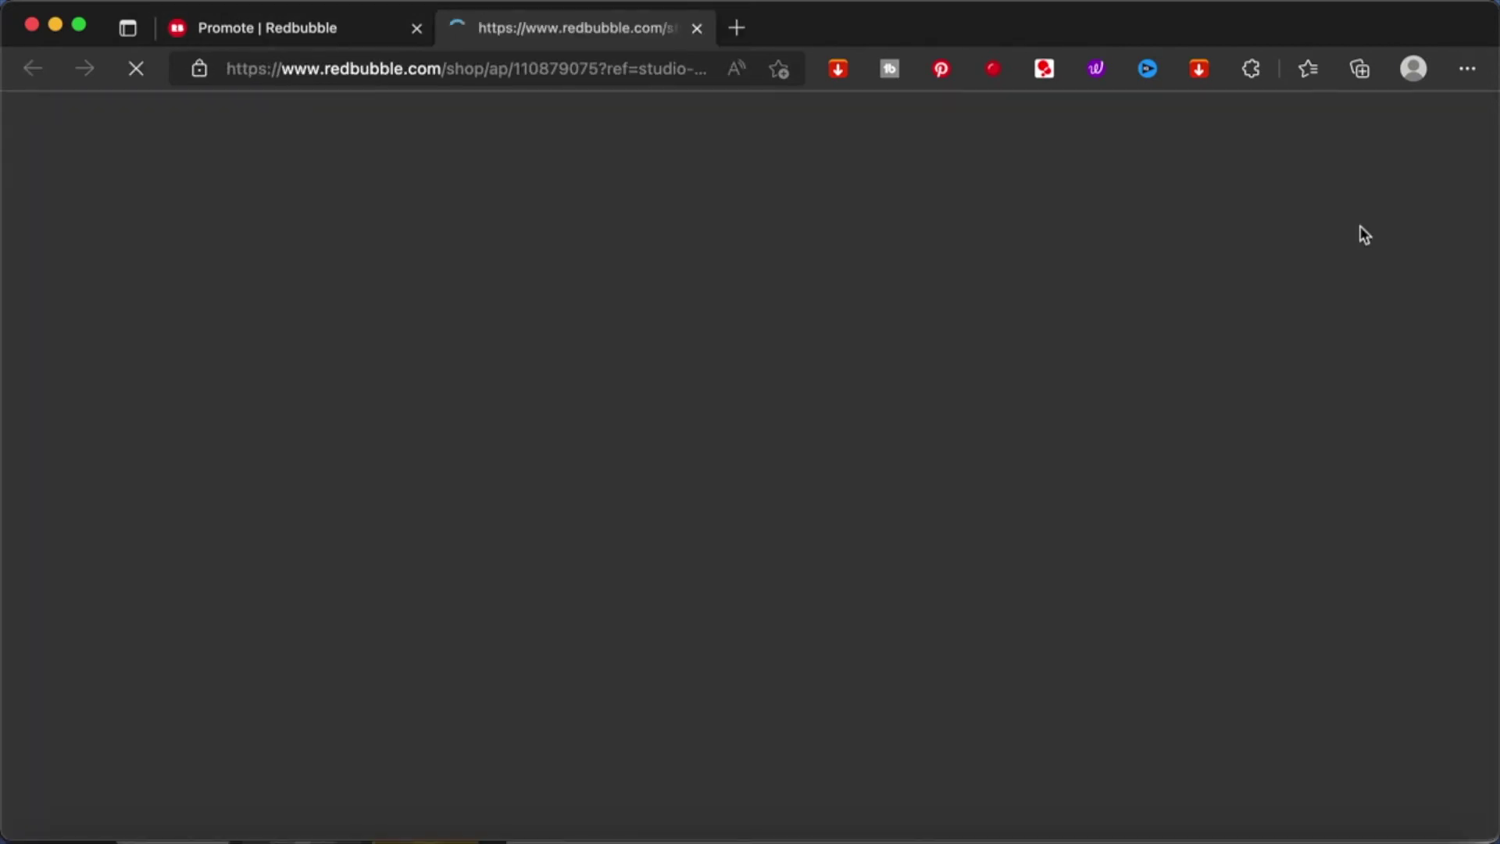
scroll(1218, 425, "down", 6)
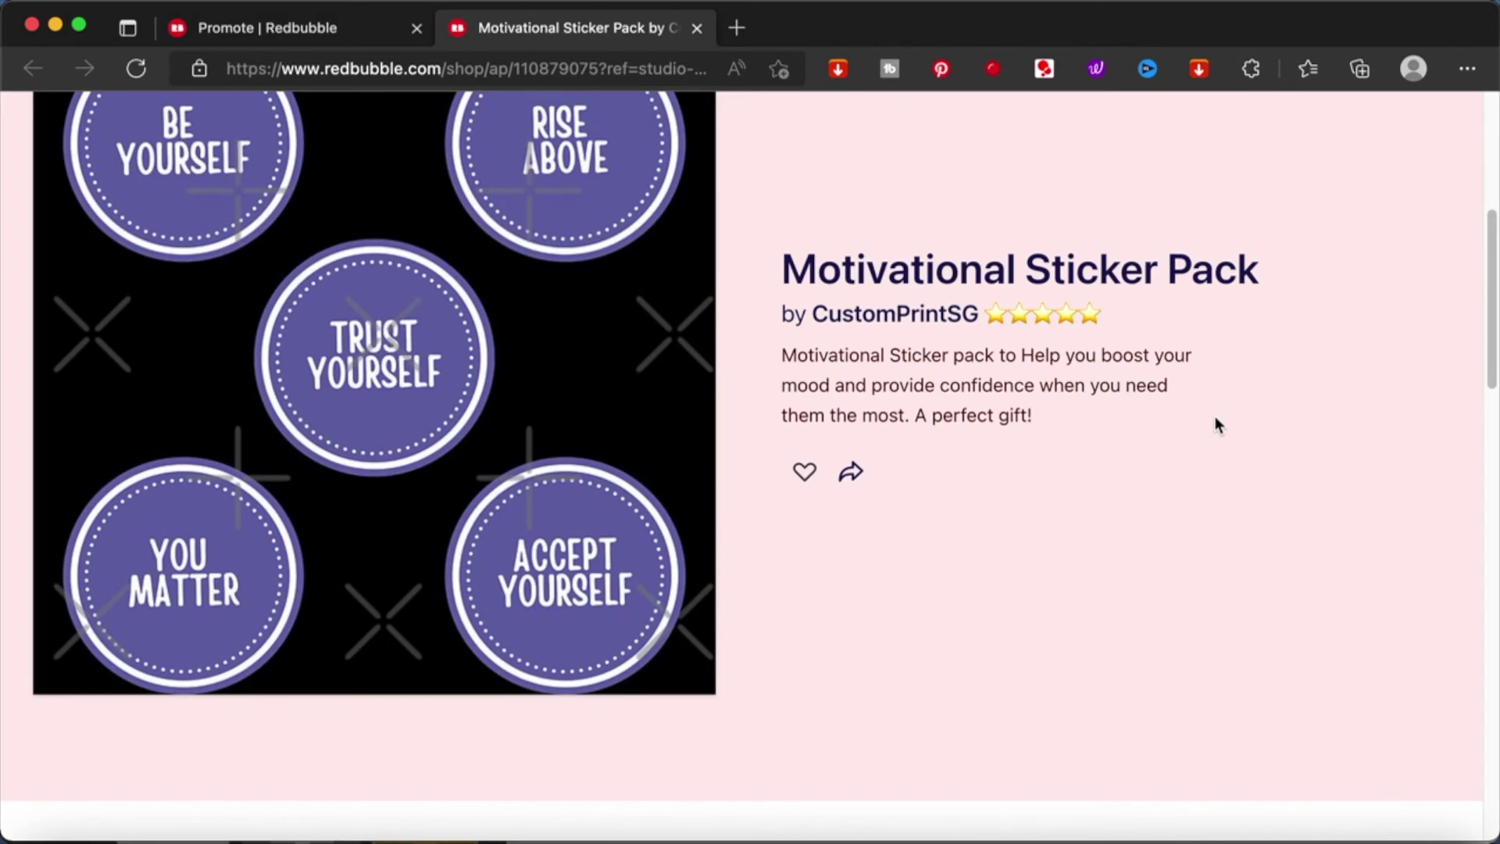
scroll(1215, 422, "down", 10)
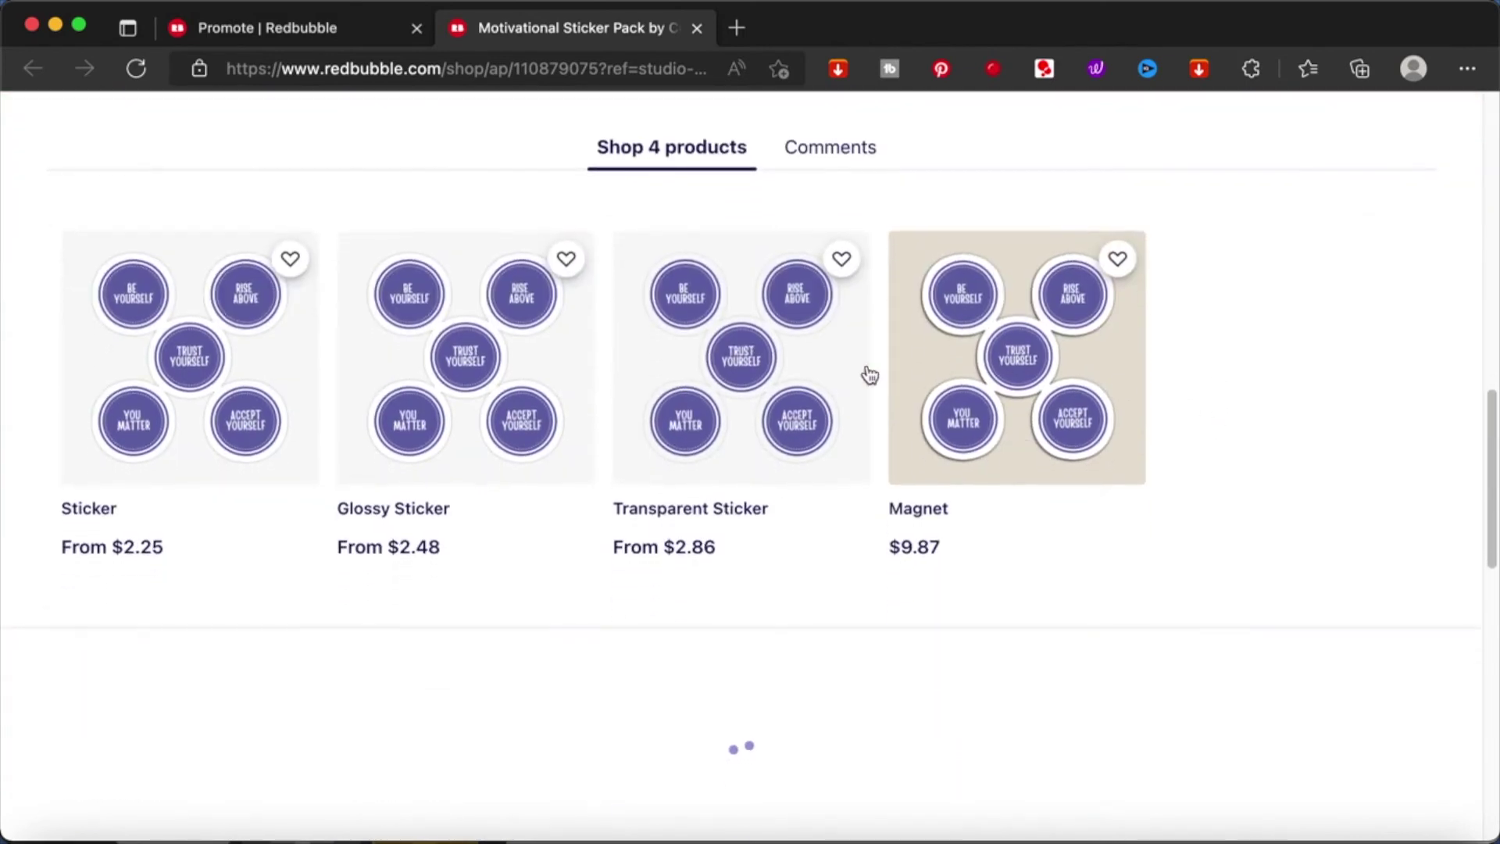
Open the Transparent Sticker product and examine how the badges look on the water bottle preview.
left_click(831, 368)
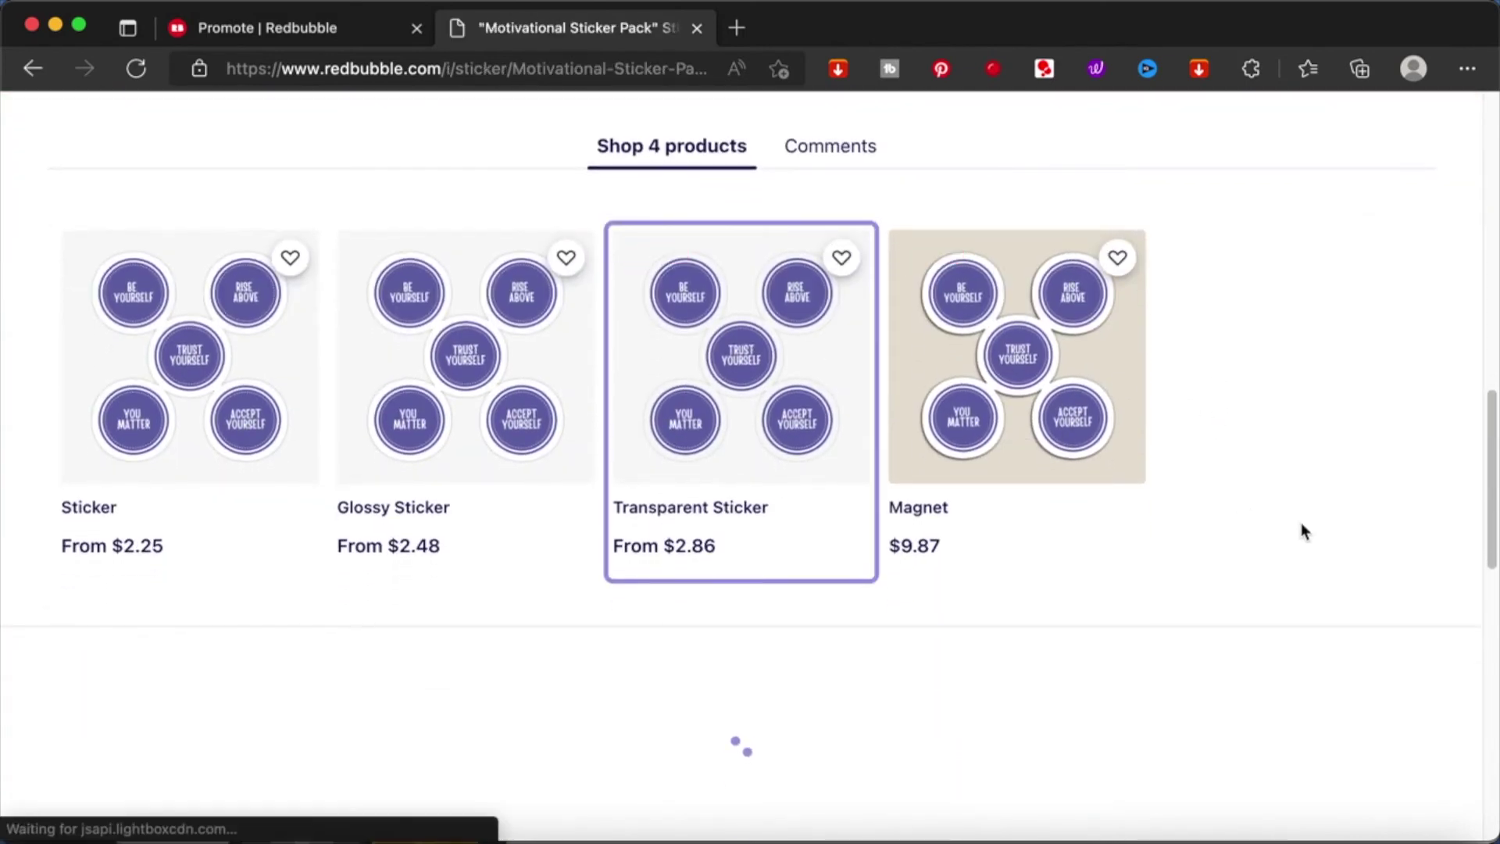
scroll(1301, 532, "down", 3)
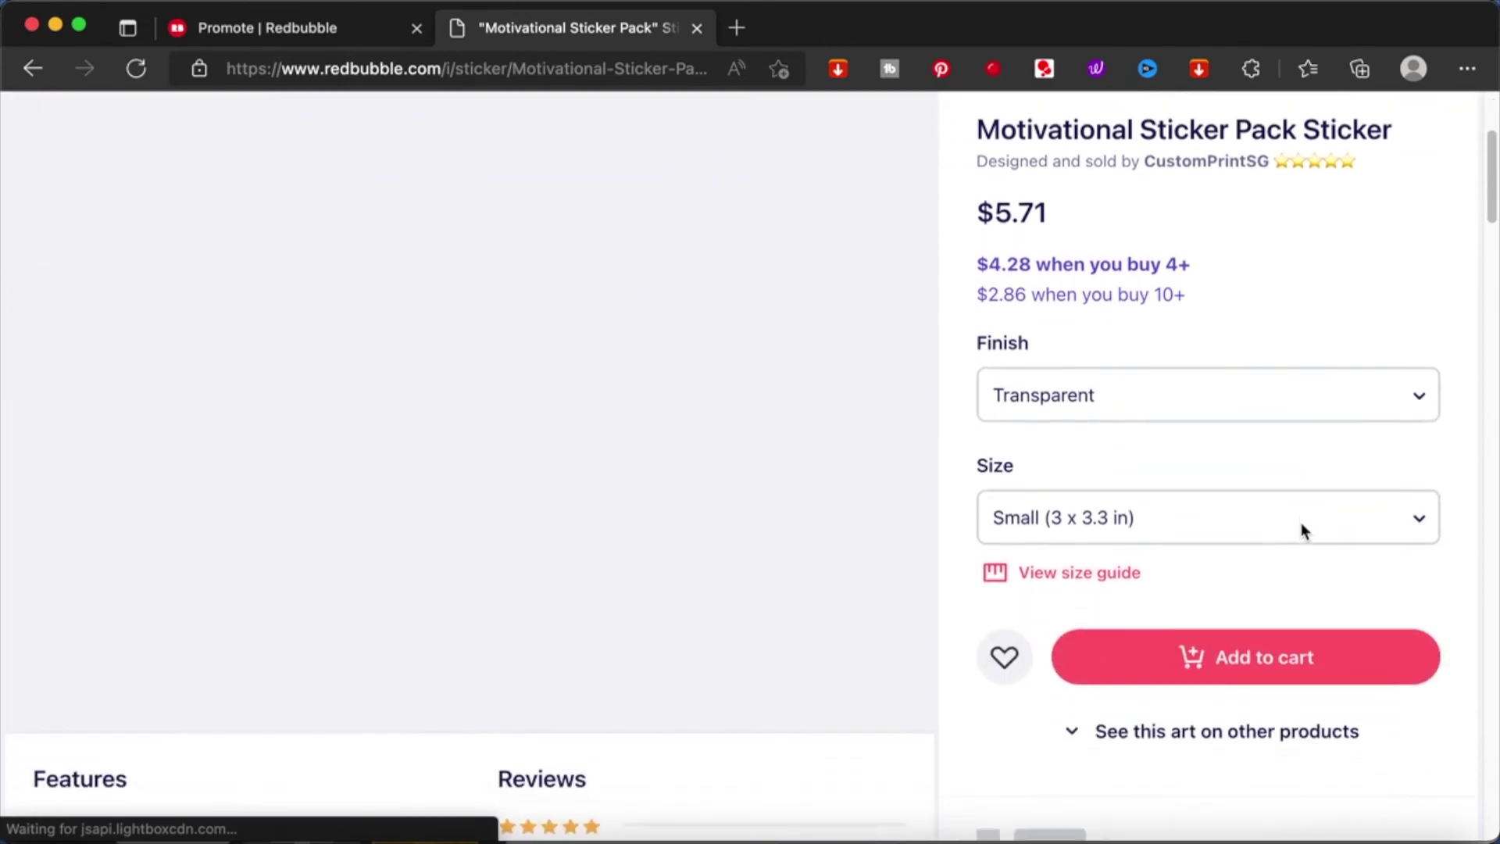
scroll(1303, 532, "down", 1)
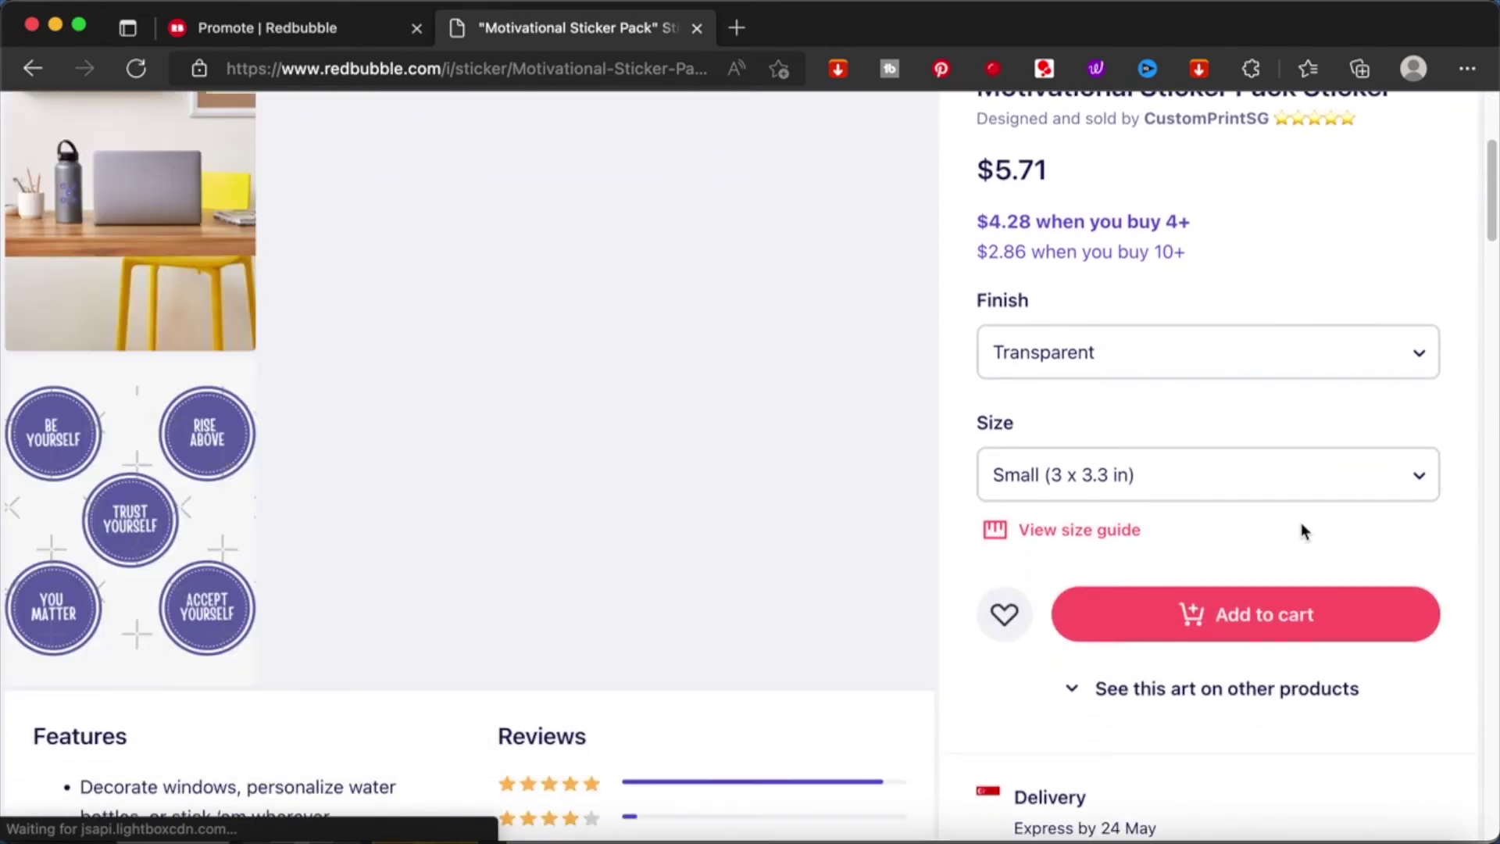
scroll(1301, 523, "up", 2)
scroll(1301, 524, "down", 3)
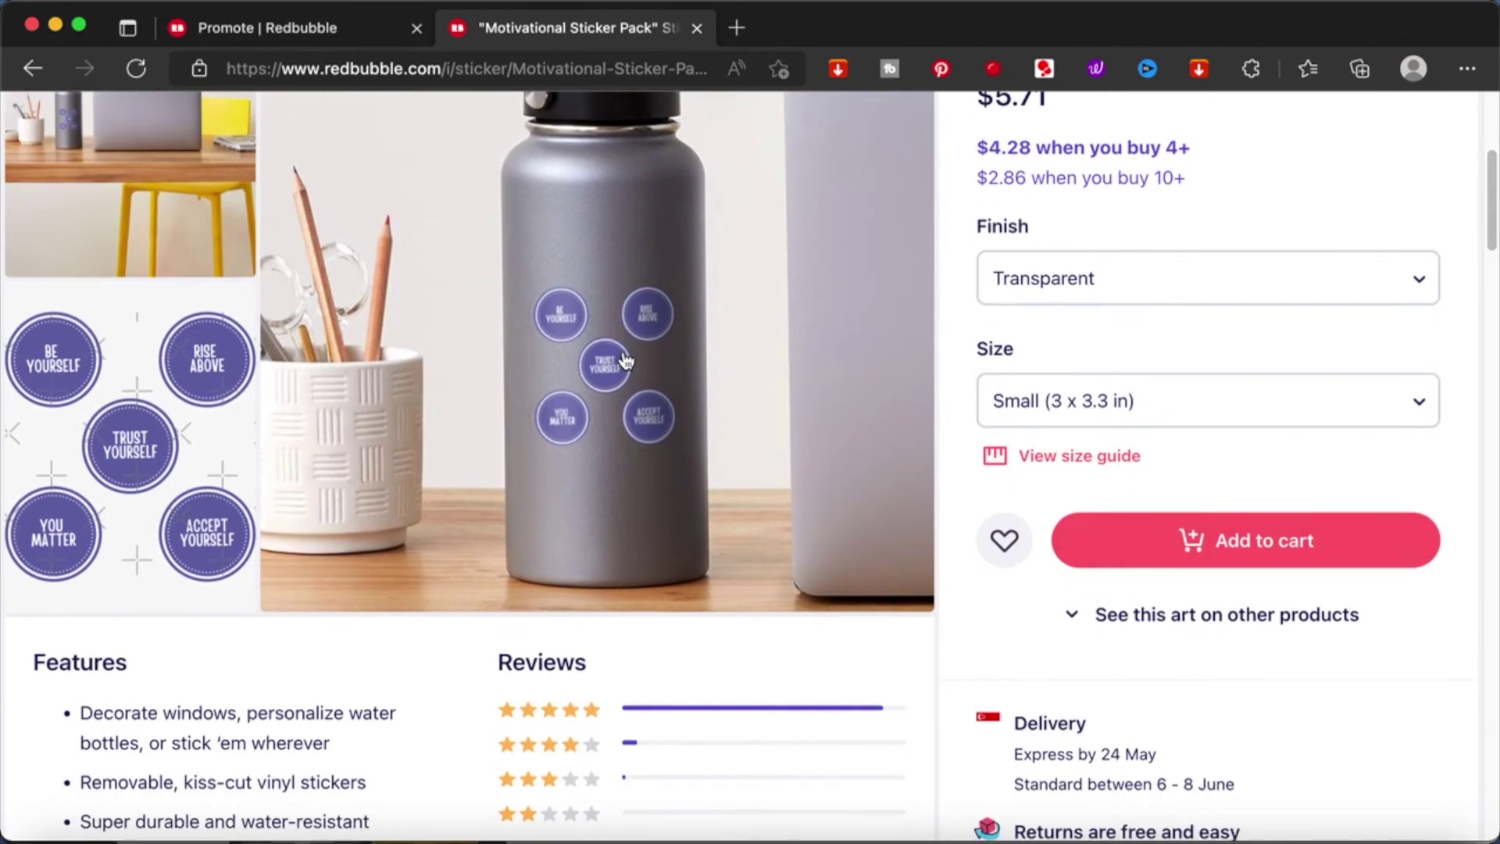
scroll(625, 360, "up", 5)
scroll(627, 359, "down", 5)
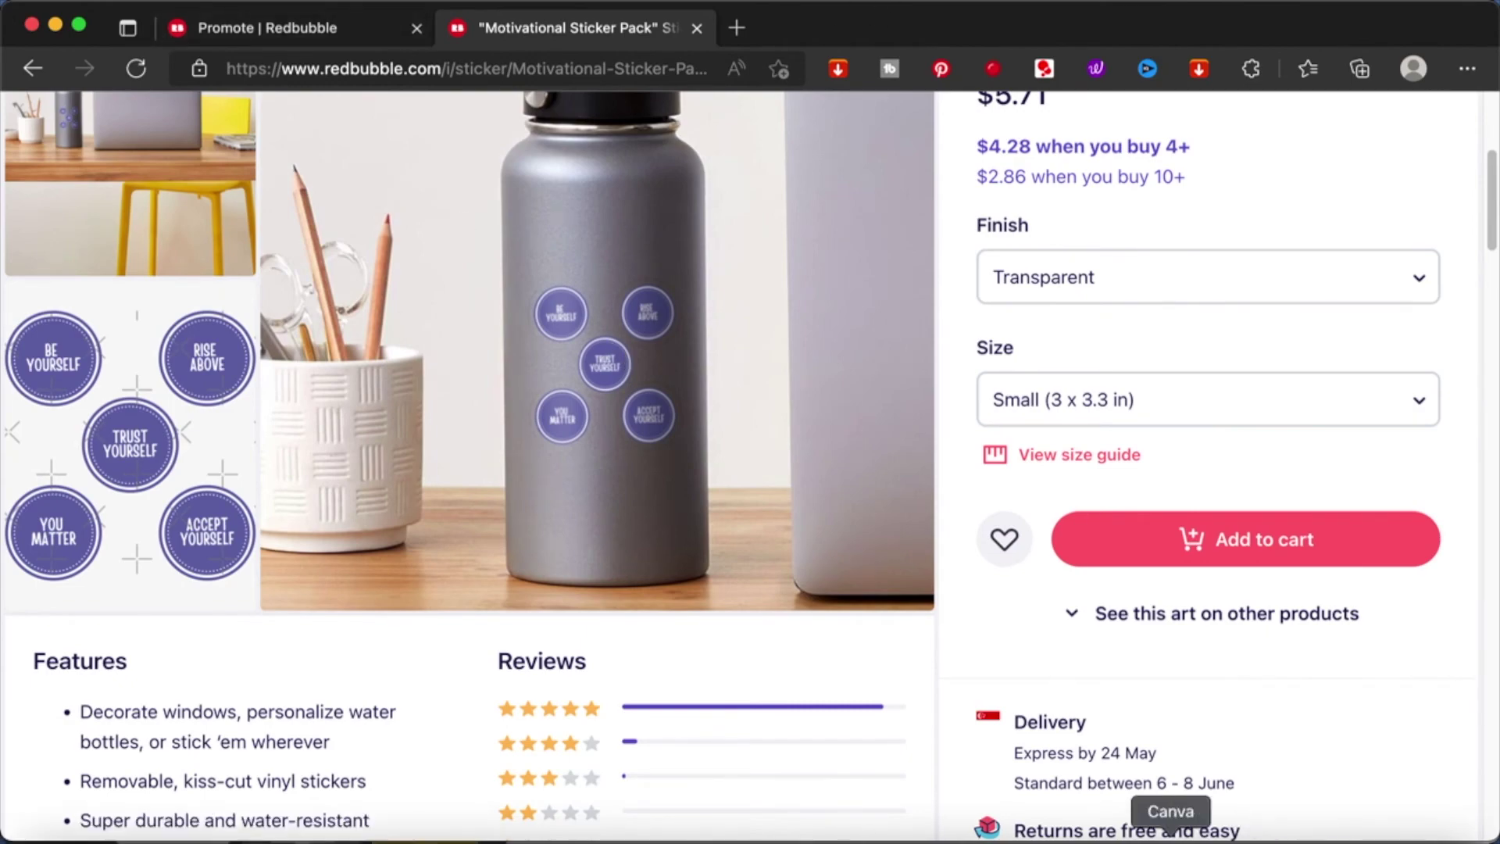
Switch to the Sticker Pack design in Canva.
left_click(1169, 832)
left_click(877, 386)
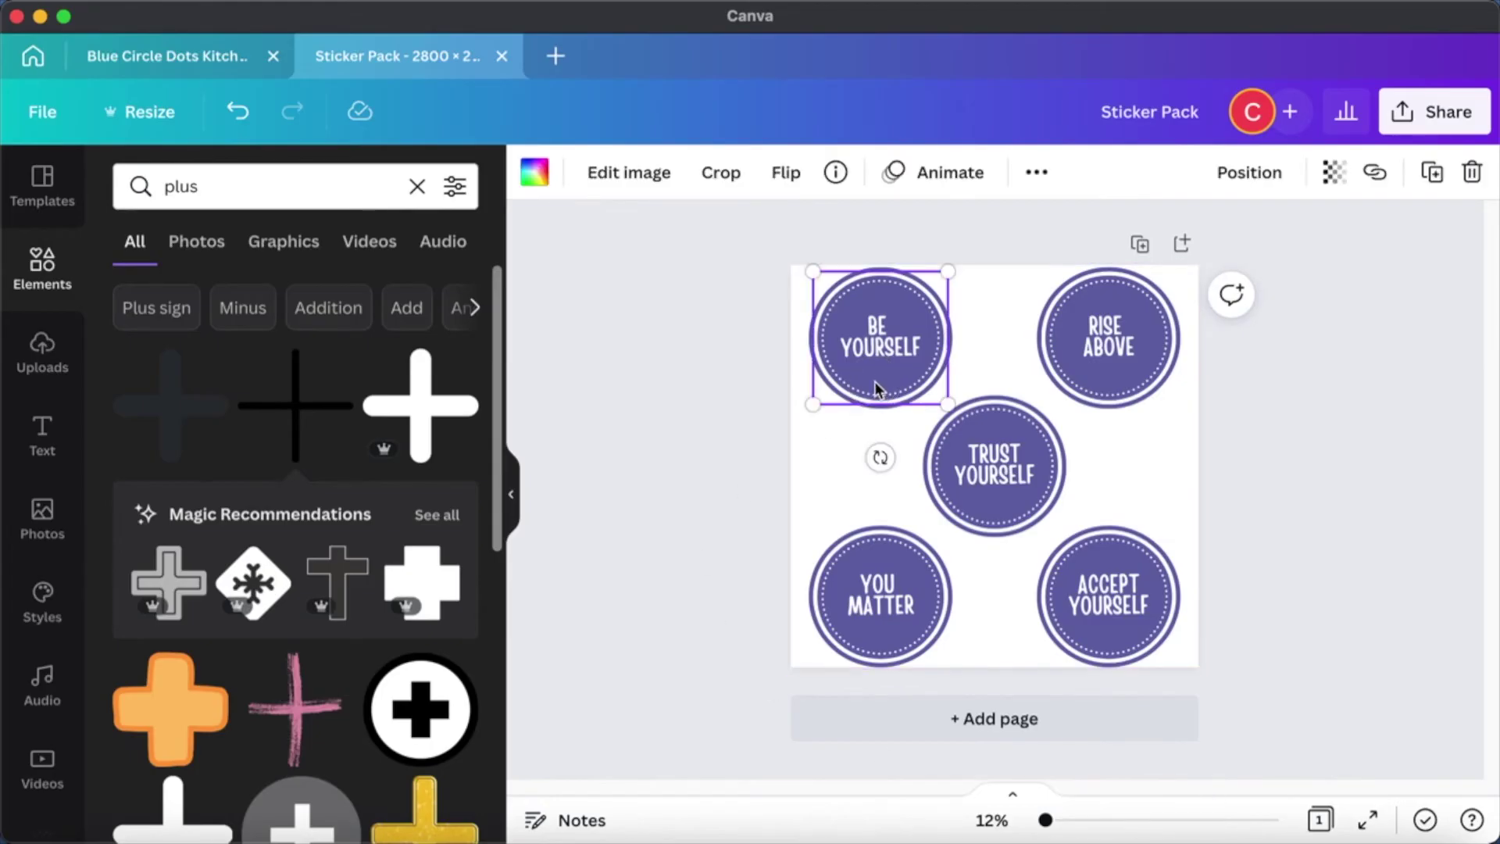
left_click_drag(948, 404, 958, 413)
key("super+z")
Scale the BE YOURSELF and RISE ABOVE badges together to text size 130, and shrink the TRUST YOURSELF badge to text size 126, recentring it.
left_click_drag(764, 274, 1181, 335)
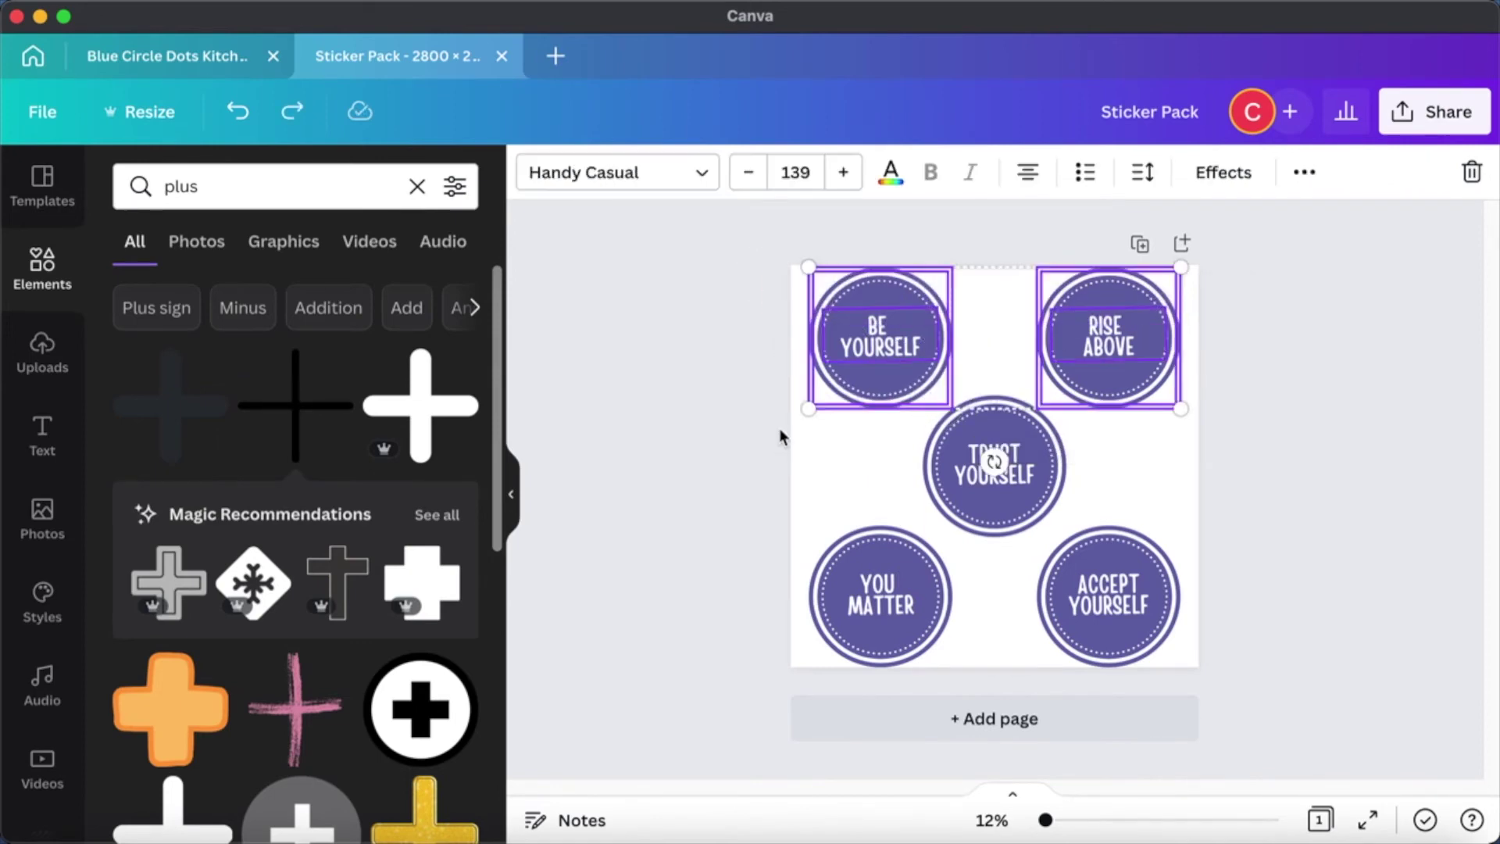
left_click_drag(810, 407, 876, 366)
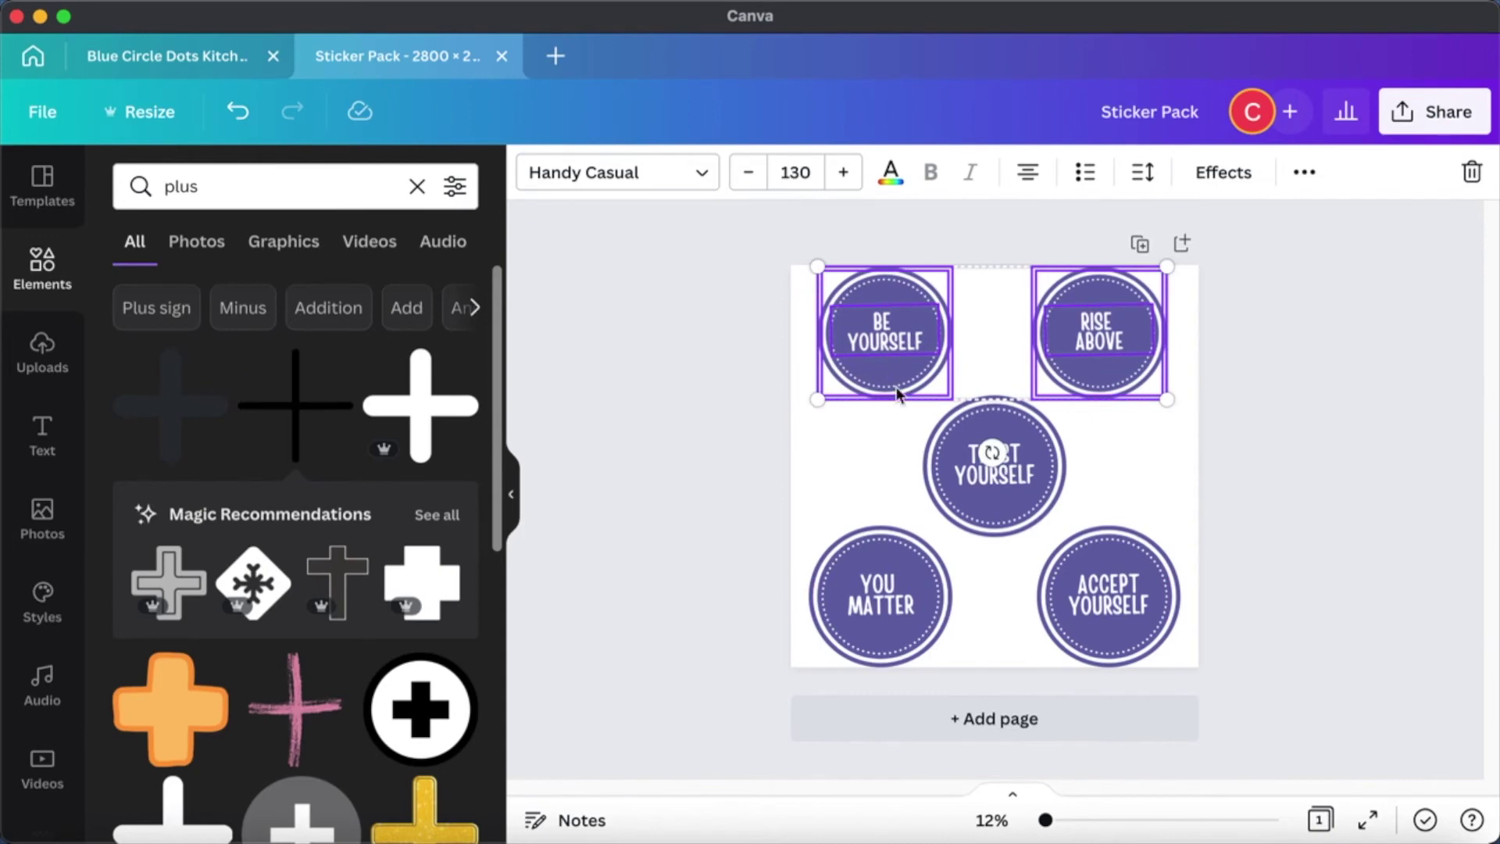
left_click(1015, 514)
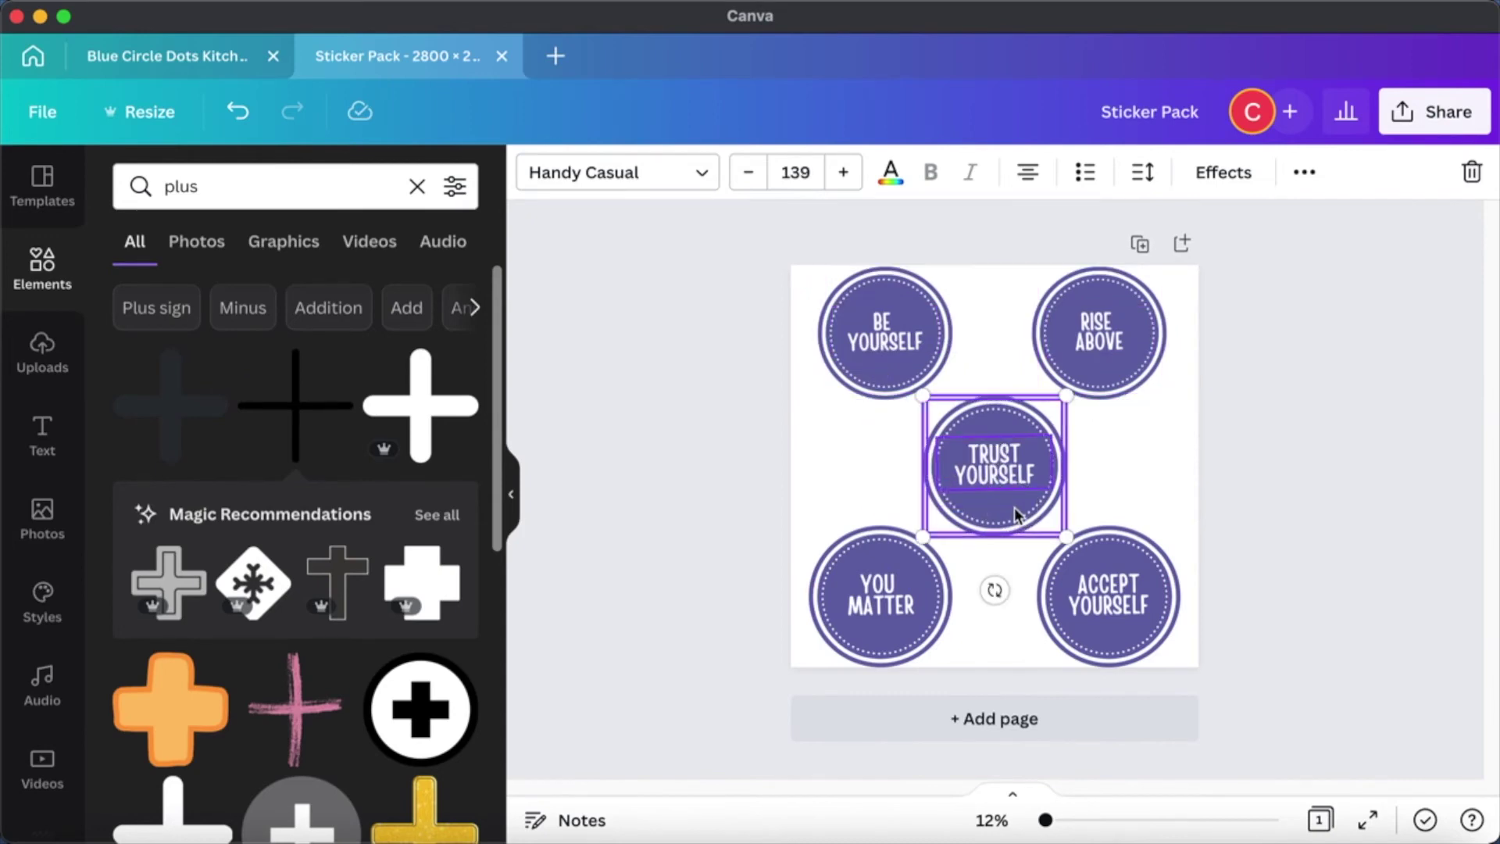
left_click_drag(923, 397, 938, 410)
left_click(988, 464)
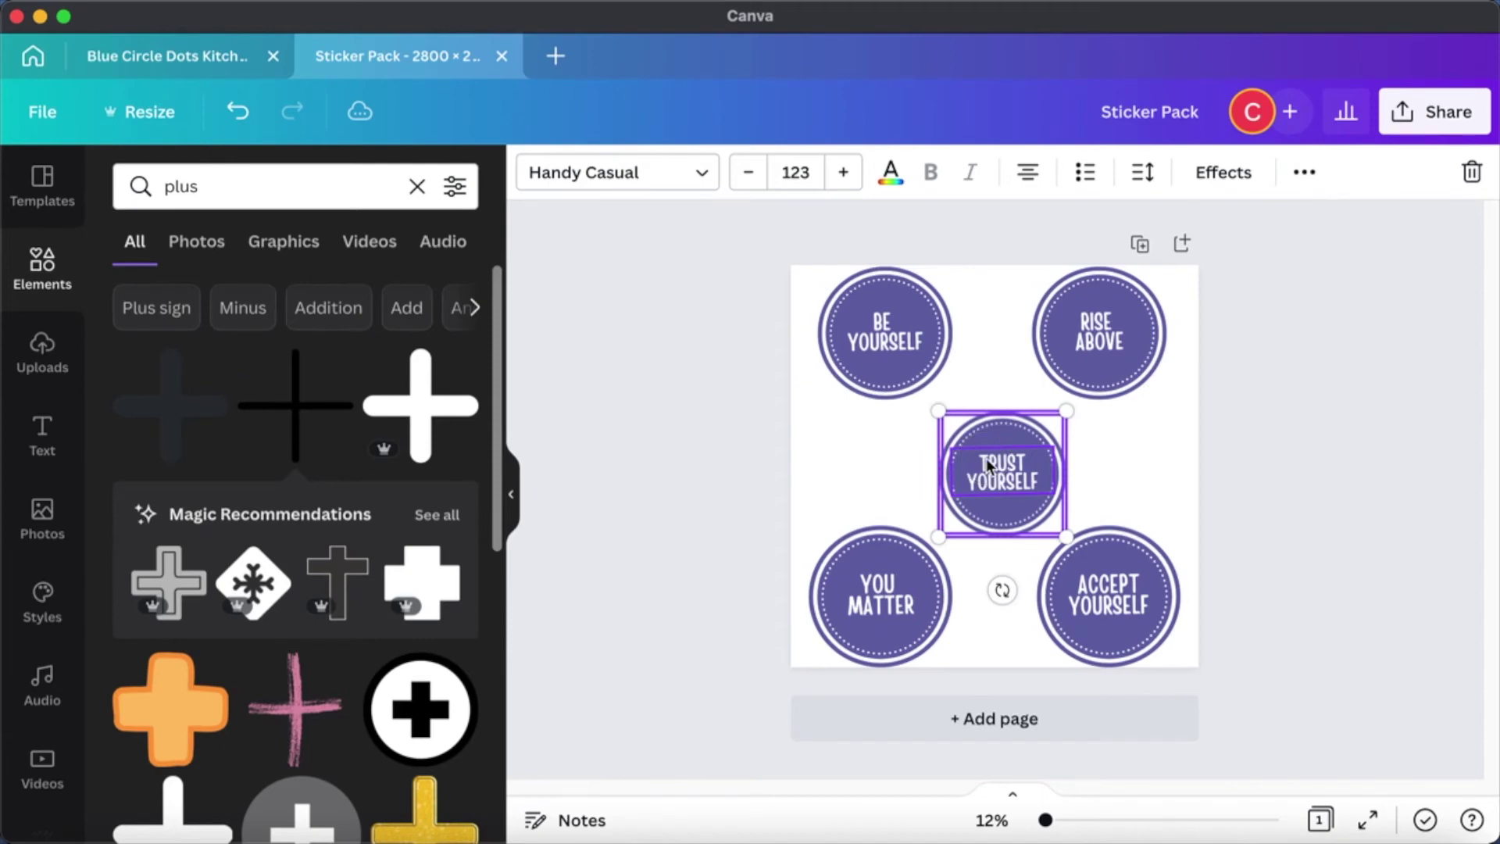
mouse_move(1007, 506)
left_mouse_down()
mouse_move(899, 486)
mouse_move(947, 522)
mouse_move(960, 502)
mouse_move(1000, 502)
mouse_move(1002, 519)
left_mouse_up()
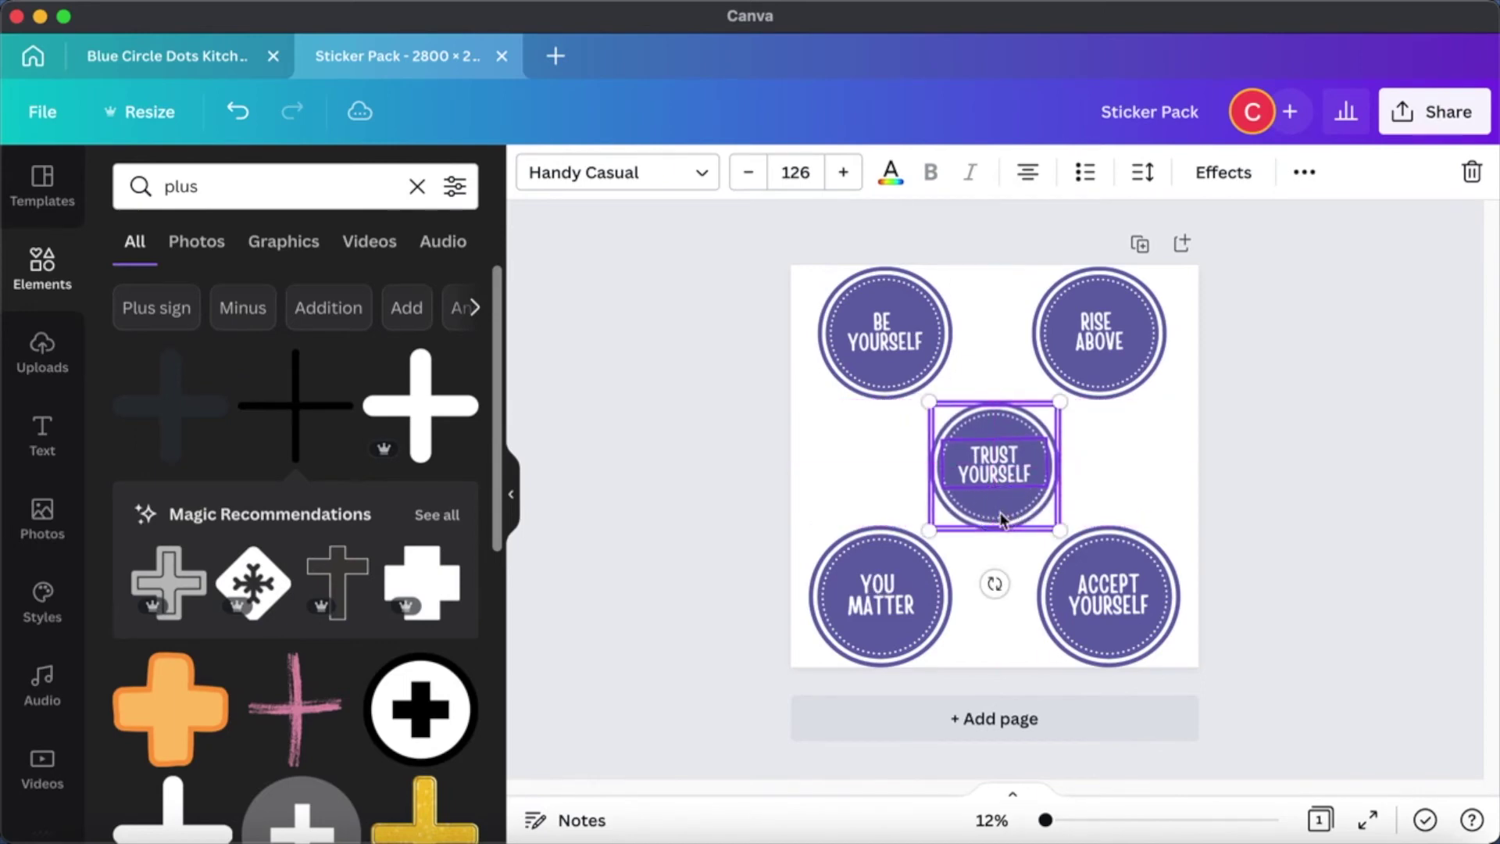
Scale the YOU MATTER and ACCEPT YOURSELF badges together to text size 130 and align them beneath the upper two badges.
left_click_drag(726, 617, 1223, 661)
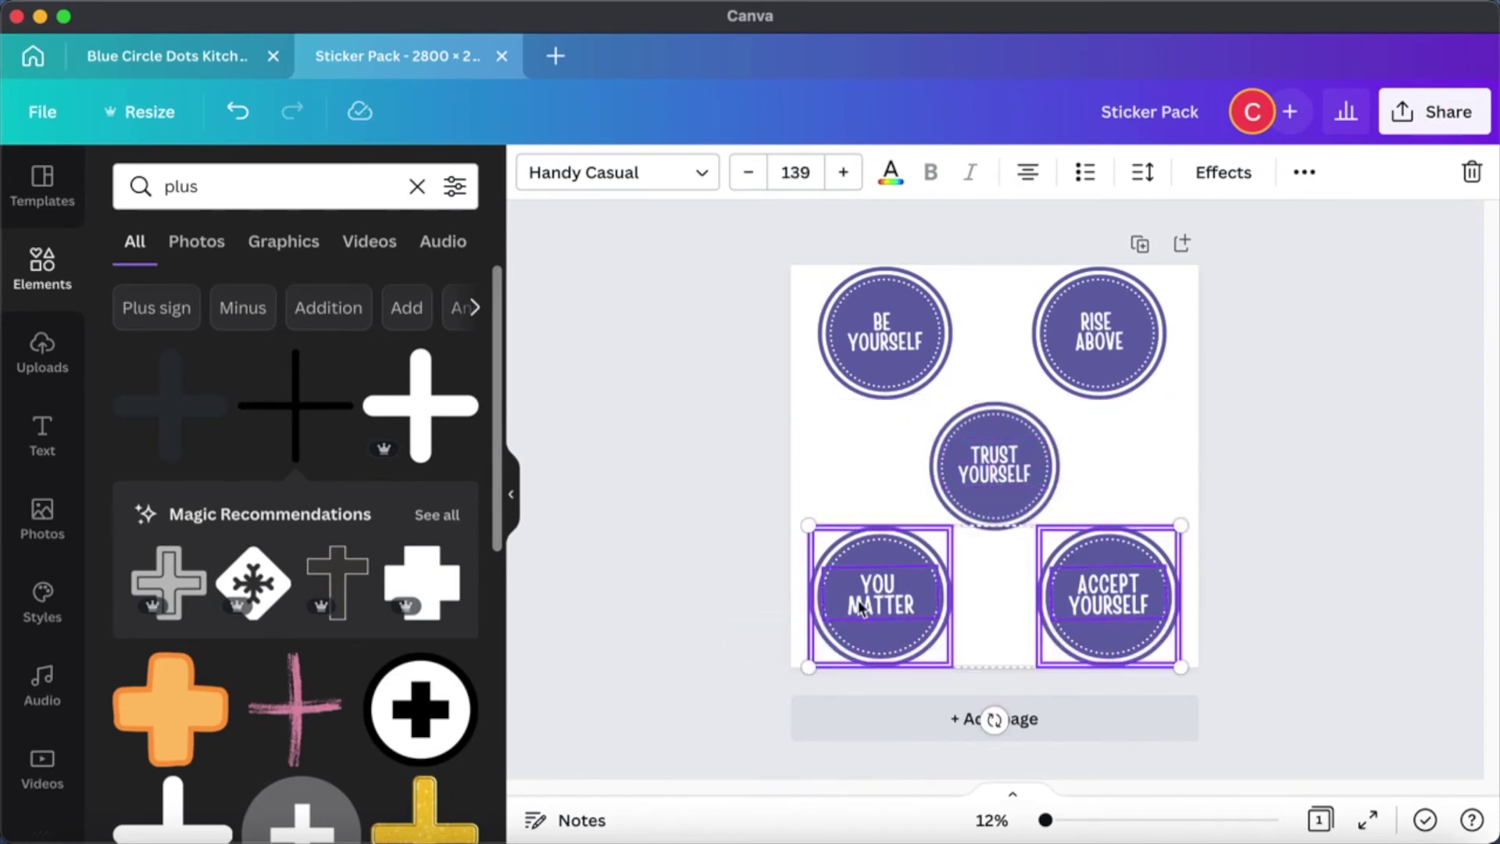
mouse_move(809, 529)
left_mouse_down()
mouse_move(844, 539)
mouse_move(831, 534)
left_mouse_up()
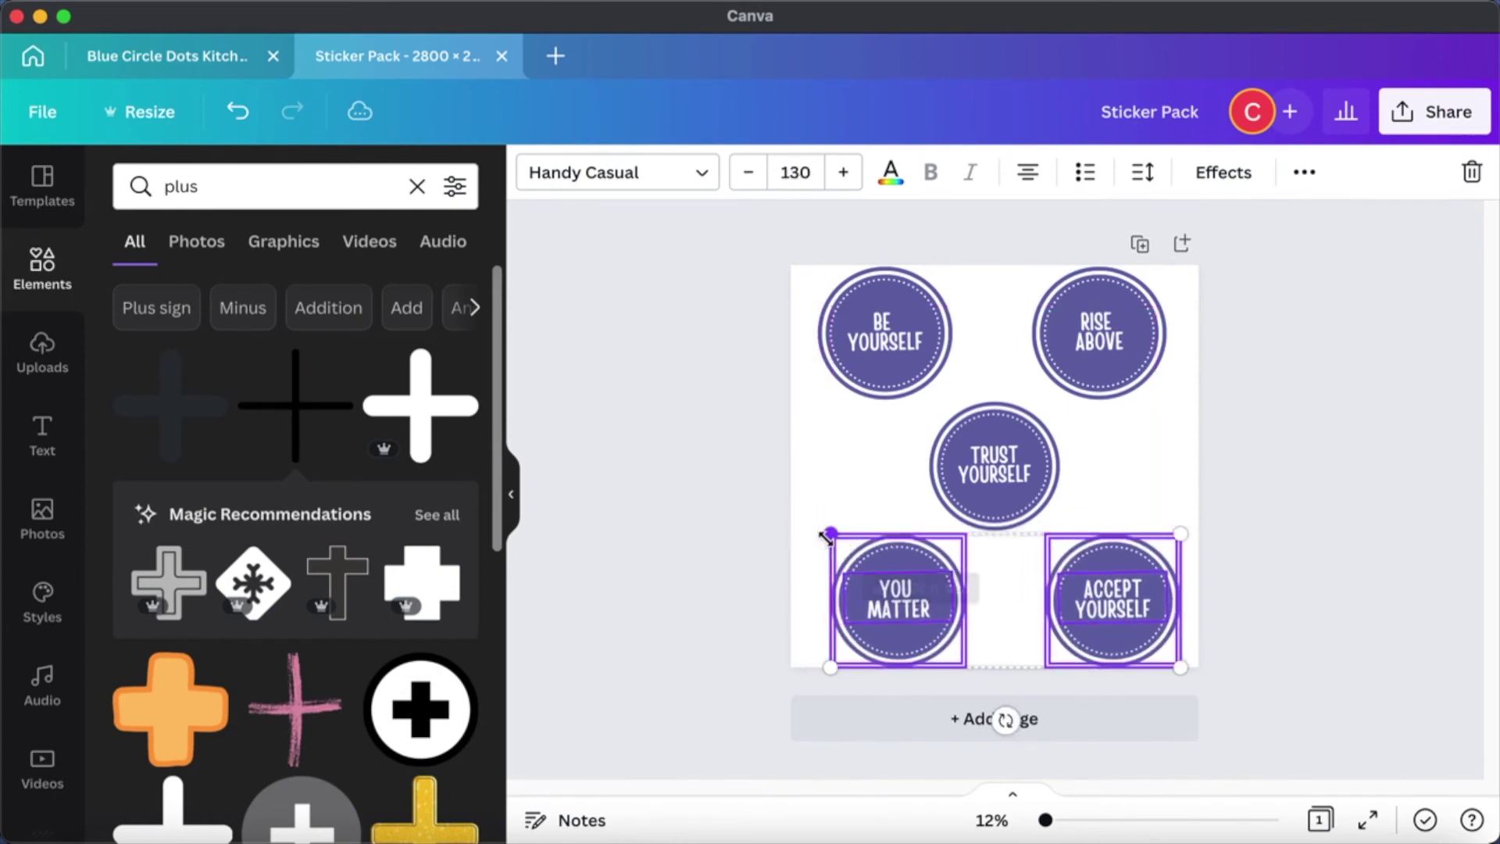
mouse_move(934, 646)
left_mouse_down()
mouse_move(907, 636)
mouse_move(922, 636)
left_mouse_up()
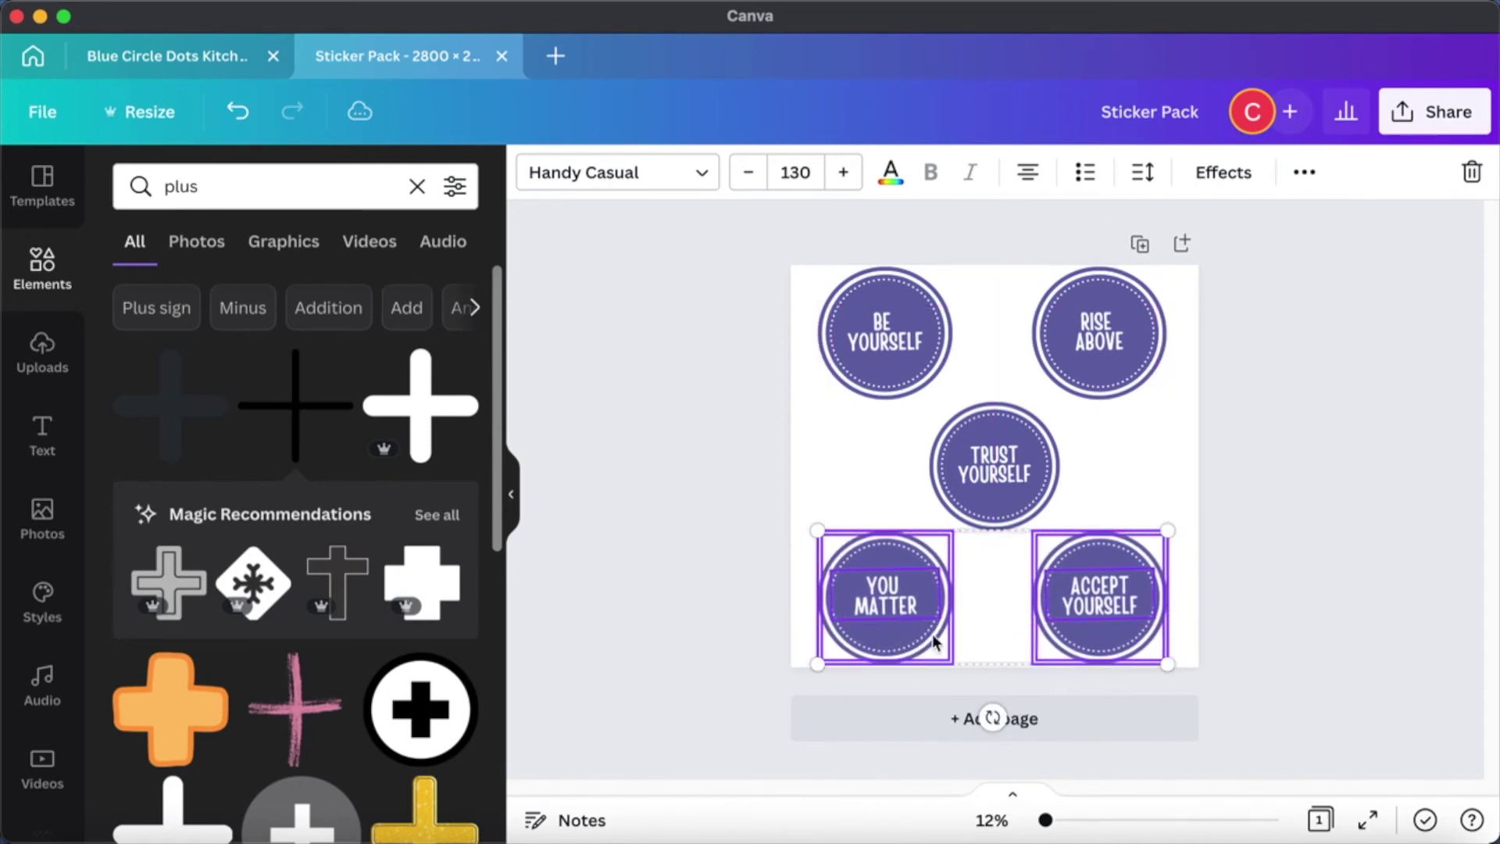
left_click(1300, 594)
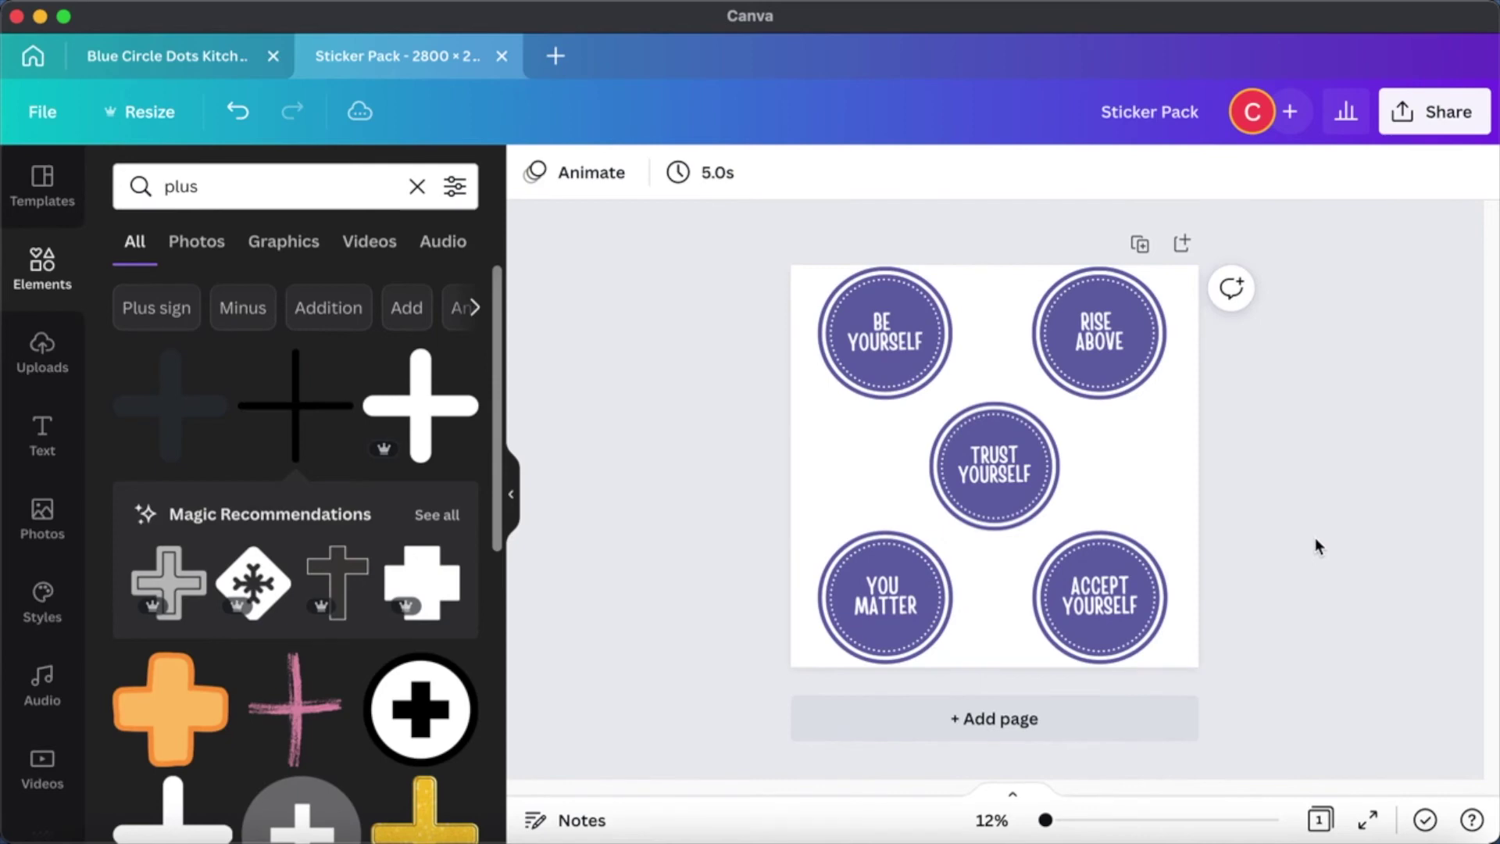
Download the design as a 2800 × 2800 px PNG with transparent background, named Motivational Sticker Pack, replacing the existing file in Downloads.
left_click(1404, 112)
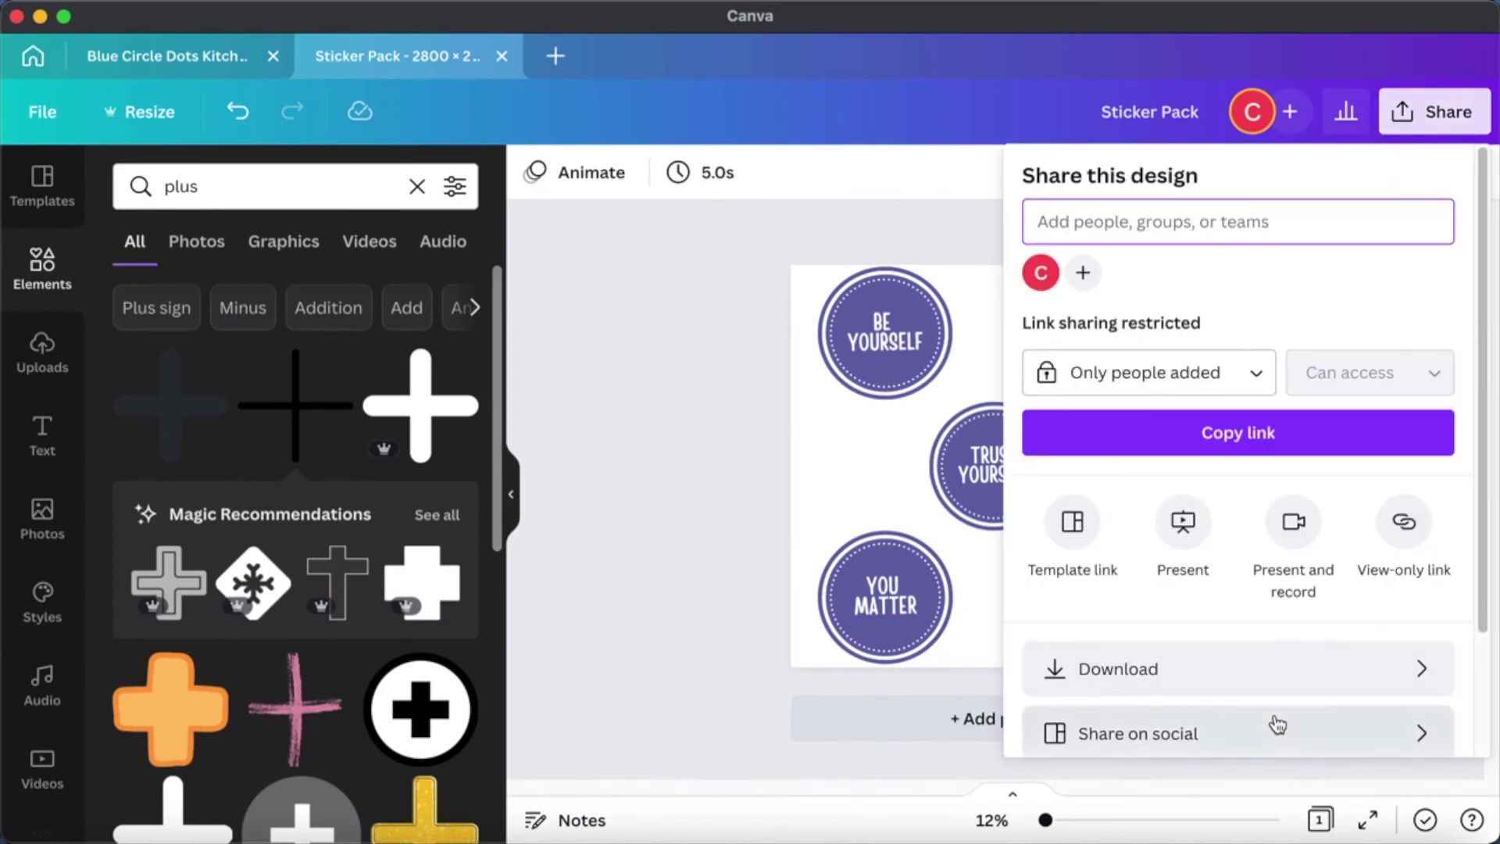
left_click(1251, 670)
left_click(1245, 591)
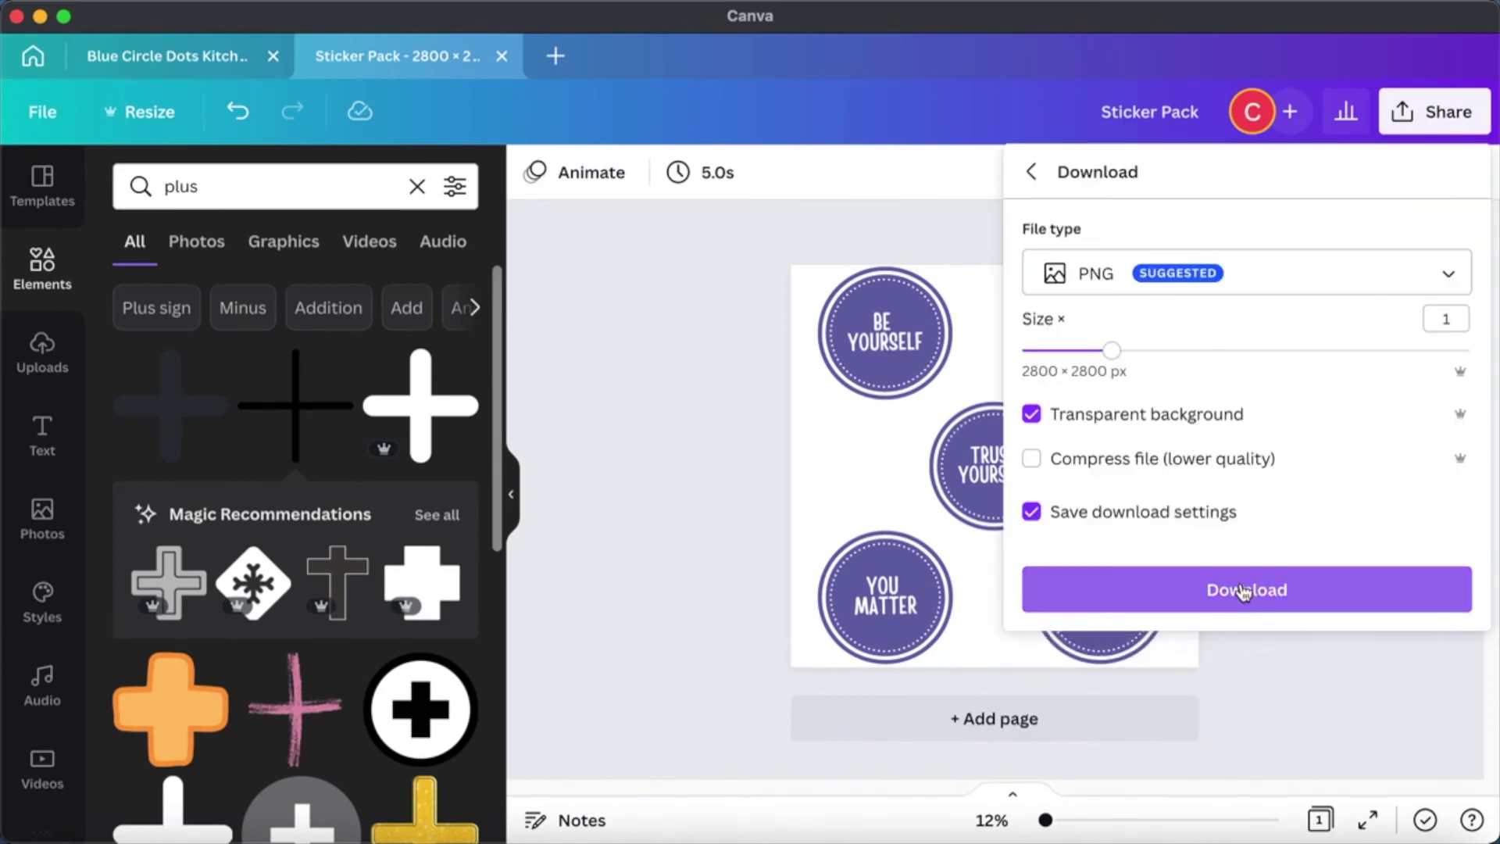
left_click(1245, 592)
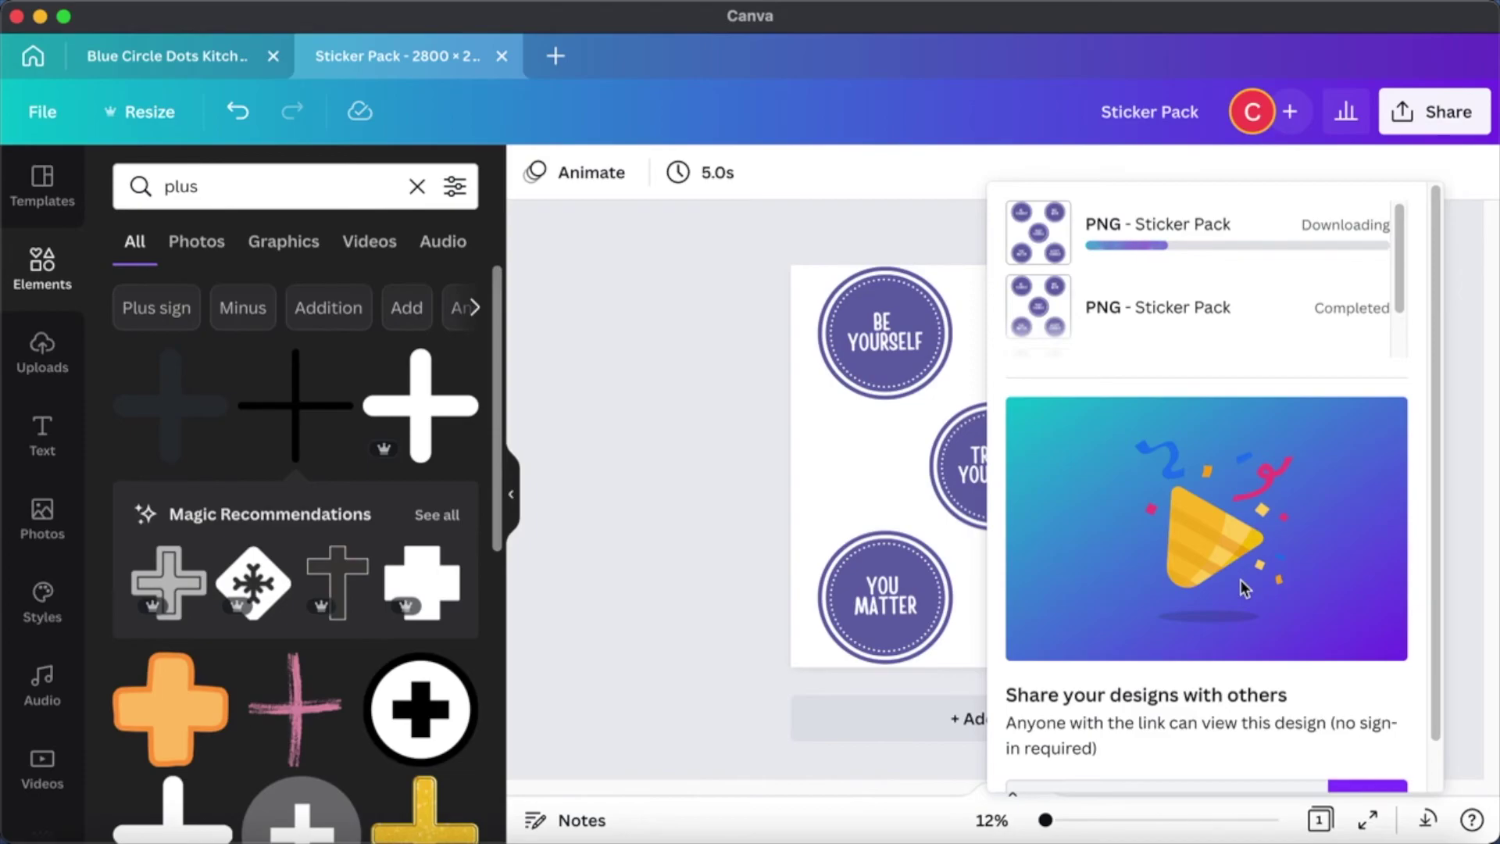
key("Left")
type("motivational")
key("Return")
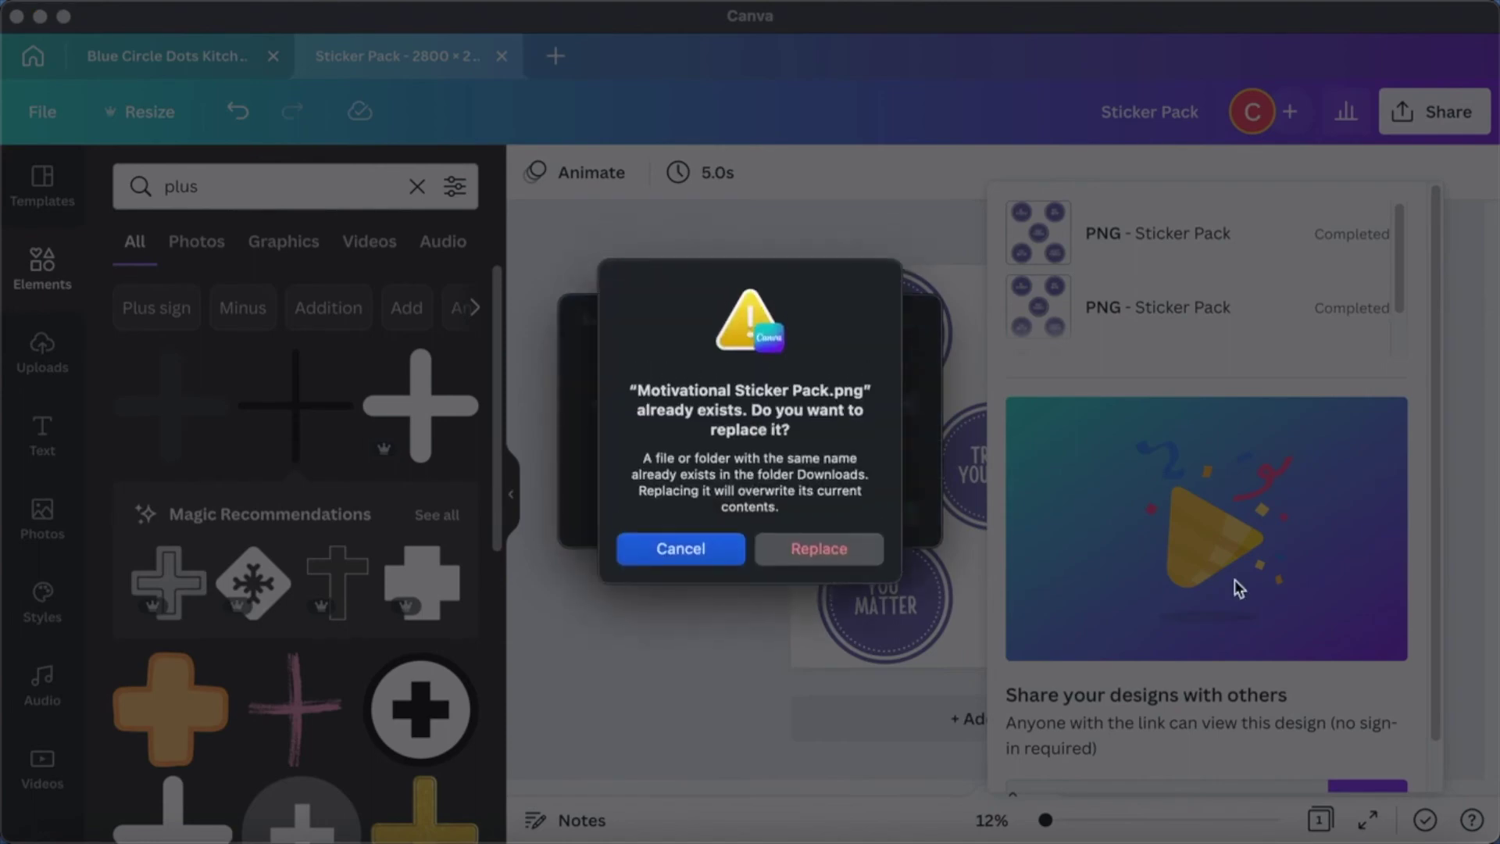
left_click(844, 551)
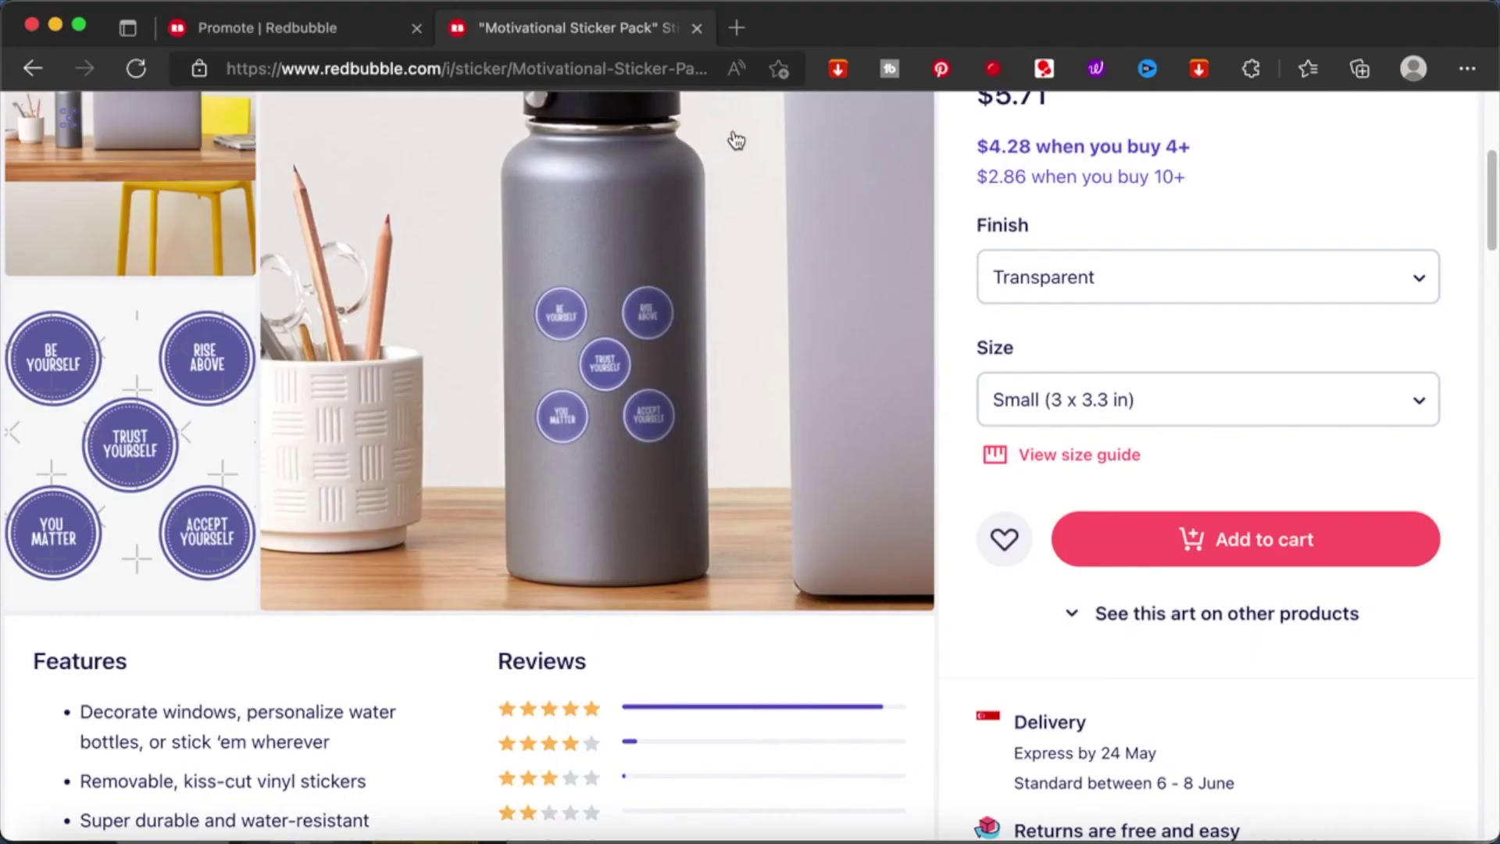
Switch to Redbubble, open the Motivational Sticker Pack work for editing and replace all its images with the downloaded PNG.
left_click(49, 72)
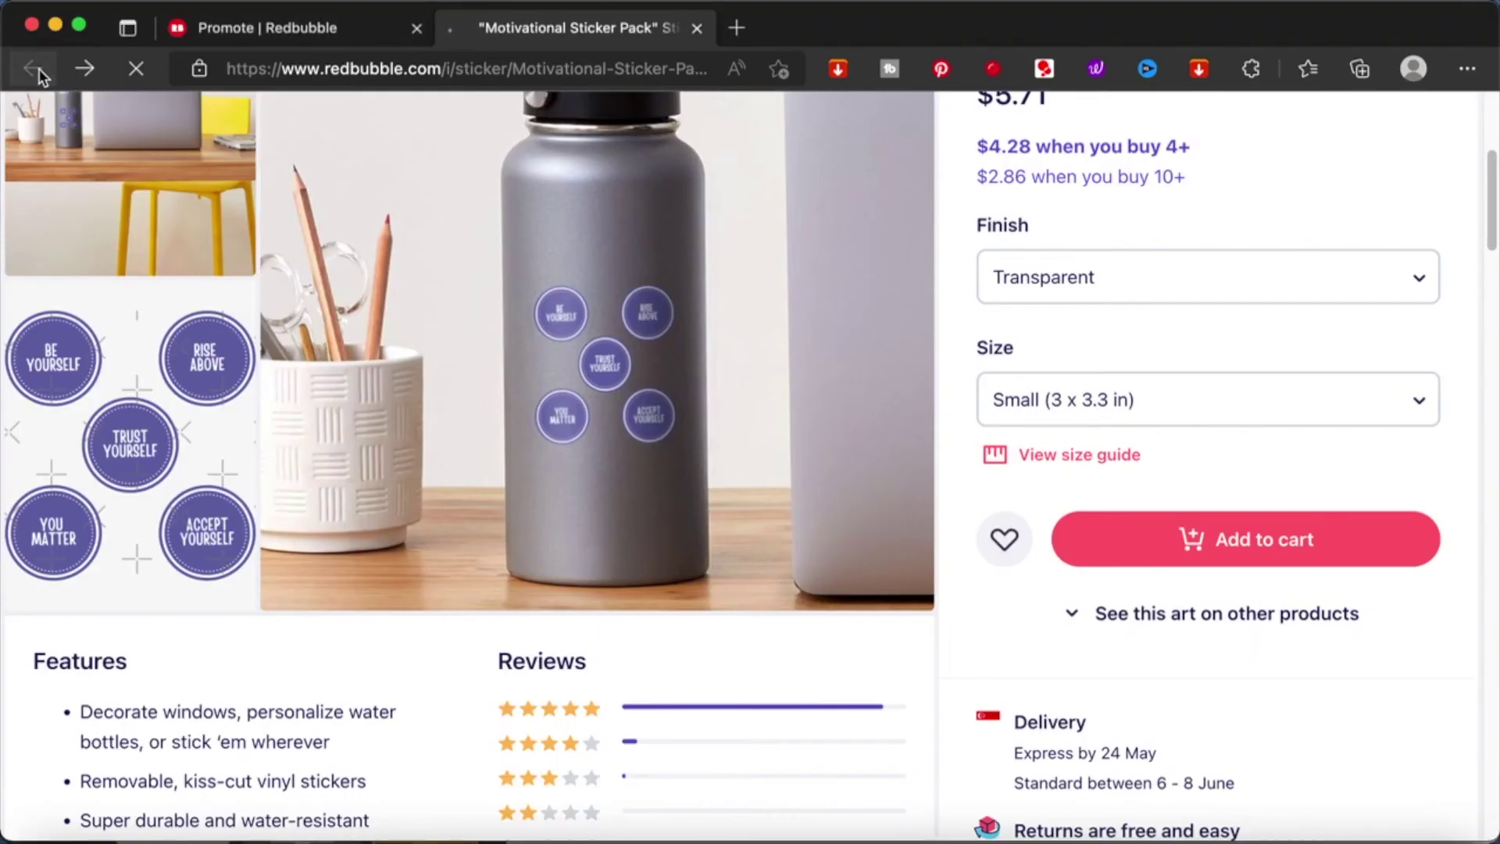
left_click(331, 33)
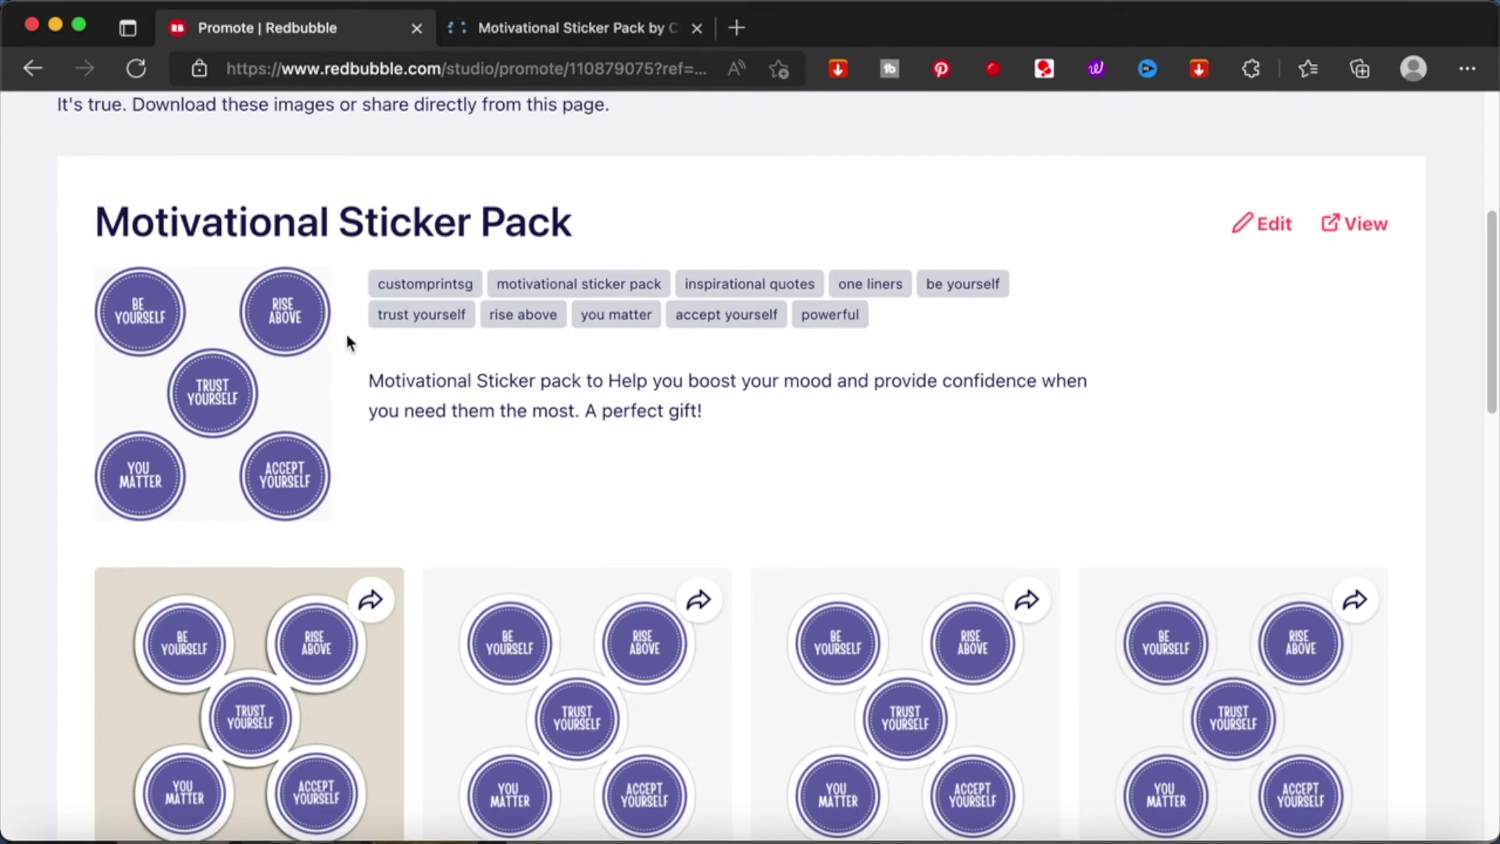
left_click(1268, 227)
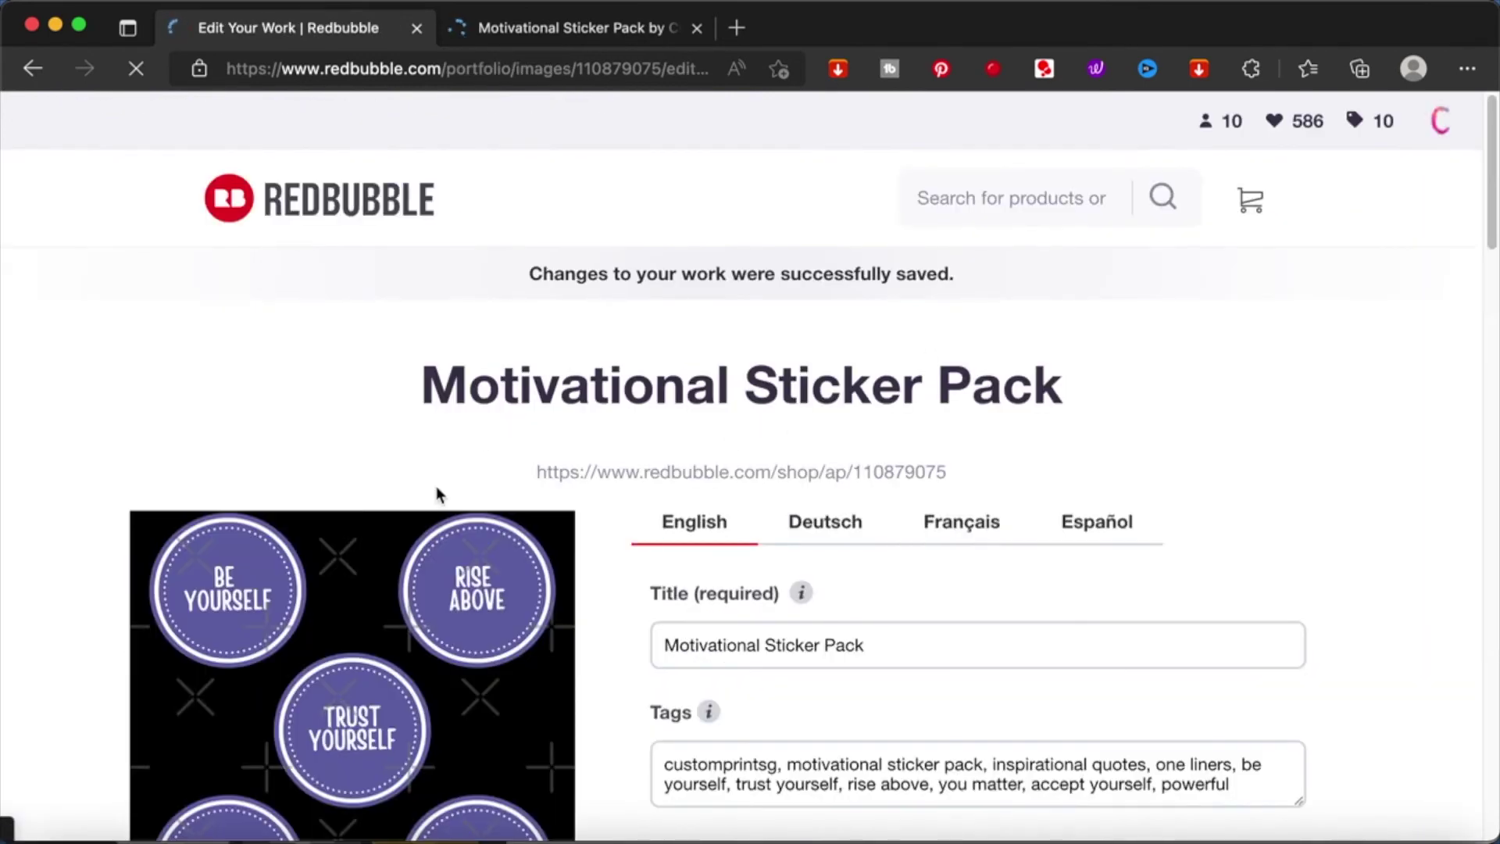
scroll(718, 586, "down", 6)
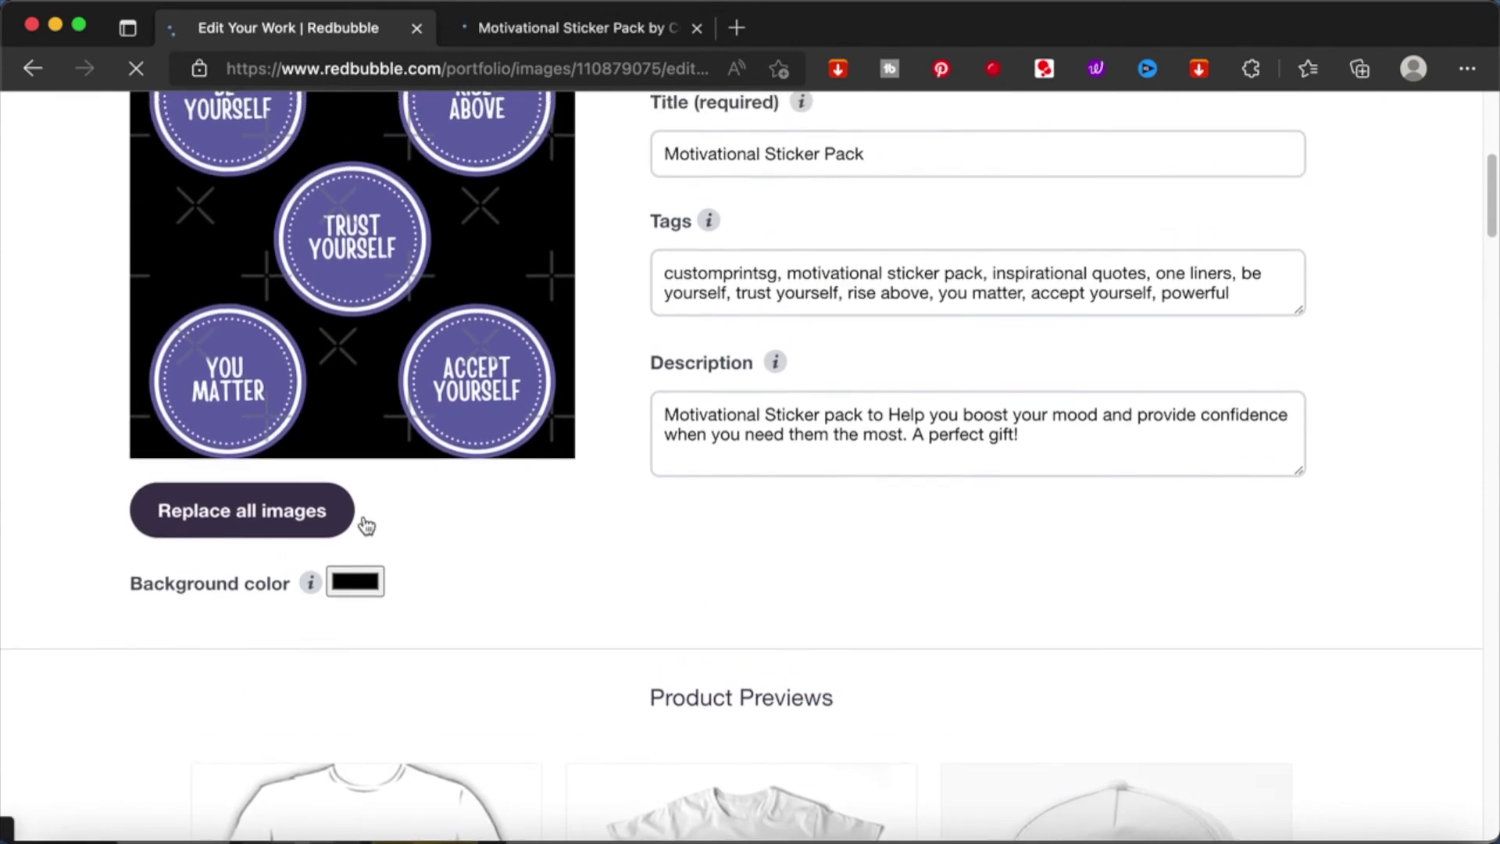
left_click(224, 522)
double_click(422, 302)
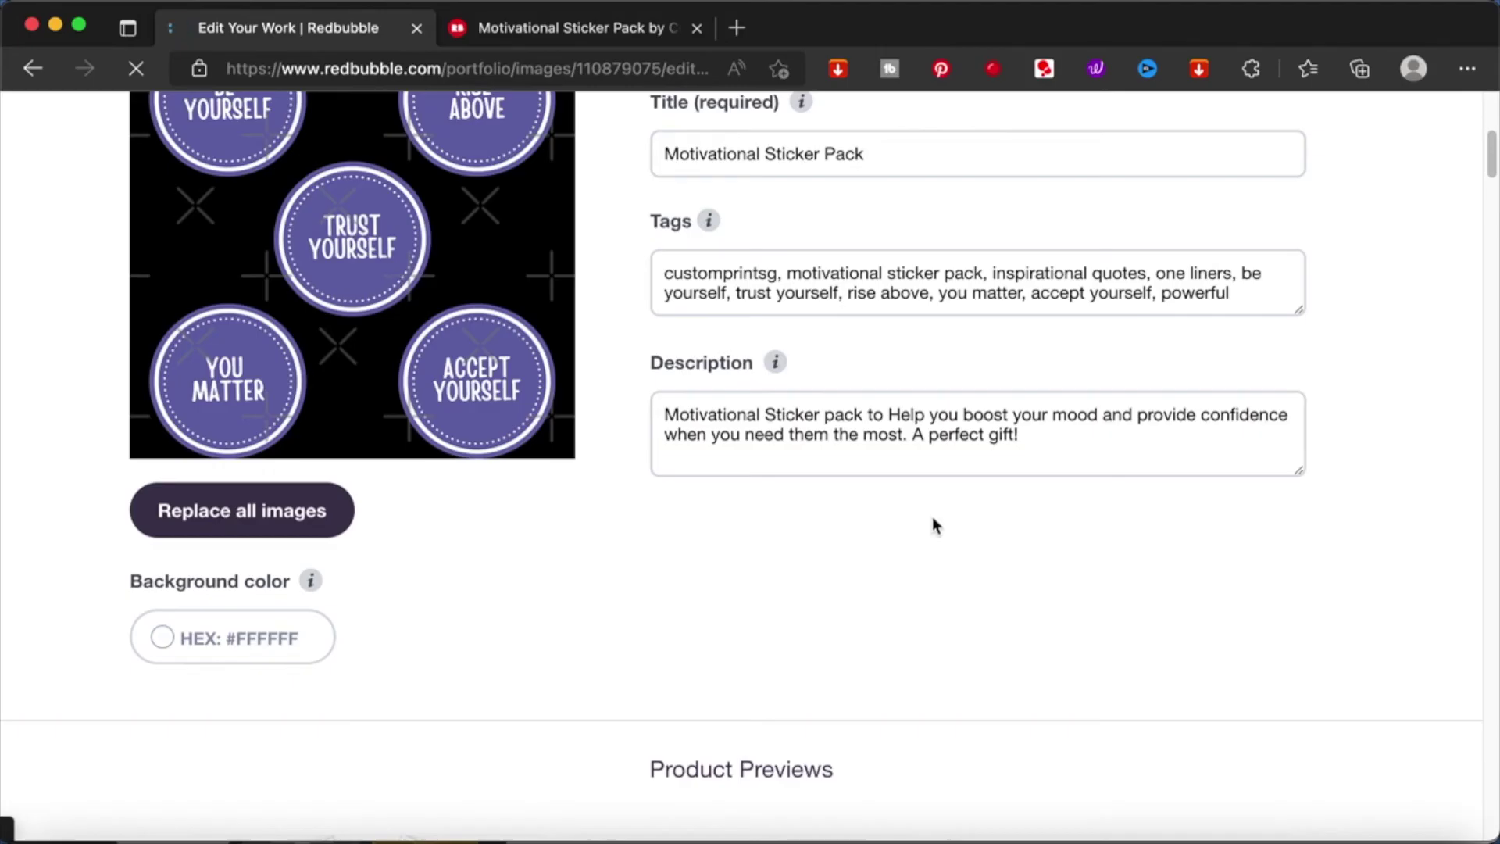
Check the product previews and their enabled settings, and save the changes to the work.
scroll(1328, 579, "down", 10)
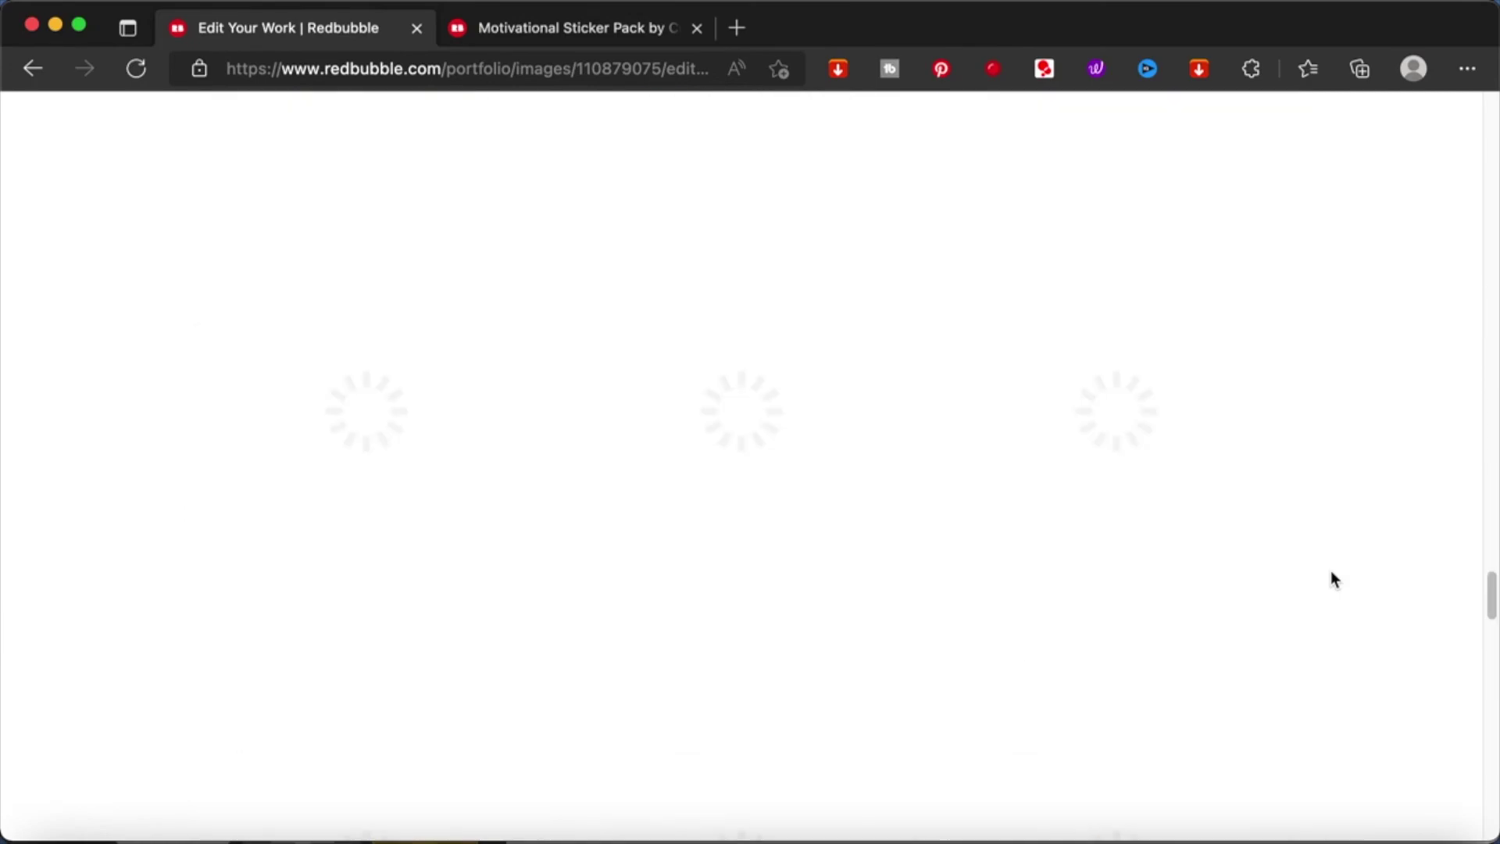
scroll(427, 585, "up", 20)
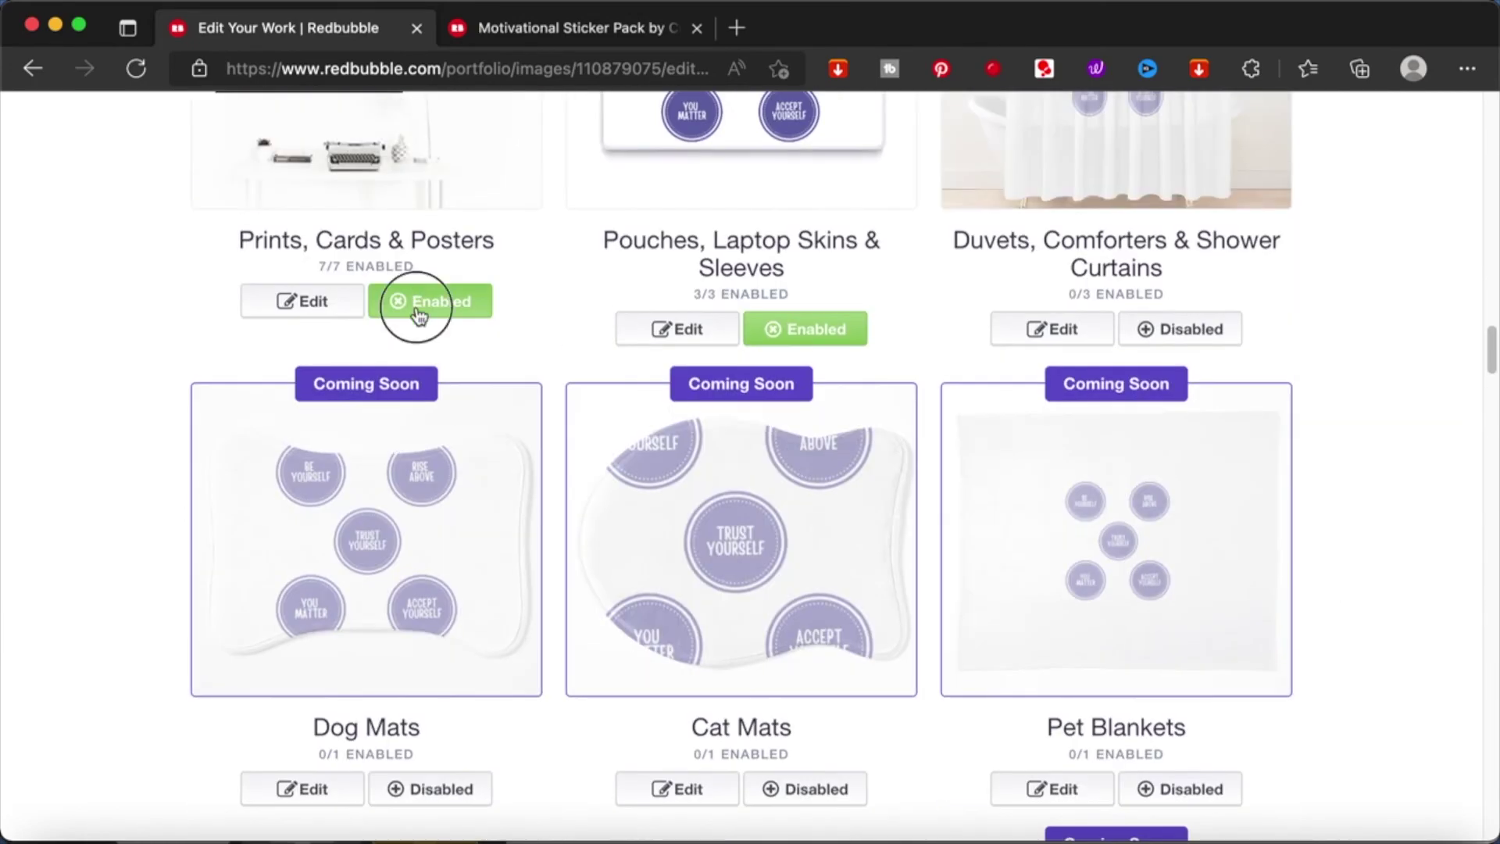
scroll(435, 251, "up", 5)
scroll(1199, 241, "down", 15)
scroll(1164, 240, "up", 12)
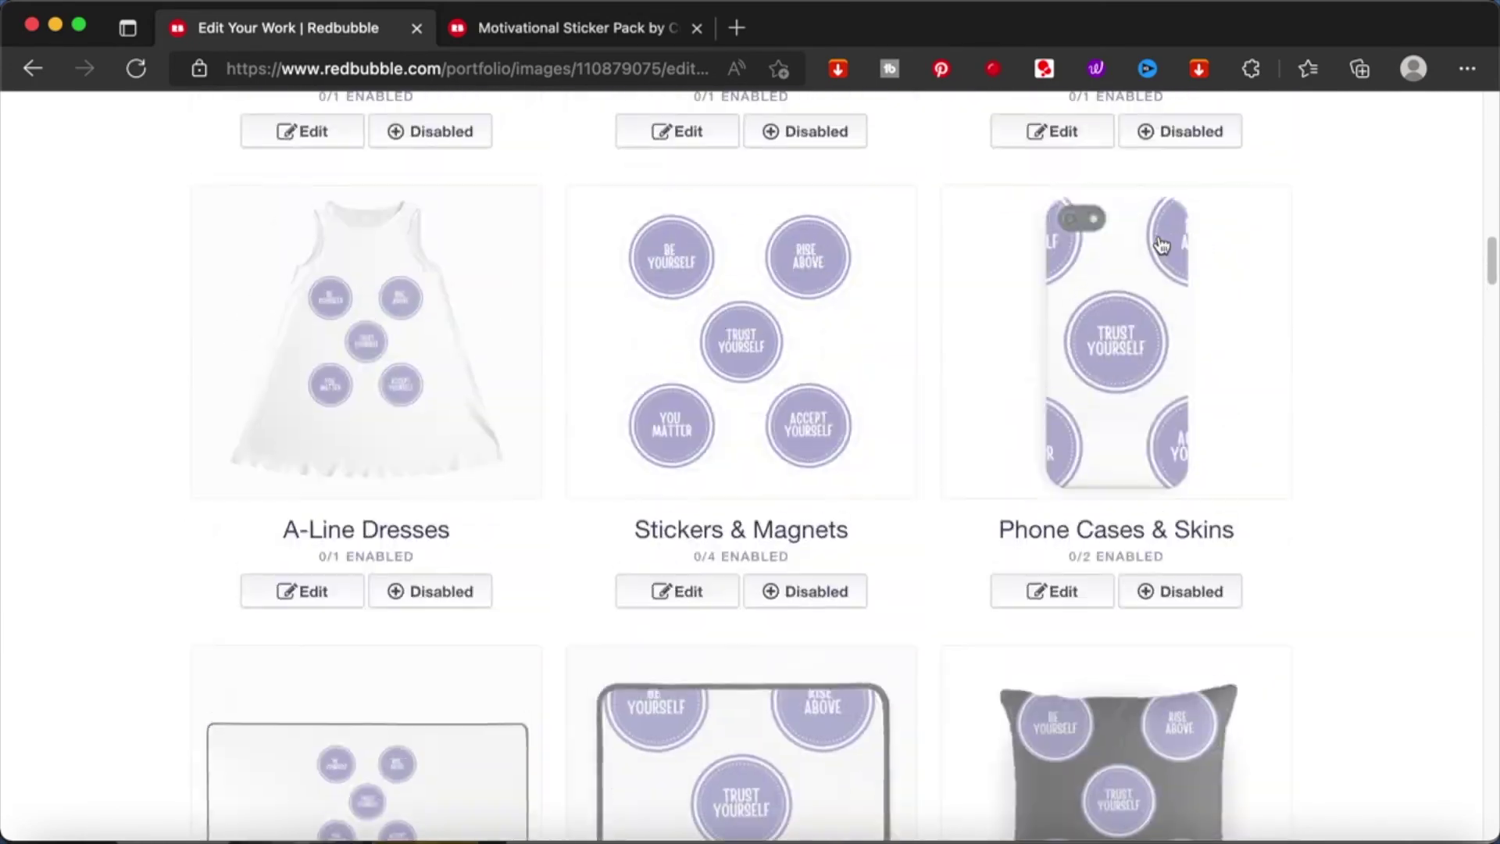
scroll(819, 586, "down", 18)
scroll(819, 586, "down", 15)
left_click(1250, 561)
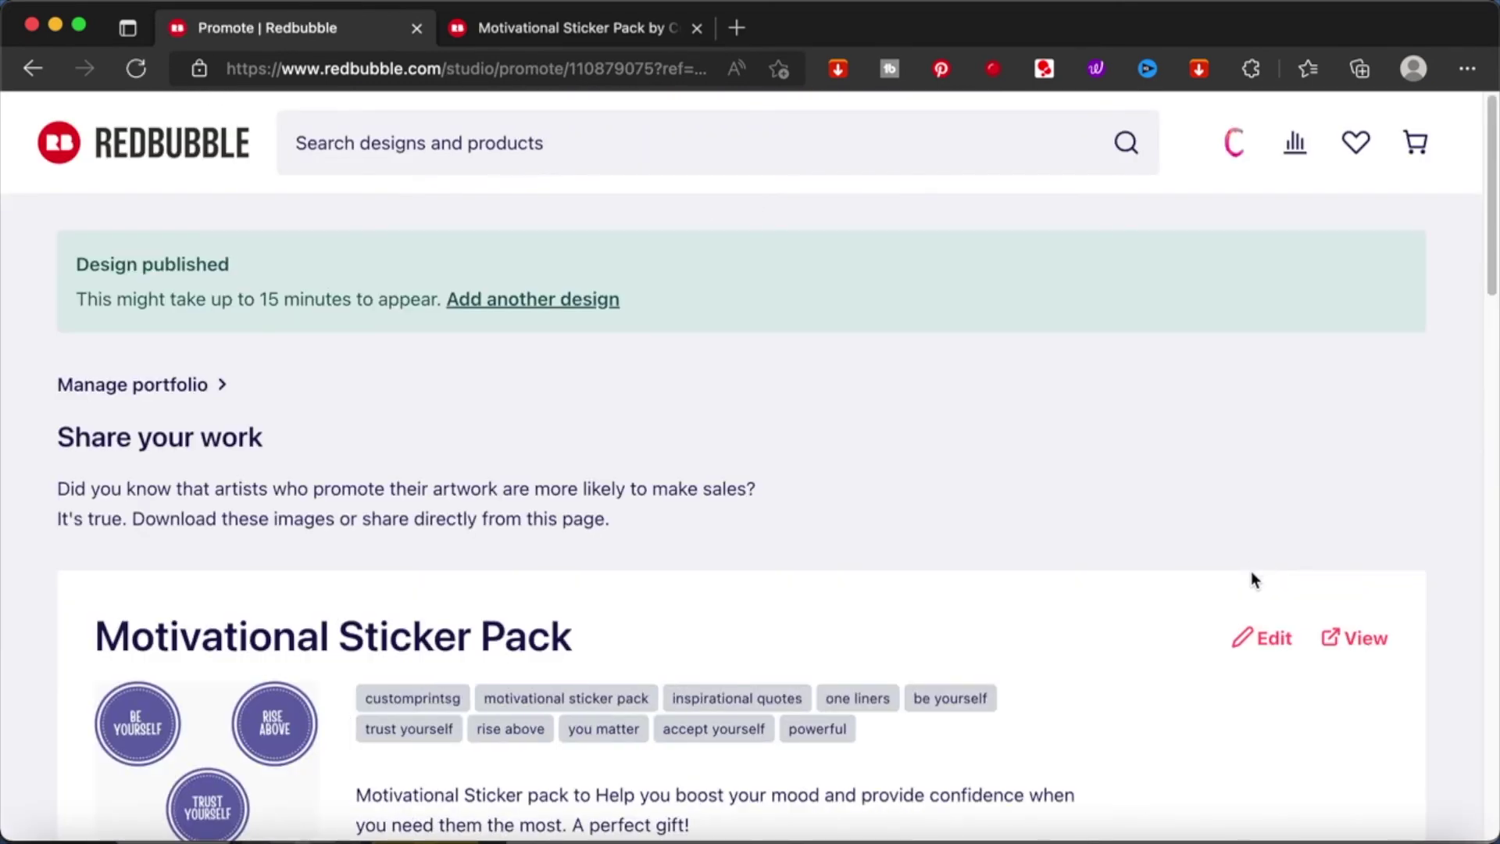
Close the old shop page and review the updated work's details and its magnet and sticker previews.
scroll(1179, 435, "down", 5)
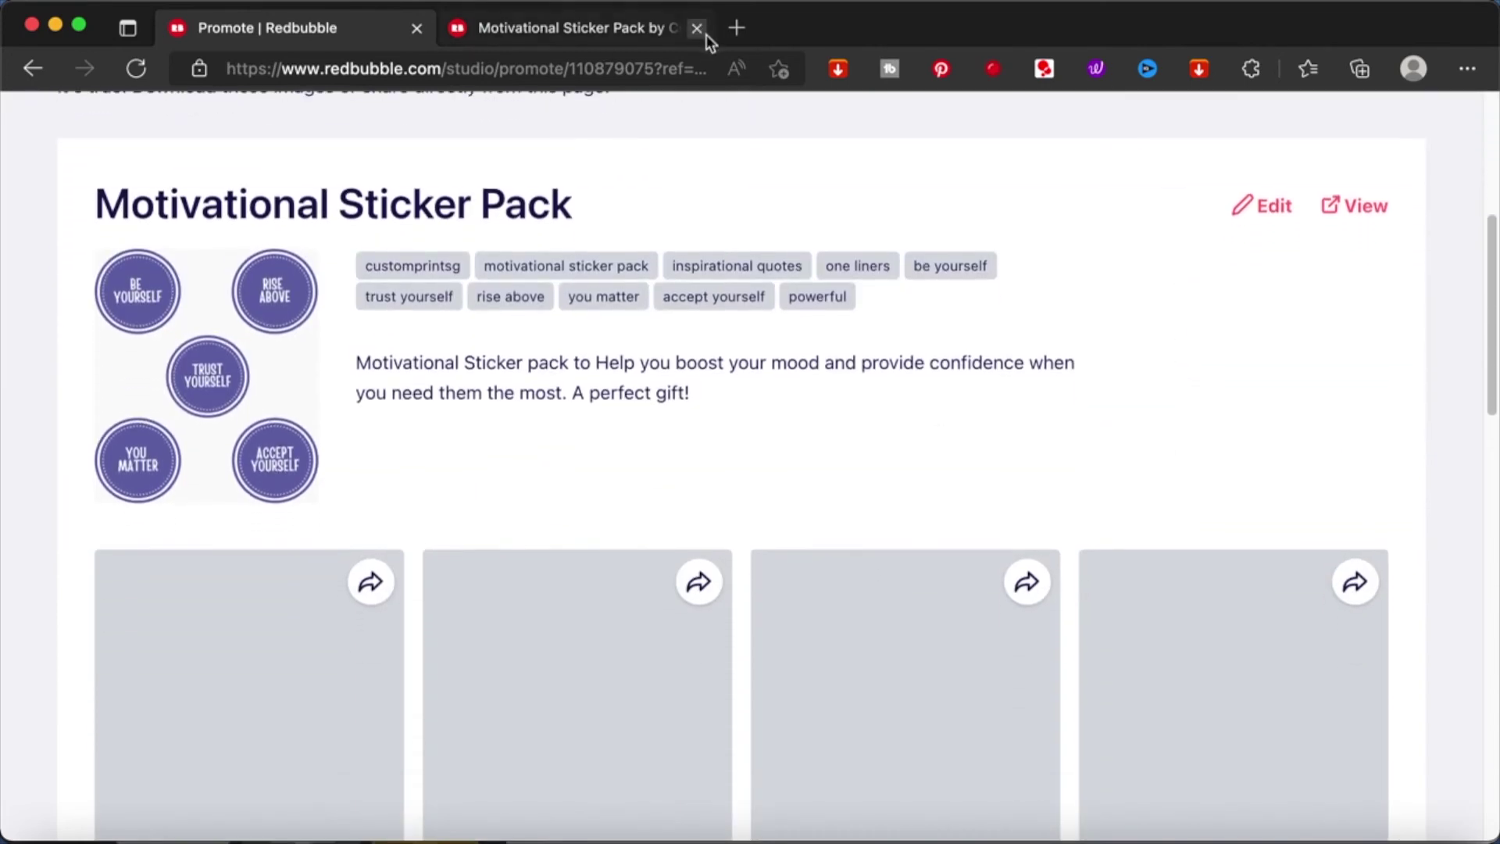
left_click(698, 29)
scroll(1137, 191, "down", 4)
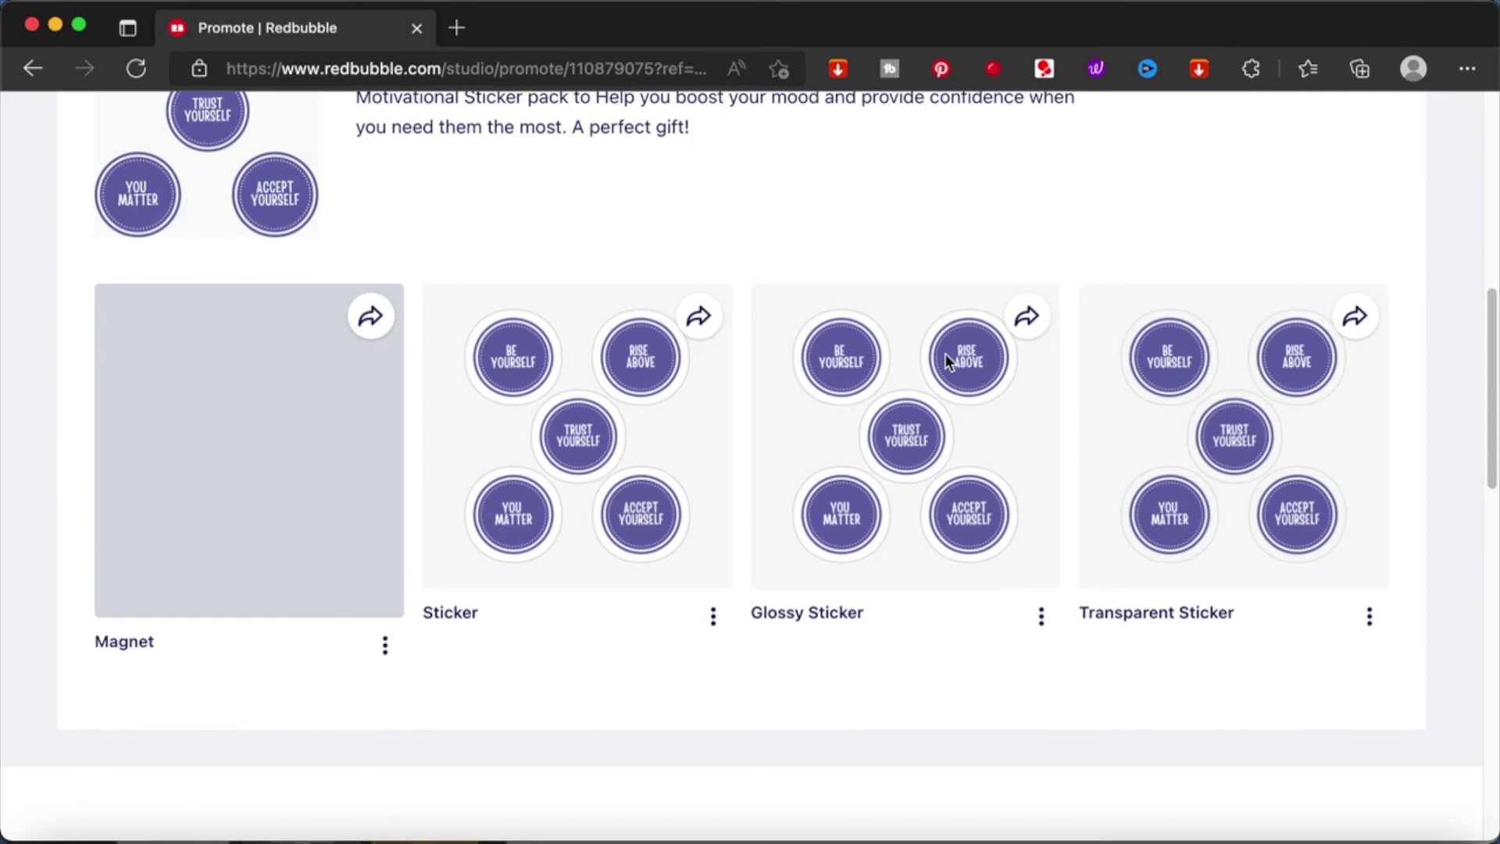
scroll(1188, 191, "up", 4)
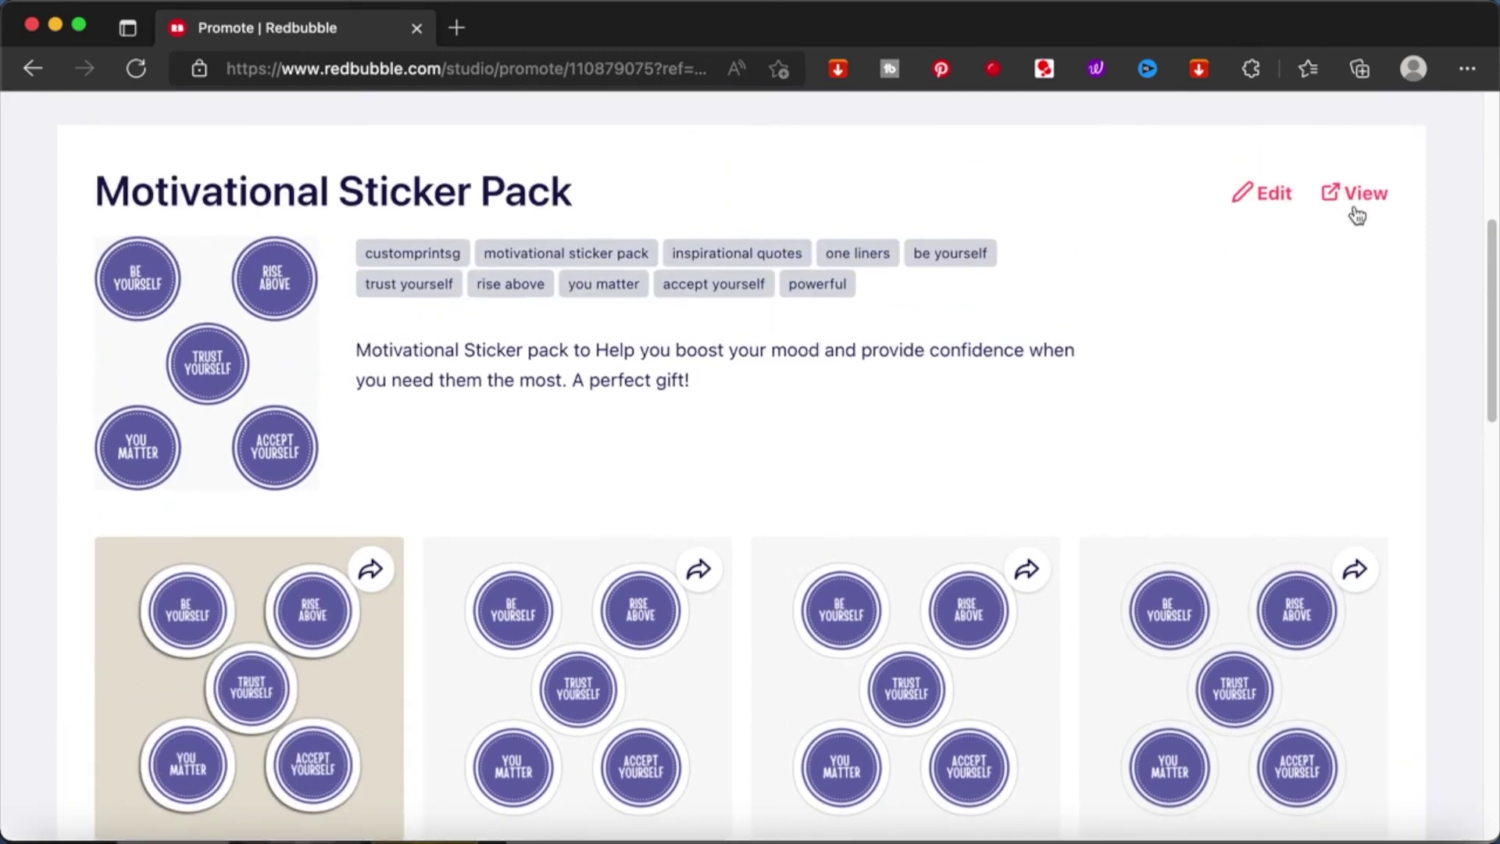
View the work's public shop page, open its Transparent Sticker product and examine the badge spacing on the water bottle preview.
left_click(1362, 198)
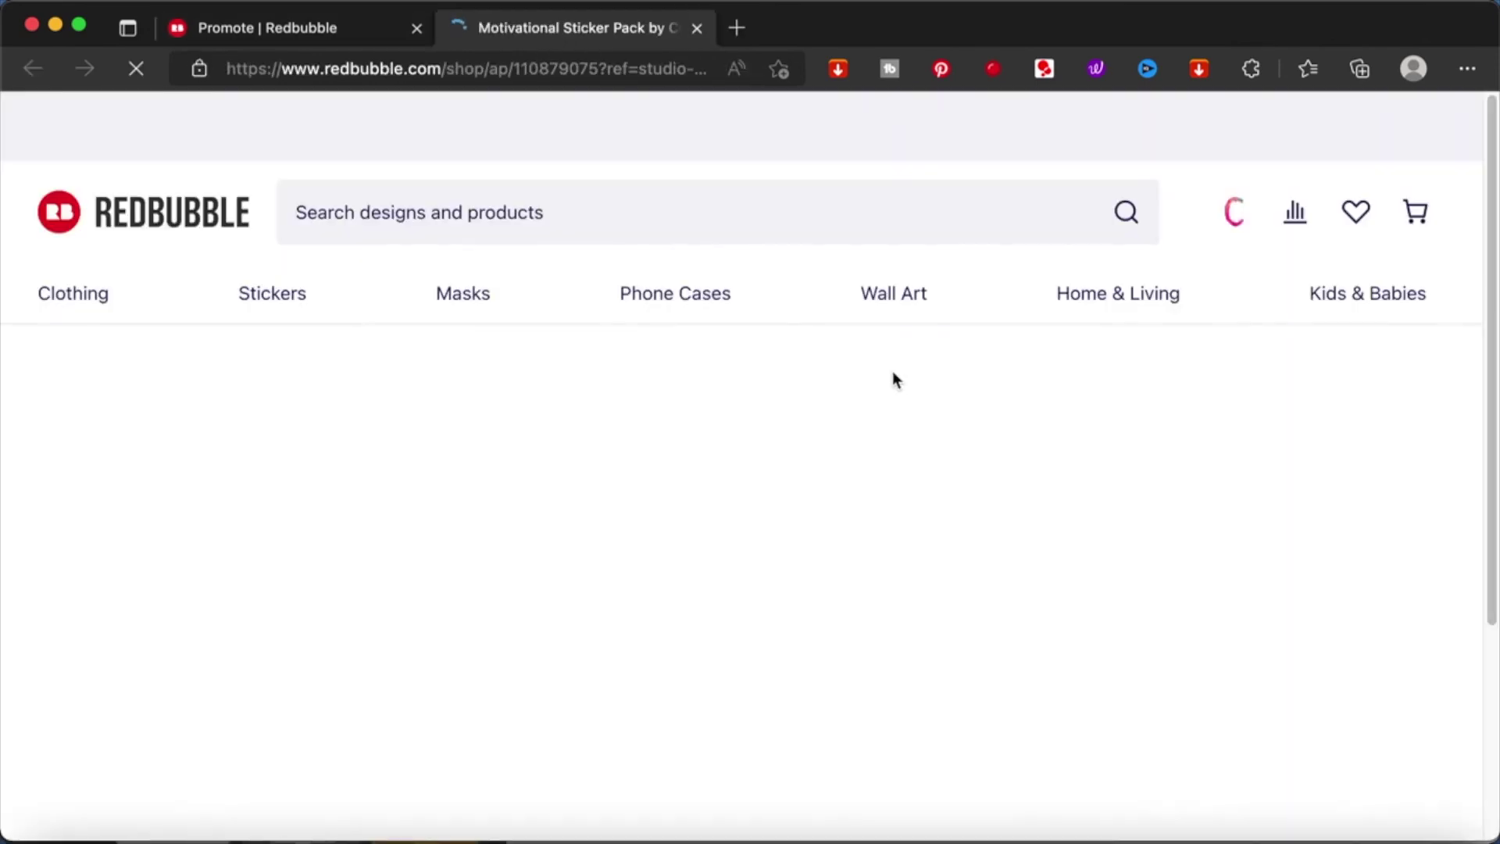
scroll(892, 372, "down", 10)
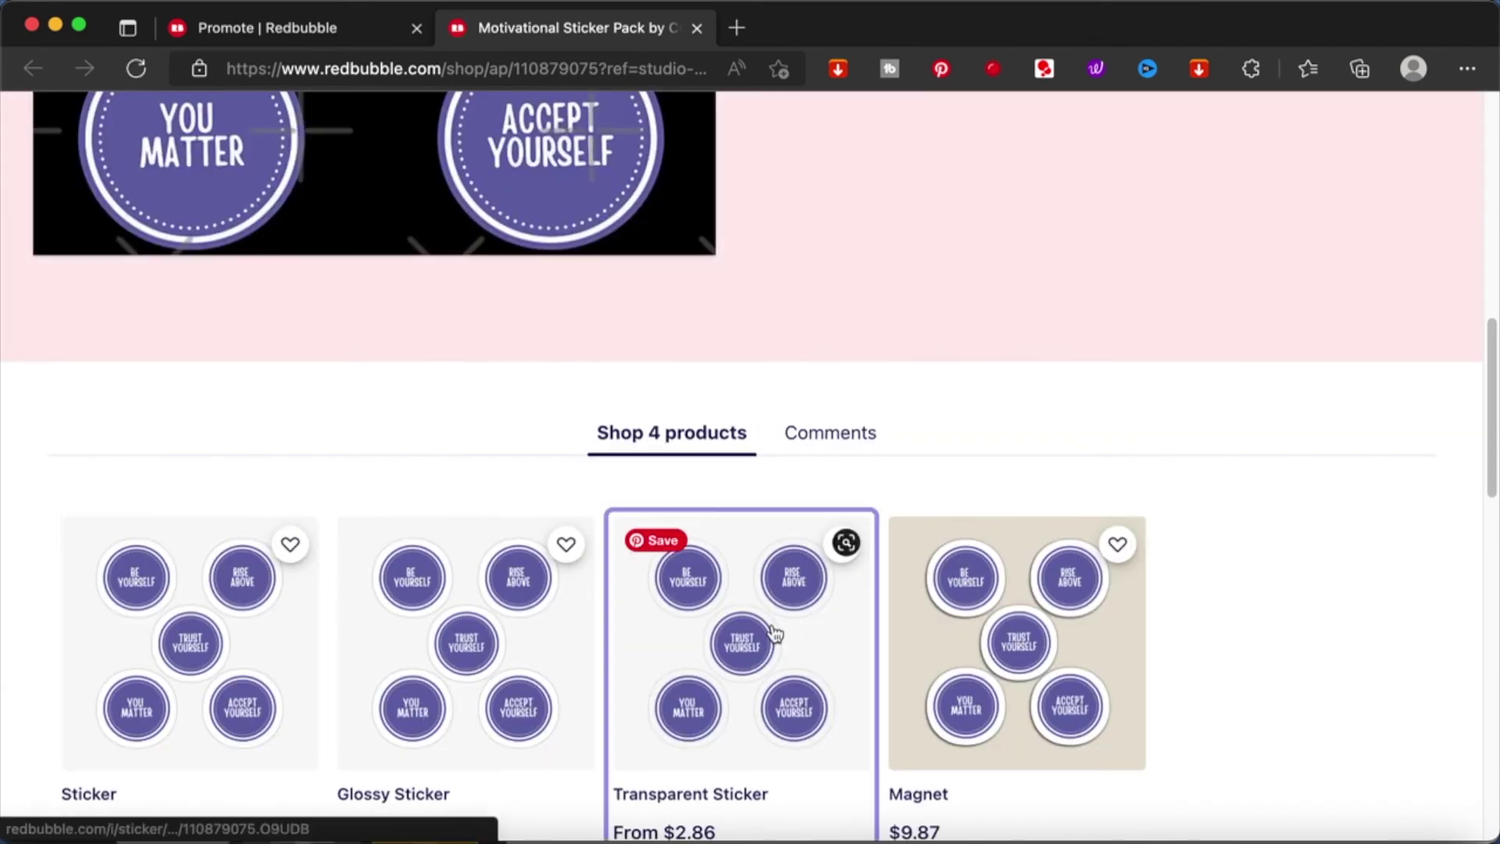
scroll(775, 635, "down", 5)
left_click(771, 629)
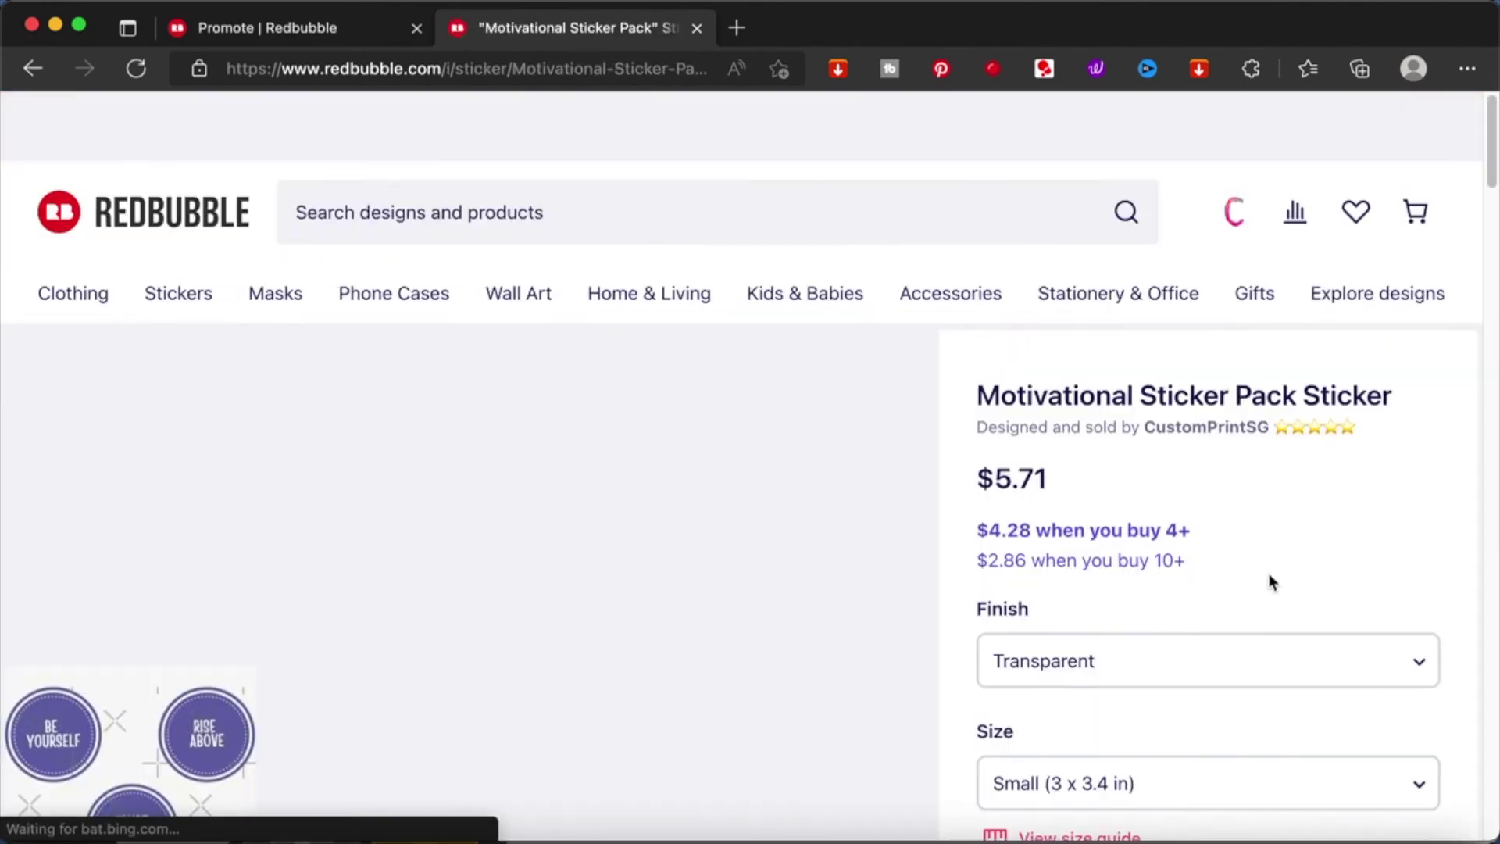
scroll(1269, 582, "down", 2)
scroll(1269, 581, "down", 2)
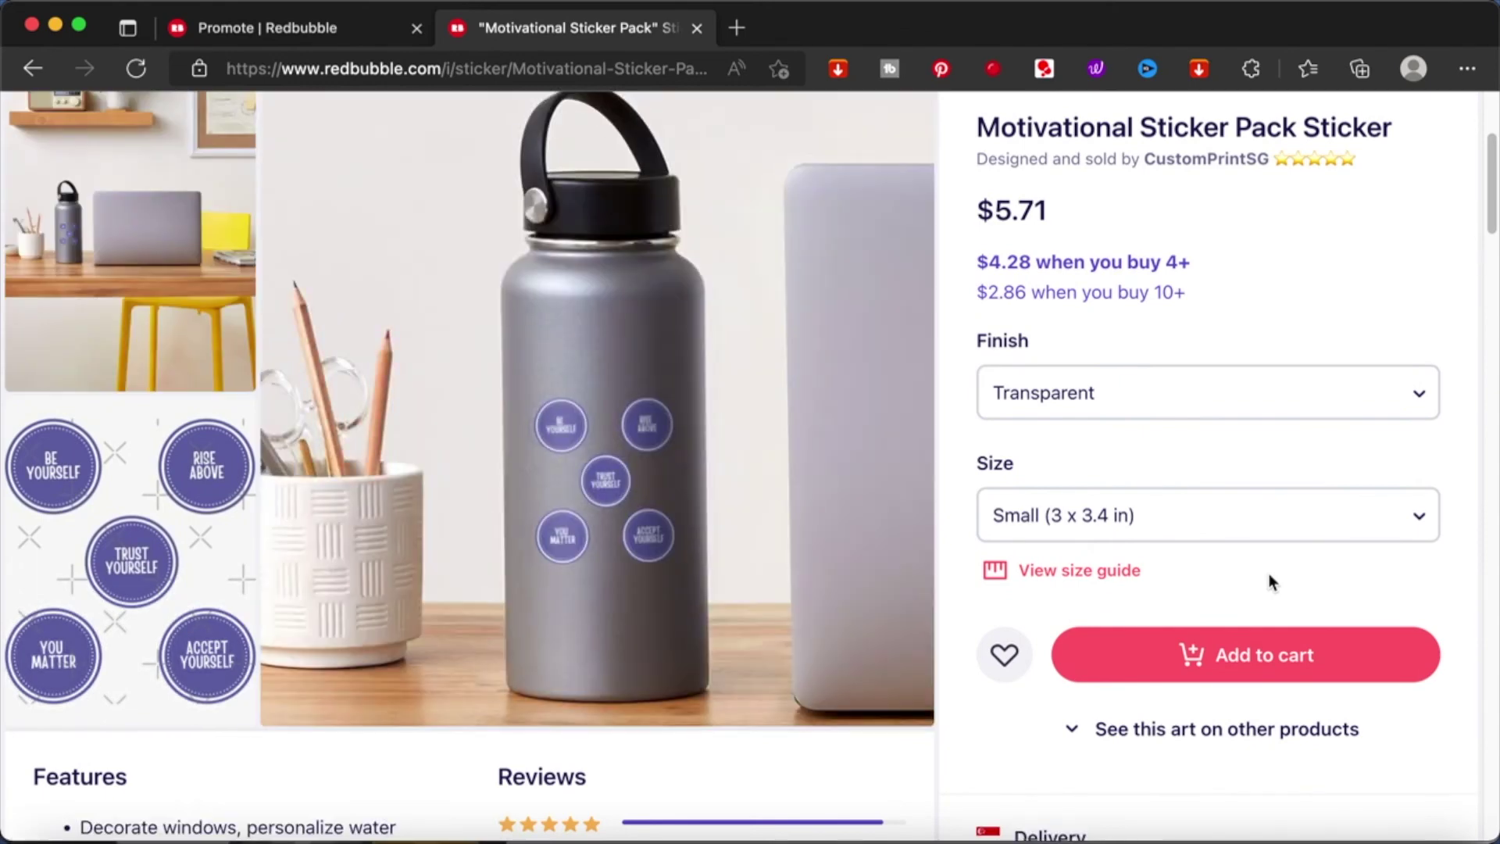
scroll(672, 500, "up", 5)
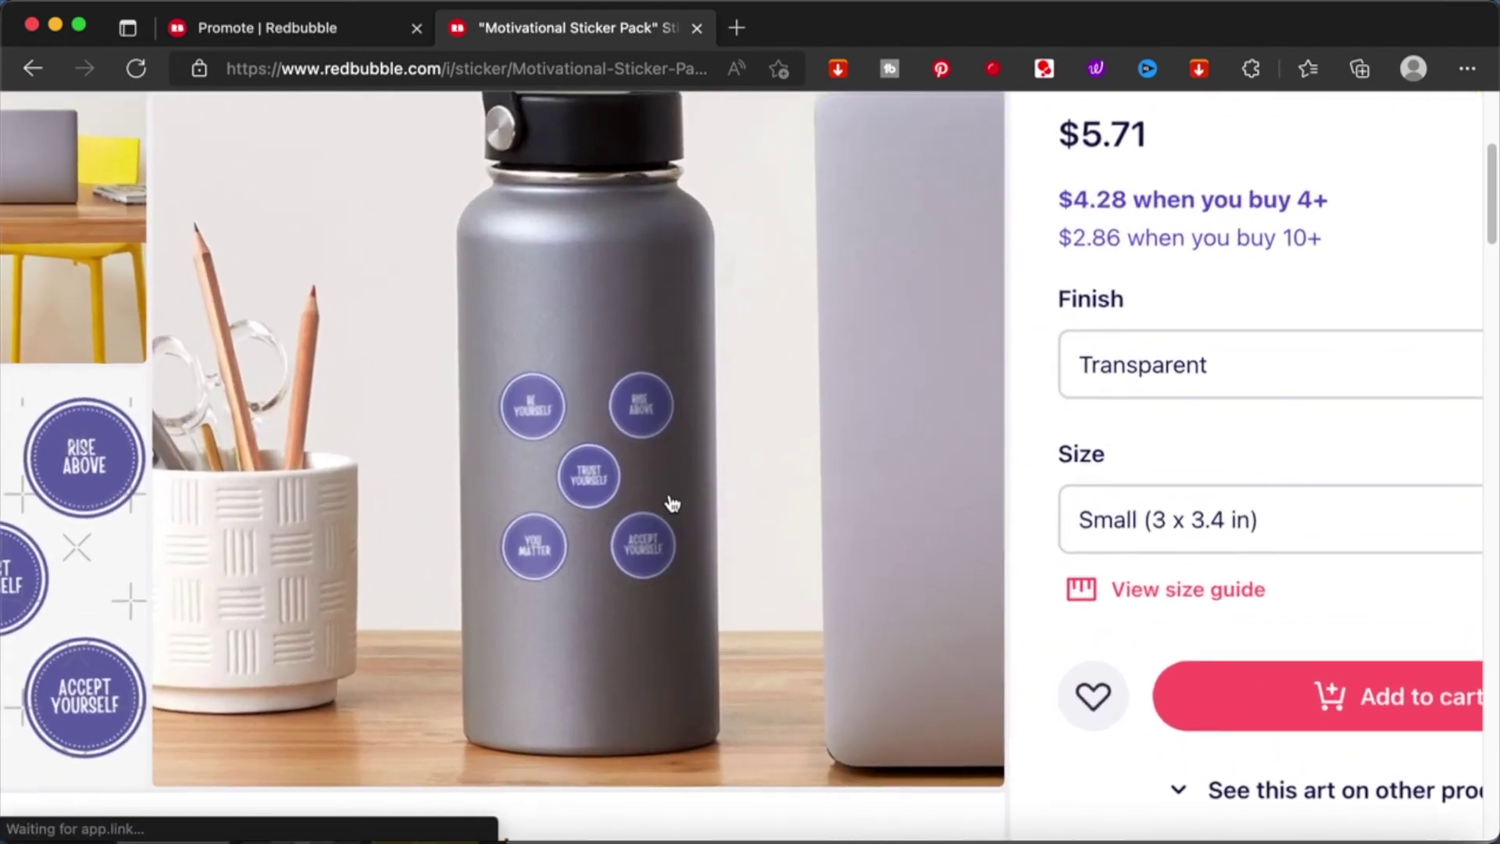
scroll(672, 503, "up", 5)
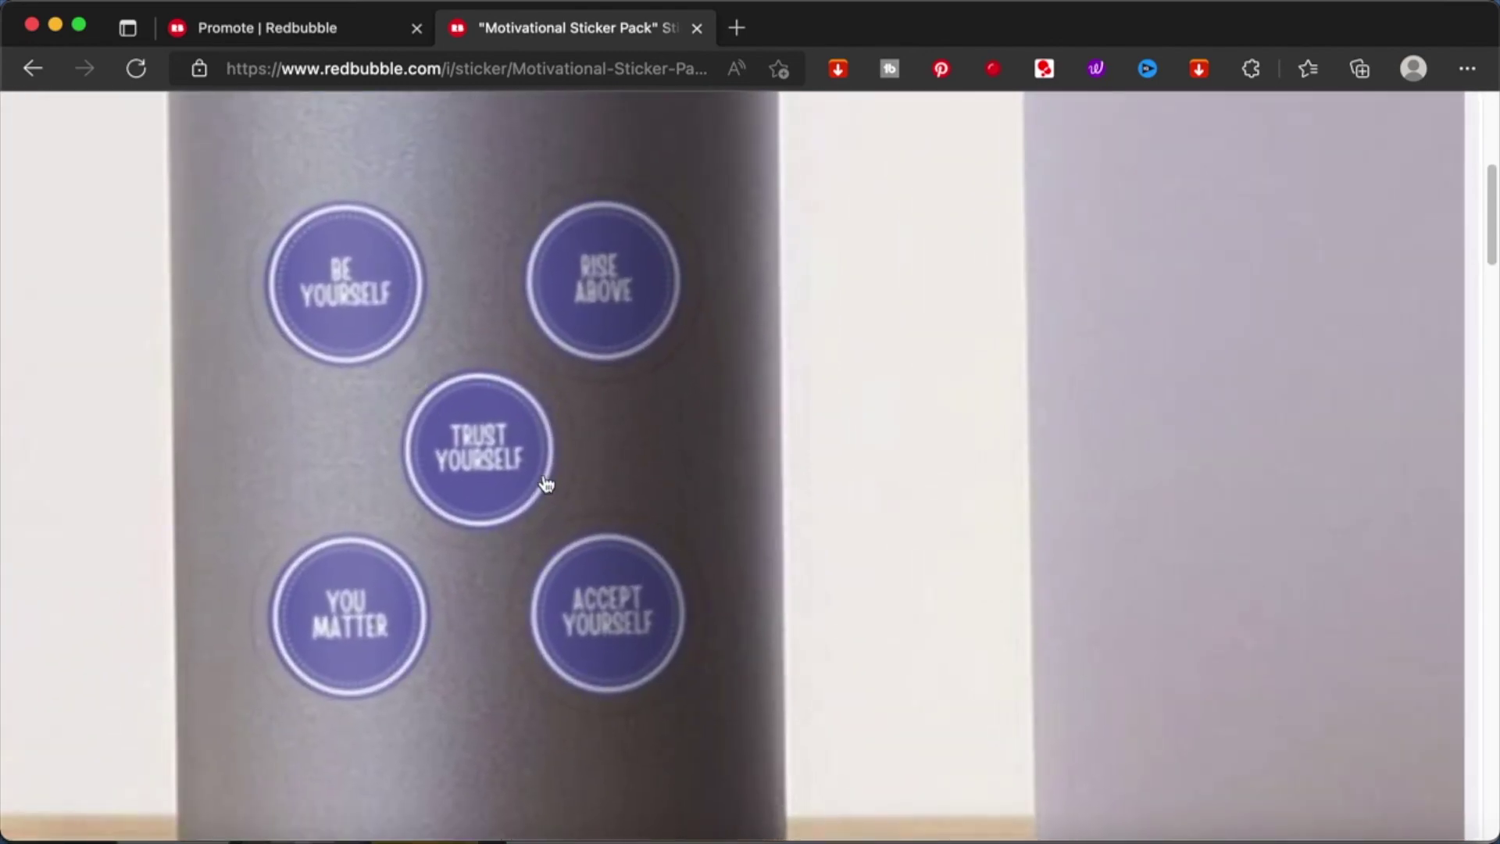
scroll(545, 484, "down", 10)
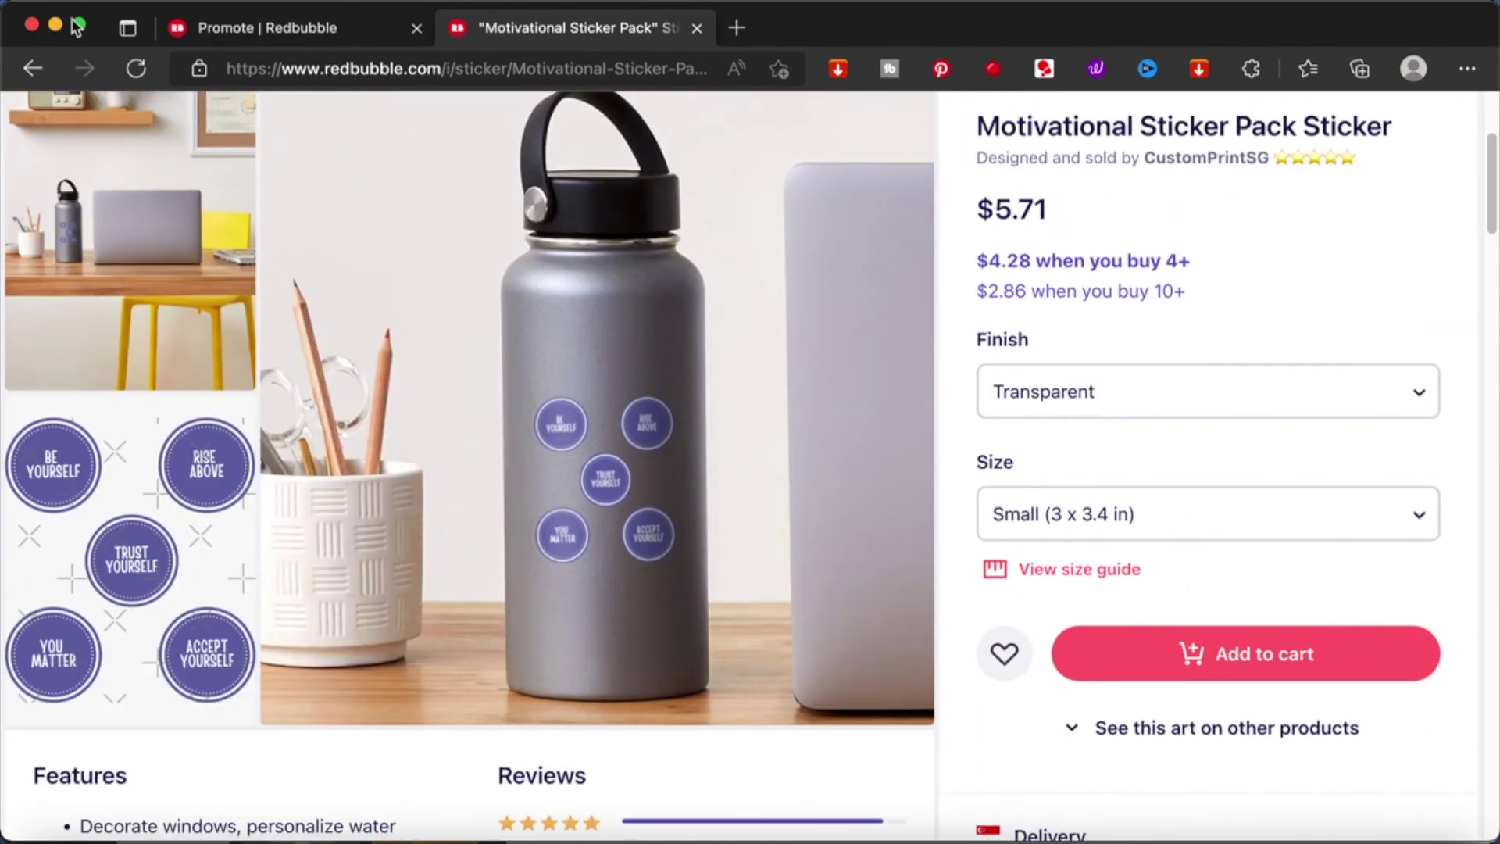
Return to the product list, open the standard Sticker product and examine its matte badges on the water bottle preview.
left_click(33, 68)
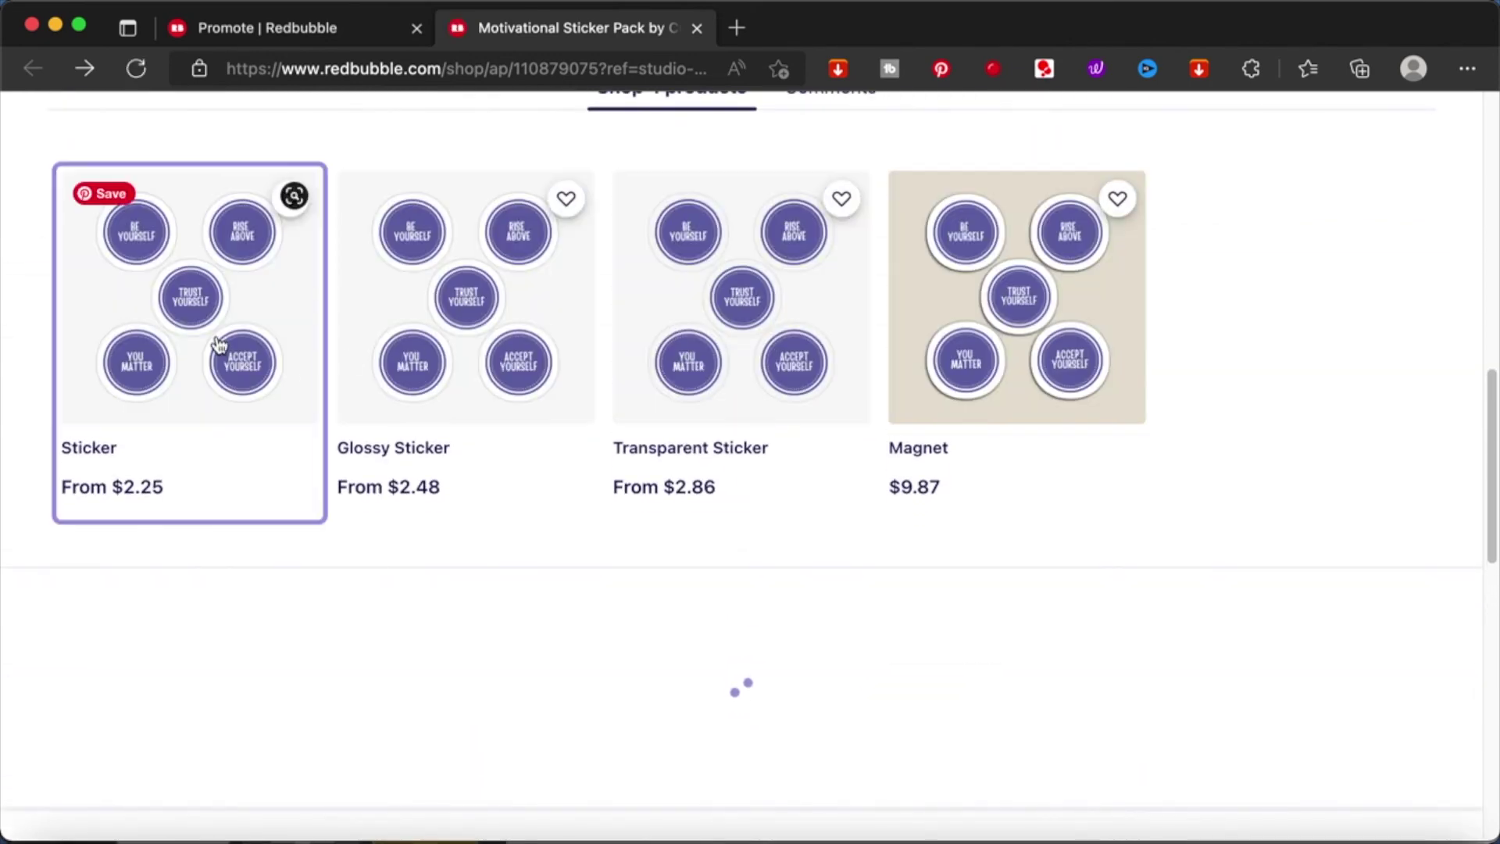
left_click(219, 344)
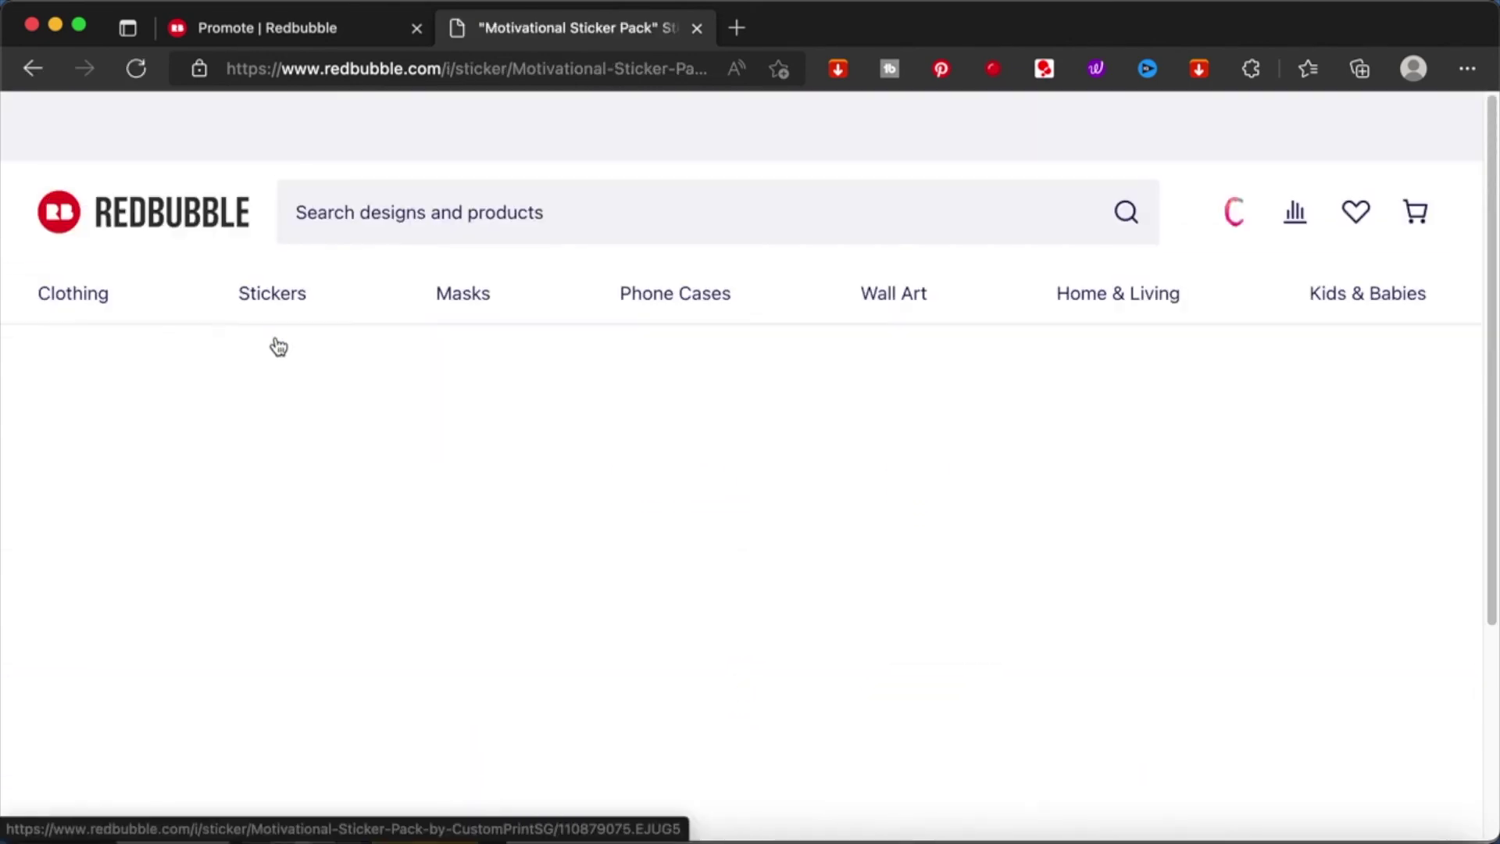
scroll(860, 480, "down", 5)
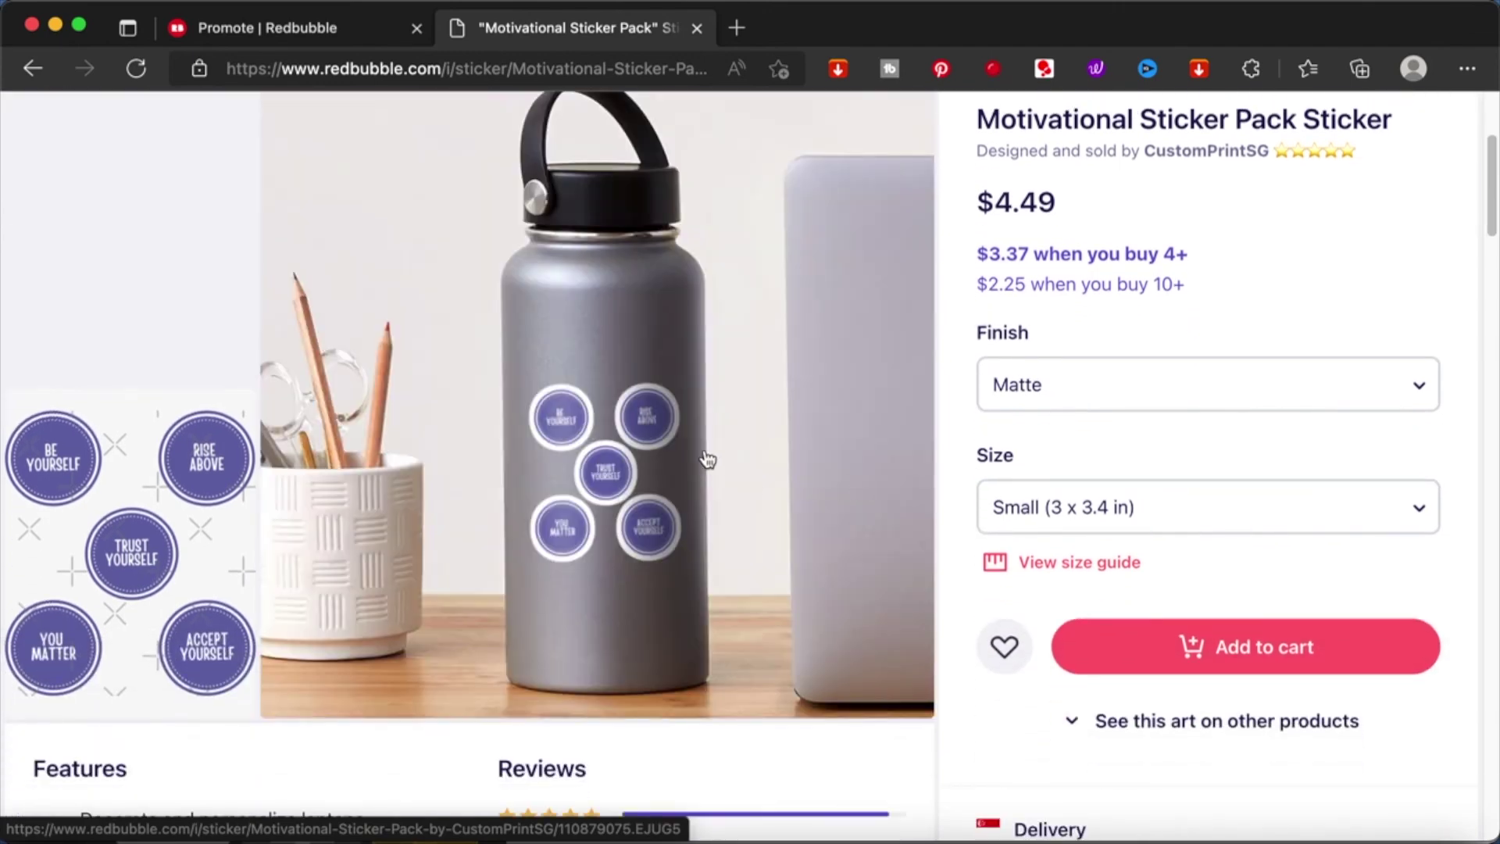
scroll(708, 460, "up", 5)
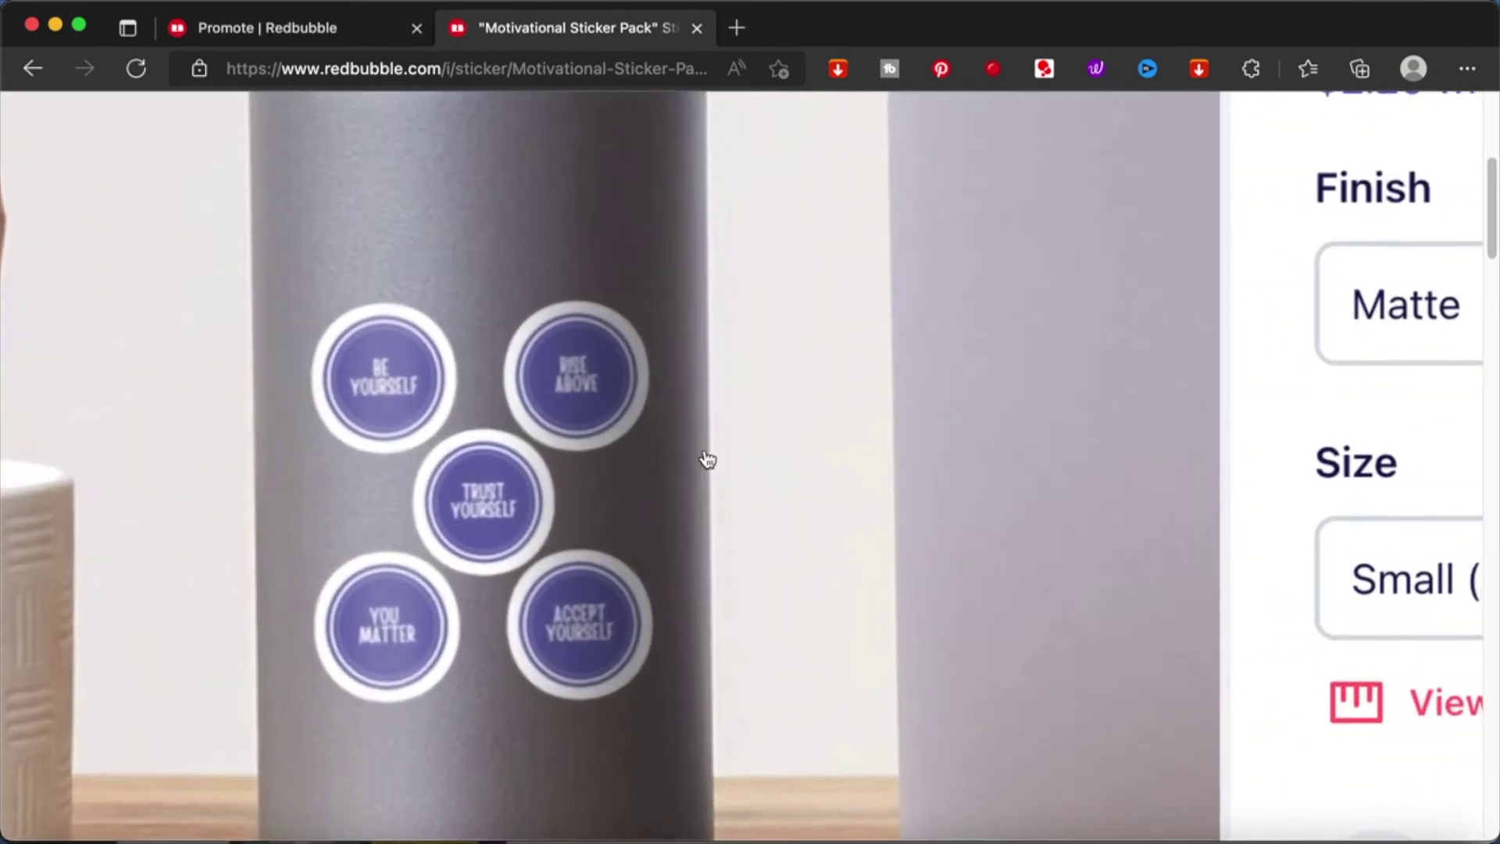
scroll(707, 459, "down", 5)
Set the sticker size to Large (7.4 x 8.5 in) and view the matte badges on the laptop preview.
left_click(1215, 516)
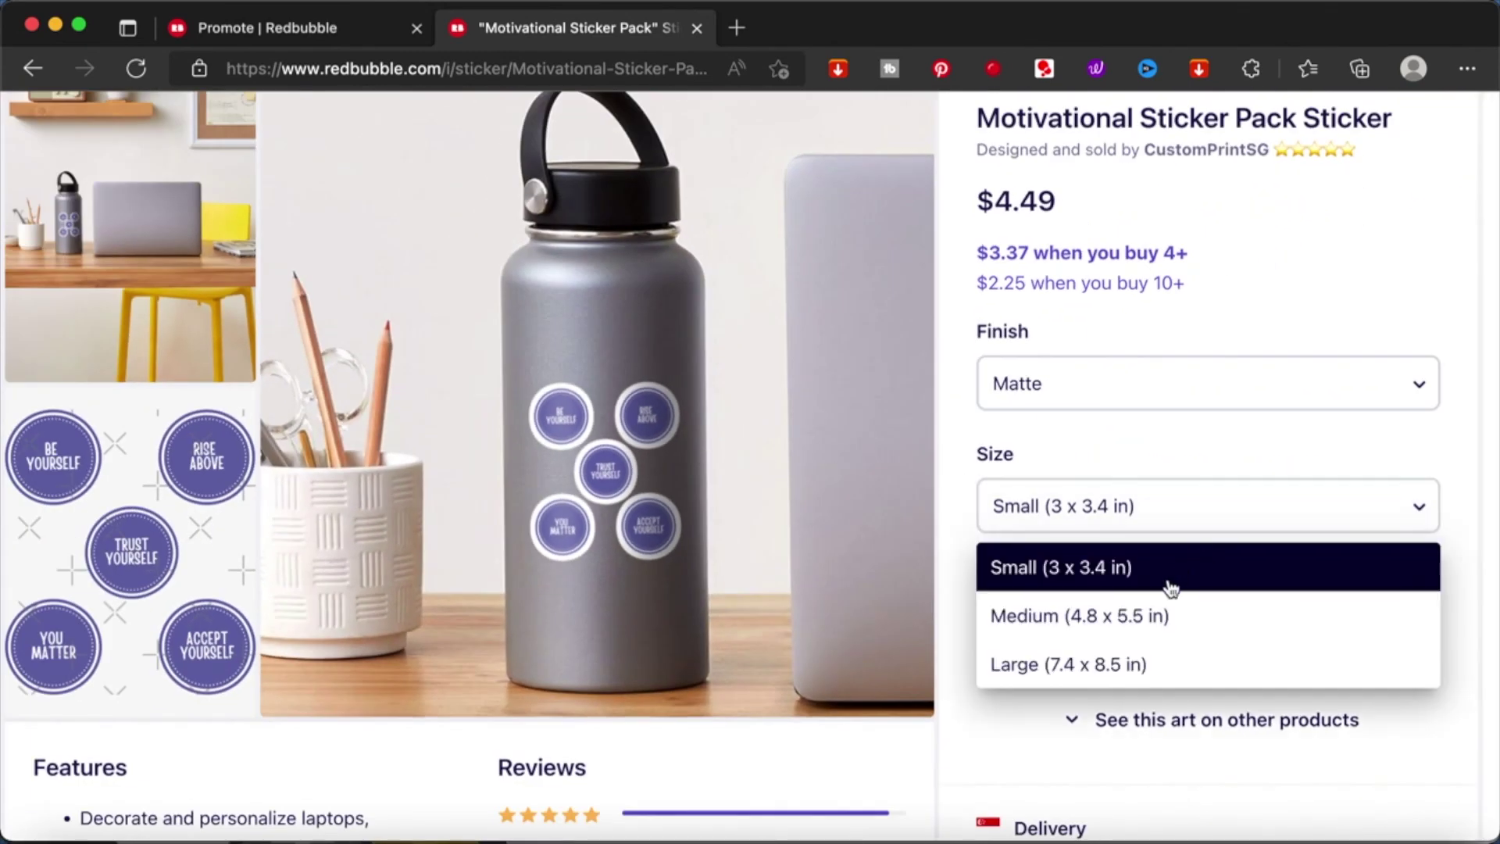
left_click(1126, 685)
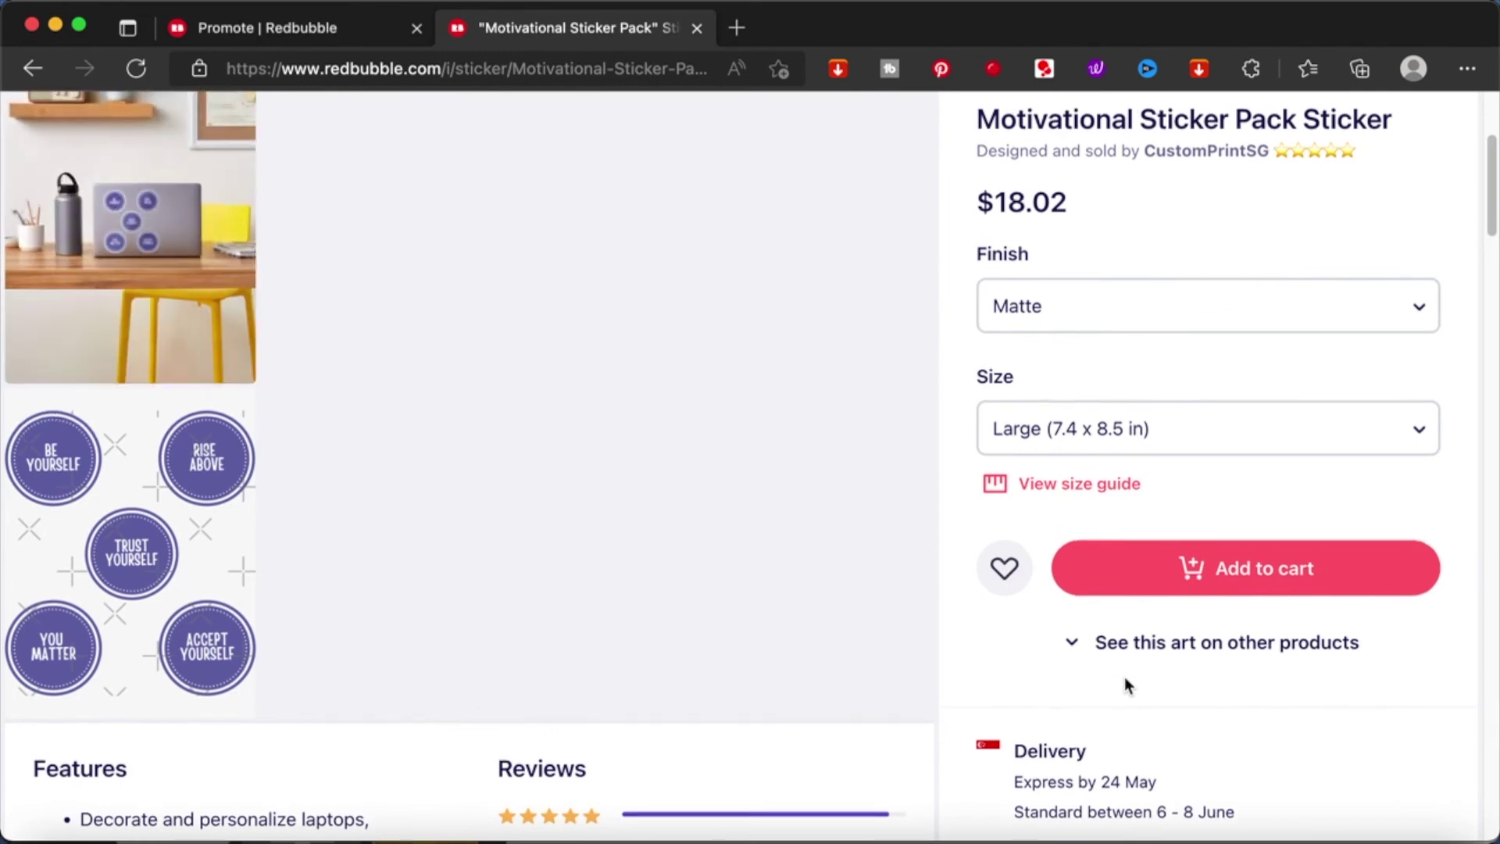
scroll(1123, 677, "up", 2)
Switch the finish to Transparent, review the available sizes and examine the large sticker's laptop preview.
left_click(1249, 414)
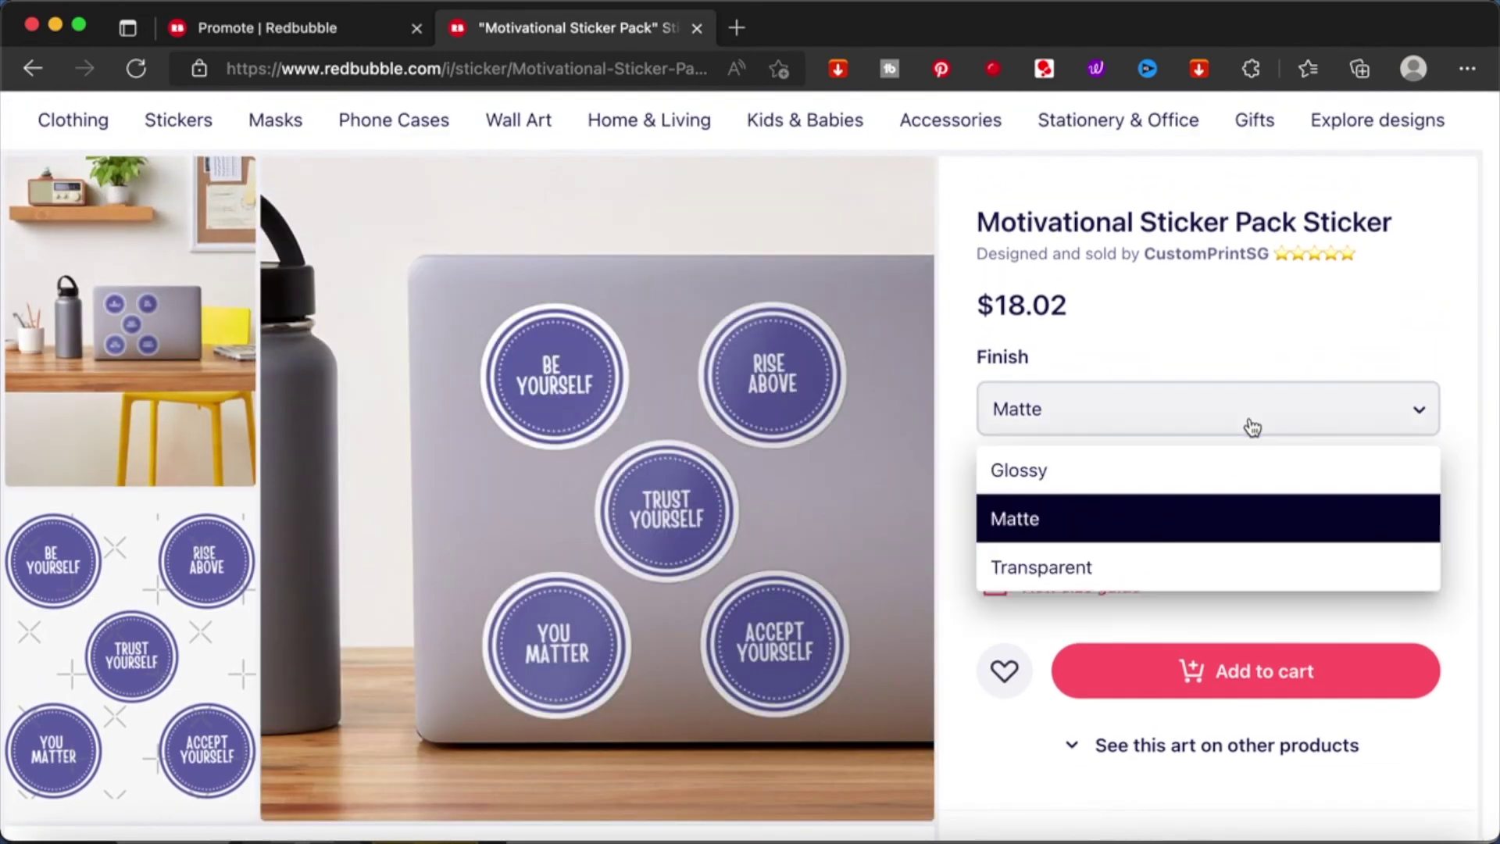
left_click(1143, 571)
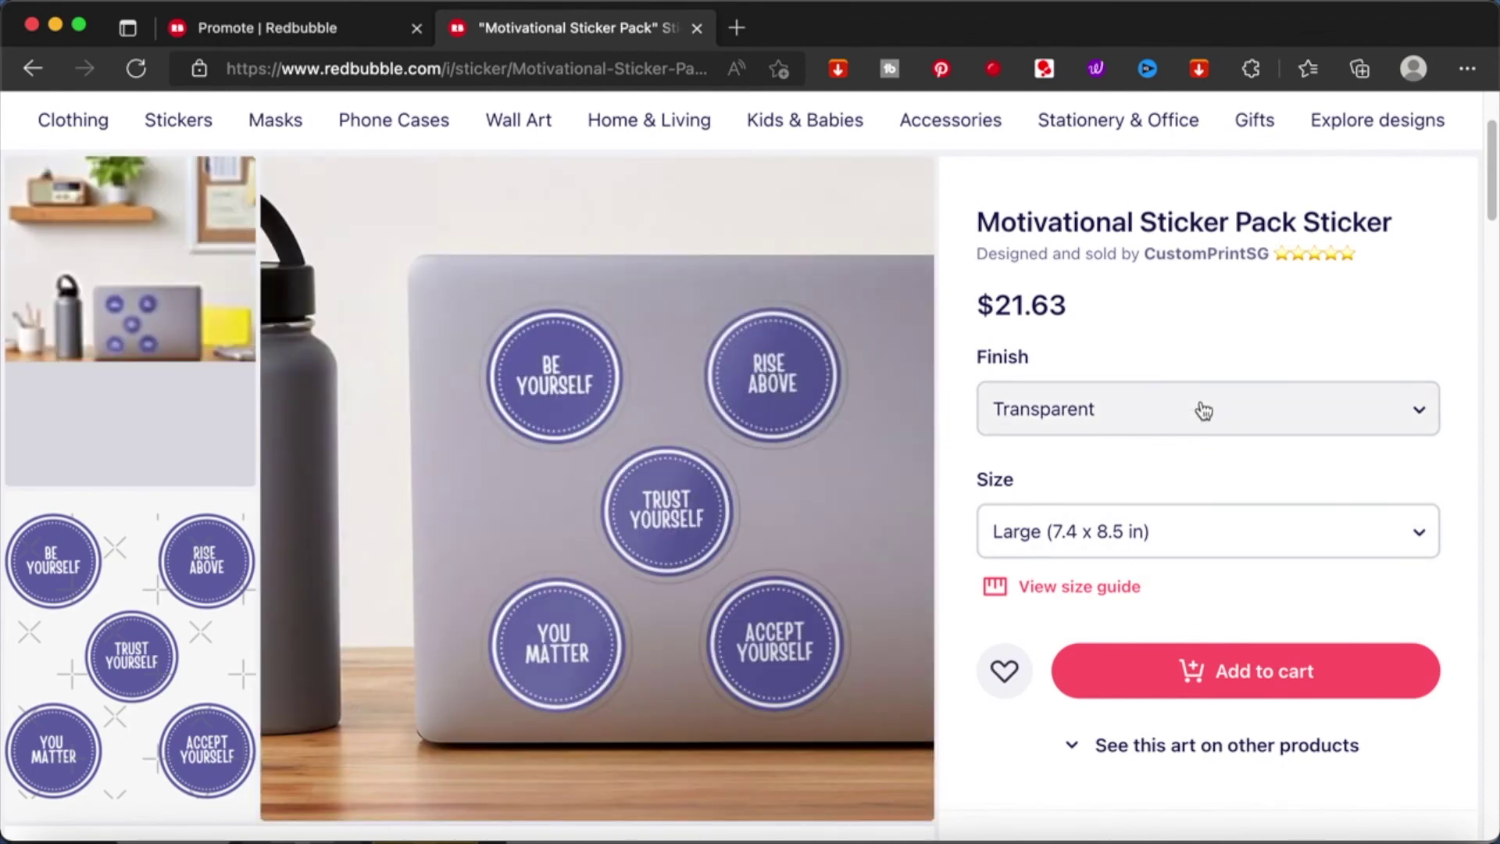
left_click(1199, 525)
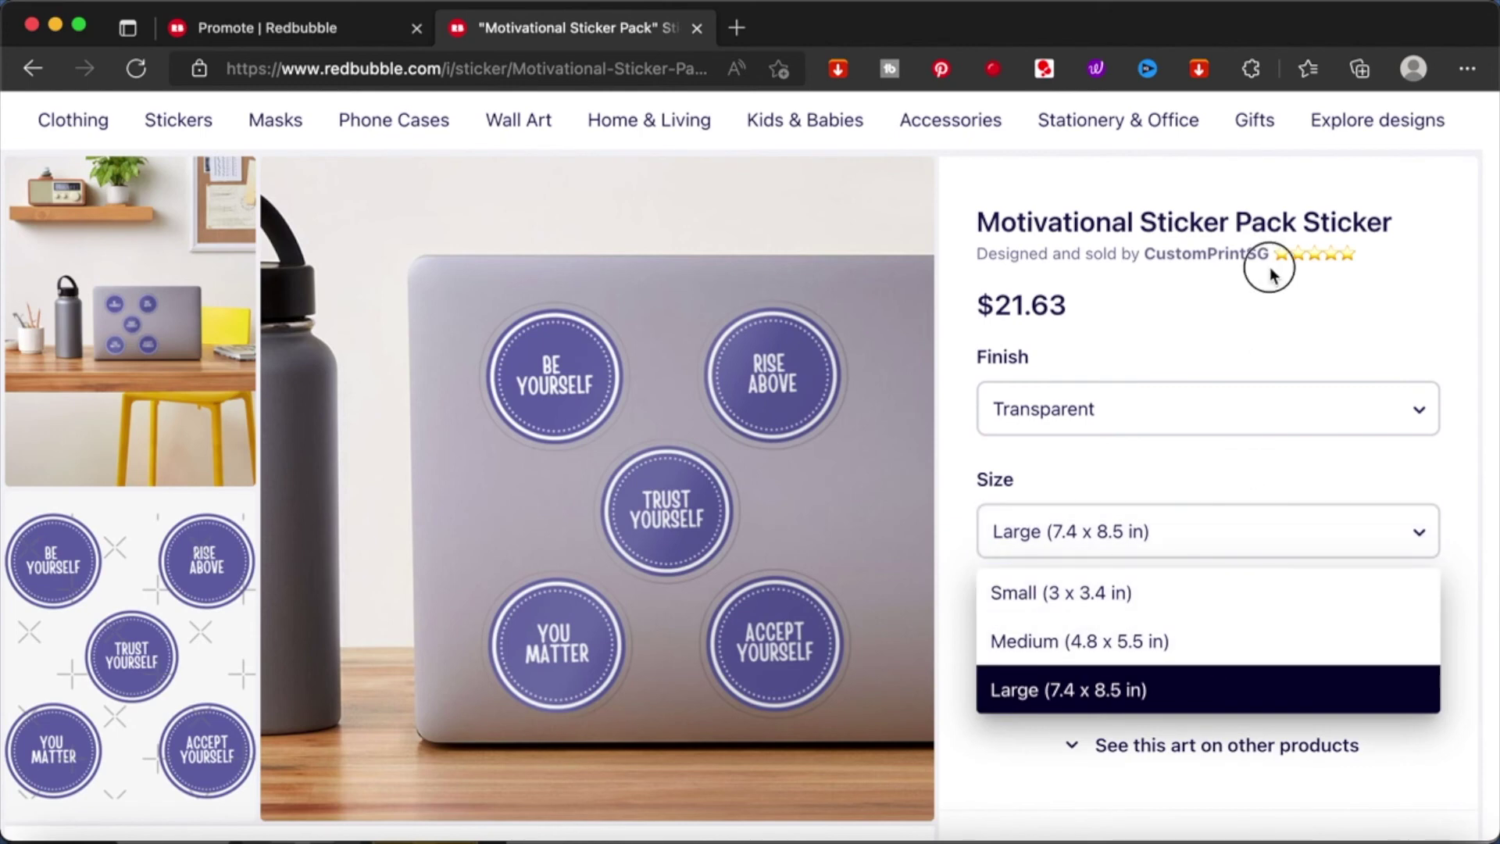
left_click(1262, 295)
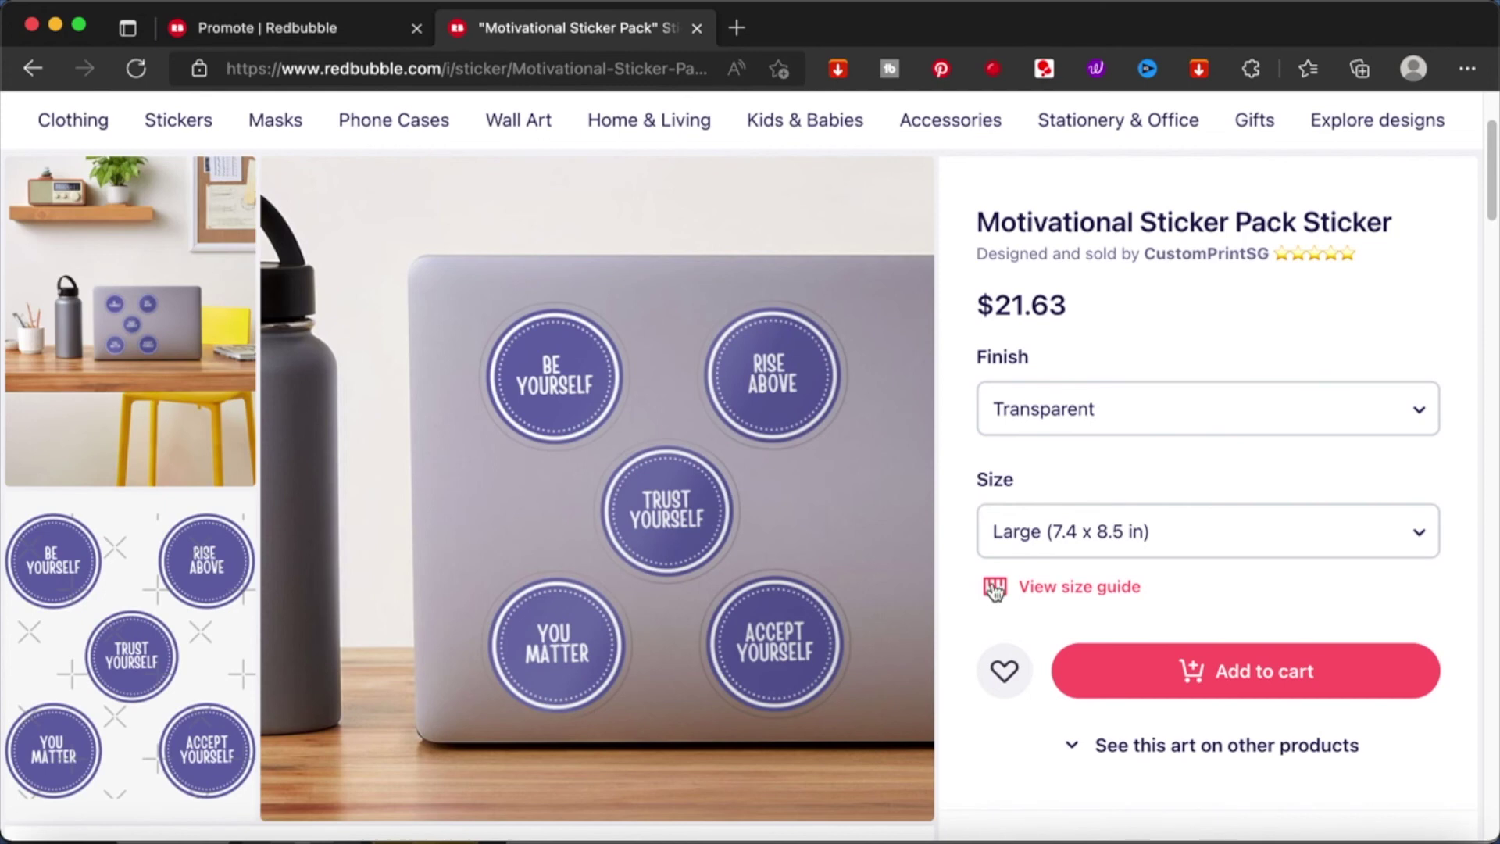
scroll(1039, 719, "down", 3)
scroll(1038, 533, "up", 5)
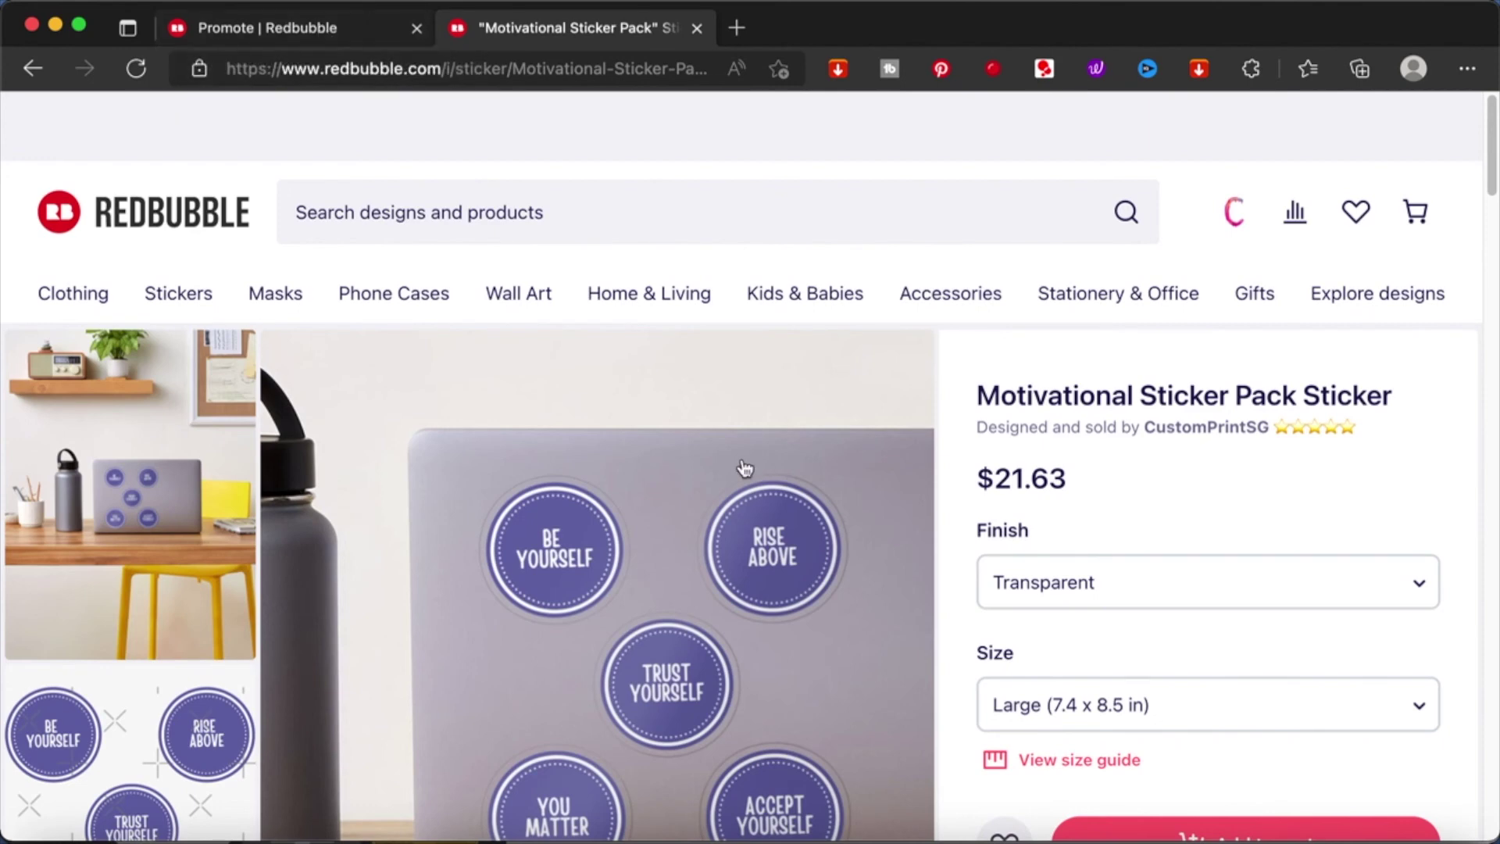
Switch to Canva, add a second page to the Sticker Pack design and copy all five badges onto it.
left_click(1169, 833)
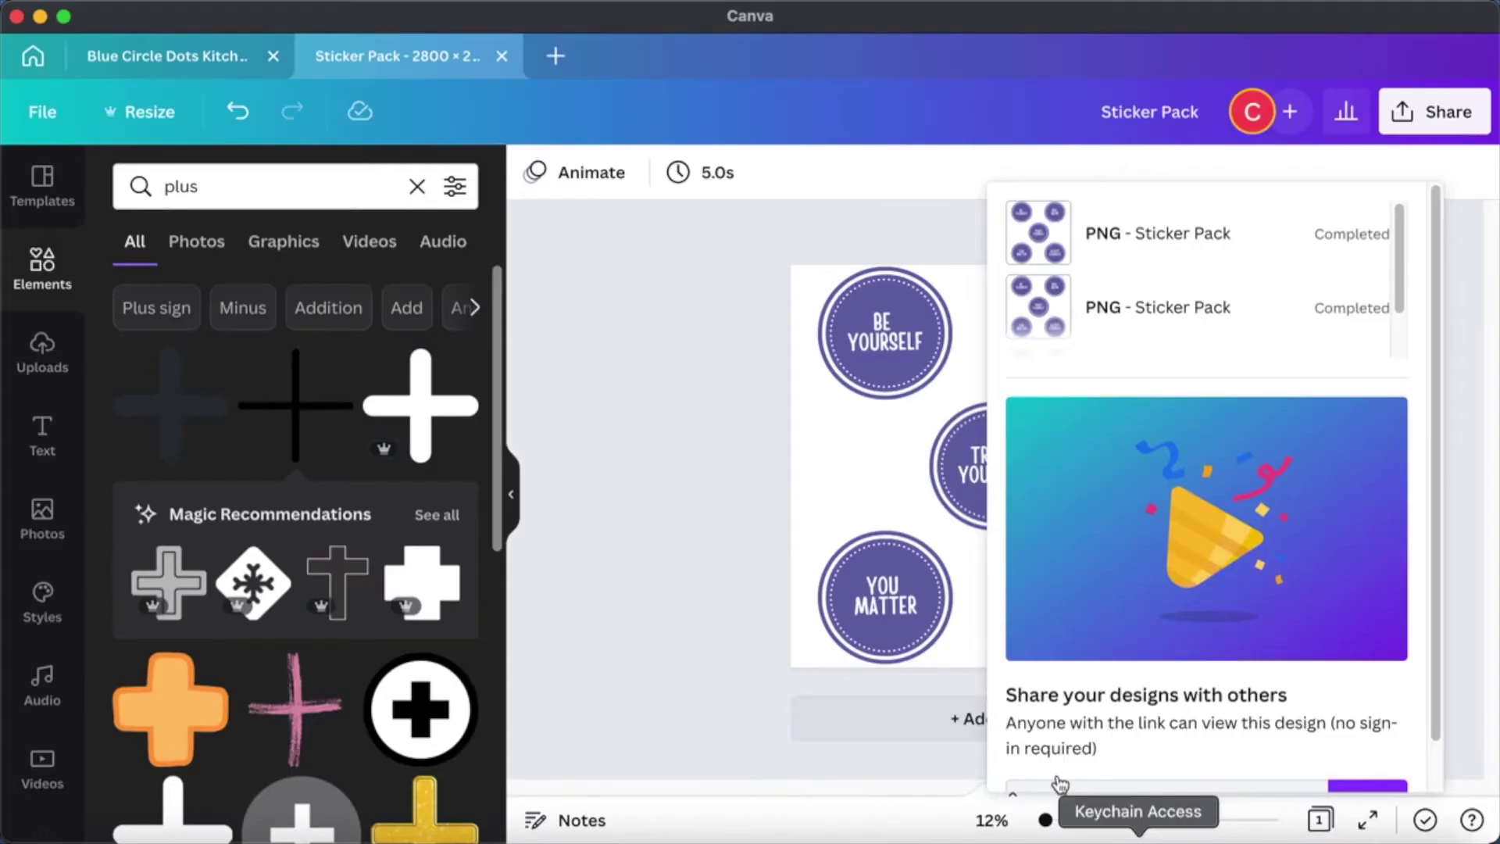
left_click(728, 413)
left_click(957, 724)
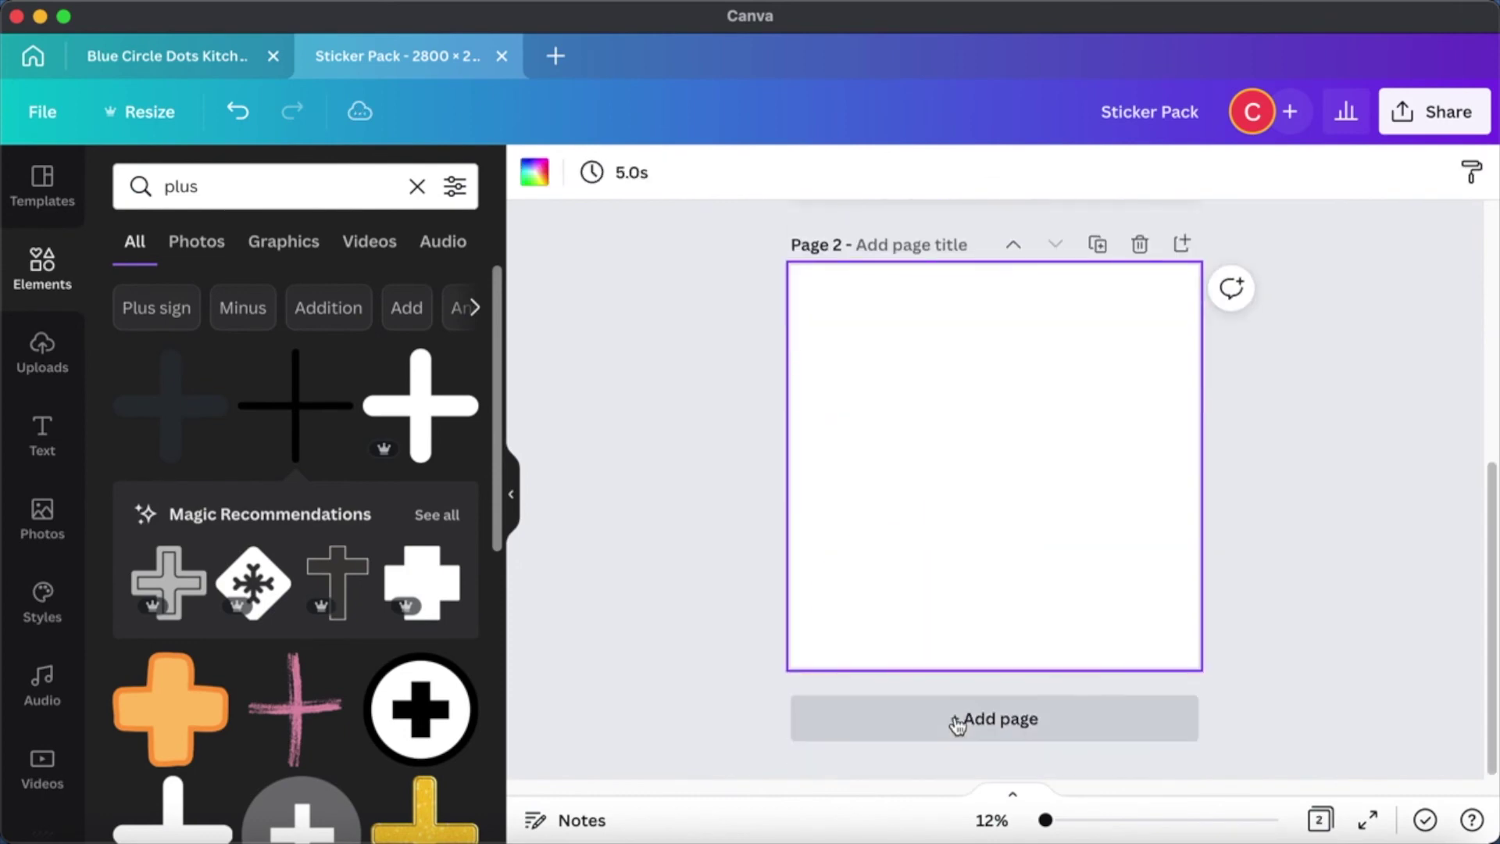
scroll(956, 724, "up", 5)
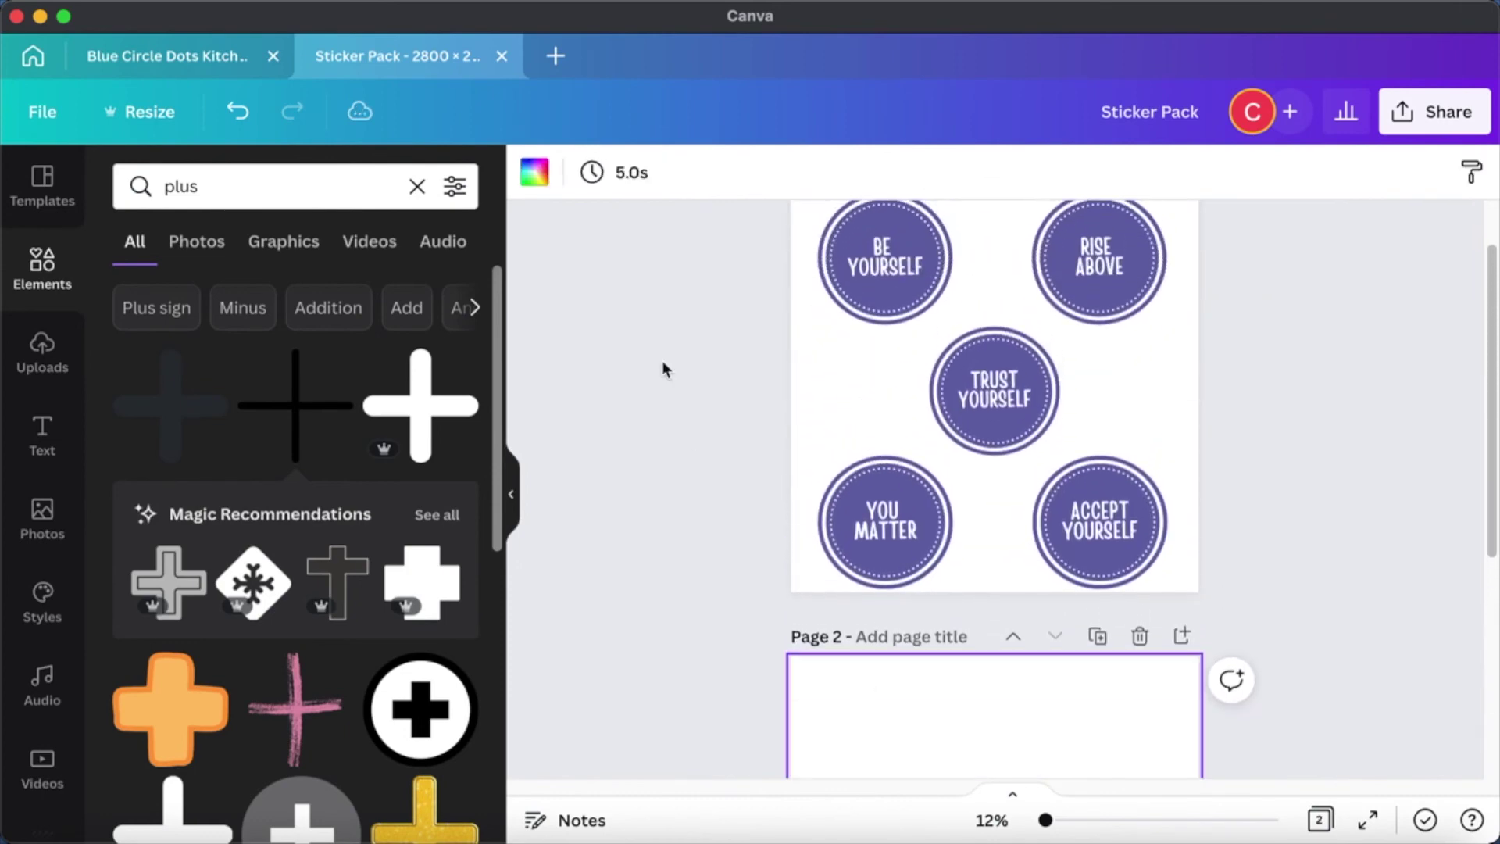
left_click_drag(730, 228, 1164, 564)
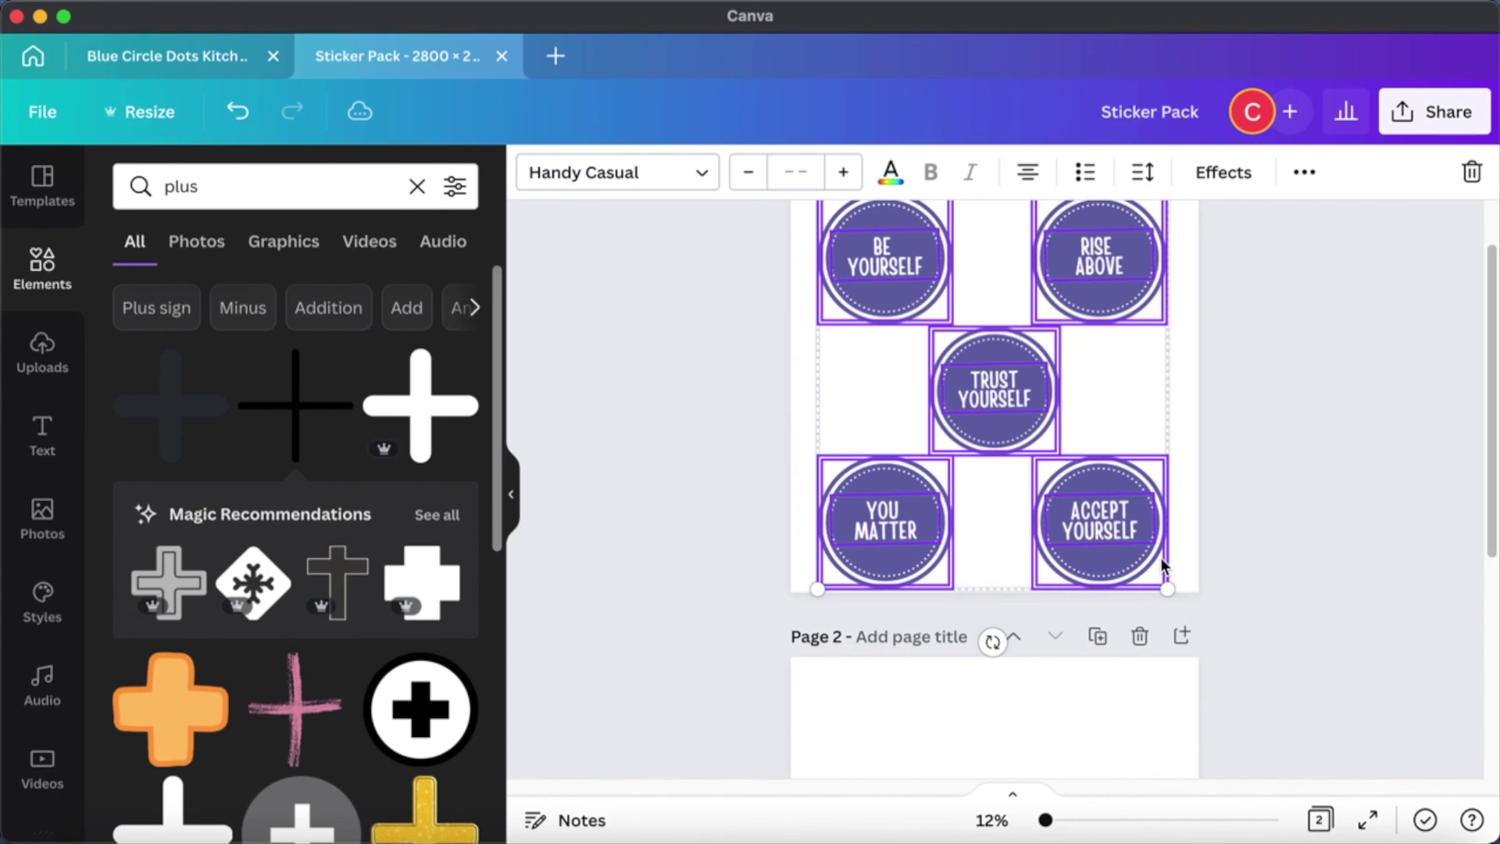
scroll(1164, 564, "down", 5)
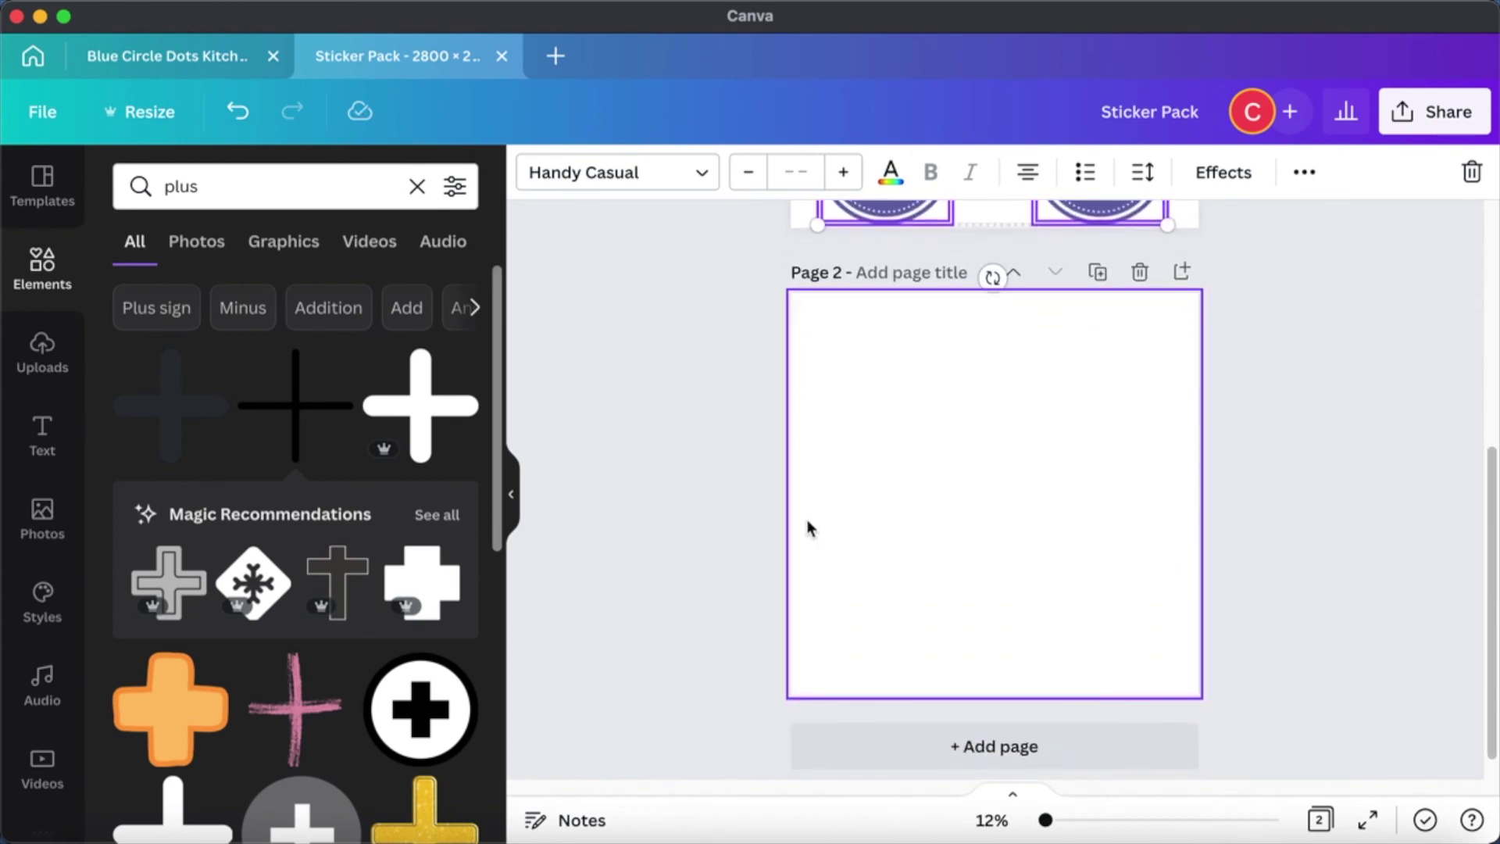
key("super+v")
left_click(690, 386)
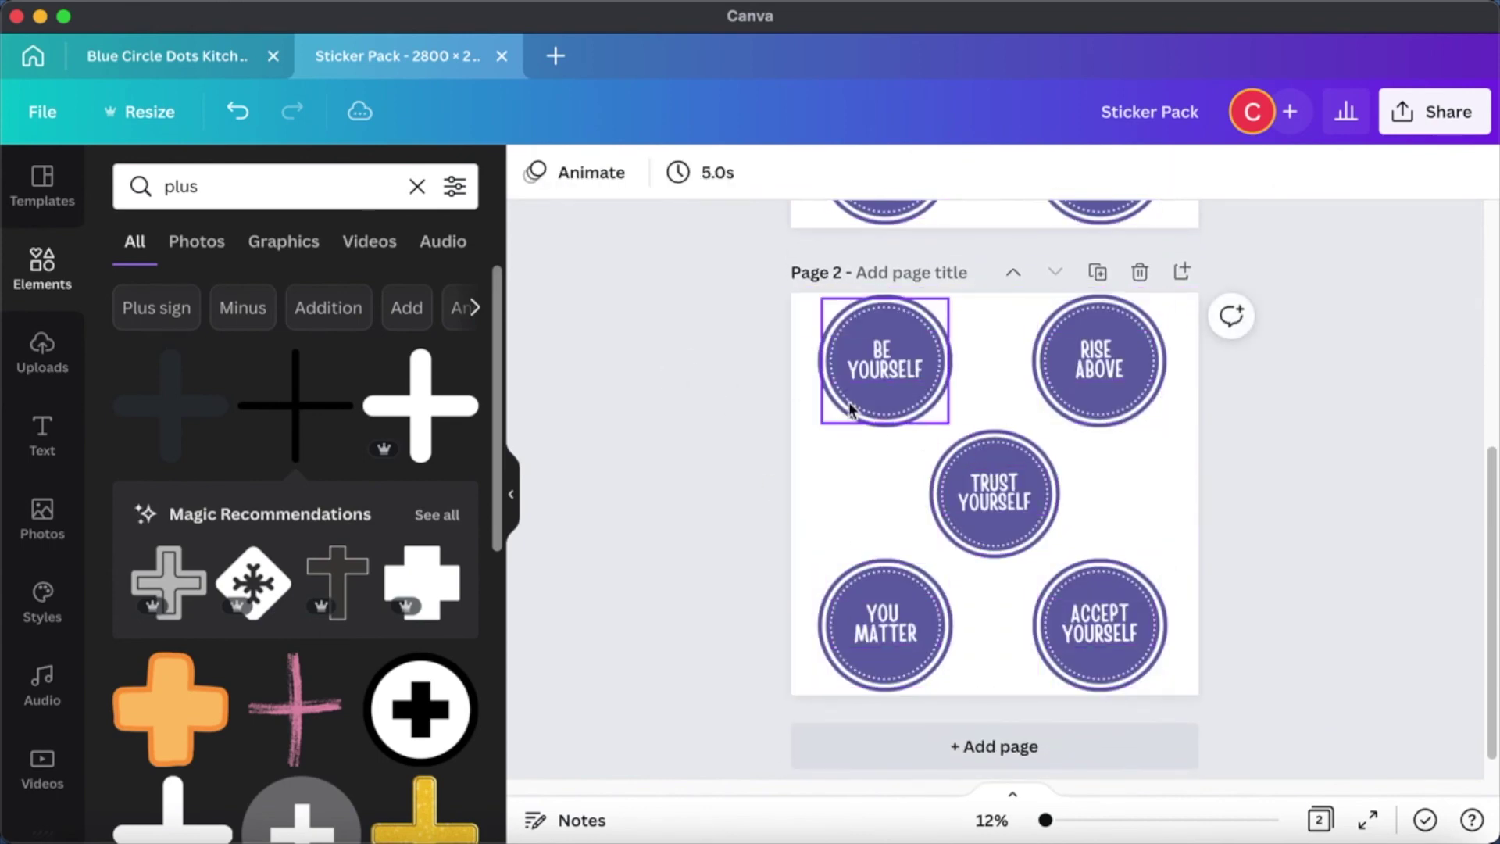
Try moving the BE YOURSELF text lower within its badge on page 2.
left_click(852, 407)
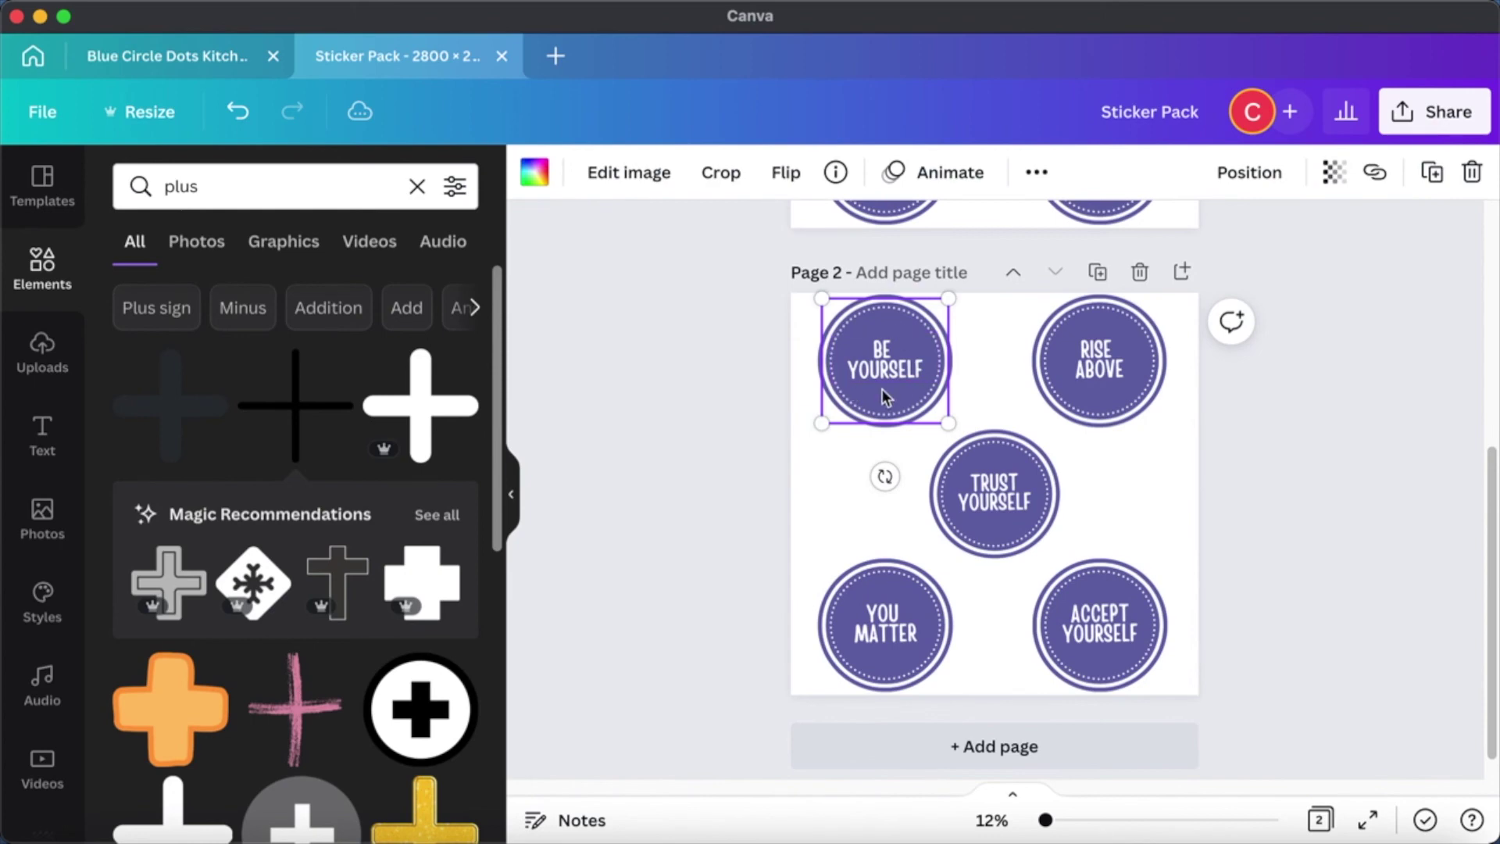
scroll(889, 414, "up", 5)
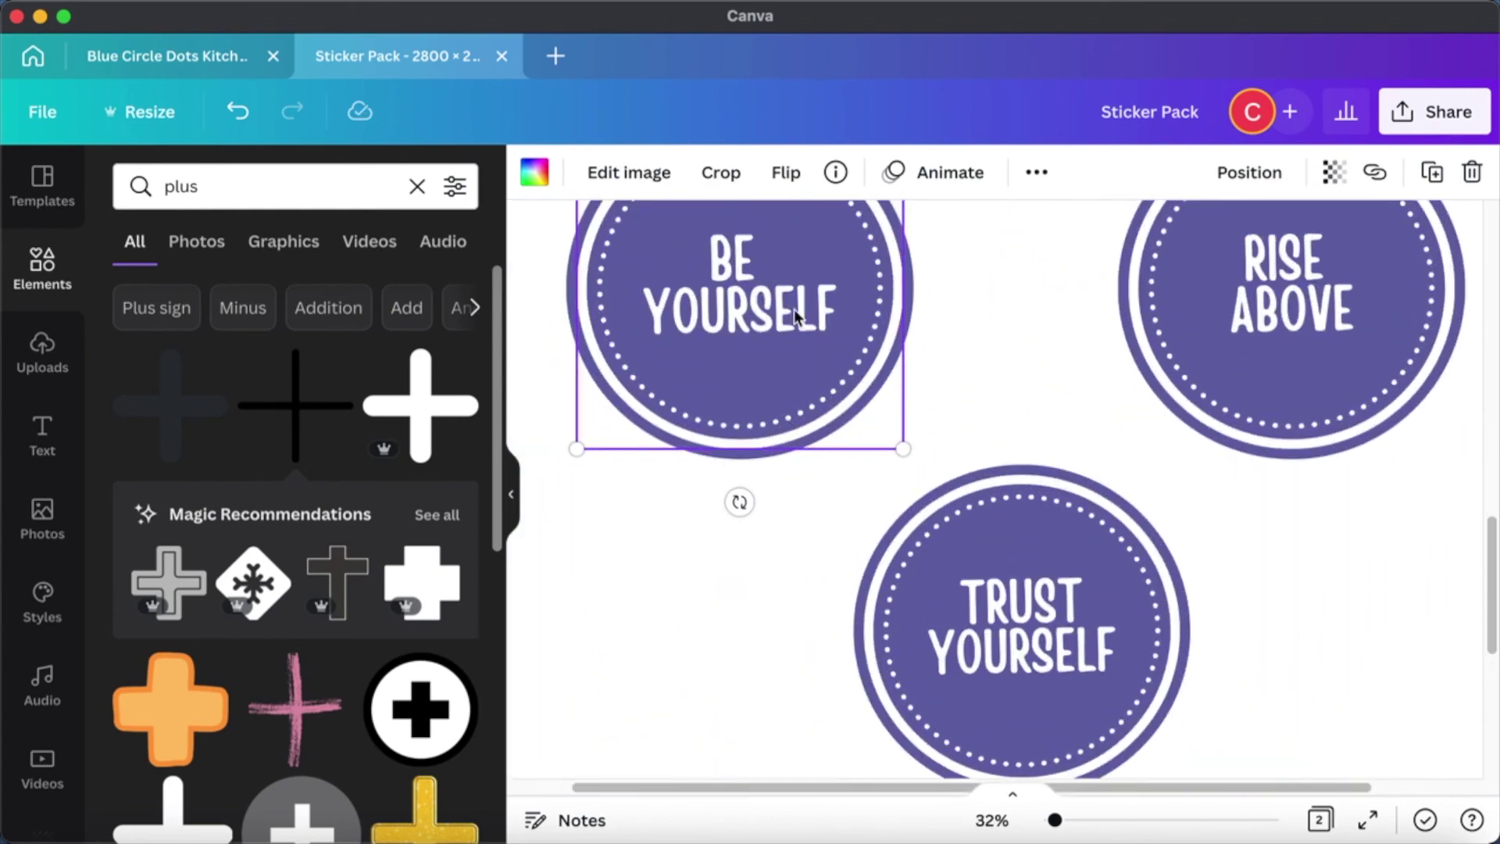
left_click(796, 334)
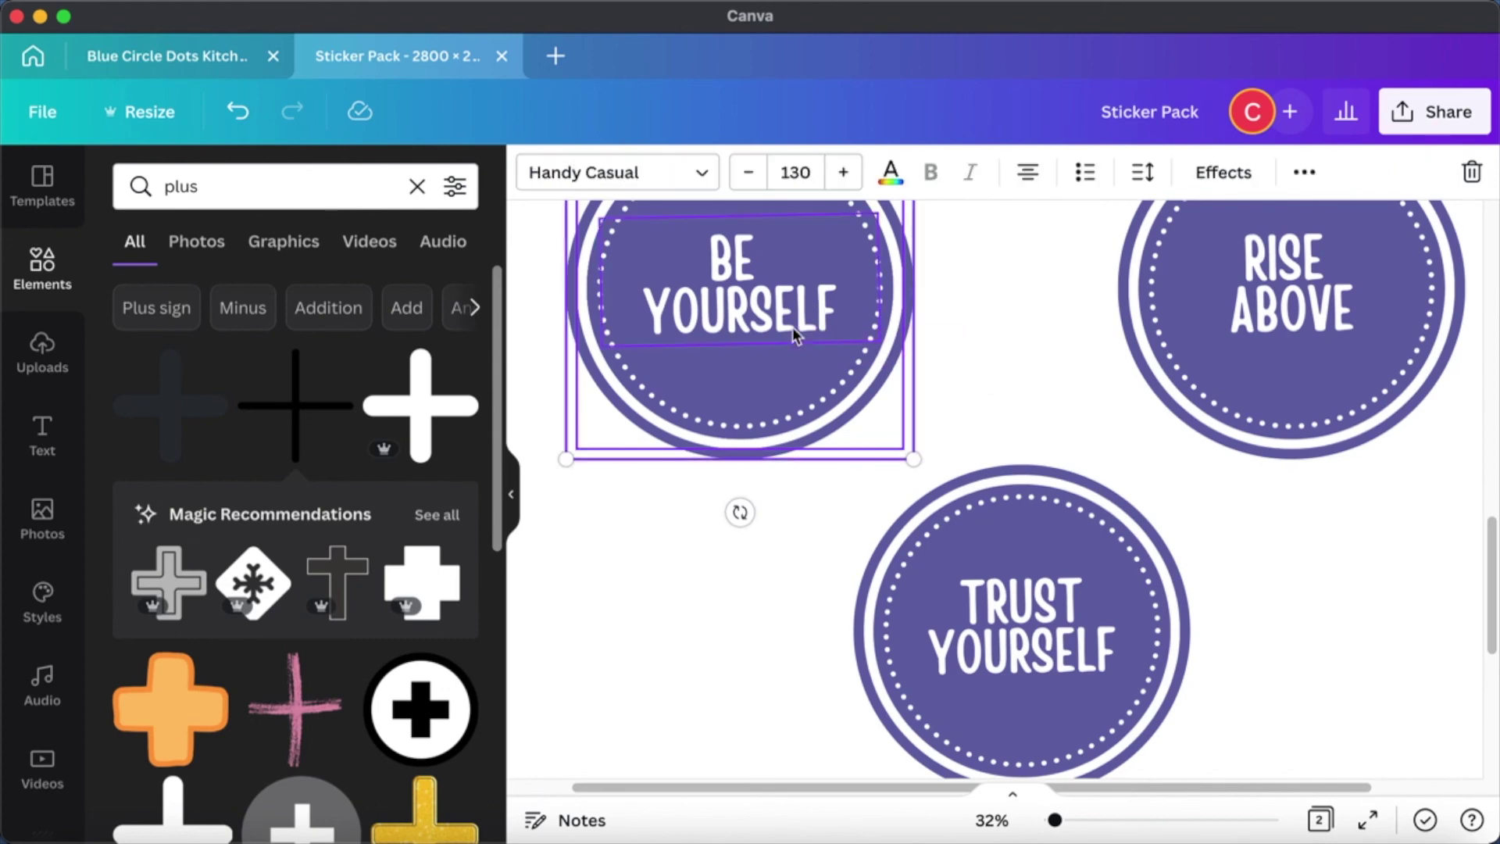
right_click(795, 335)
left_click(988, 224)
left_click_drag(730, 293, 731, 368)
Try recolouring the BE YOURSELF badge's white ring dark red from the terracotta palette, and undo it.
left_click(705, 262)
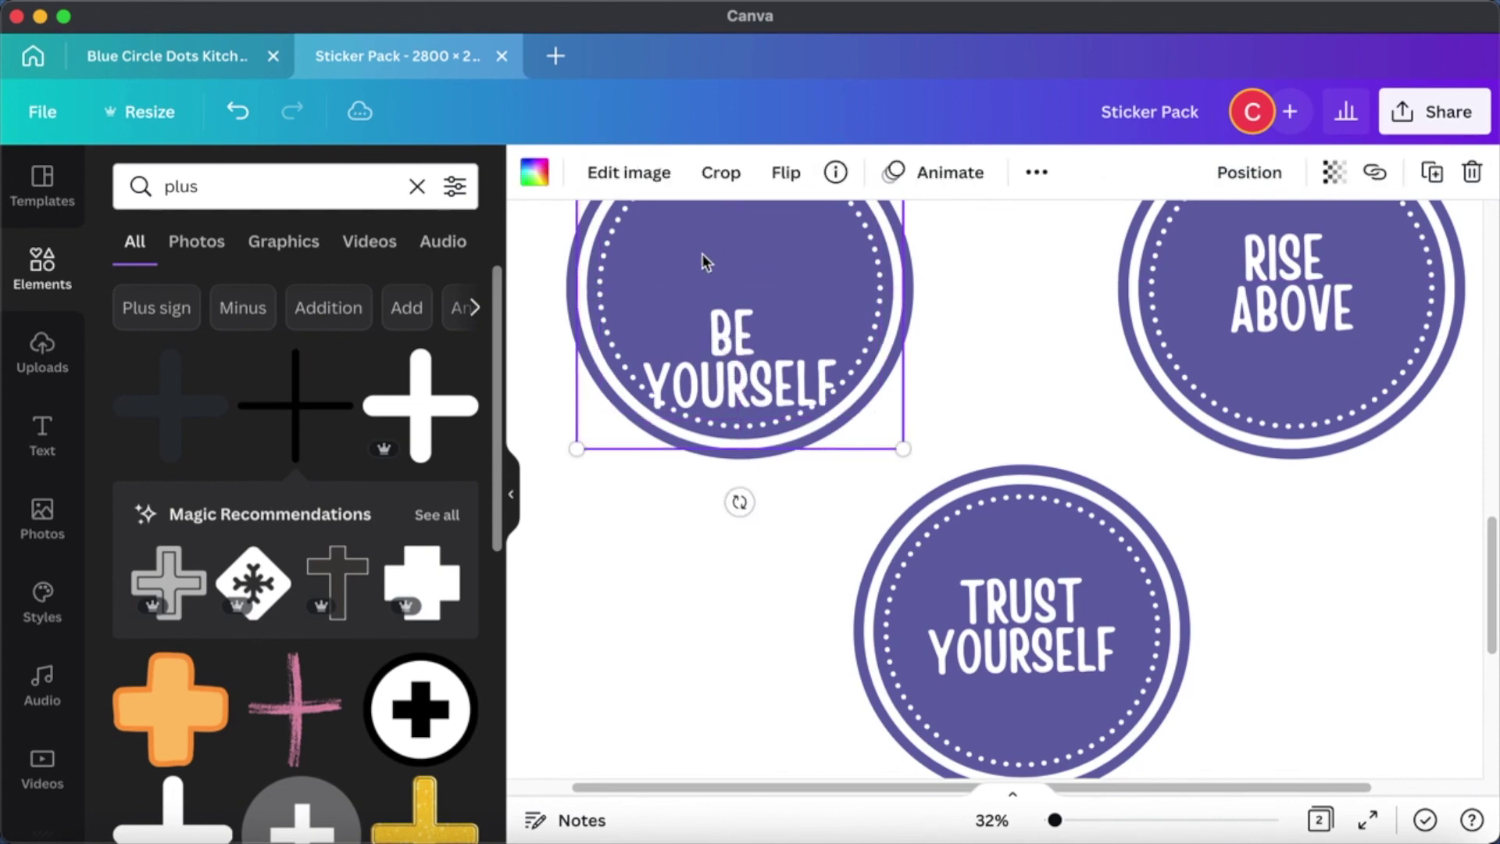
left_click(535, 172)
left_click(270, 466)
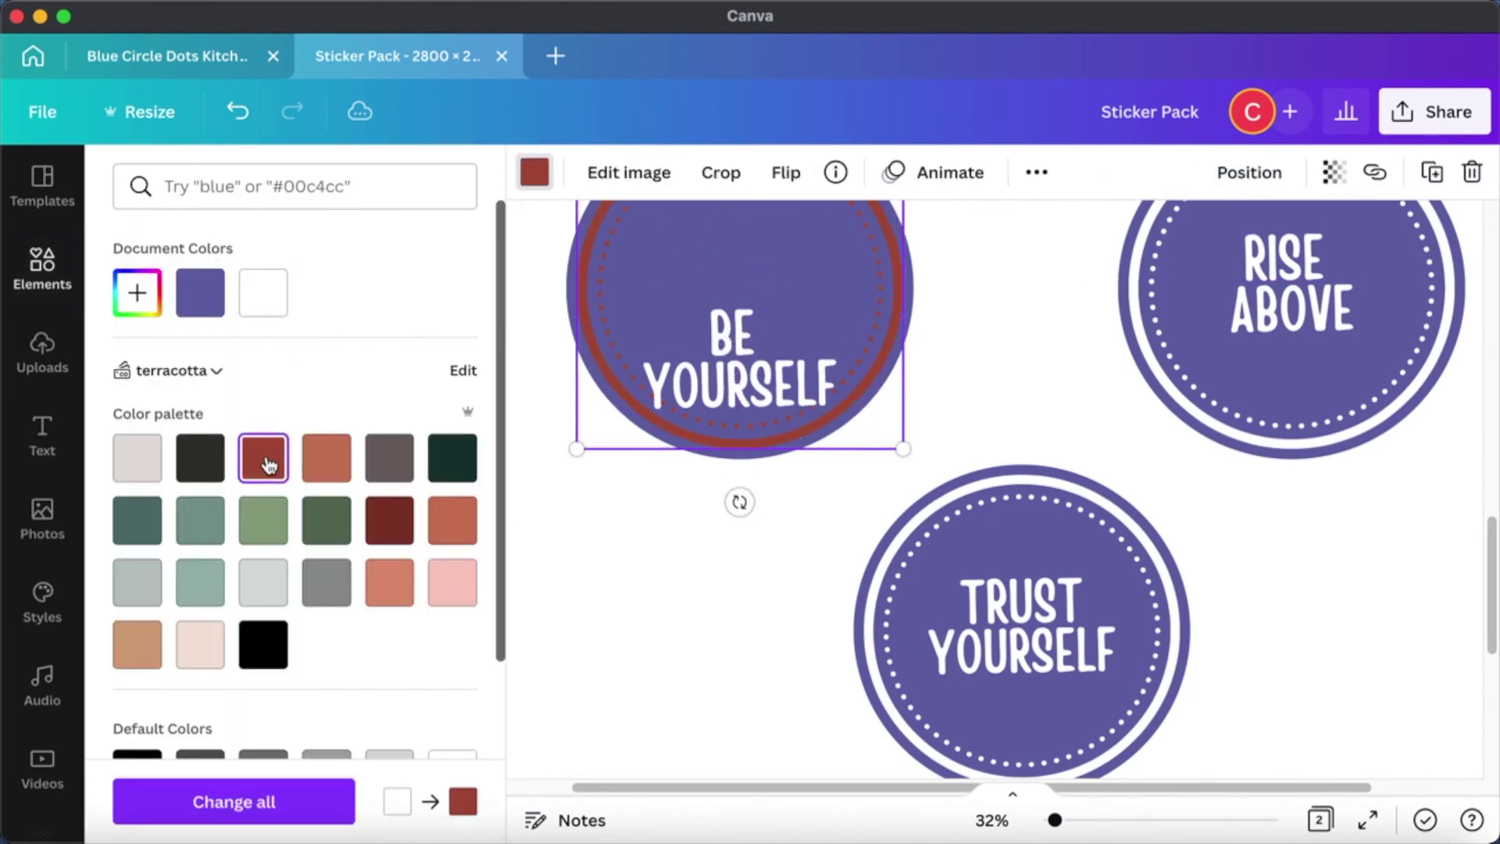
key("super+z")
Try moving the BE YOURSELF text back up, and undo the text moves within the badge.
left_click(739, 383)
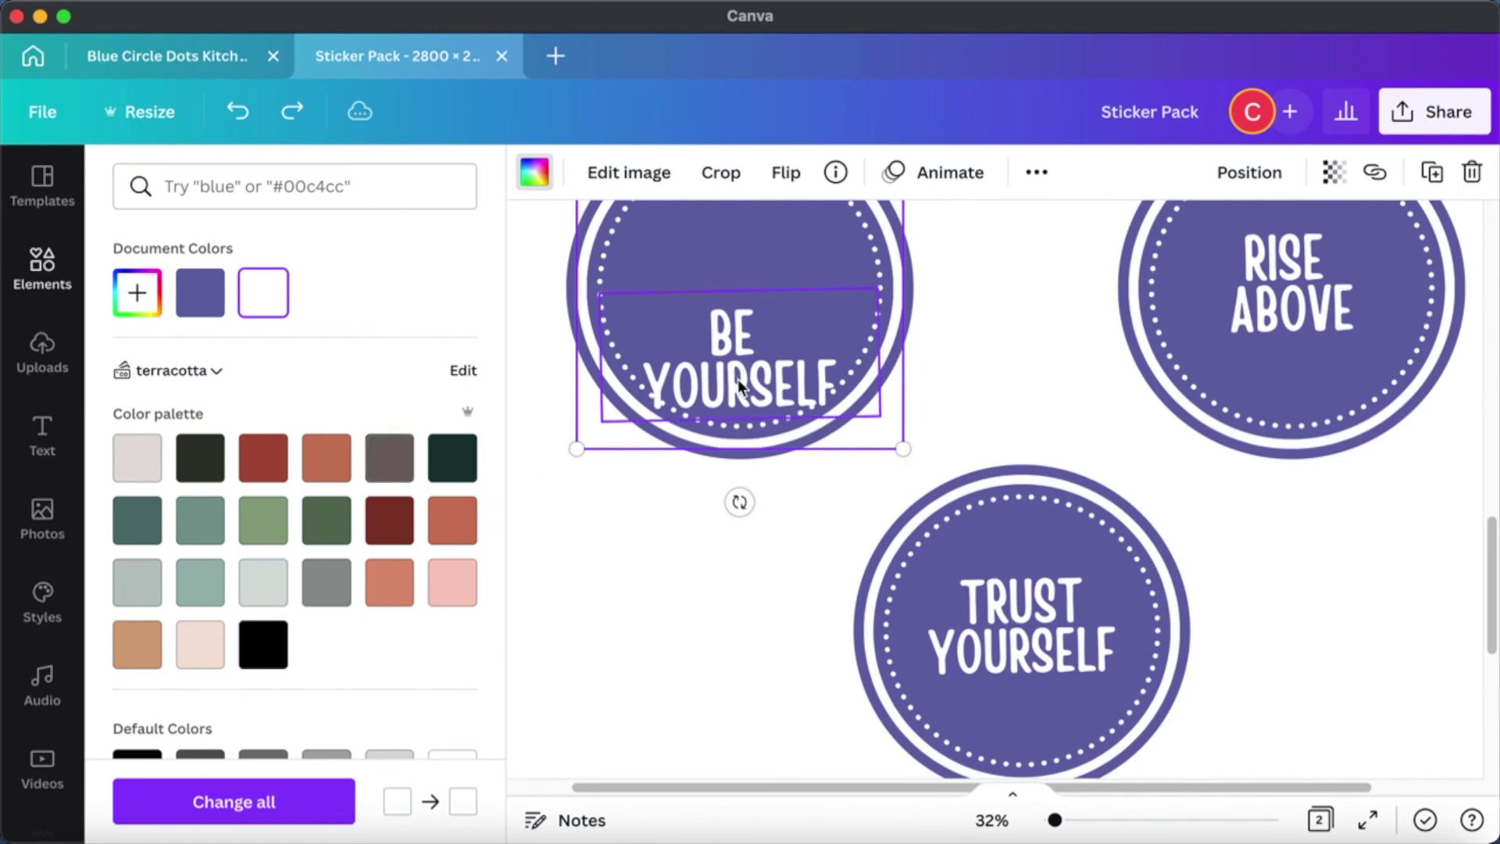
left_click_drag(738, 382, 734, 327)
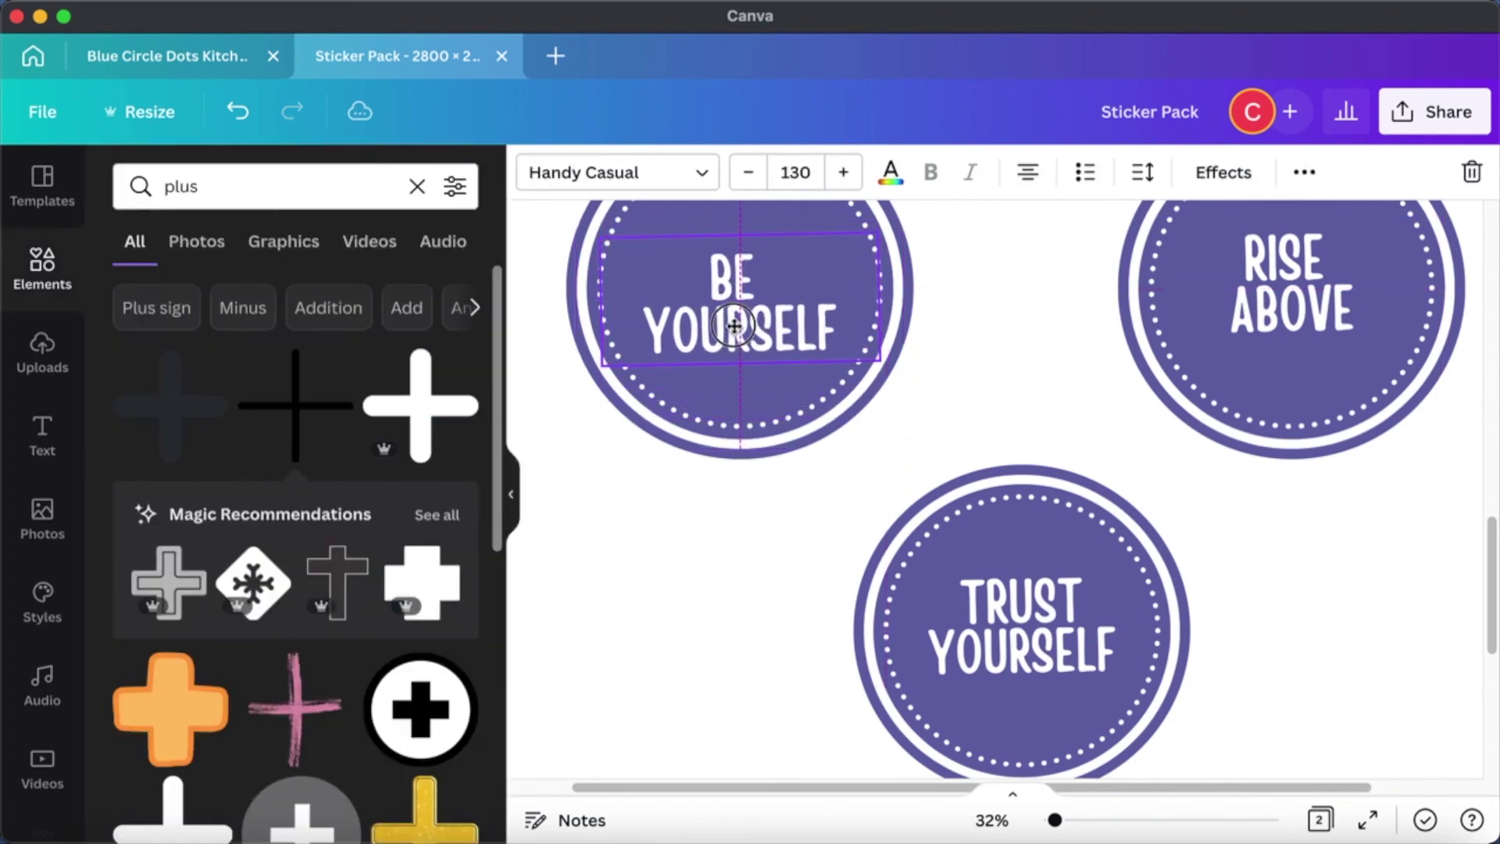
key("super+z")
key("super+z")
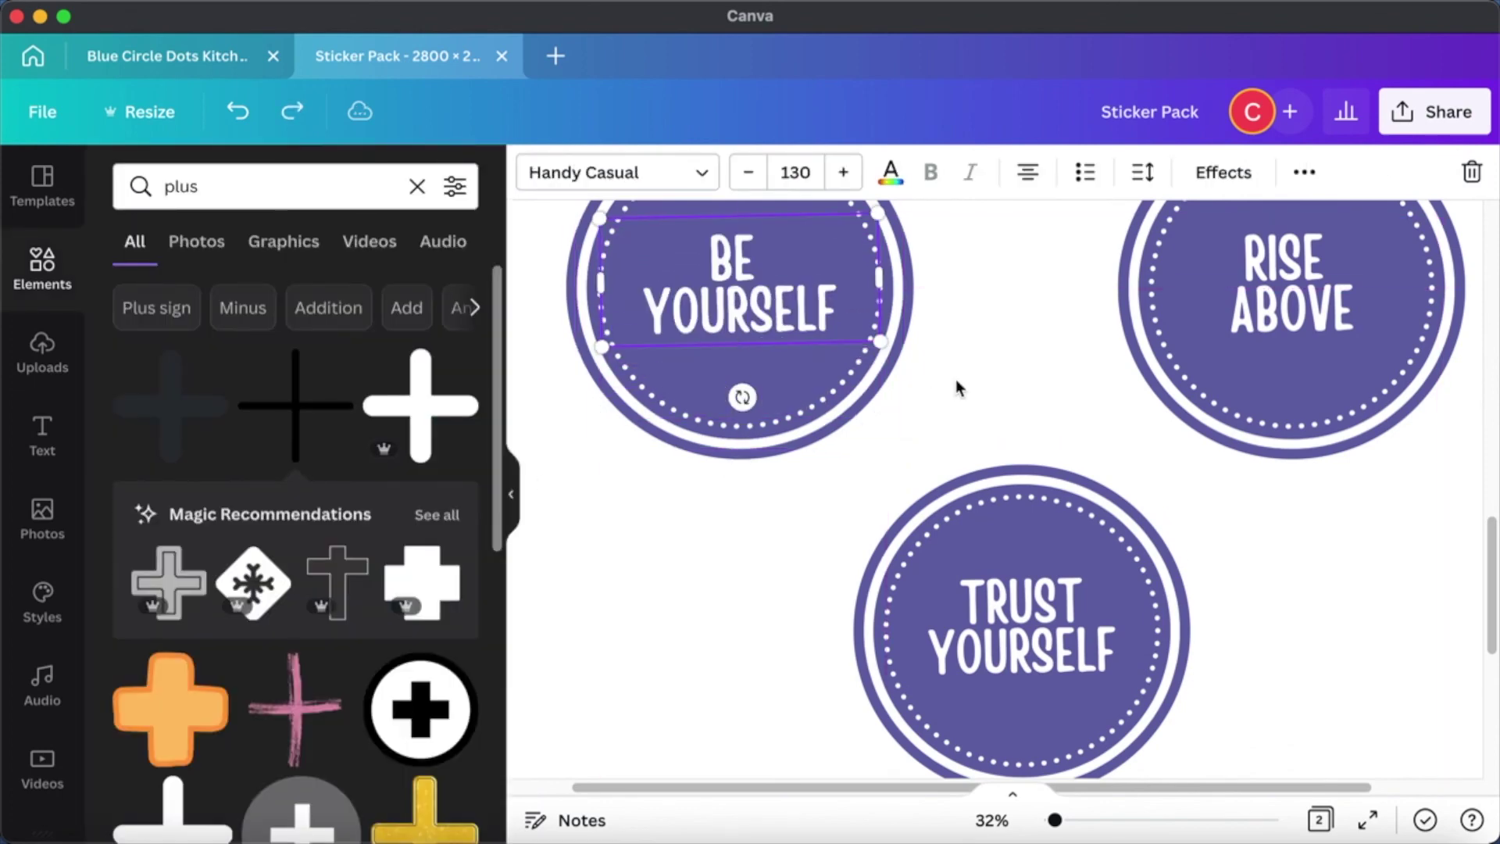
Recolour the BE YOURSELF badge's purple circle on page 2 to dark green from the terracotta palette.
scroll(960, 389, "up", 2)
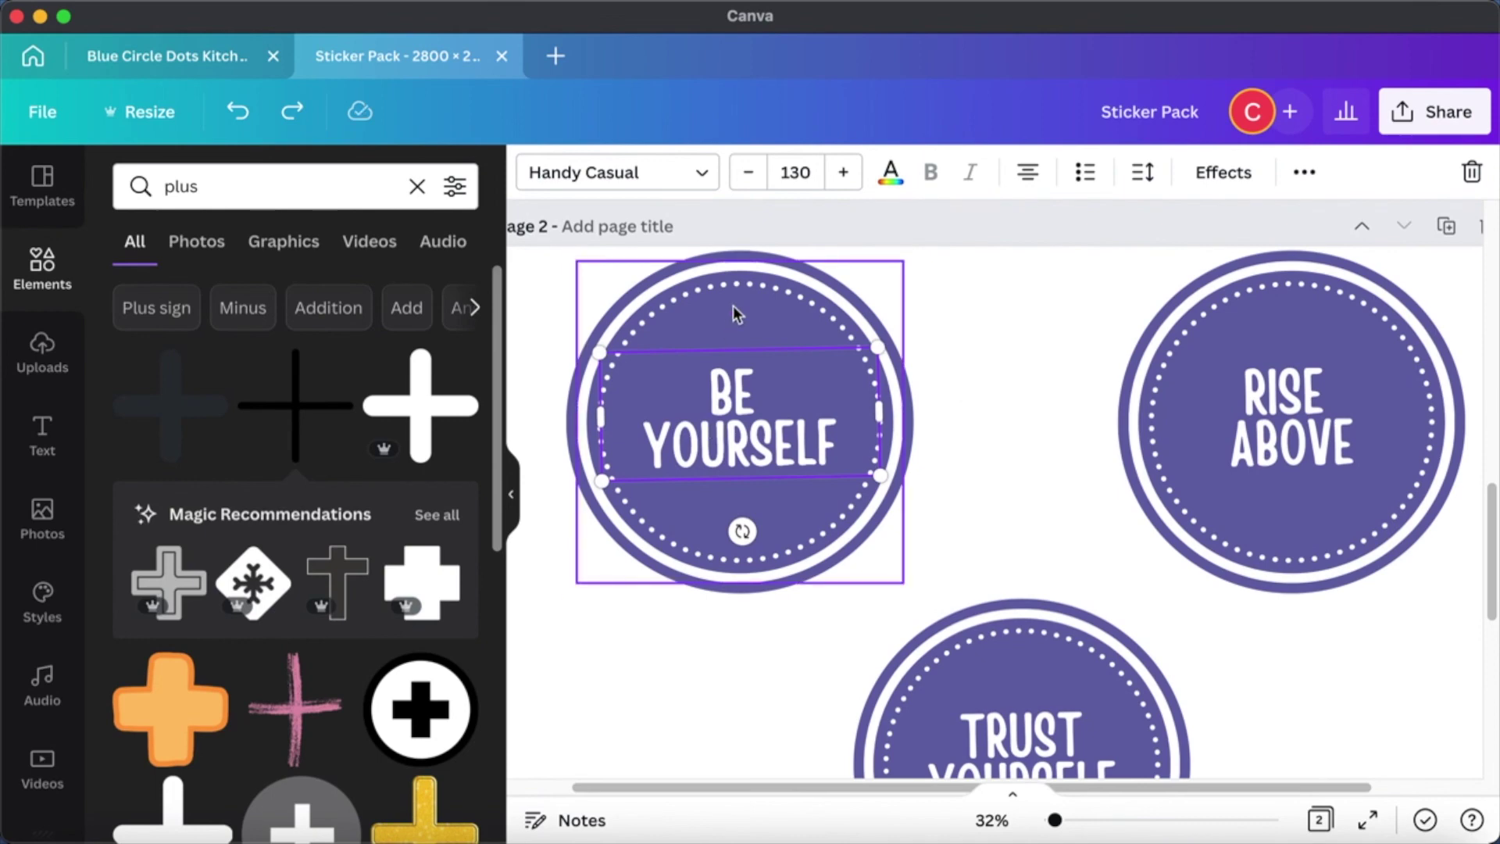
left_click(573, 364)
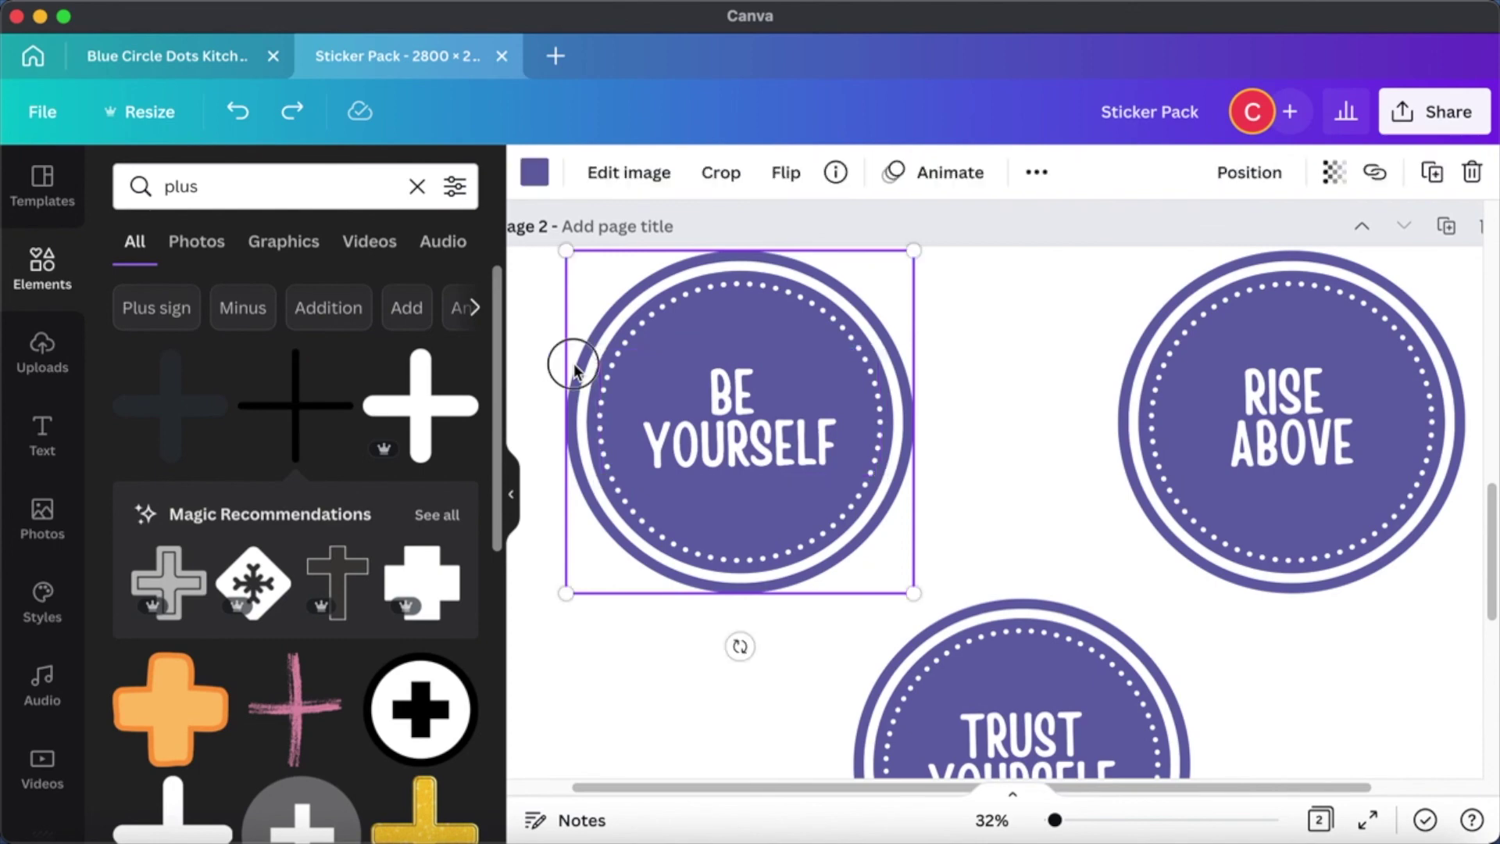
left_click(535, 172)
left_click(452, 458)
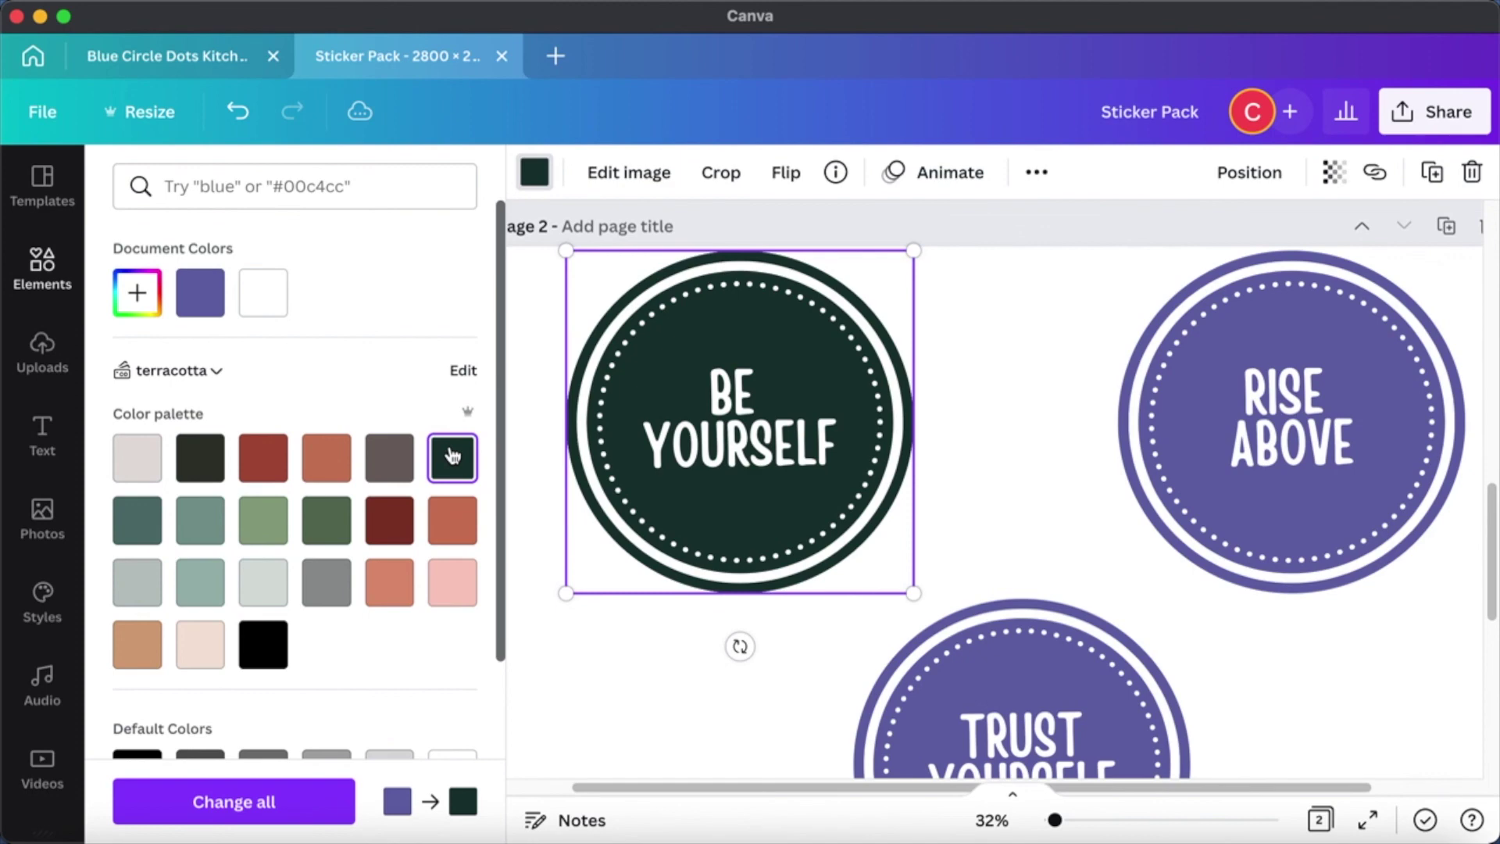
Try applying the same dark green to the RISE ABOVE badge's white ring, and undo it.
left_click(1140, 338)
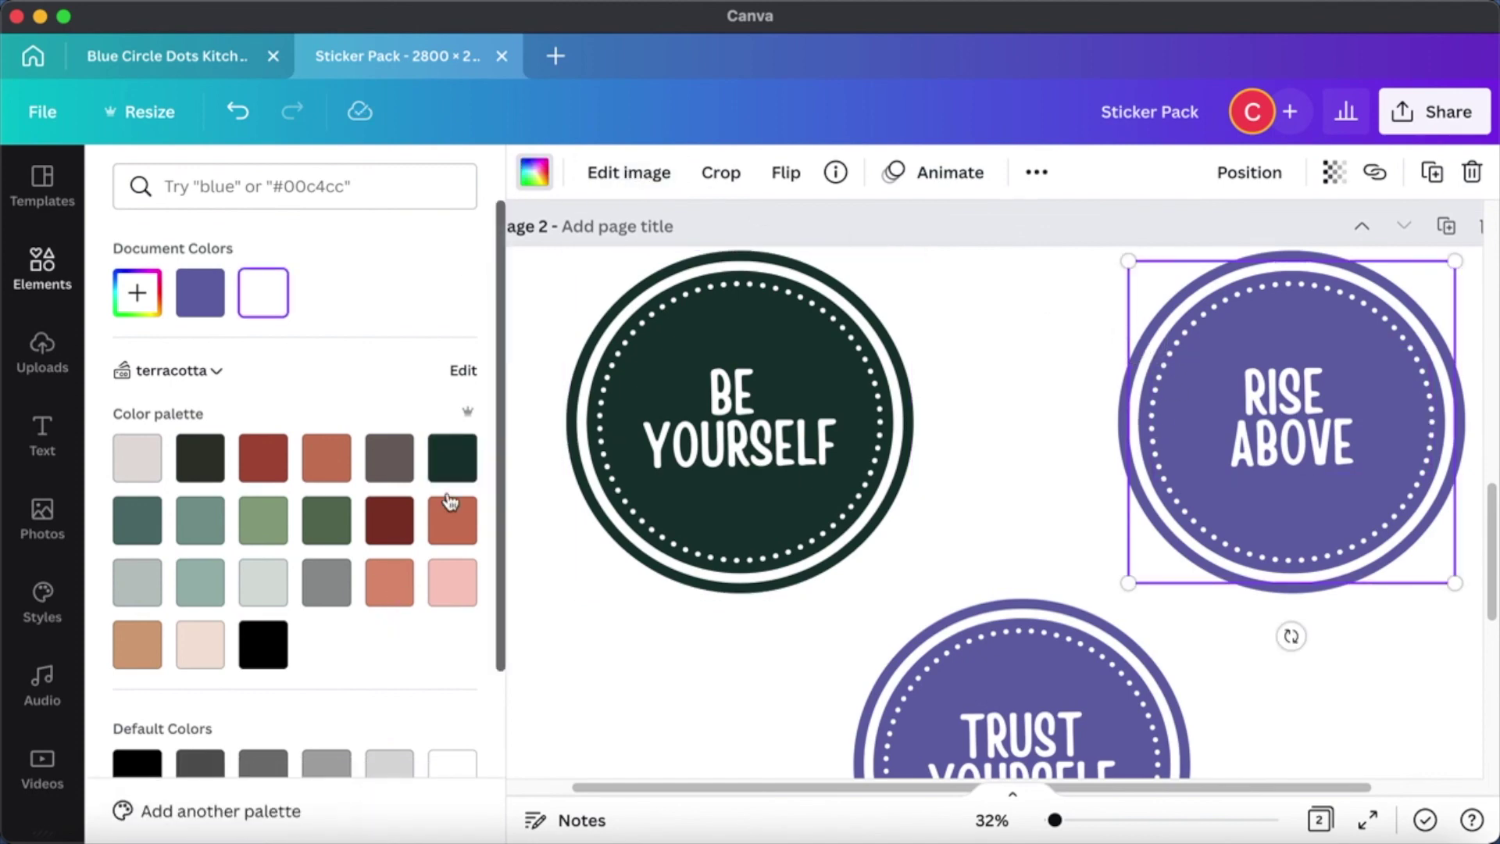
left_click(458, 469)
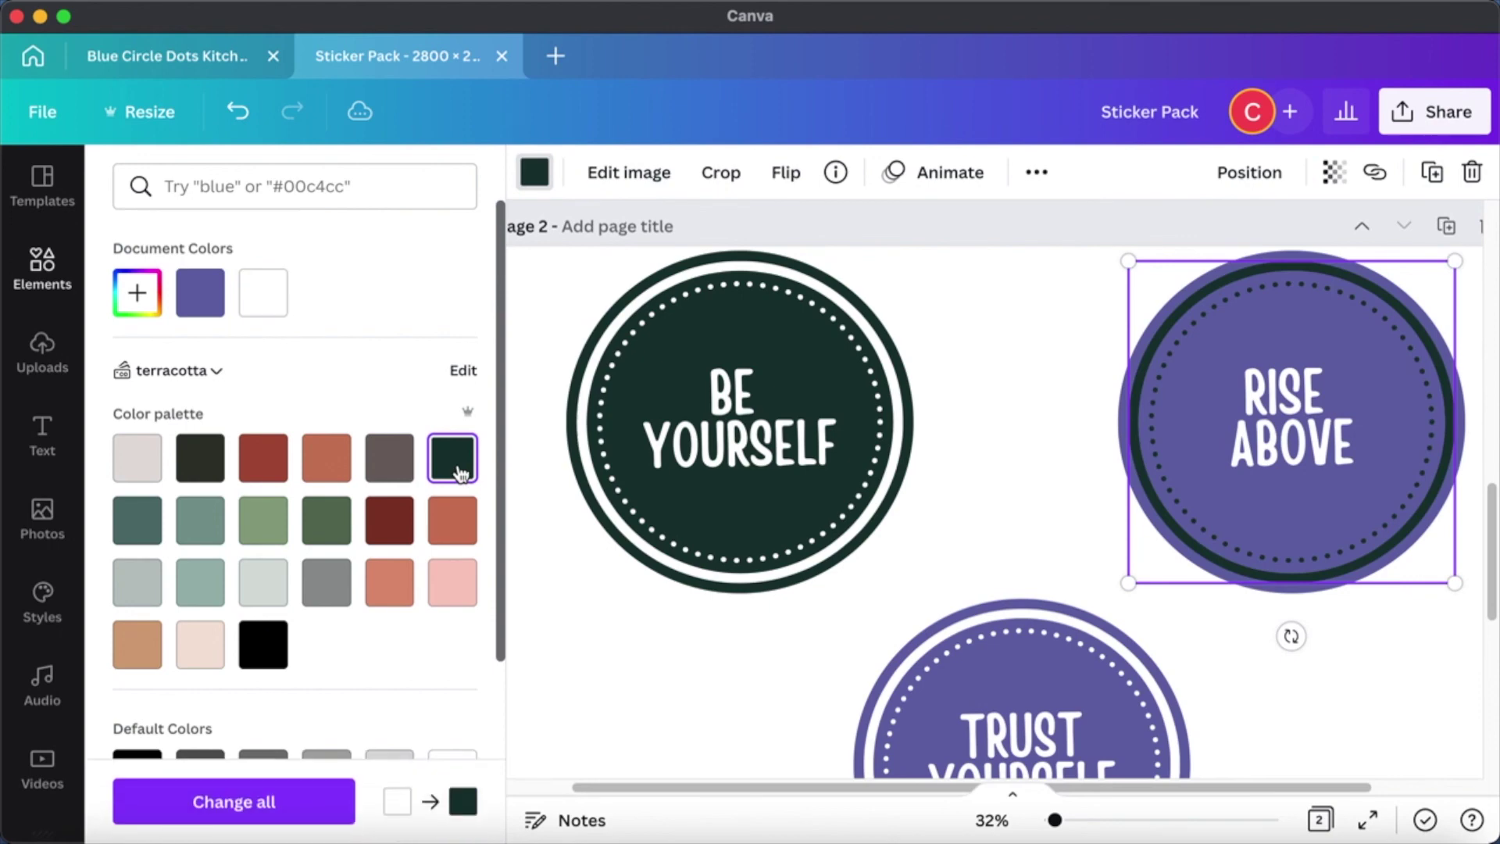
key("super+z")
Replace the RISE ABOVE badge on page 2 with a duplicate of the dark green BE YOURSELF badge.
scroll(1058, 394, "down", 1)
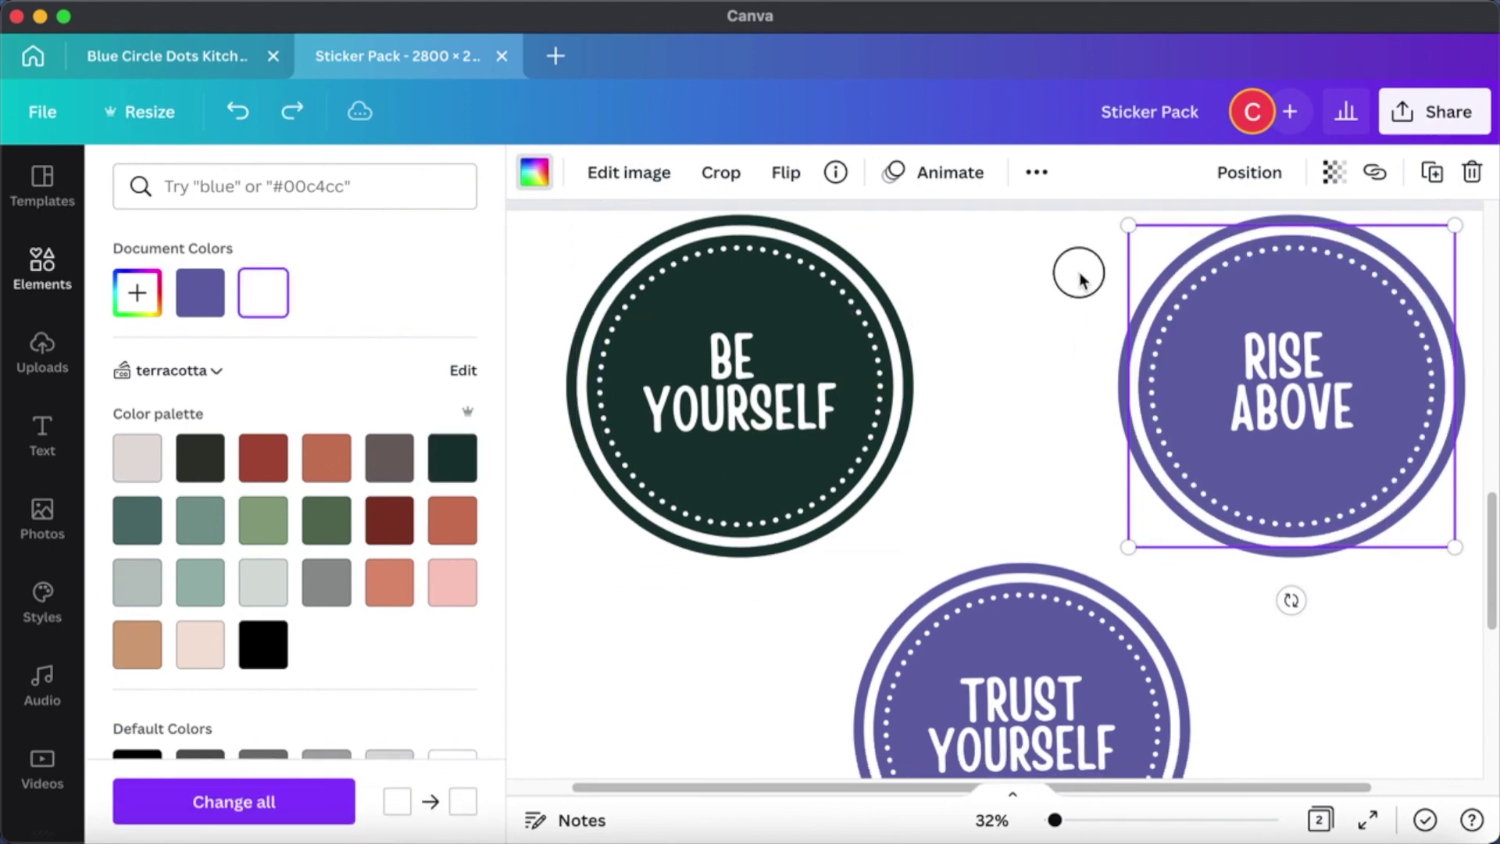
left_click(1391, 526)
key("Delete")
left_click_drag(950, 526, 680, 293)
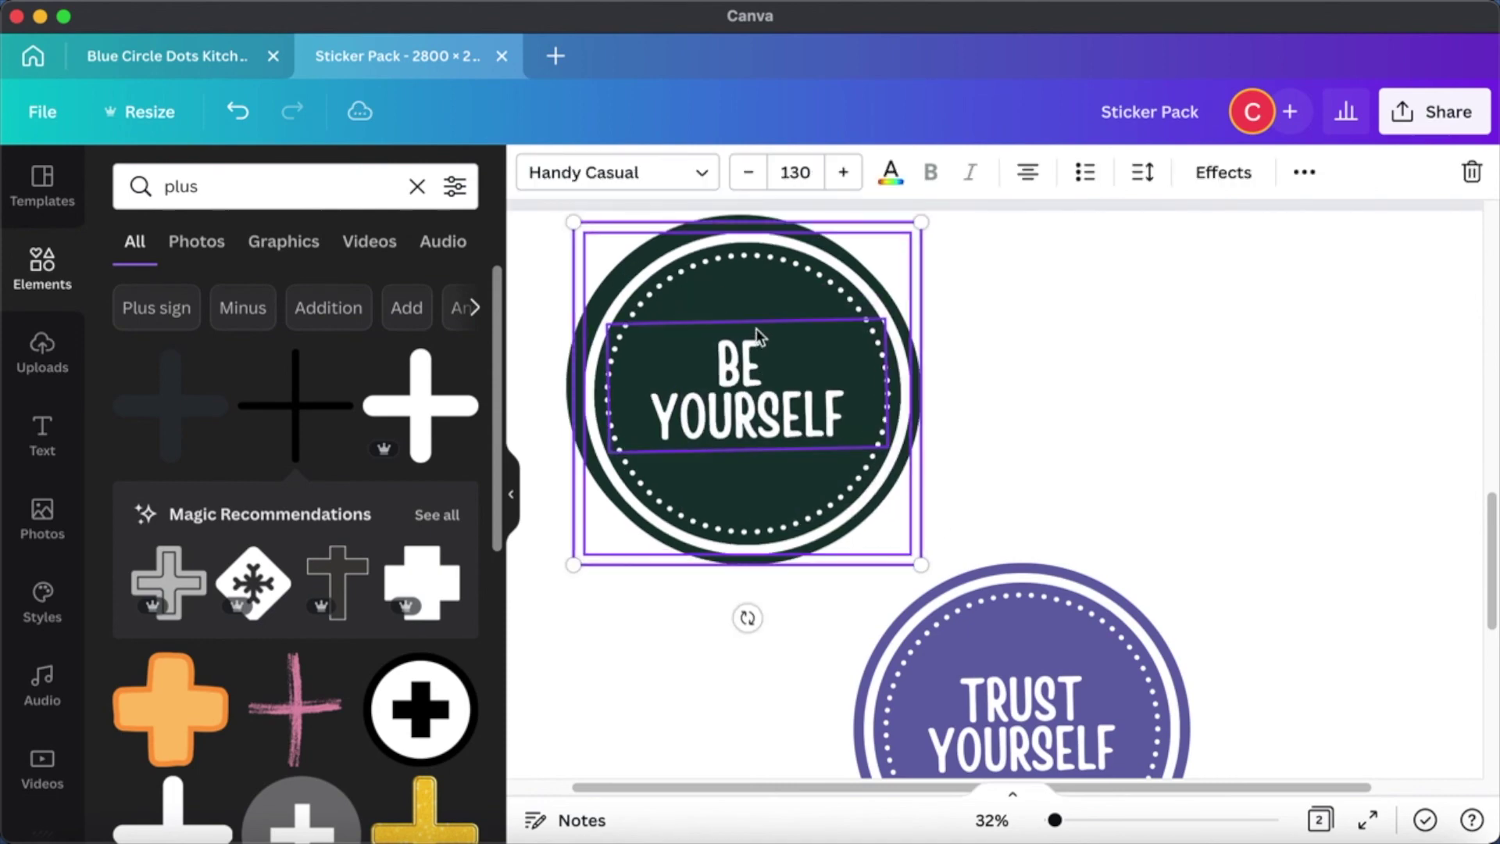
left_click_drag(753, 328, 1345, 320)
scroll(1344, 315, "down", 3)
scroll(1344, 316, "down", 2)
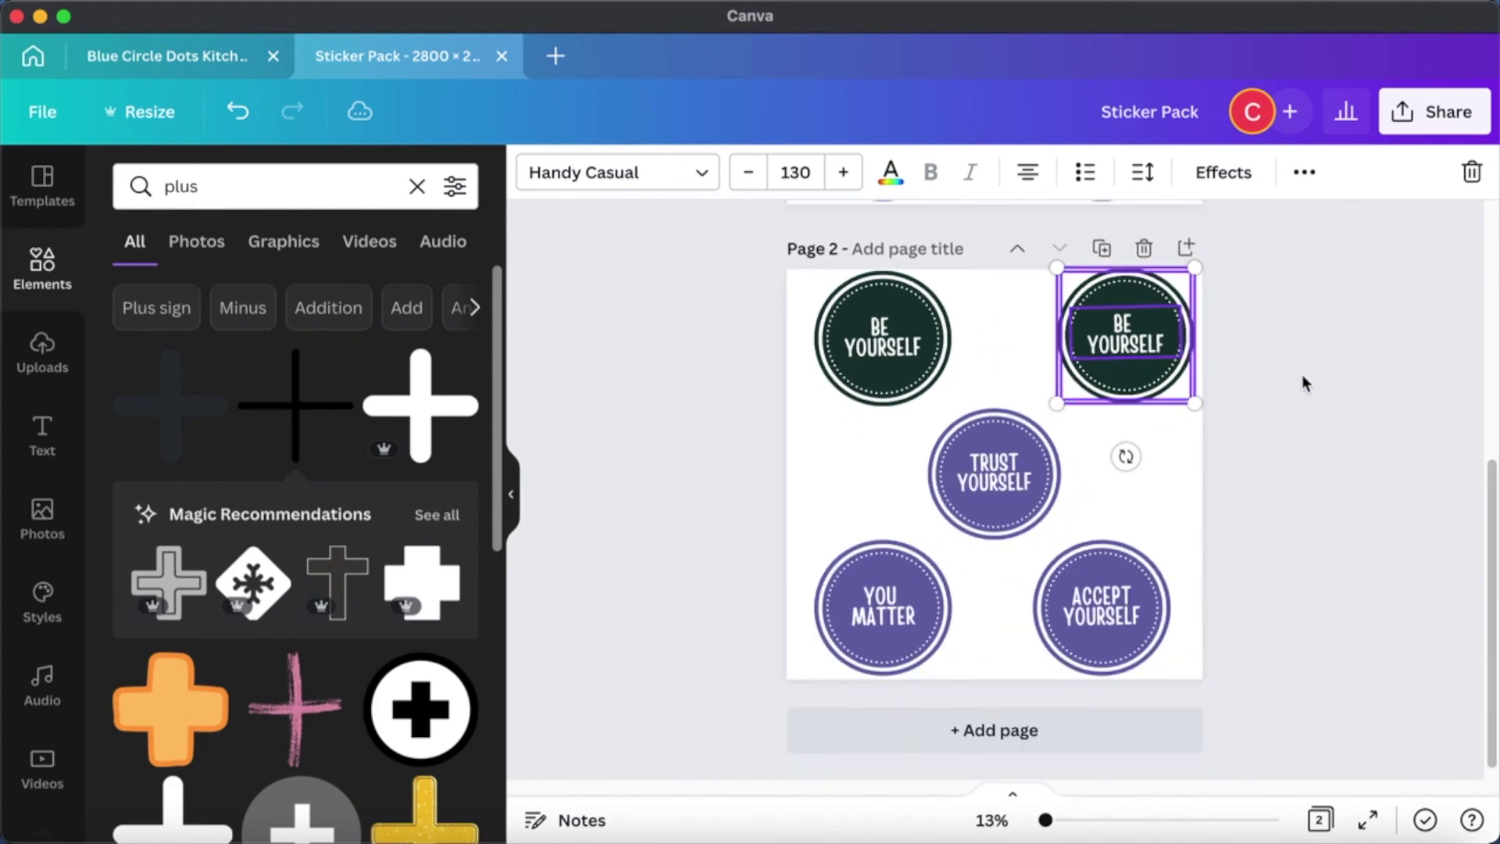
Duplicate the two dark green BE YOURSELF badges along the upper edge of page 2.
left_click(1334, 395)
left_click_drag(709, 328, 1245, 335)
left_click_drag(723, 603, 1266, 643)
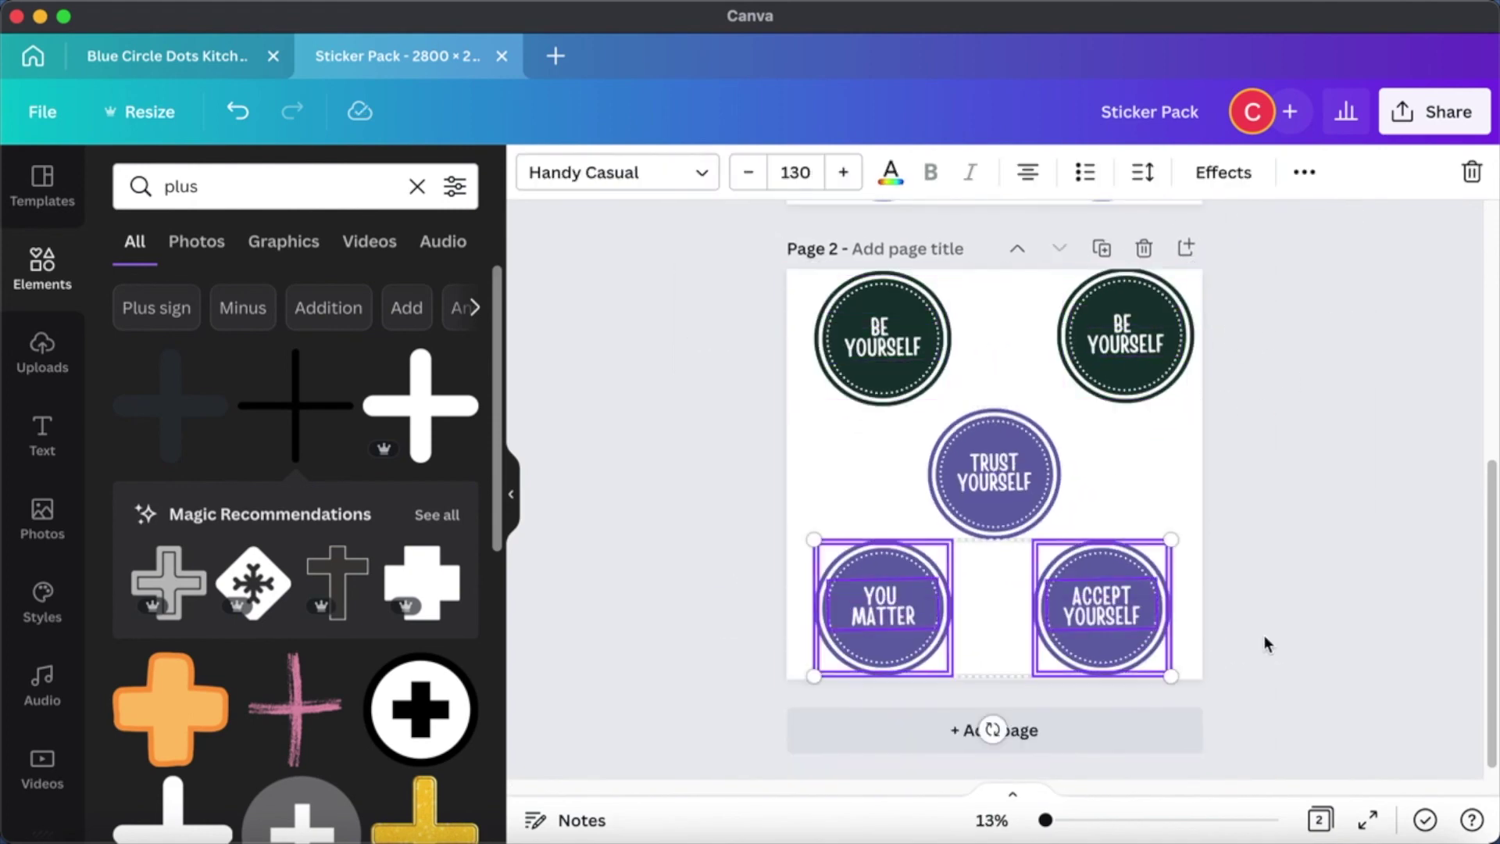
key("ctrl+z")
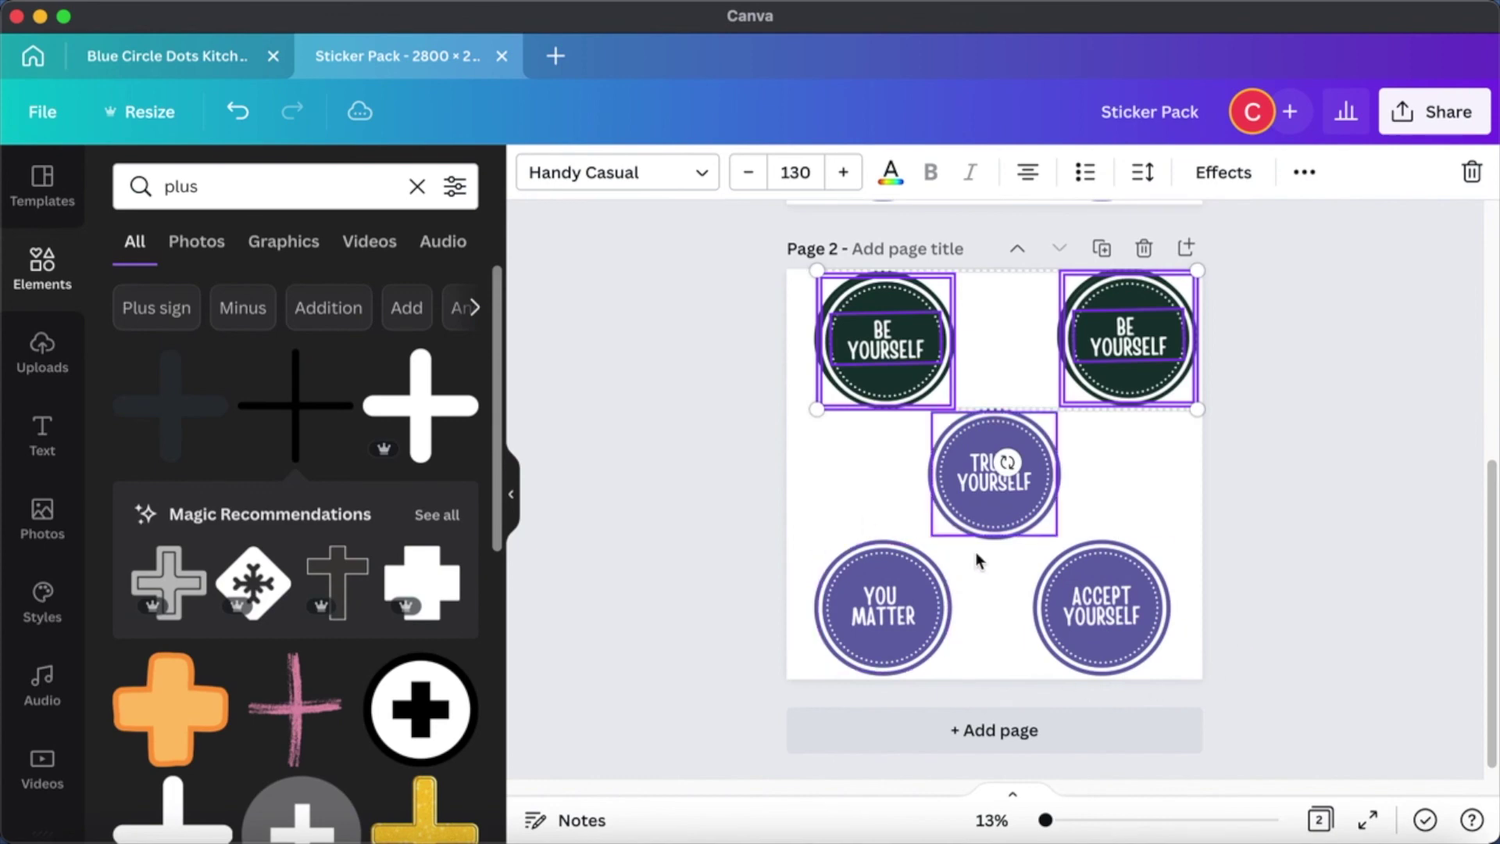
Try deleting the YOU MATTER and ACCEPT YOURSELF badges from page 2, and undo the latest edits.
left_click_drag(767, 625, 1250, 657)
key("Delete")
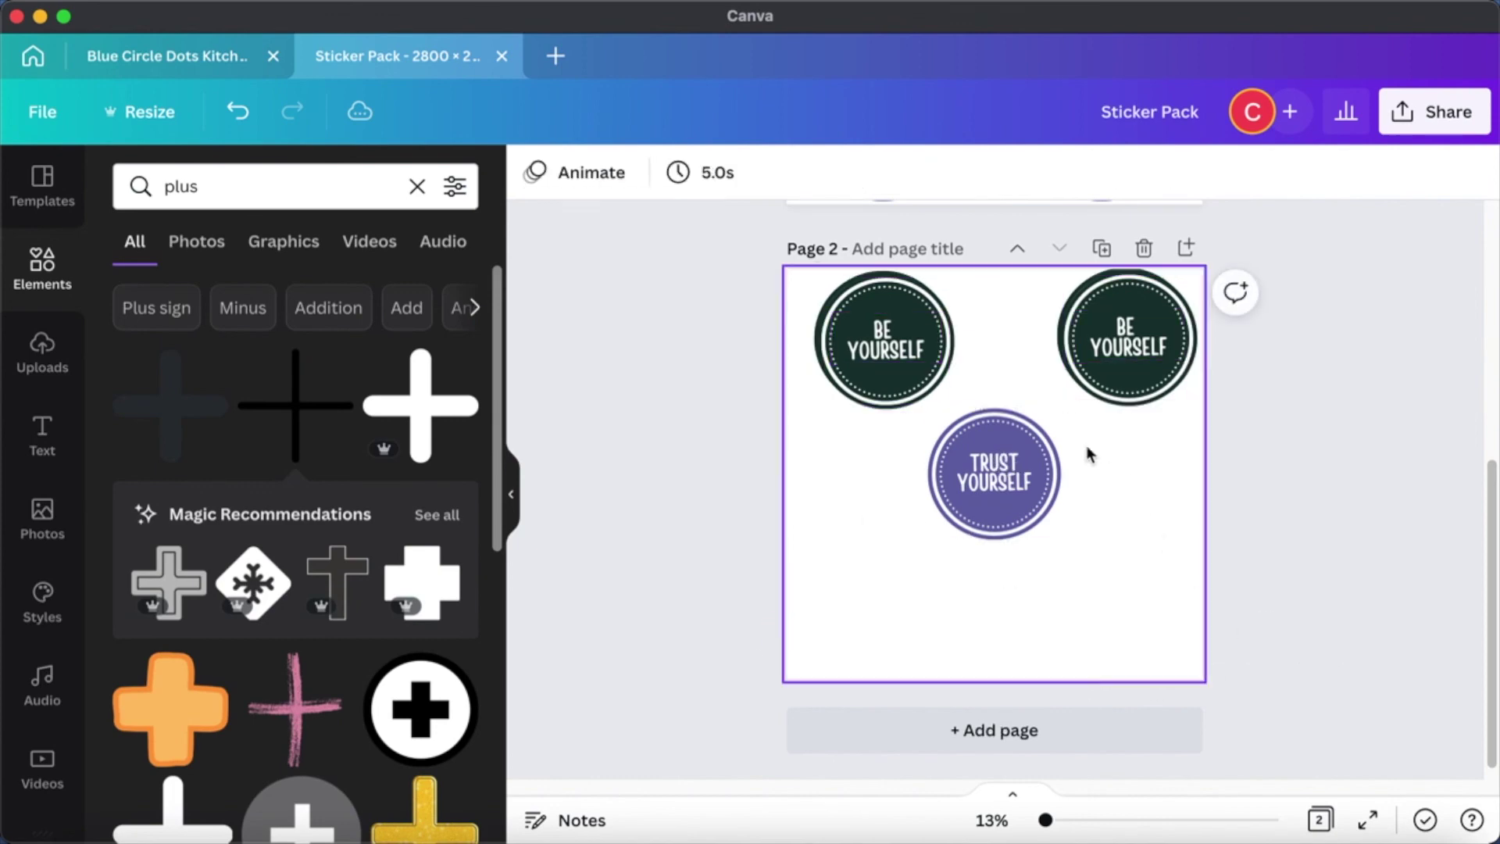
key("super+z")
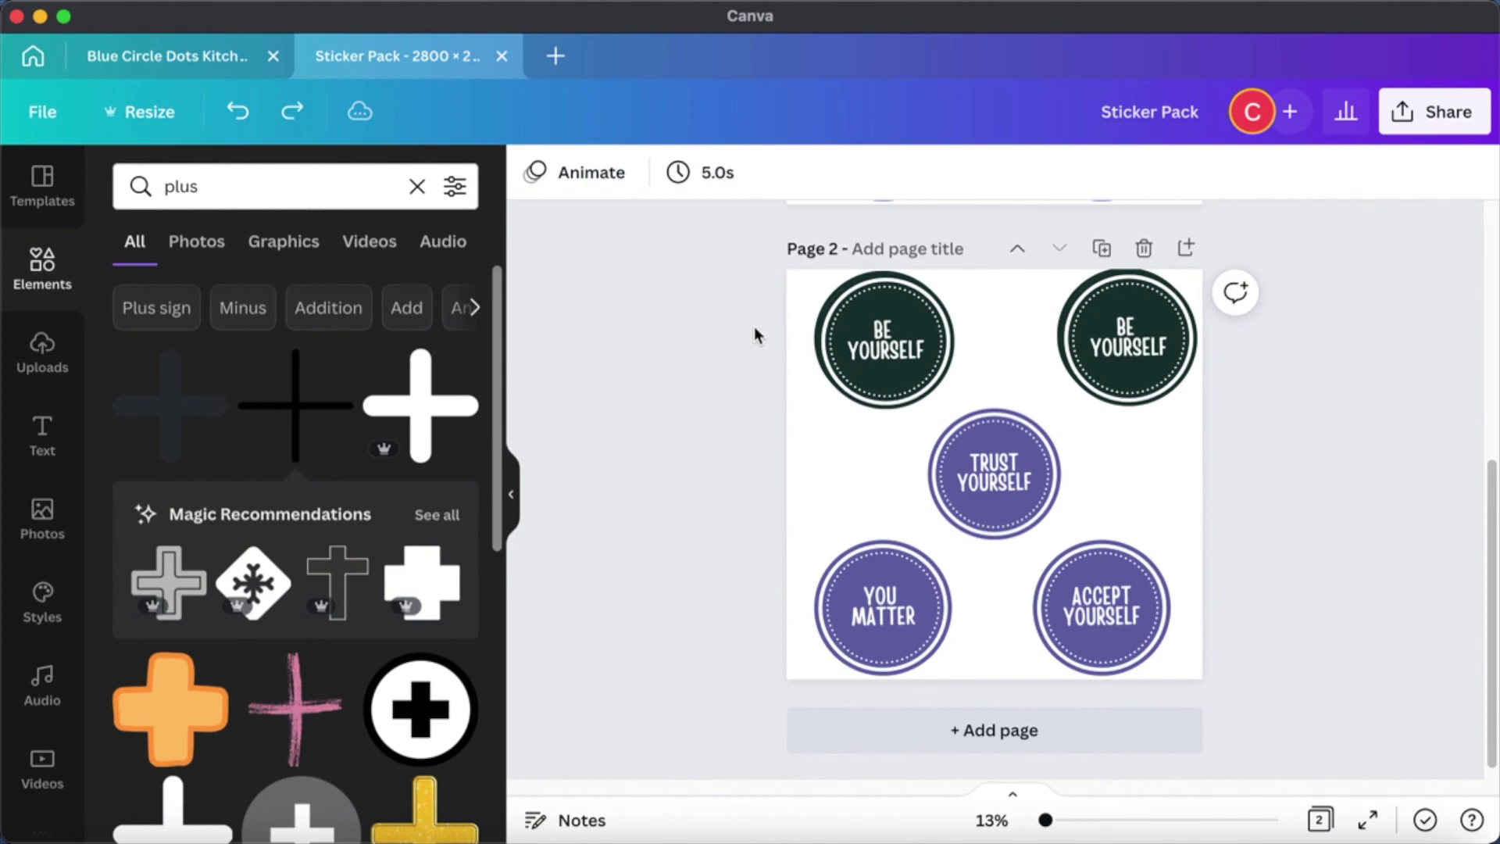
key("super+z")
key("super+z")
key("super+z")
key("super+z")
key("super+z")
key("super+z")
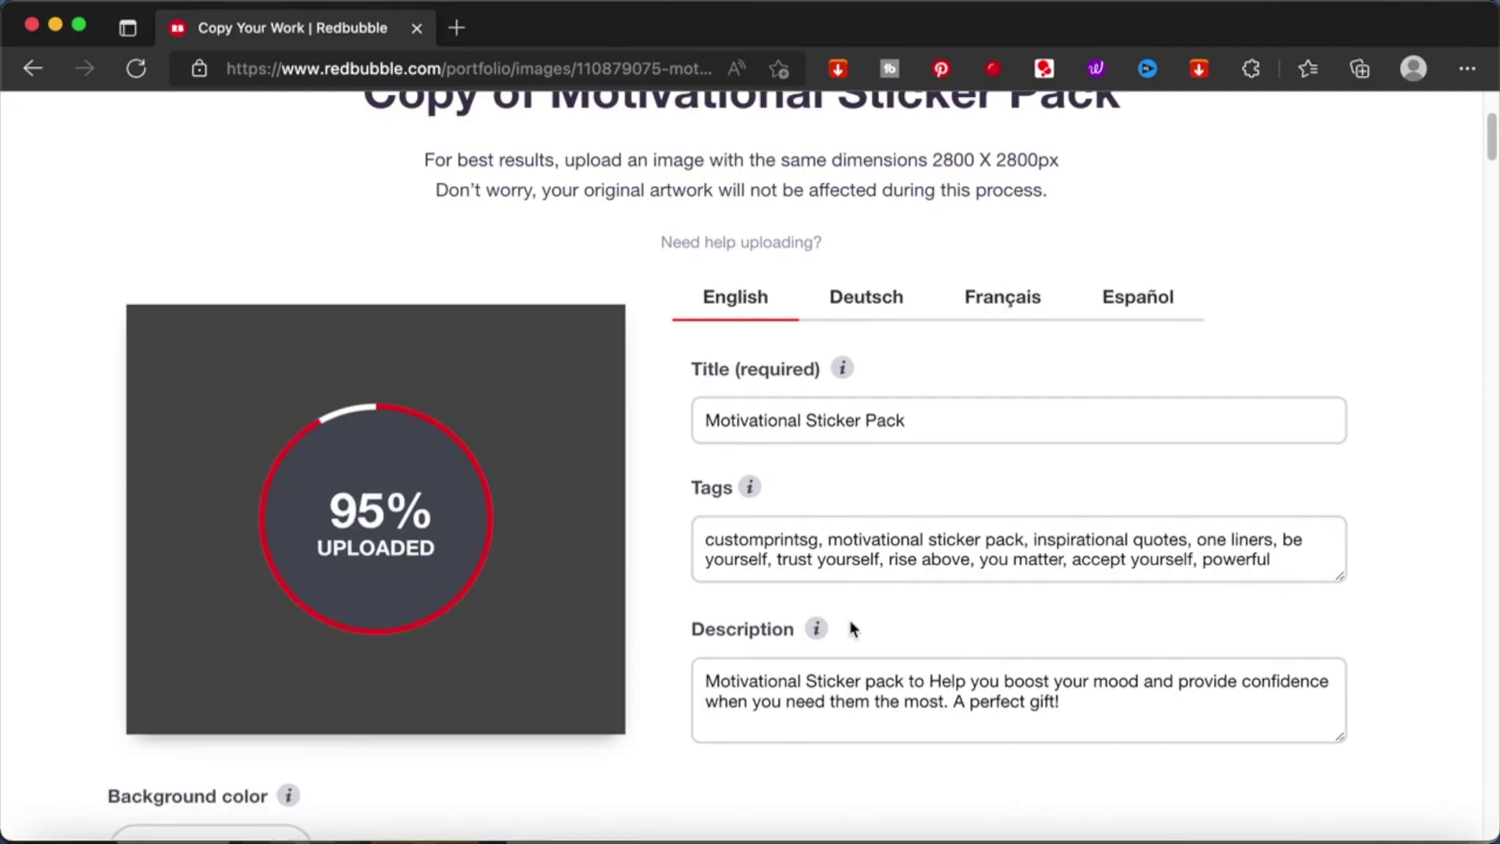
In Redbubble, replace the copied work's phrase tags with accept yourself, consistency, success, trust yourself, stay focused, move forward and quotes, and add gift.
left_click_drag(1284, 539, 1054, 558)
key("BackSpace")
type("consistency, success, trust yourself, stay focused, move forward, quotes,")
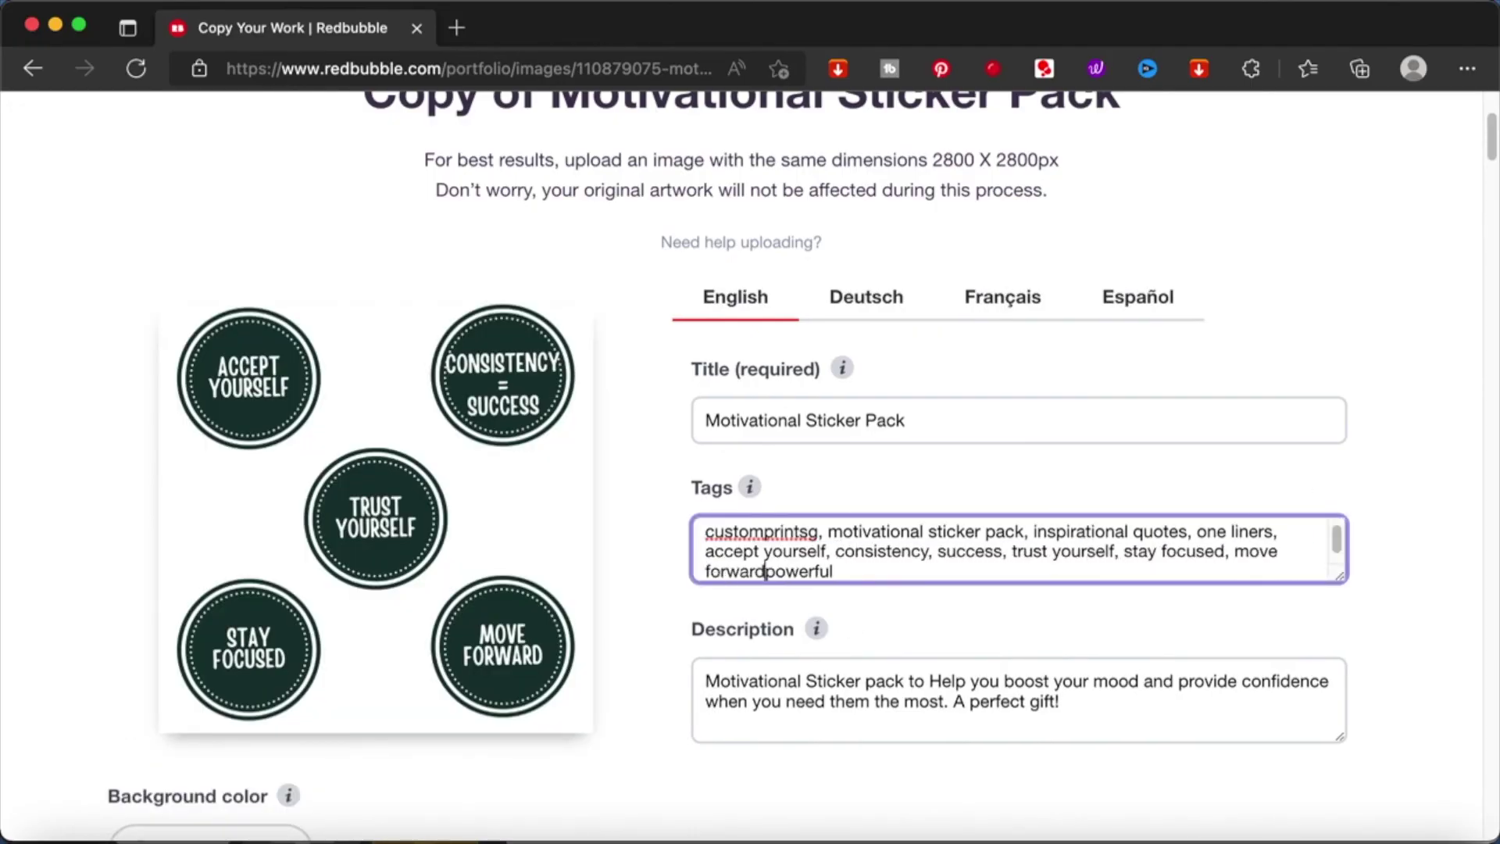
key("End")
type(", gift")
Browse the products on the new sticker pack's shop page and open its Magnet product.
scroll(1293, 629, "down", 15)
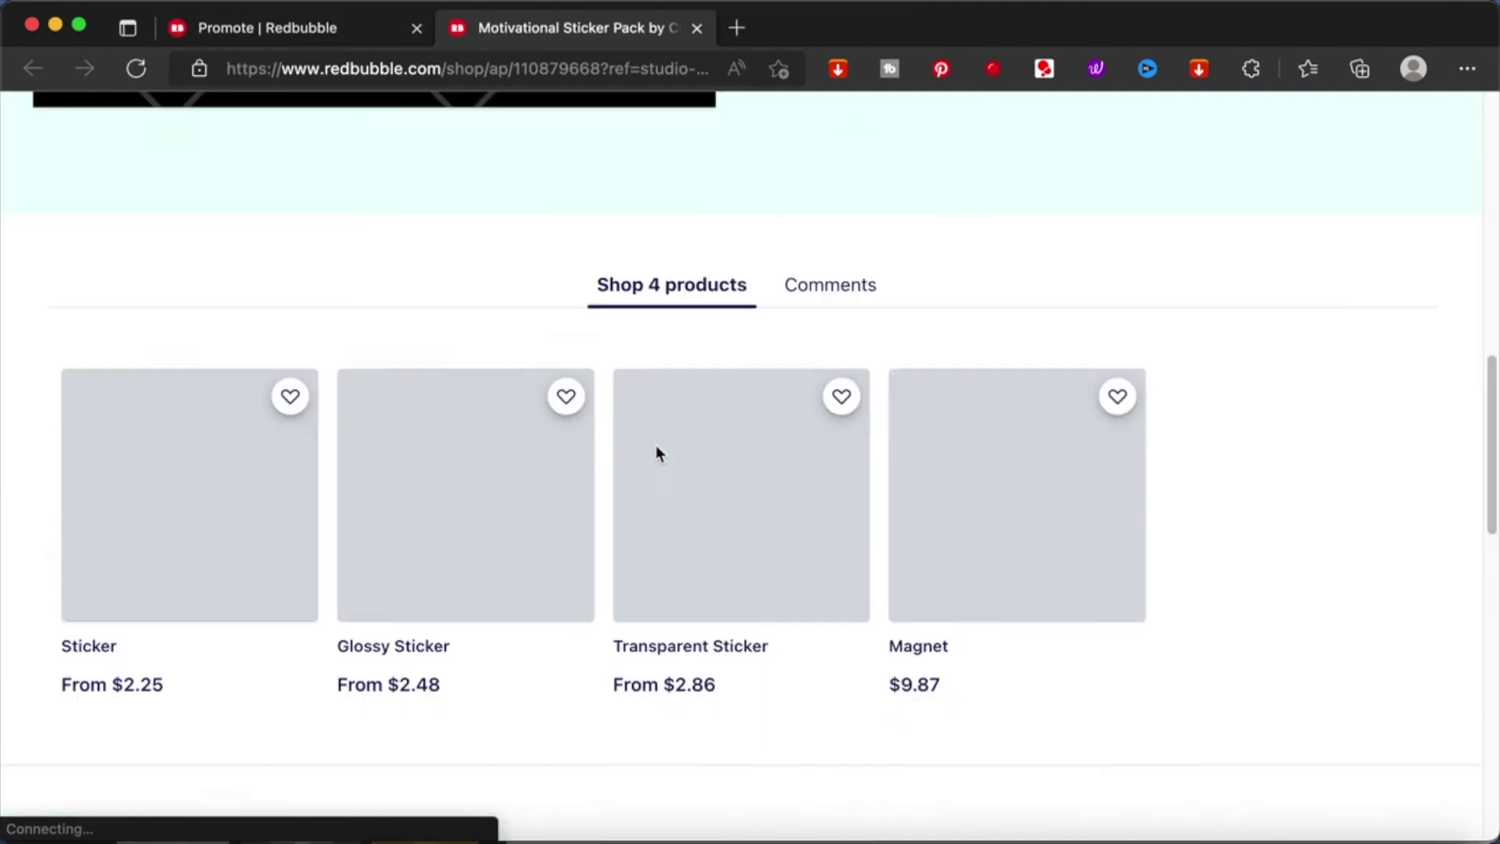
left_click(1030, 500)
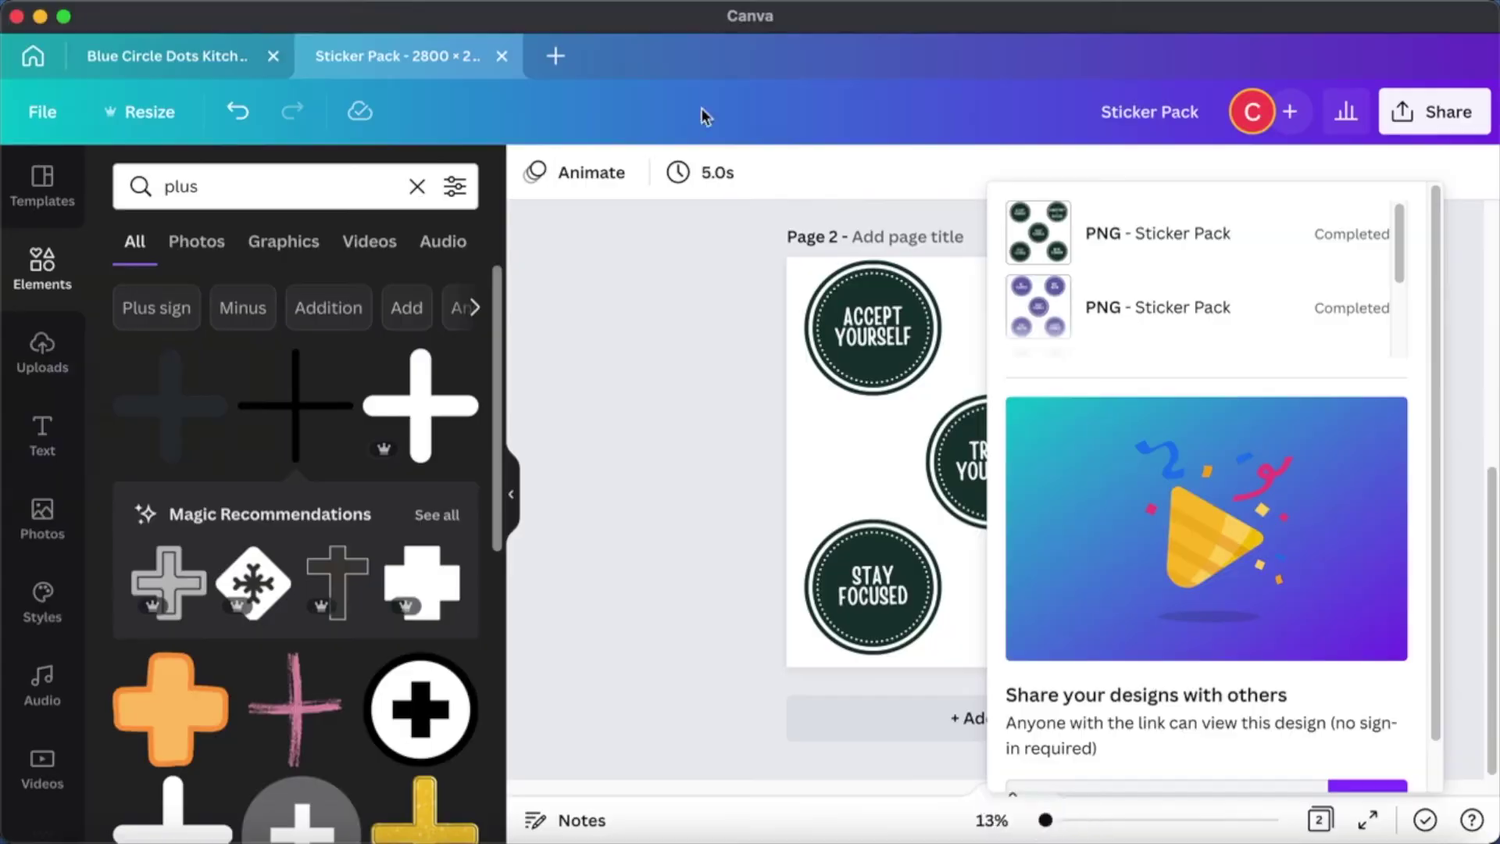